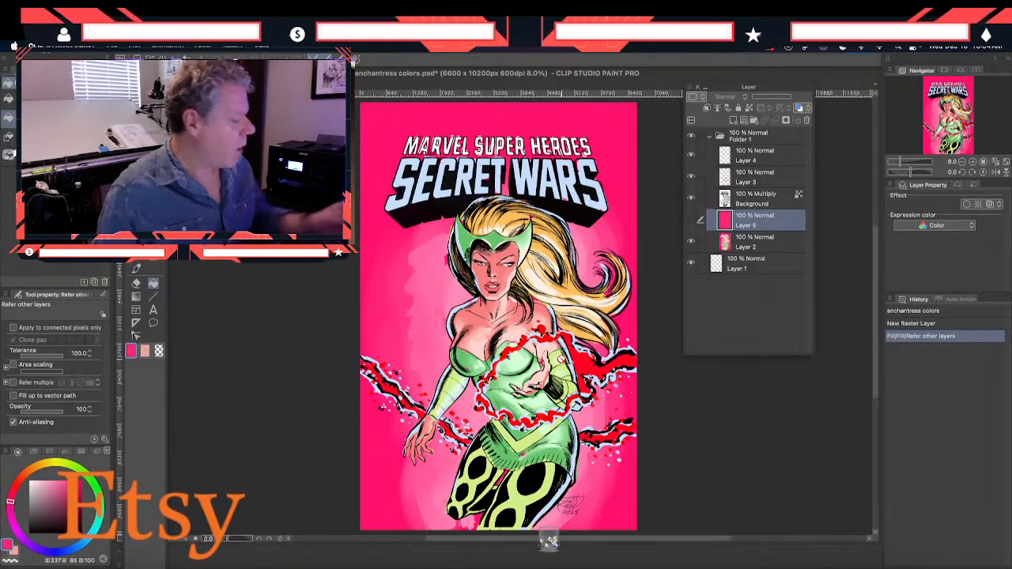
Toggle the visibility of Layer 5, Layer 2 and Layer 3 to examine what each contributes to the cover artwork
key(k)
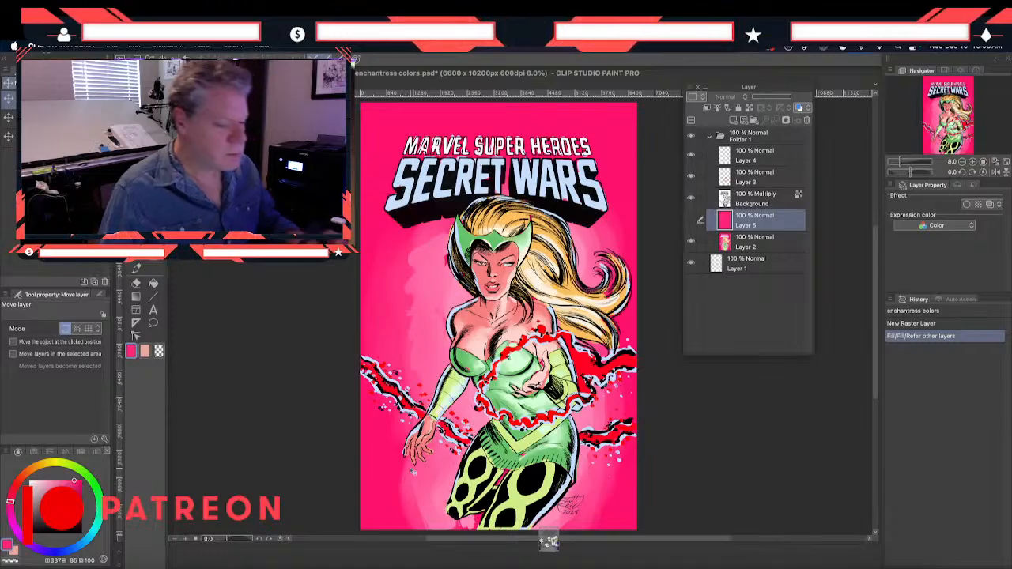
click(691, 220)
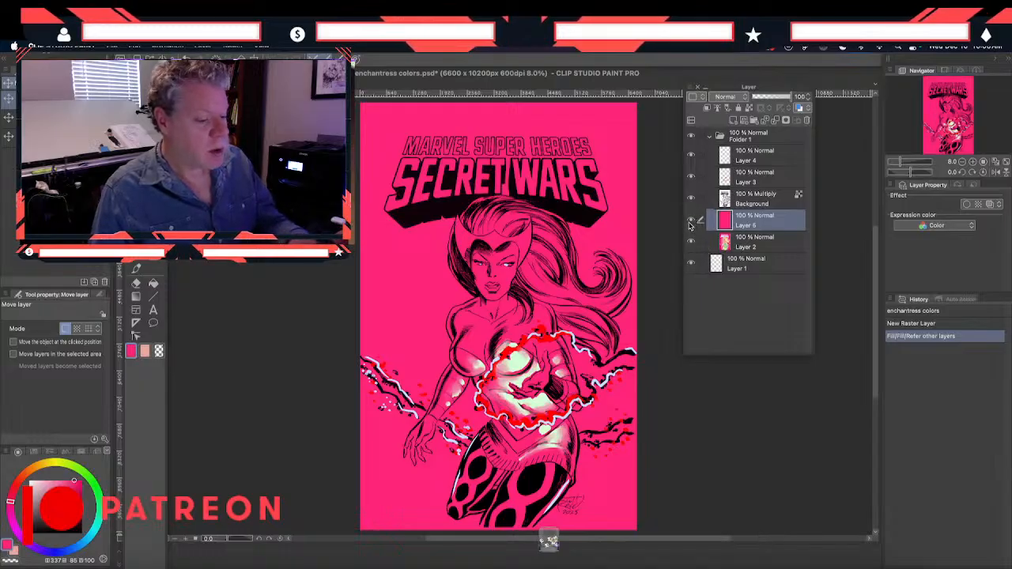
click(692, 220)
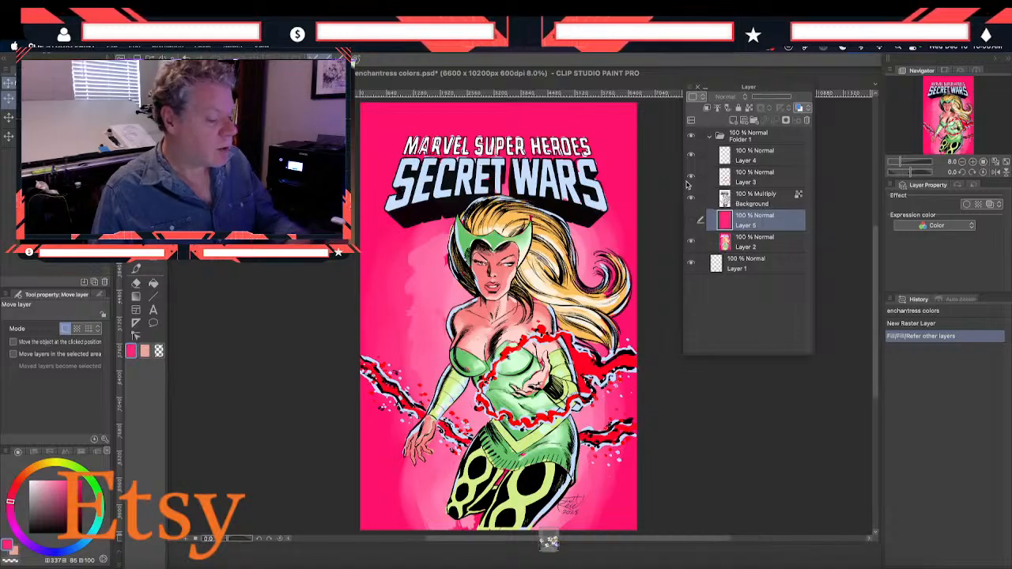
click(692, 243)
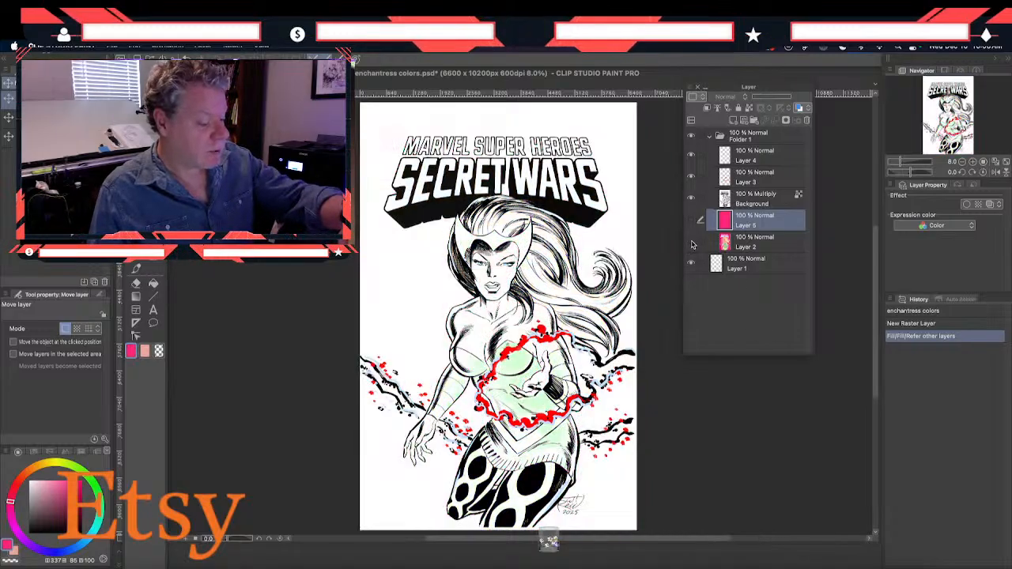
click(690, 244)
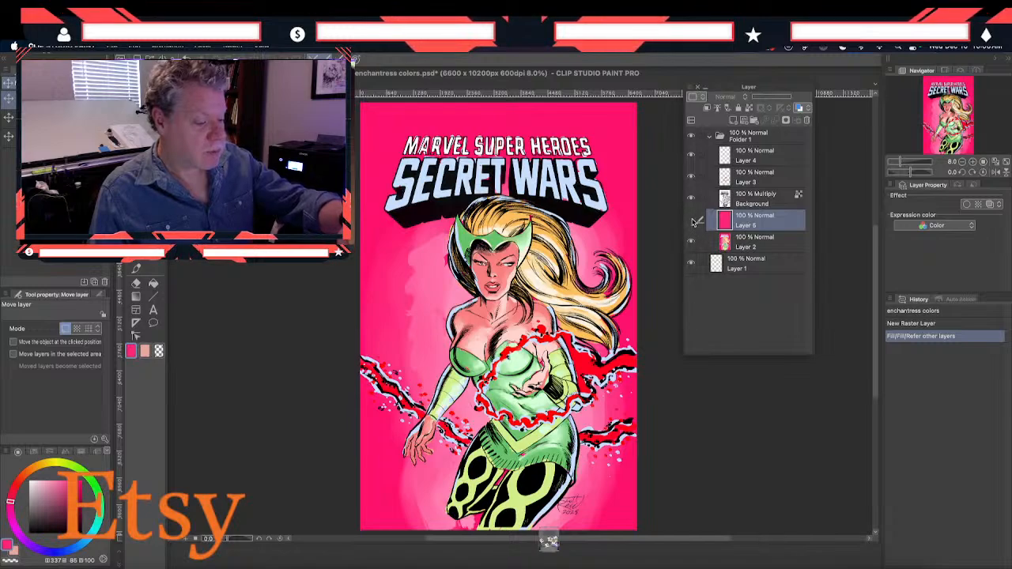
click(691, 242)
click(691, 243)
click(691, 242)
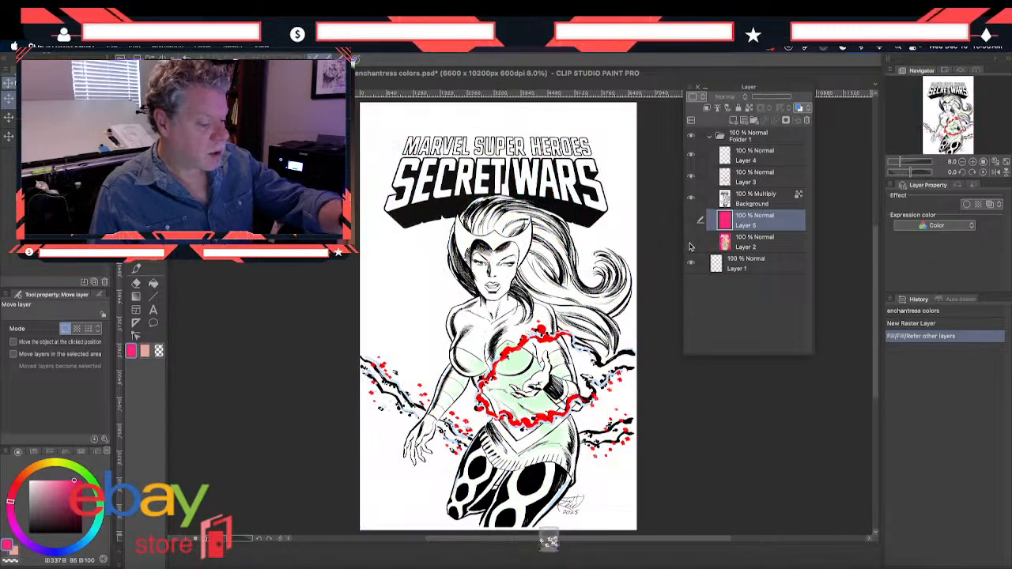
click(690, 178)
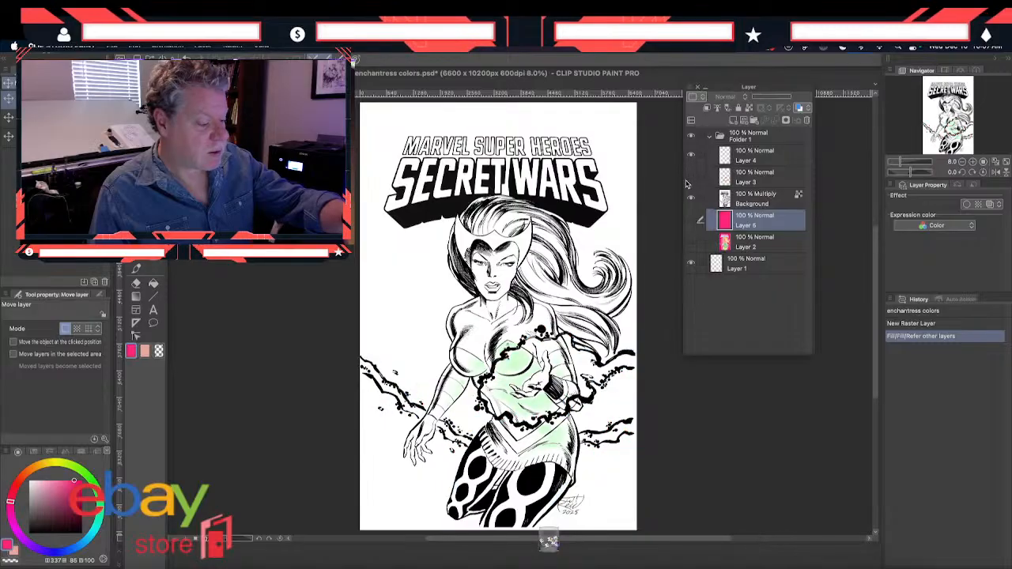
click(690, 178)
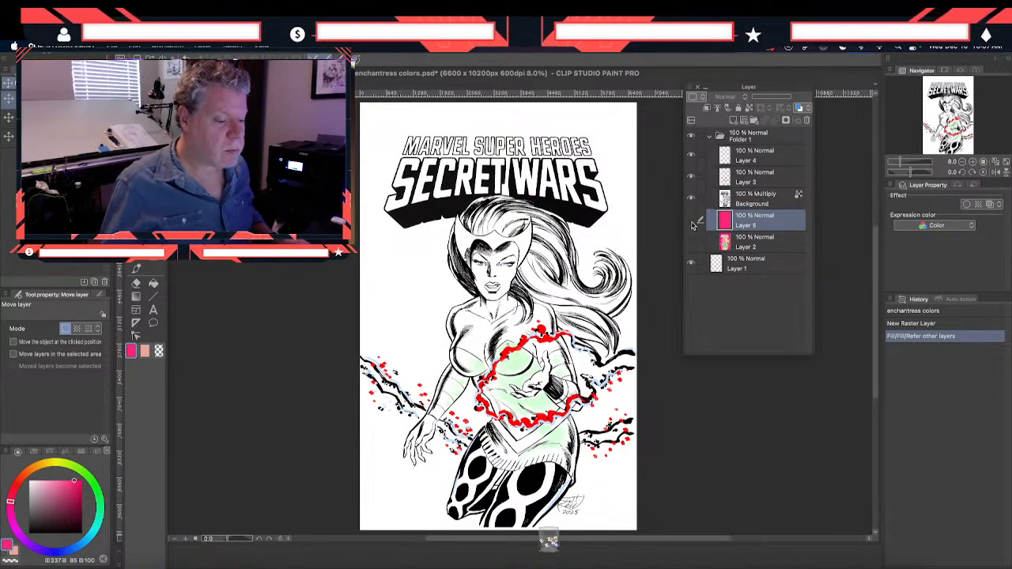
click(691, 242)
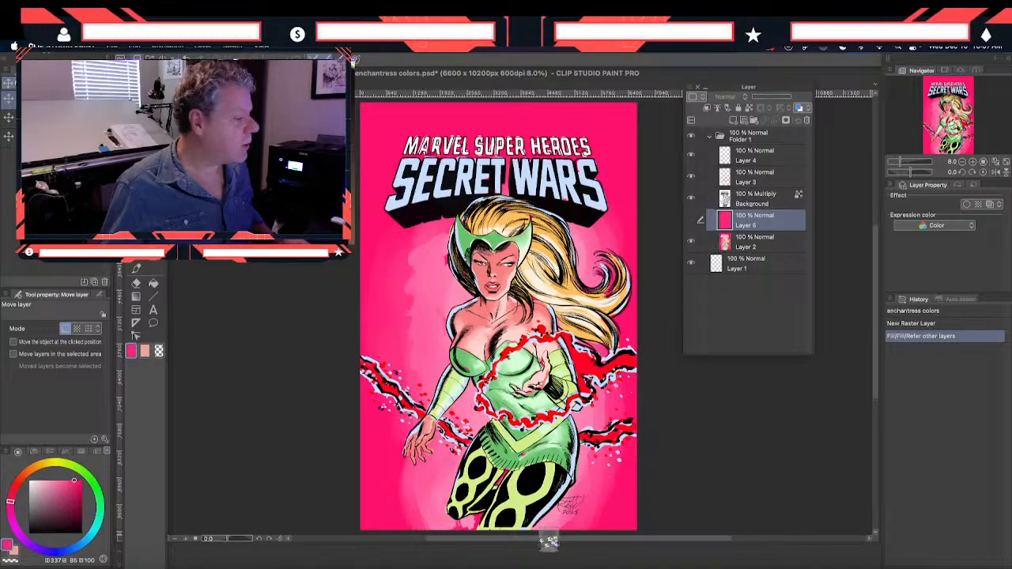
Export the artwork as a single-layer JPEG named "enchantress color study.jpg" at quality 100 and 100% scale
click(115, 46)
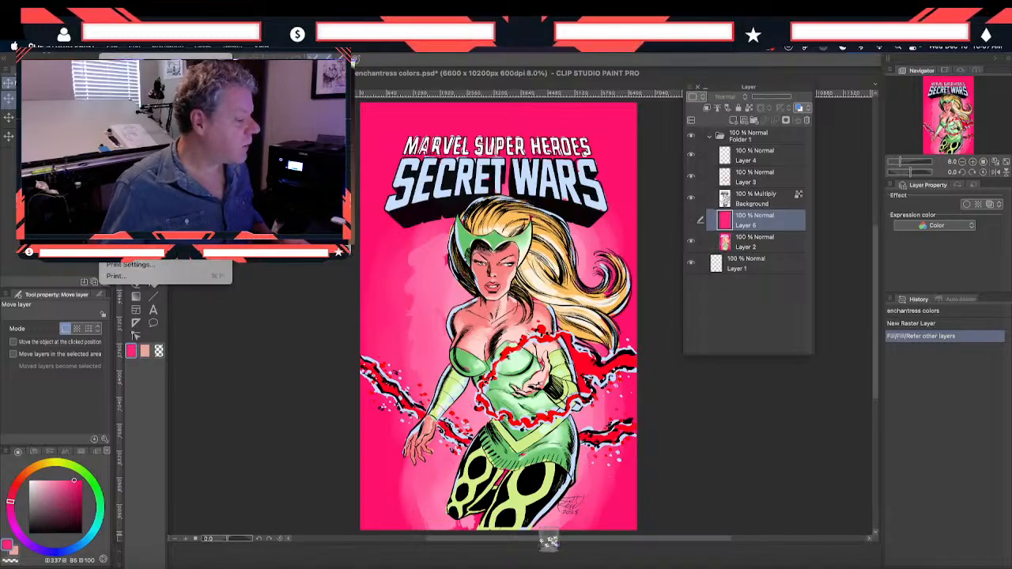
click(265, 180)
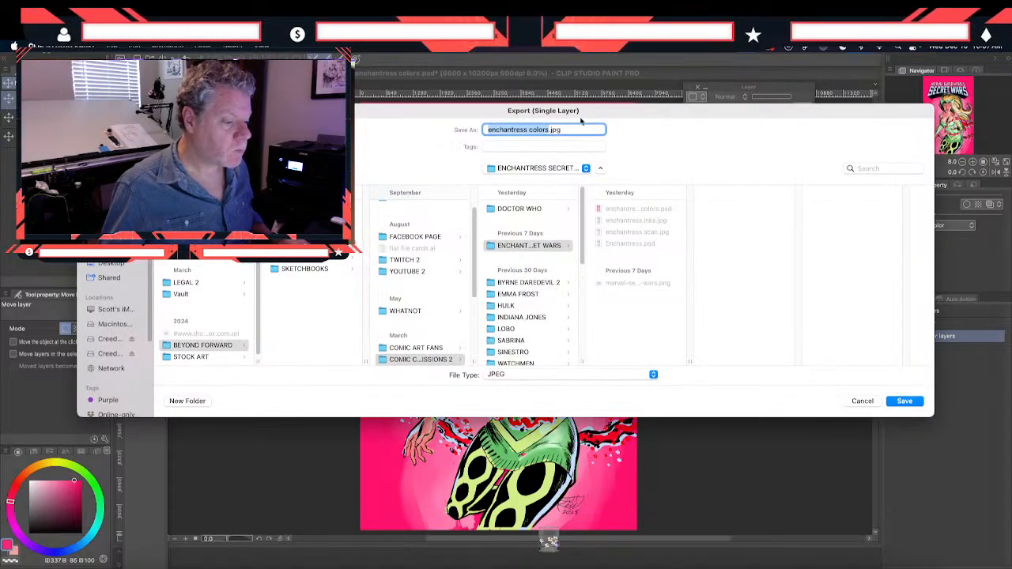
click(547, 130)
key(BackSpace)
text(sstudy)
key(Left)
key(Left)
key(Left)
key(Left)
key(Left)
key(BackSpace)
key(Return)
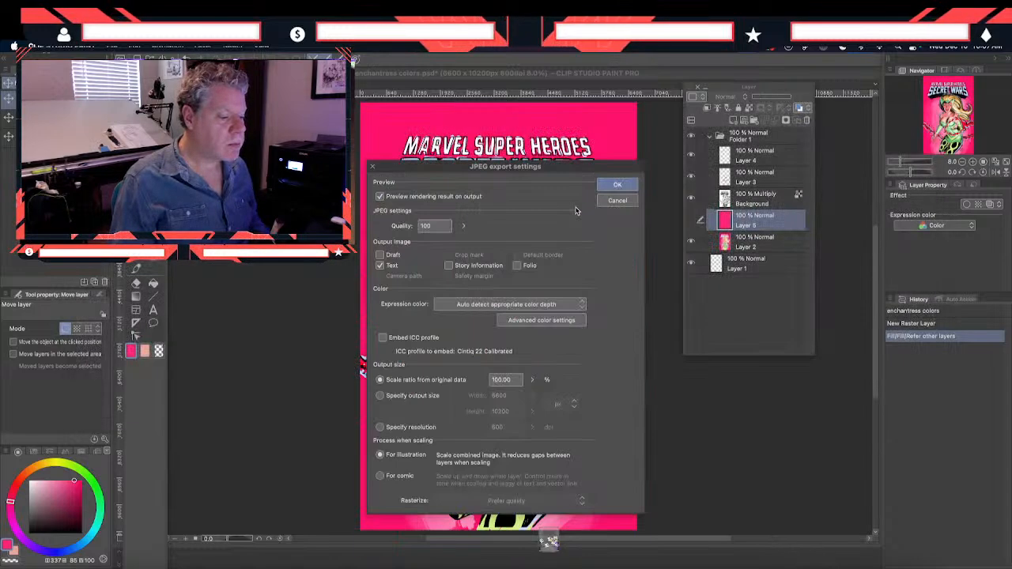
click(613, 185)
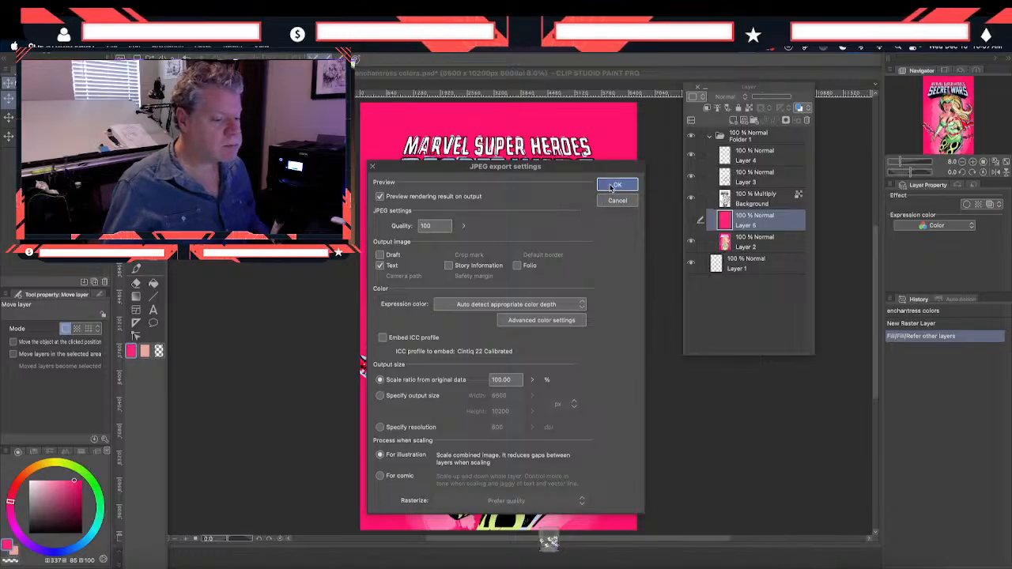
click(639, 240)
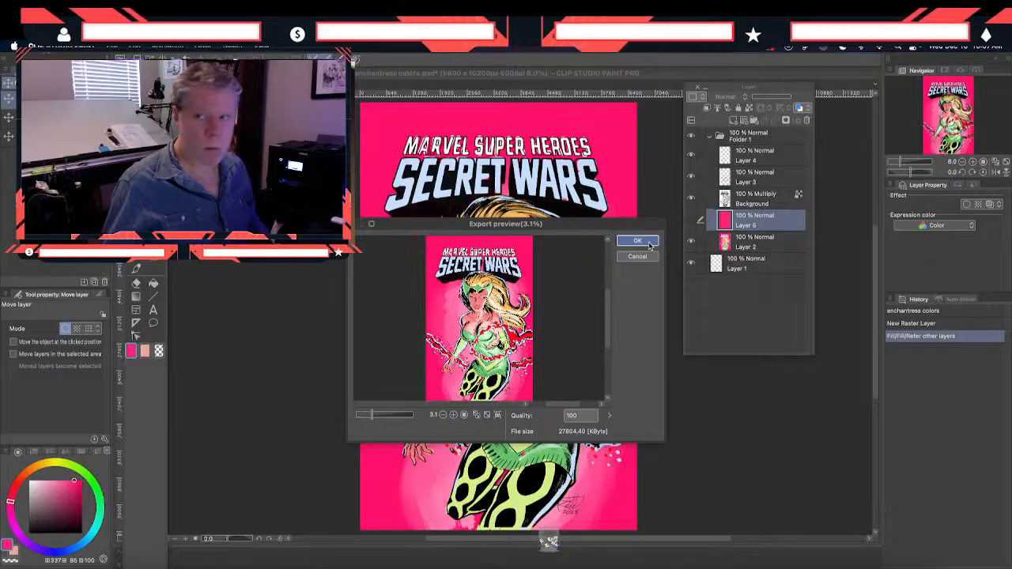
click(638, 241)
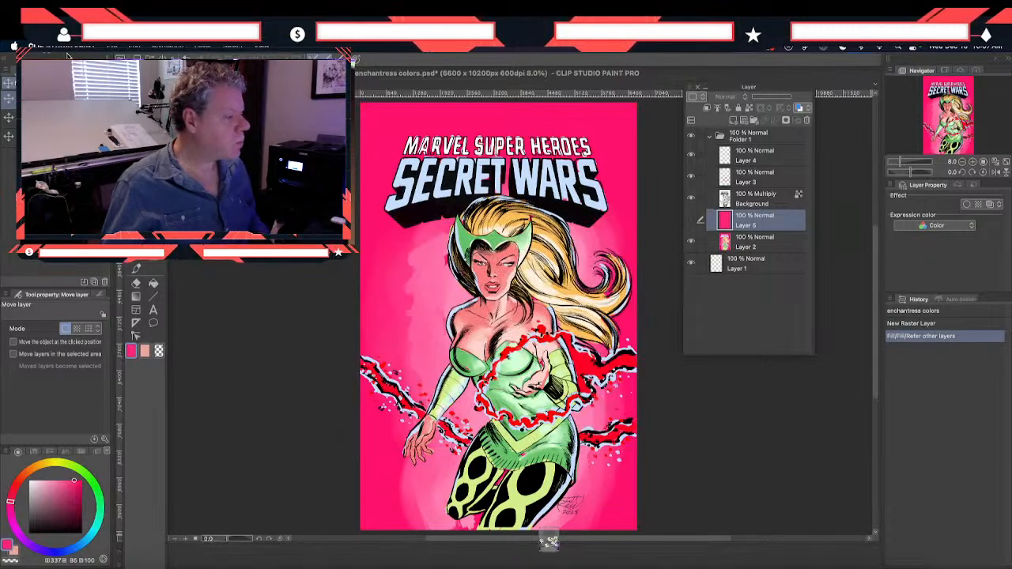
Open the exported enchantress color study.jpg and return to the layered enchantress colors.psd canvas
click(111, 47)
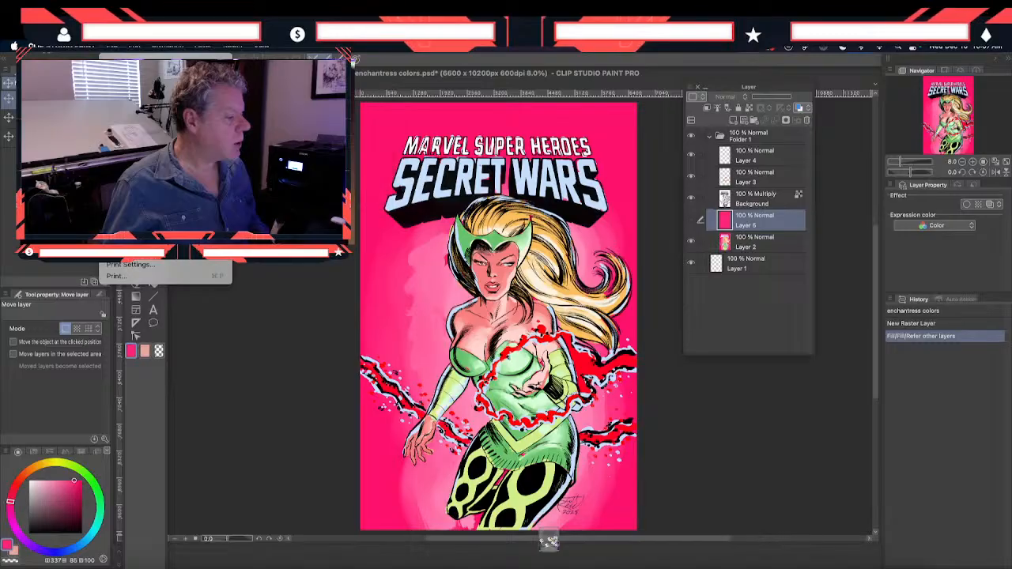
click(119, 85)
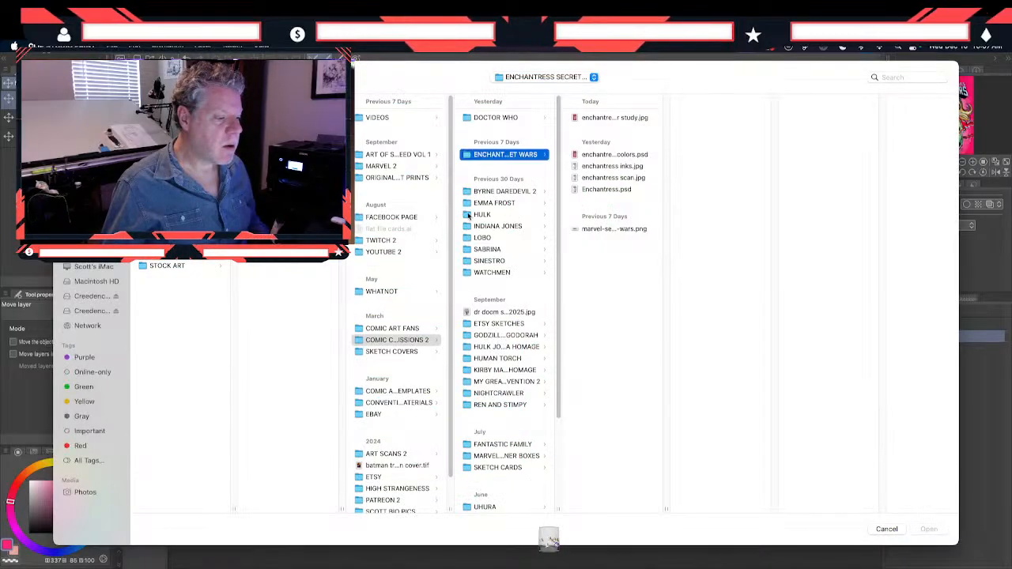
click(597, 119)
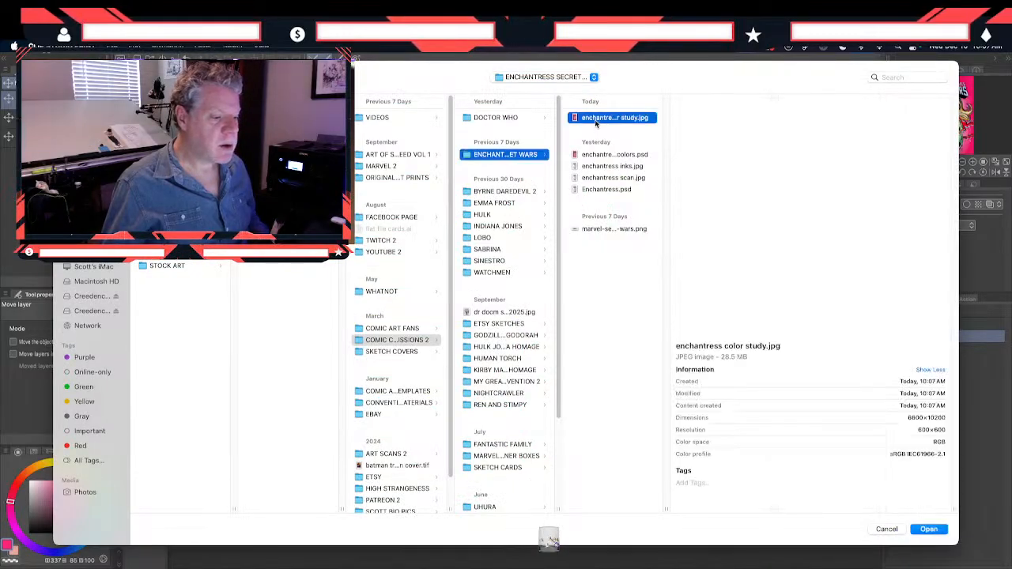
click(921, 533)
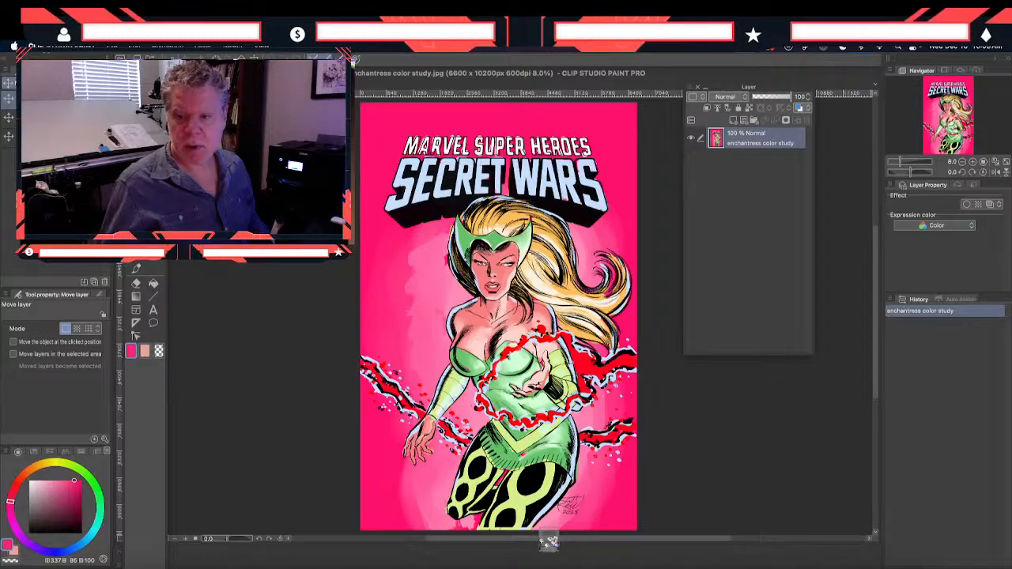
key(super+w)
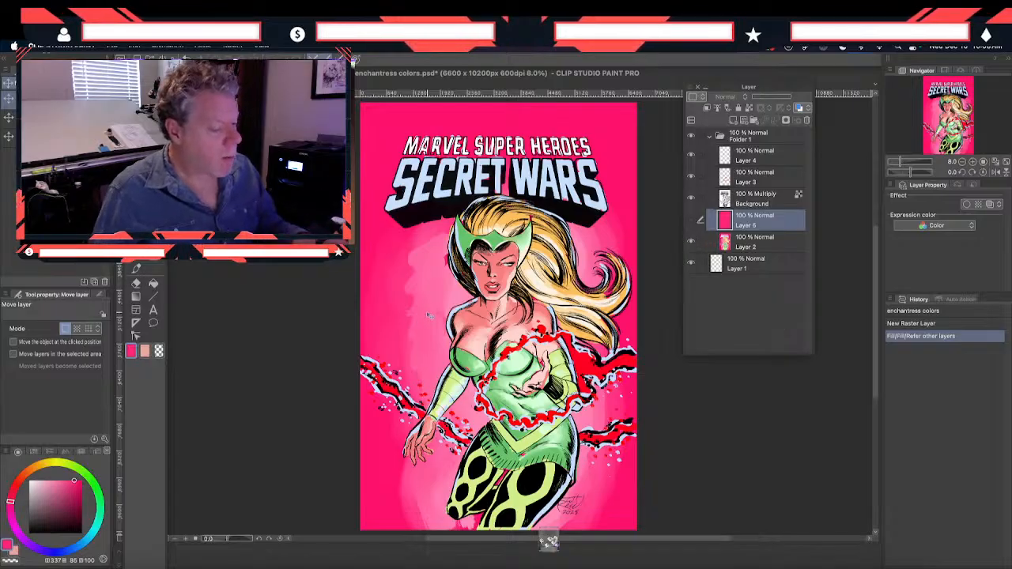
Show the solid pink Layer 5 and hide Layers 2, 3 and 4 beneath and above the line art
click(692, 221)
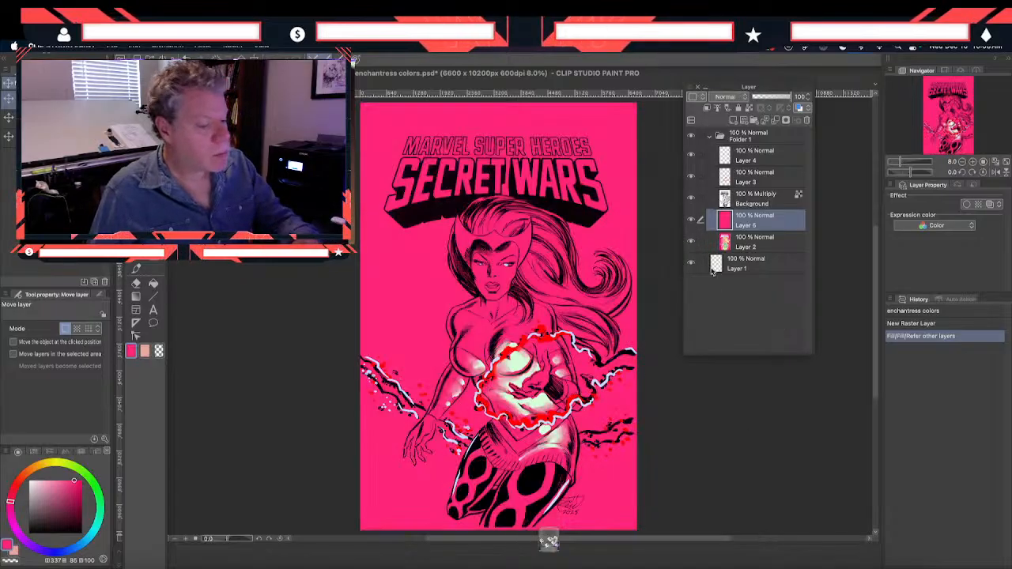
click(692, 176)
click(691, 155)
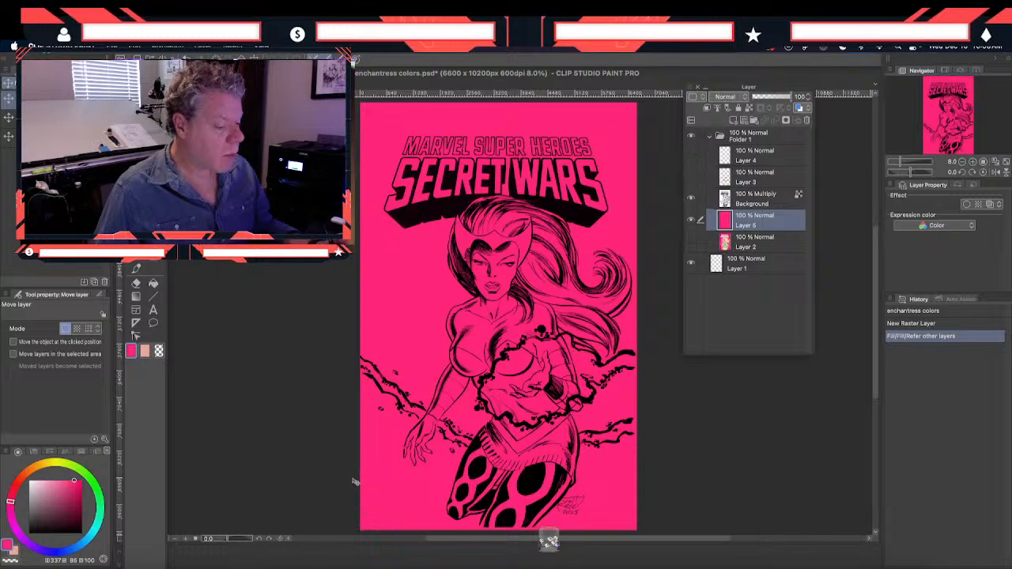
Outline the dark hair section between the helmet's outer edge and the shaded side of the face with a closed Polyline selection on Layer 5
key(m)
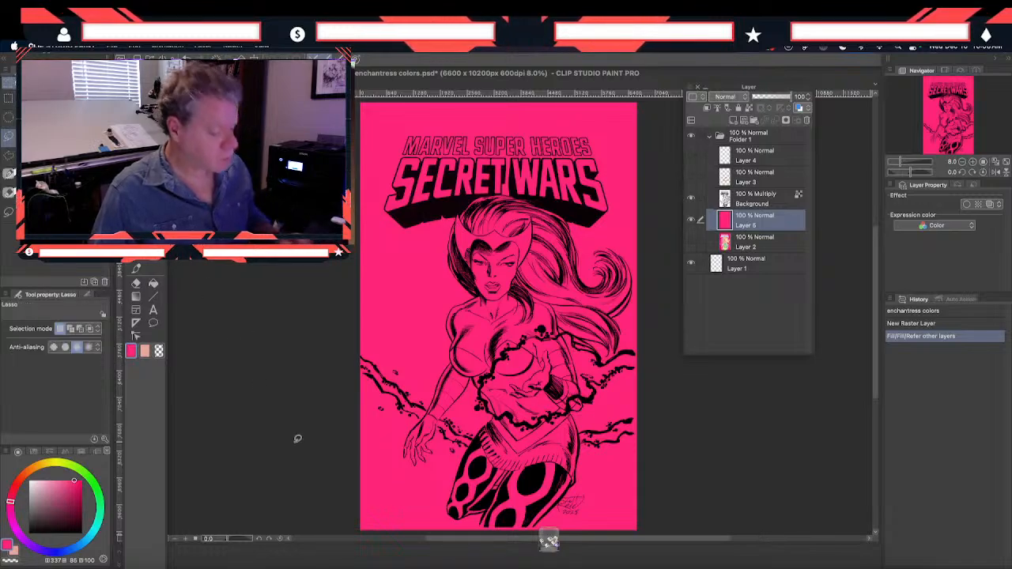
key(super+plus)
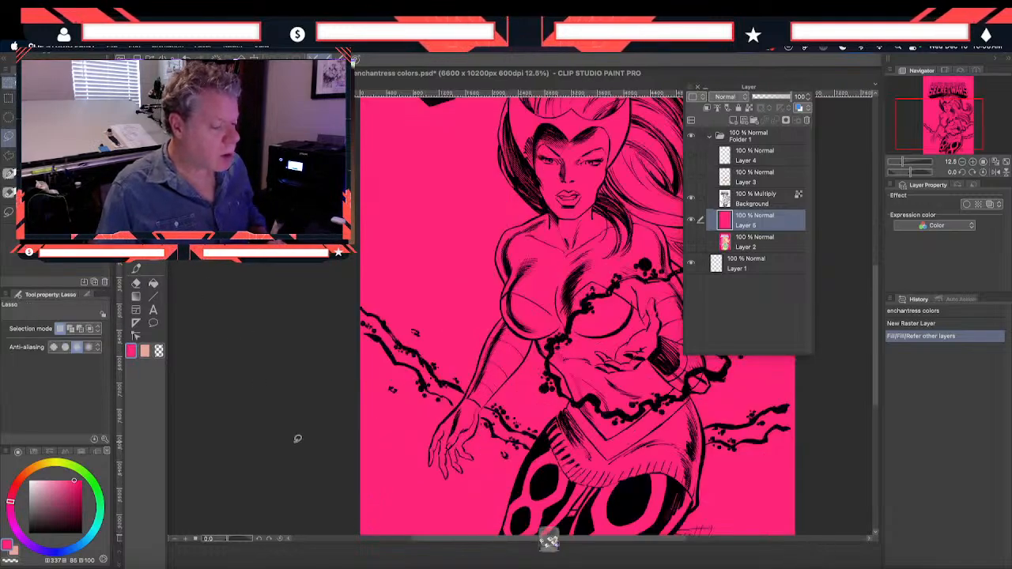
key(super+plus)
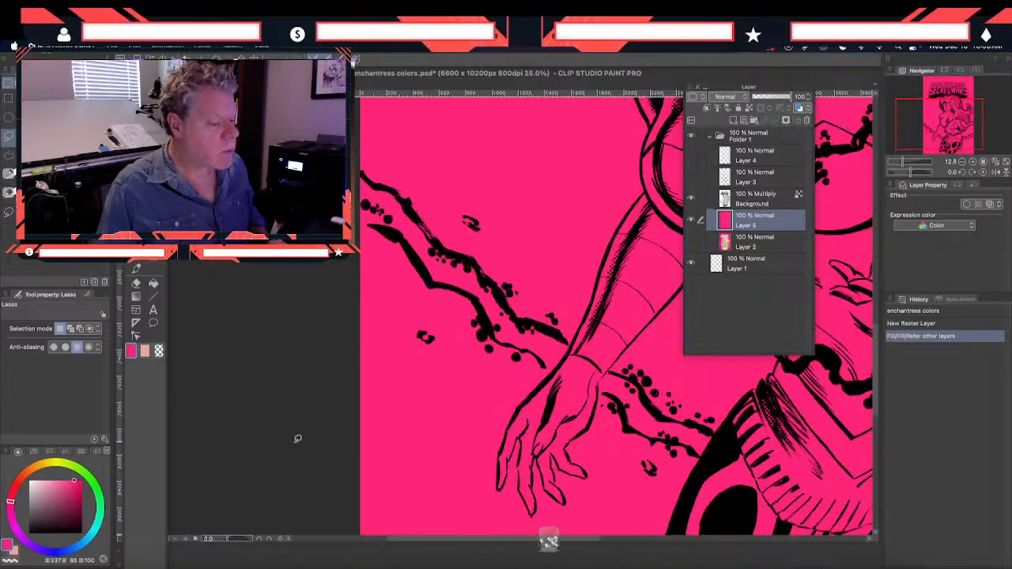
drag(591, 212, 388, 451)
drag(490, 204, 467, 348)
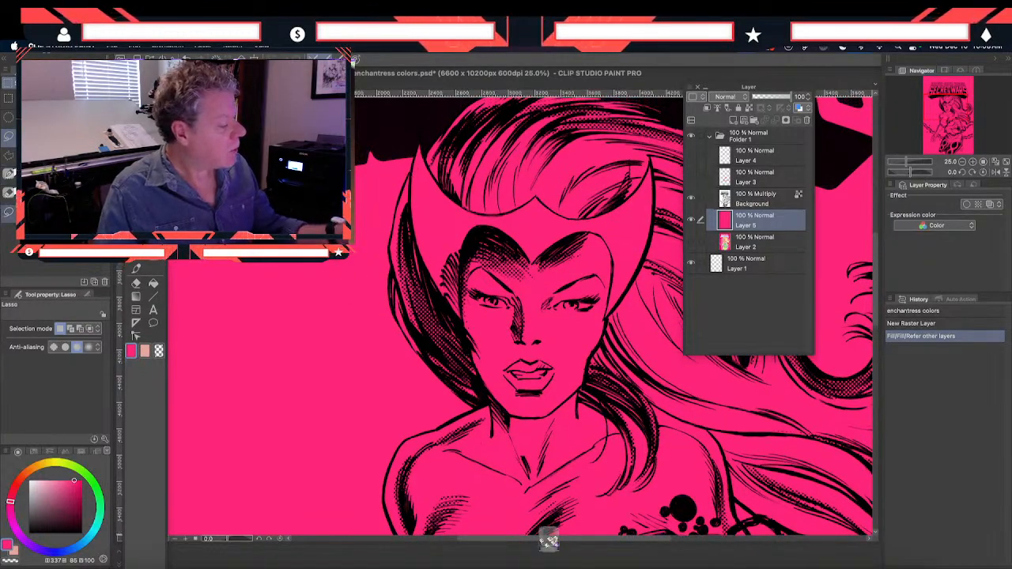
click(8, 156)
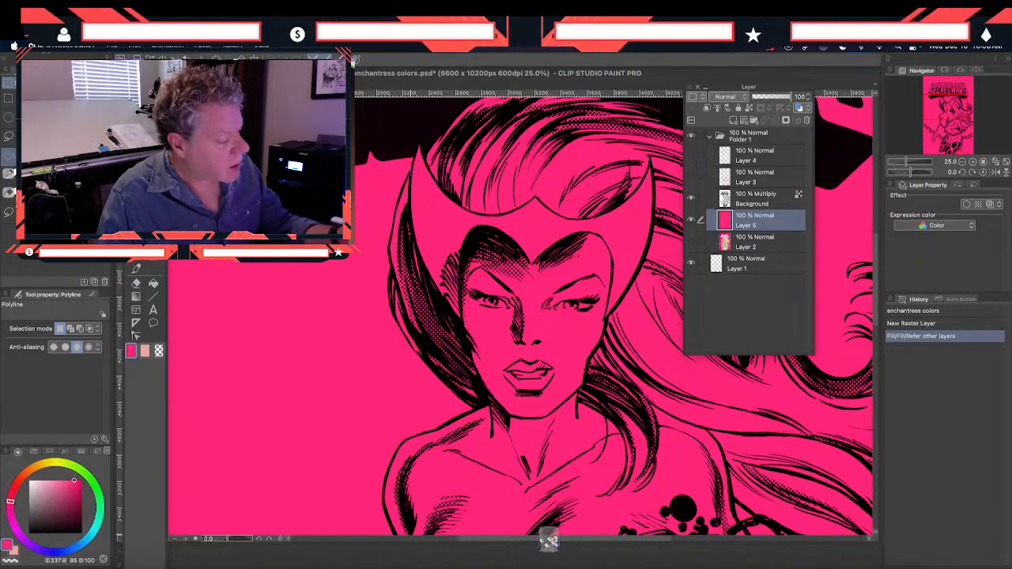
click(390, 236)
click(388, 250)
click(392, 269)
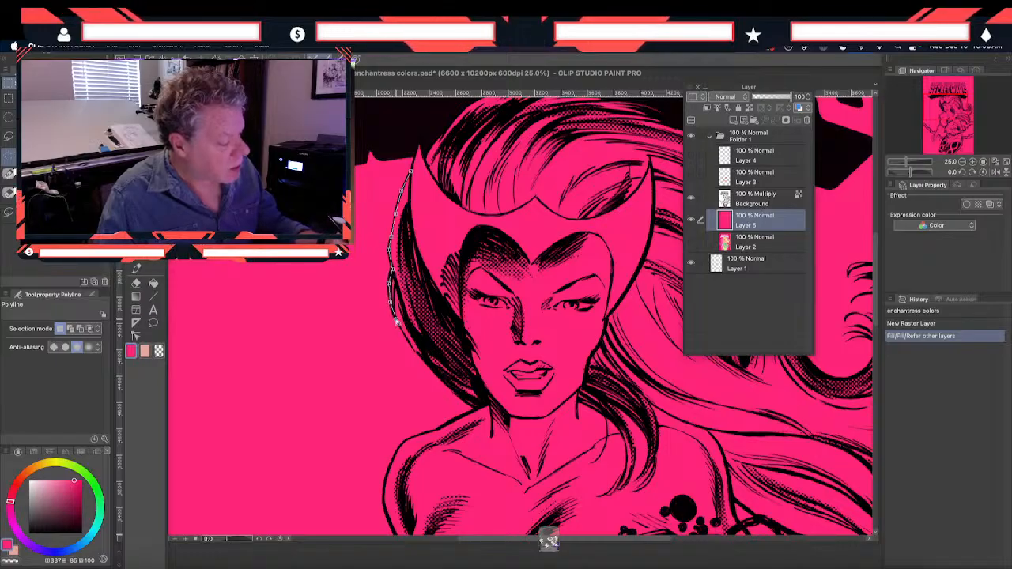
click(423, 360)
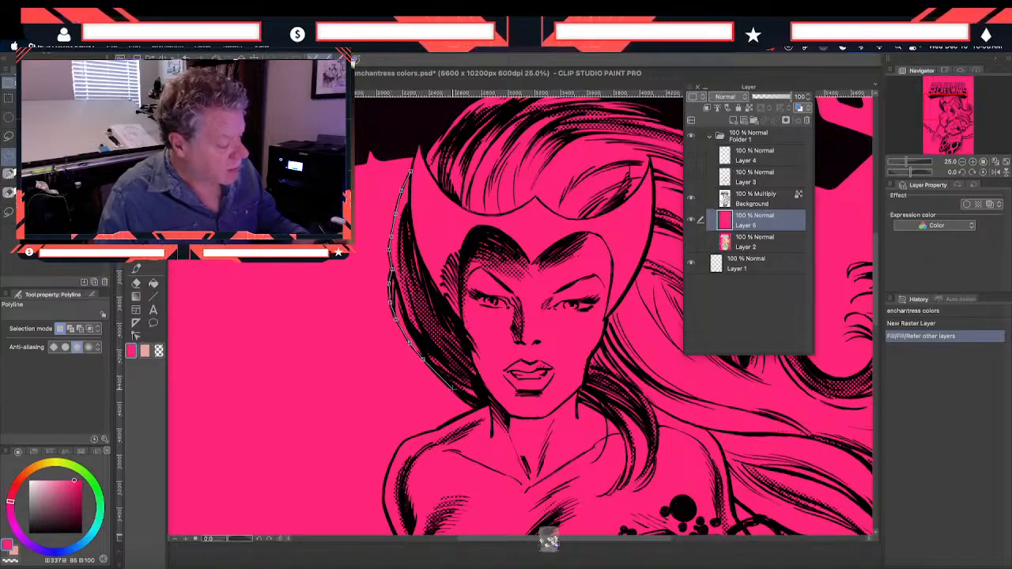
click(467, 404)
click(475, 408)
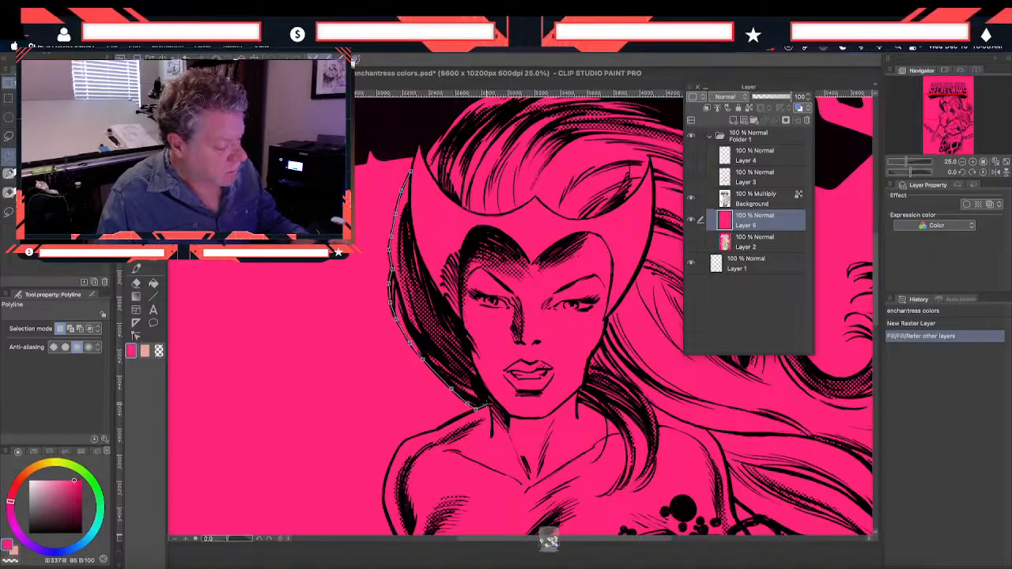
click(486, 389)
click(476, 371)
click(469, 351)
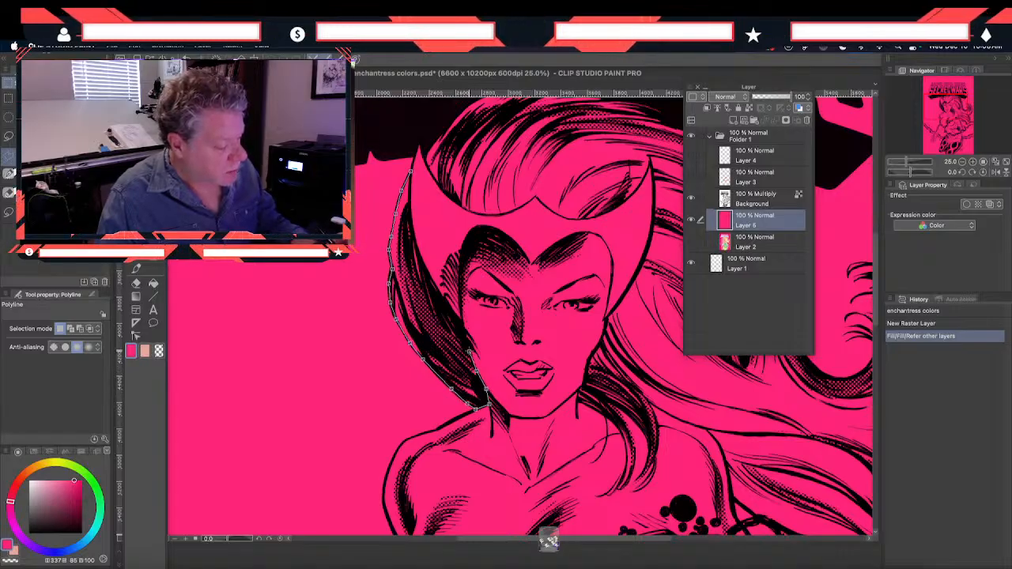
click(436, 288)
click(422, 256)
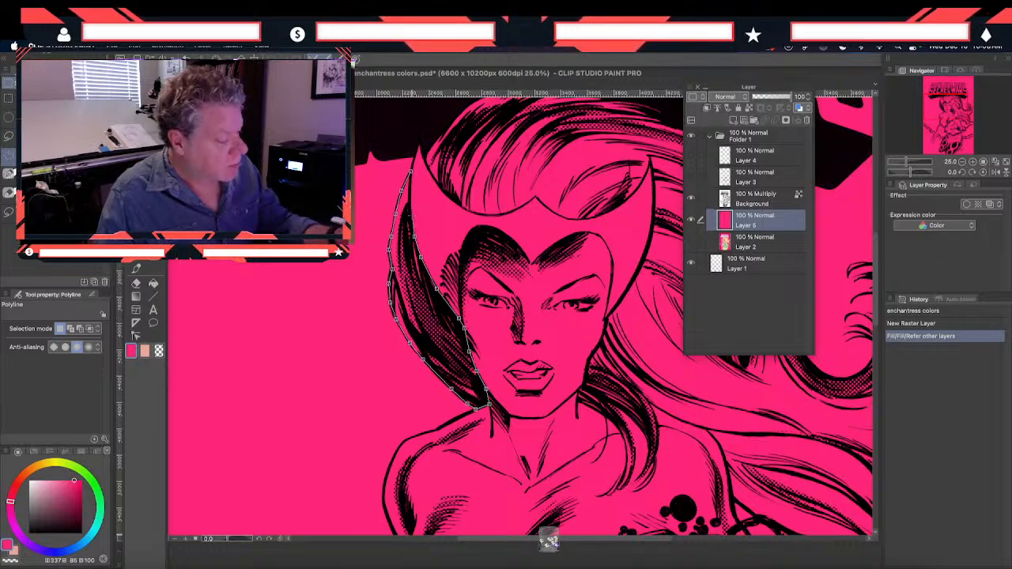
click(410, 172)
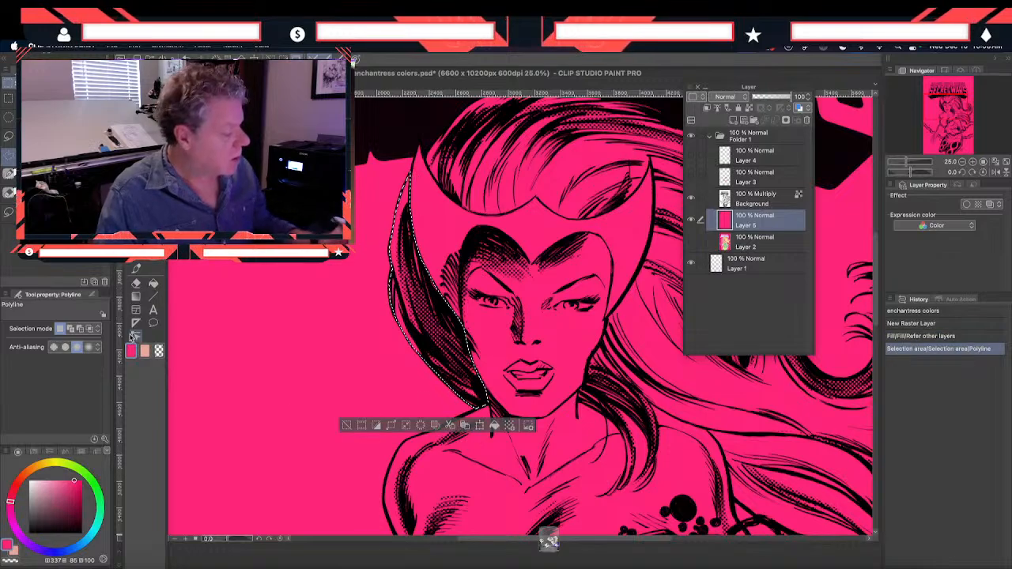
Sample the golden-orange hair color from the enchantress color study as the drawing color
click(136, 229)
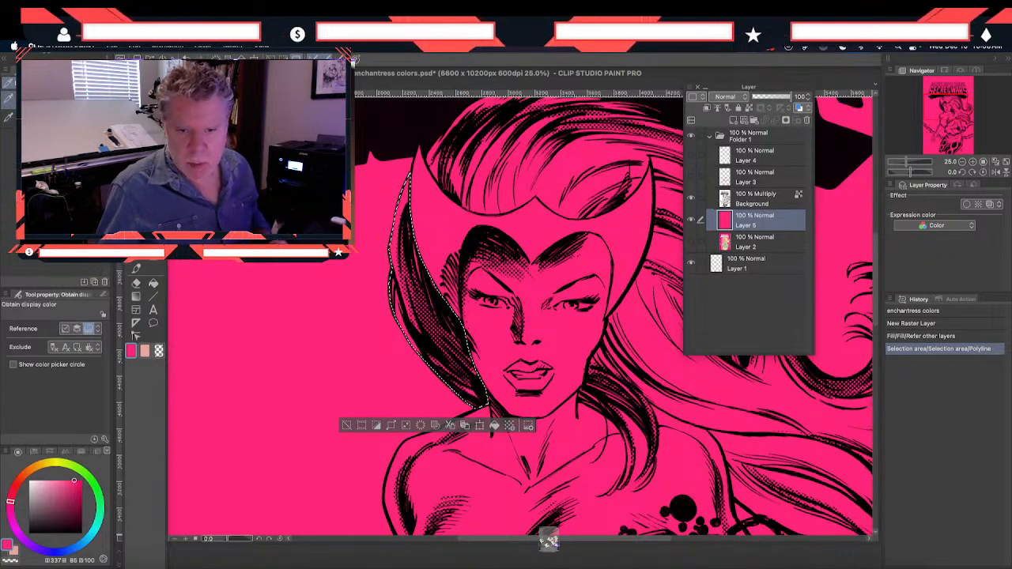
click(261, 158)
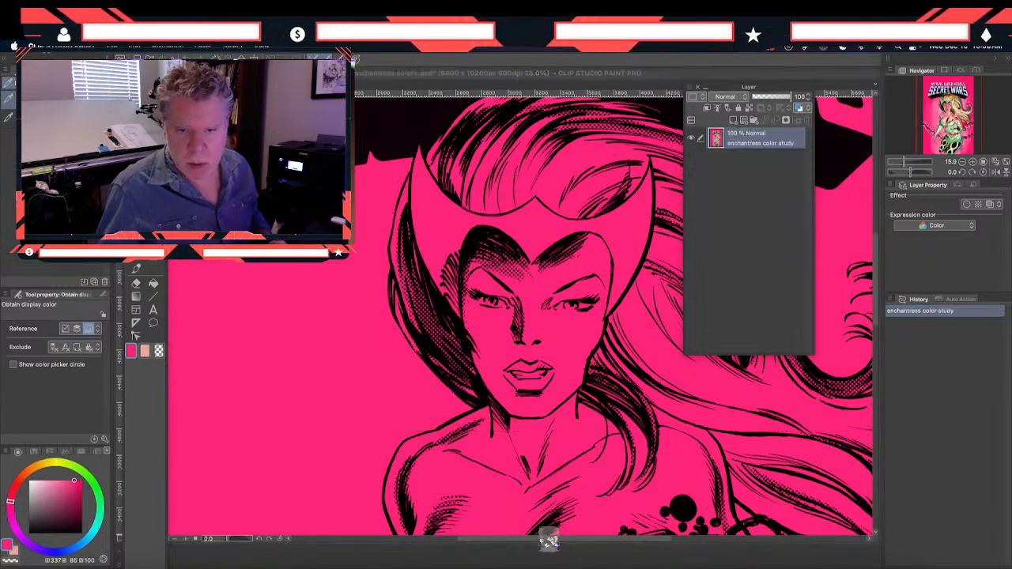
Fill the selected dark hair section beside the face with the sampled golden-orange on Layer 5
click(153, 283)
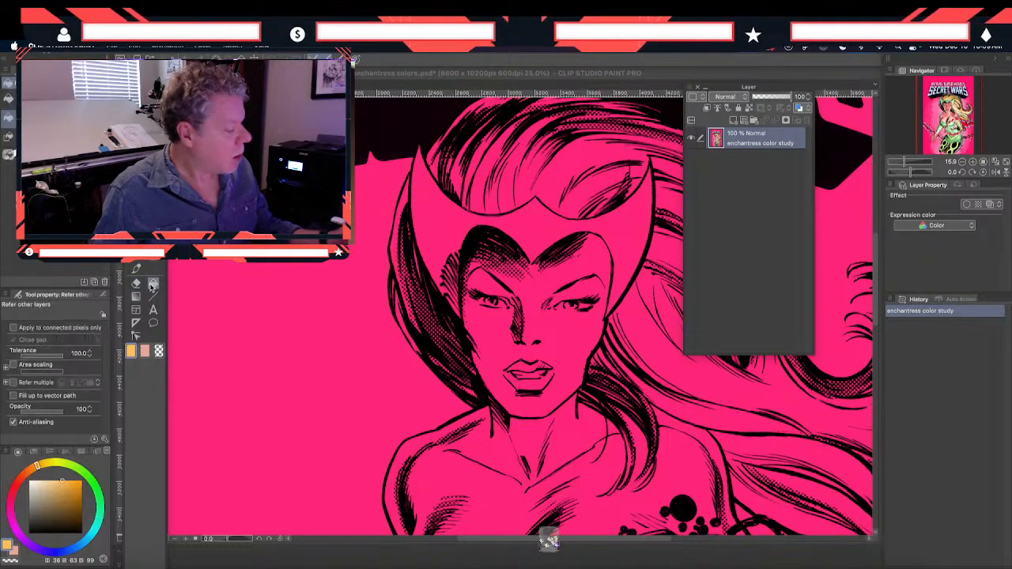
click(614, 137)
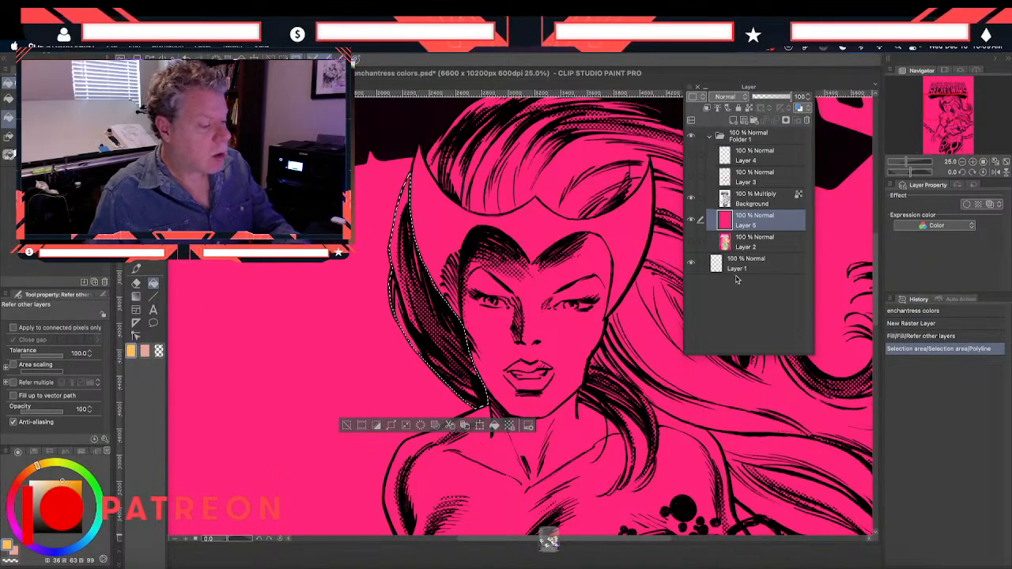
click(419, 381)
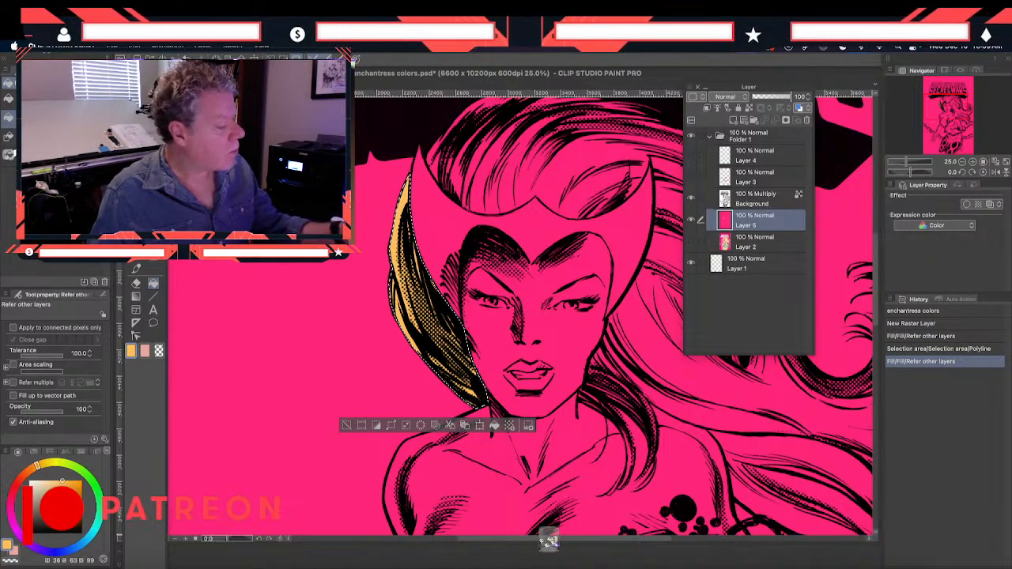
Trace a Polyline selection along the helmet's upper edge, around the horn tip and down its outer side to the jaw
key(m)
drag(402, 231, 230, 354)
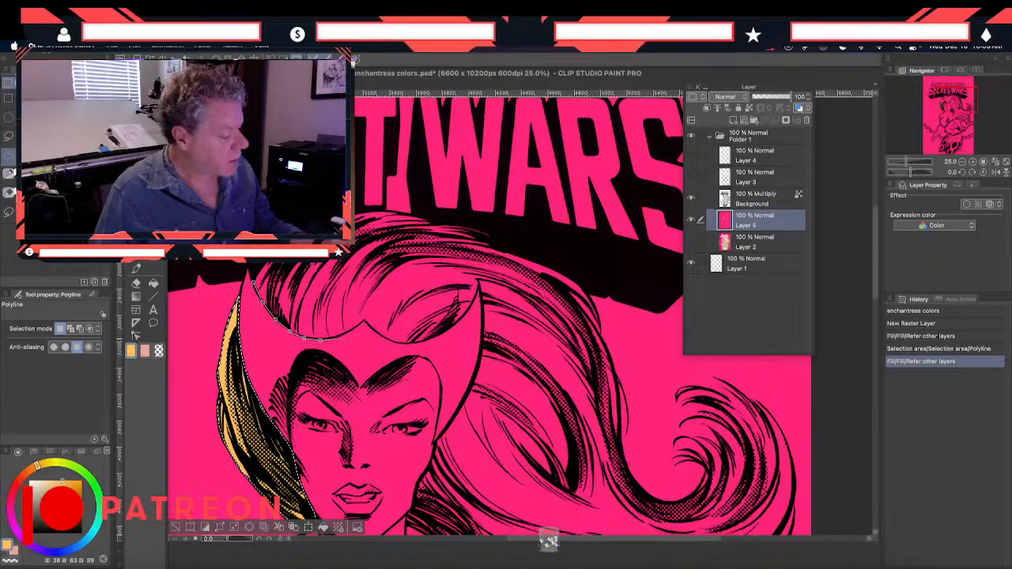
click(363, 321)
click(378, 333)
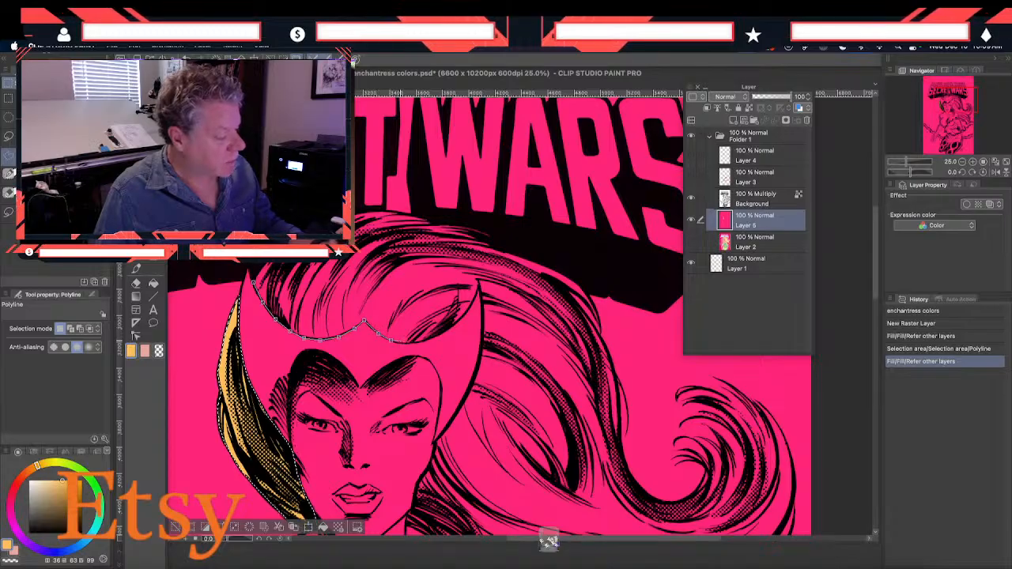
click(437, 337)
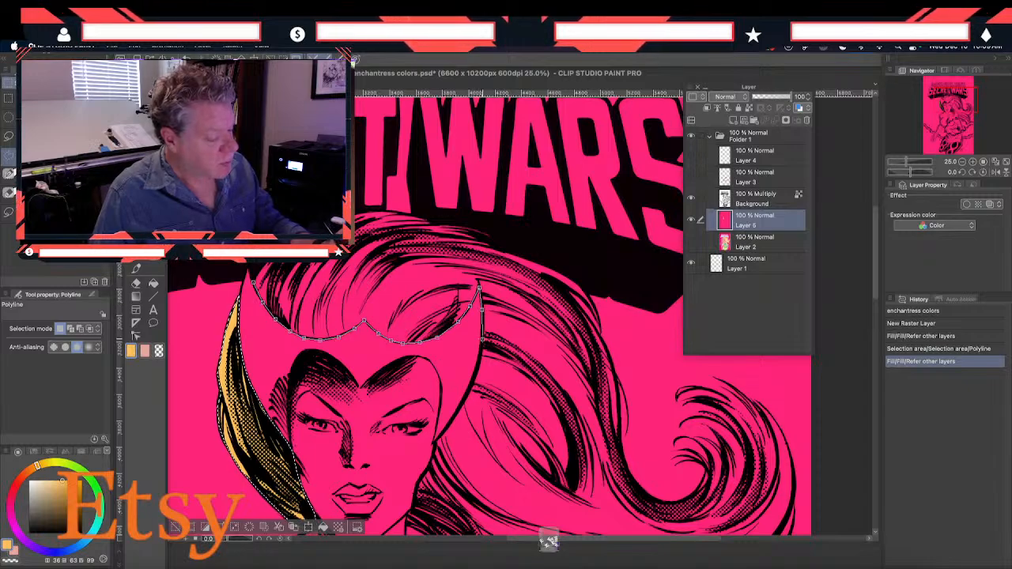
click(479, 370)
click(459, 410)
click(436, 439)
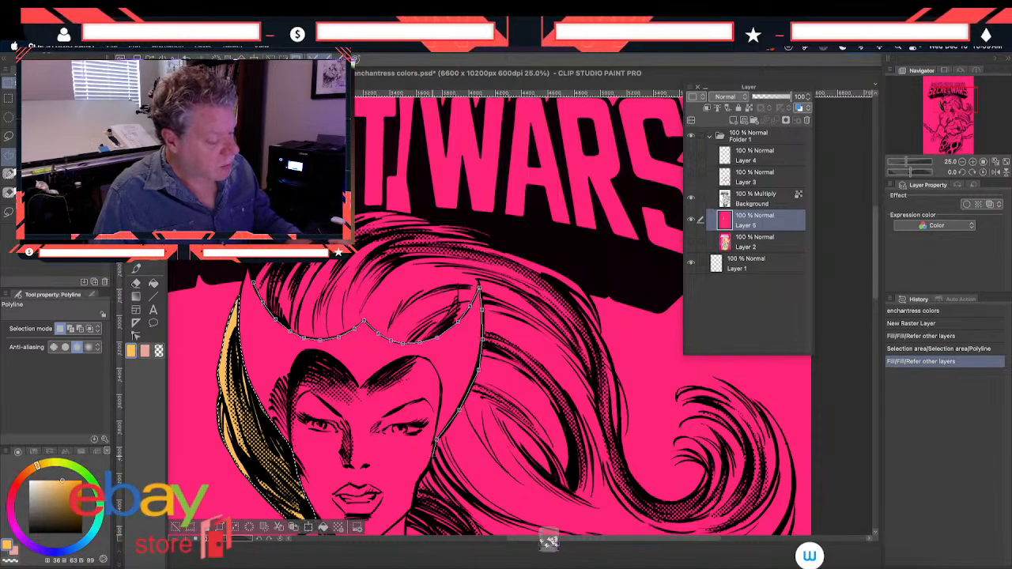
click(418, 490)
Close the selection along the outer contour of the hair above the helmet and fill it with golden-orange
click(625, 472)
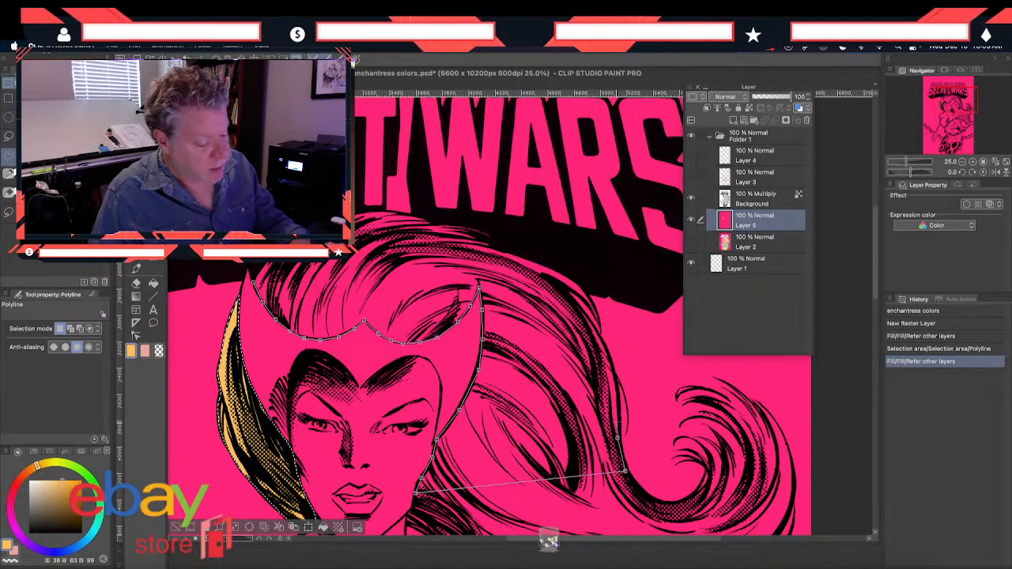
click(617, 401)
click(614, 372)
click(602, 340)
click(586, 315)
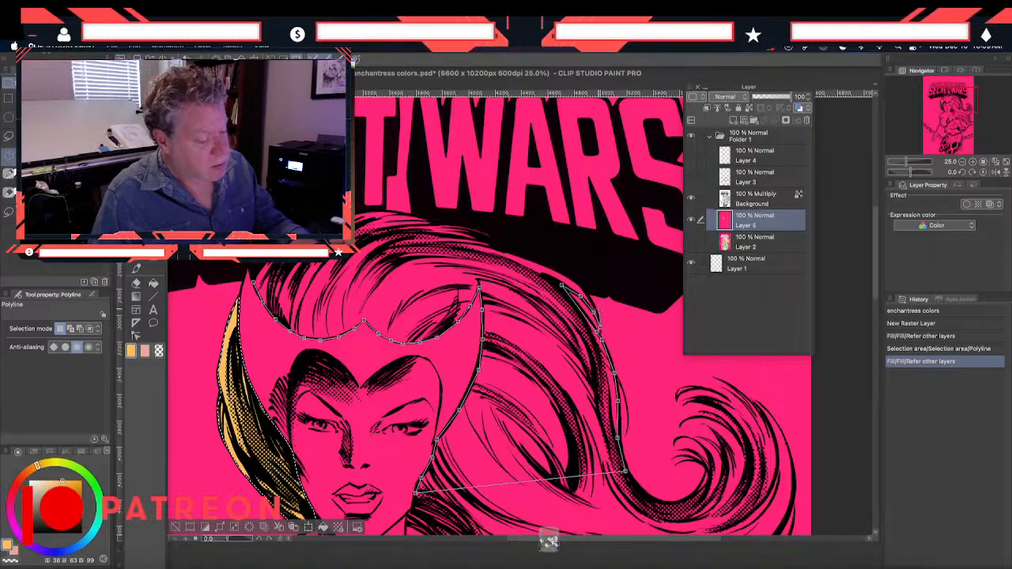
click(574, 281)
click(477, 223)
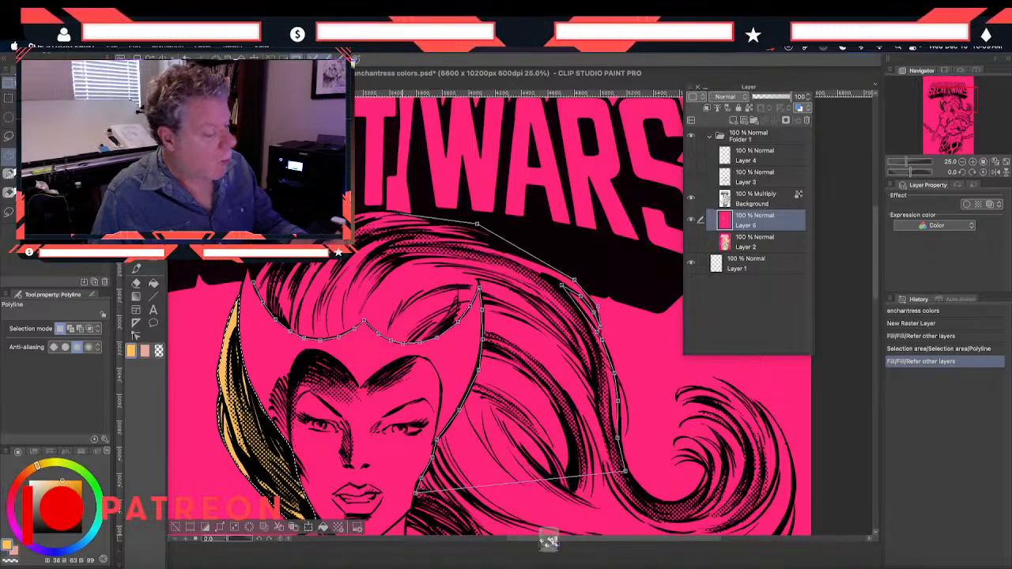
click(381, 211)
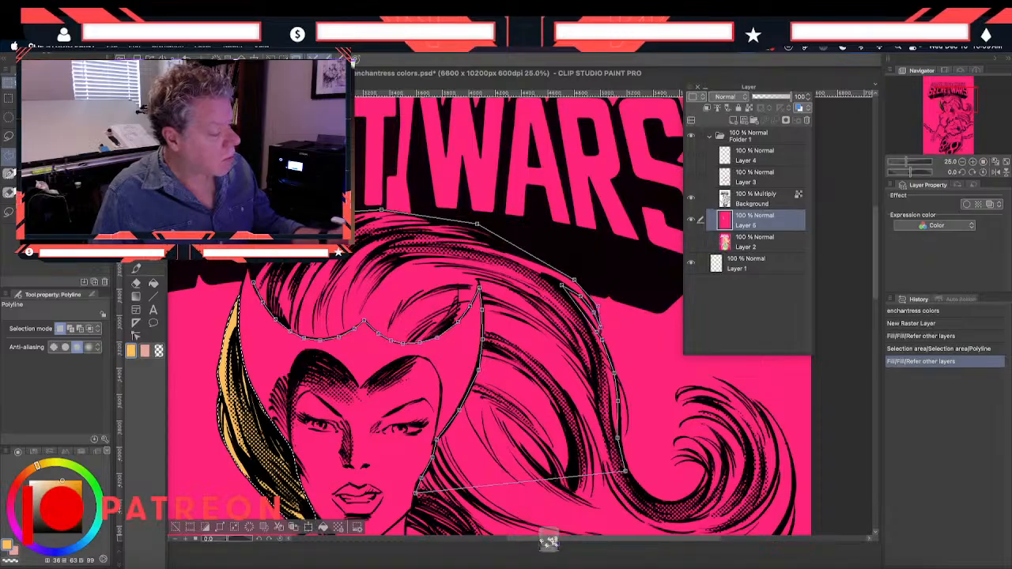
double_click(381, 211)
click(153, 285)
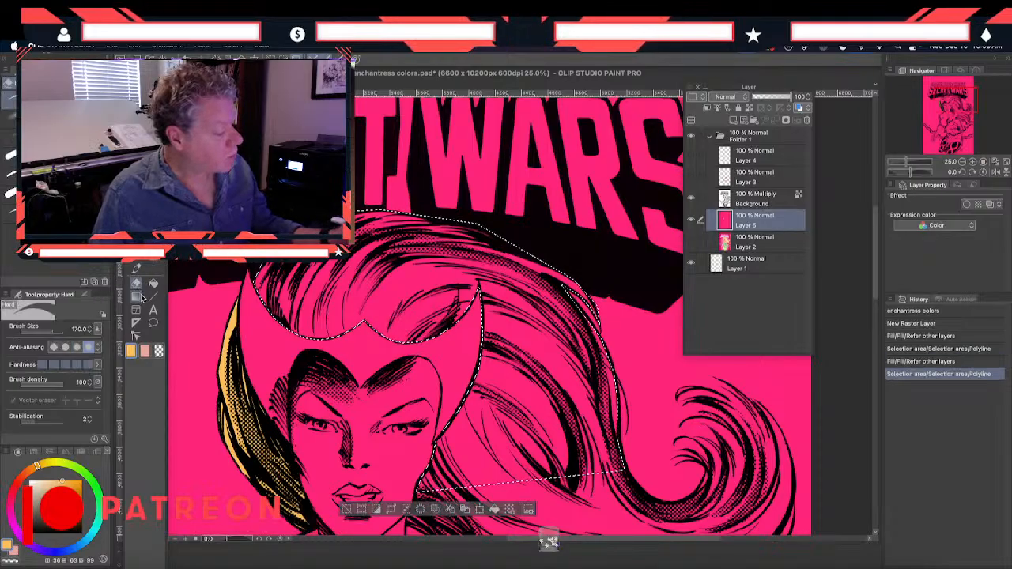
click(348, 305)
Start a Polyline selection of the remaining flowing hair along the curl's inner edge and back across the filled hair to the jaw
drag(340, 480, 286, 272)
drag(339, 384, 249, 413)
key(m)
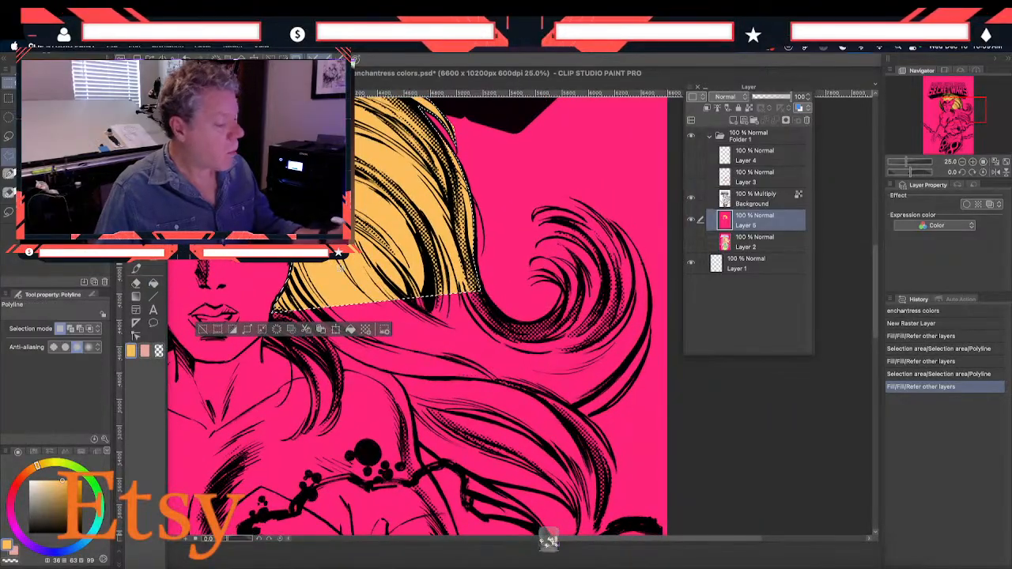
click(552, 280)
click(562, 289)
click(549, 313)
click(532, 323)
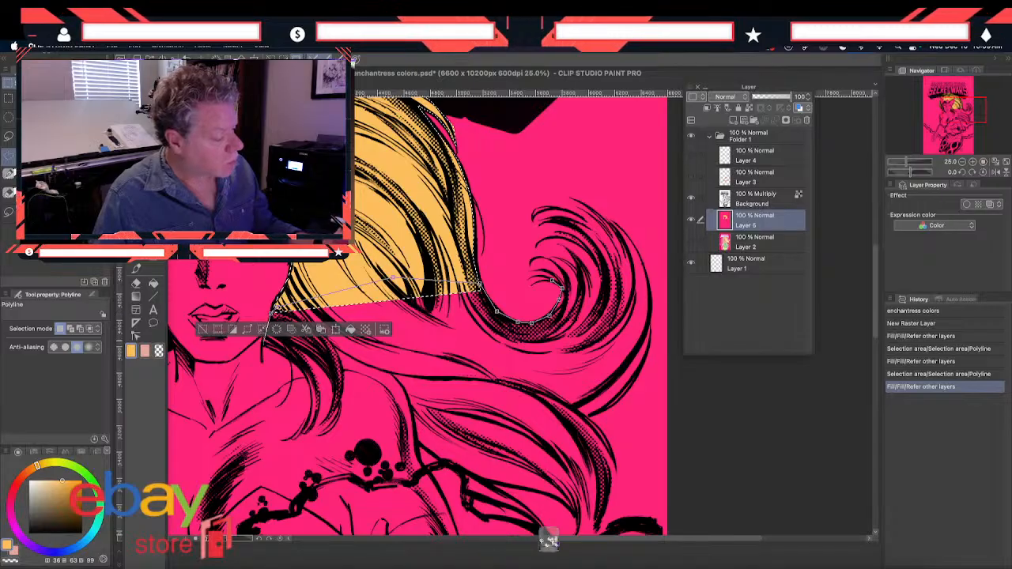
Continue the selection outline around the strands beside the neck and along the hair's lower edge over the shoulder
click(295, 361)
click(324, 365)
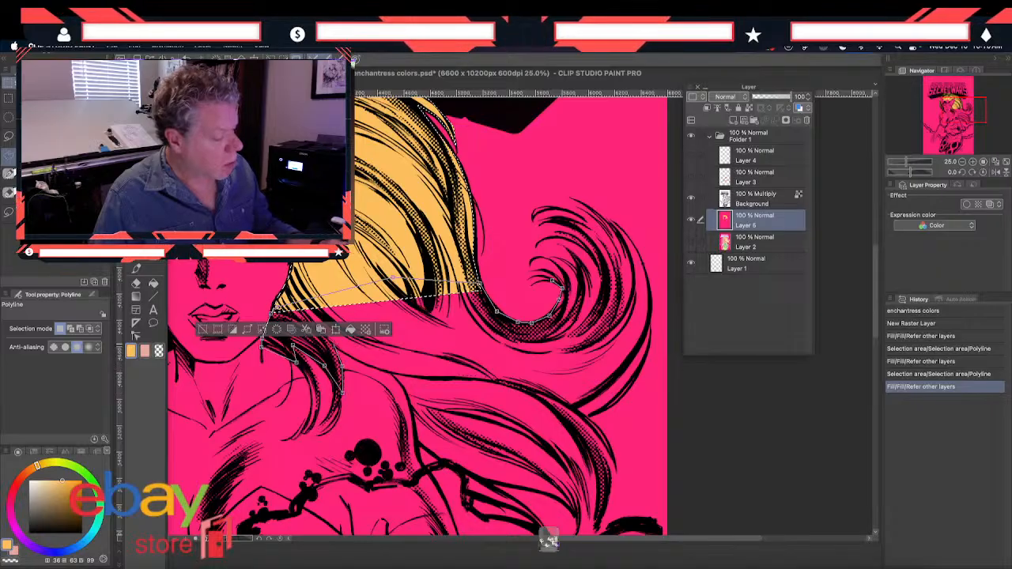
click(333, 345)
click(363, 362)
click(392, 373)
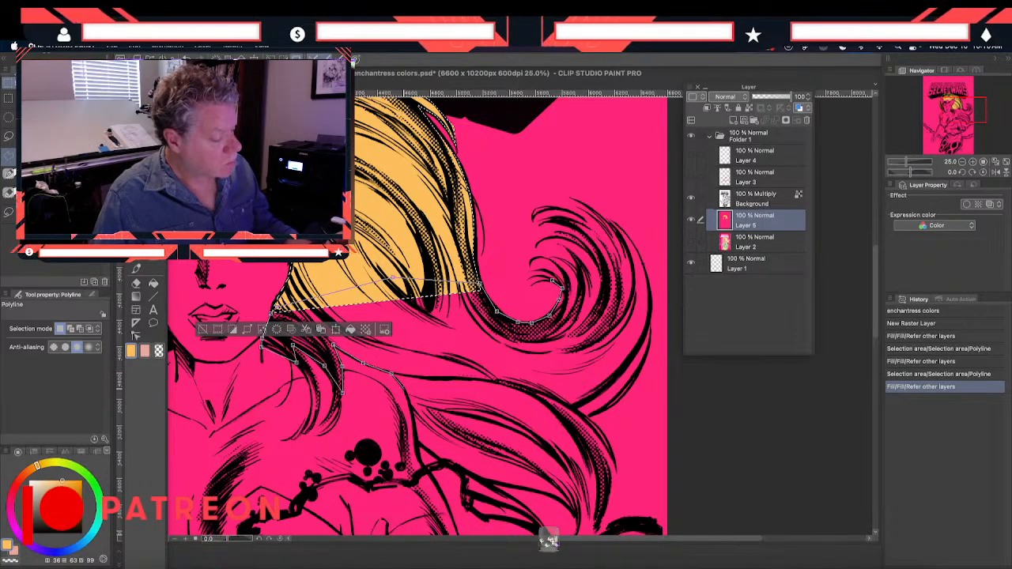
click(406, 390)
click(414, 412)
click(418, 446)
click(447, 465)
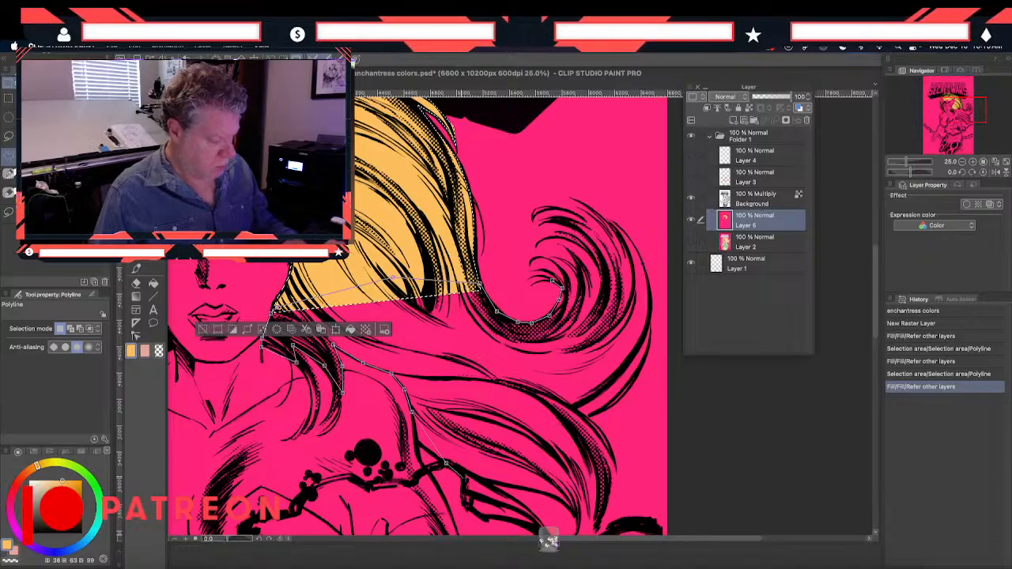
Trace the selection outline around the pointed tips of the lower hair strands beside the arm
click(518, 511)
click(545, 530)
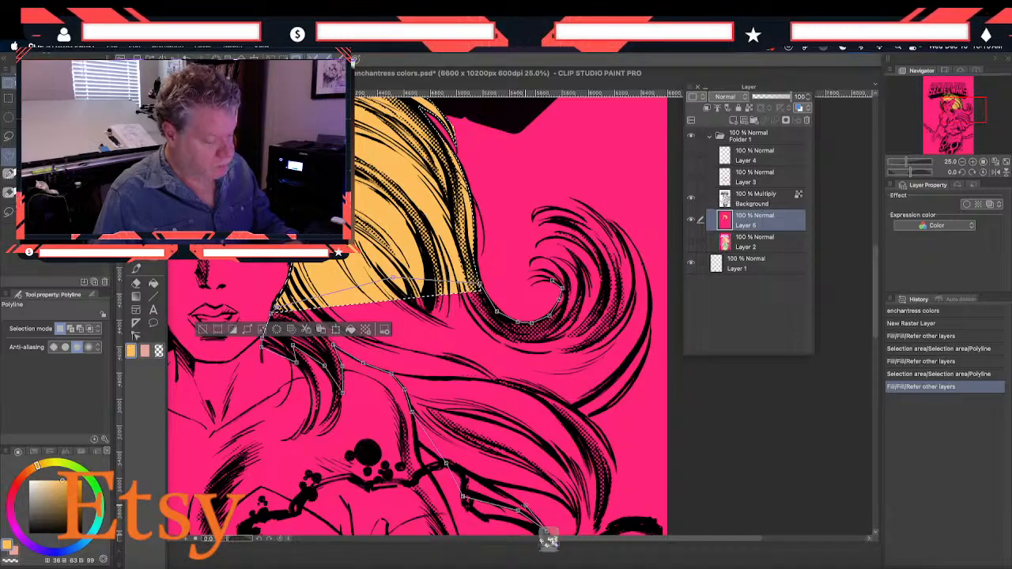
click(486, 481)
click(531, 490)
click(560, 499)
click(578, 517)
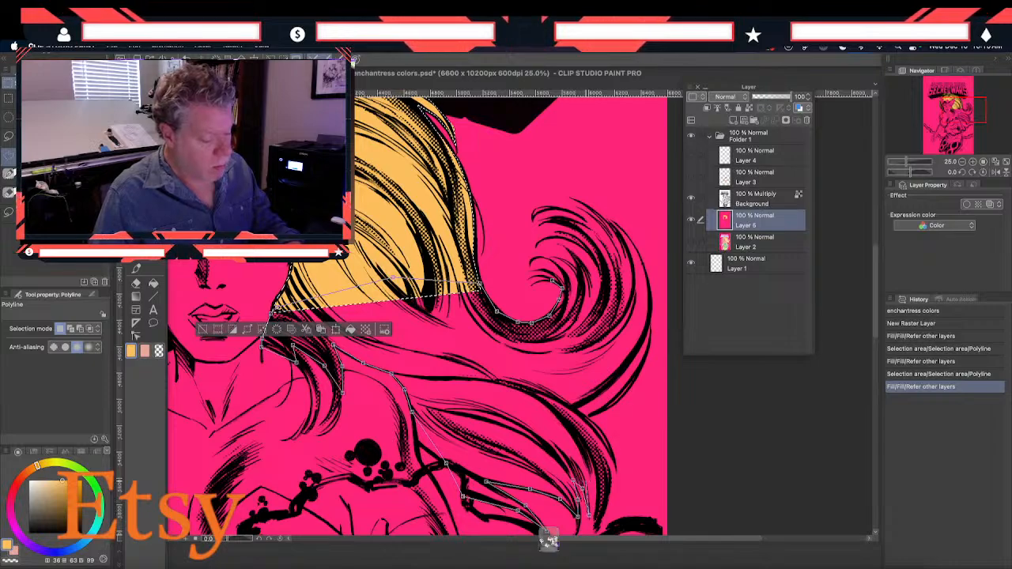
click(585, 444)
click(596, 473)
click(595, 527)
Extend the selection outline up the outer side of the lower strands and along the large curl's outer edge
click(608, 495)
click(610, 470)
click(594, 440)
click(549, 396)
click(589, 425)
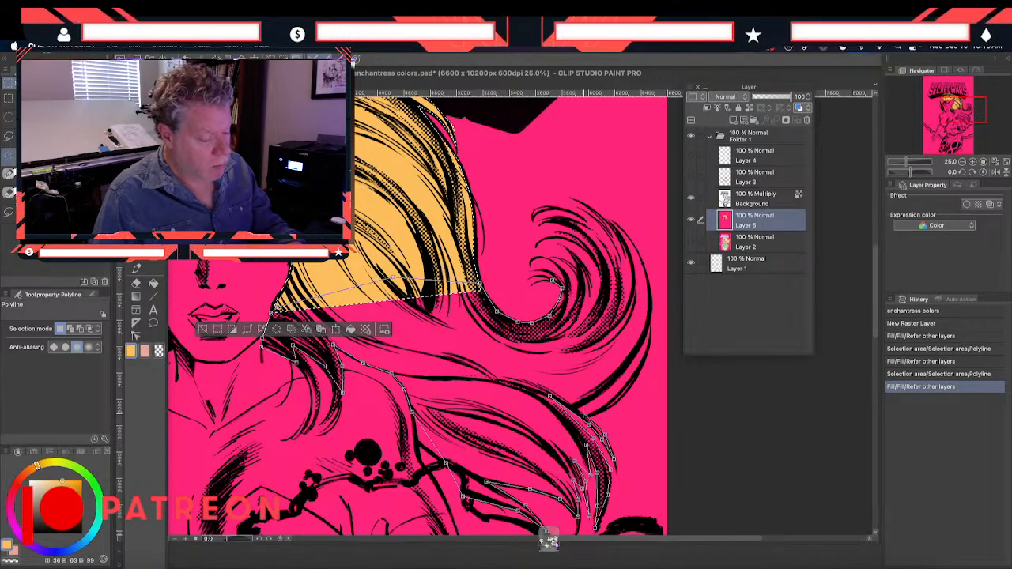
click(606, 410)
click(644, 361)
click(650, 338)
click(650, 311)
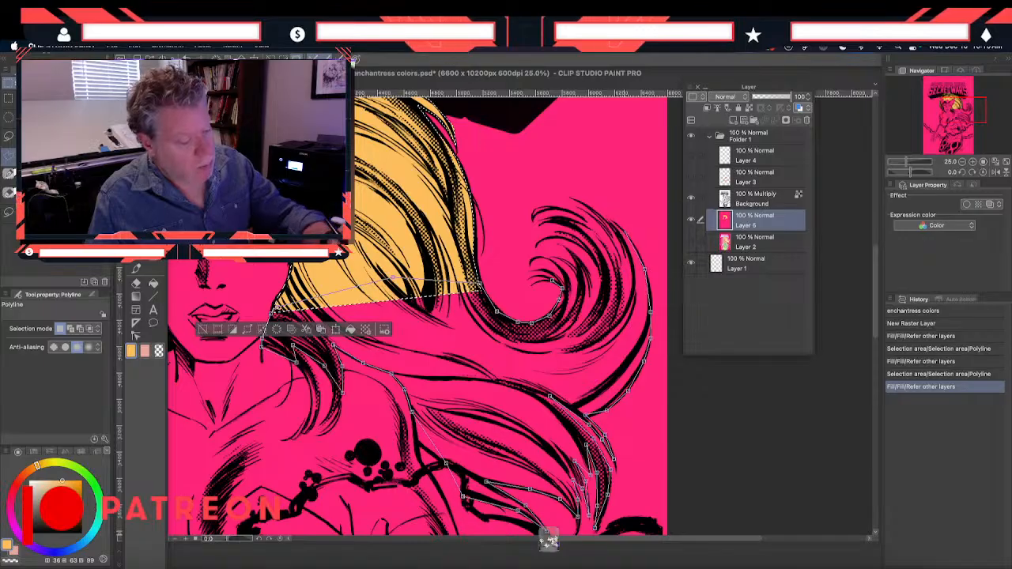
Close the selection around the curl's upper strand tips and fill the flowing hair with golden-orange
click(630, 239)
click(610, 220)
click(580, 201)
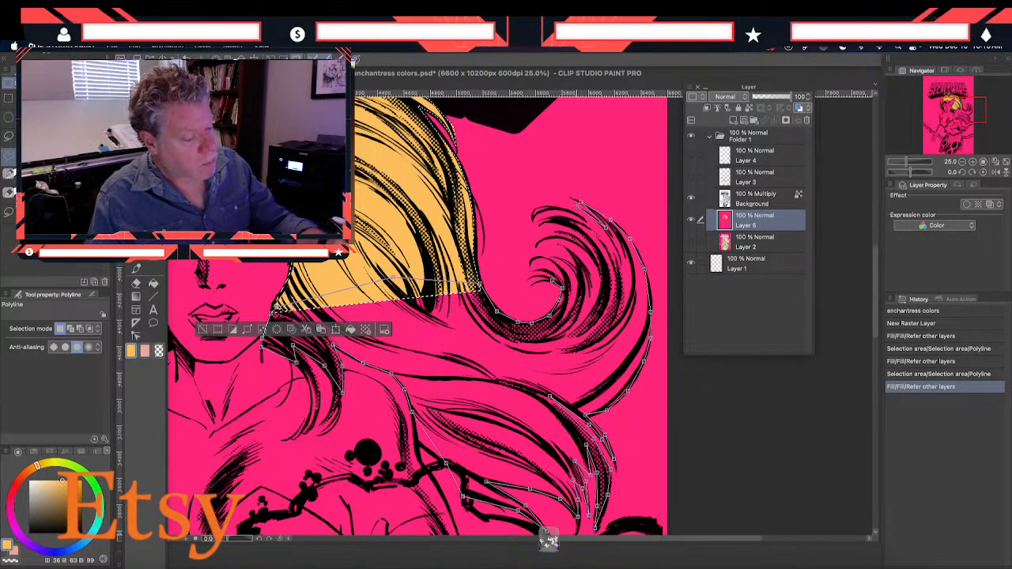
click(558, 207)
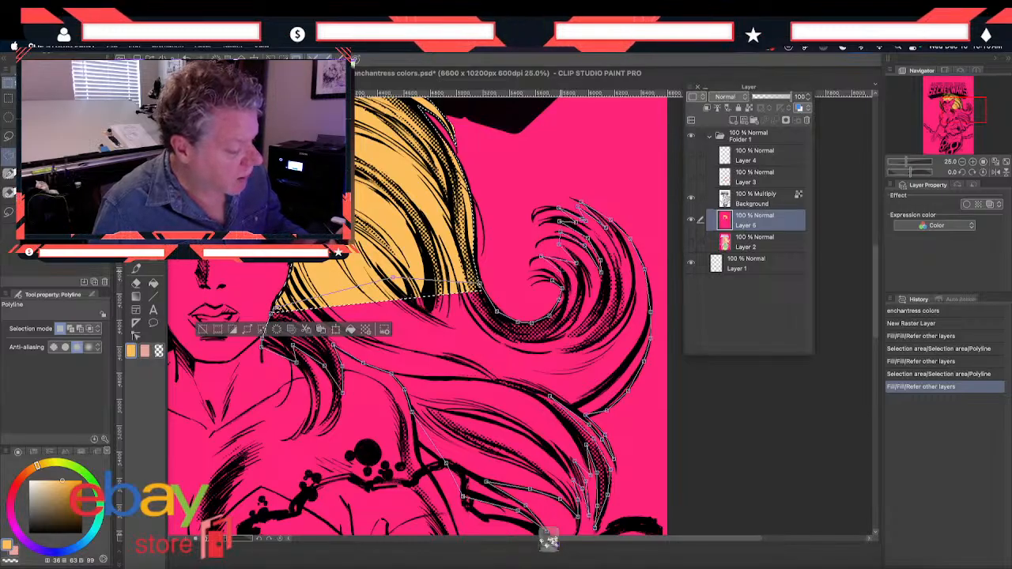
double_click(553, 277)
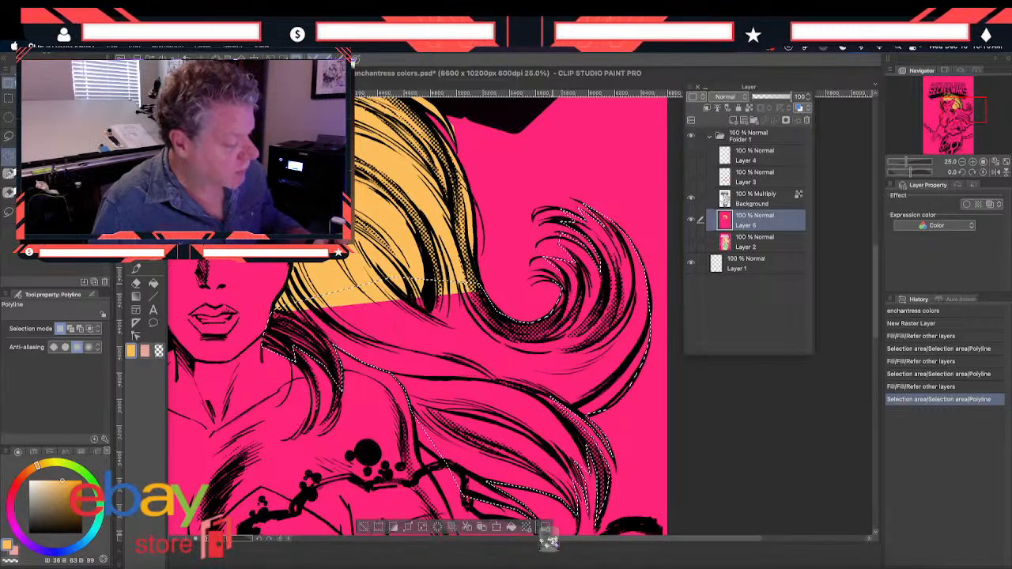
click(153, 282)
click(412, 364)
Outline the helmet with a closed Polyline selection that follows the face opening and loosely surrounds its outer edge and horns
drag(290, 389, 364, 246)
drag(242, 316, 379, 384)
drag(347, 247, 351, 381)
click(136, 231)
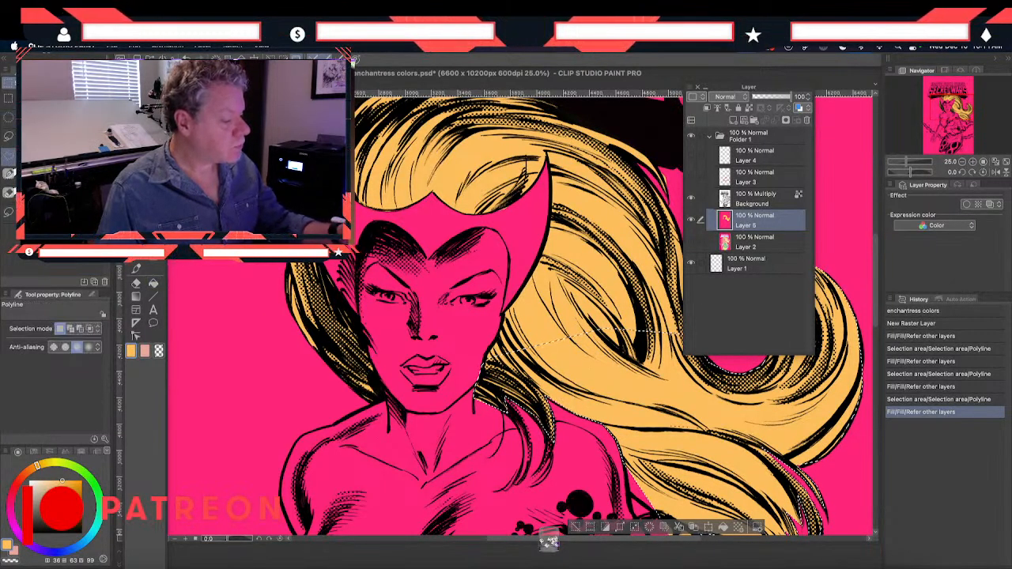
click(329, 298)
click(358, 310)
click(357, 259)
click(391, 225)
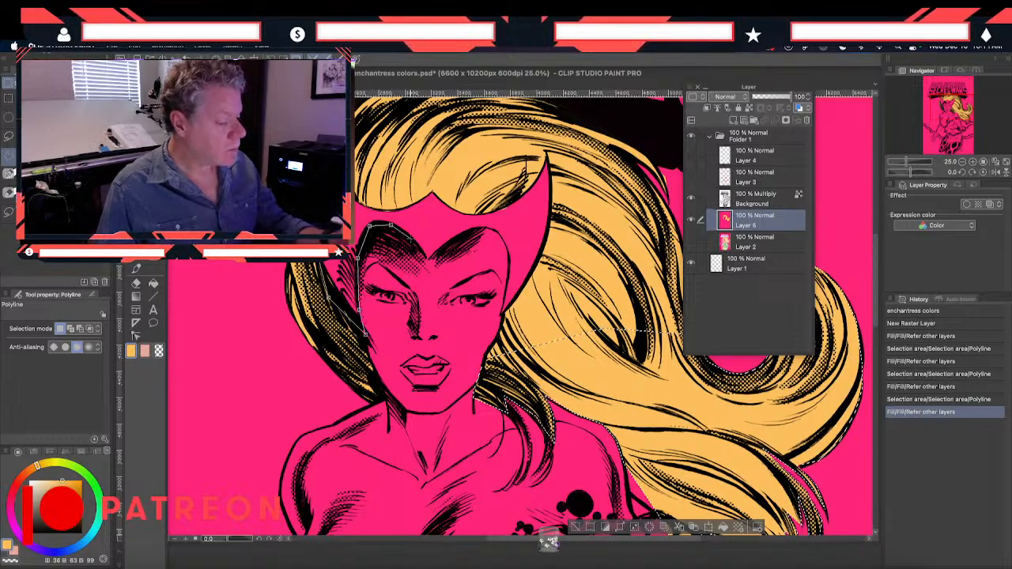
click(450, 241)
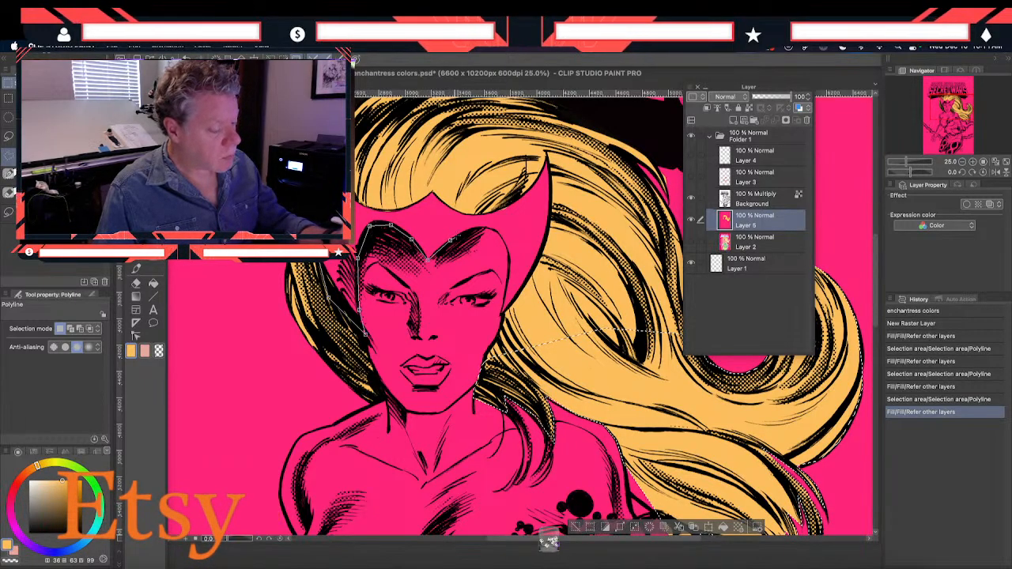
click(472, 229)
click(485, 227)
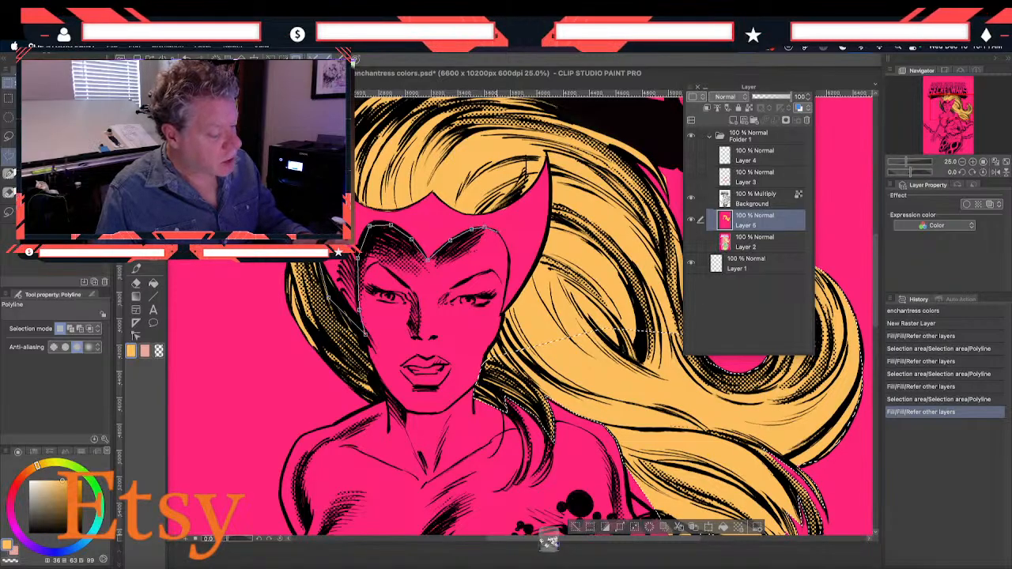
click(499, 233)
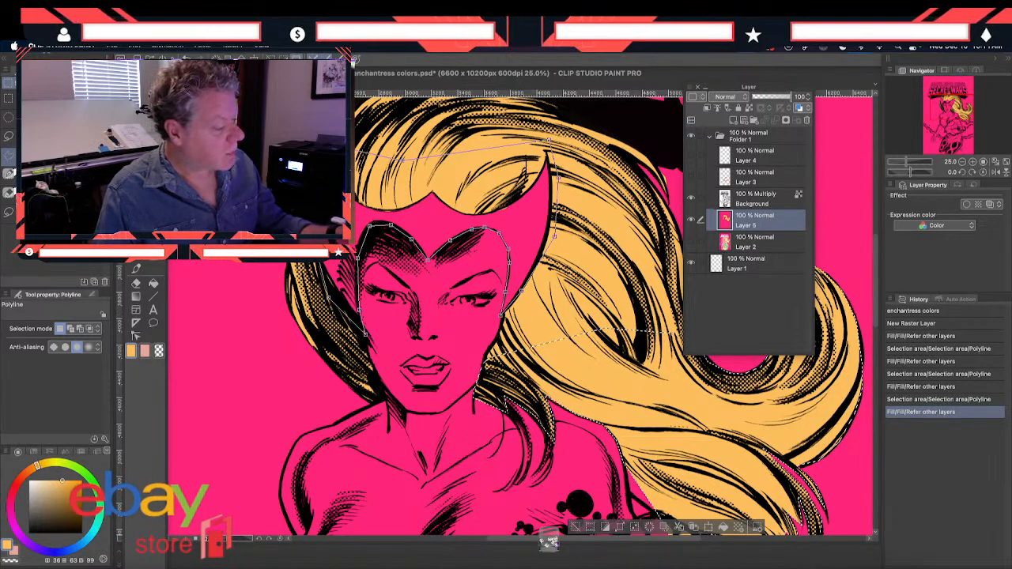
double_click(365, 334)
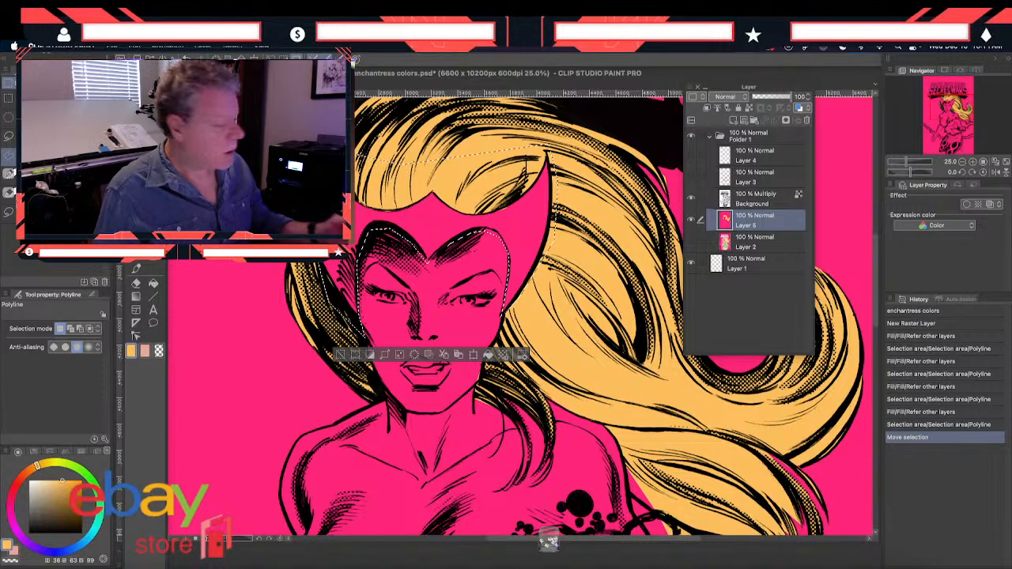
Sample the helmet green from the enchantress color study and fill the helmet selection on Layer 5 with it
key(i)
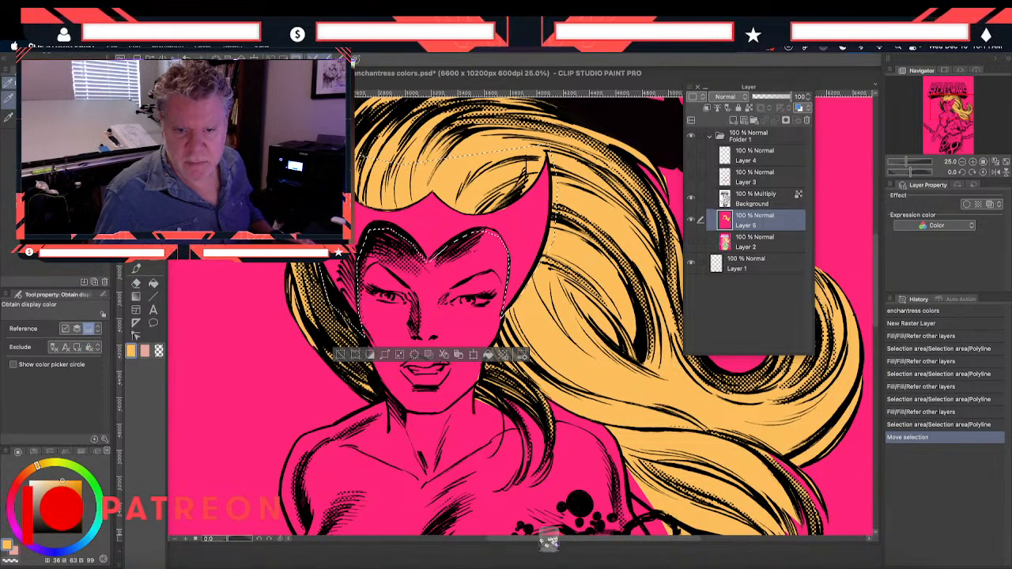
key(ctrl+Tab)
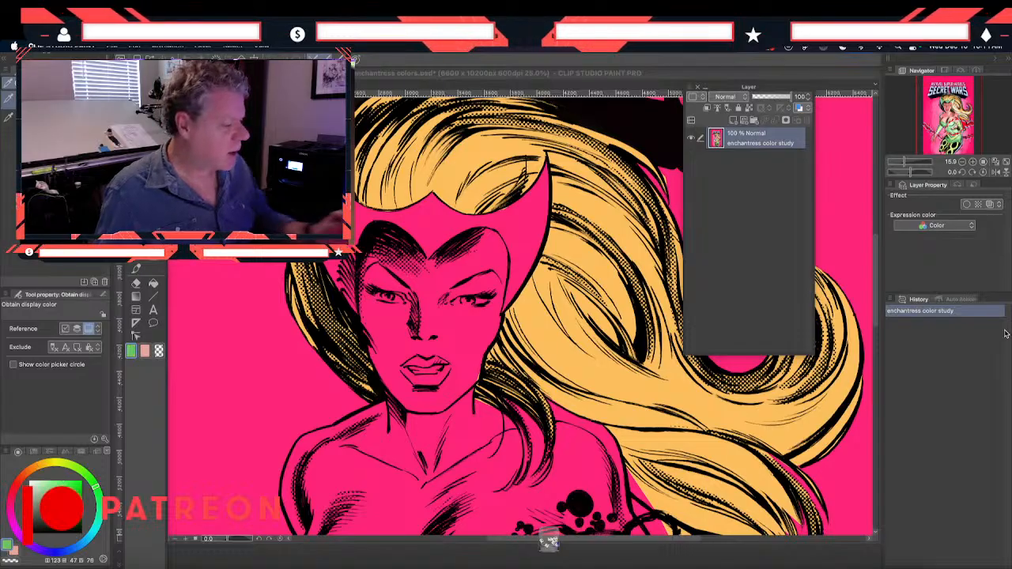
key(ctrl+Tab)
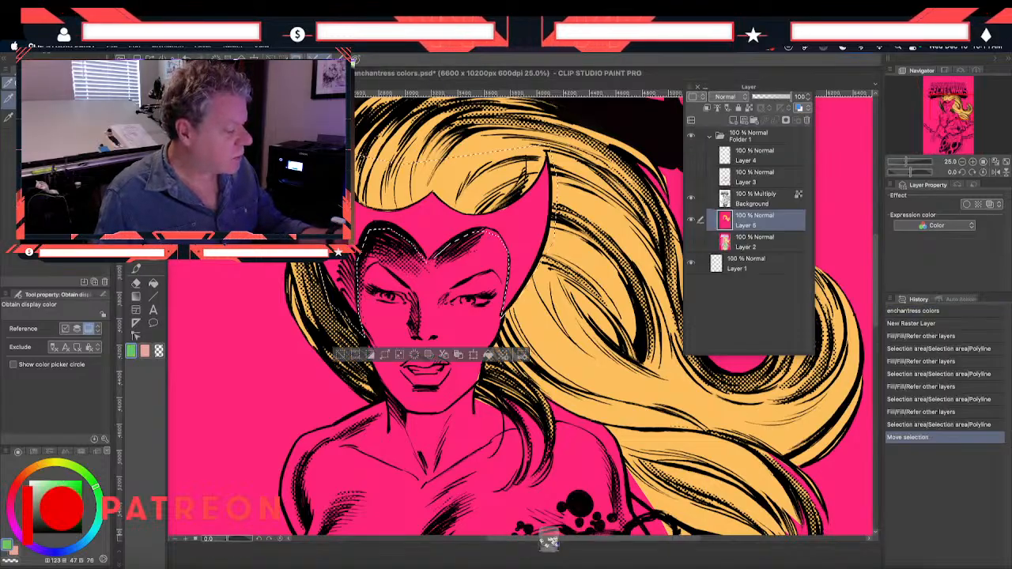
click(153, 284)
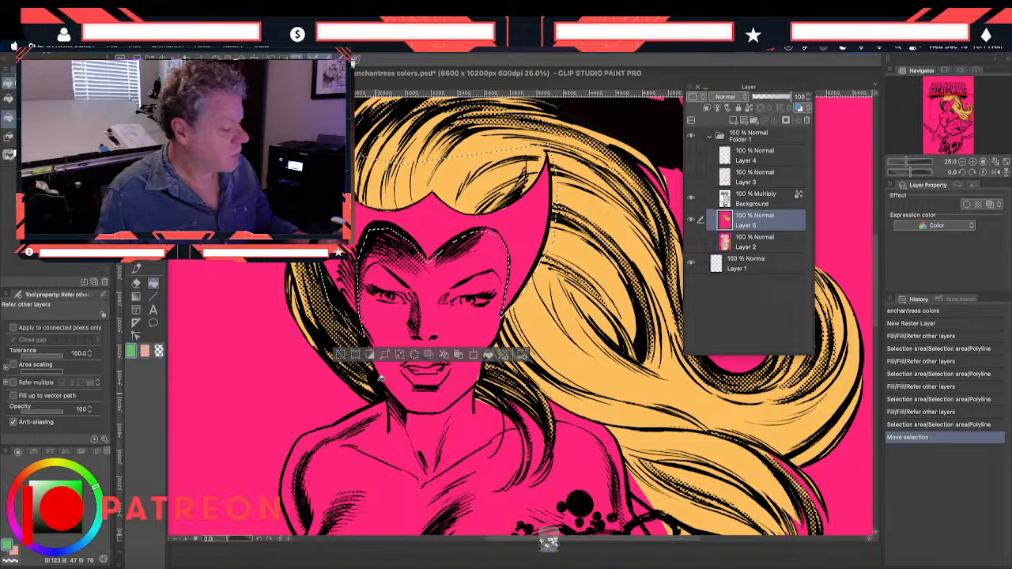
click(484, 218)
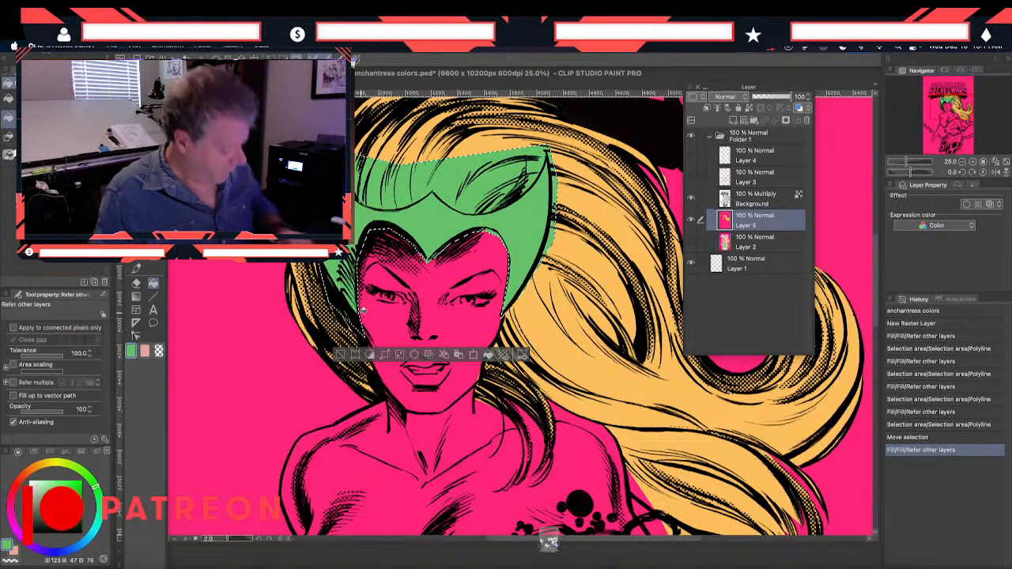
Undo the helmet's green fill and redraw the helmet selection as a closed Polyline that tightly follows its upper edge and face opening
key(super+z)
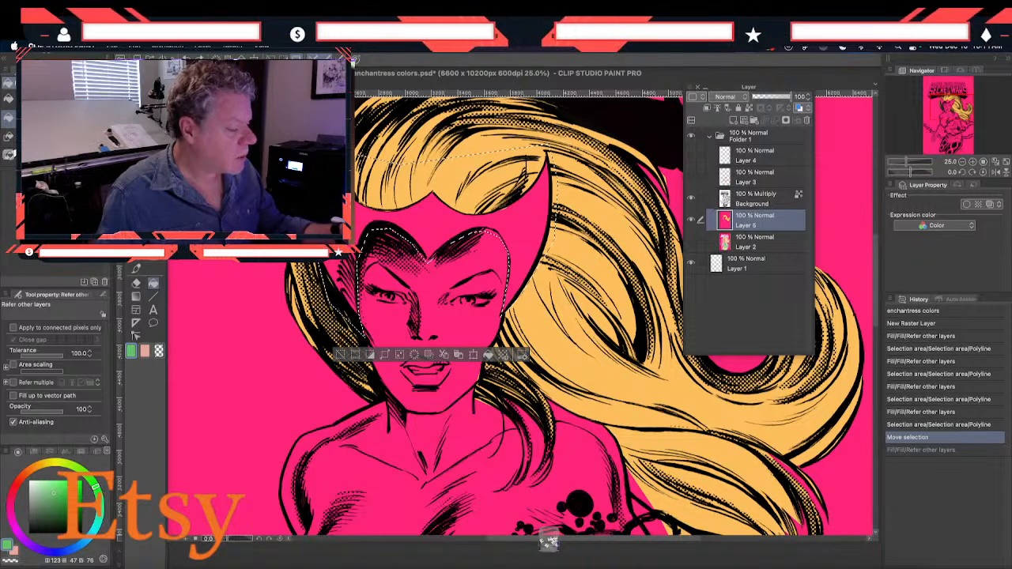
key(m)
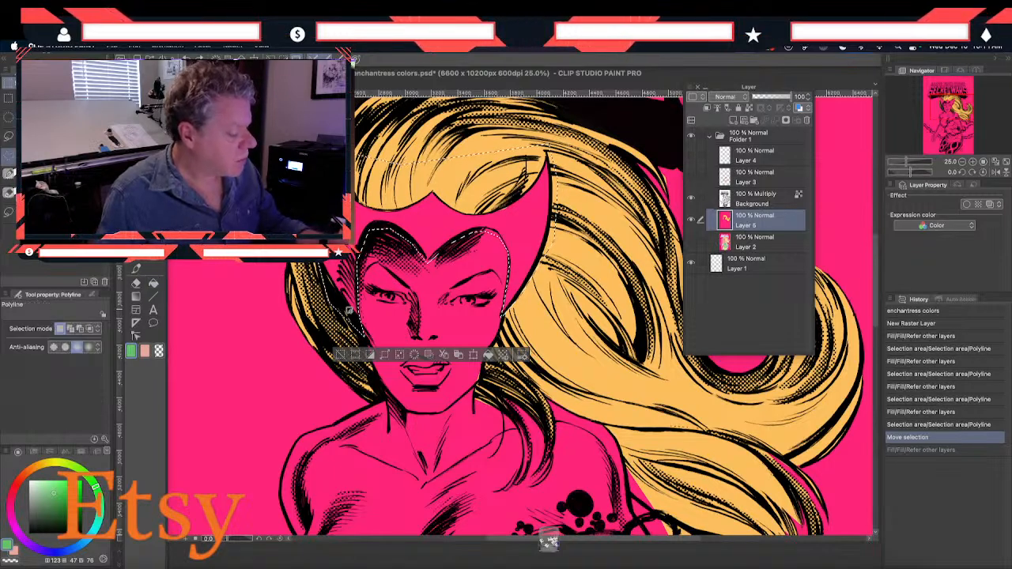
key(Down)
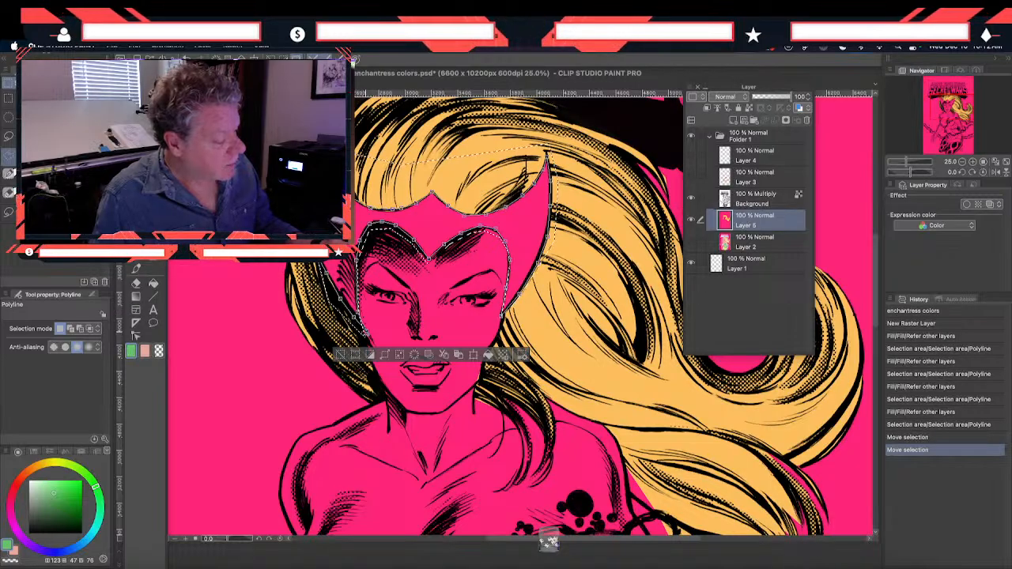
click(366, 332)
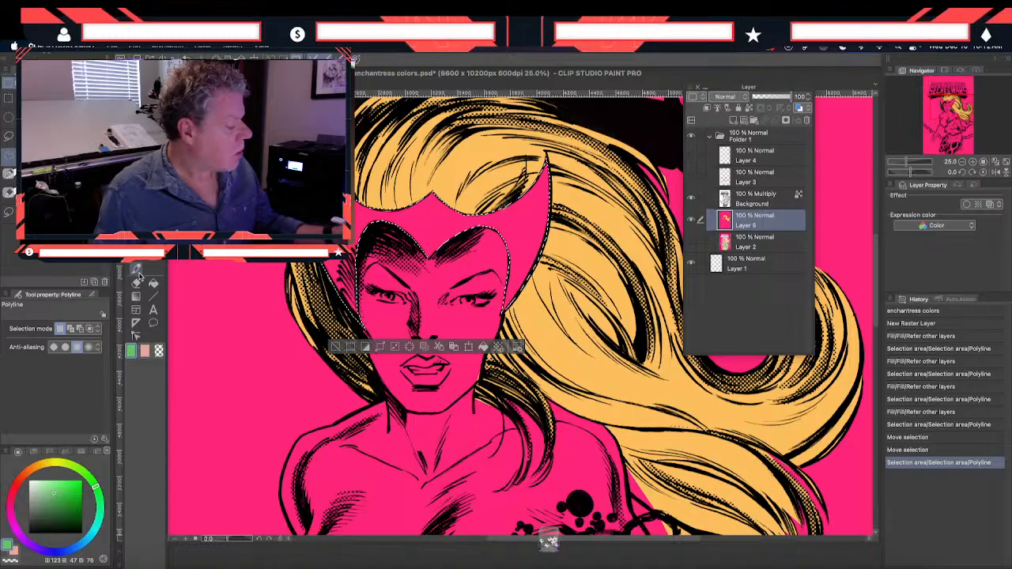
Fill the redrawn helmet selection on Layer 5 with the sampled green and deselect it
click(152, 286)
click(382, 217)
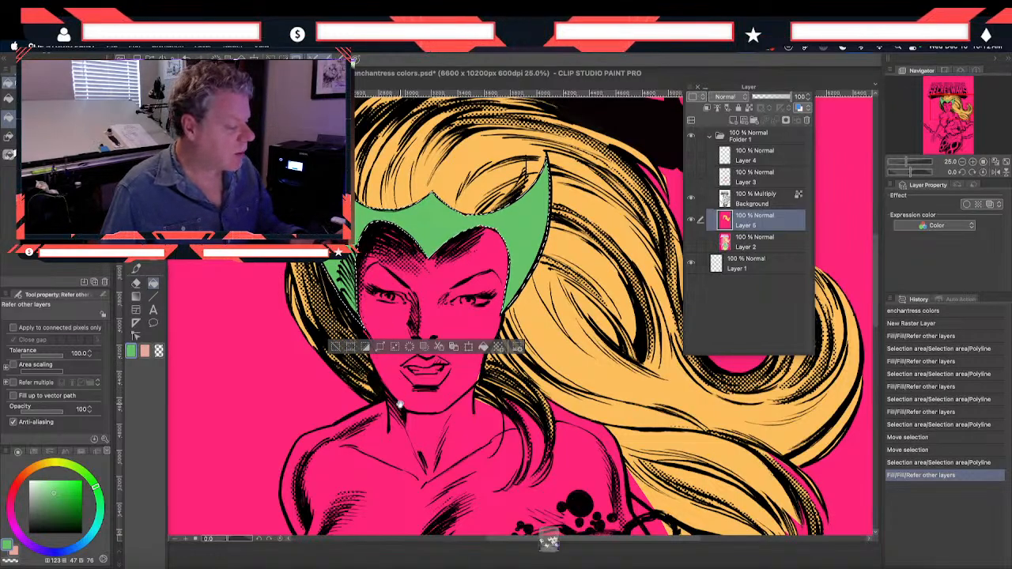
scroll(391, 394, down, 3)
scroll(391, 393, right, 3)
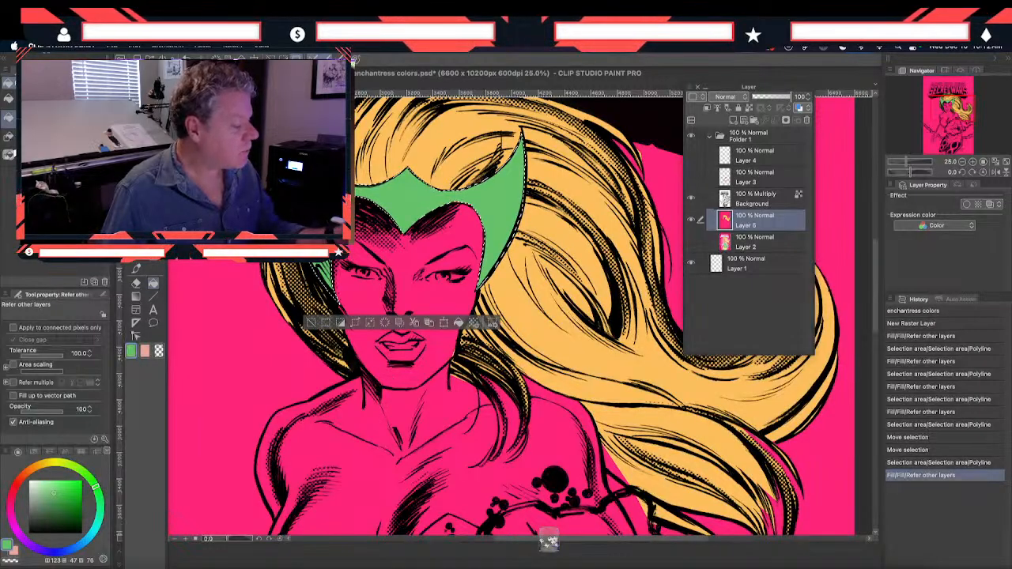
key(m)
key(super+d)
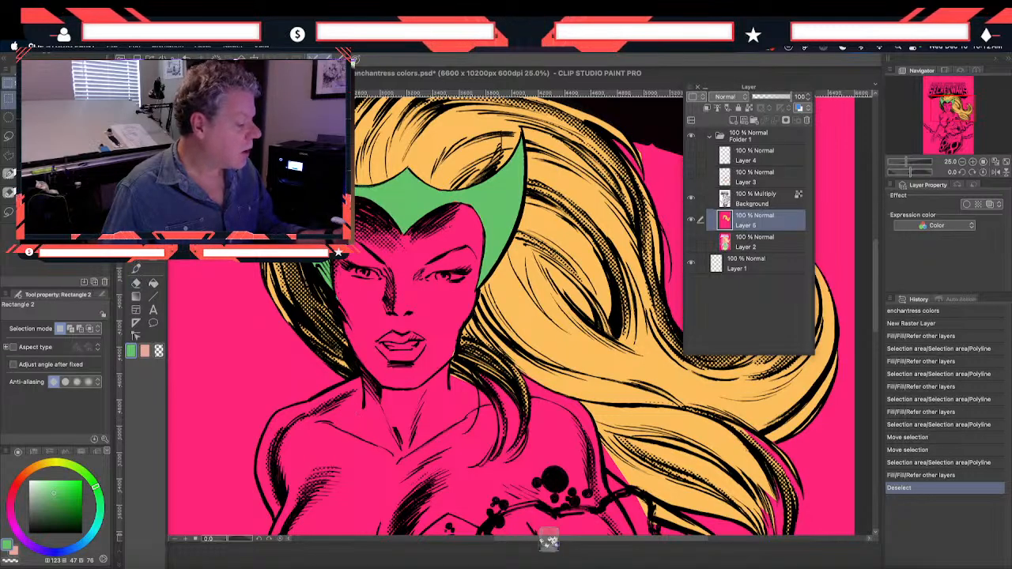
Start a Polyline selection of the face from the helmet's lower edge down the shadowed cheek and across the neck below the chin
click(31, 155)
click(332, 296)
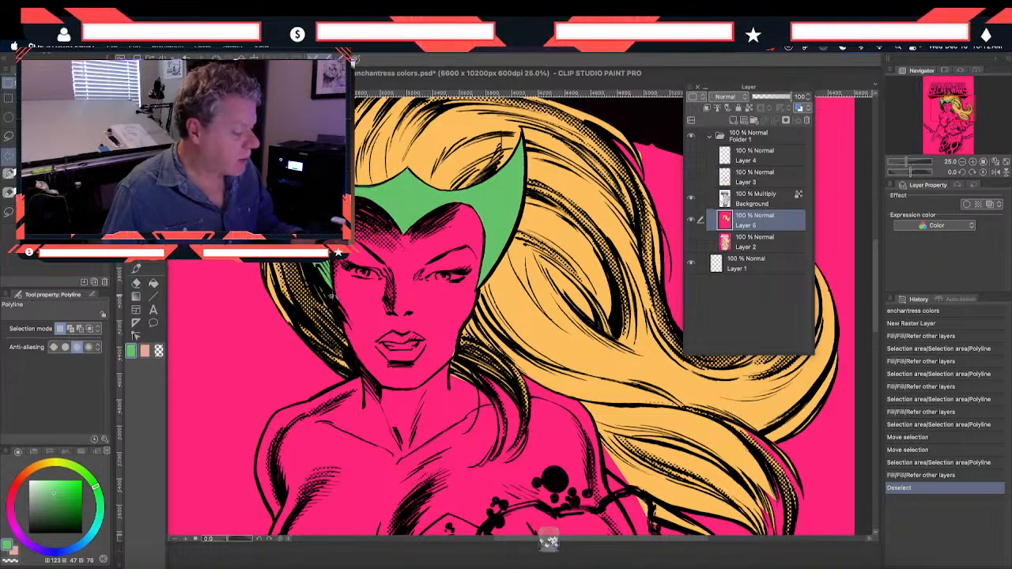
click(347, 349)
click(359, 370)
click(363, 381)
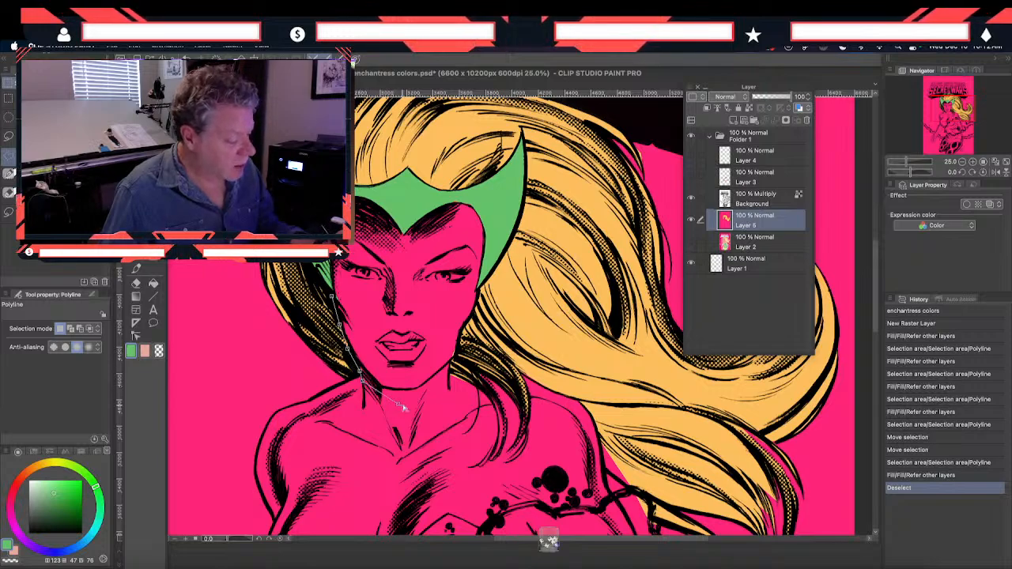
click(399, 403)
click(448, 386)
Continue the face outline up the opposite jaw and cheek and close it along the helmet's scalloped brow edge
click(452, 360)
click(461, 336)
click(476, 309)
click(479, 287)
click(479, 276)
click(485, 236)
click(481, 221)
click(473, 206)
click(464, 202)
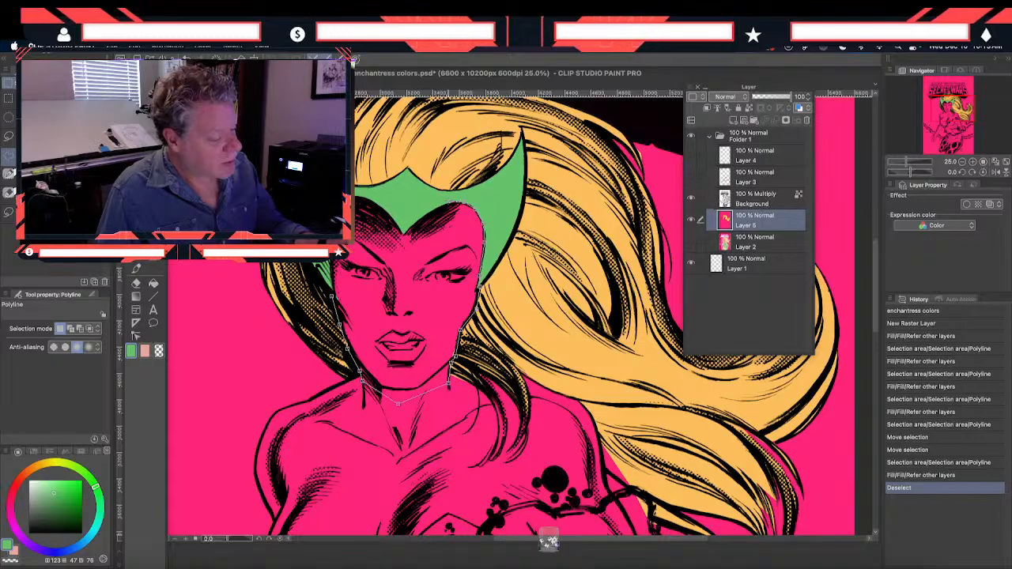
click(423, 218)
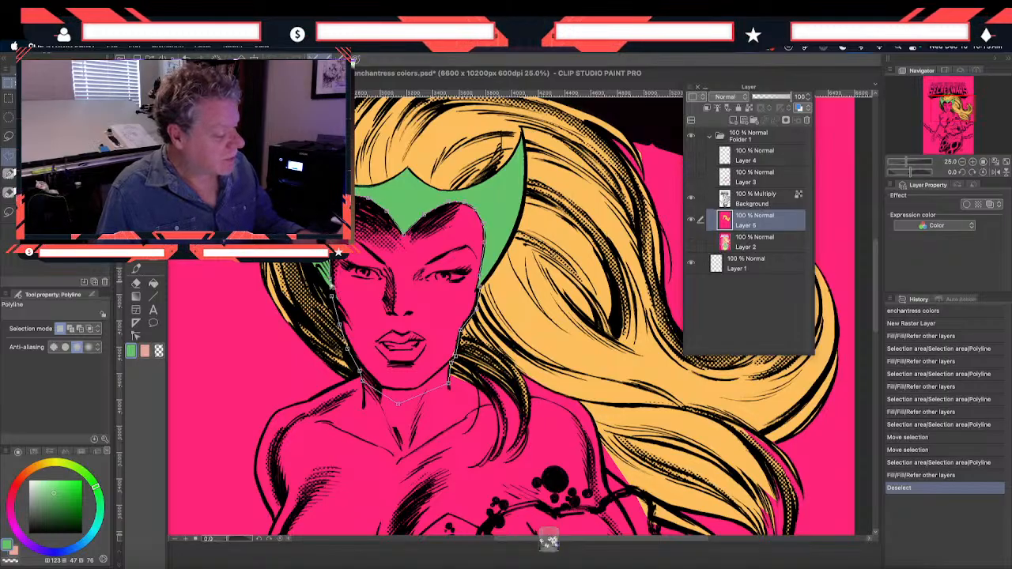
click(403, 233)
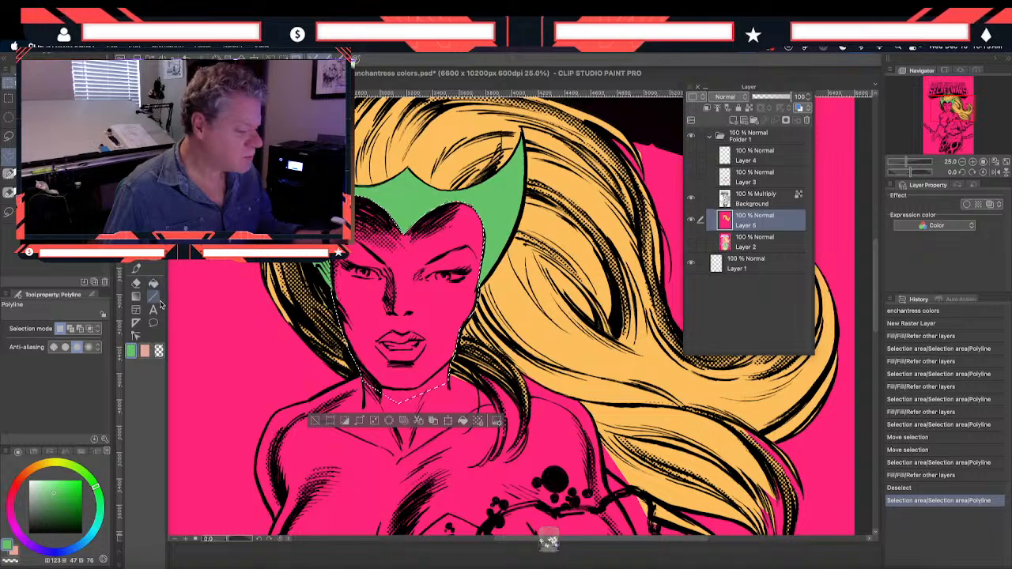
Sample the pink skin tone from the enchantress color study and return to the cover document
key(super+minus)
drag(223, 406, 342, 366)
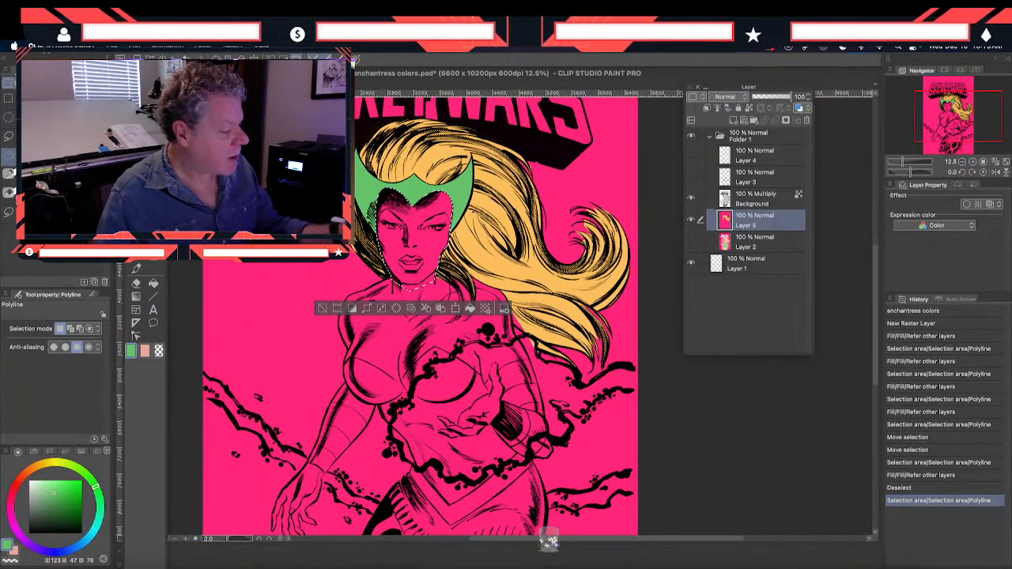
key(m)
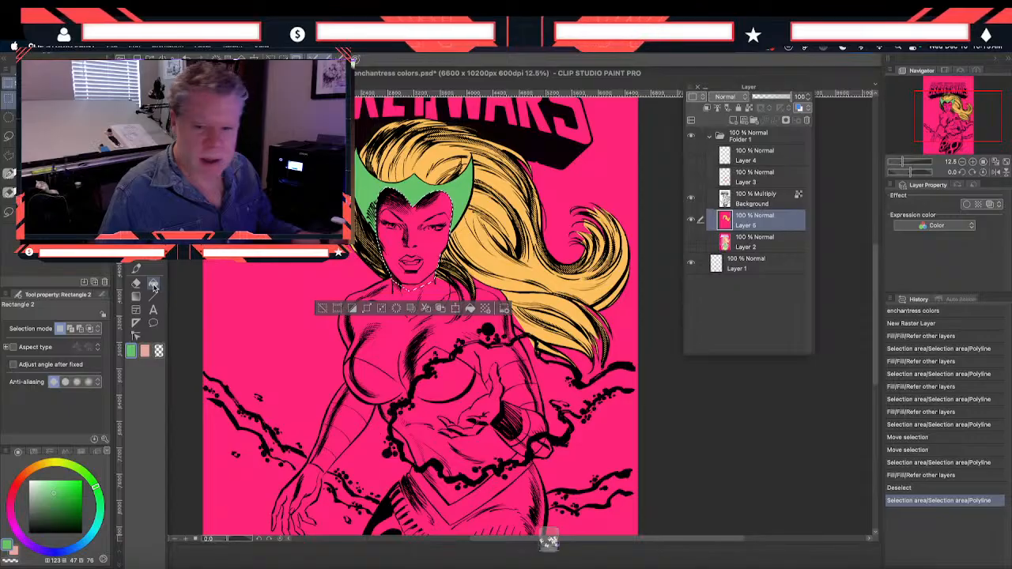
click(137, 228)
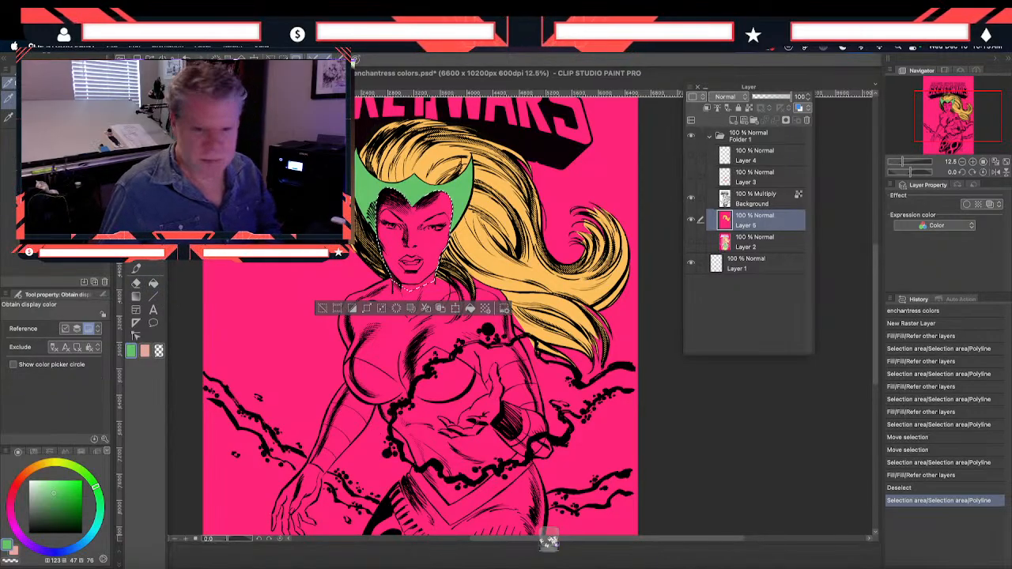
key(super+grave)
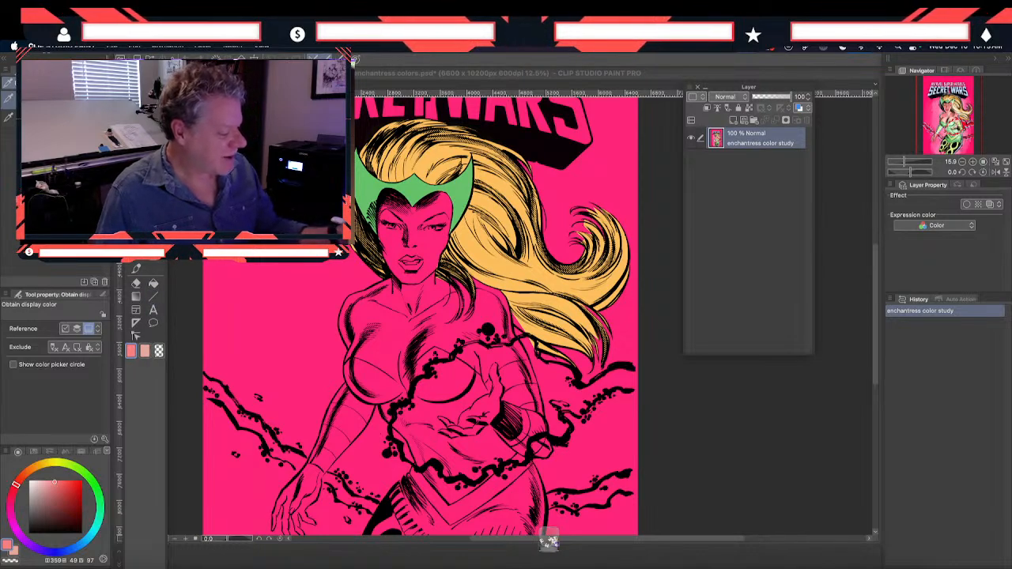
key(m)
click(248, 350)
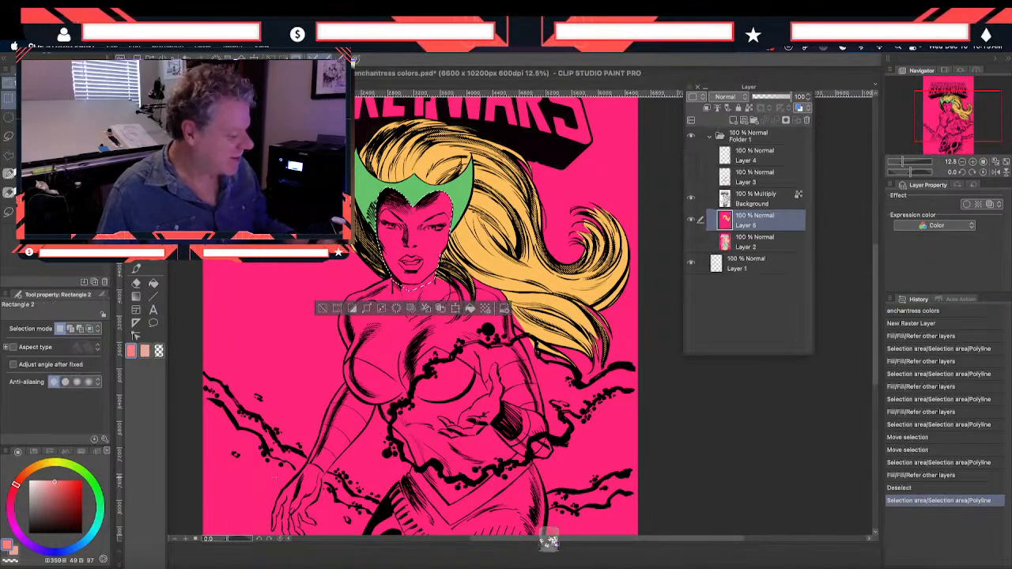
Start a Polyline selection of the upper body from the shoulder beside the hair down the bent arm's outer edge and around the elbow
key(m)
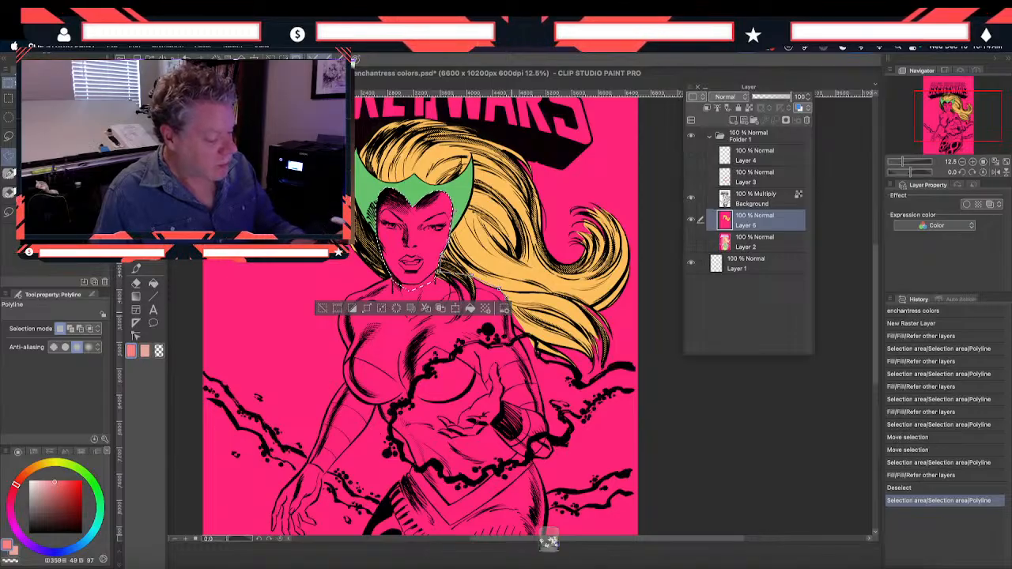
click(526, 351)
click(535, 377)
click(542, 400)
click(544, 416)
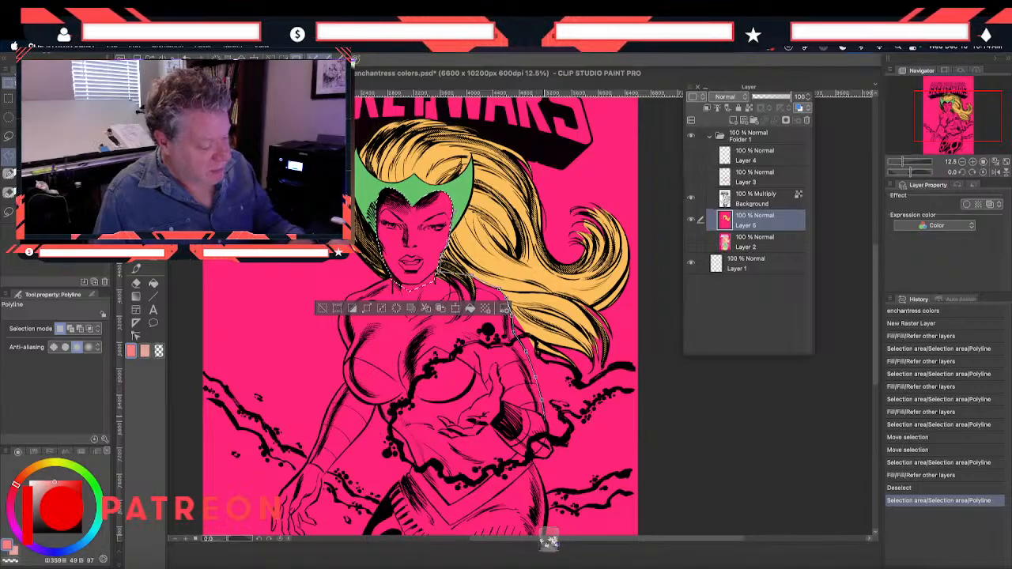
click(548, 437)
click(552, 450)
click(546, 458)
click(534, 459)
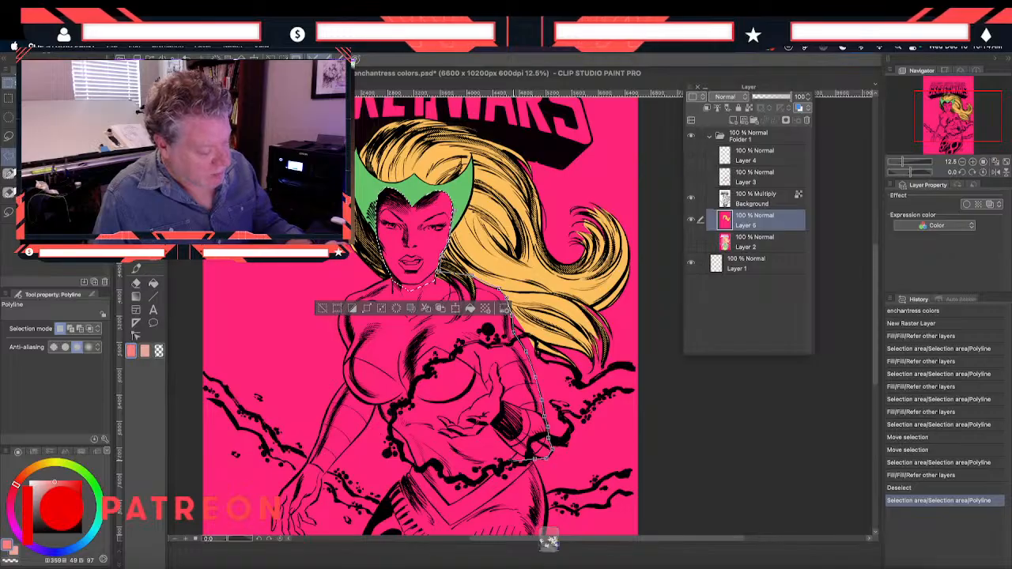
Close the body outline across the waist and up the opposite side and shoulder, and fill the selection with the sampled skin pink
click(528, 458)
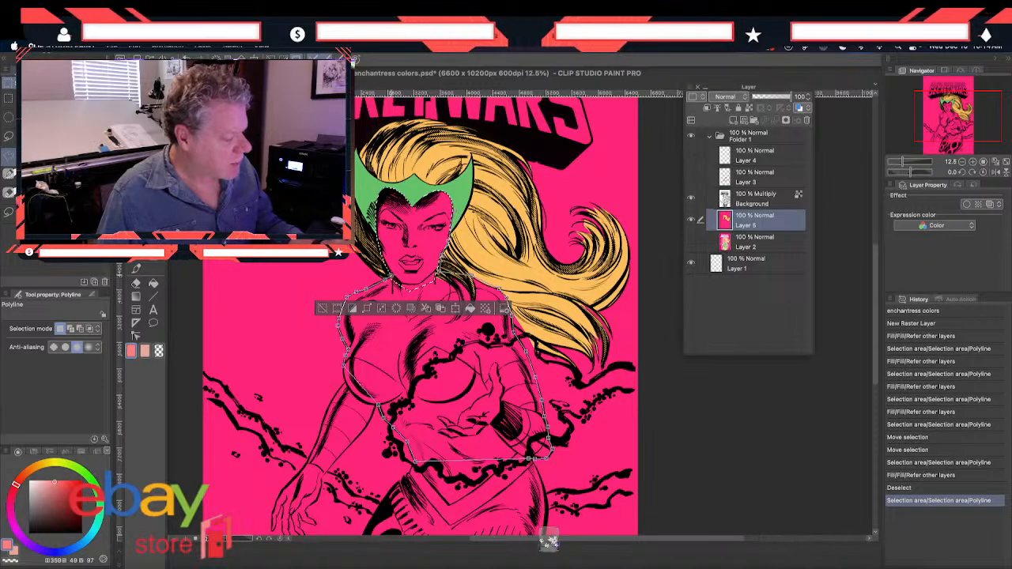
key(Return)
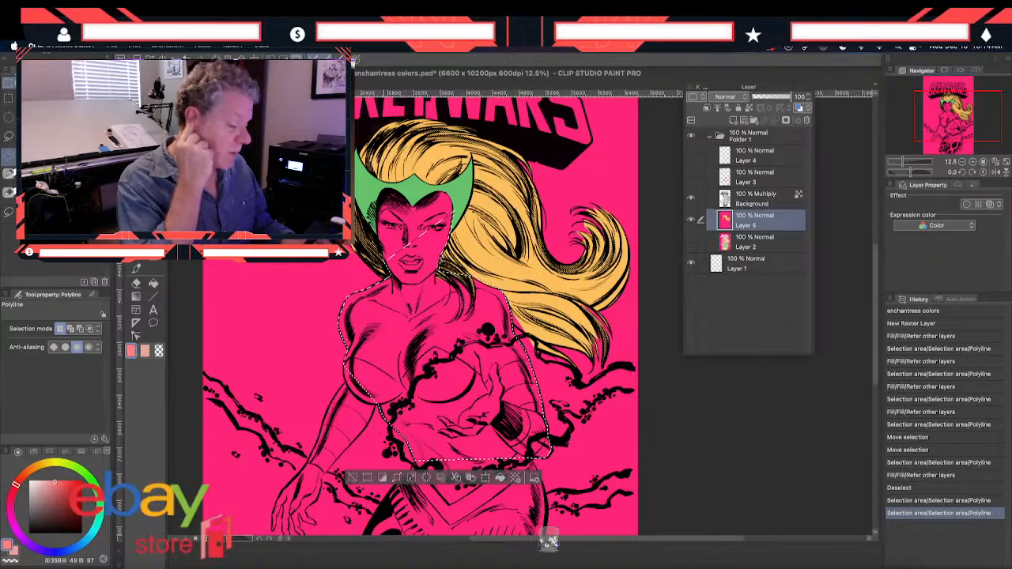
click(153, 283)
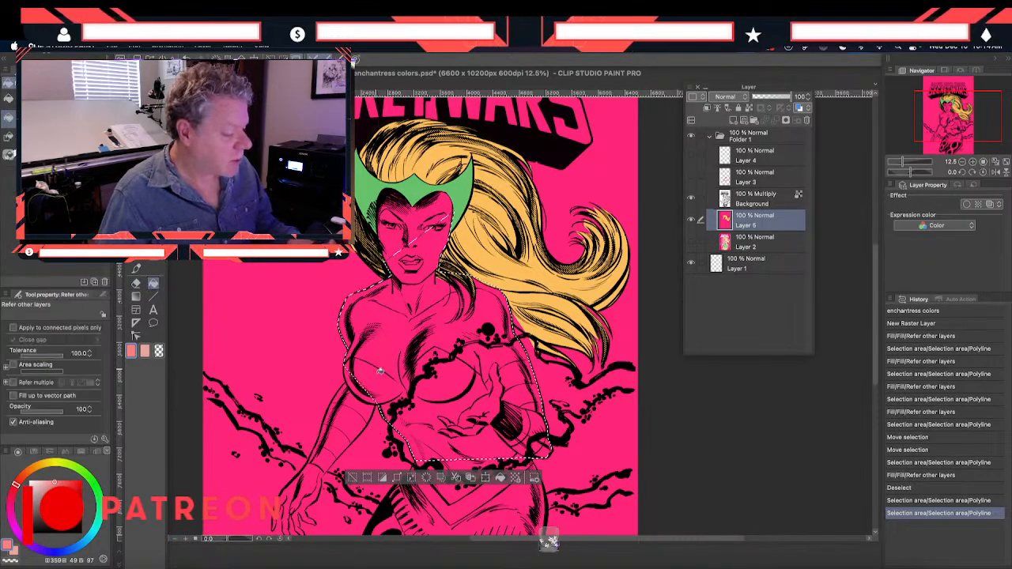
click(379, 369)
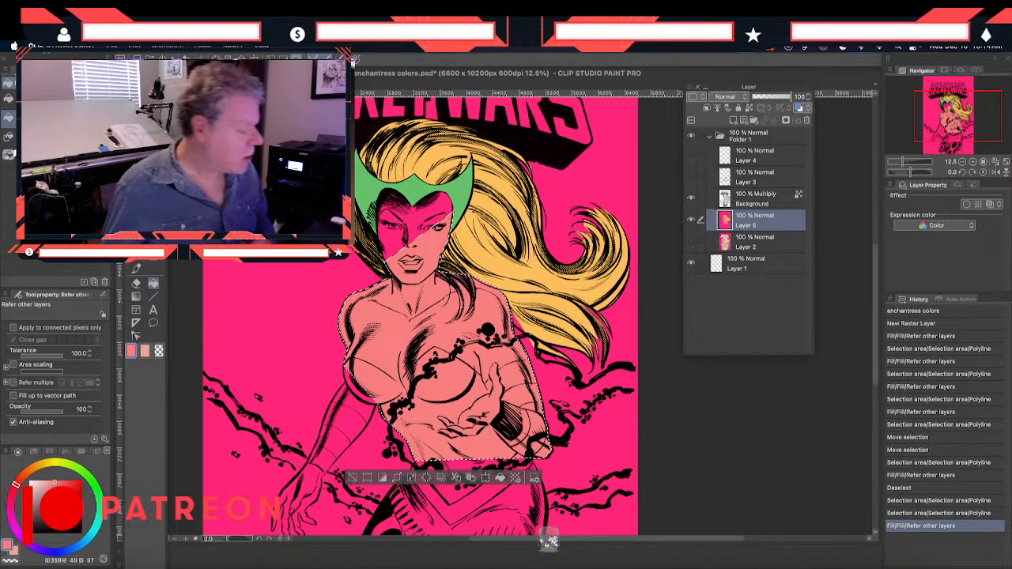
Try to resample the skin tone from the color study and refill the body selection with it
key(i)
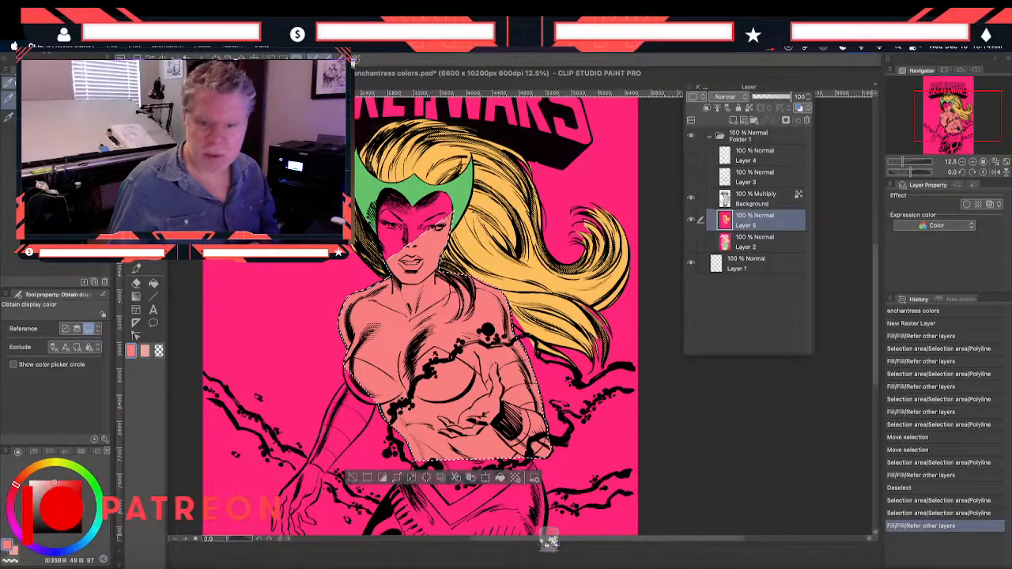
key(ctrl+Tab)
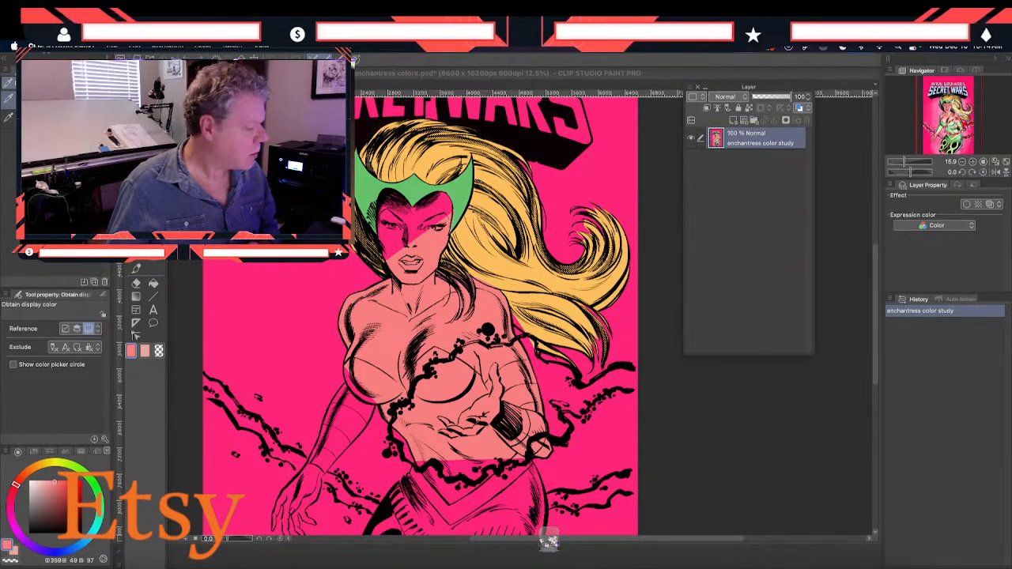
key(g)
key(ctrl+Tab)
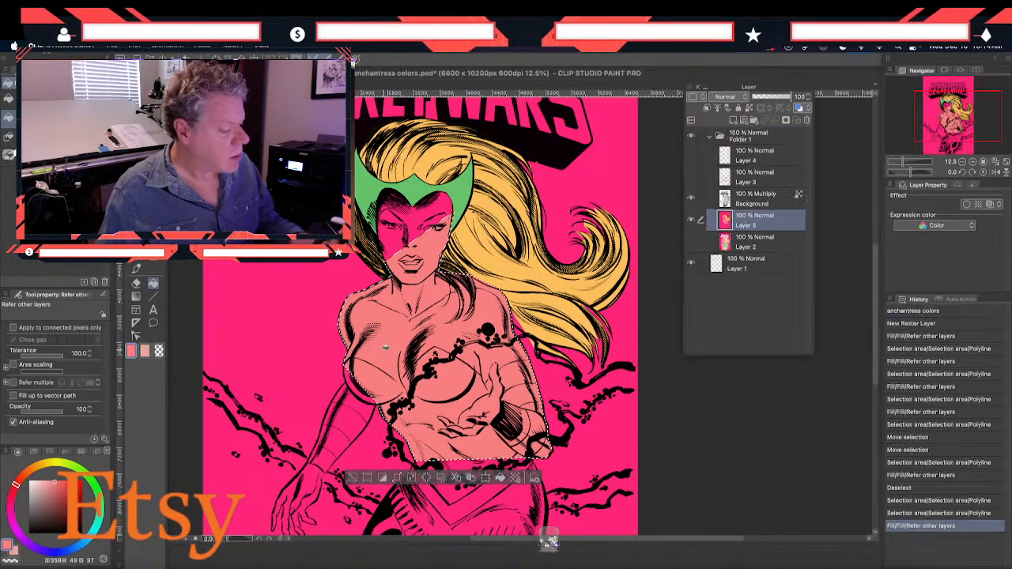
click(412, 482)
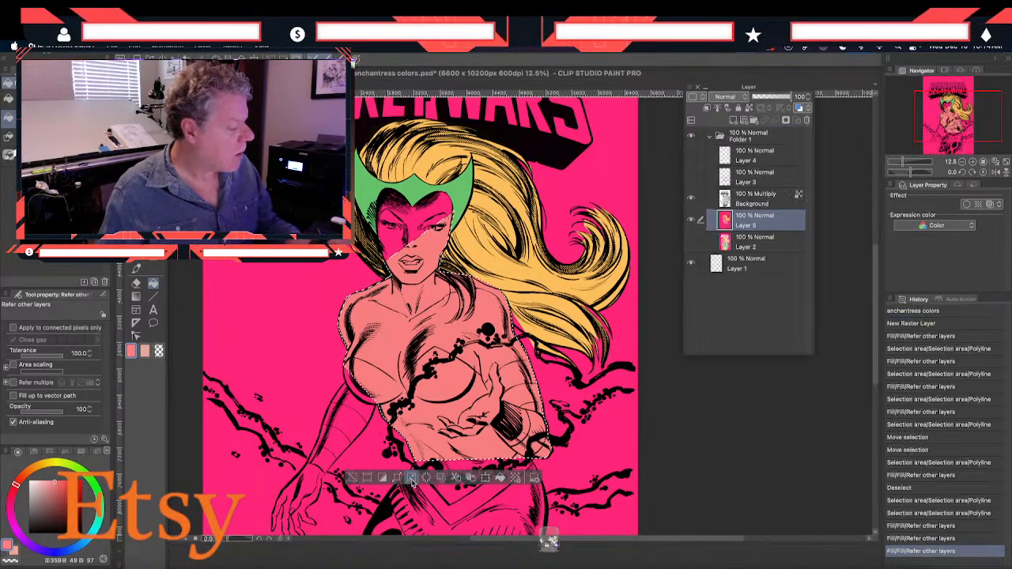
Try darker, more saturated skin pinks in the main color settings, such as hue 4, saturation 56, value 91
click(132, 352)
click(702, 369)
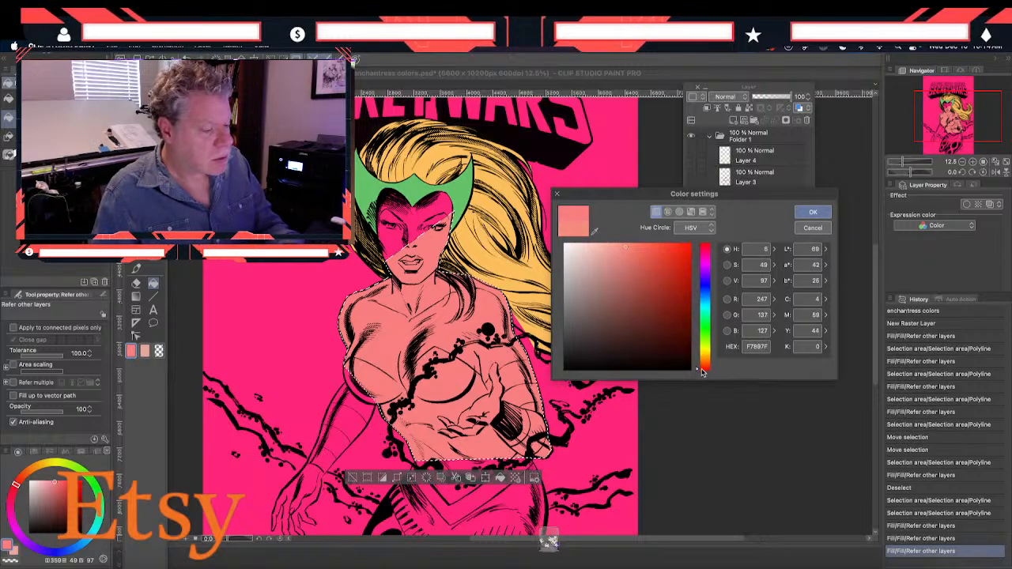
click(623, 259)
click(642, 253)
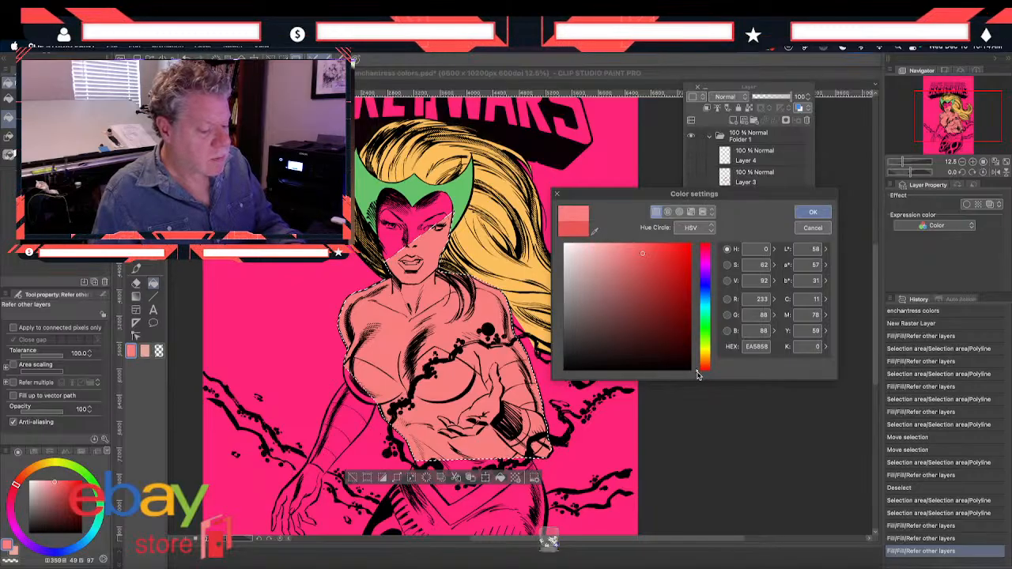
mouse_move(611, 249)
mouse_down()
mouse_move(634, 253)
mouse_move(630, 271)
mouse_move(633, 248)
mouse_up()
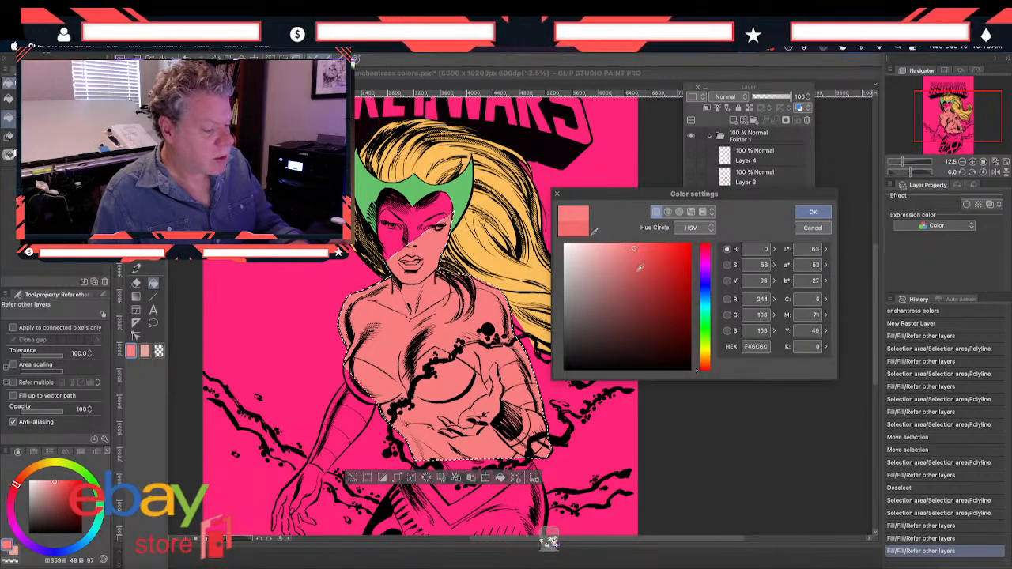
click(704, 369)
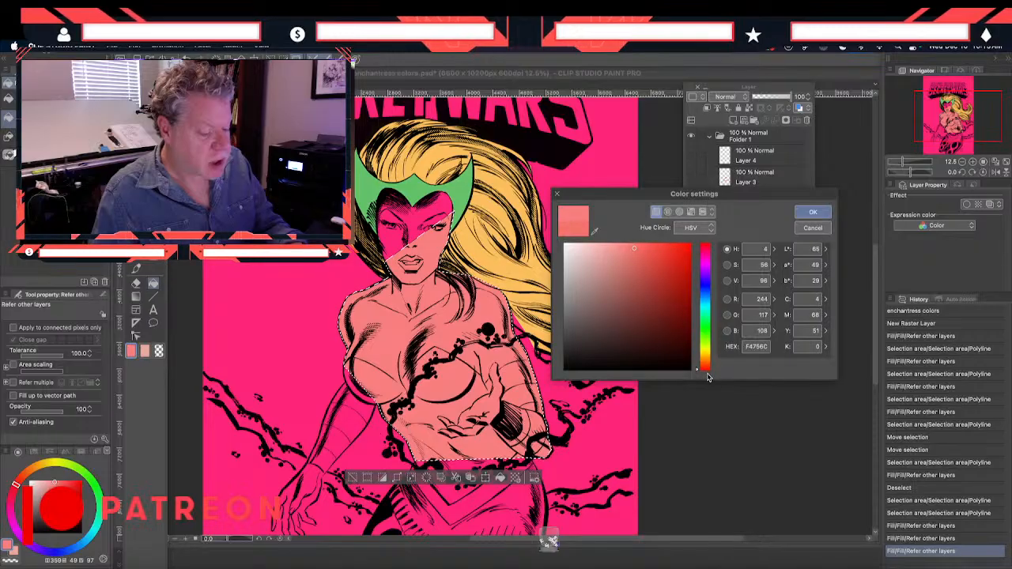
click(643, 249)
click(635, 254)
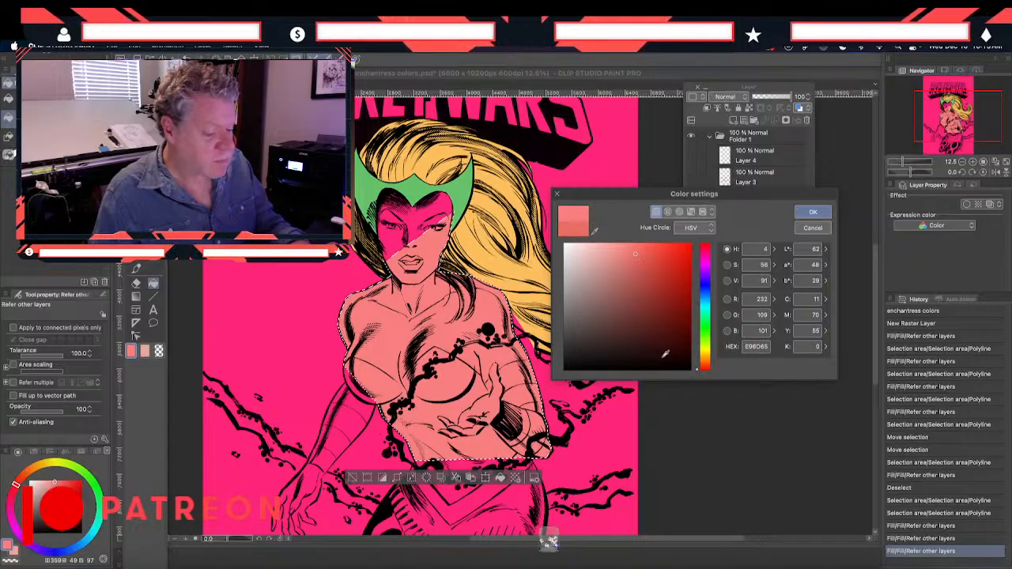
Set the drawing color to hue 1, saturation 58, value 94, and try it as the fill of the body selection
click(705, 371)
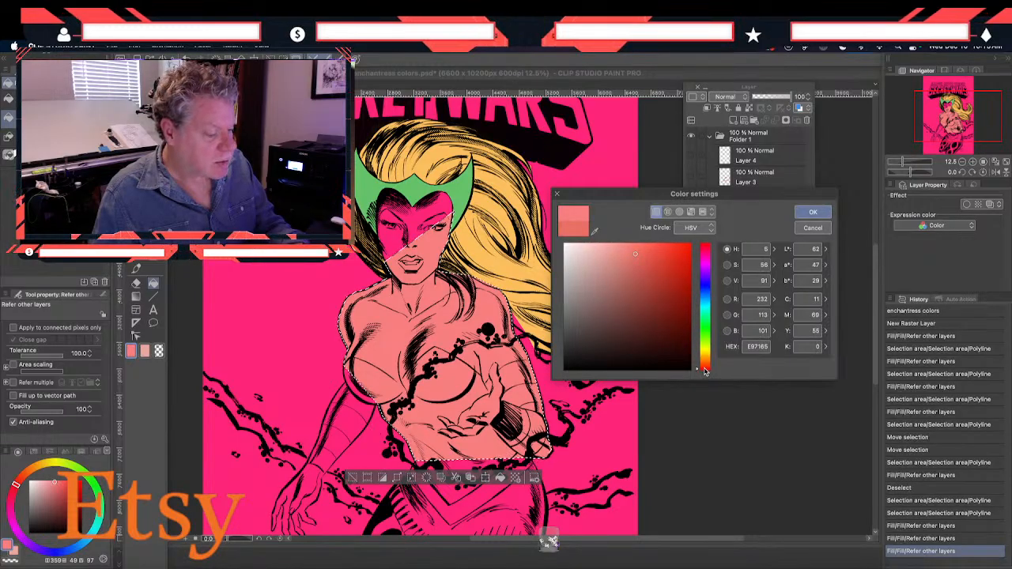
mouse_move(627, 264)
mouse_down()
mouse_move(627, 249)
mouse_move(623, 257)
mouse_up()
click(641, 251)
click(636, 250)
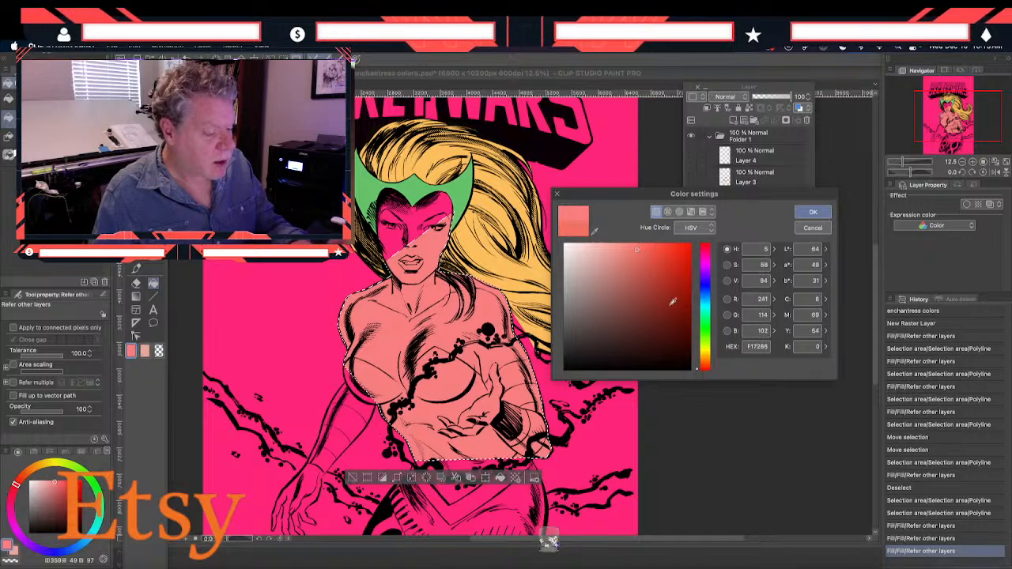
drag(696, 369, 697, 374)
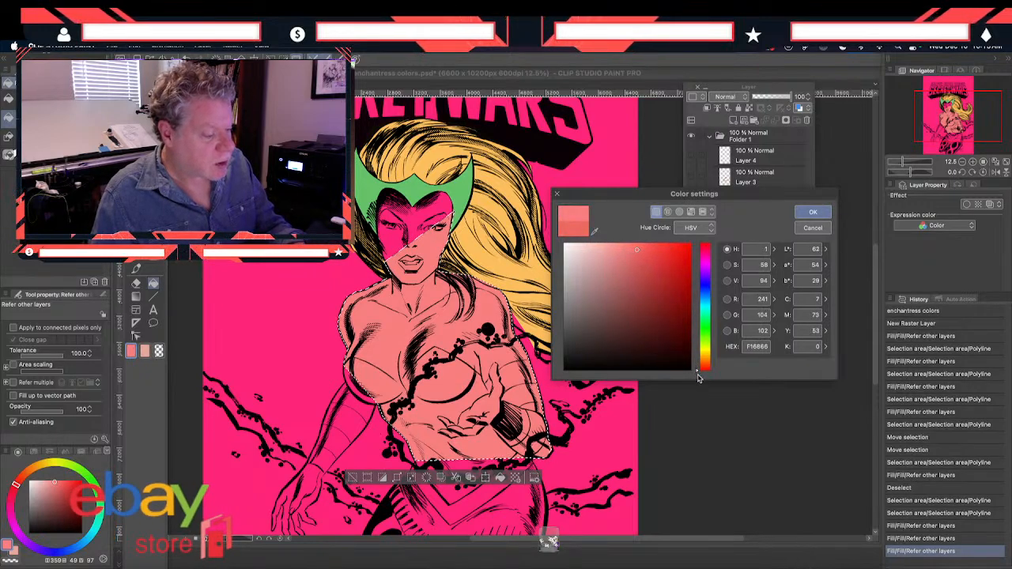
click(813, 212)
click(364, 349)
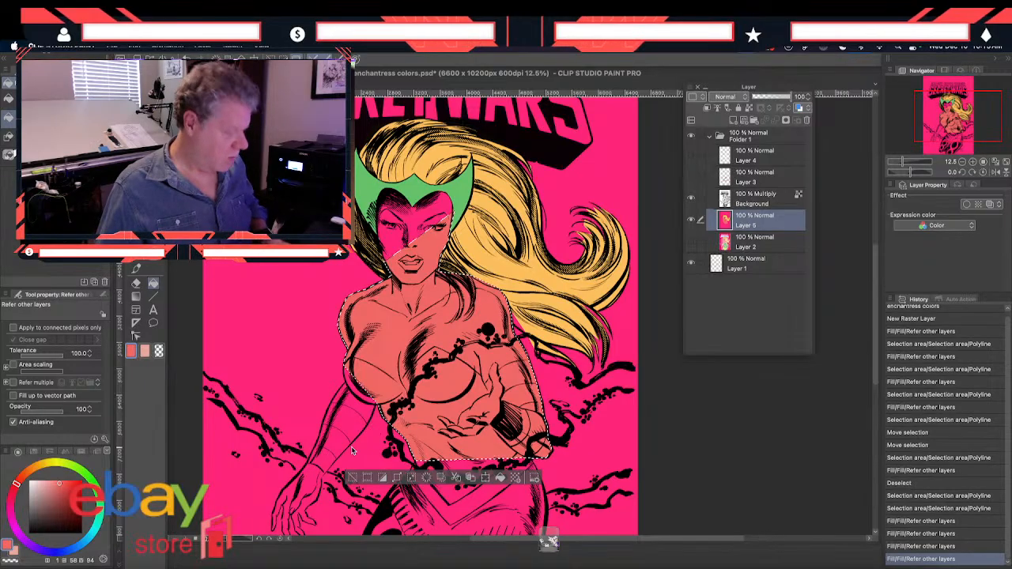
key(super+z)
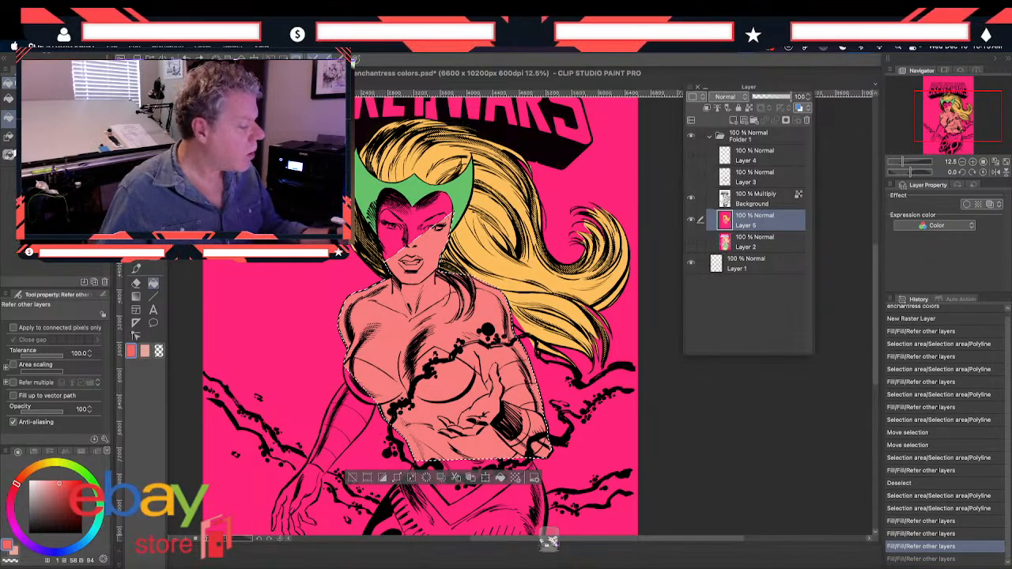
Select the unfilled part of the face with a Polyline outline and try filling it with the redder skin tone
key(m)
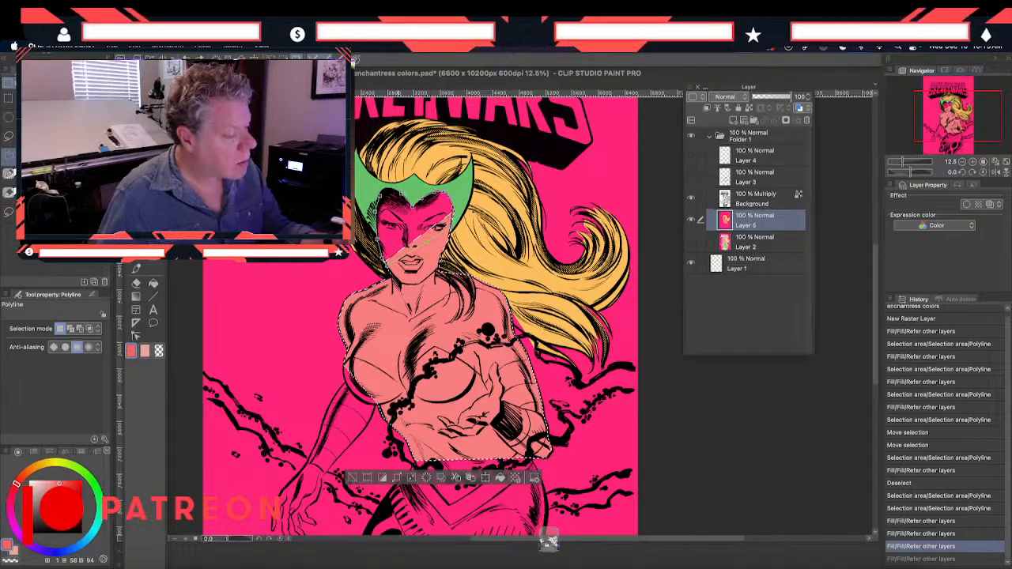
double_click(384, 199)
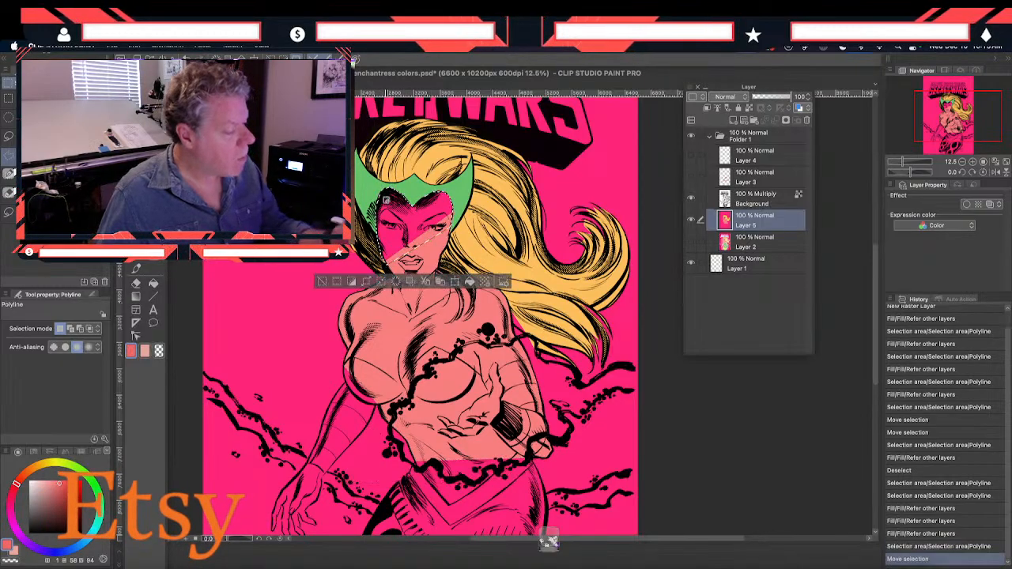
click(153, 283)
click(400, 240)
click(420, 247)
click(435, 237)
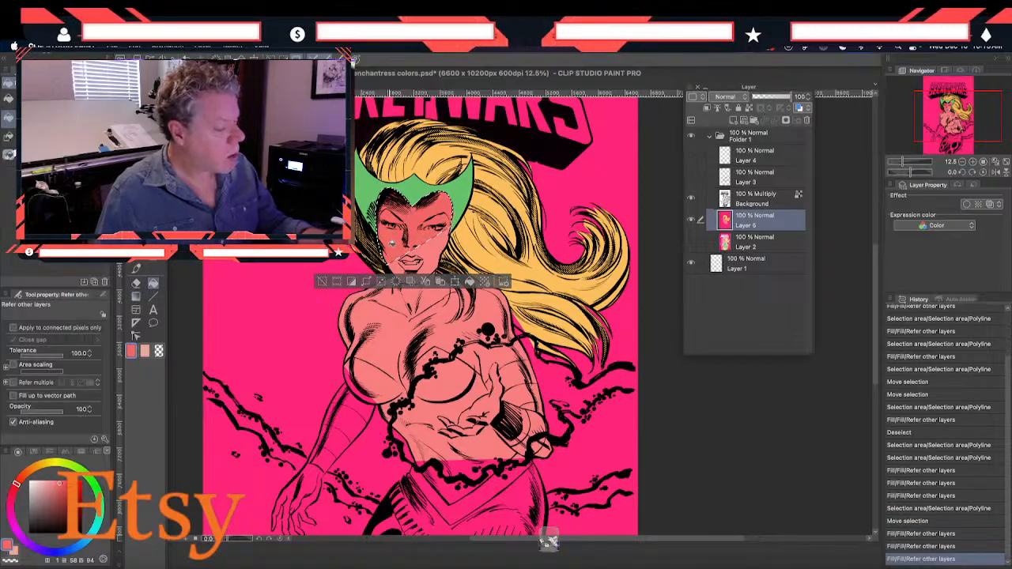
key(ctrl+z)
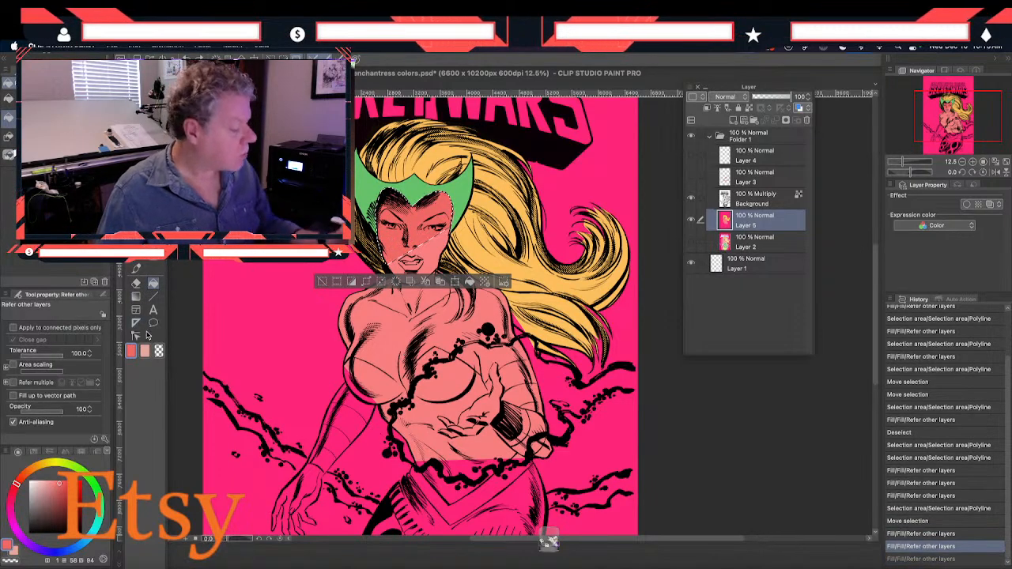
Sample the lighter skin pink from the chest, fill the face selection with it, and deselect
click(135, 298)
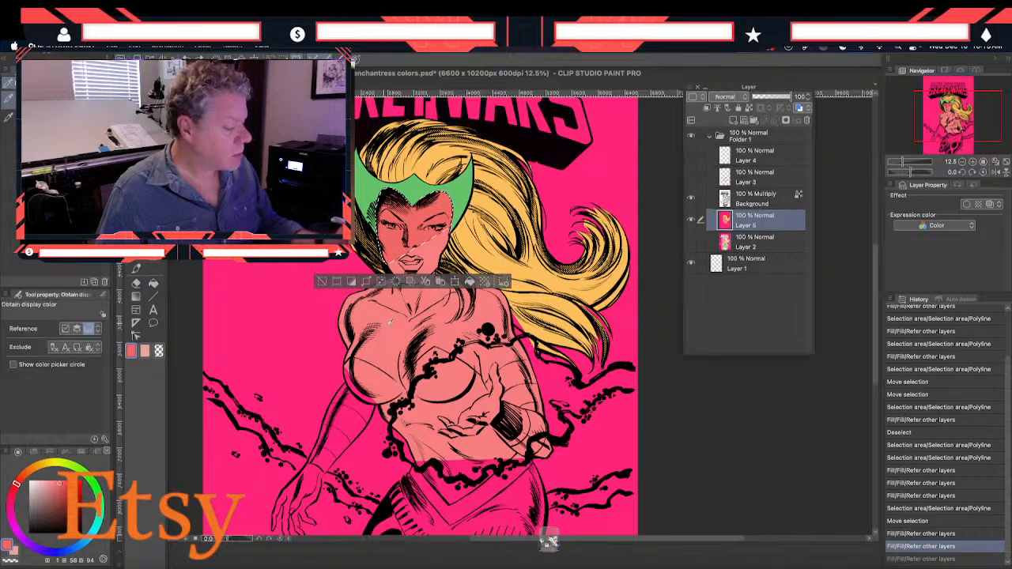
click(152, 285)
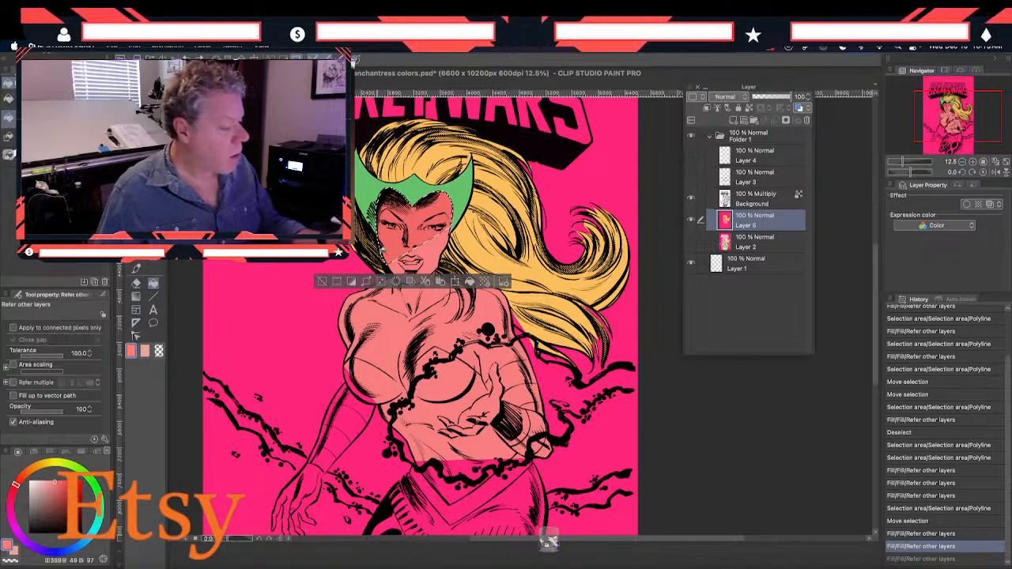
click(413, 228)
click(409, 237)
key(m)
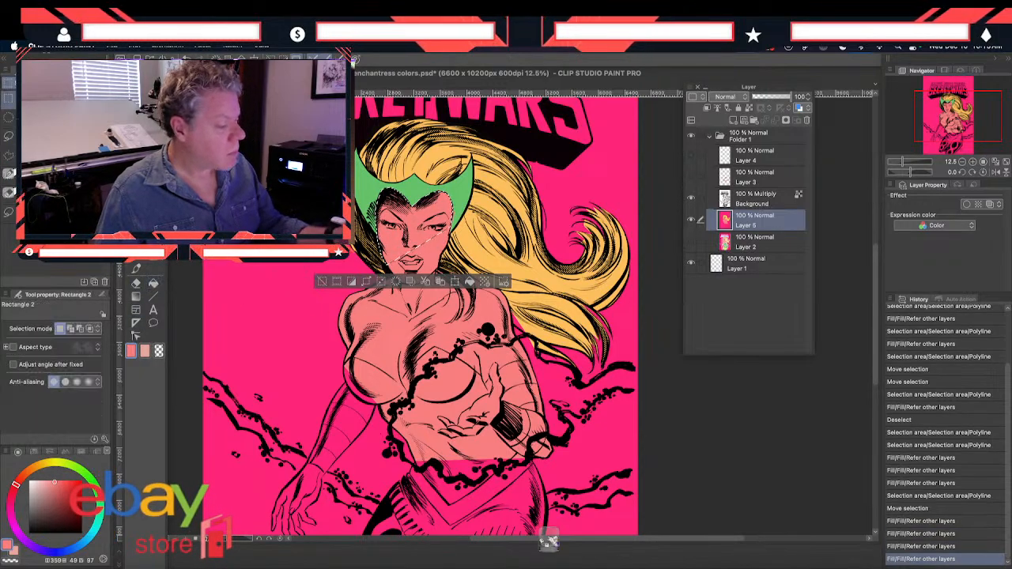
key(ctrl+d)
Start a Polyline selection of the lowered hand, across the wrist and down its inner edge toward the thumb
mouse_move(280, 429)
mouse_down()
mouse_move(306, 306)
mouse_move(345, 247)
mouse_up()
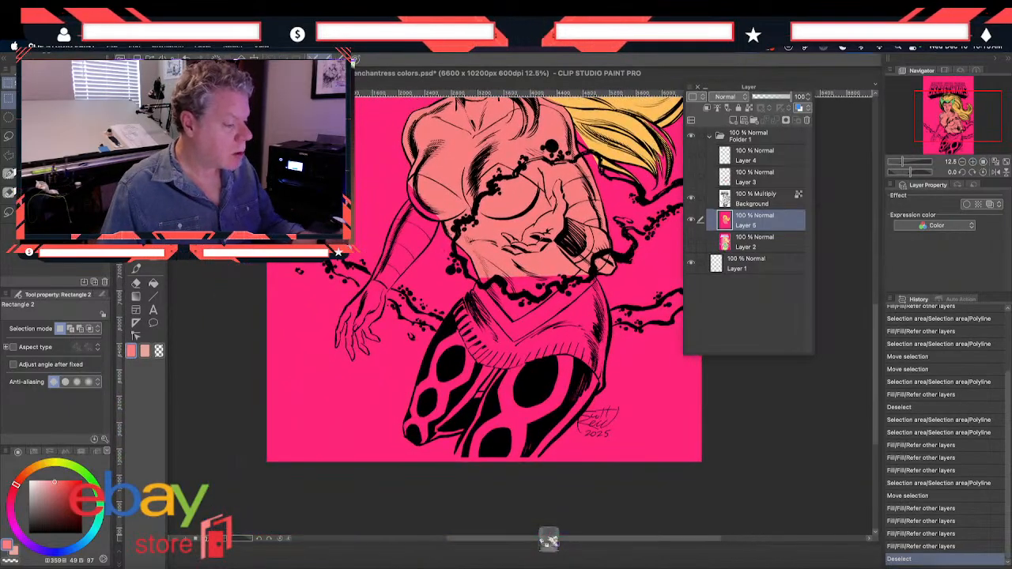
key(m)
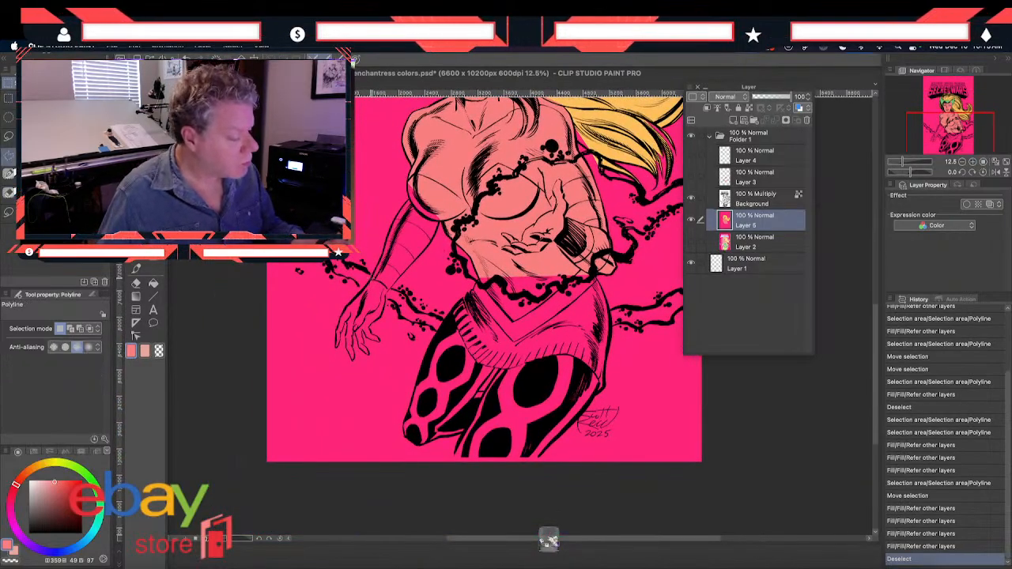
click(369, 281)
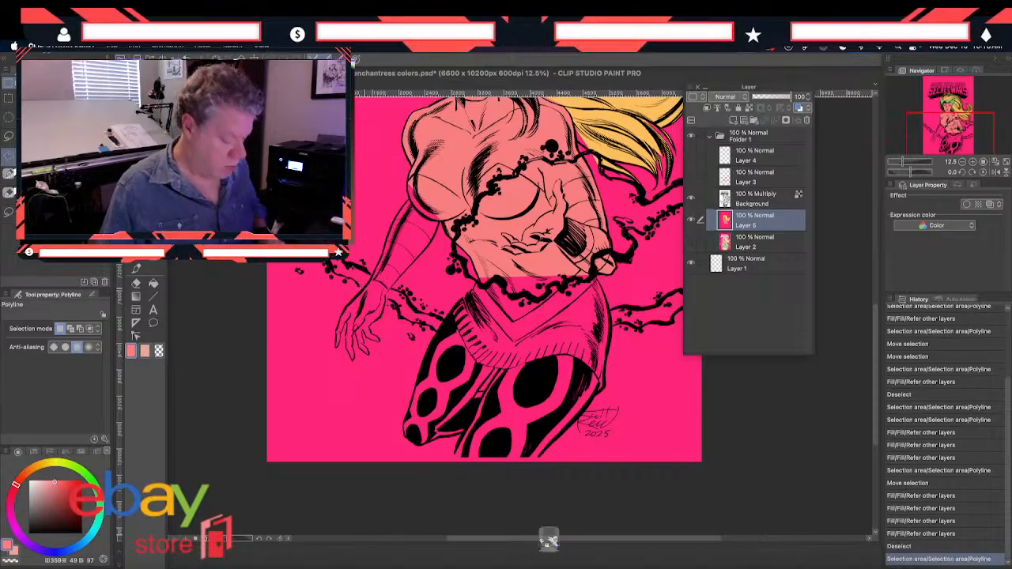
scroll(360, 265, up, 2)
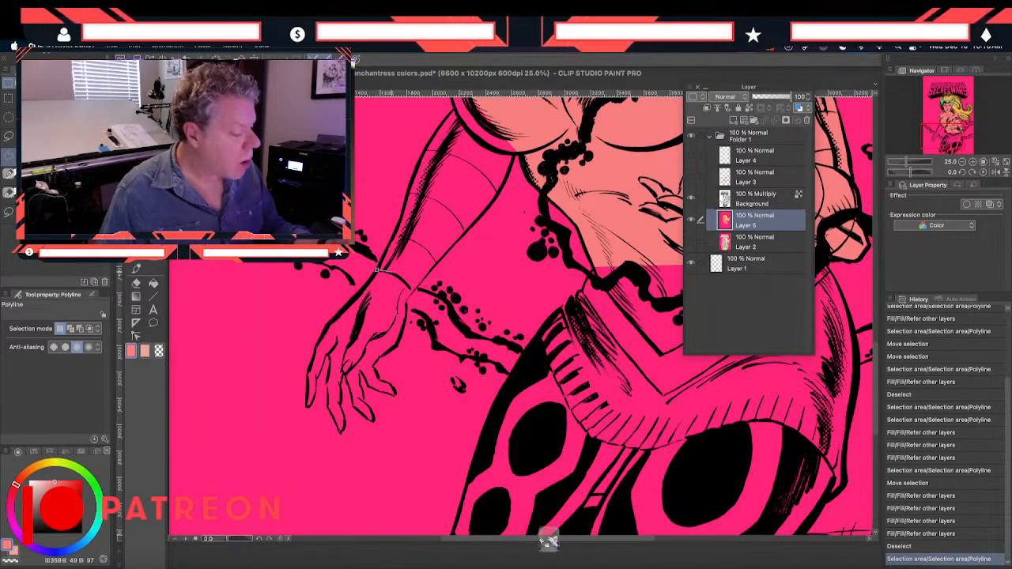
click(407, 304)
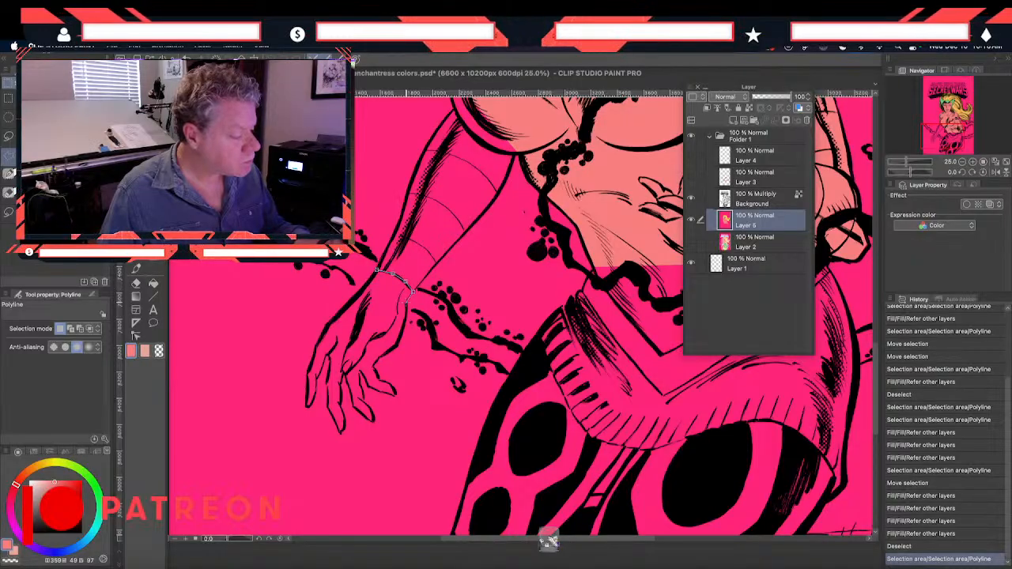
click(400, 339)
click(395, 349)
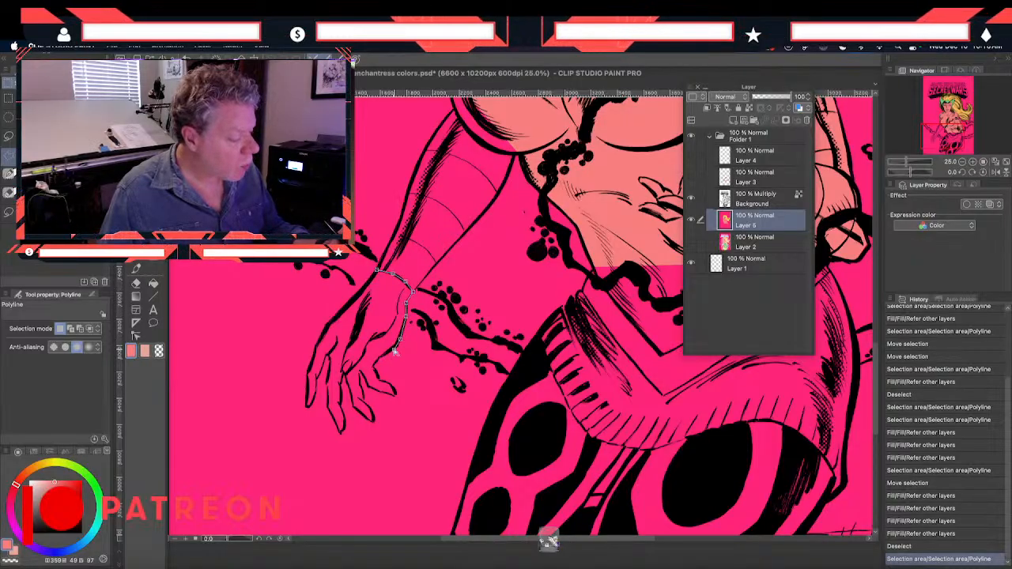
Complete the hand outline around the fingers and back up to the wrist, and fill it with the skin pink
click(377, 359)
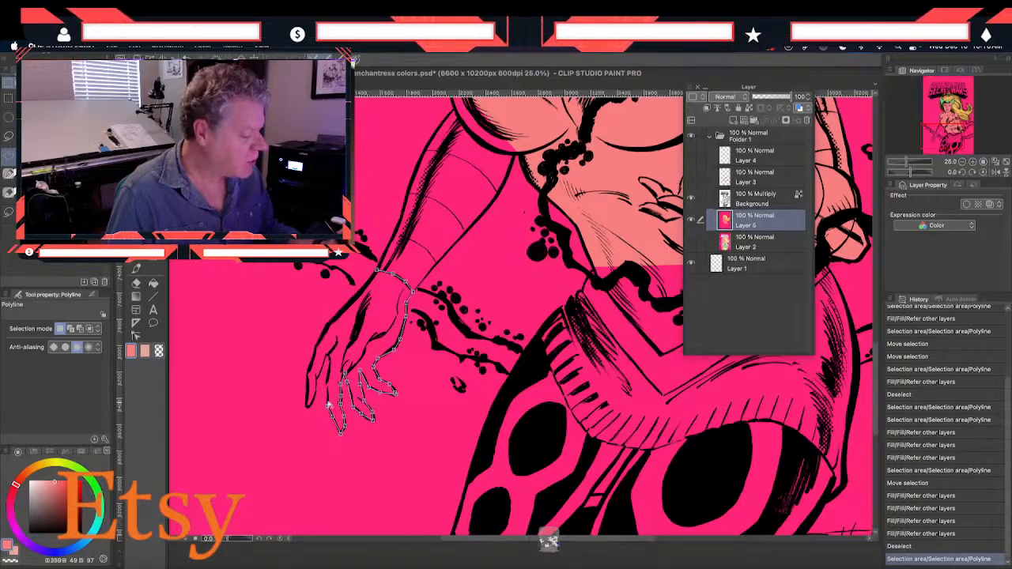
click(326, 383)
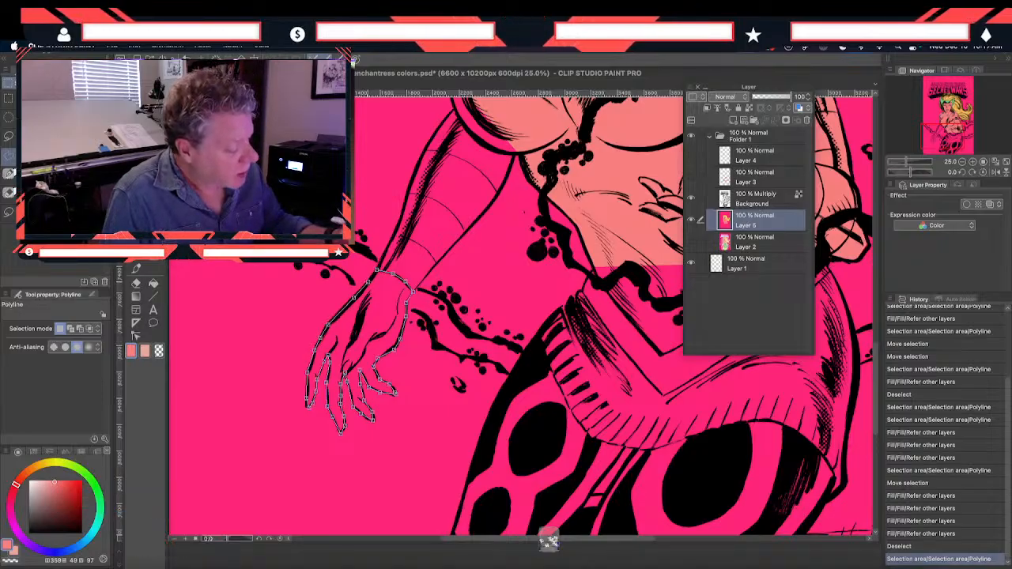
click(368, 281)
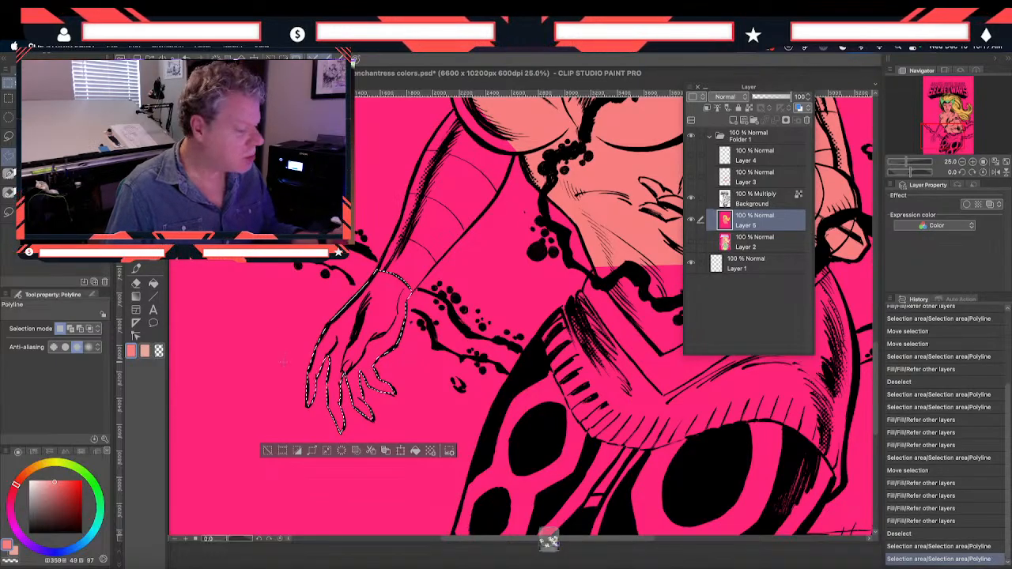
key(g)
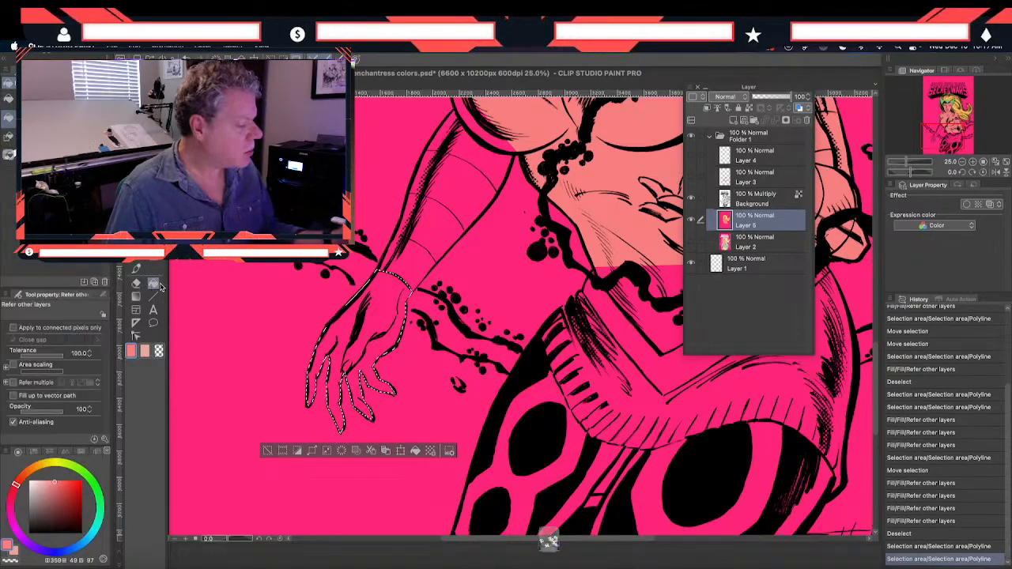
click(344, 348)
Clear the hand selection and sample the green of the helmet as the drawing color
scroll(344, 353, up, 3)
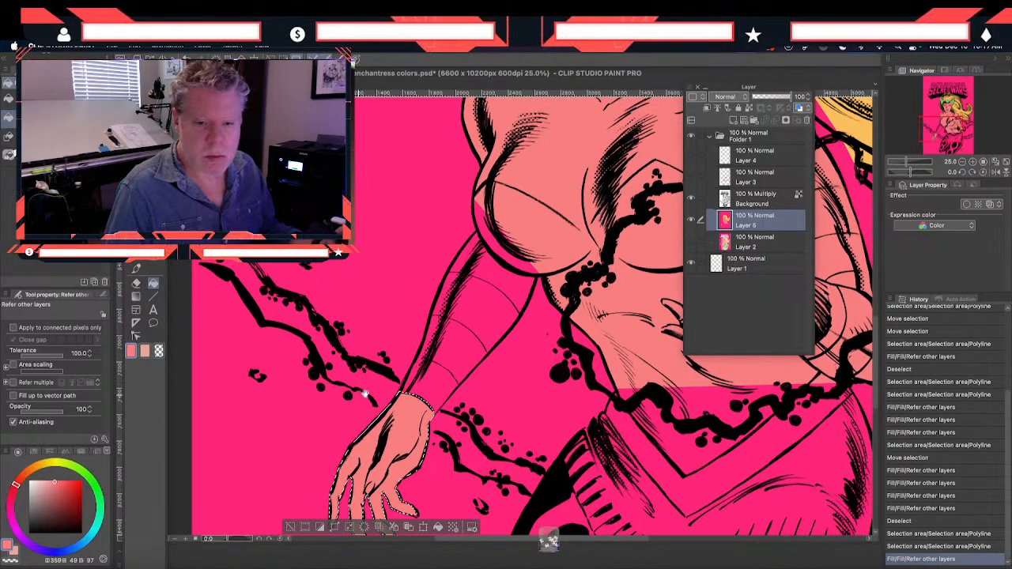
drag(556, 362, 458, 265)
drag(452, 192, 366, 313)
drag(368, 130, 374, 415)
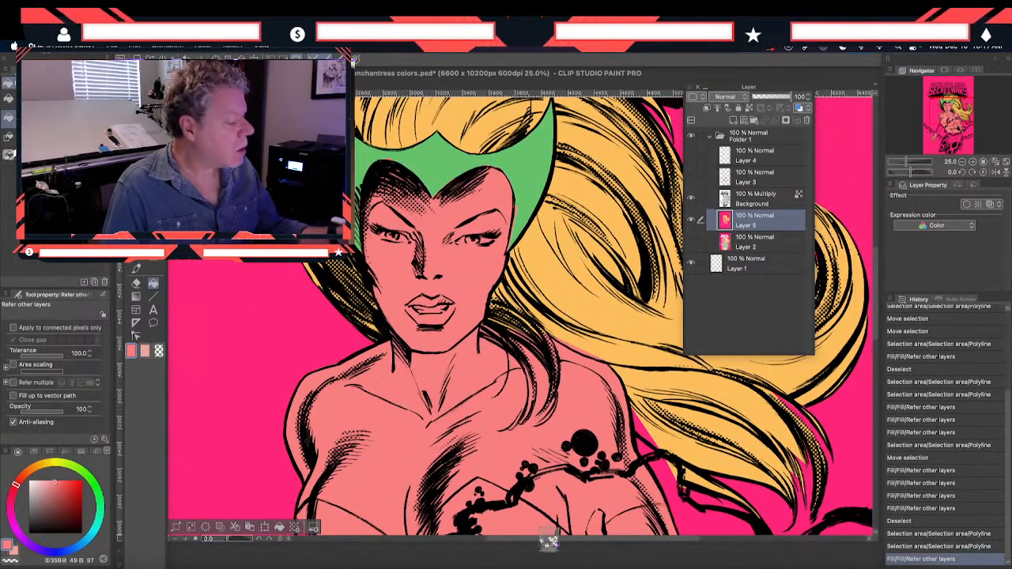
key(m)
key(ctrl+d)
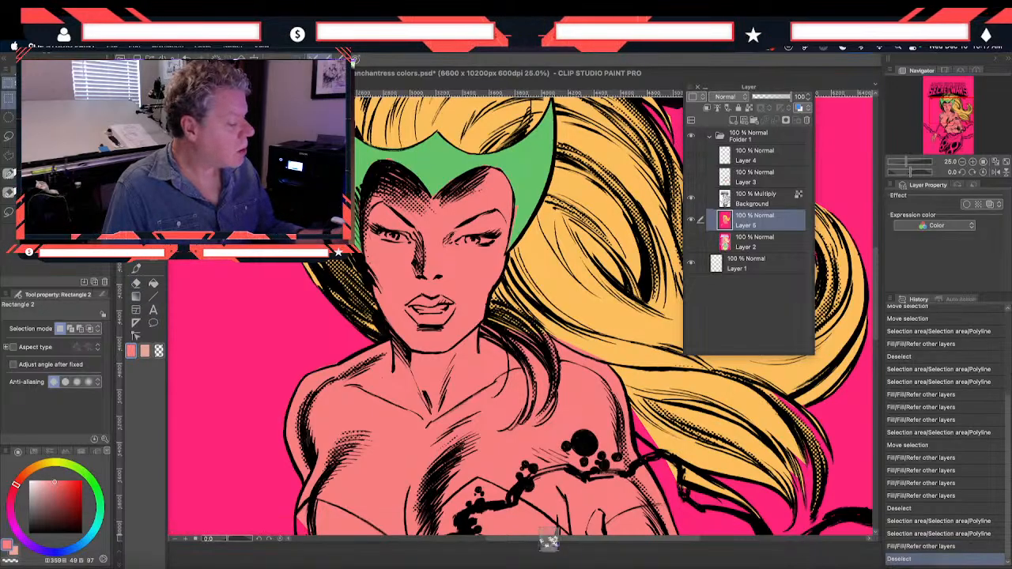
key(i)
click(443, 170)
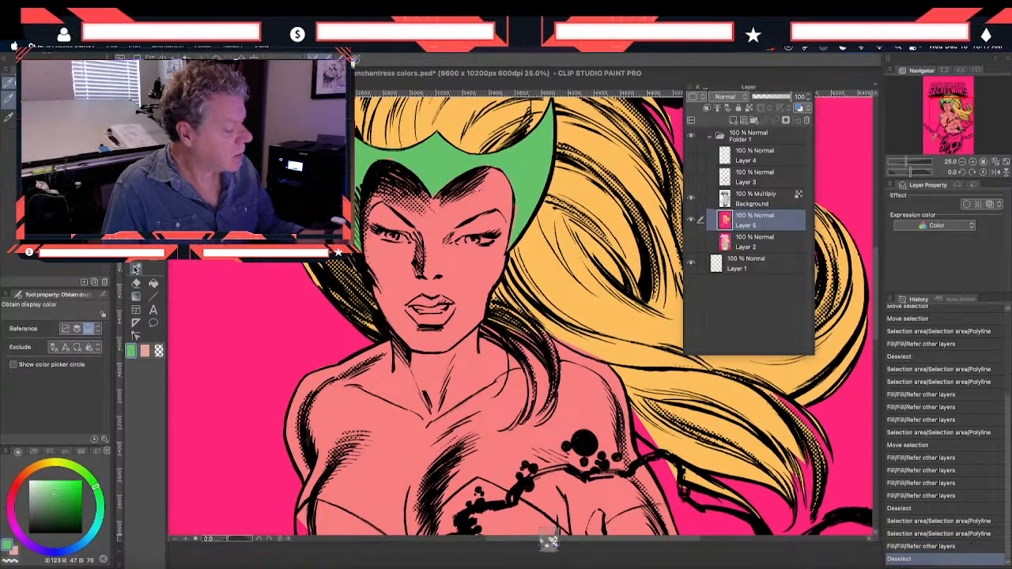
Touch up the helmet's inner edges on both sides of the face in green with the Smooth India ink brush at size 70
key(j)
mouse_move(386, 159)
mouse_down()
mouse_move(462, 181)
mouse_move(494, 166)
mouse_move(514, 202)
mouse_up()
drag(514, 204, 508, 252)
drag(360, 188, 360, 229)
drag(360, 232, 363, 248)
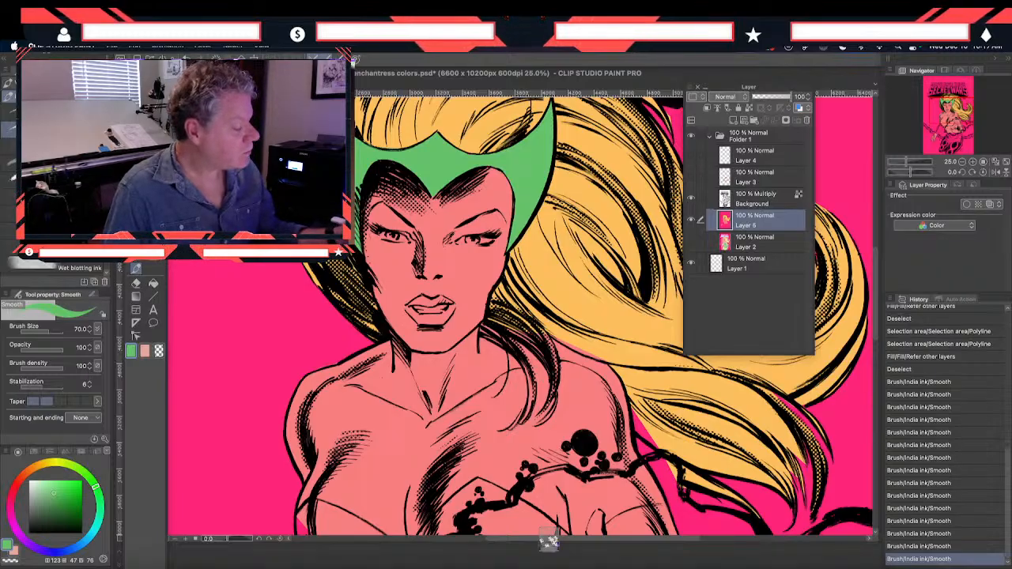
Sample the hair yellow and paint the dark hair locks falling over the shoulder with the Smooth India ink brush at size 70
click(136, 269)
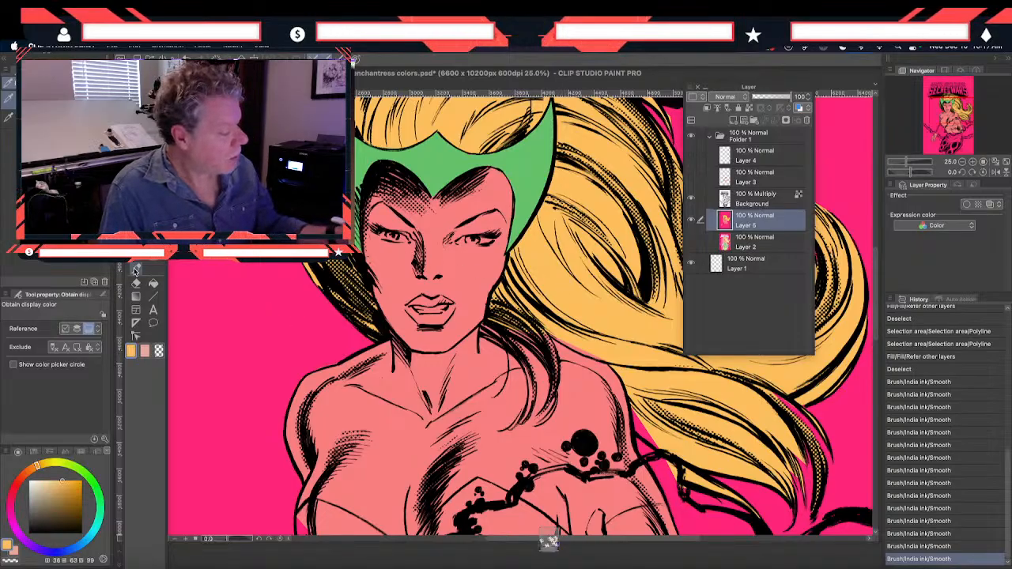
key(p)
mouse_move(545, 334)
mouse_down()
mouse_move(554, 380)
mouse_move(555, 370)
mouse_up()
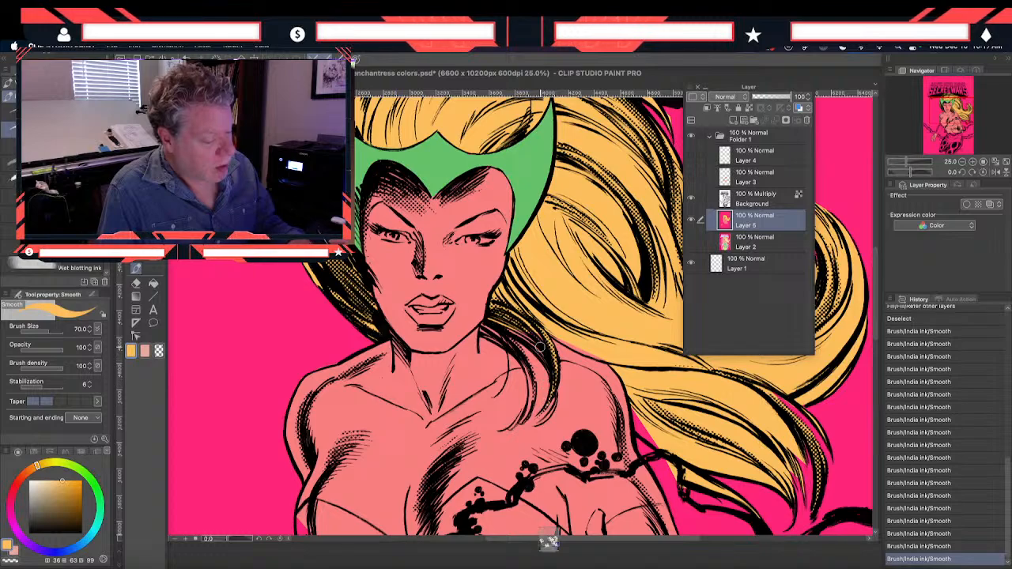
drag(499, 328, 521, 337)
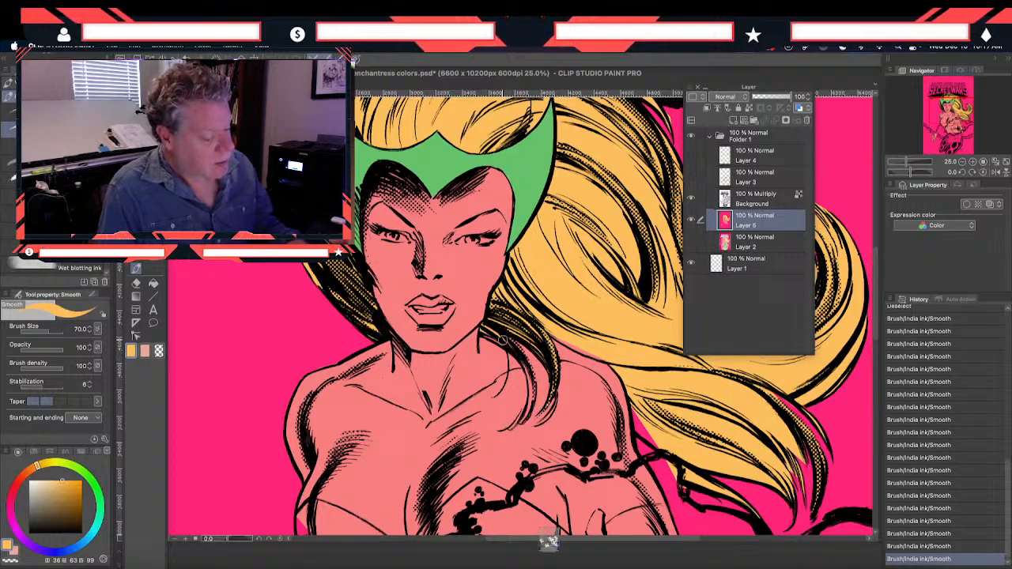
mouse_move(519, 355)
mouse_down()
mouse_move(532, 382)
mouse_move(520, 421)
mouse_move(552, 396)
mouse_up()
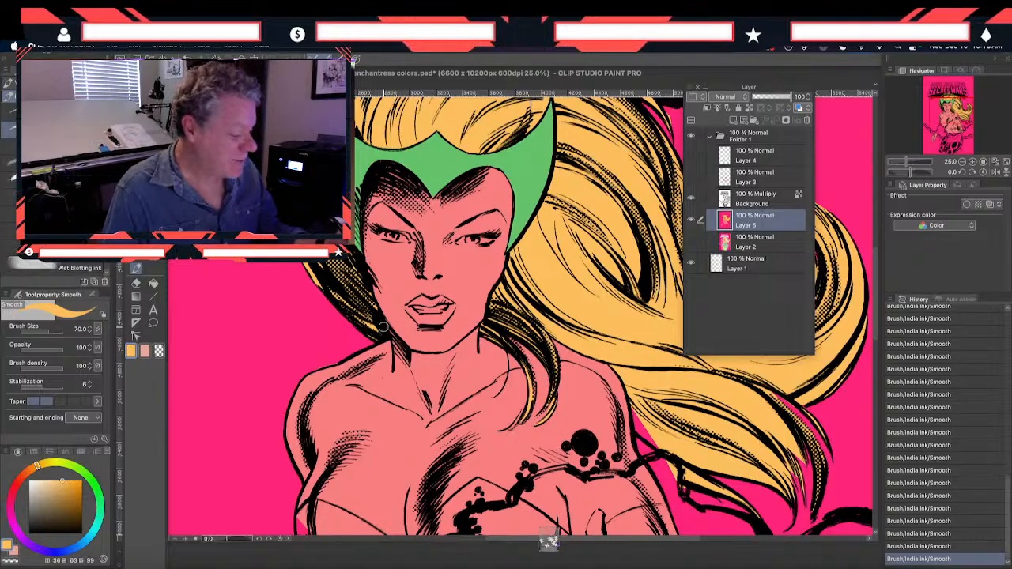
drag(554, 400, 366, 299)
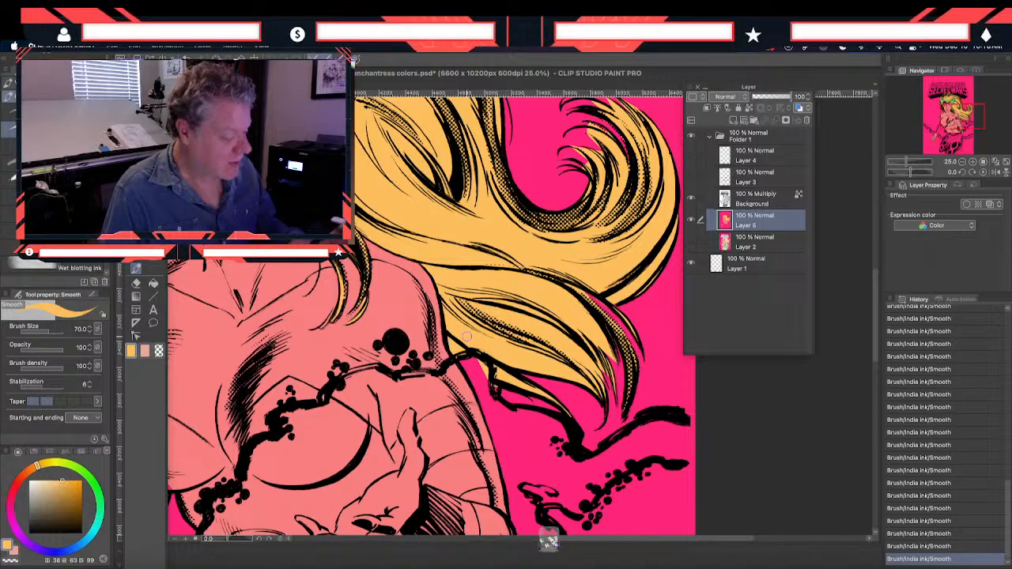
Touch up the curling tips and lower ends of the flowing hair in the same yellow
scroll(269, 310, up, 3)
drag(270, 310, 240, 351)
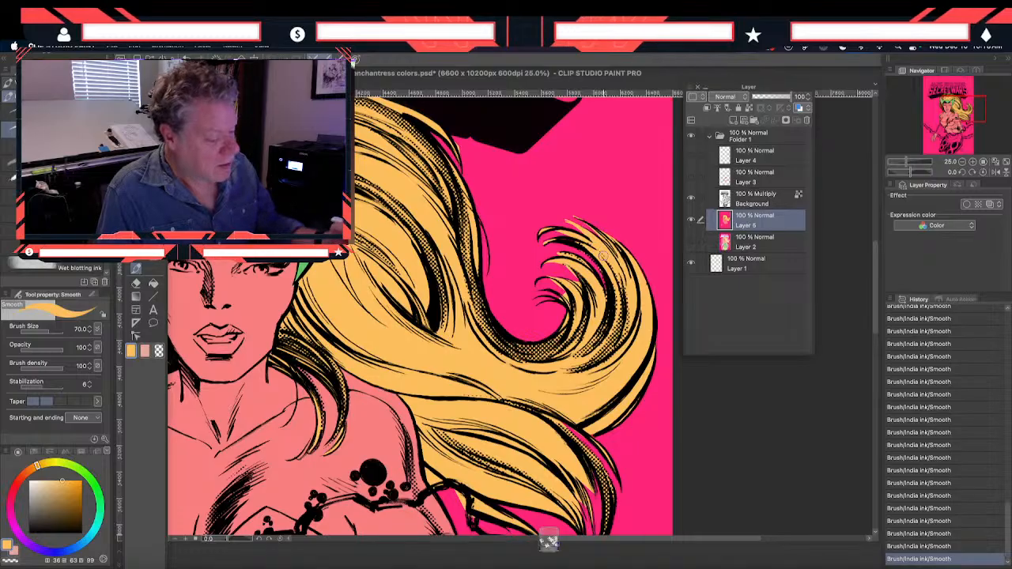
drag(448, 378, 377, 231)
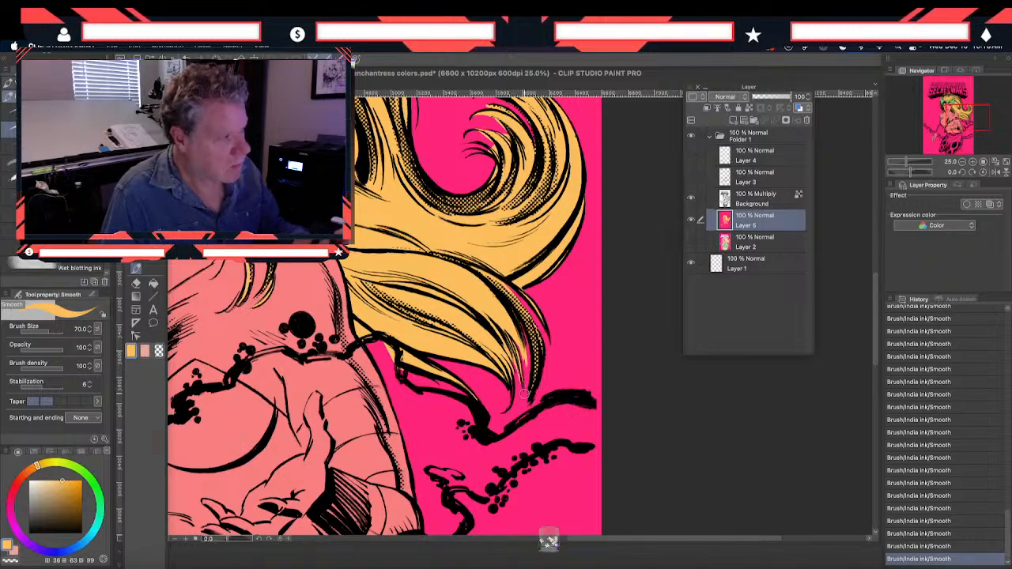
drag(241, 326, 301, 339)
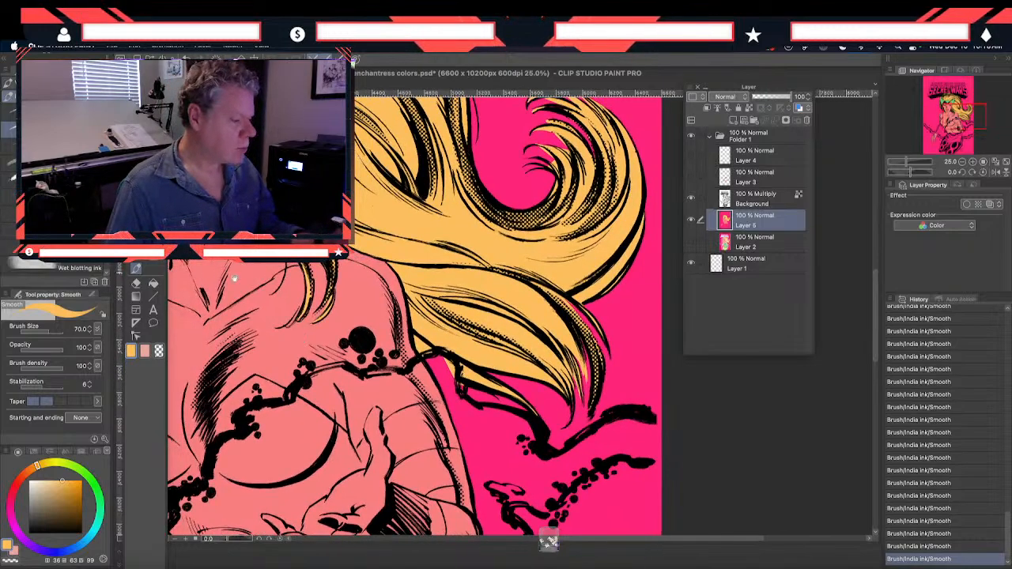
Start a Polyline selection of the costume along its neckline, across the chest to the thumb of the raised hand
drag(229, 276, 366, 379)
drag(251, 347, 273, 199)
drag(315, 377, 292, 223)
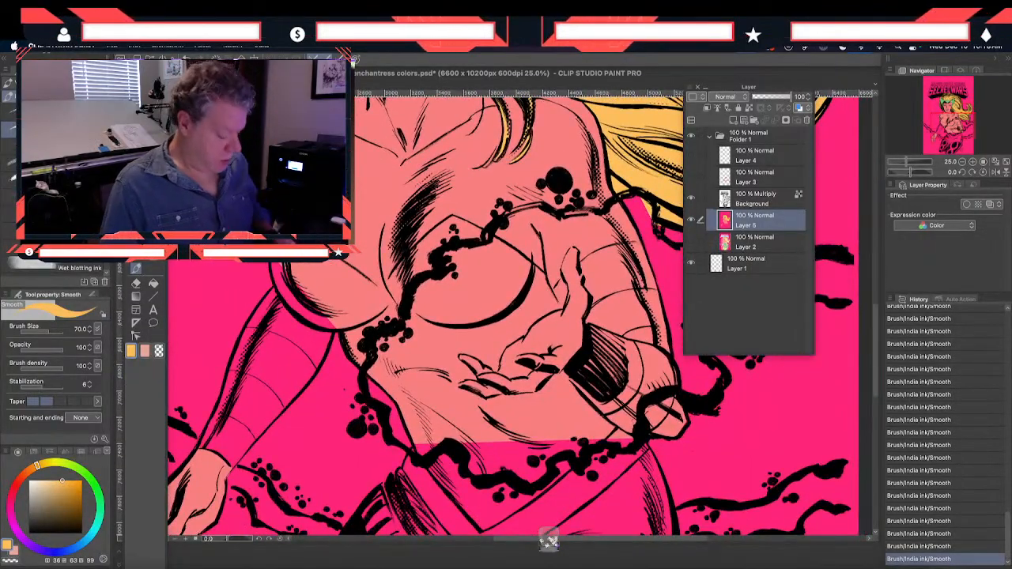
key(super+minus)
key(super+minus)
mouse_move(318, 276)
mouse_down()
mouse_move(347, 392)
mouse_move(351, 344)
mouse_up()
key(m)
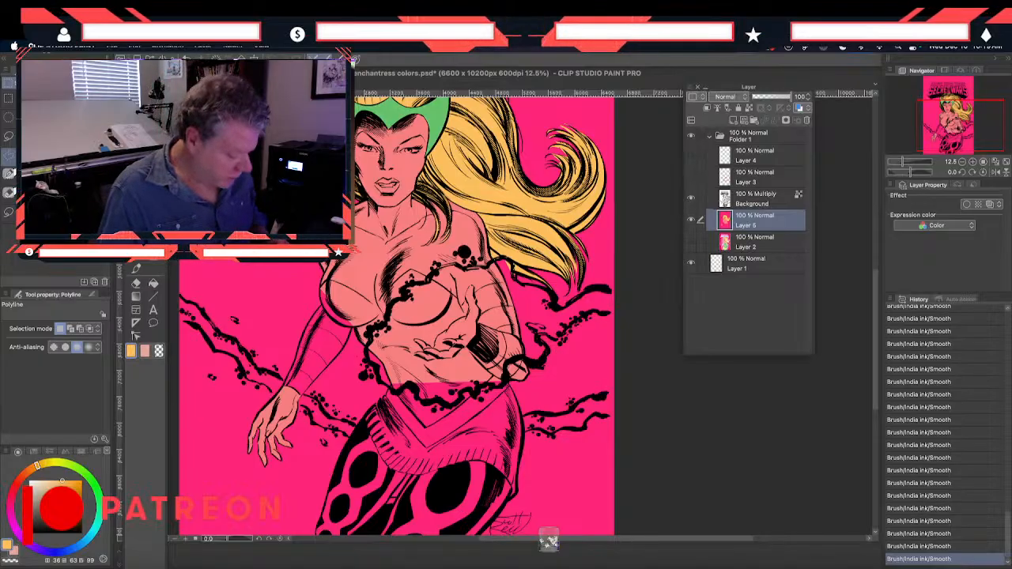
key(super+plus)
drag(496, 343, 338, 266)
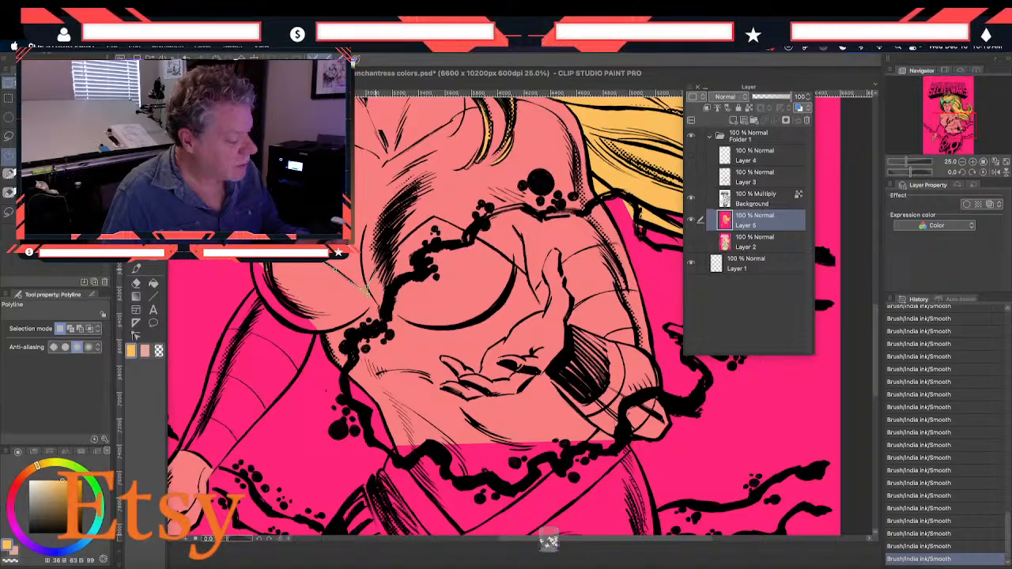
click(395, 247)
click(418, 228)
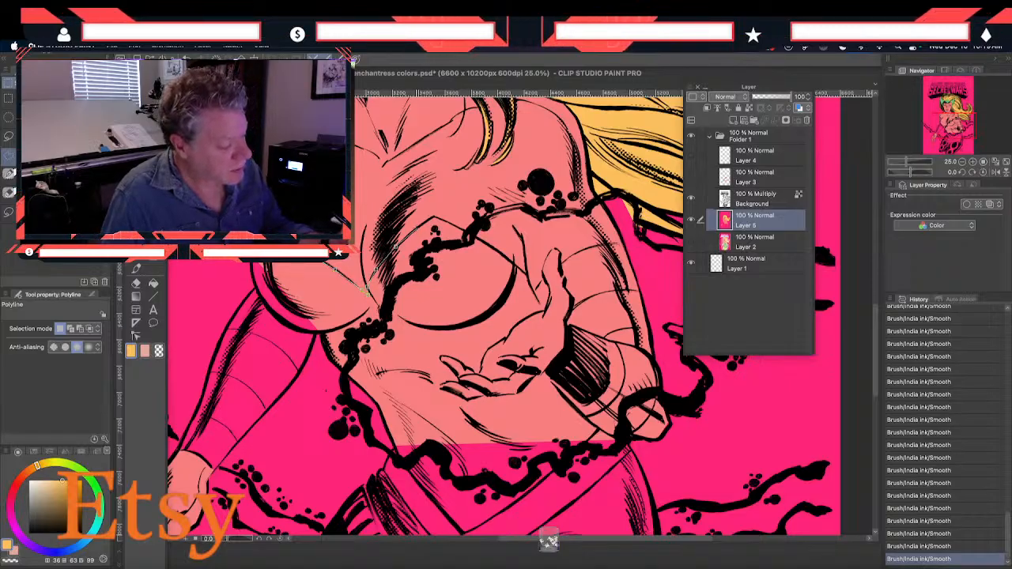
click(434, 217)
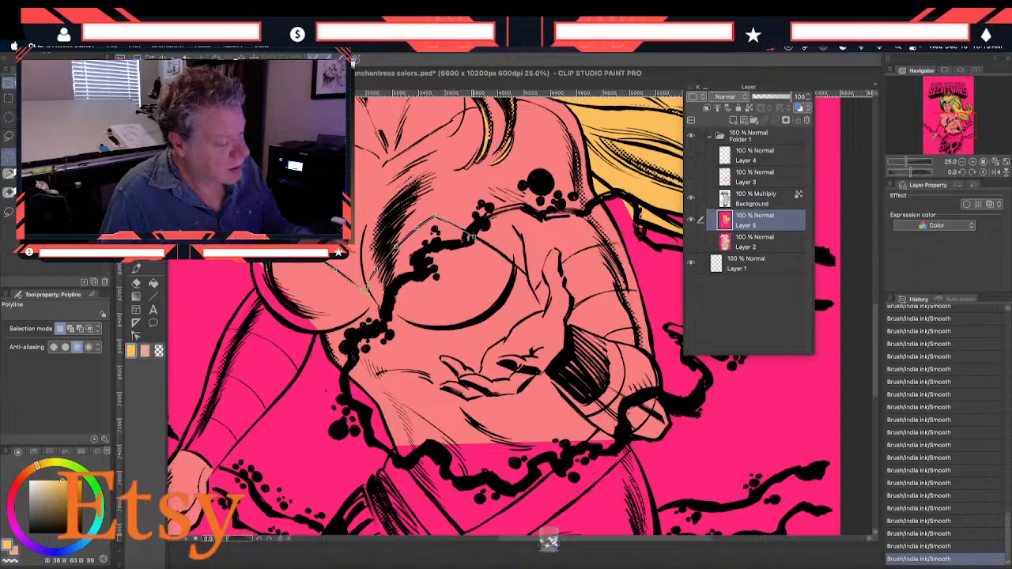
click(499, 252)
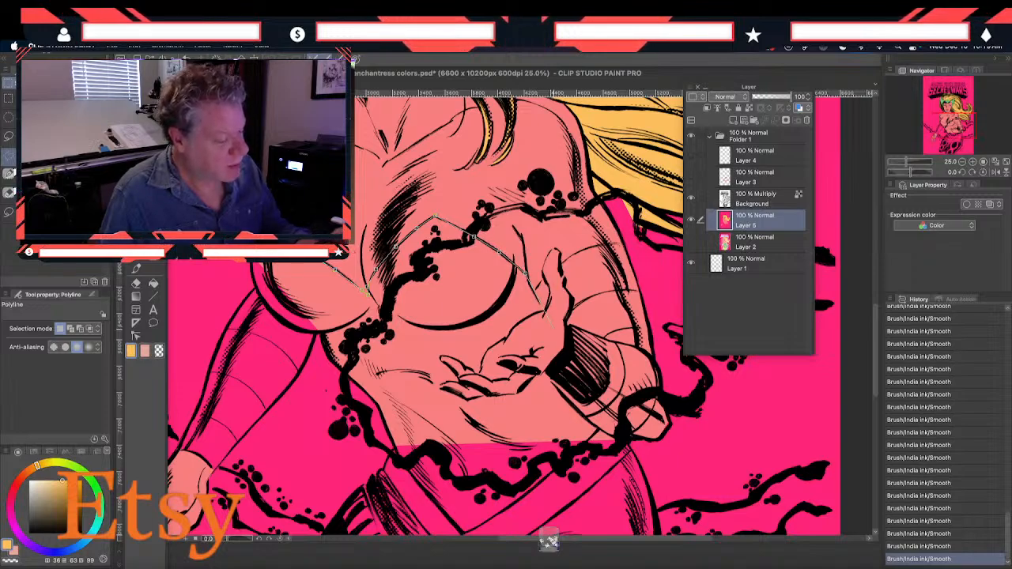
click(527, 275)
click(537, 291)
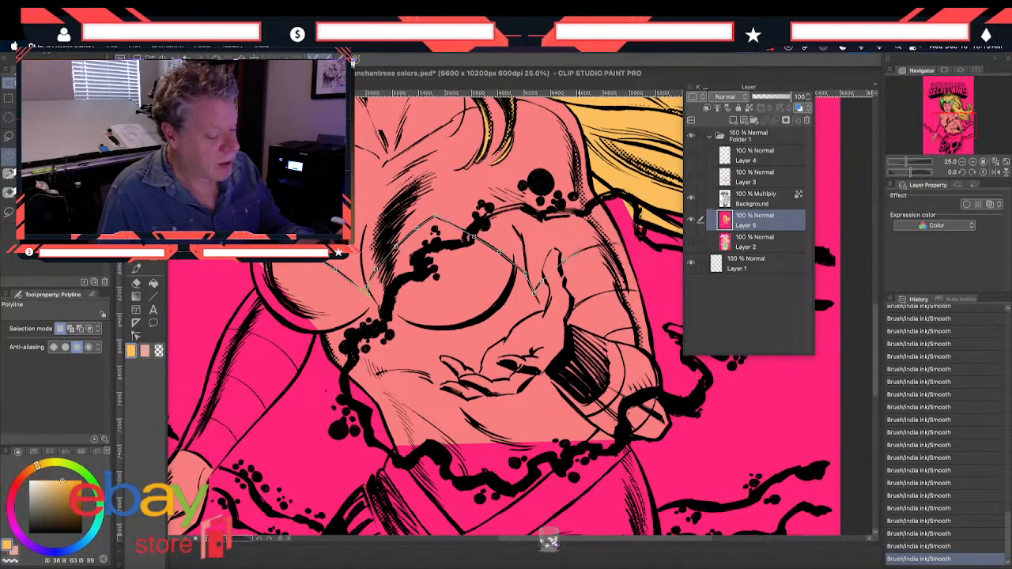
Continue the costume outline around the bent arm's sleeve and the pointed waistline, and close the selection up the torso's side
click(580, 253)
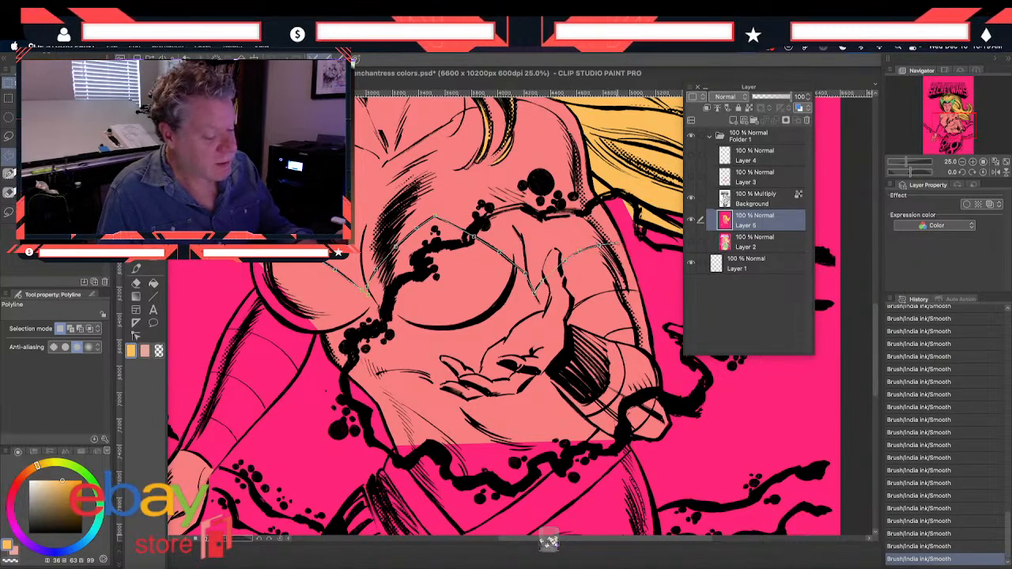
click(623, 245)
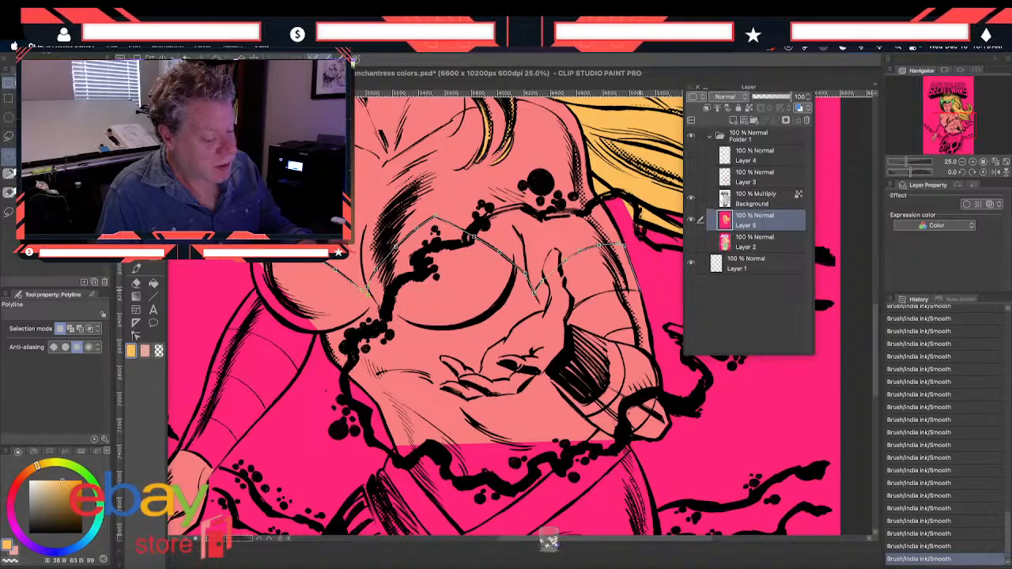
click(651, 338)
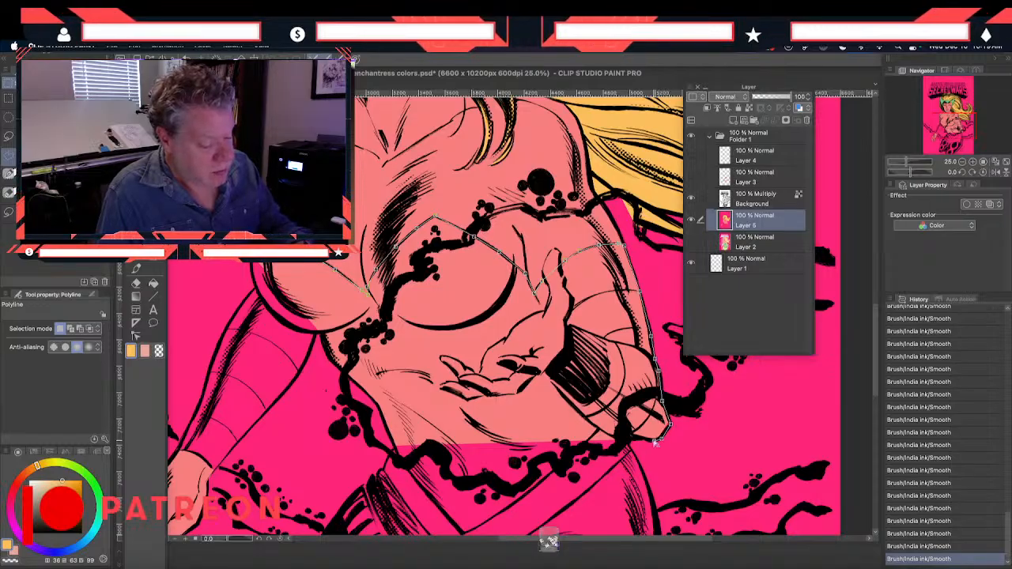
click(617, 438)
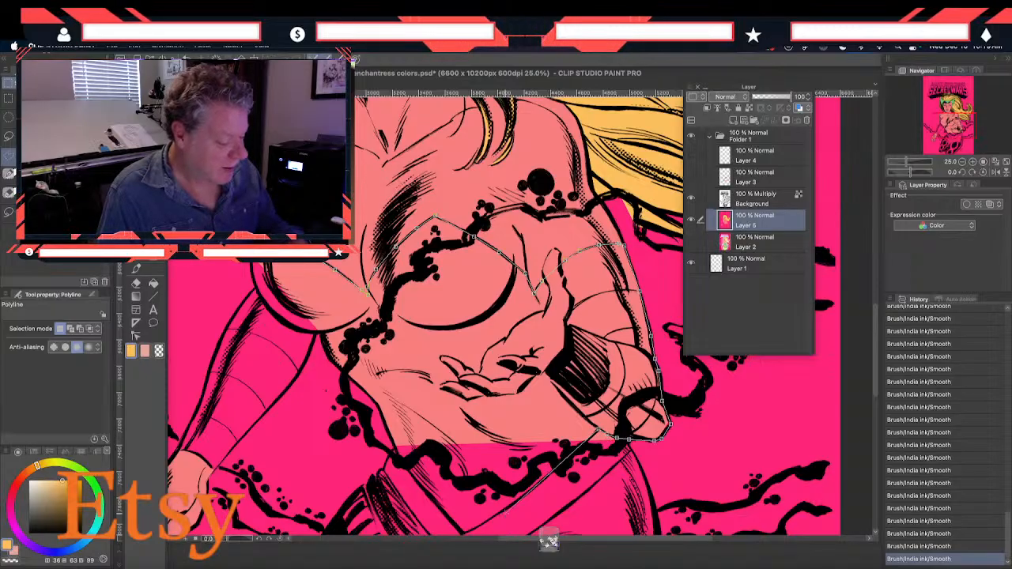
scroll(427, 456, down, 3)
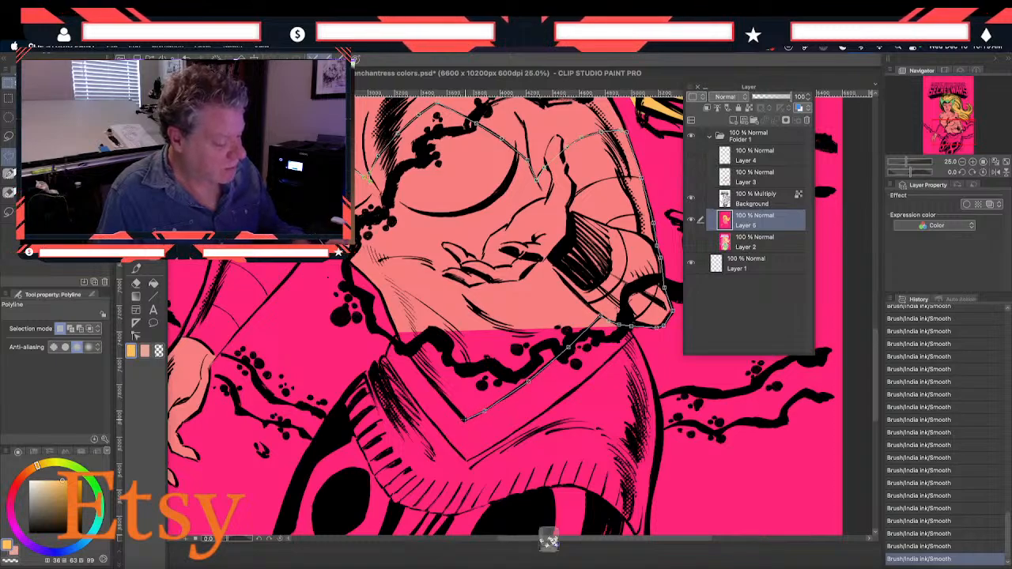
click(465, 417)
click(430, 381)
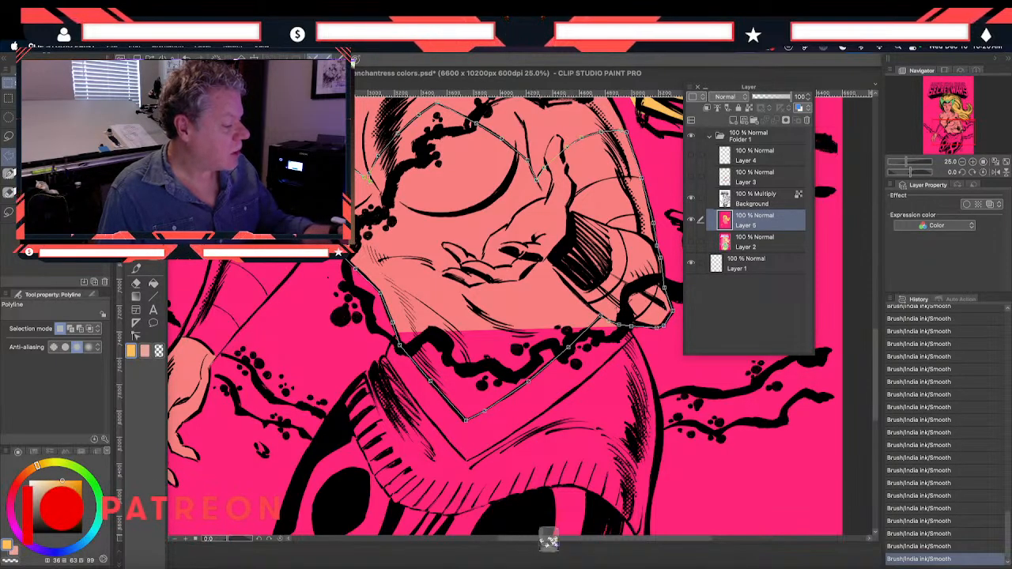
click(368, 178)
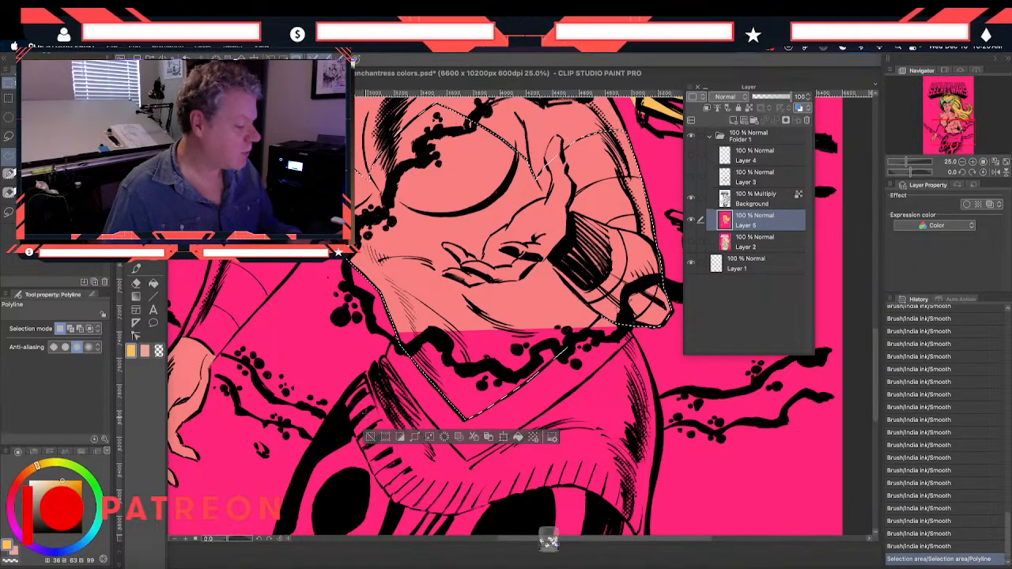
Sample the costume green from the enchantress color study and fill the selected costume area on Layer 5 with it
drag(346, 360, 350, 407)
drag(384, 368, 369, 416)
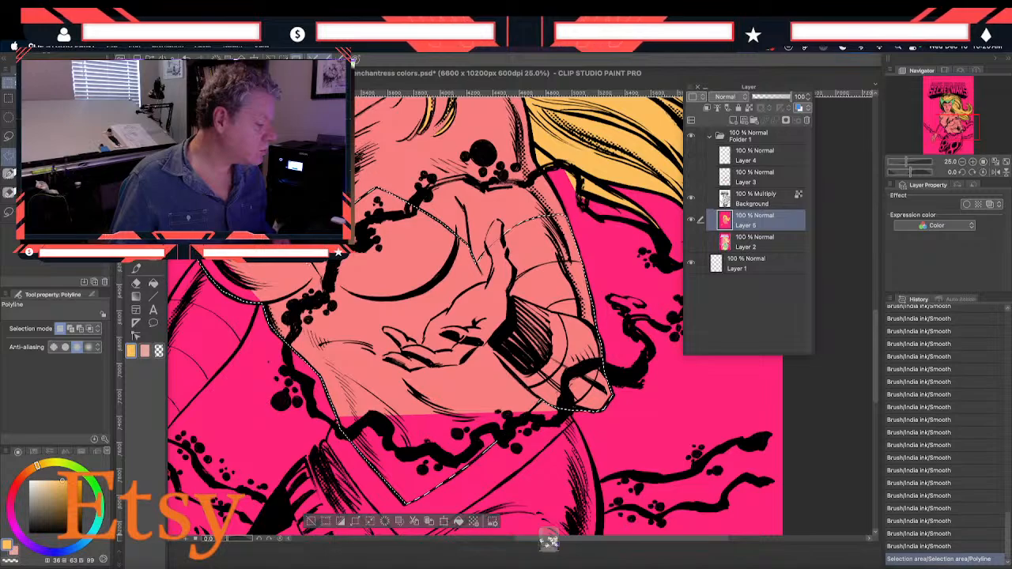
key(i)
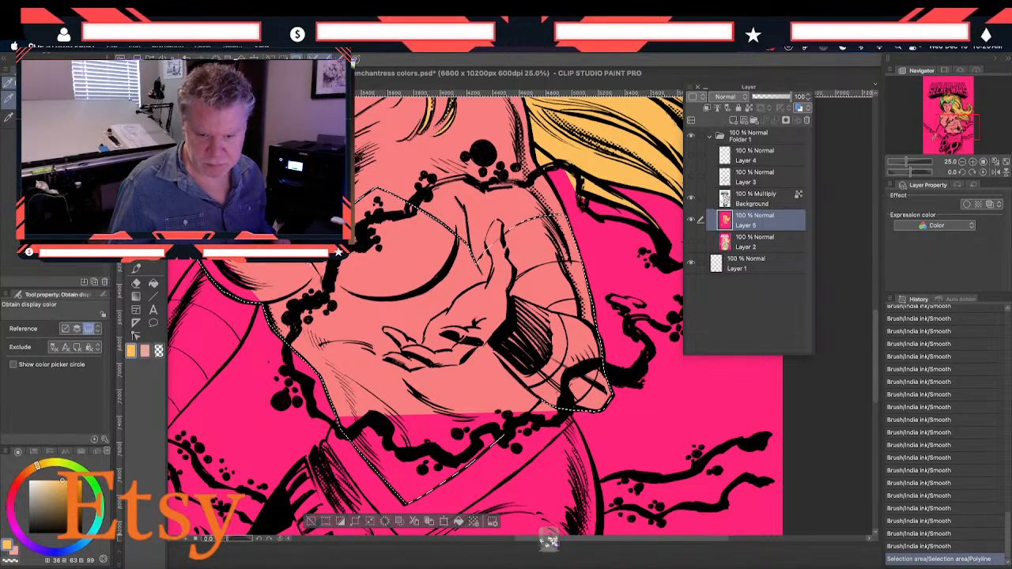
click(237, 158)
click(237, 158)
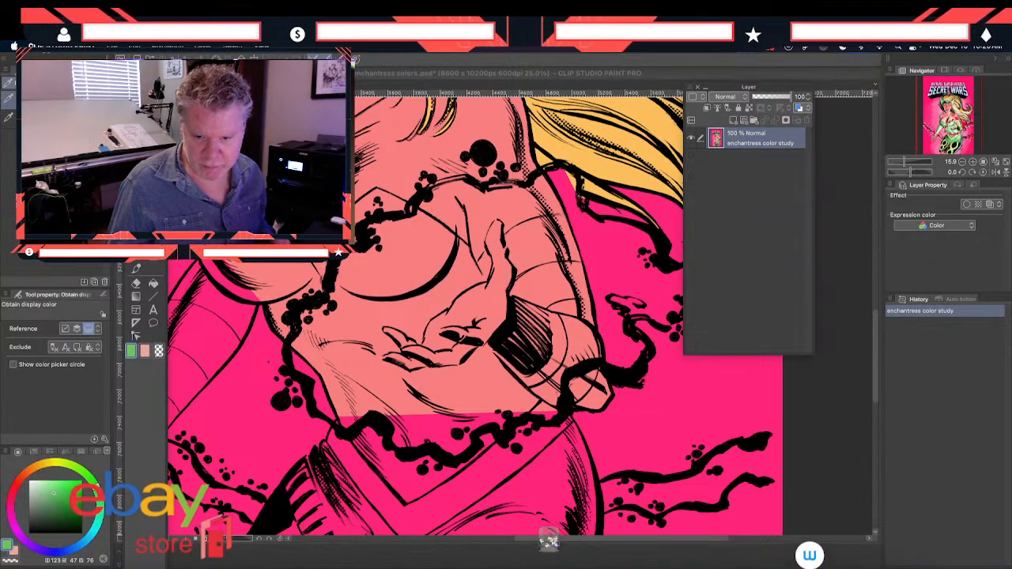
click(152, 286)
click(355, 352)
click(355, 361)
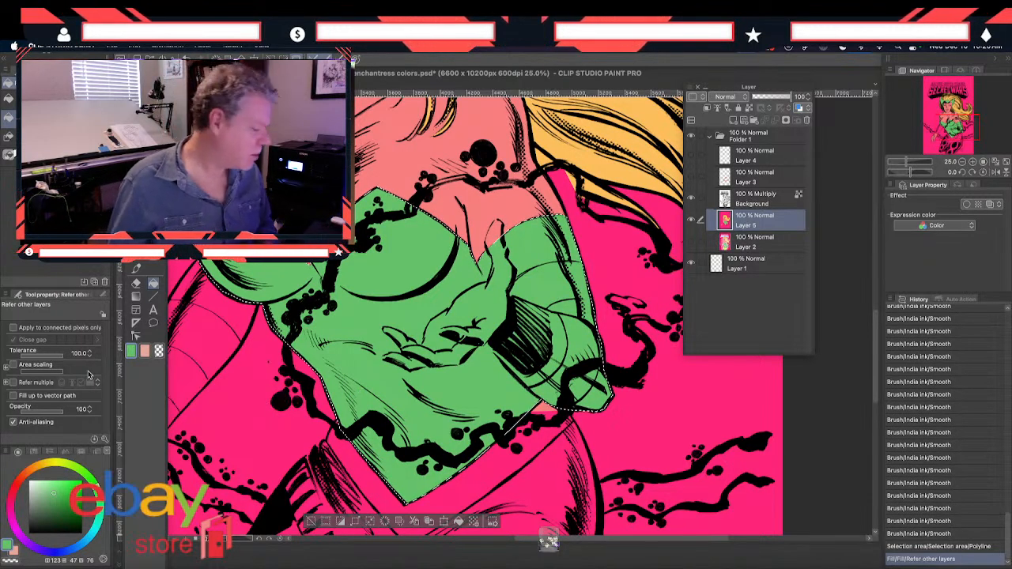
Mute the drawing color to a green of H 123, S 35, V 66 and refill the costume selection with it
click(131, 350)
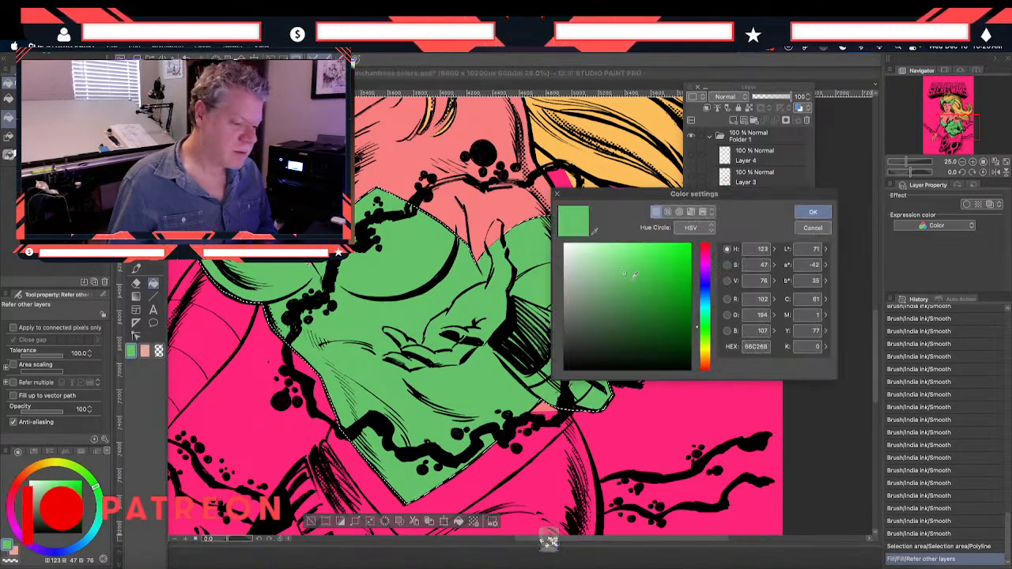
drag(625, 279, 609, 284)
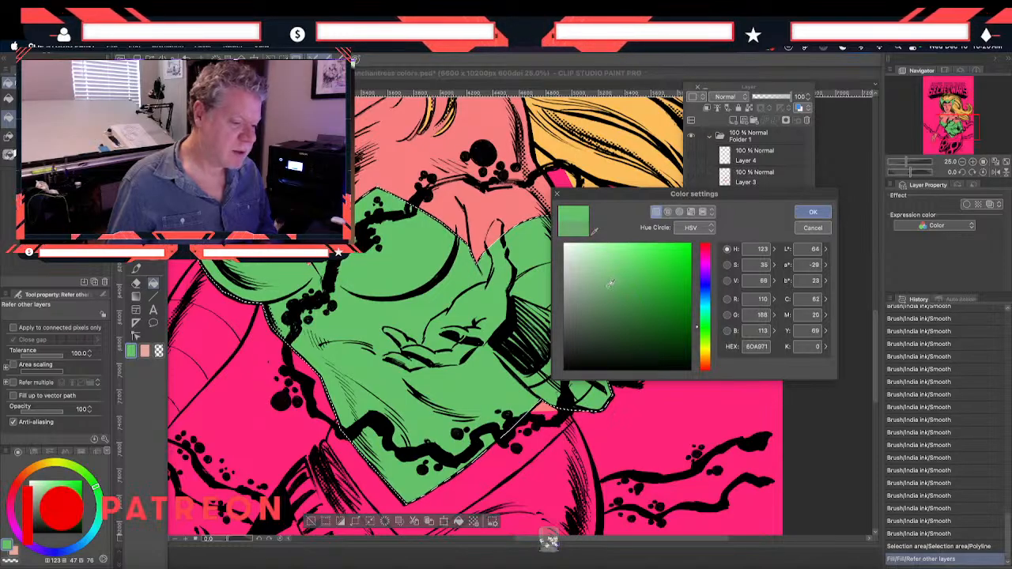
click(812, 212)
click(419, 274)
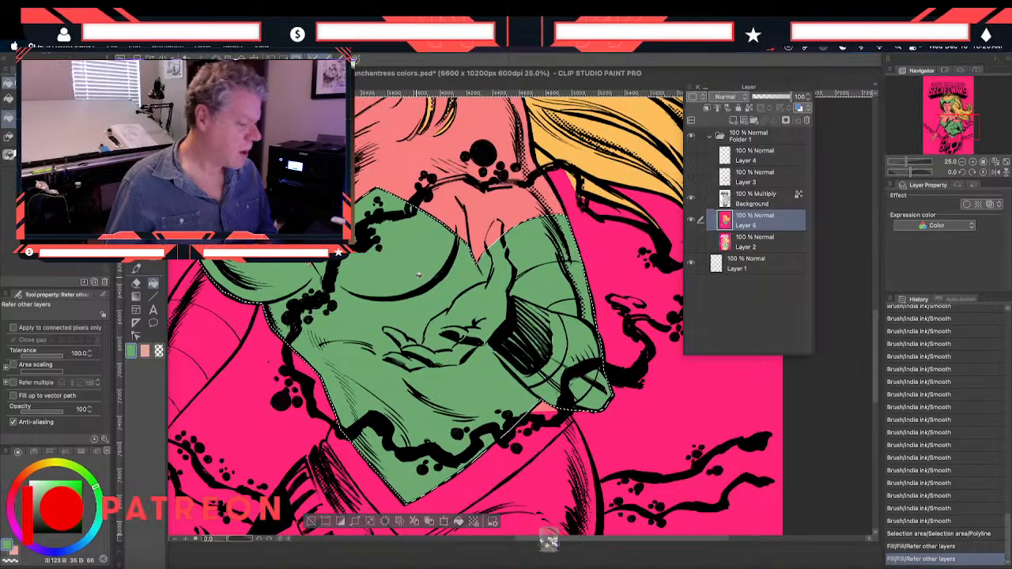
Start a Polyline selection of the lowered arm's sleeve, tracing its outer edge down to the wrist and across the cuff
drag(223, 356, 346, 278)
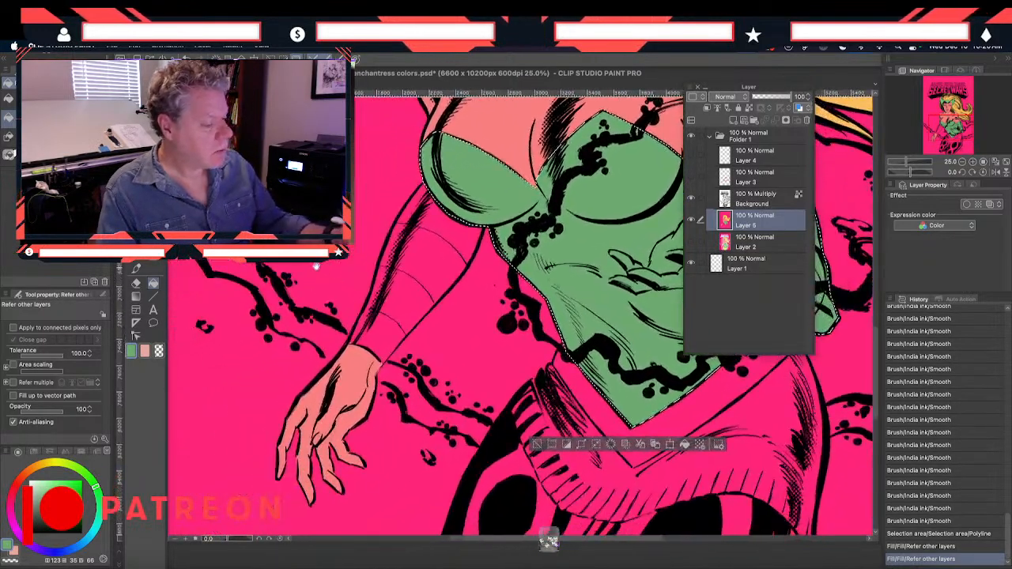
key(m)
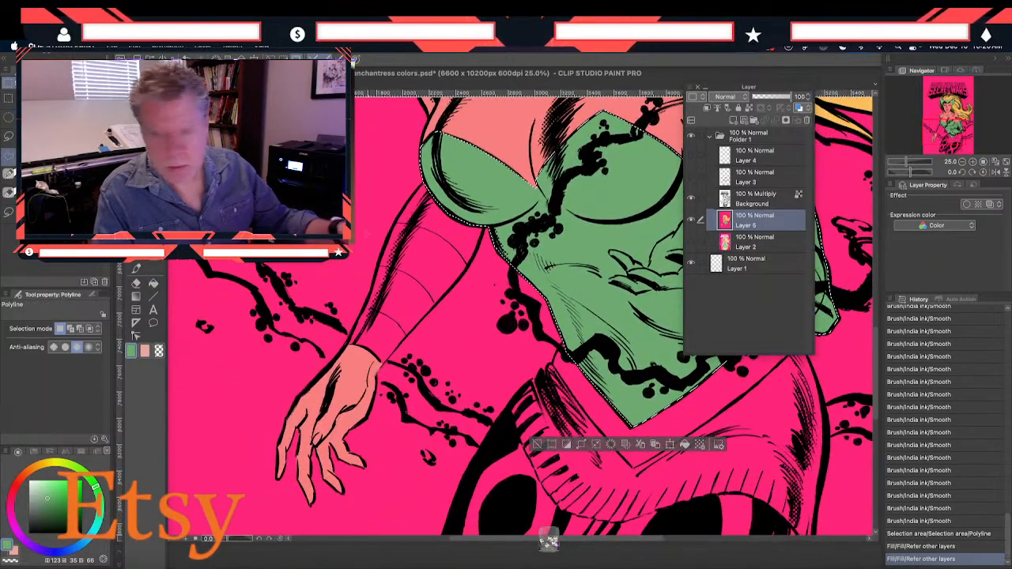
click(390, 233)
click(365, 305)
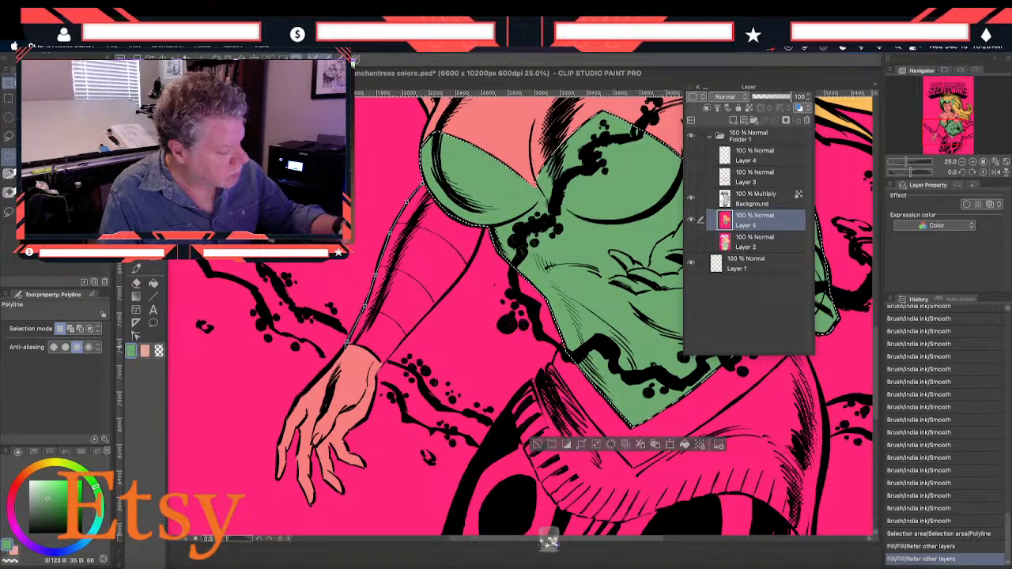
click(353, 344)
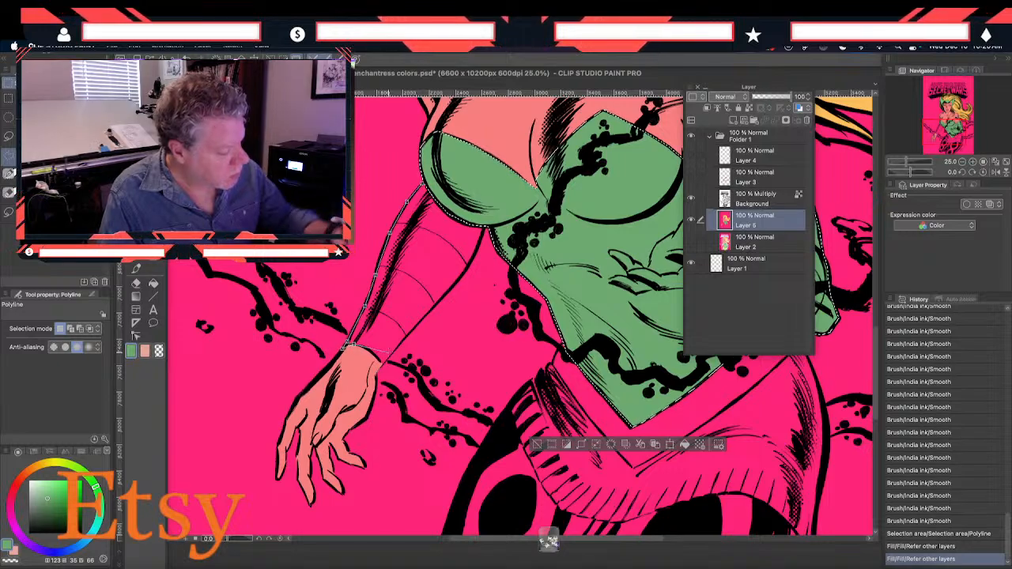
click(369, 349)
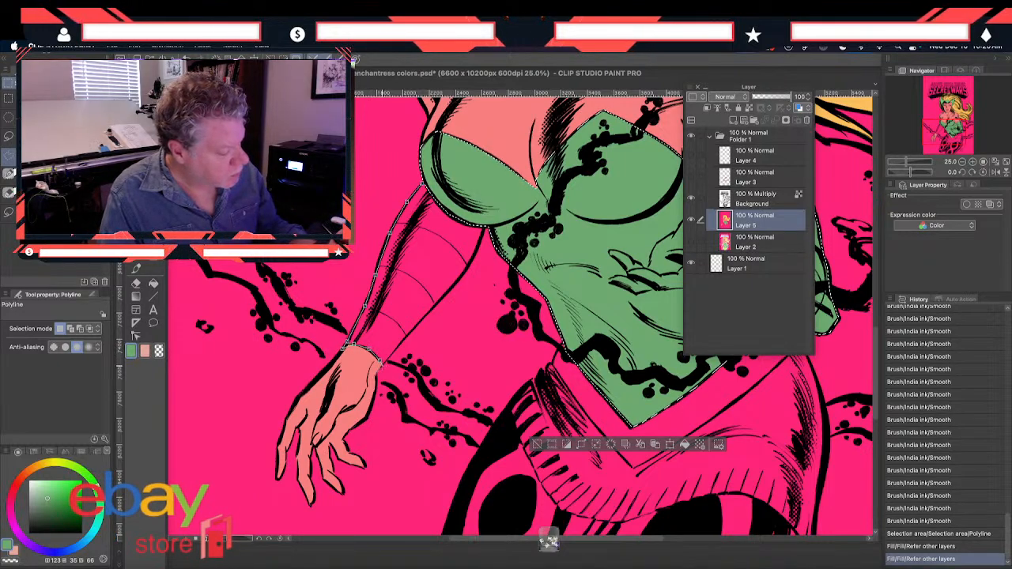
Close the sleeve selection up the forearm's inner edge and along the bust, and fill it with the costume green on Layer 5
click(406, 335)
click(427, 313)
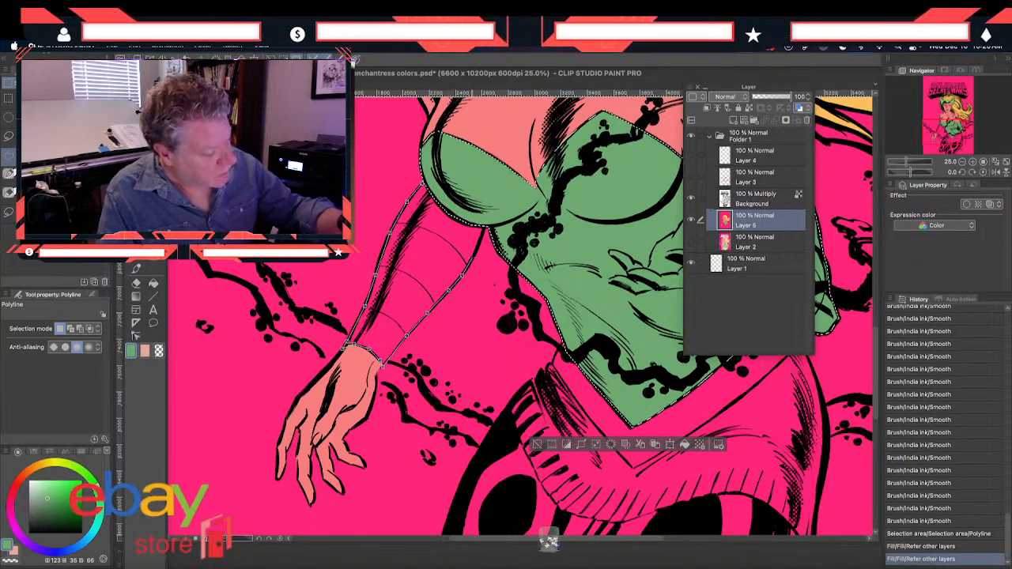
click(485, 221)
click(433, 182)
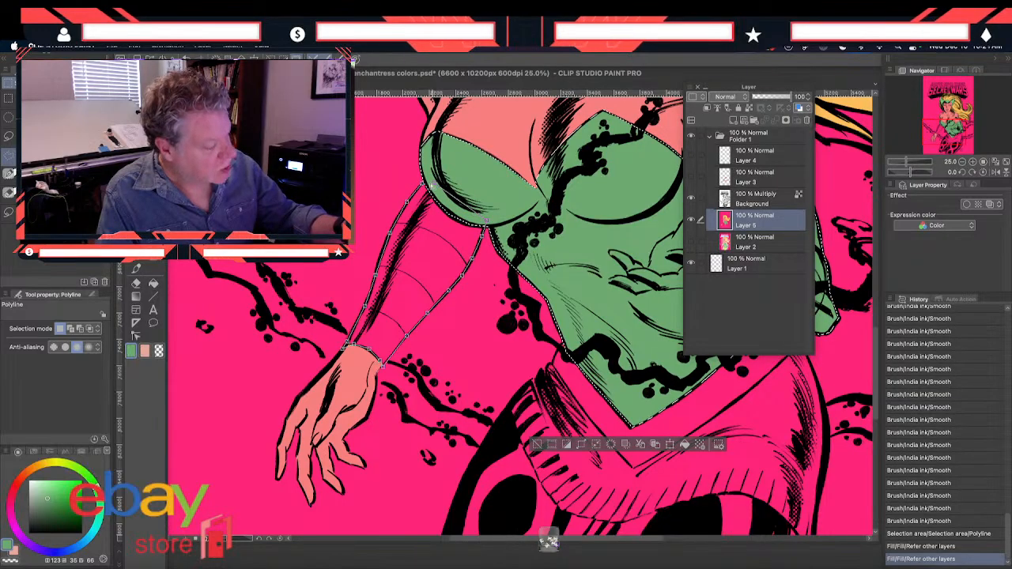
click(423, 184)
key(g)
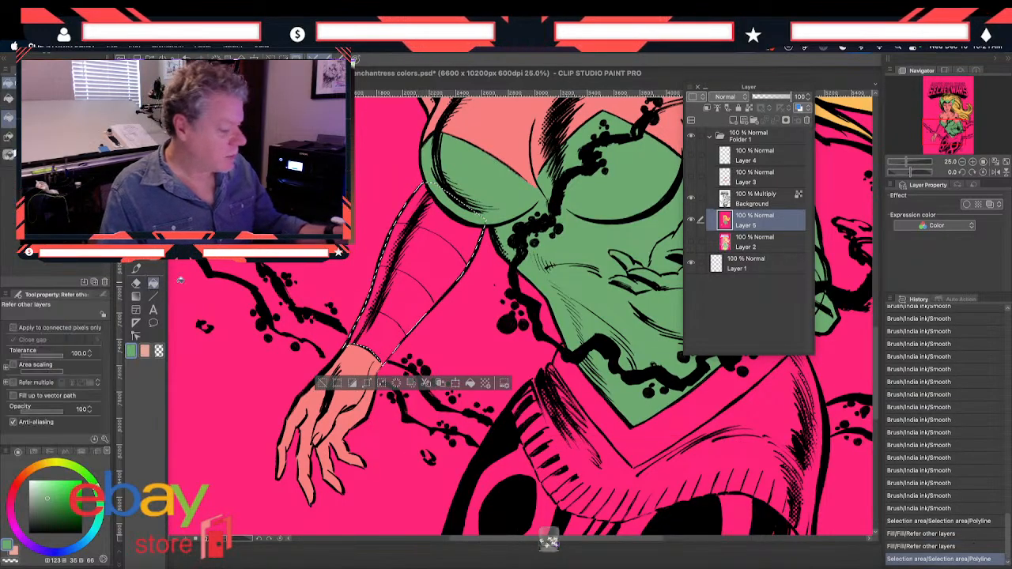
click(401, 308)
Start a Polyline selection of the lower costume piece around the near hip and along the ribbed hem to between the thighs
drag(512, 439, 448, 416)
drag(466, 484, 441, 414)
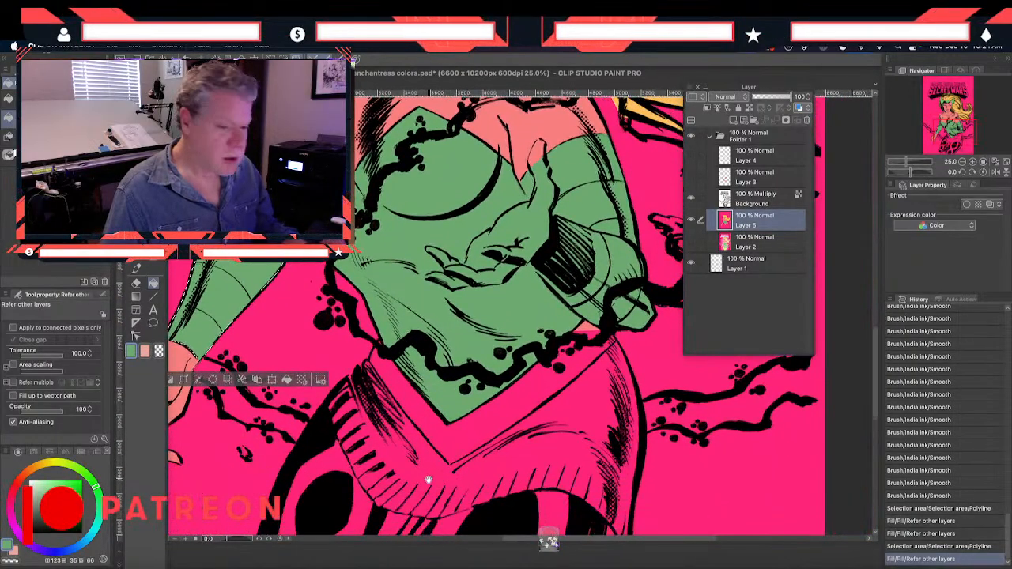
drag(413, 439, 419, 405)
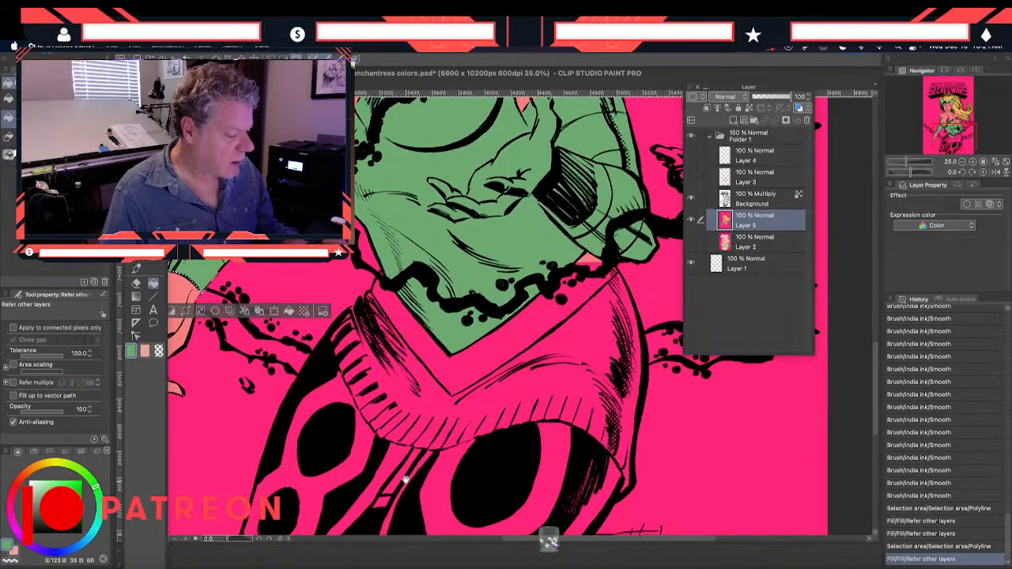
drag(406, 482, 398, 431)
key(m)
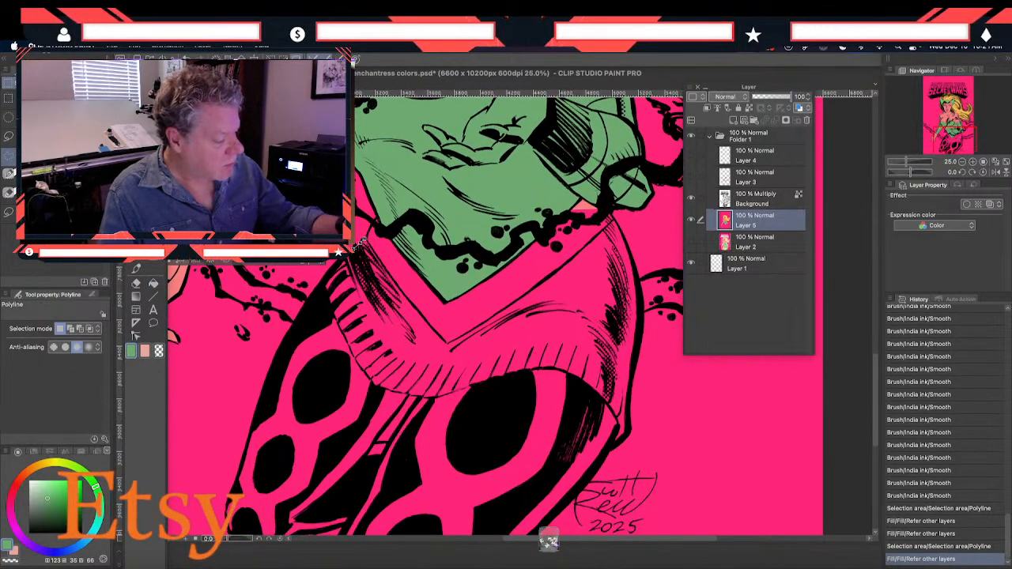
click(333, 315)
click(353, 357)
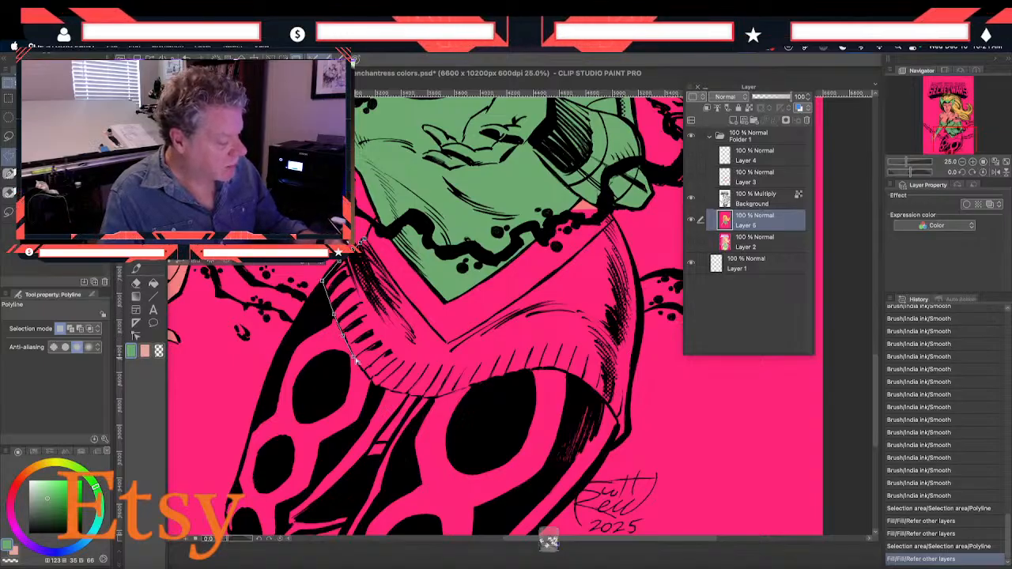
click(376, 387)
click(396, 392)
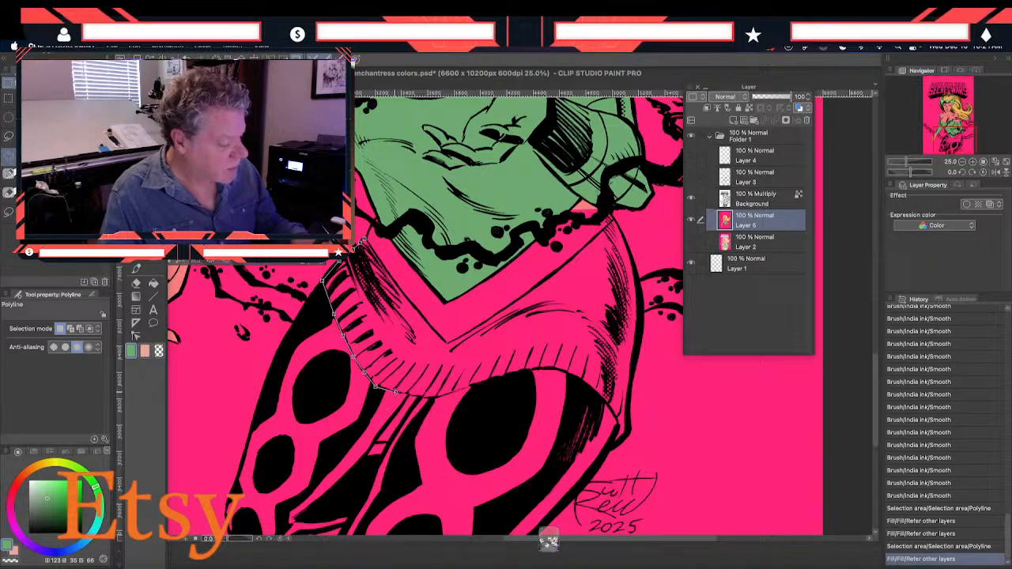
click(432, 400)
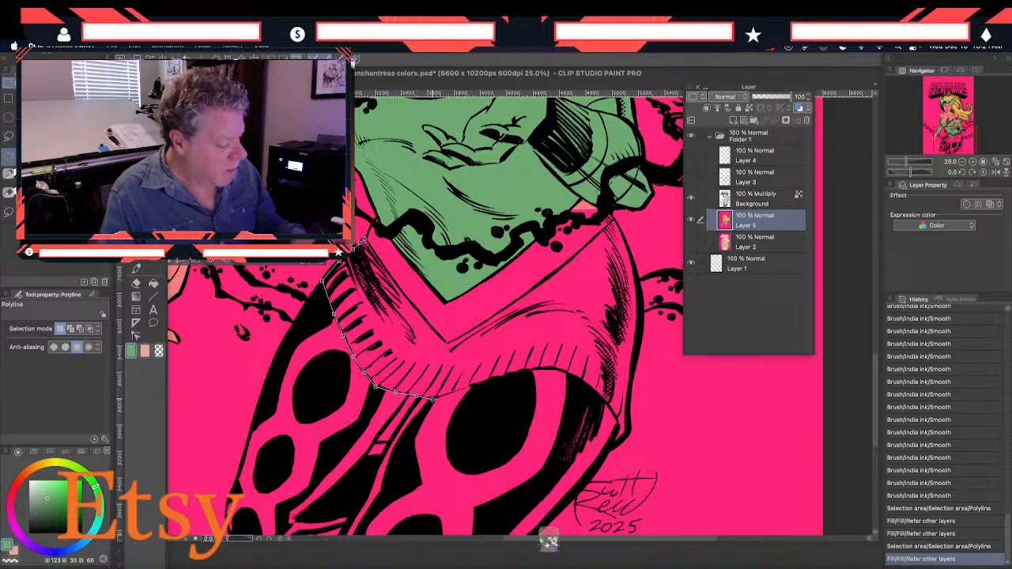
Continue the lower costume outline along the hem over the front thigh to the pointed corner at the far hip
click(471, 387)
click(512, 375)
click(542, 368)
click(560, 369)
click(582, 381)
click(609, 406)
click(628, 432)
Close the lower costume selection up the far hip and along the V-shaped waistline, and fill it with the costume green
click(629, 409)
click(632, 367)
click(640, 318)
click(637, 274)
click(629, 246)
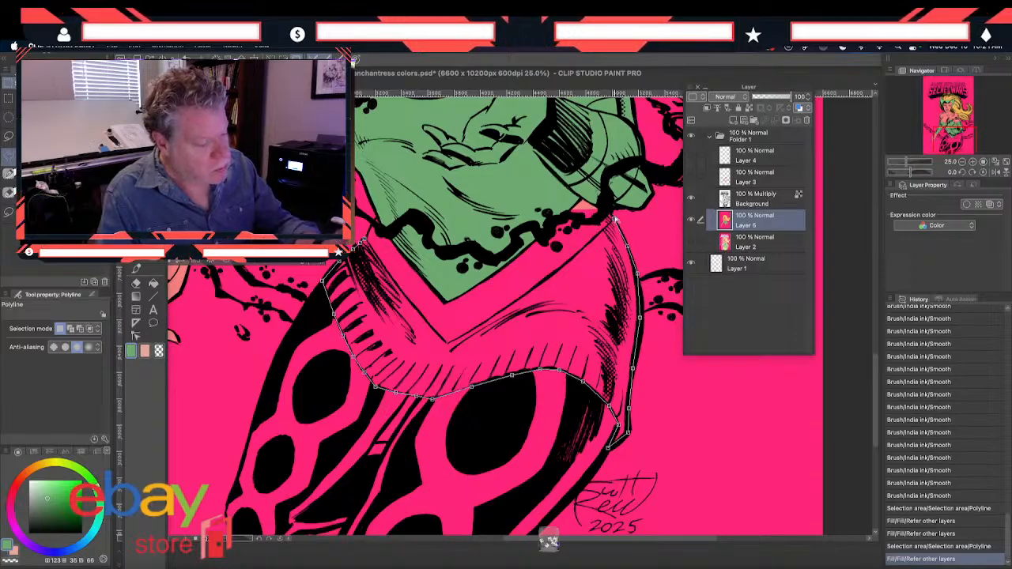
click(614, 221)
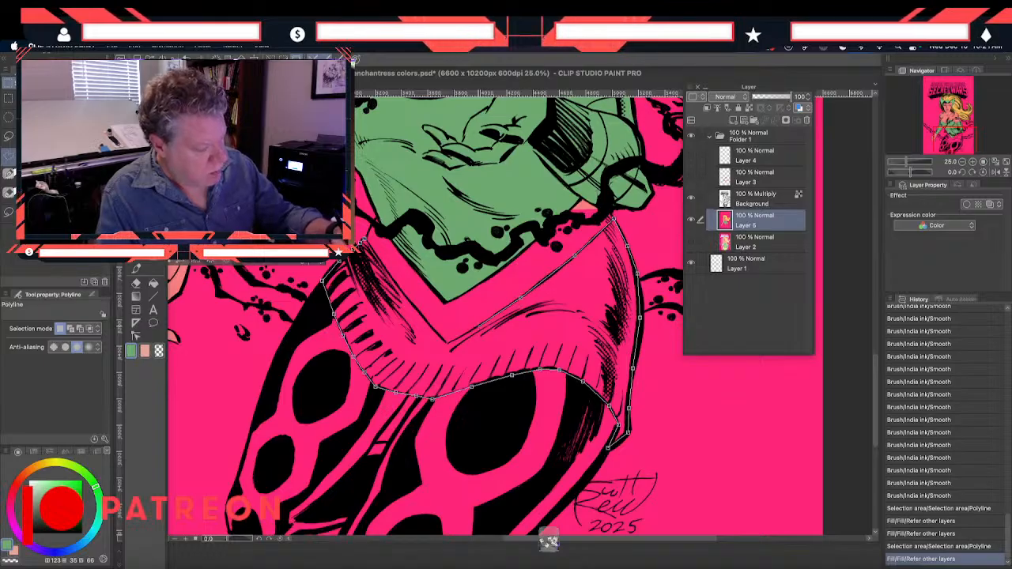
click(477, 328)
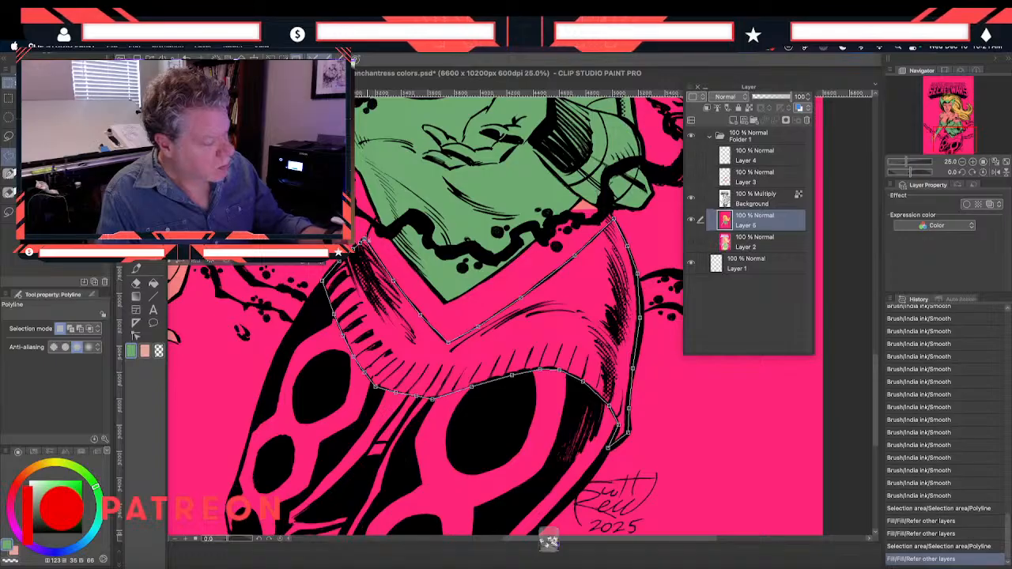
click(363, 240)
key(g)
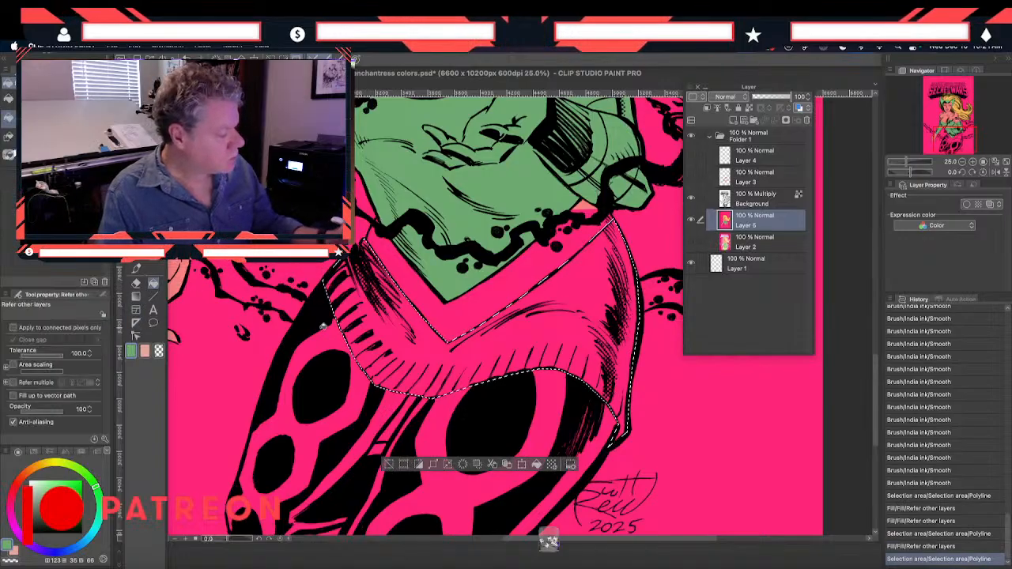
click(357, 319)
Make a loose Polyline selection around the V-shaped pink waistband, overlapping the green costume areas beside it
key(m)
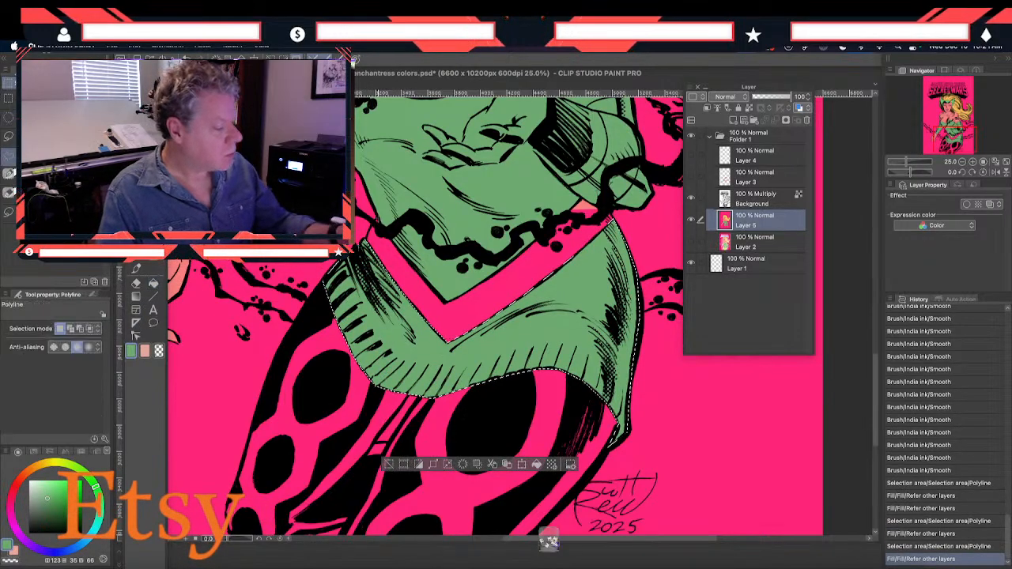
click(378, 212)
click(366, 236)
click(364, 246)
click(438, 355)
click(577, 309)
click(615, 220)
click(607, 207)
click(579, 196)
click(441, 278)
click(379, 212)
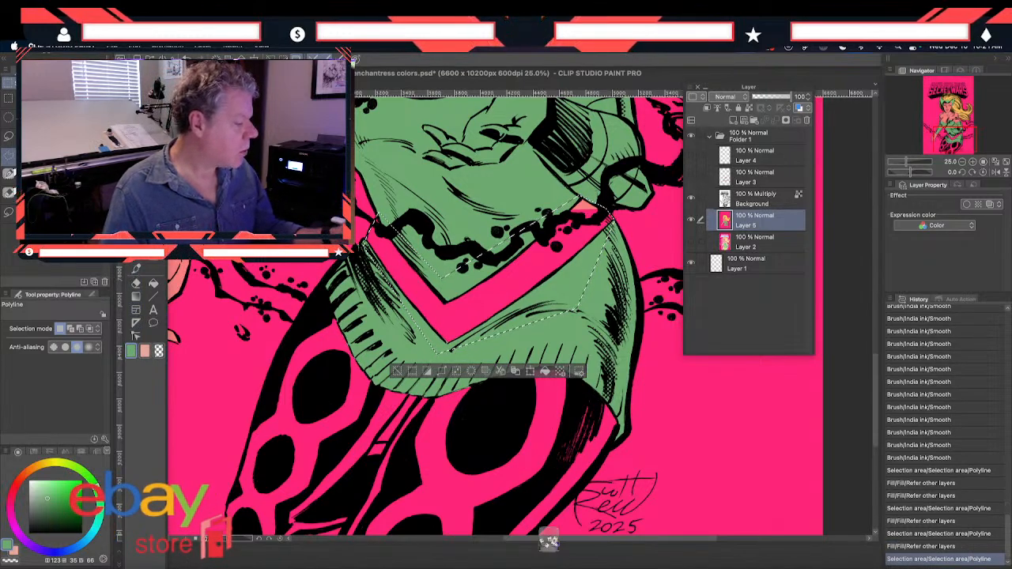
Sample the light yellow-green from the enchantress color study as the drawing color, H 77, S 40, V 94
key(i)
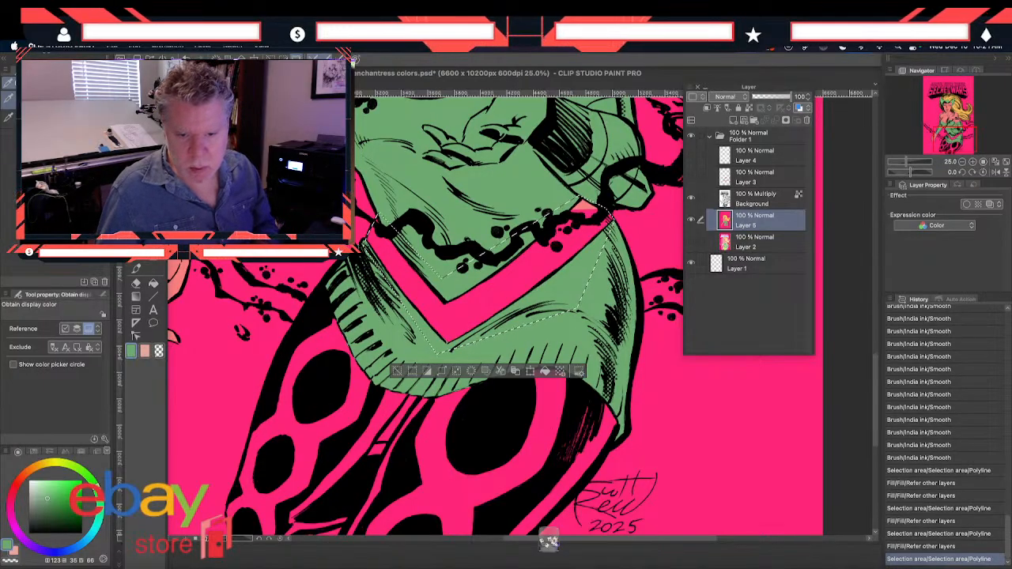
click(186, 151)
click(186, 150)
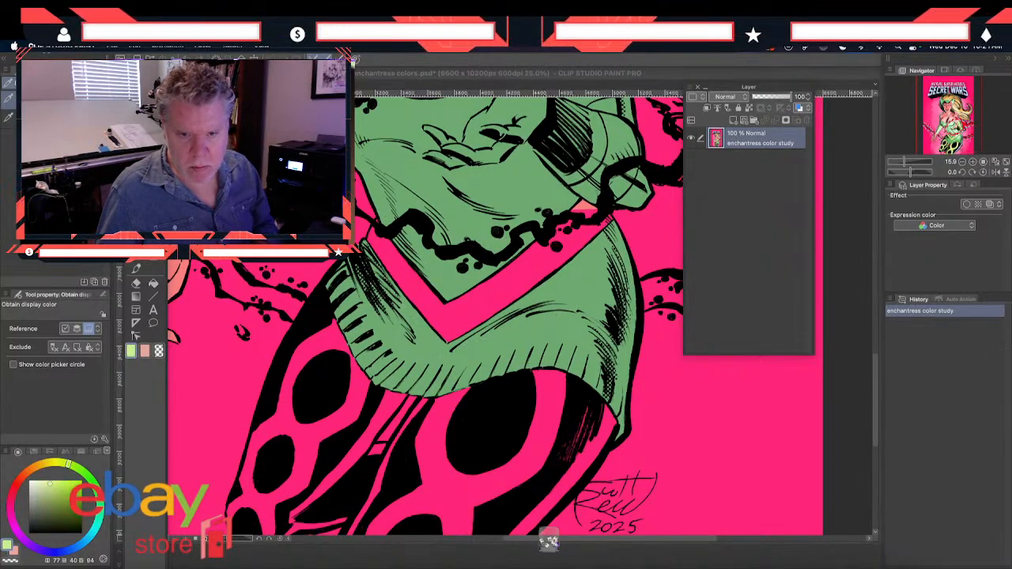
Try filling the loose waistband selection with the light yellow-green, and undo the fill
click(153, 284)
click(414, 290)
click(416, 291)
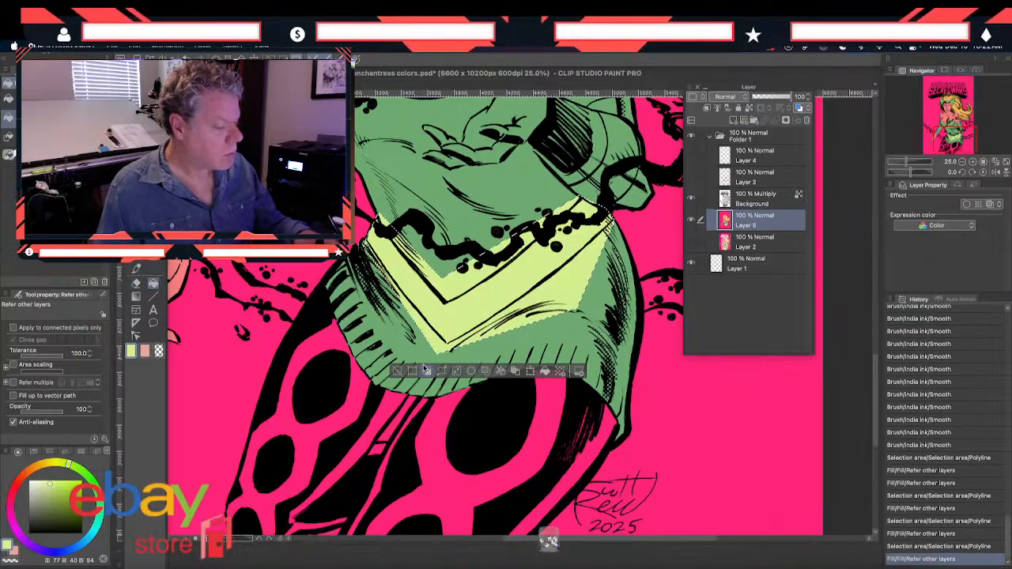
key(ctrl+z)
Reselect the V-shaped waistband closely along its edges with Polyline, fill it with the light yellow-green, and deselect
key(m)
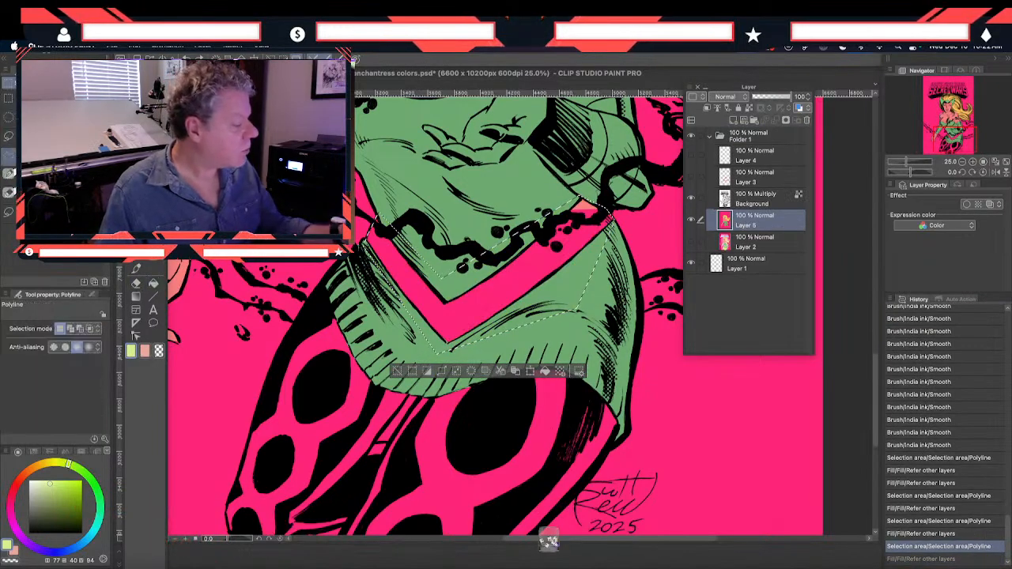
drag(368, 240, 367, 241)
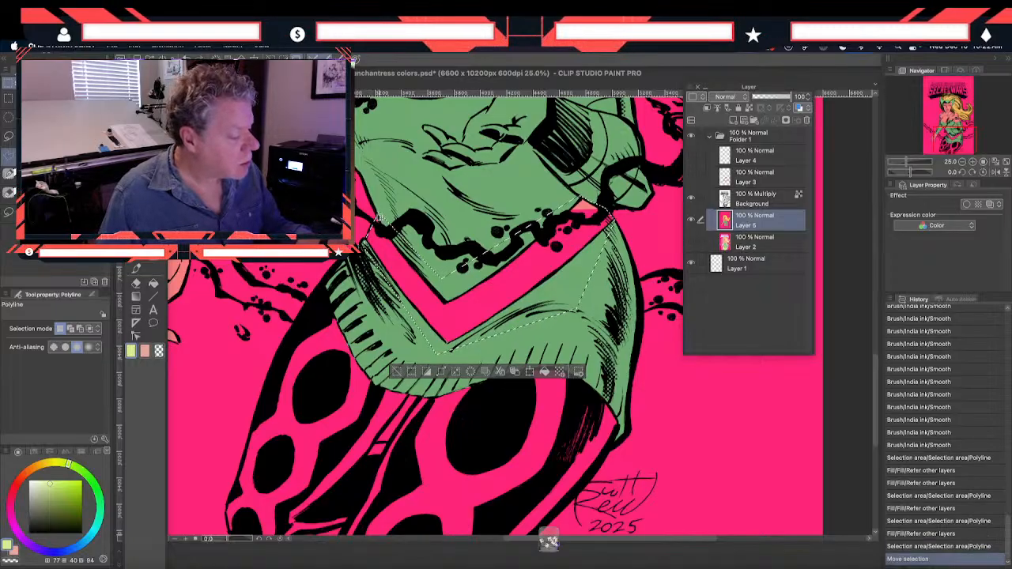
click(367, 239)
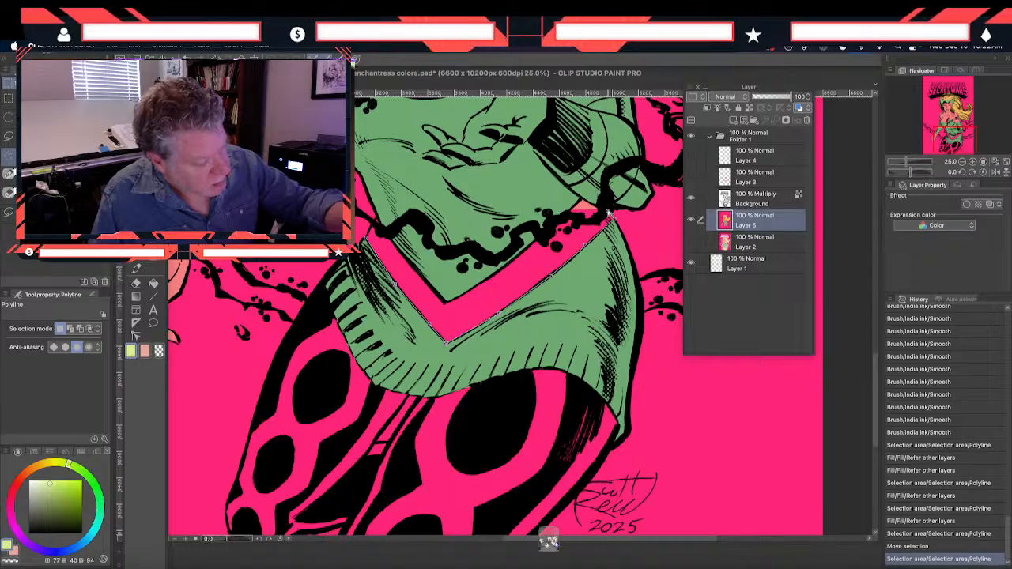
click(498, 271)
click(445, 302)
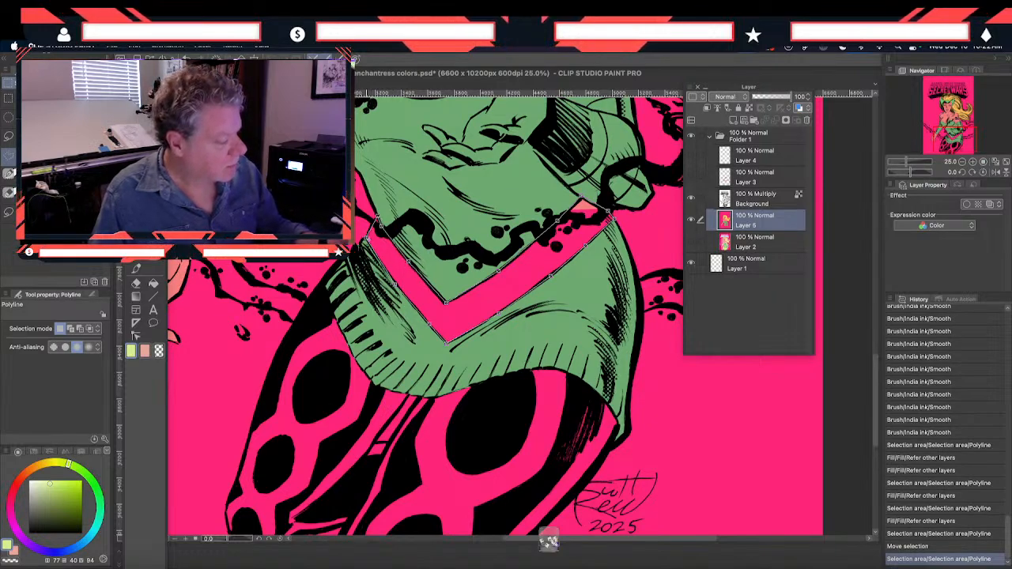
click(368, 238)
click(153, 283)
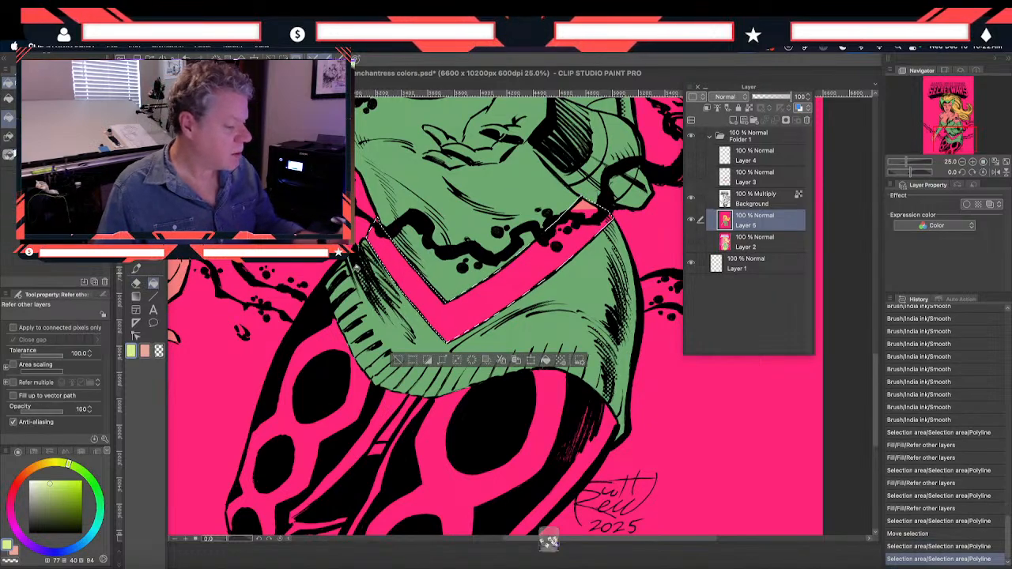
click(588, 200)
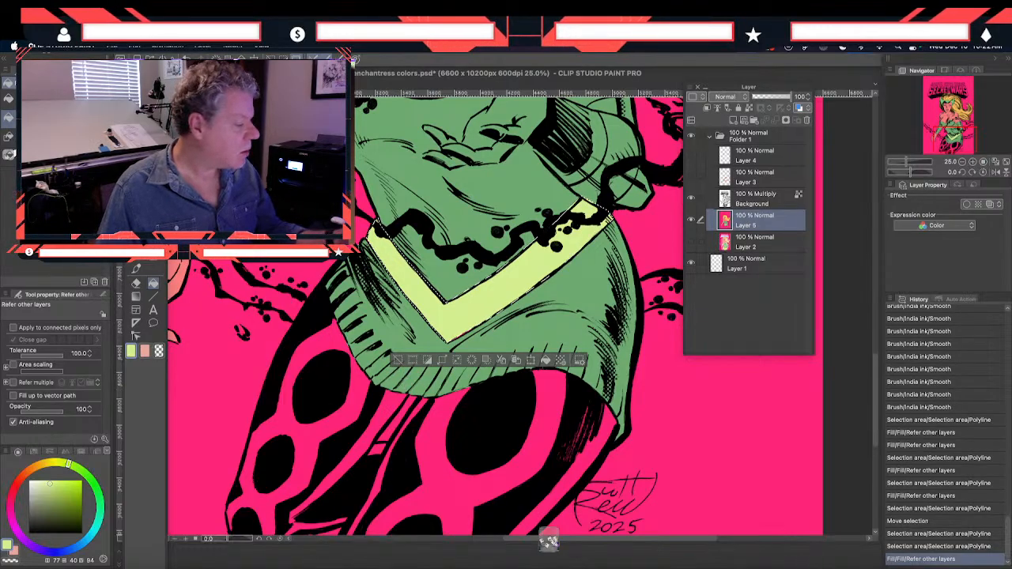
key(m)
key(super+d)
Outline the raised hand with a closed Polyline selection along the thumb, fingers, palm and wrist
drag(275, 246, 293, 345)
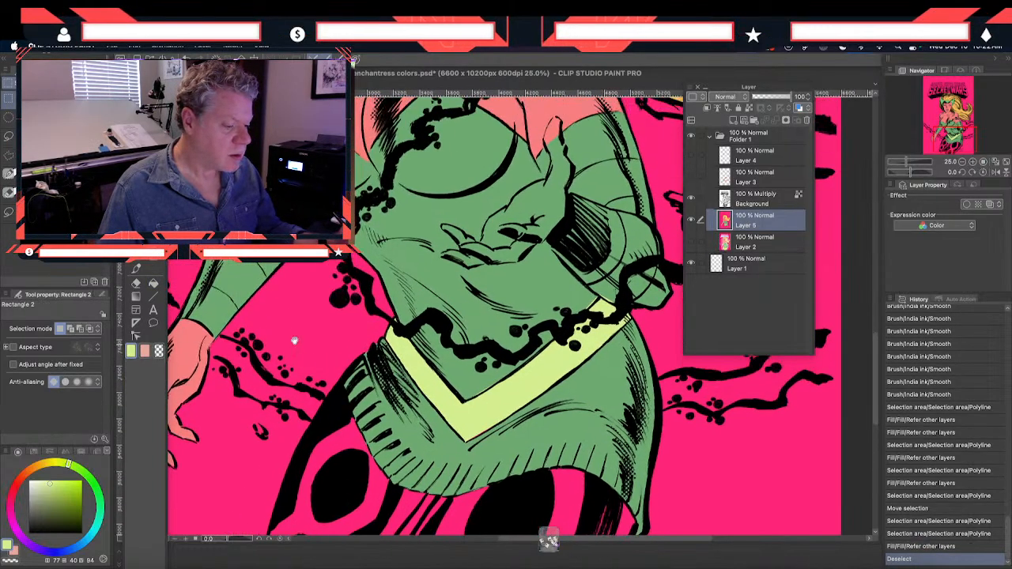
drag(282, 281, 294, 351)
drag(283, 243, 298, 346)
drag(240, 402, 209, 323)
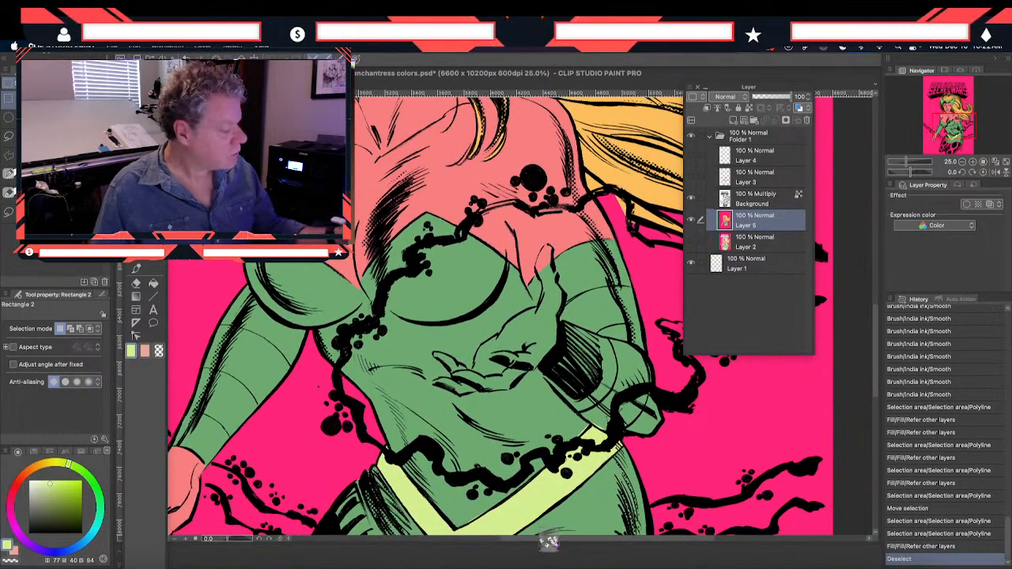
click(9, 155)
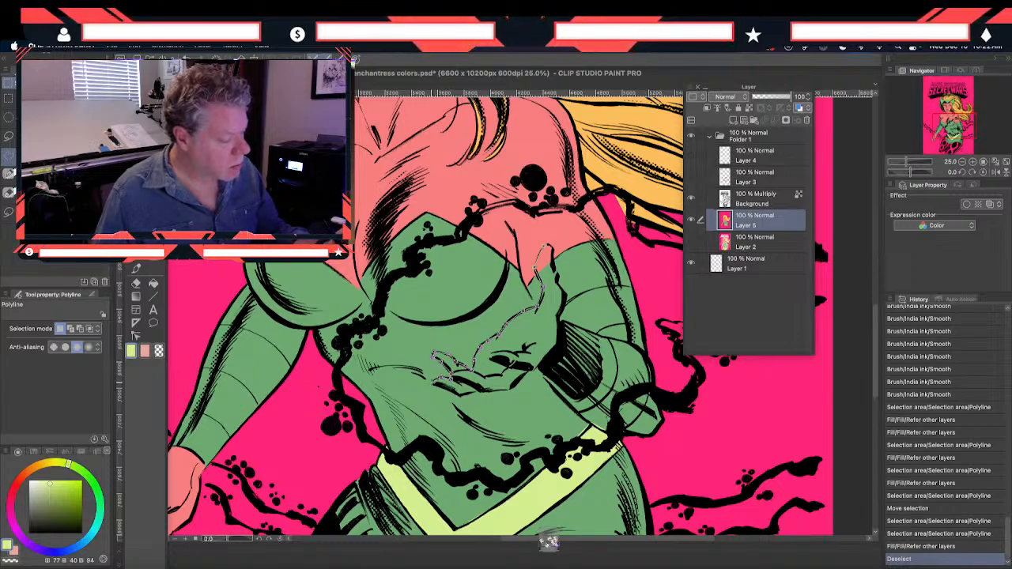
click(453, 389)
click(460, 396)
click(479, 391)
click(490, 391)
click(512, 389)
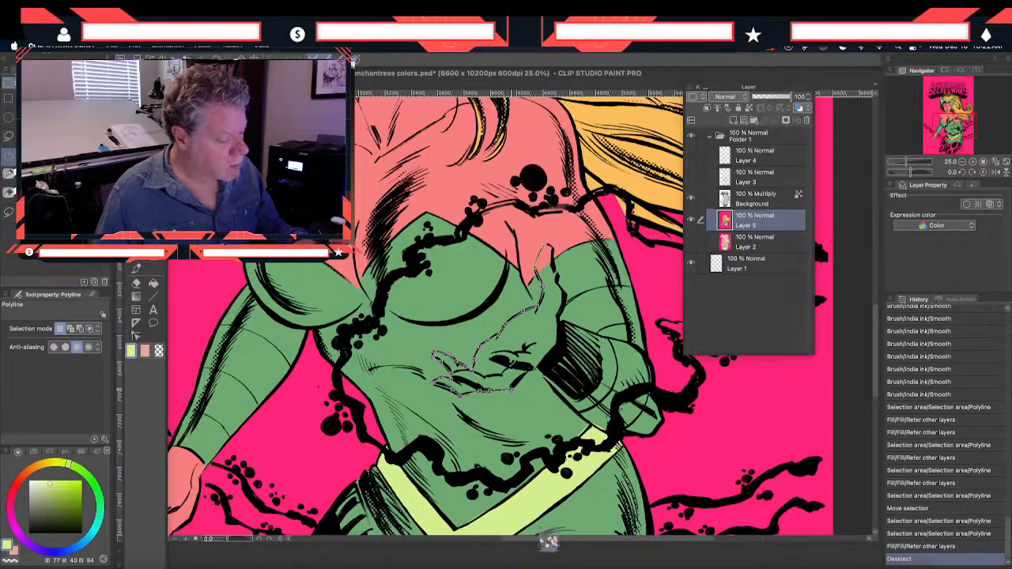
click(529, 372)
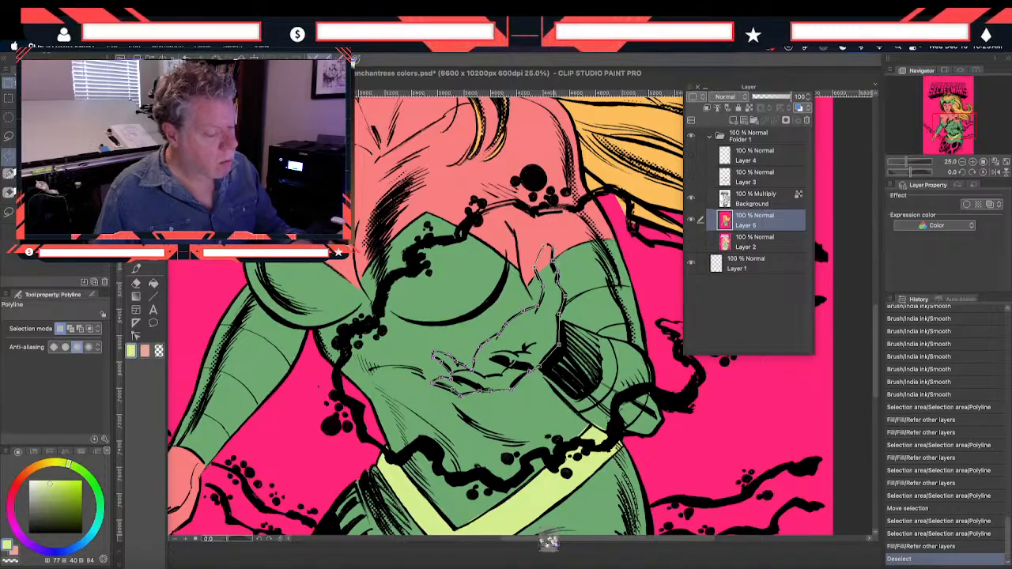
click(546, 248)
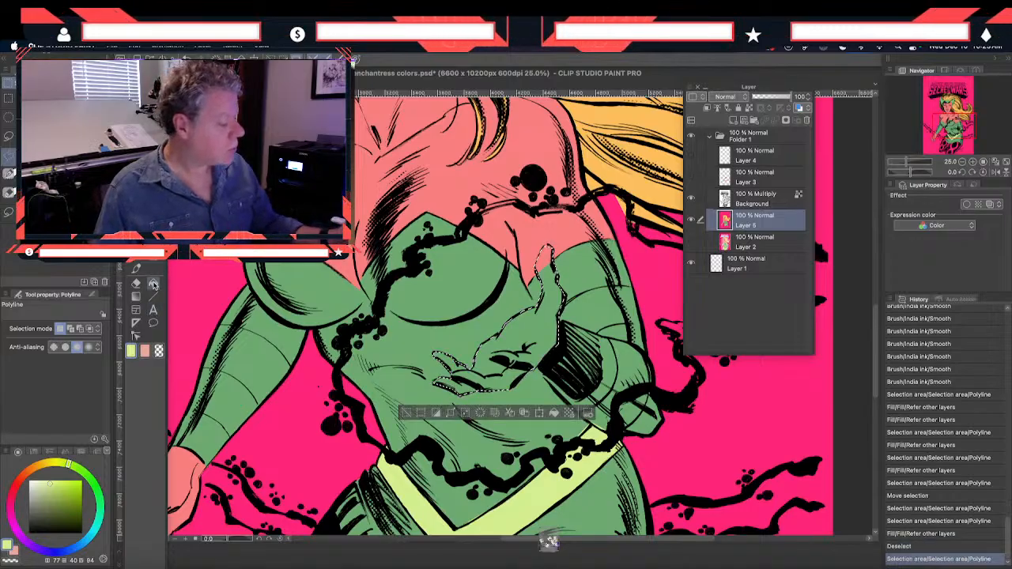
Try filling the selected raised hand with the stored peach color, H 9, S 33, V 91
click(145, 350)
click(153, 283)
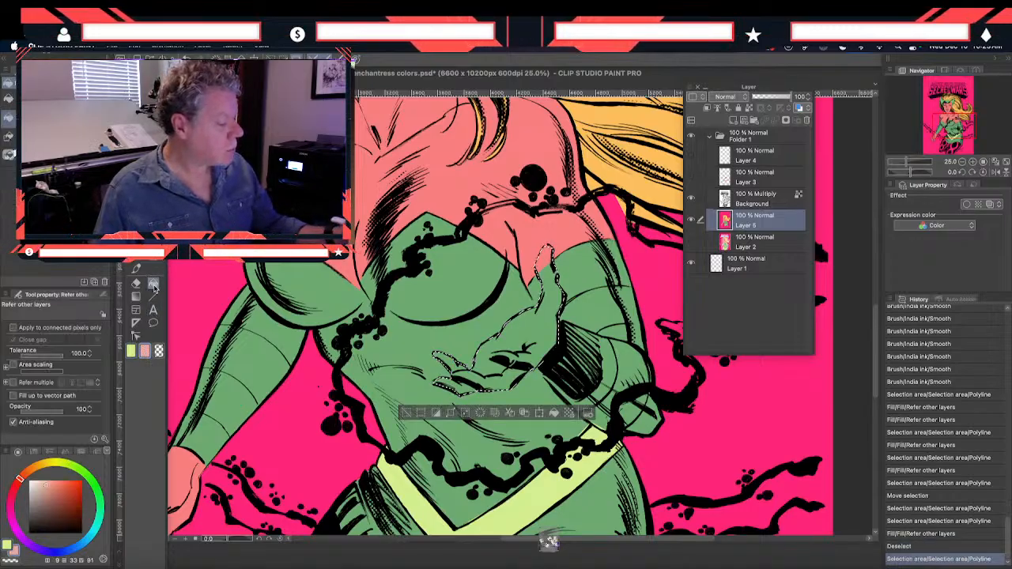
click(518, 334)
Sample the skin color from the lowered hand, H 359, S 49, V 97, and refill the selected raised hand with it
drag(255, 454, 286, 400)
drag(246, 341, 246, 385)
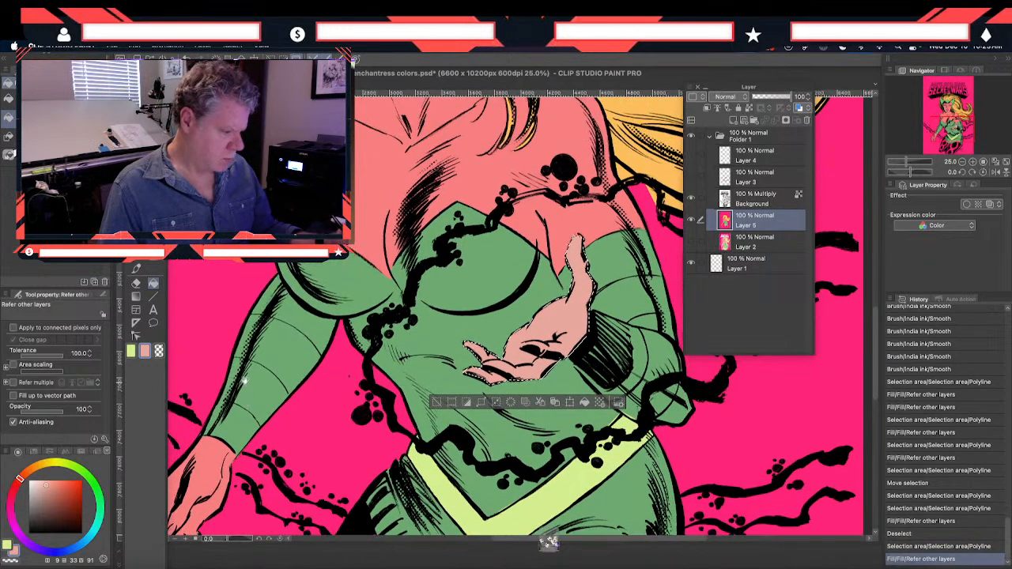
alt+click(213, 461)
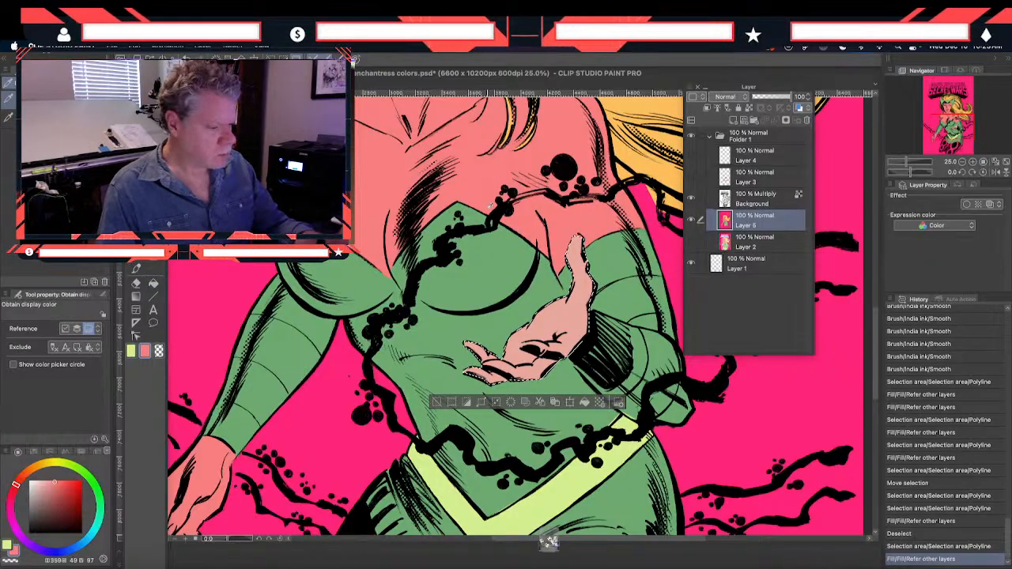
click(553, 365)
Outline both legs below the green skirt with a closed Polyline selection, following the thighs, knee, canvas edge and skirt hem
drag(277, 502, 326, 225)
drag(315, 325, 240, 327)
key(m)
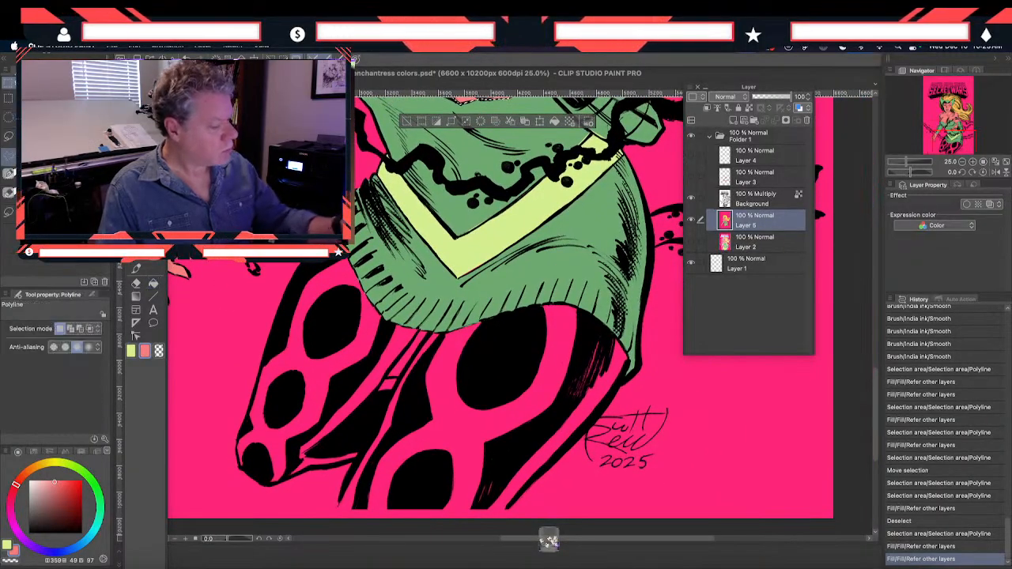
click(293, 279)
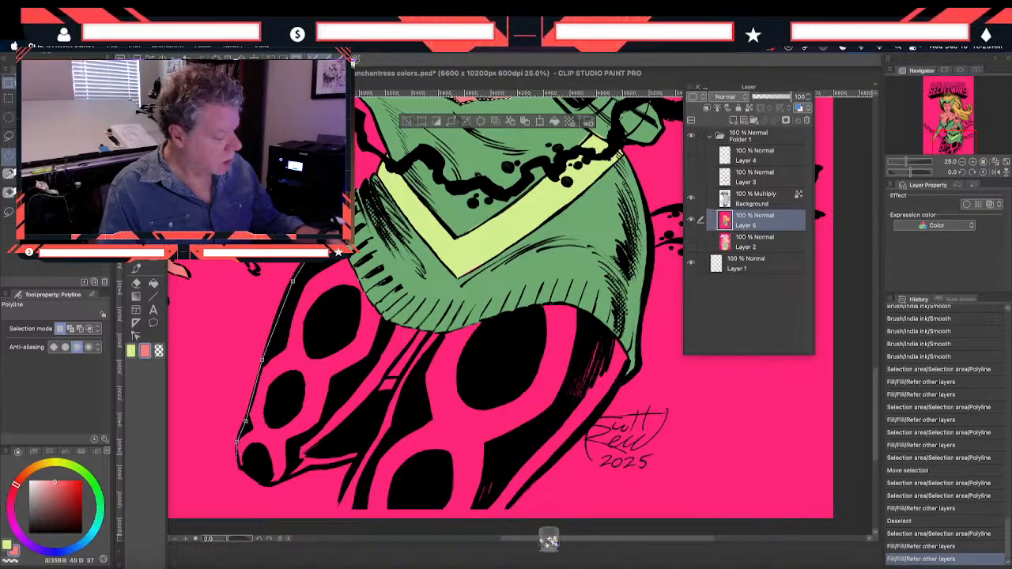
click(239, 466)
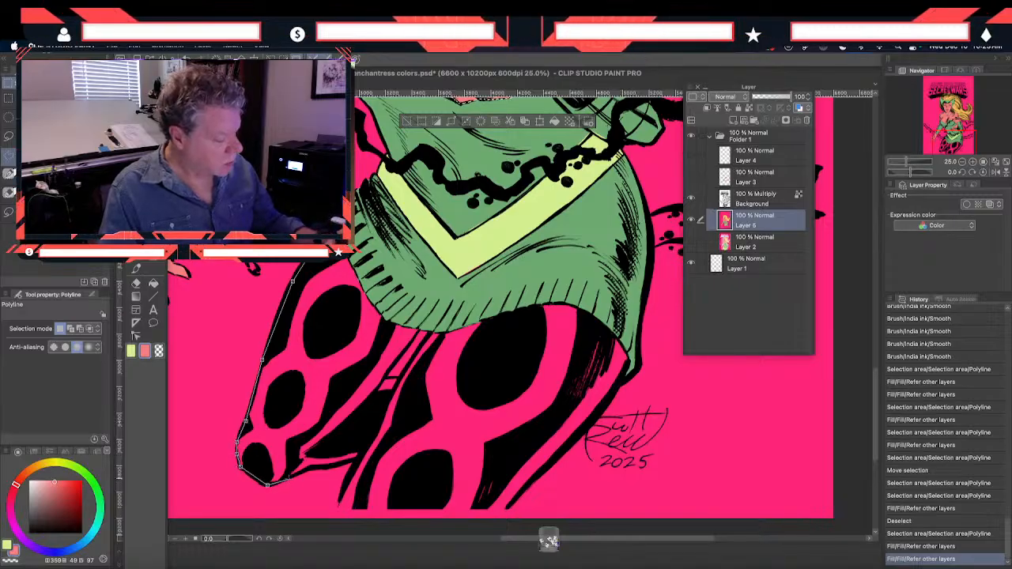
click(357, 458)
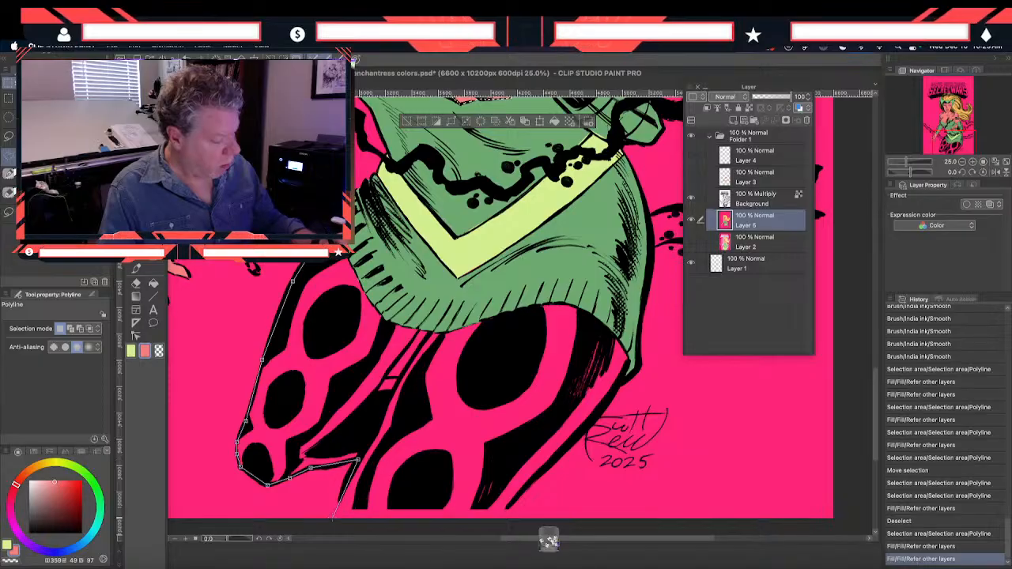
click(334, 520)
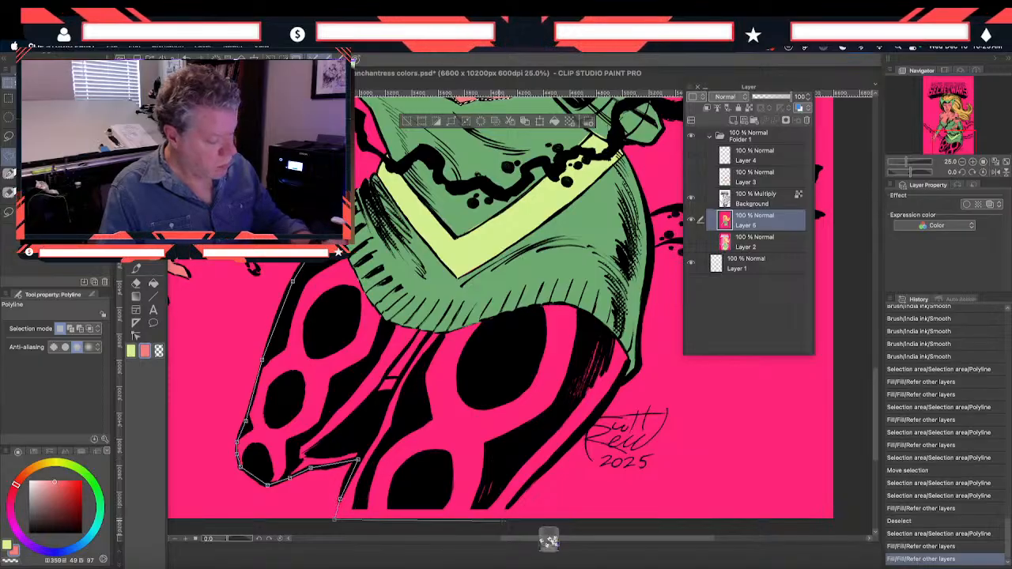
click(520, 492)
click(580, 437)
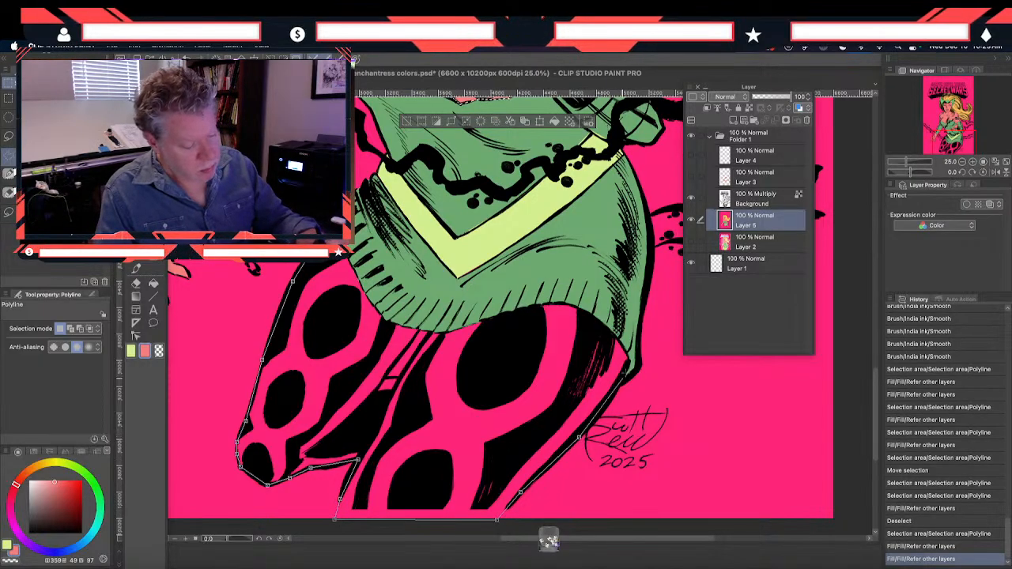
click(576, 306)
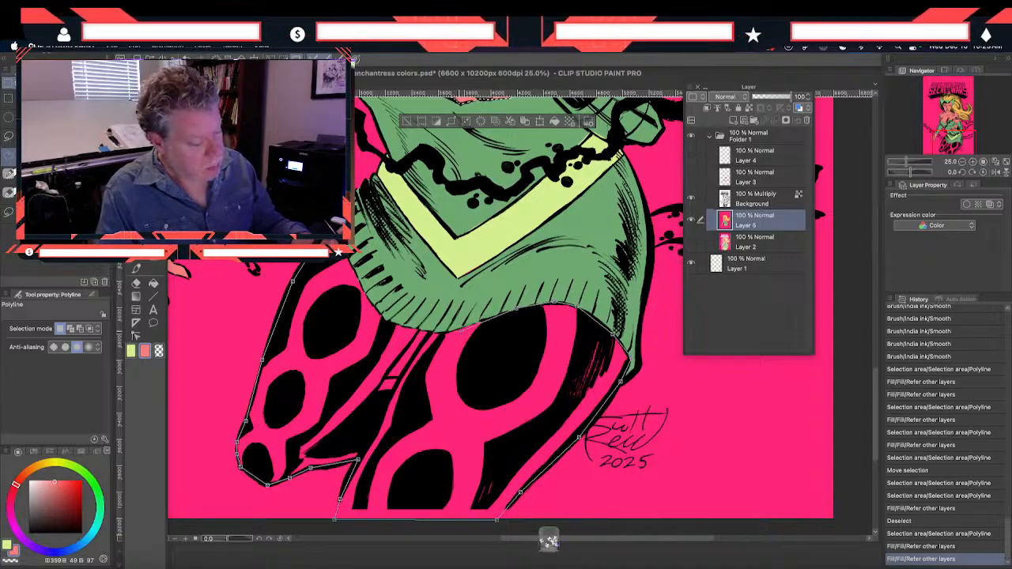
click(431, 332)
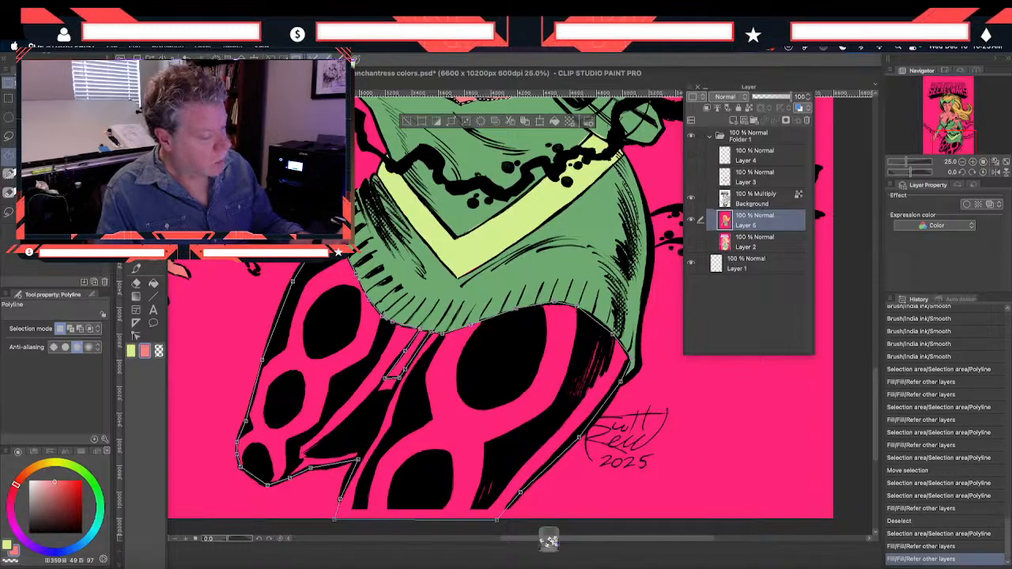
key(Return)
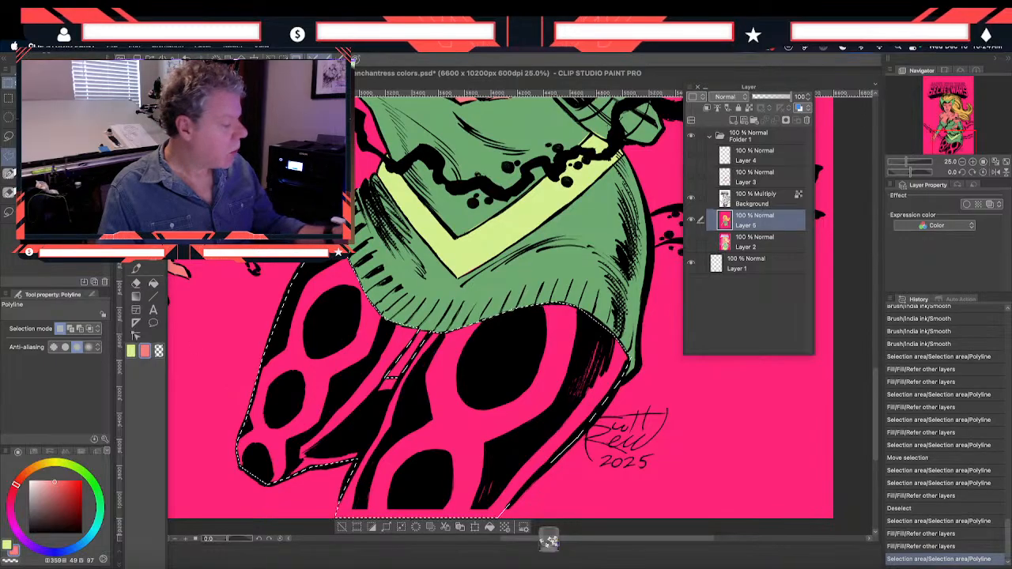
Fill the selected legs with the light yellow-green, H 77, S 40, V 94, and deselect
click(132, 352)
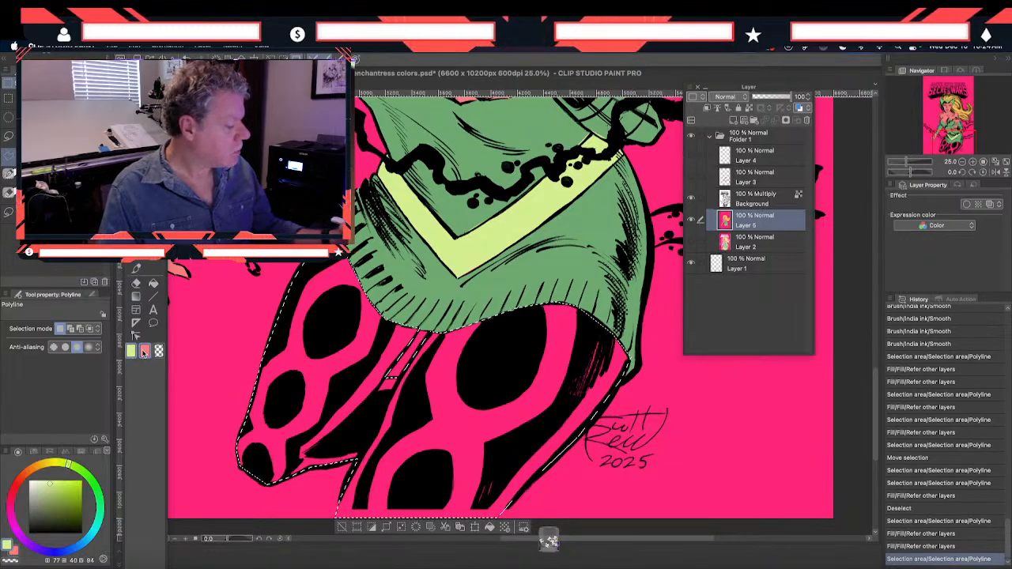
click(152, 285)
click(305, 364)
drag(257, 103, 272, 306)
mouse_move(257, 219)
mouse_down()
mouse_move(260, 327)
mouse_move(286, 460)
mouse_up()
drag(259, 118, 258, 196)
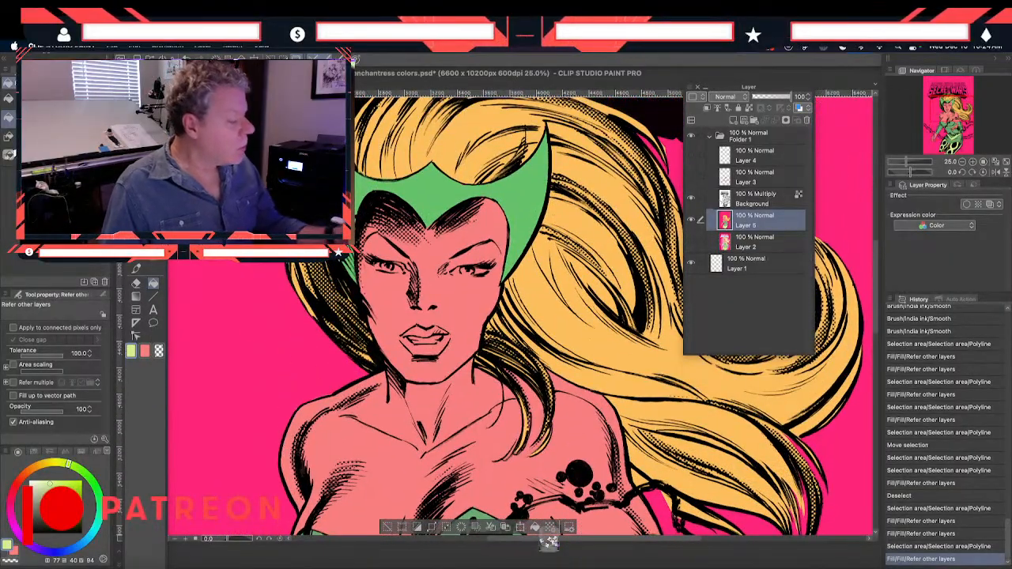
key(m)
key(super+d)
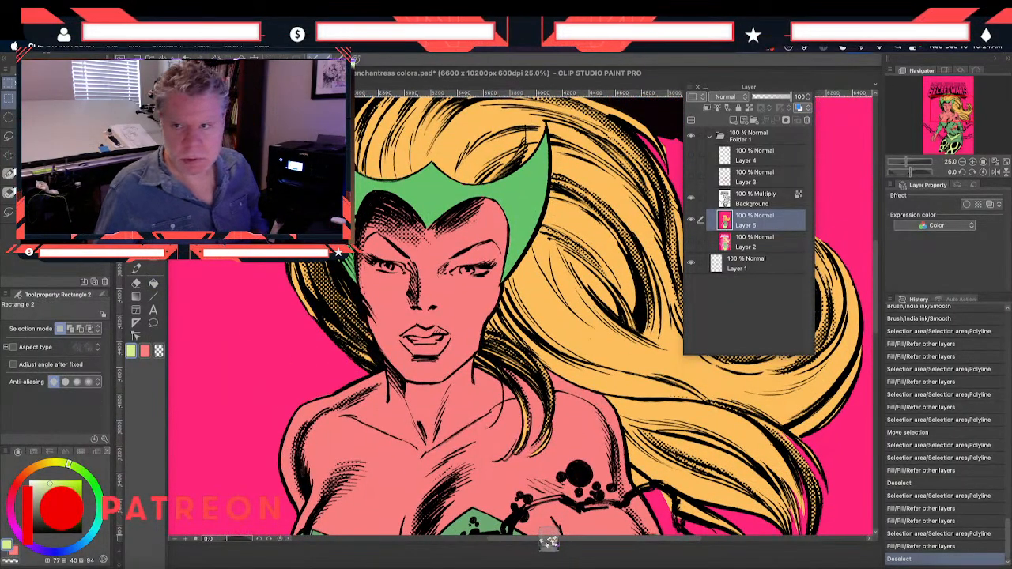
Sample the pink from the enchantress color study as the drawing color, H 352, S 63, V 99, and return to the cover document
key(i)
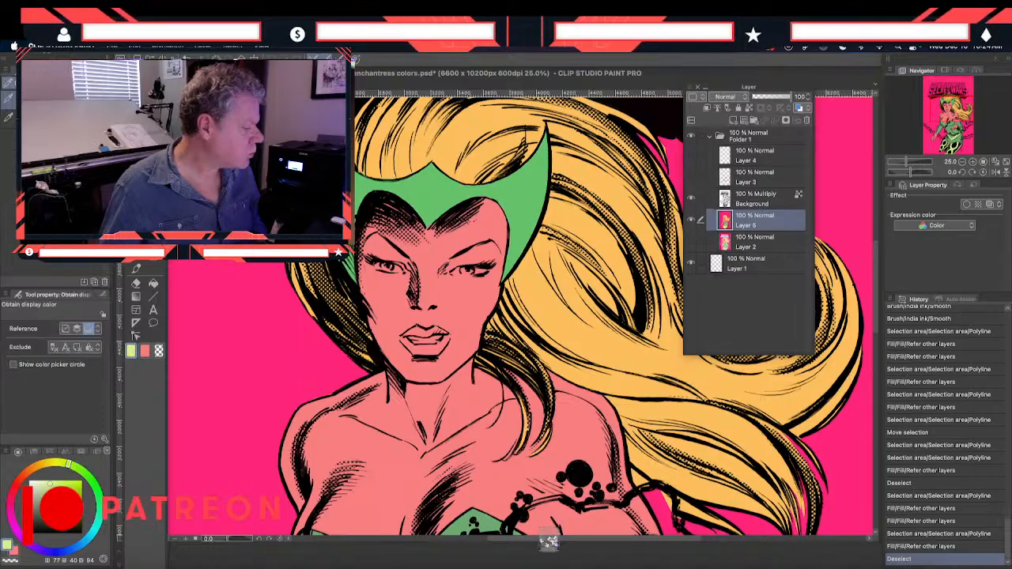
click(261, 158)
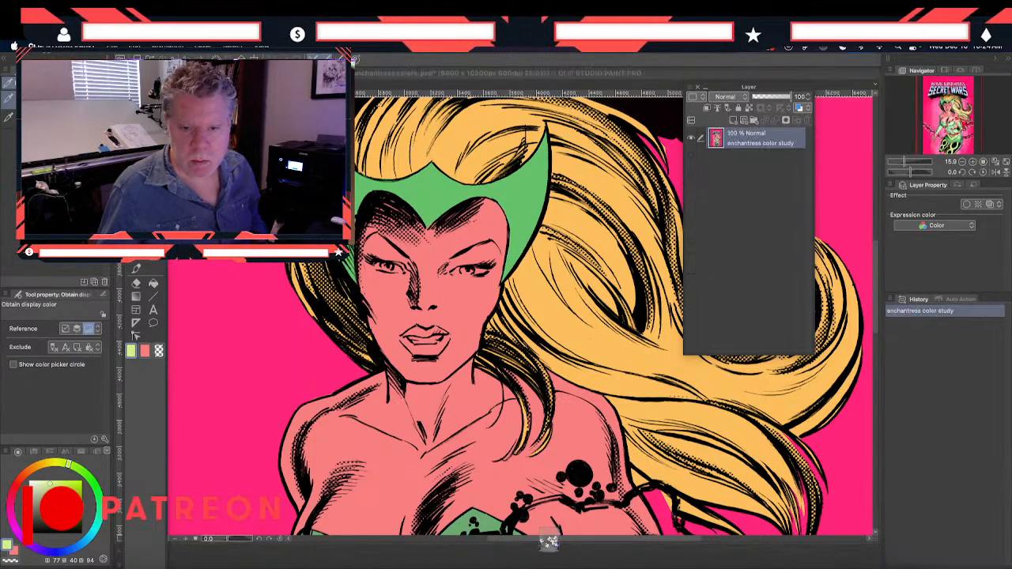
click(261, 158)
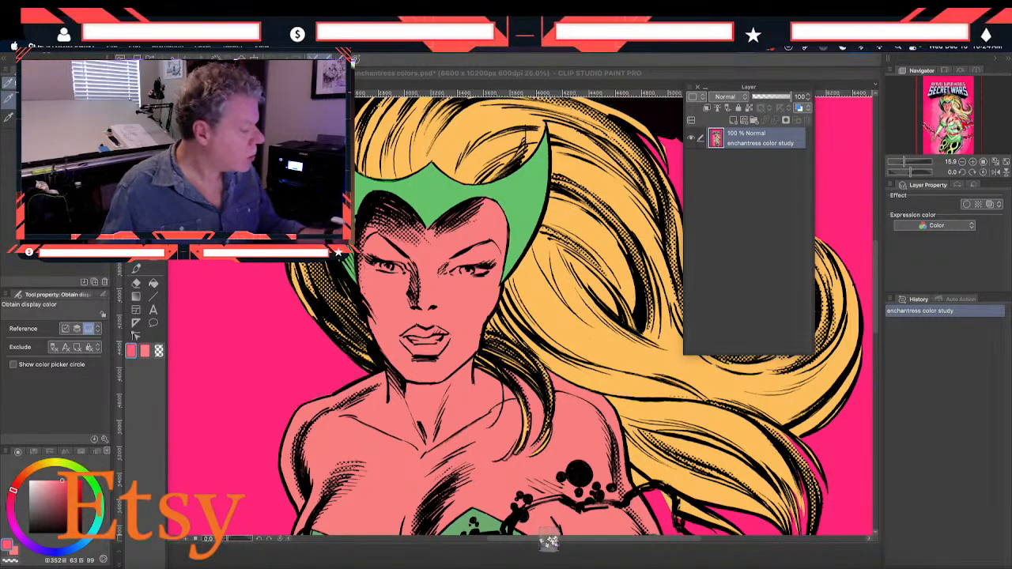
key(m)
click(506, 316)
click(506, 316)
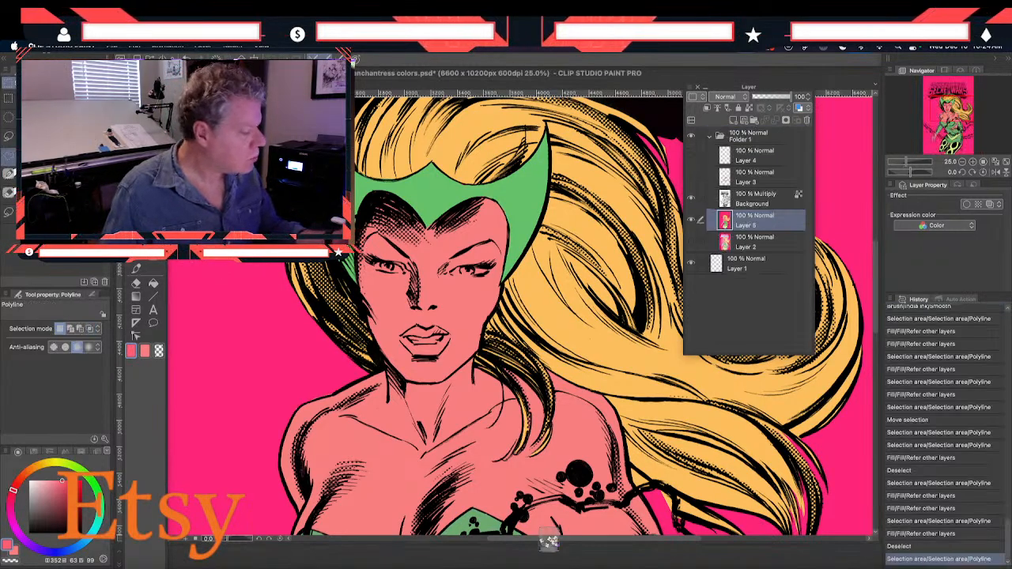
Paint the upper and lower lips pink on Layer 5 with the Smooth India ink brush at size 70
click(139, 283)
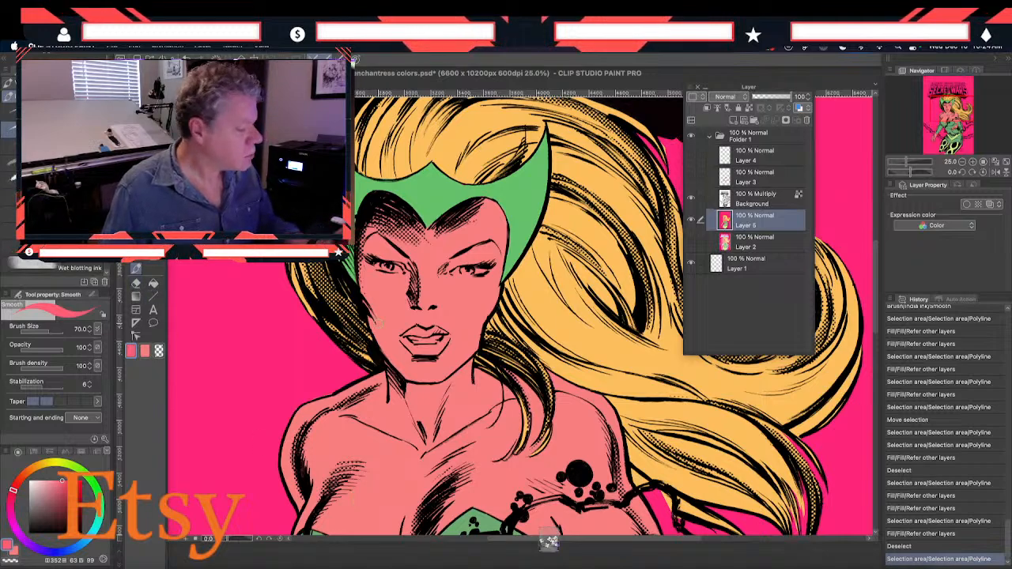
mouse_move(406, 343)
mouse_down()
mouse_move(432, 349)
mouse_move(417, 356)
mouse_move(435, 350)
mouse_move(447, 336)
mouse_move(429, 333)
mouse_up()
mouse_move(425, 332)
mouse_down()
mouse_move(402, 338)
mouse_move(419, 347)
mouse_up()
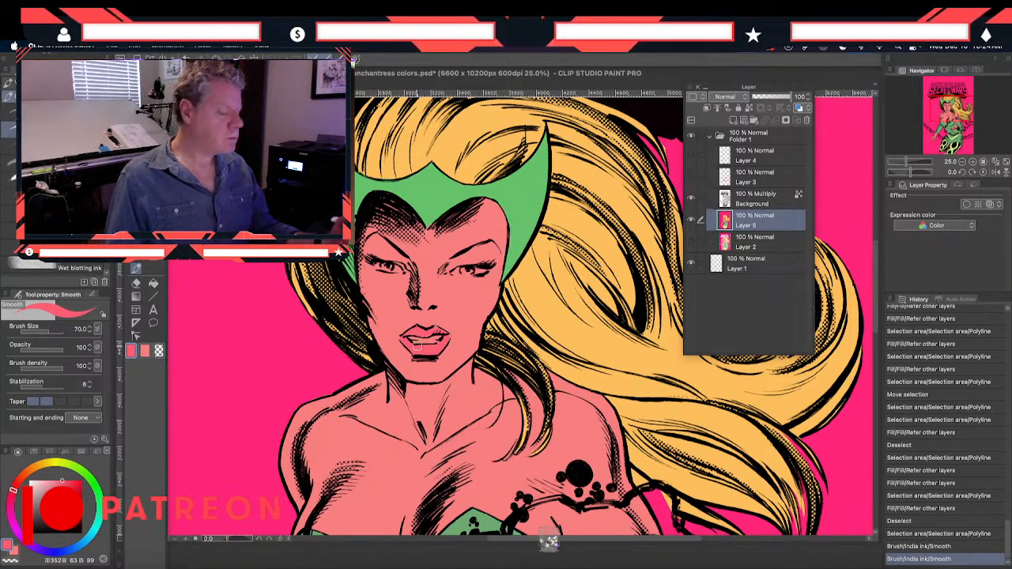
Outline the eye and eyebrow nearest the flowing hair with a Polyline selection on the Background line-art layer
click(738, 204)
key(m)
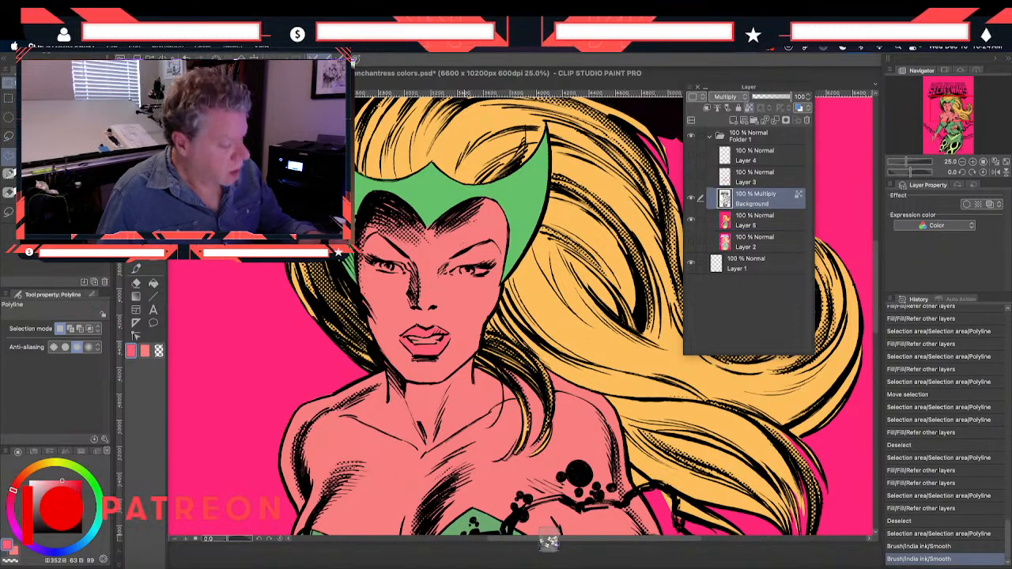
click(434, 284)
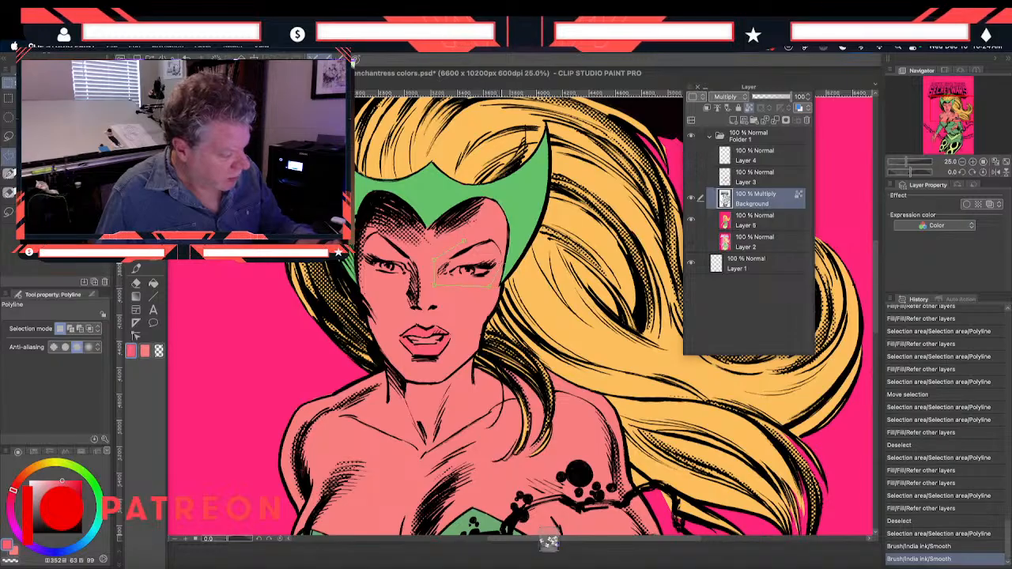
double_click(463, 242)
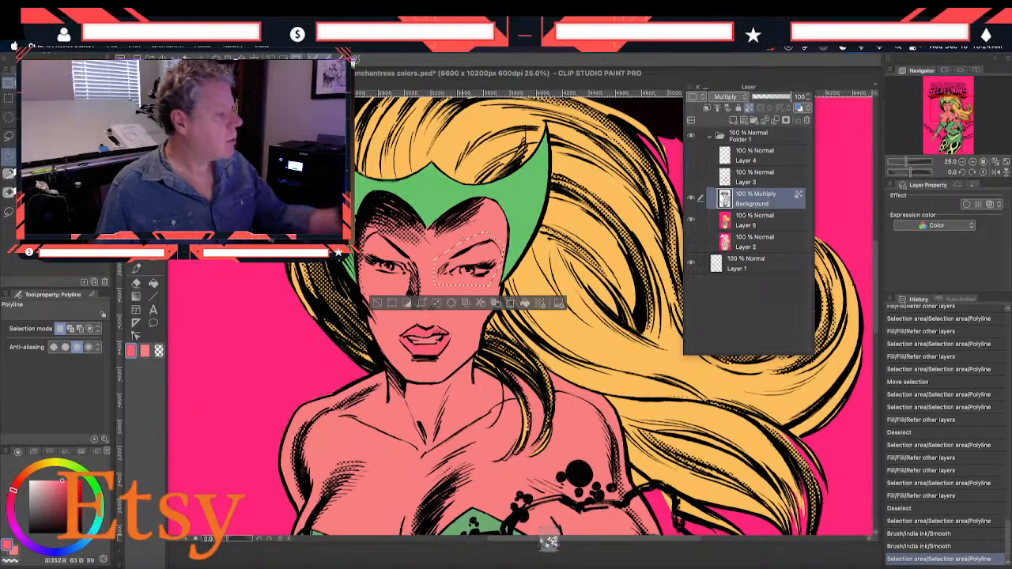
Convert the Background line-art layer to a raster layer named Background 2 with Color expression and Multiply blending
click(200, 45)
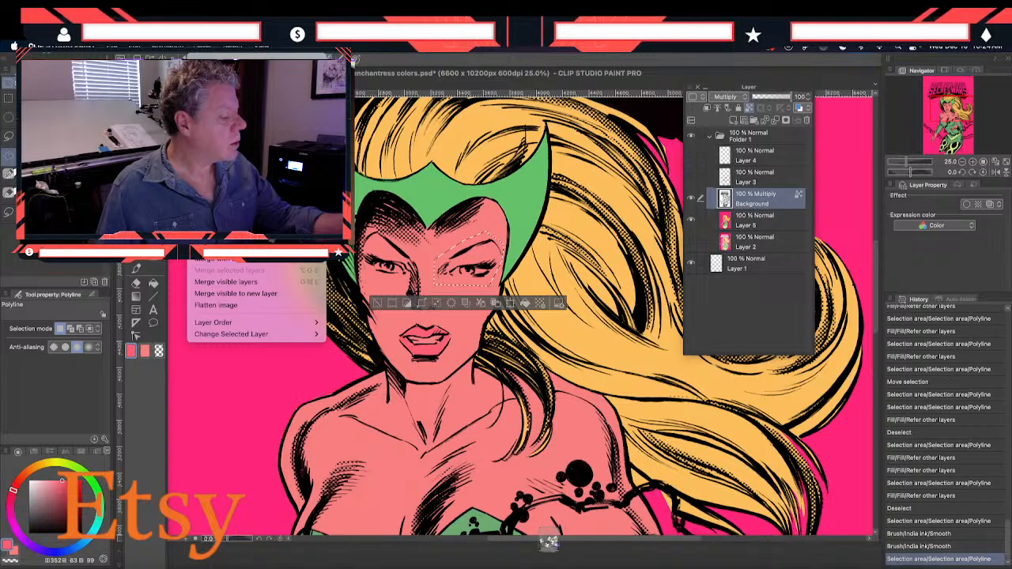
key(Escape)
click(200, 49)
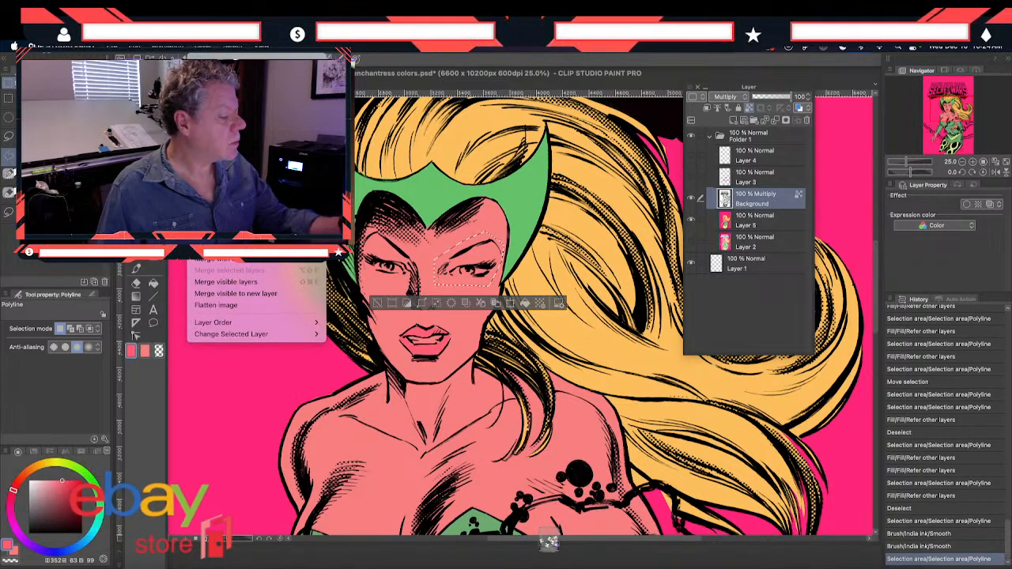
mouse_move(237, 184)
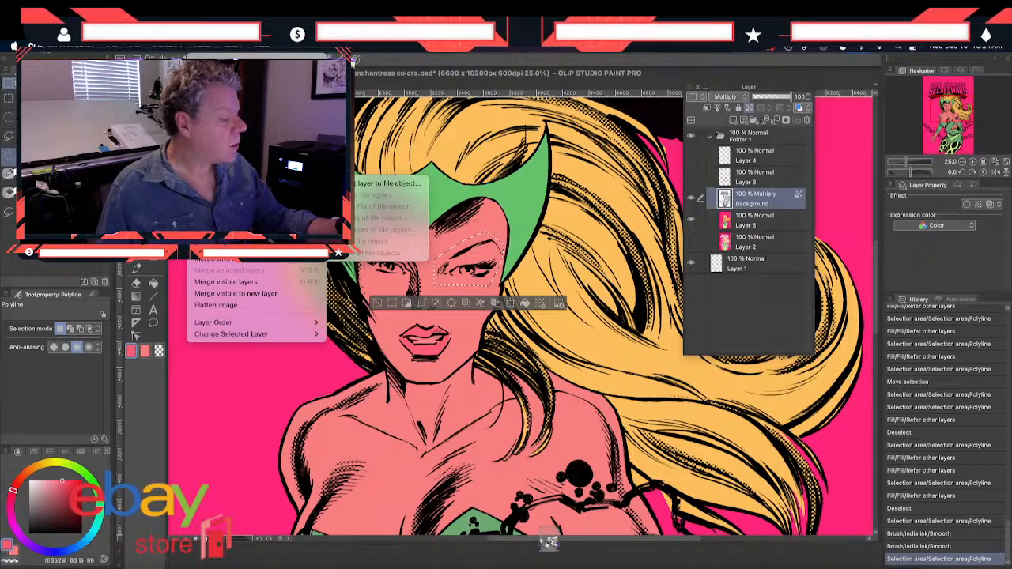
click(221, 208)
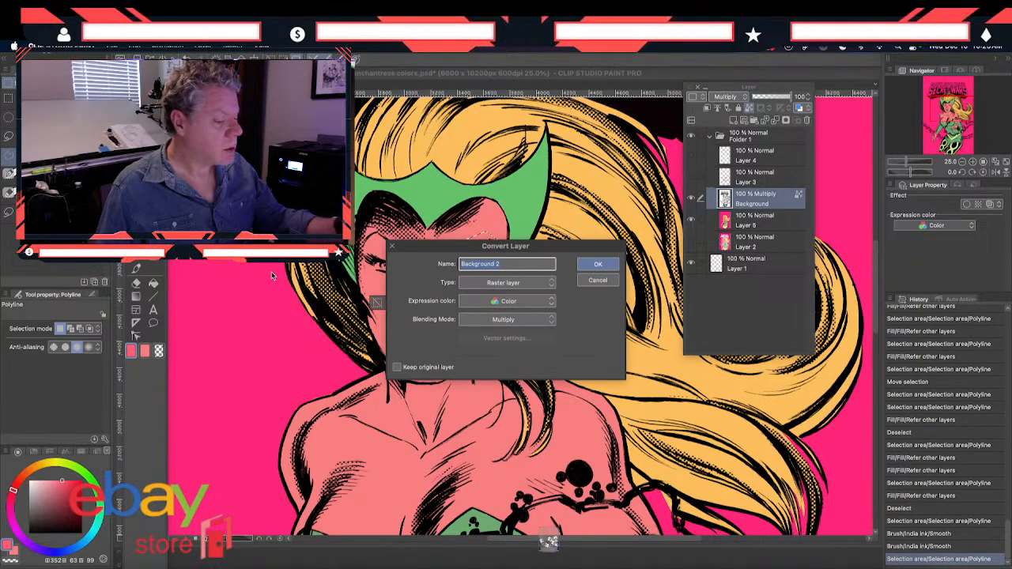
click(597, 263)
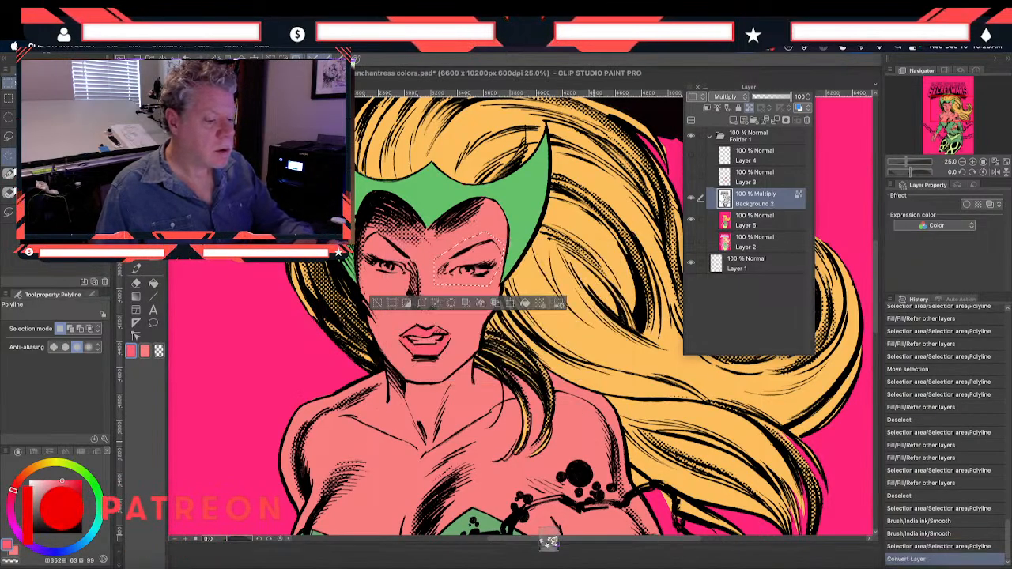
Cut the selected eye and eyebrow from Background 2, paste them onto their own layer, and deselect
key(super+x)
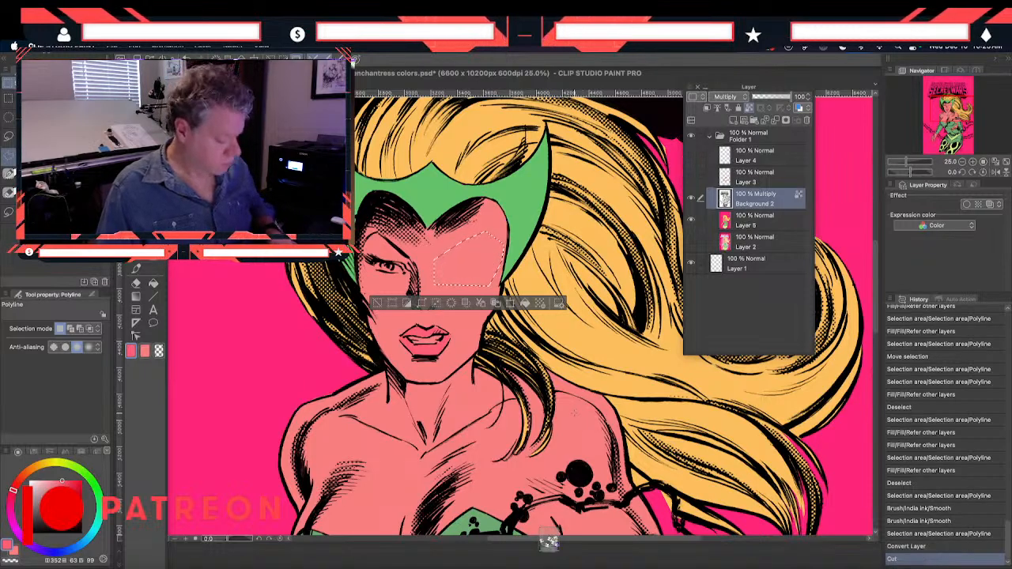
key(super+v)
key(m)
key(super+d)
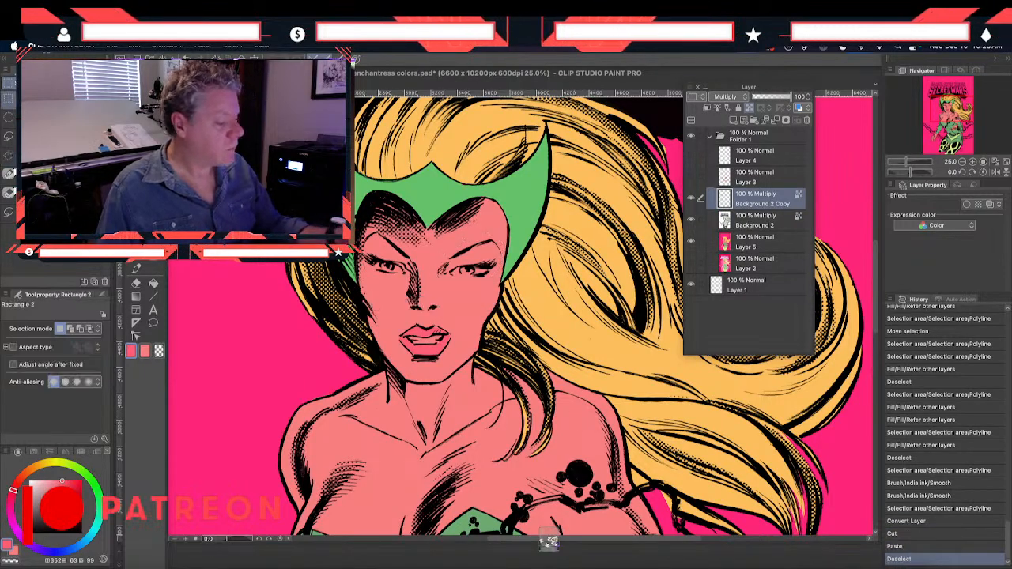
Nudge the pasted eye and eyebrow layer slightly to refine the eye's placement on the face
key(k)
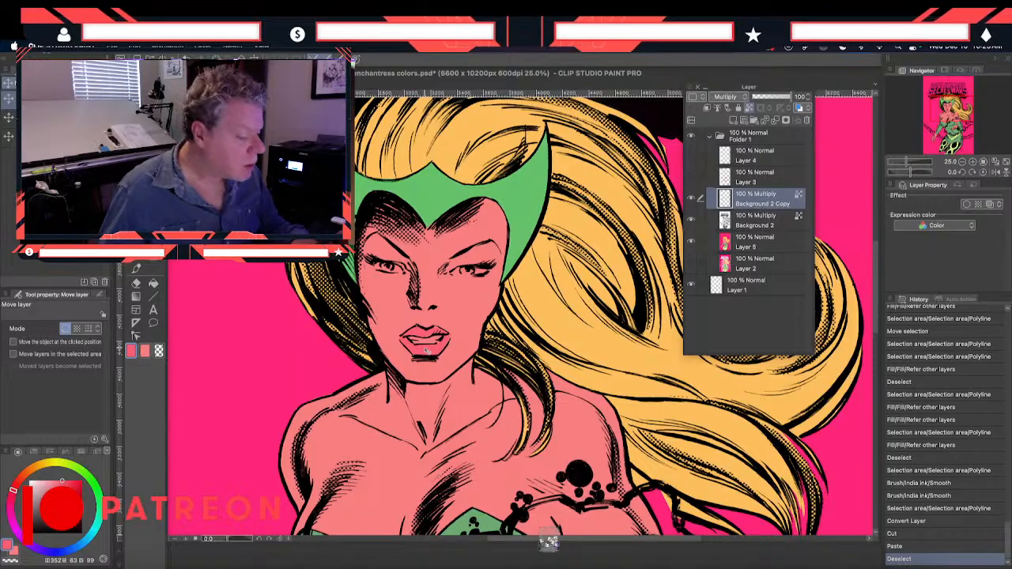
drag(425, 352, 420, 364)
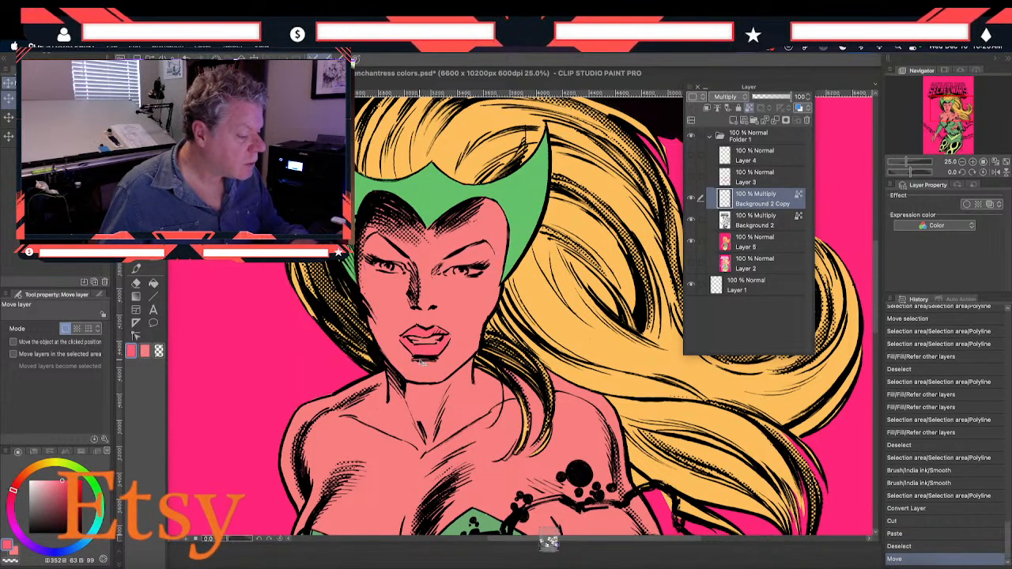
drag(403, 399, 401, 403)
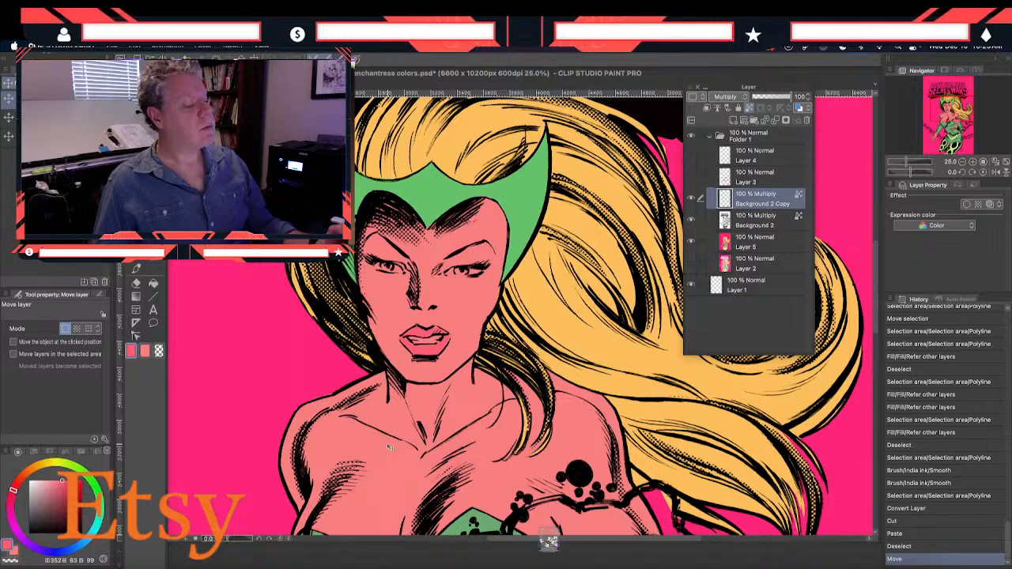
Outline the other eye, its eyebrow and the nose with a Polyline selection on the Background 2 layer
key(m)
click(756, 220)
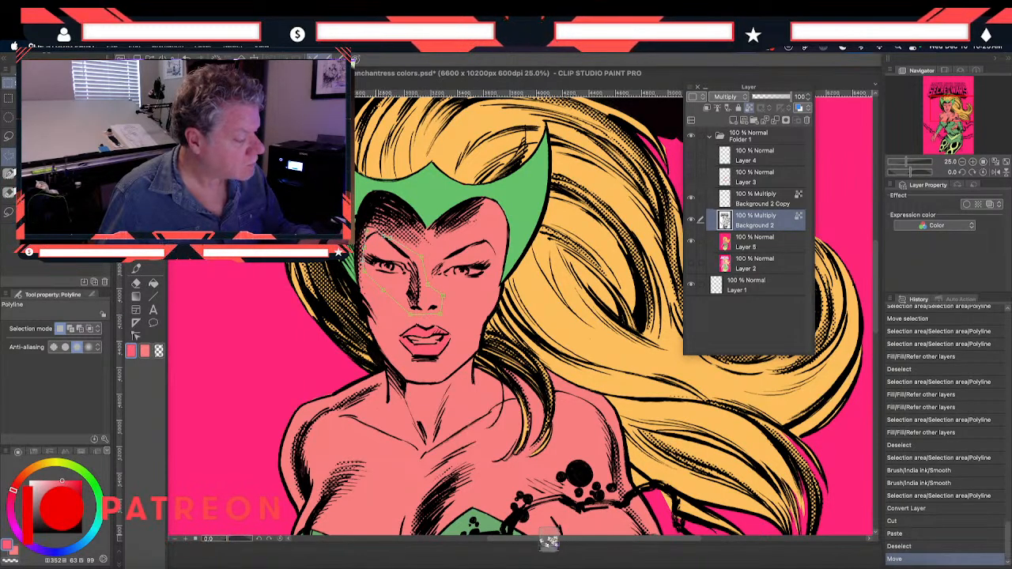
double_click(433, 294)
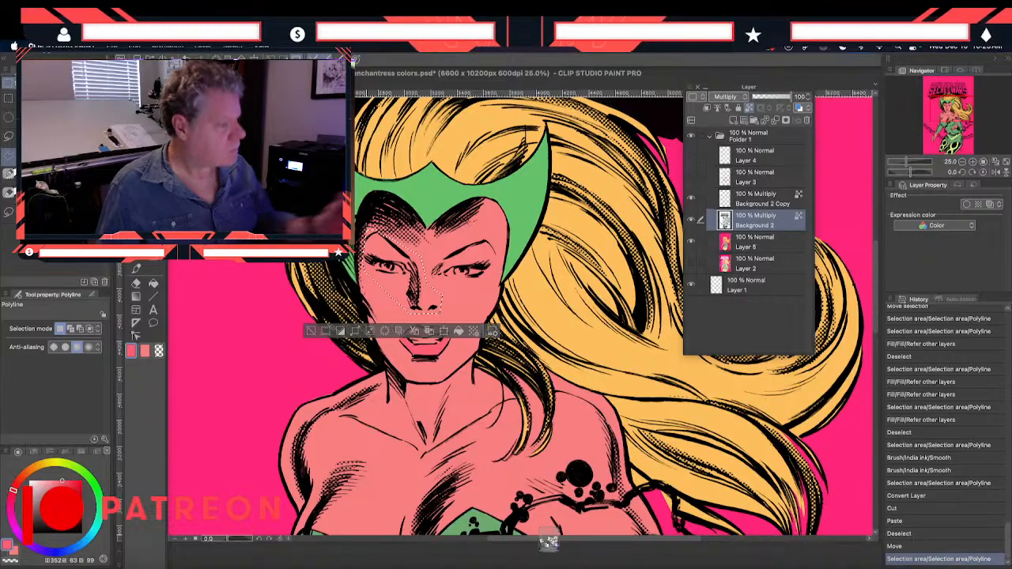
Convert the Background 2 line-art layer to a raster layer named Background 2 2 with Color expression and Multiply blending
click(199, 49)
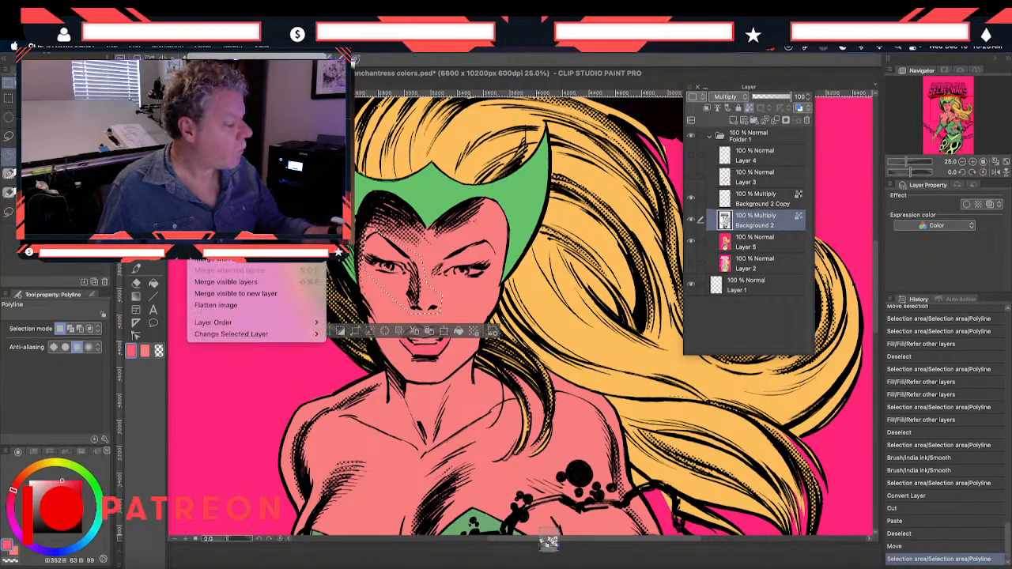
click(230, 168)
click(597, 267)
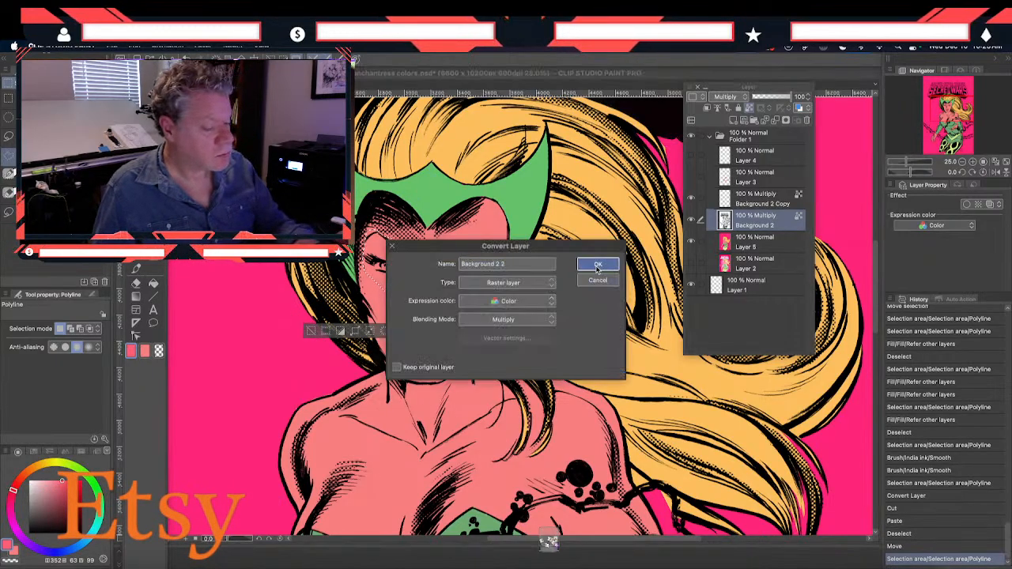
Cut the selected eye and nose, paste them onto their own layer, deselect, and nudge them slightly on the face
key(ctrl+x)
key(ctrl+v)
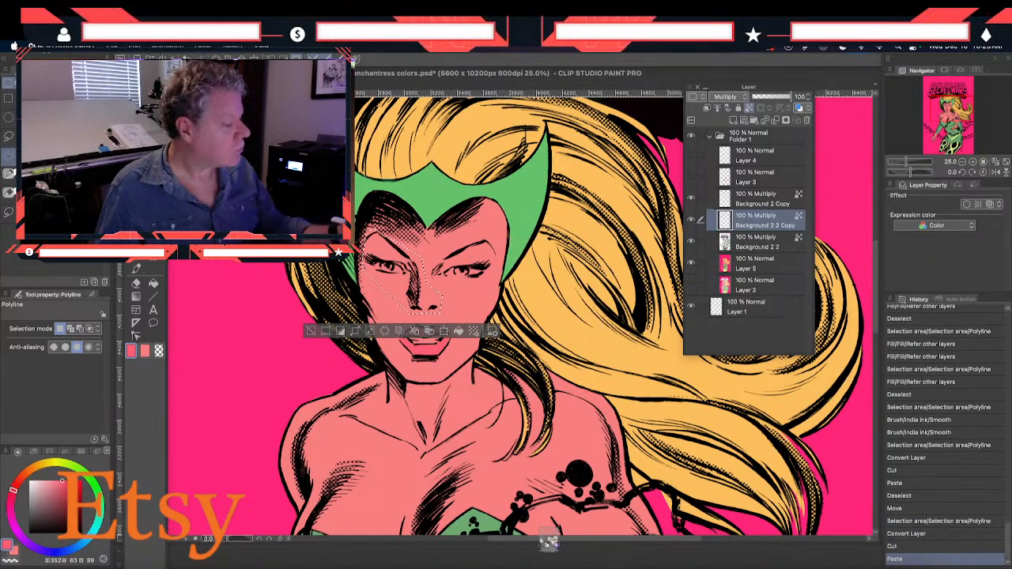
key(m)
key(ctrl+d)
key(k)
drag(360, 310, 360, 318)
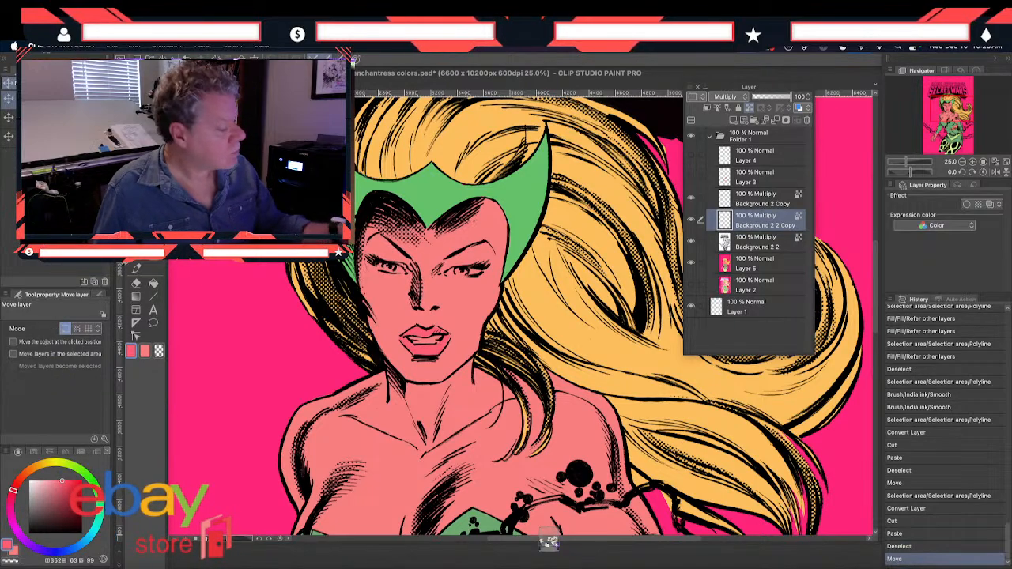
Erase stray line fragments around the outer edge of the moved eye with a smaller Hard eraser
click(136, 282)
key(bracketleft)
key(bracketleft)
drag(368, 270, 364, 259)
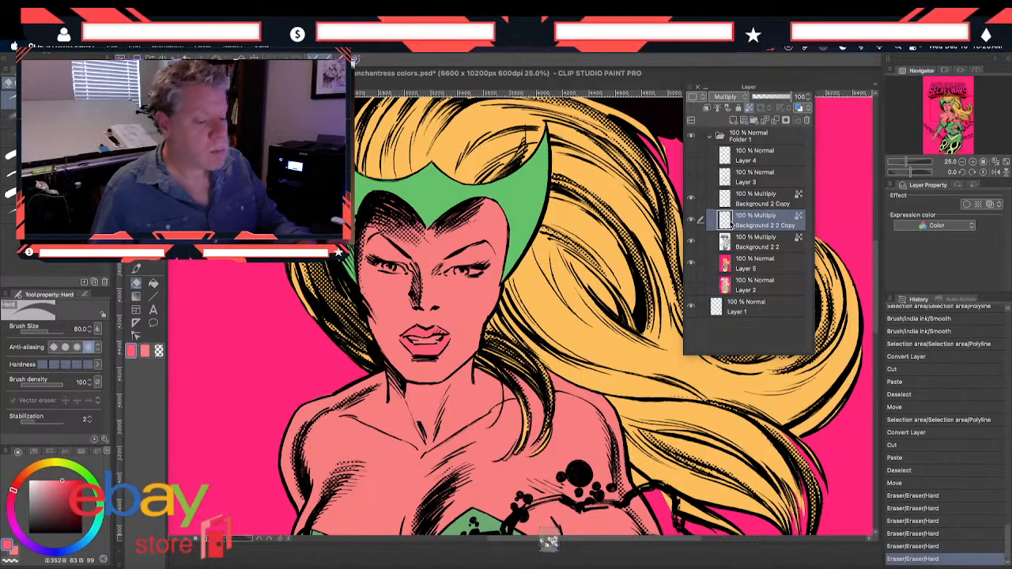
Merge Background 2 Copy, Background 2 2 Copy and Background 2 2 into one line-art layer and set its blending mode to Multiply
click(742, 203)
shift+click(741, 243)
right_click(769, 248)
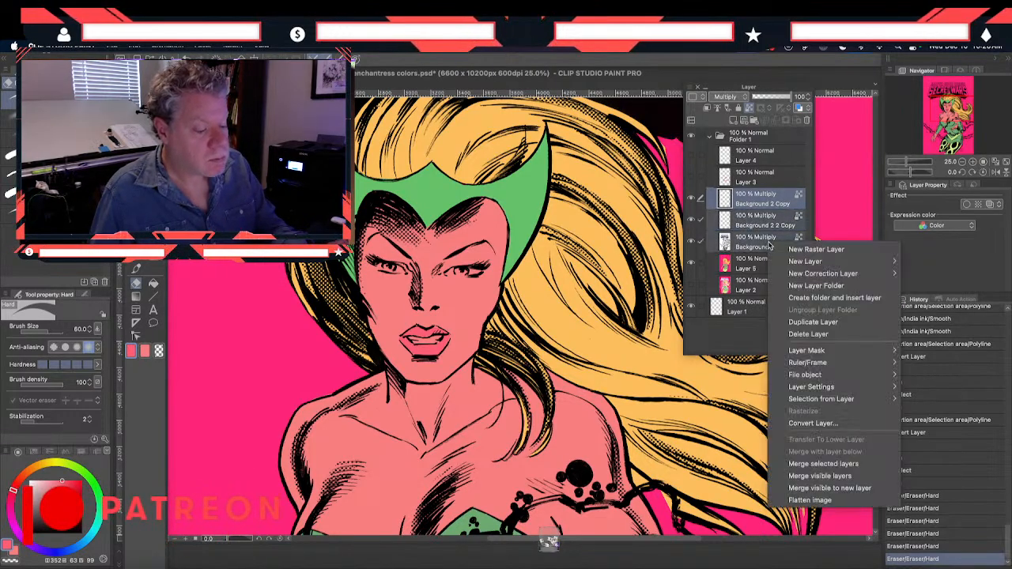
click(788, 476)
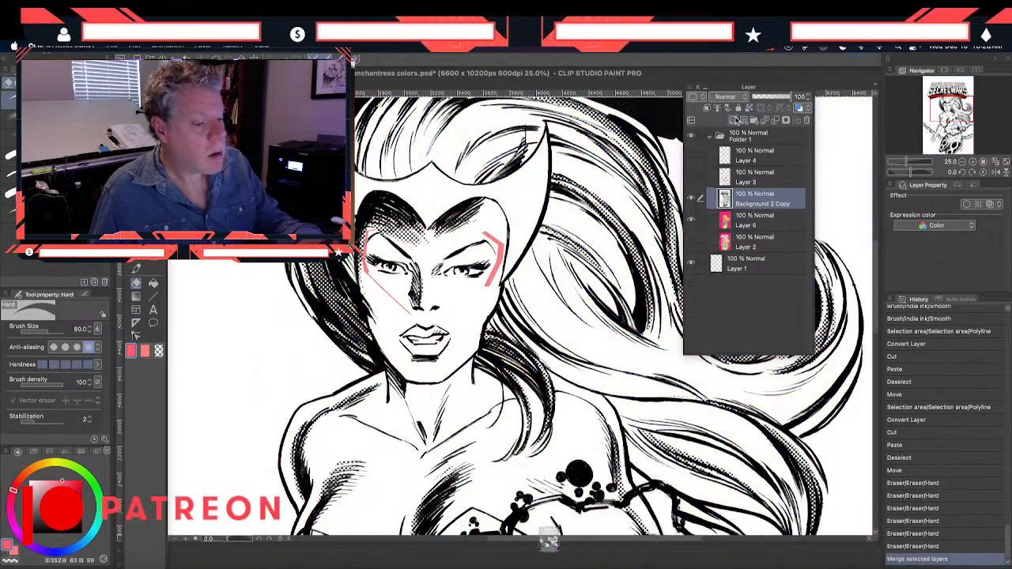
click(731, 96)
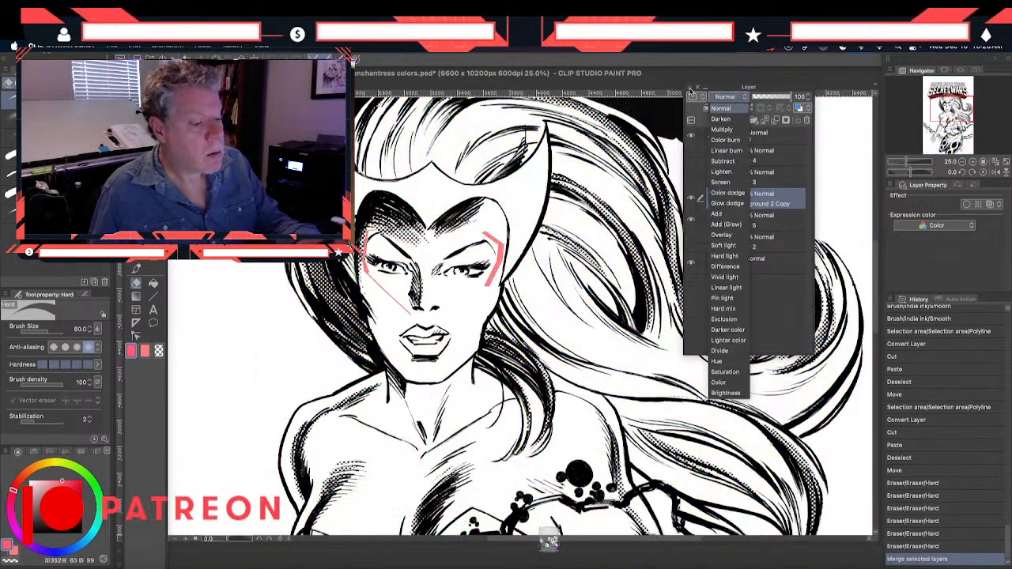
click(729, 139)
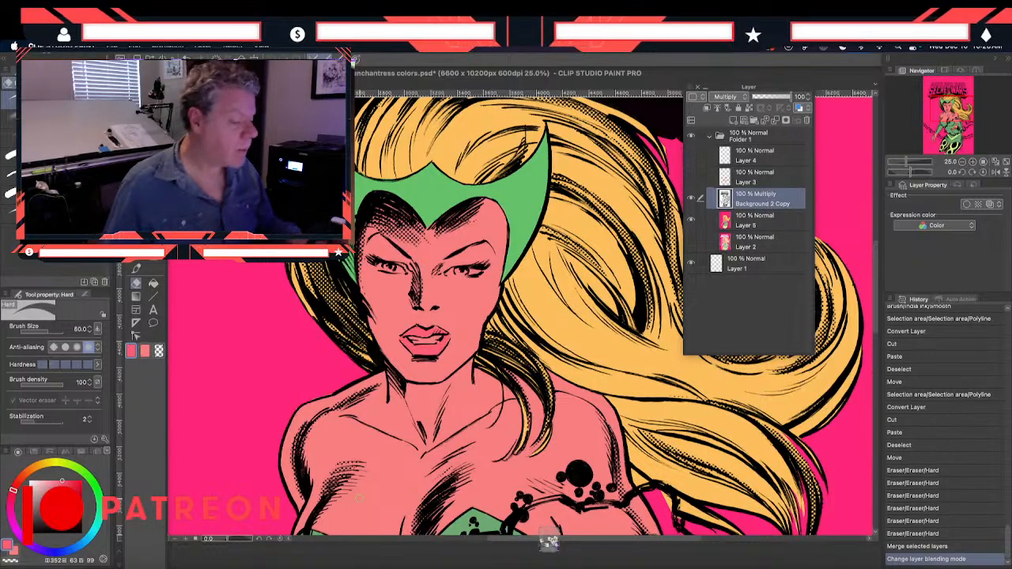
Set the main drawing color to white (FFFFFF)
mouse_move(823, 407)
mouse_down()
mouse_move(810, 377)
mouse_move(810, 391)
mouse_up()
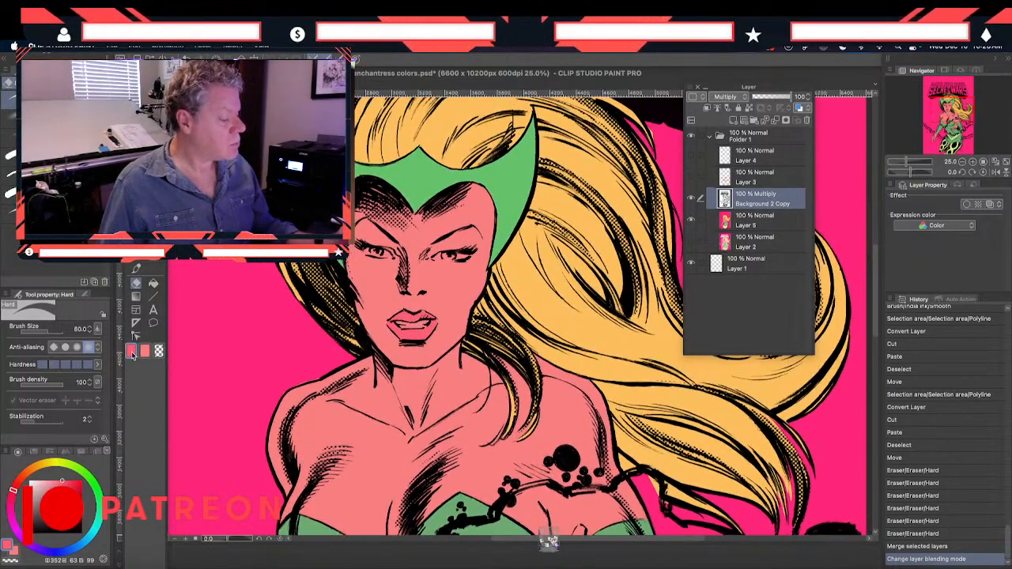
click(131, 351)
click(564, 246)
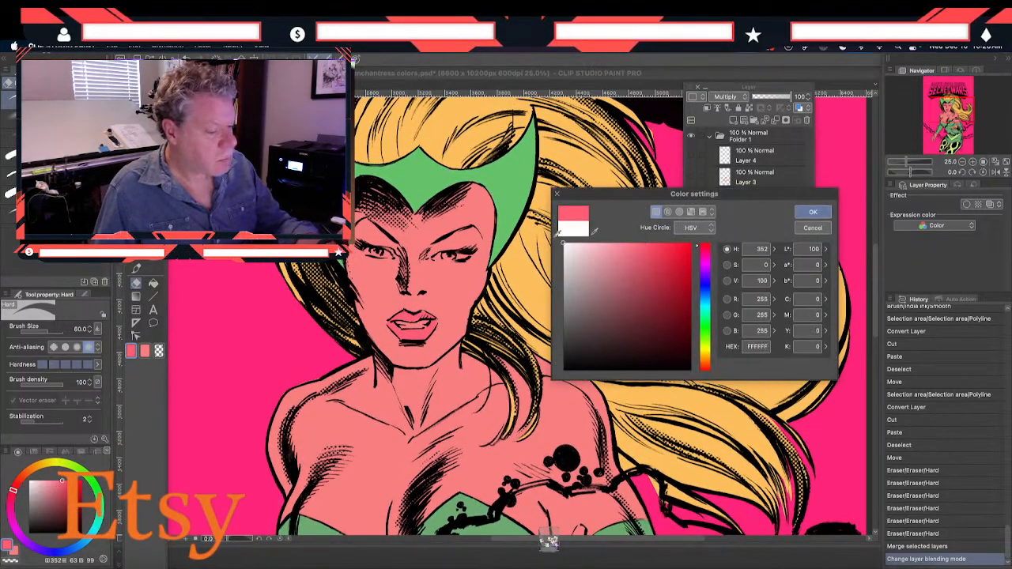
click(799, 212)
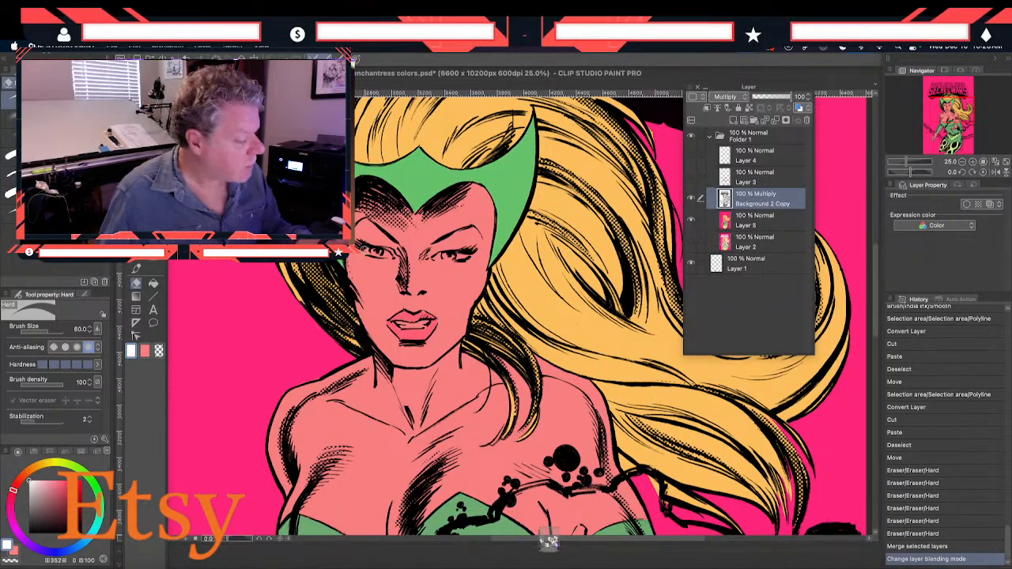
Try painting white in the eye with the Smooth India ink brush on the line-art layer, and undo the stroke
click(444, 386)
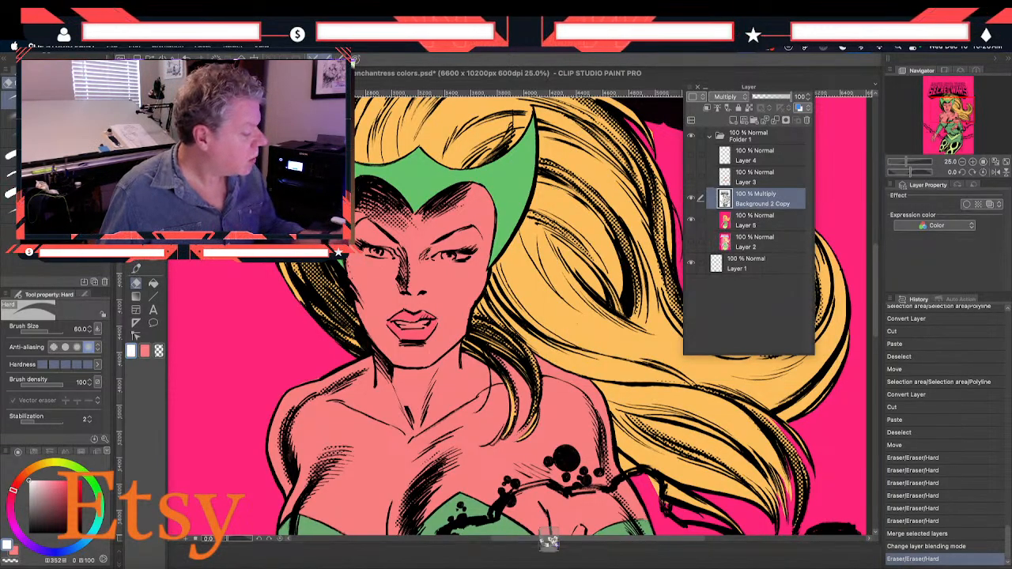
click(135, 270)
click(367, 249)
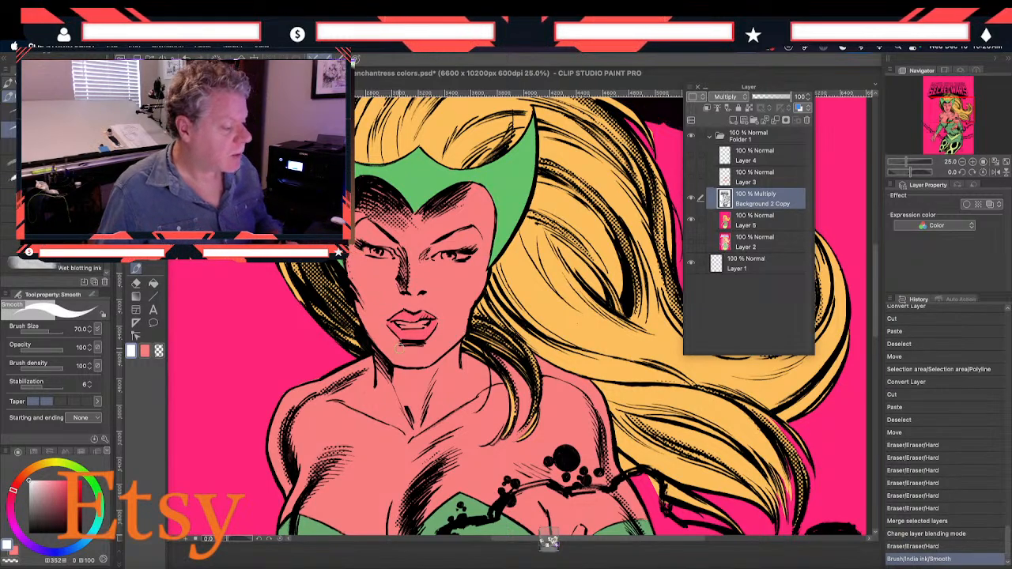
key(super+z)
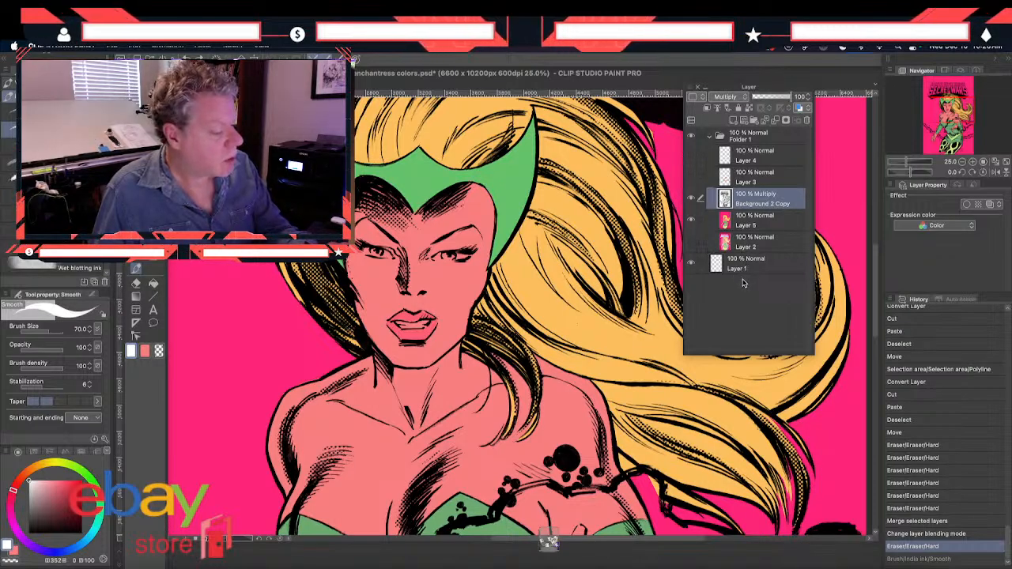
Paint the whites of both eyes and the teeth white on Layer 5 with the Smooth brush
click(739, 224)
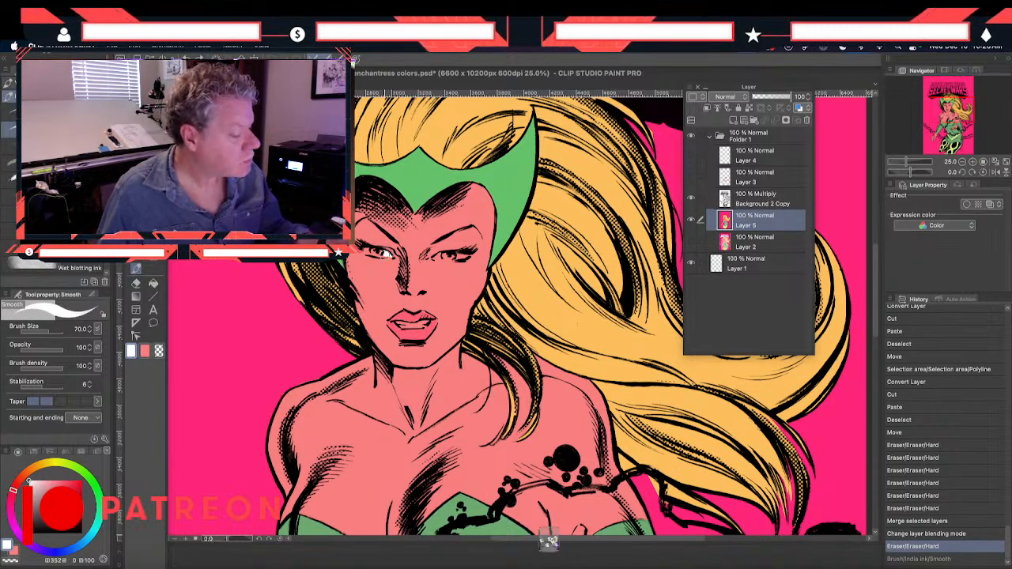
click(386, 253)
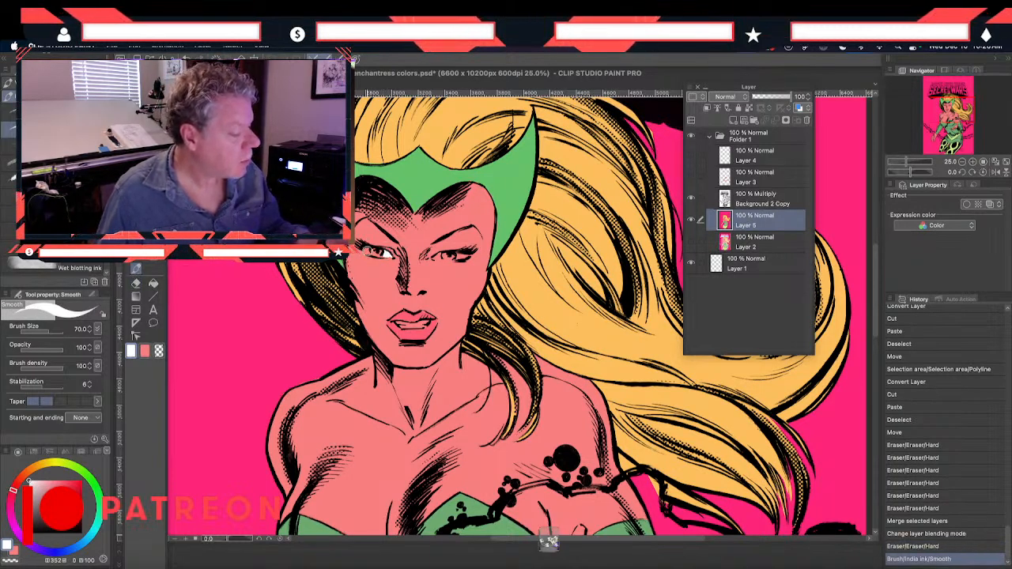
click(365, 251)
click(458, 253)
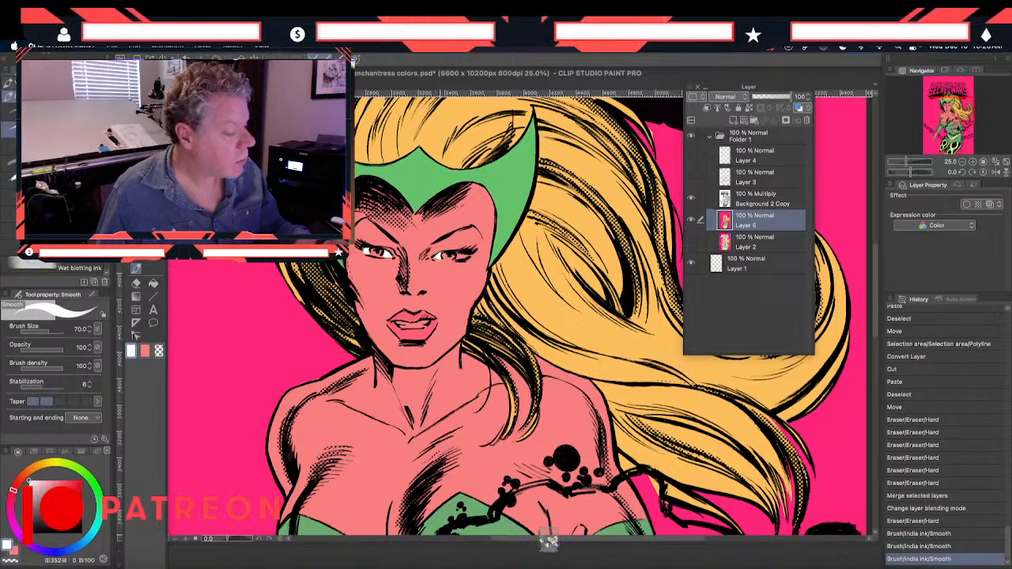
click(462, 253)
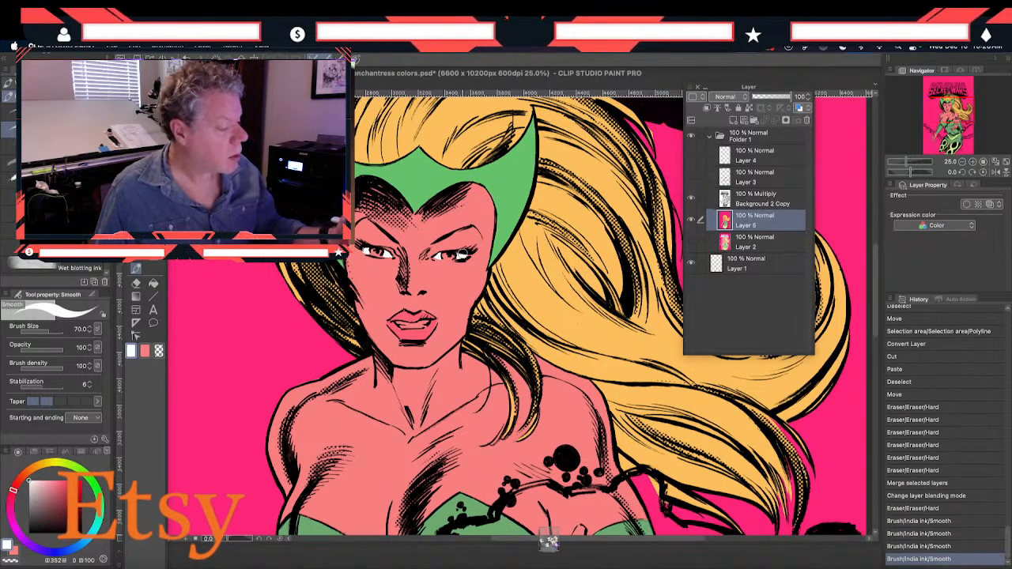
mouse_move(401, 324)
mouse_down()
mouse_move(424, 325)
mouse_move(397, 324)
mouse_up()
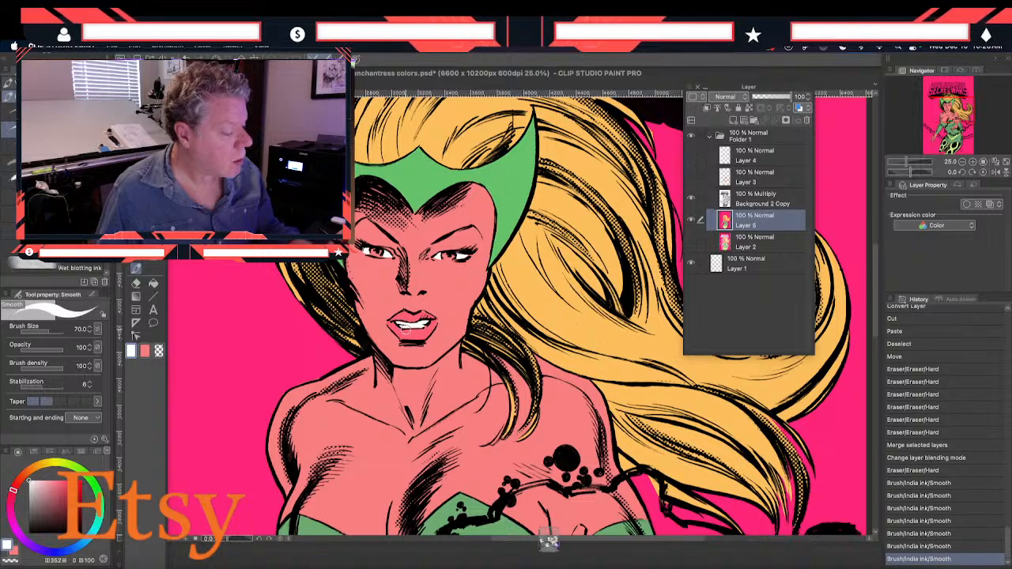
Sample the green of the headpiece and paint both irises with it using the Smooth brush
click(131, 353)
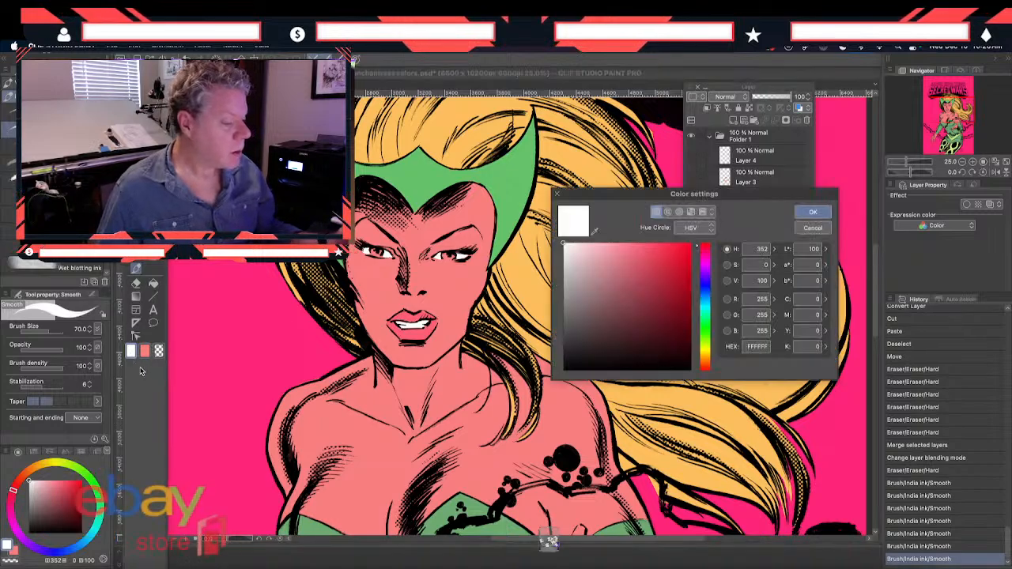
click(812, 227)
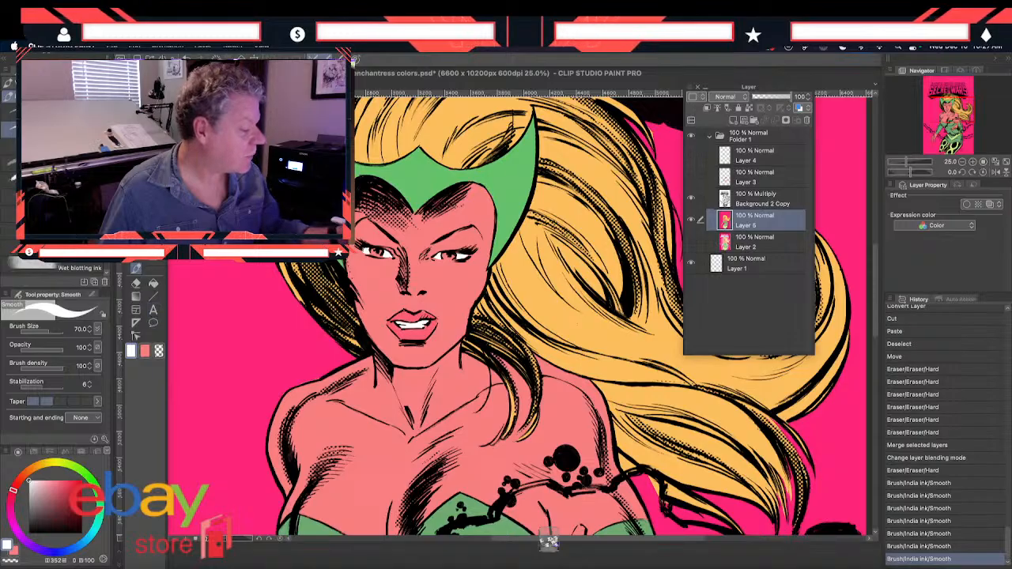
click(136, 255)
click(373, 174)
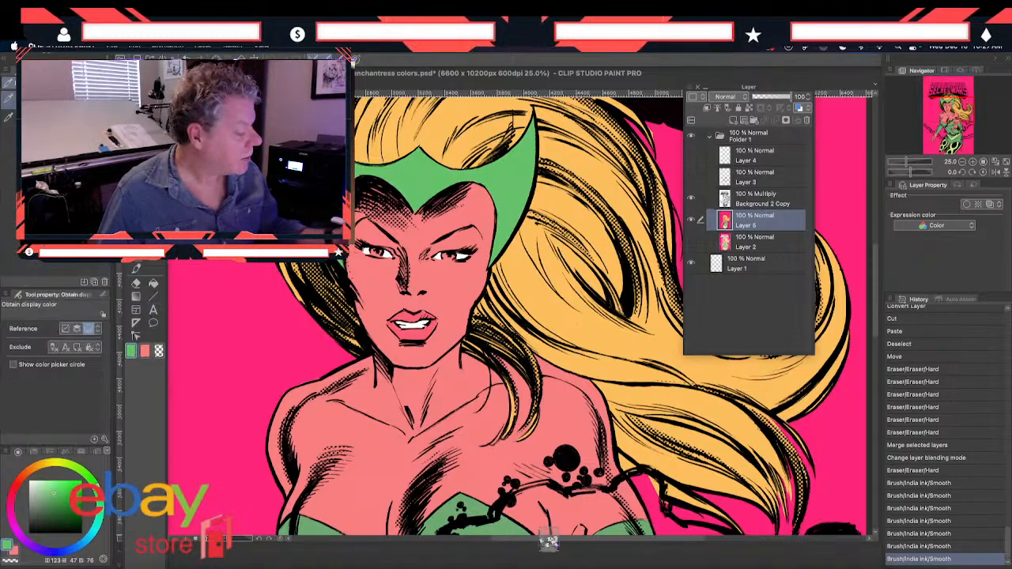
click(136, 269)
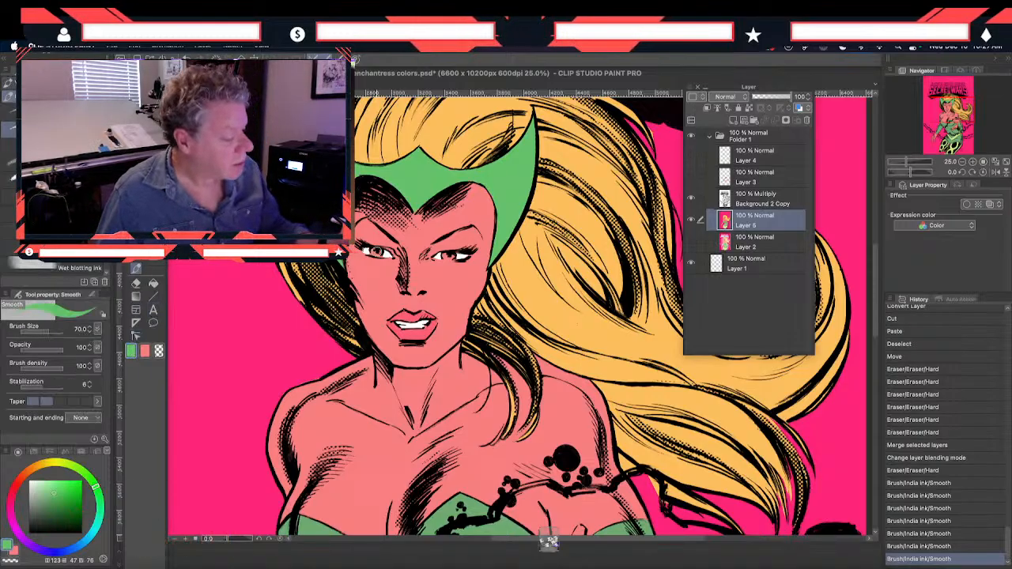
drag(380, 249, 384, 254)
drag(446, 259, 448, 257)
Sample the magenta background color and paint it along the hair edge below the logo and between the curled hair tips
drag(310, 473, 299, 360)
scroll(270, 347, down, 2)
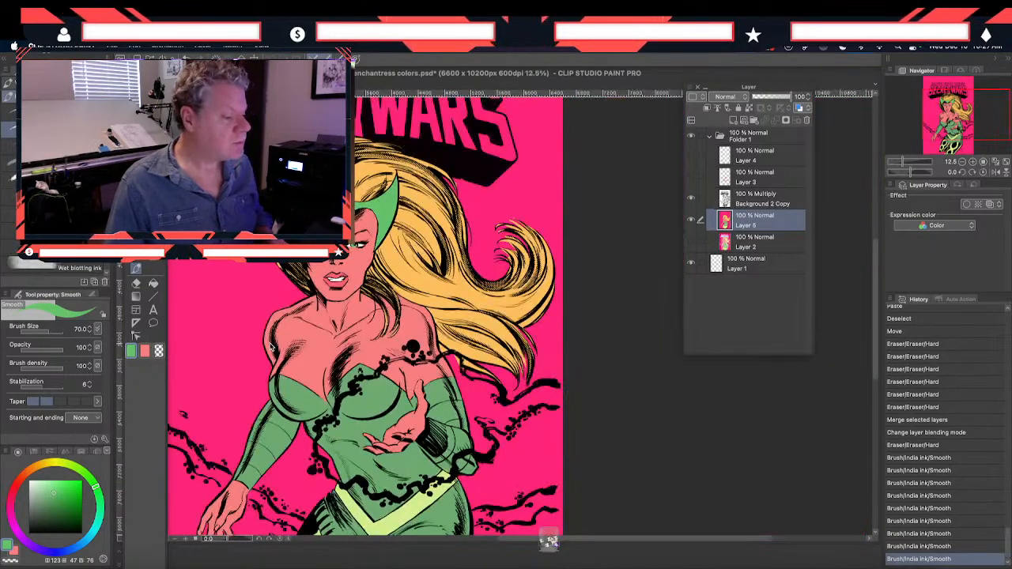
drag(228, 390, 238, 408)
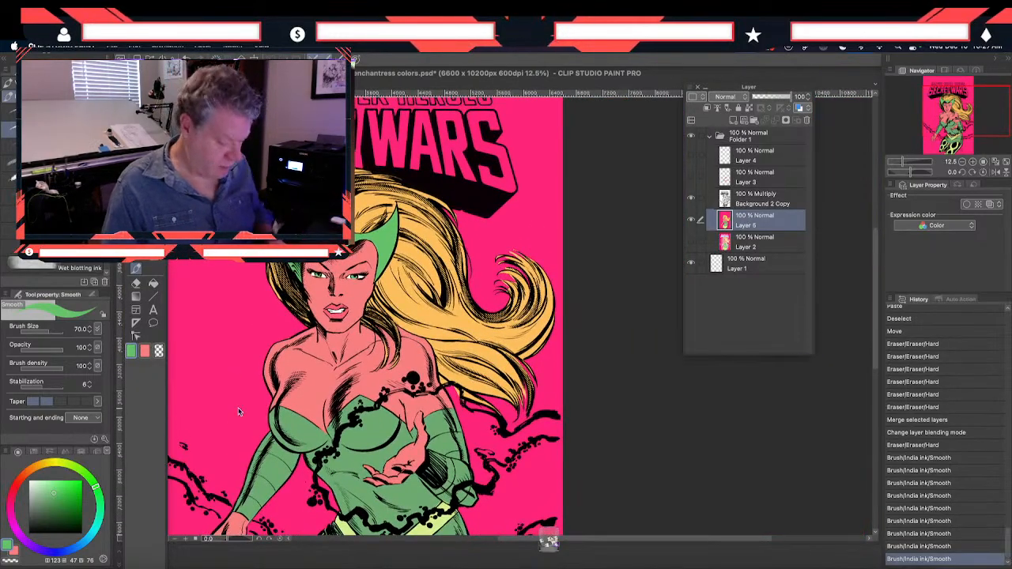
scroll(238, 410, up, 2)
drag(591, 134, 364, 365)
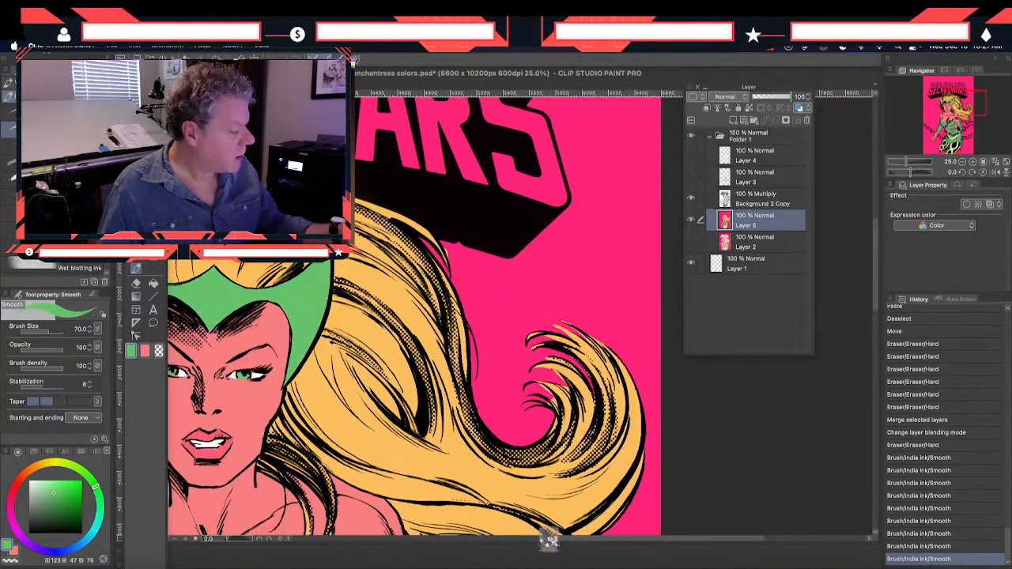
alt+click(484, 312)
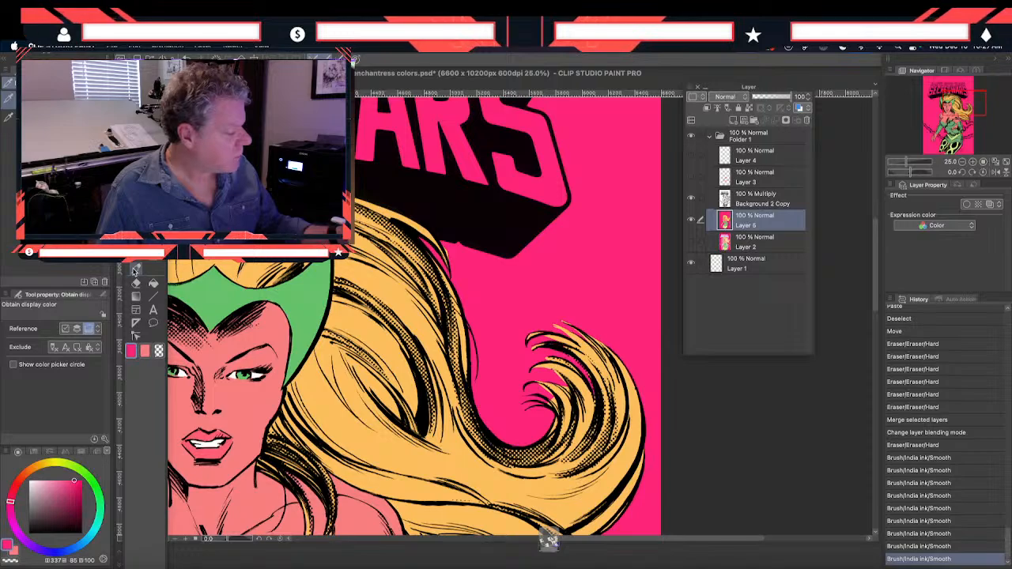
drag(442, 249, 451, 265)
drag(549, 326, 574, 340)
mouse_move(537, 369)
mouse_down()
mouse_move(565, 385)
mouse_move(548, 390)
mouse_move(552, 398)
mouse_up()
drag(547, 396, 551, 408)
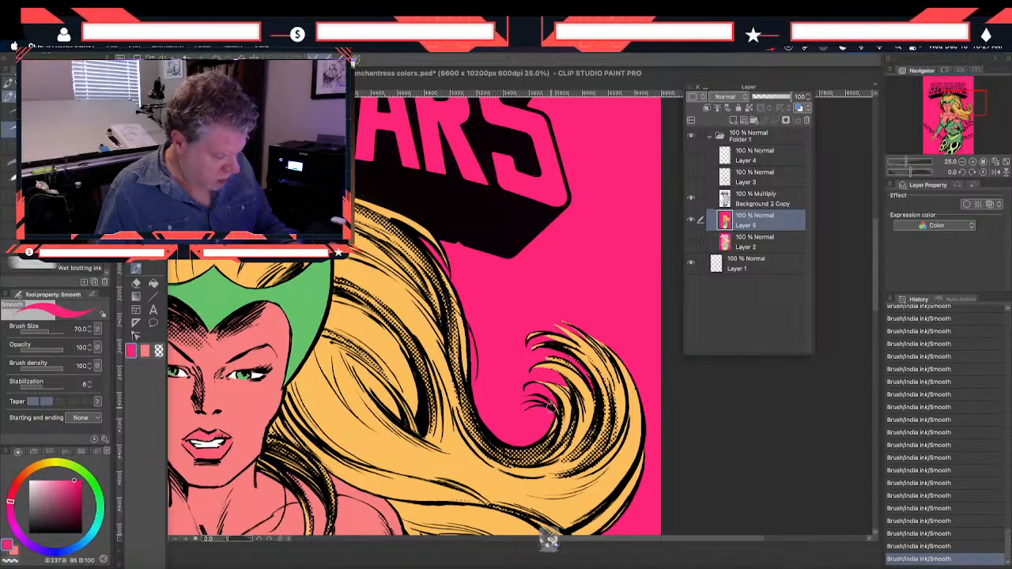
scroll(404, 365, down, 3)
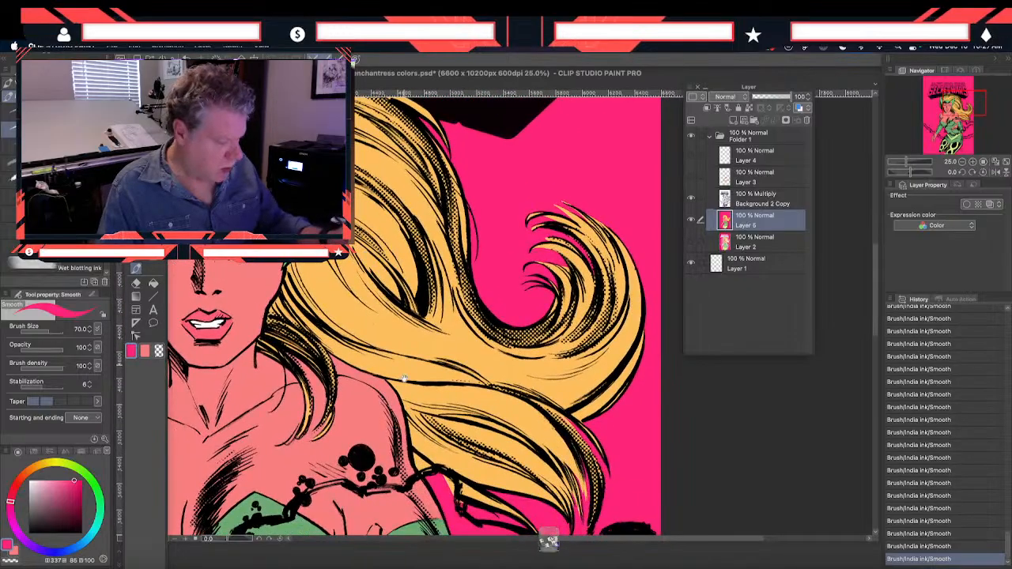
scroll(404, 365, down, 3)
scroll(404, 365, right, 1)
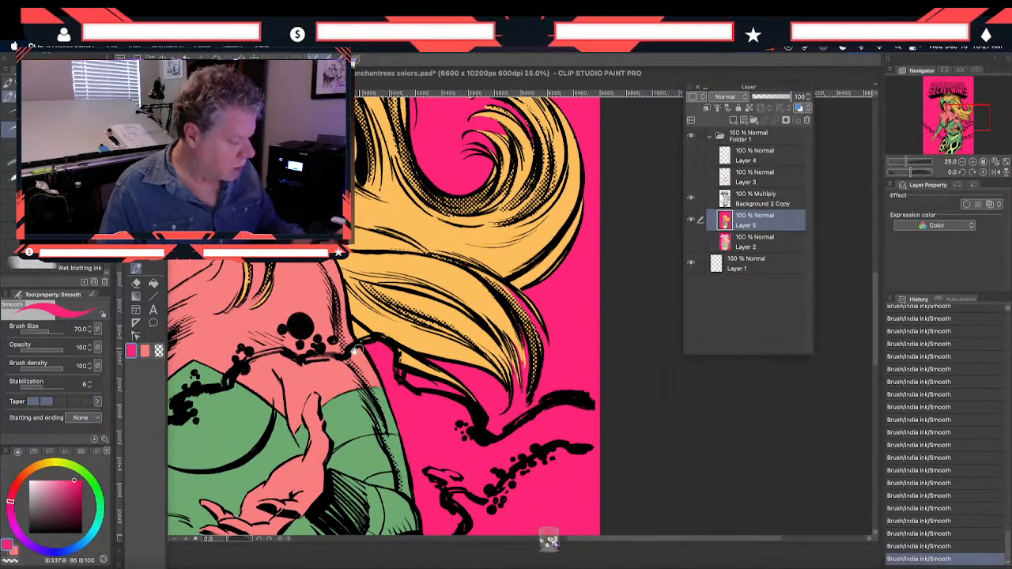
scroll(249, 357, up, 2)
scroll(249, 357, left, 5)
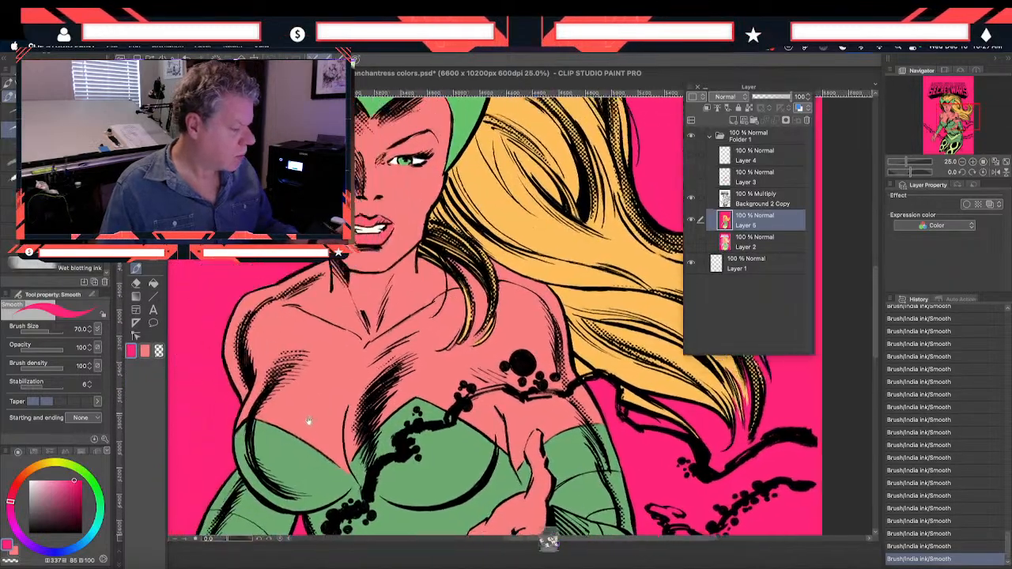
scroll(269, 439, down, 10)
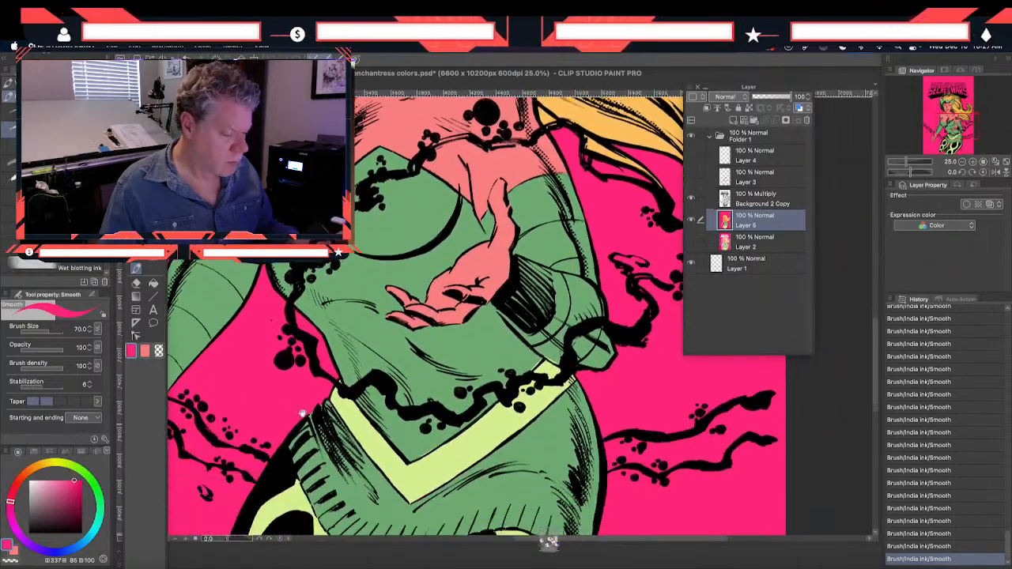
Sample the green of the tunic as the drawing color for the Smooth brush, and save the file
scroll(282, 434, down, 5)
scroll(229, 348, up, 3)
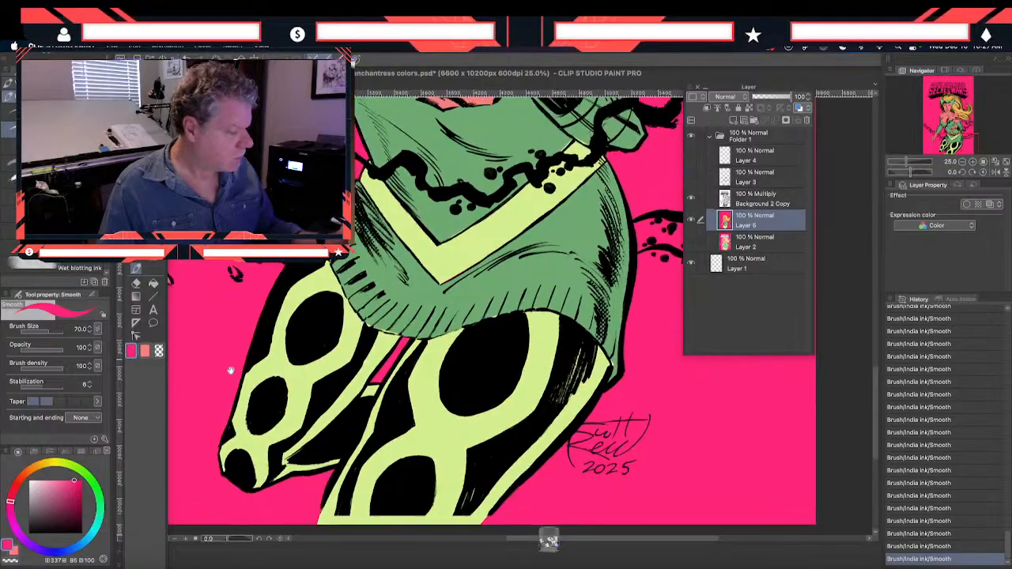
scroll(214, 315, up, 4)
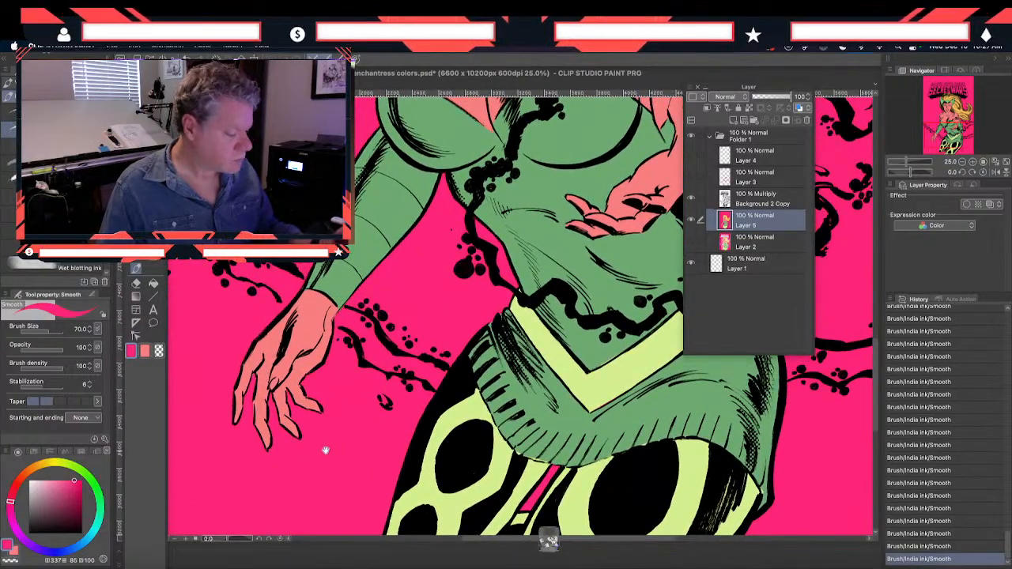
scroll(327, 451, down, 2)
click(136, 242)
click(490, 333)
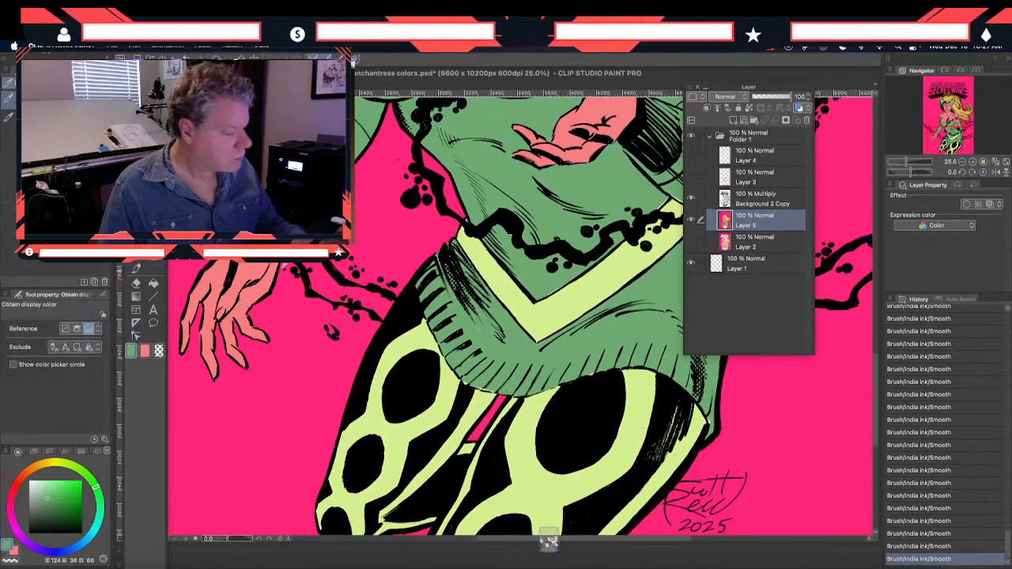
click(135, 270)
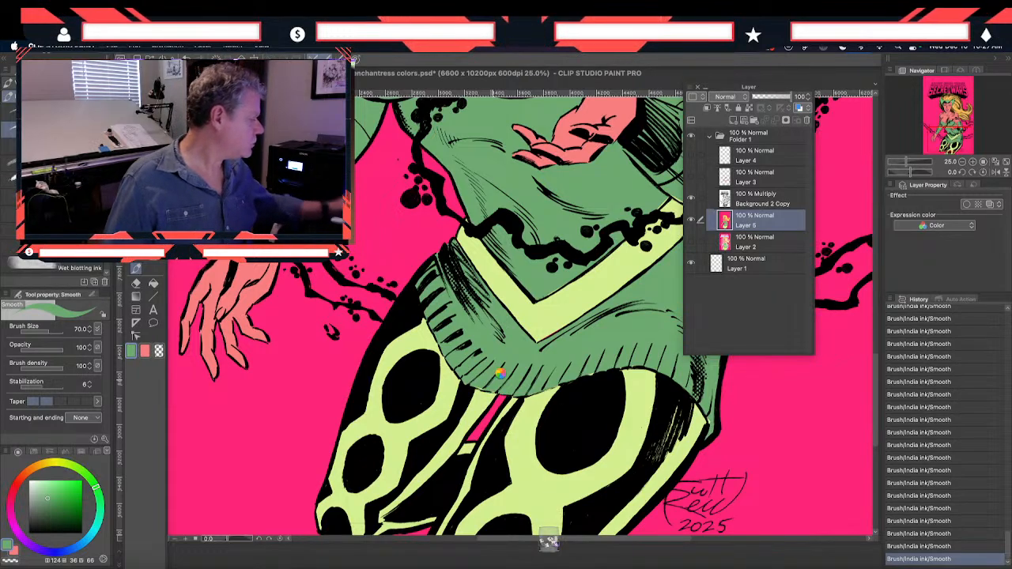
key(super+s)
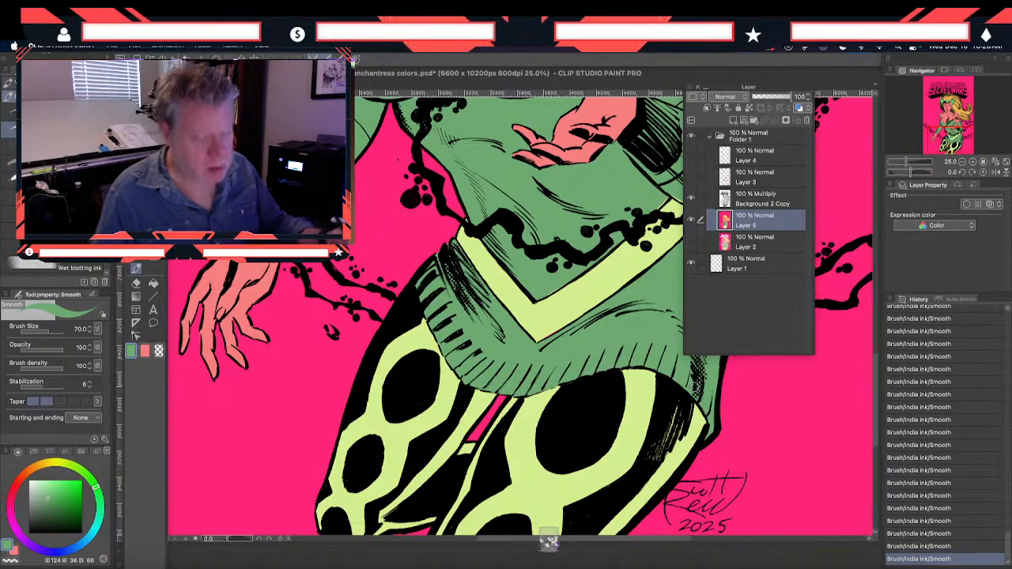
Examine the flat colors from the hands and torso up through the hair and face to the logo
drag(342, 357, 351, 390)
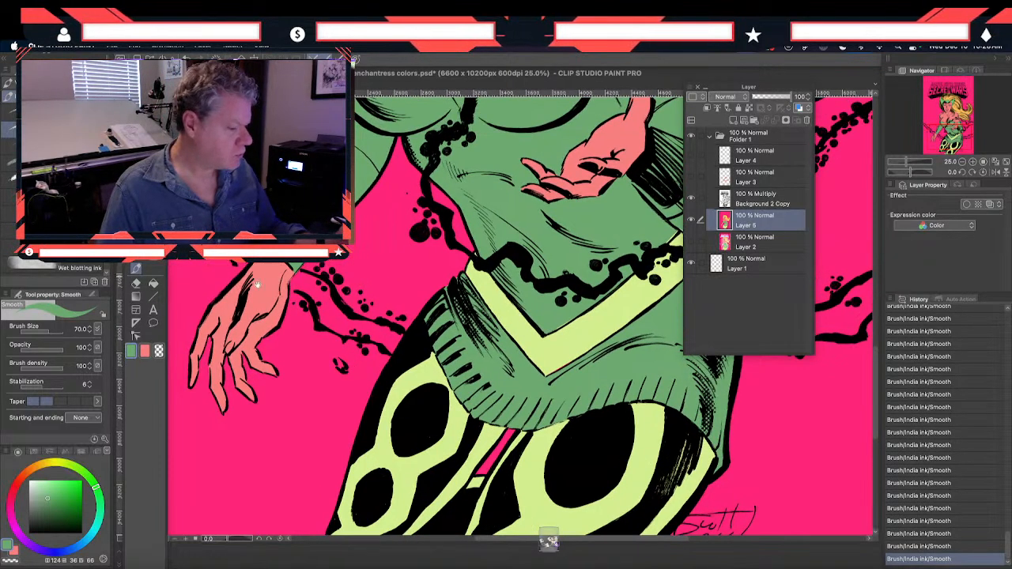
drag(285, 270, 271, 359)
drag(411, 362, 310, 355)
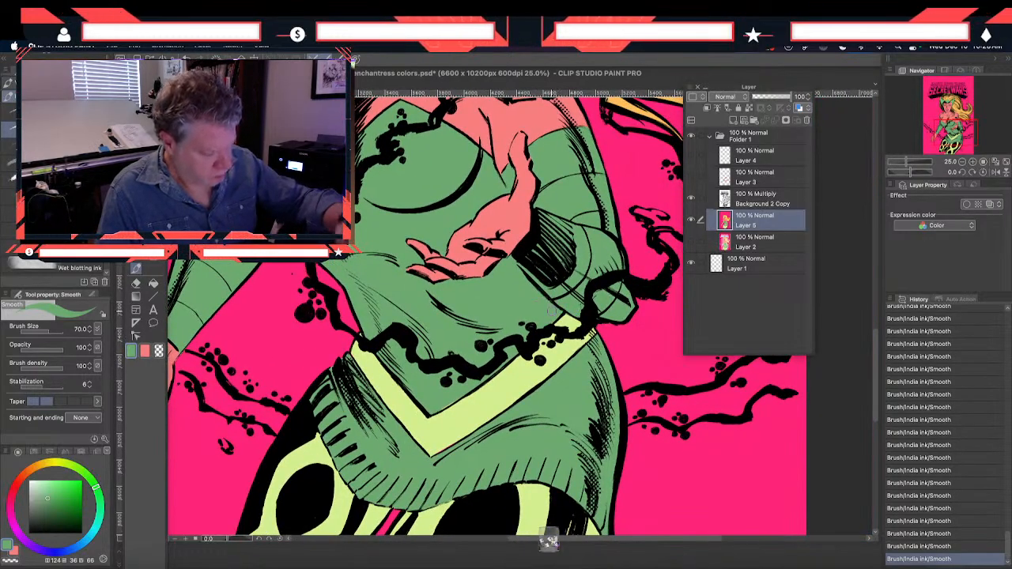
drag(297, 297, 332, 362)
drag(254, 194, 330, 362)
drag(310, 266, 220, 144)
drag(348, 415, 404, 188)
drag(310, 378, 310, 205)
drag(222, 138, 340, 288)
drag(241, 263, 250, 477)
drag(297, 208, 266, 372)
drag(386, 297, 231, 286)
drag(282, 254, 235, 388)
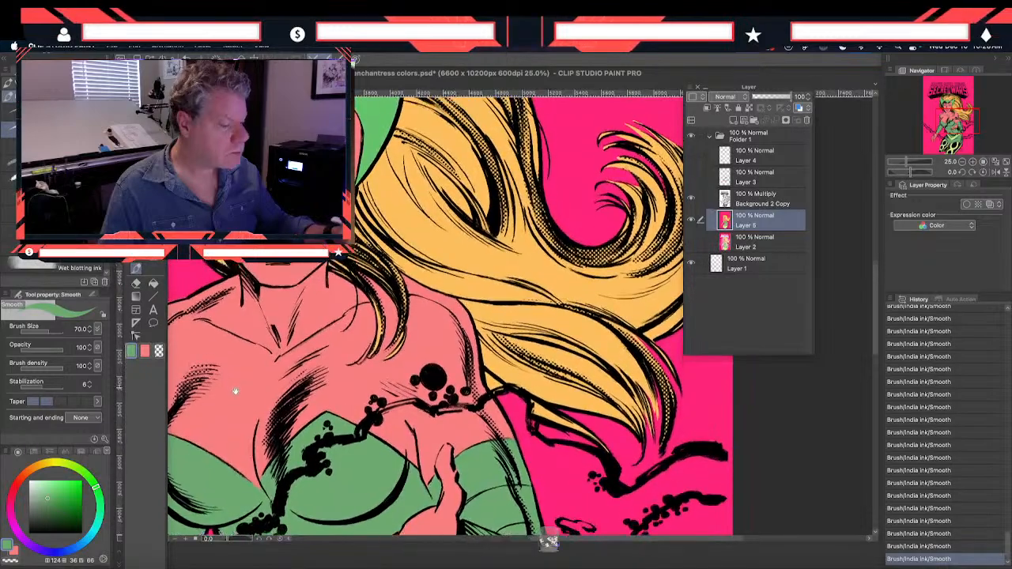
drag(242, 274, 238, 351)
drag(226, 291, 319, 447)
drag(205, 316, 273, 384)
drag(187, 405, 266, 410)
drag(269, 292, 360, 297)
Outline the word SECRET in the logo with a Polyline selection that follows the outer edge of its letters
key(m)
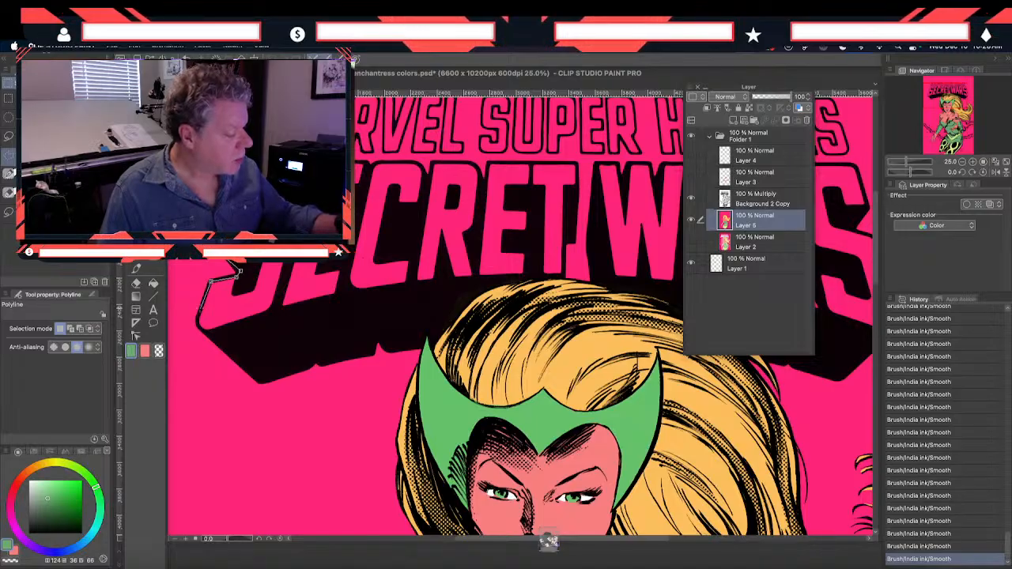
click(205, 333)
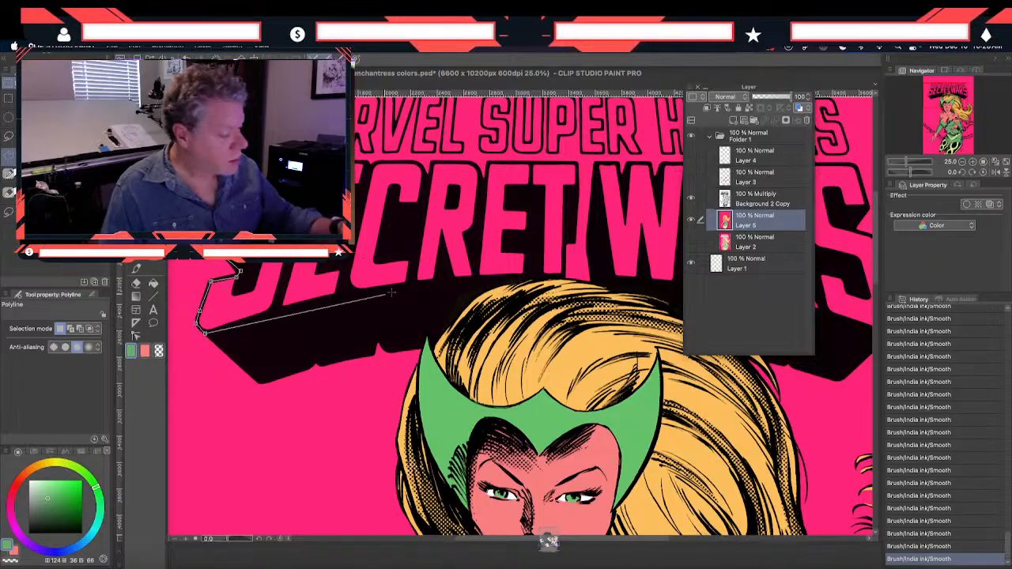
click(471, 285)
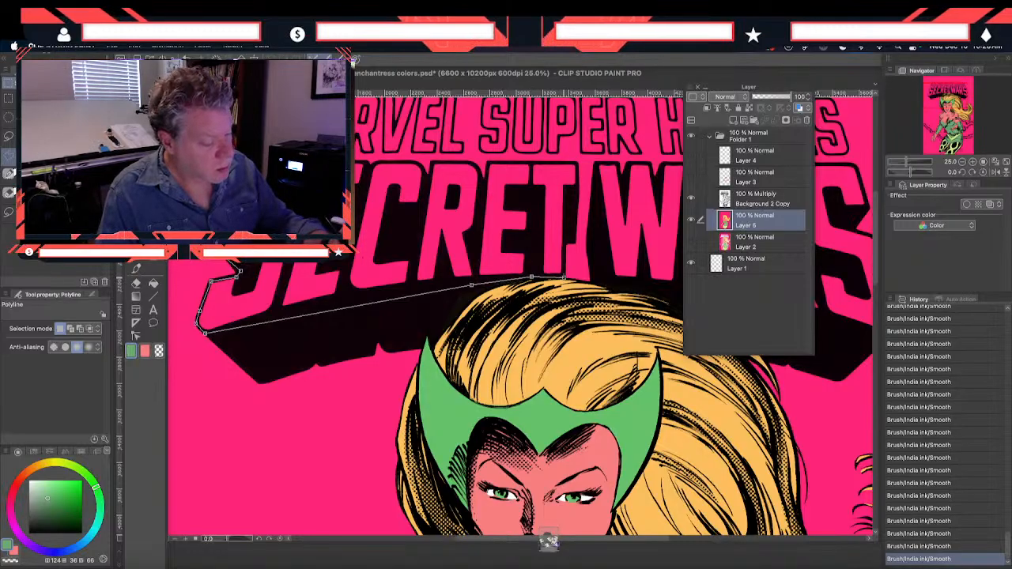
click(564, 230)
click(575, 164)
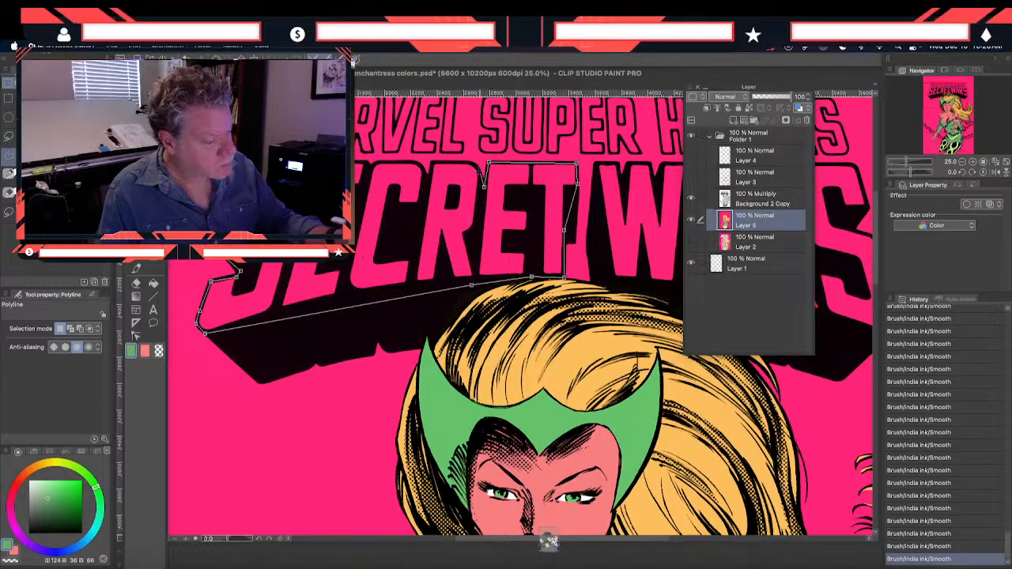
click(432, 163)
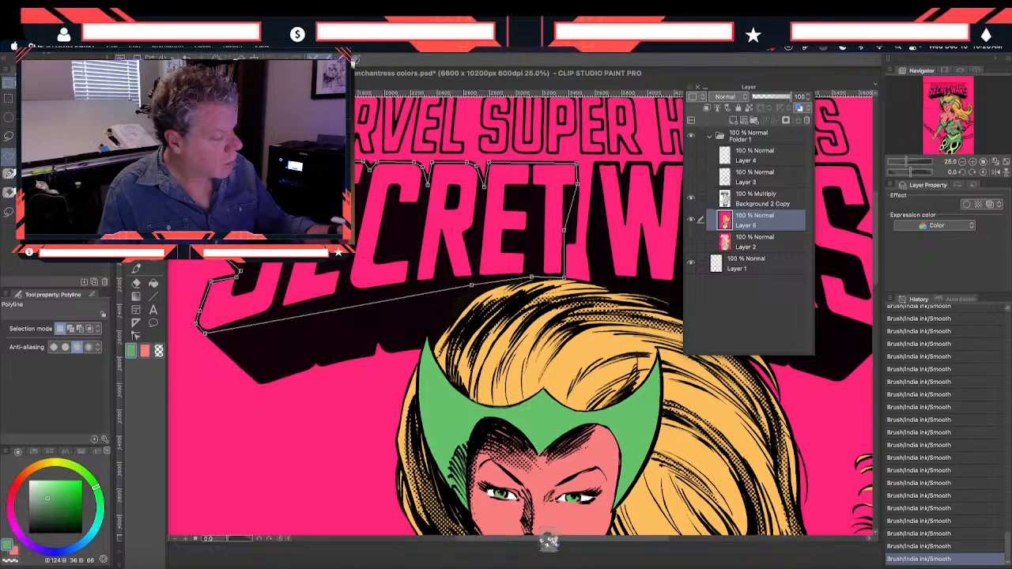
double_click(472, 285)
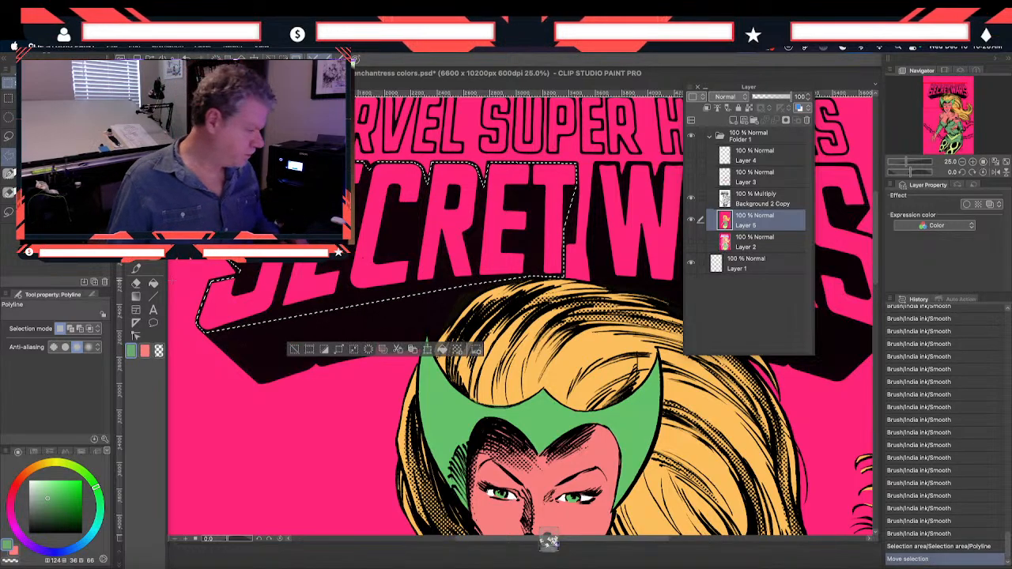
Sample the light blue of the logo in the enchantress color study and fill the SECRET letters with it on Layer 5
key(i)
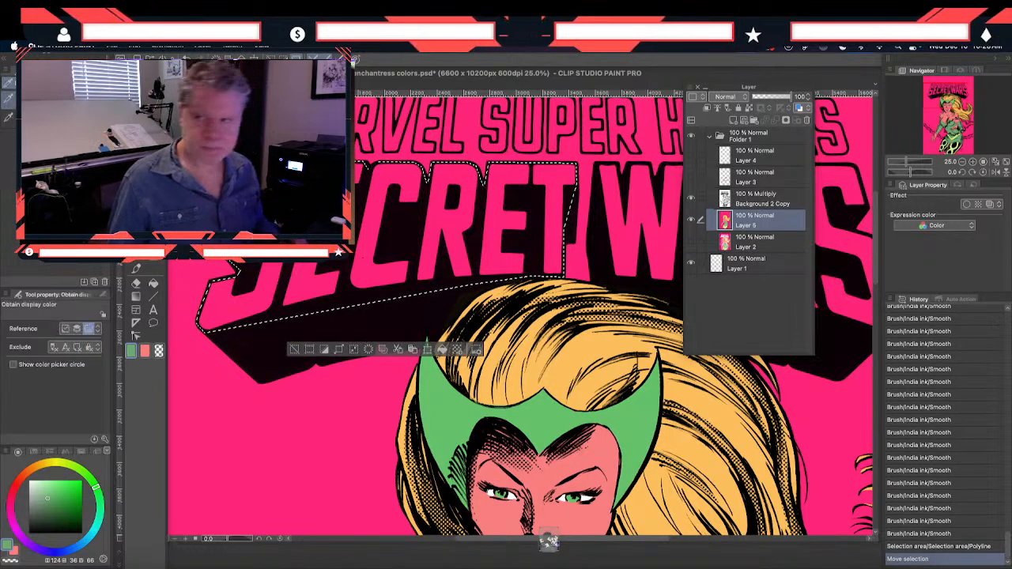
key(ctrl+Tab)
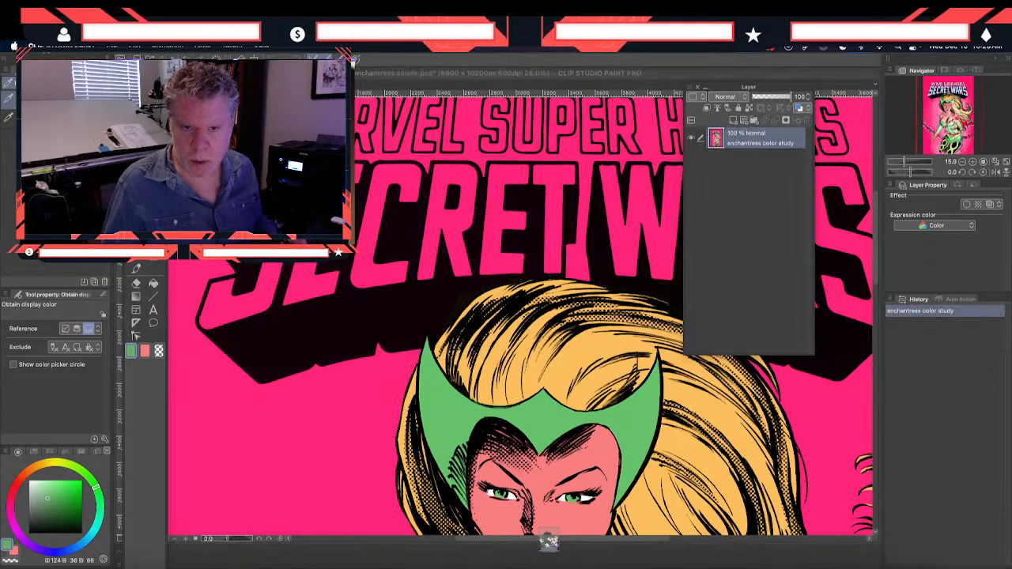
click(187, 158)
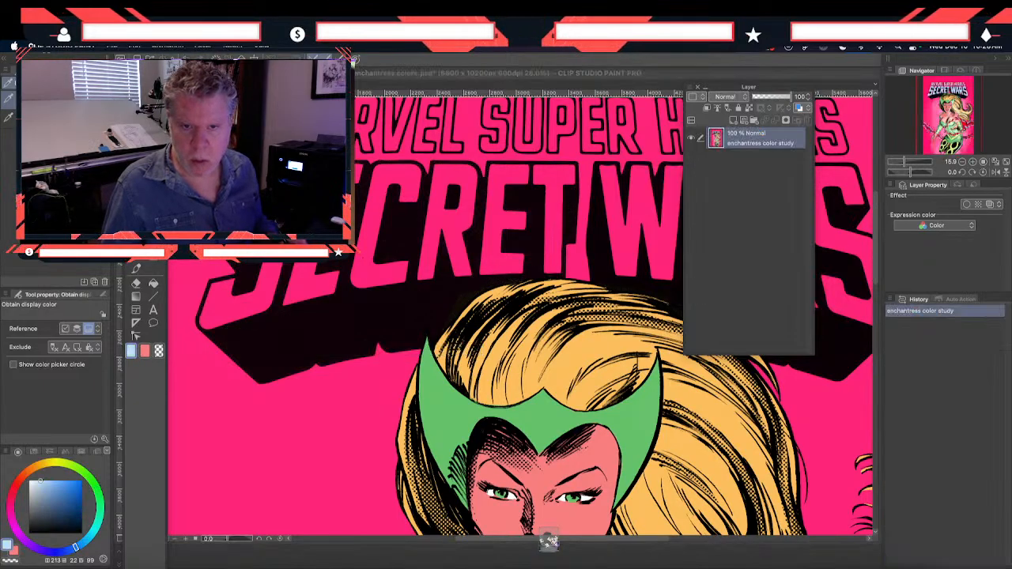
click(153, 283)
click(249, 306)
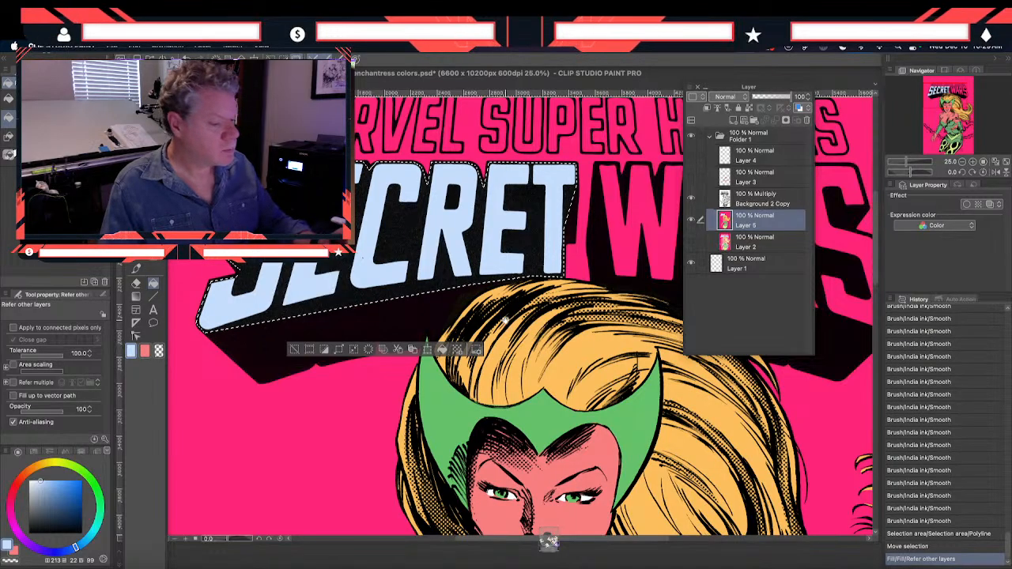
Outline the word WARS in the logo with a Polyline selection that follows the outer edge of its letters
drag(505, 342, 229, 362)
key(m)
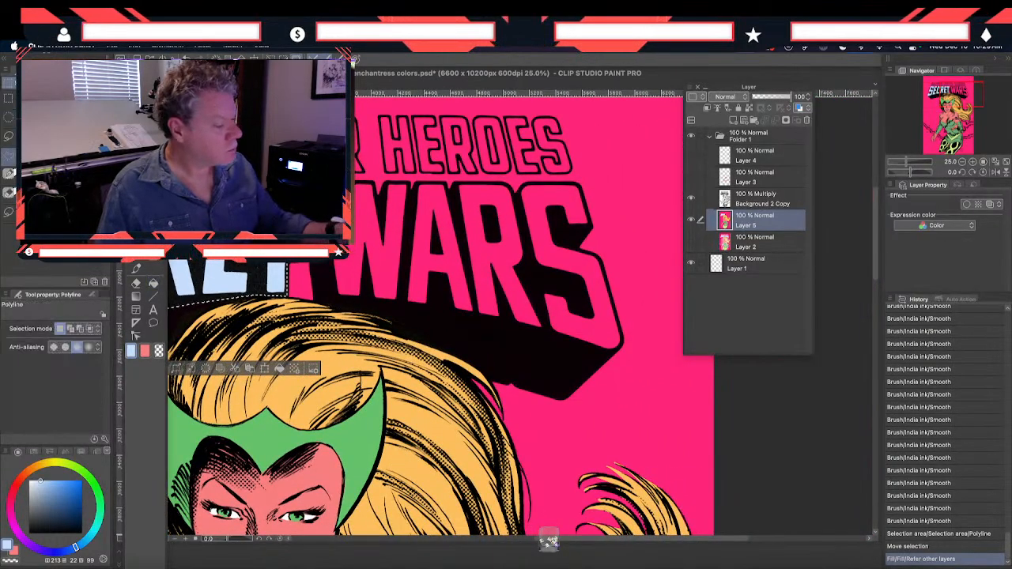
click(324, 197)
click(333, 300)
click(588, 354)
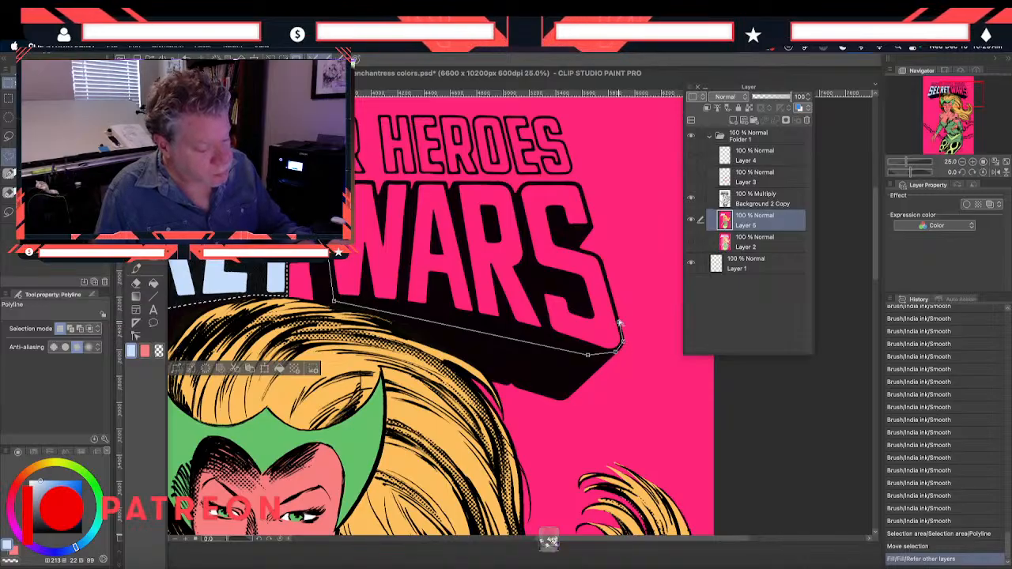
click(598, 256)
click(566, 248)
click(578, 186)
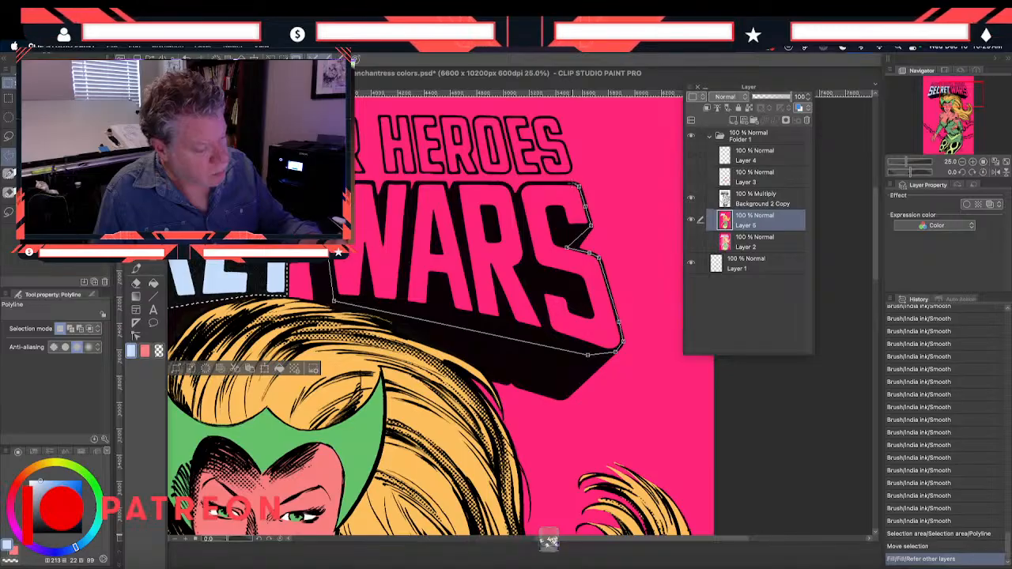
click(526, 183)
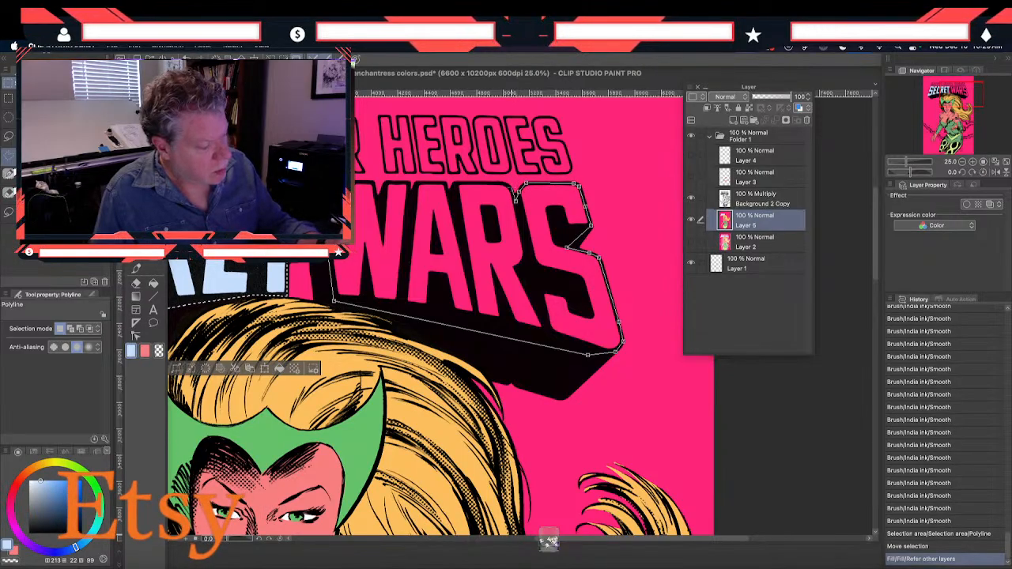
click(503, 184)
click(456, 184)
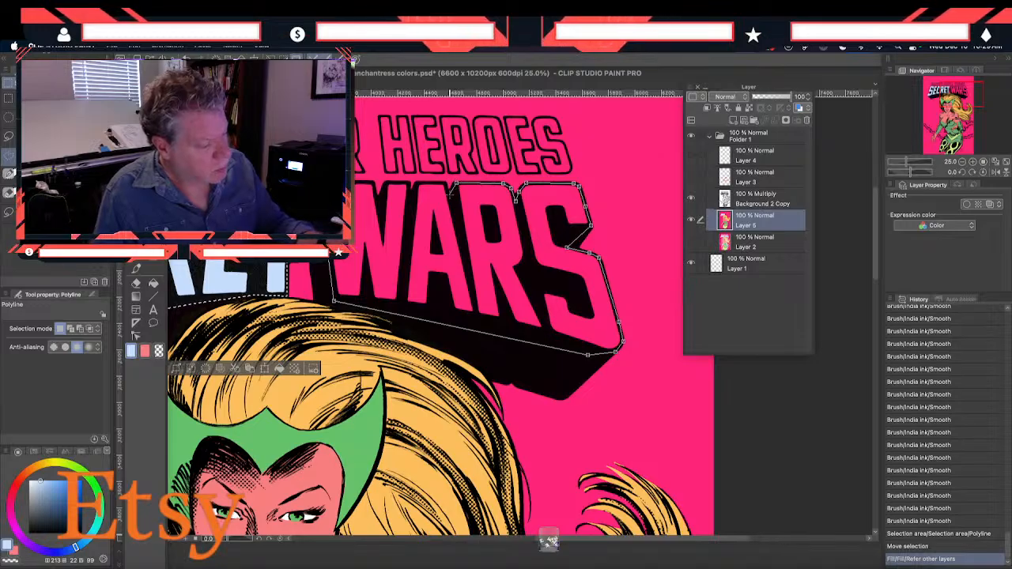
click(447, 184)
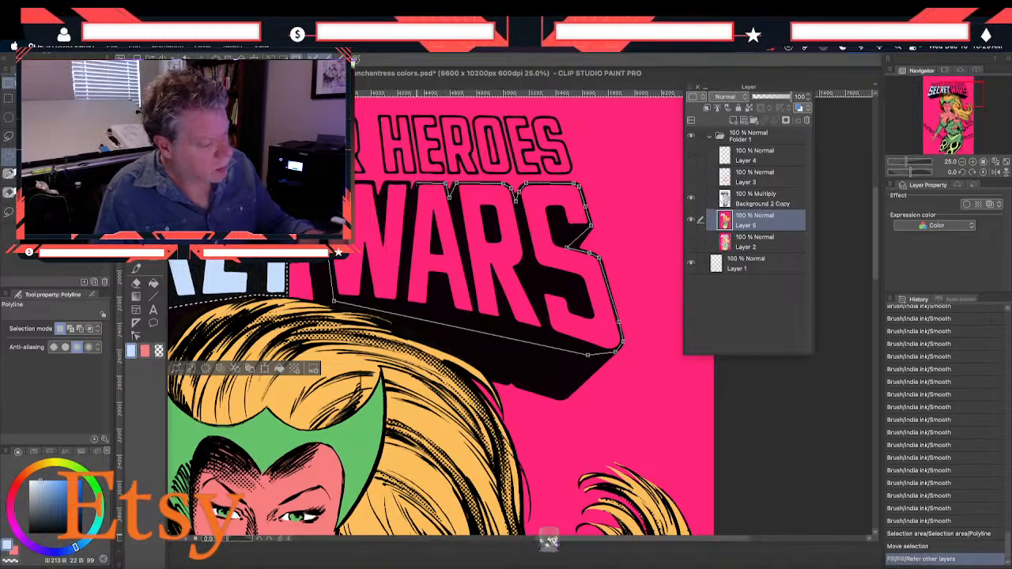
click(409, 206)
click(409, 184)
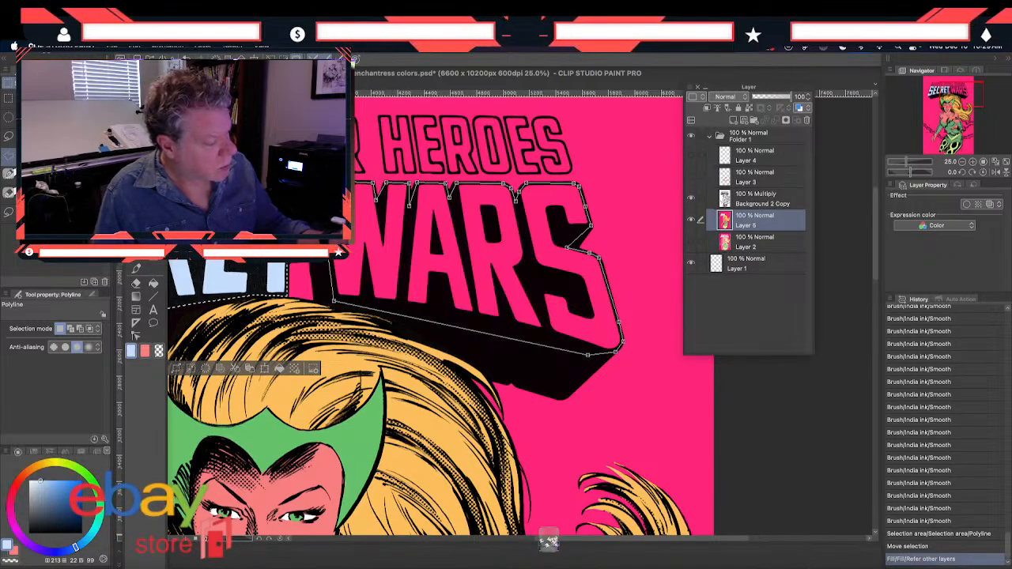
click(324, 187)
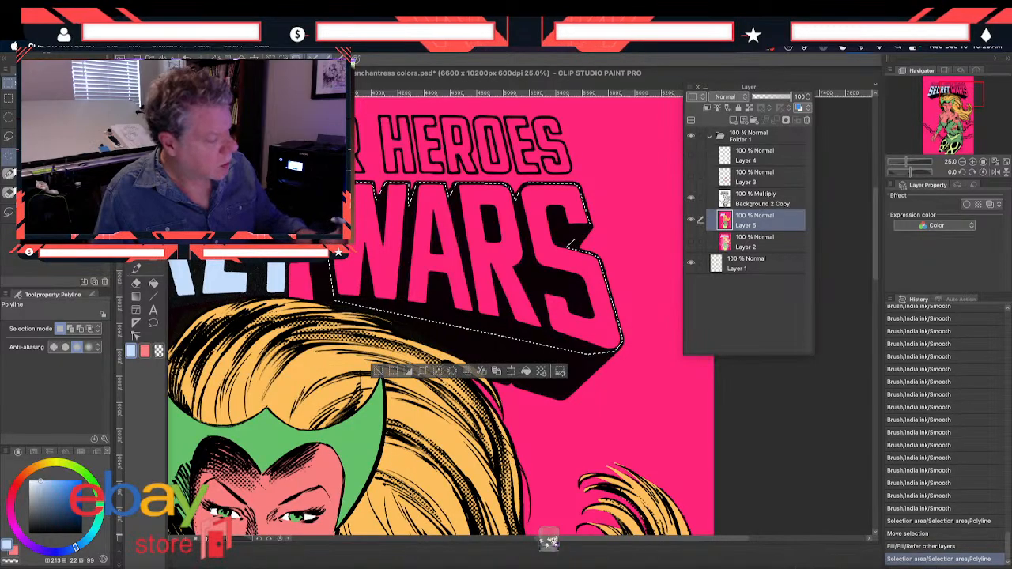
Fill the WARS letters with the same light blue on Layer 5 and clear the selection
click(153, 284)
click(367, 273)
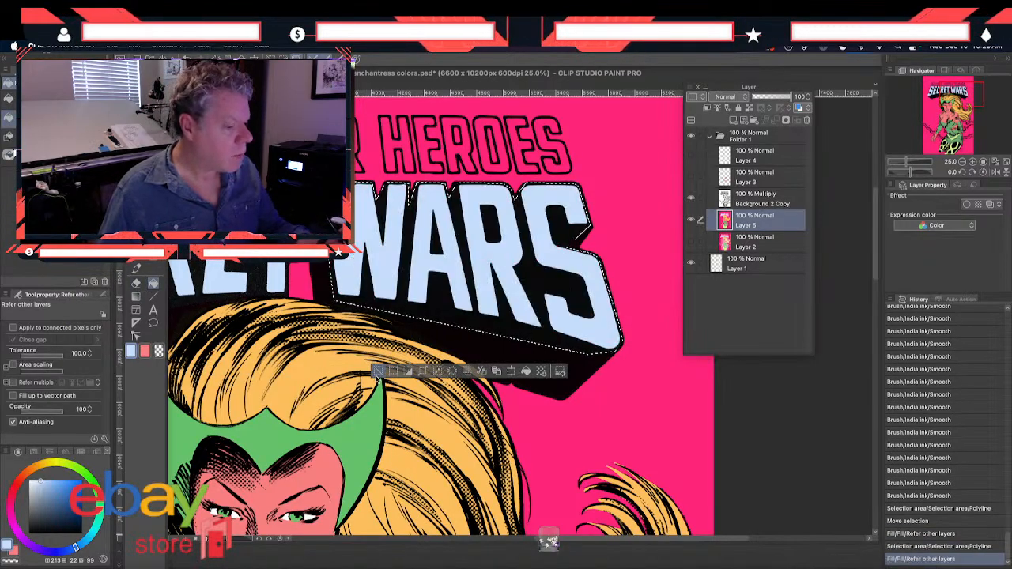
scroll(379, 364, left, 6)
scroll(380, 363, up, 3)
drag(384, 331, 397, 341)
key(m)
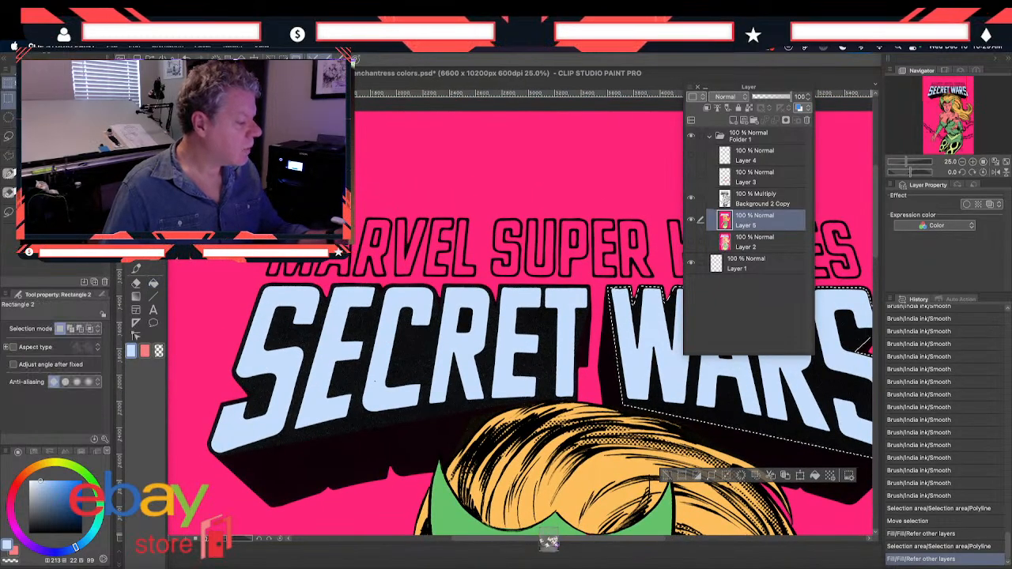
key(super+d)
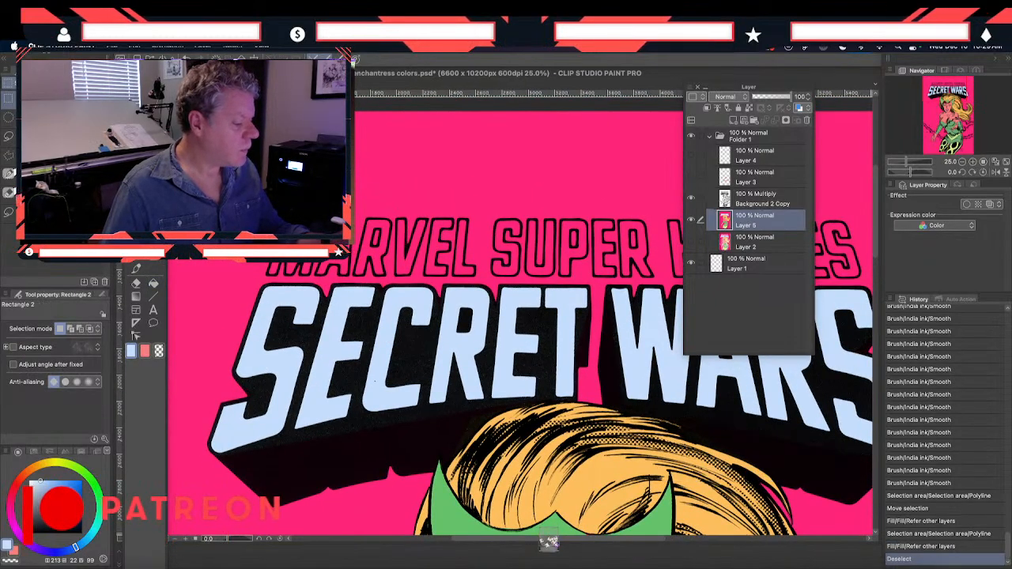
Set the drawing color to white and paint the first letters of MARVEL on Layer 5 with the Smooth brush
double_click(130, 356)
click(566, 244)
click(812, 212)
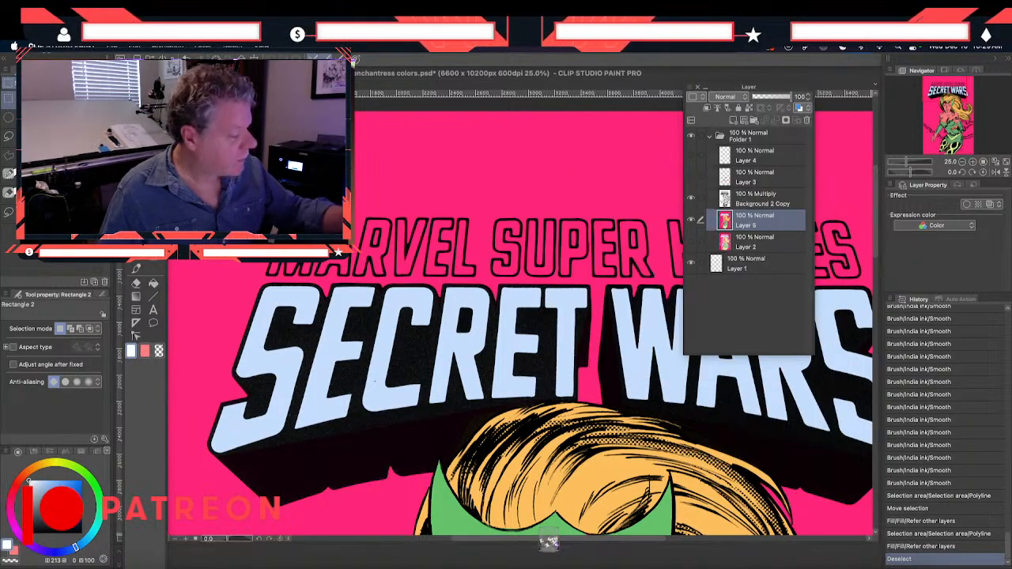
click(134, 269)
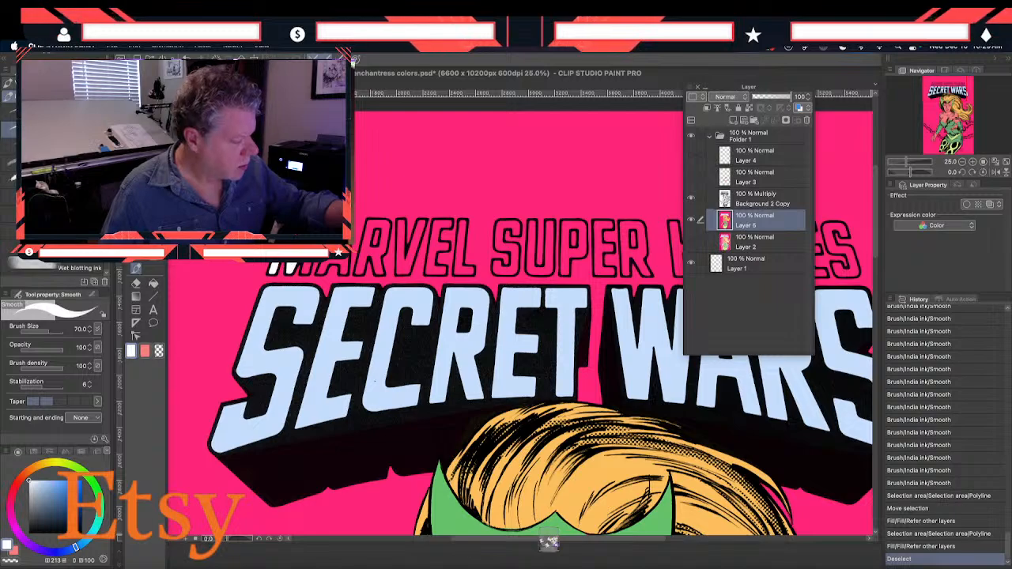
drag(289, 268, 295, 255)
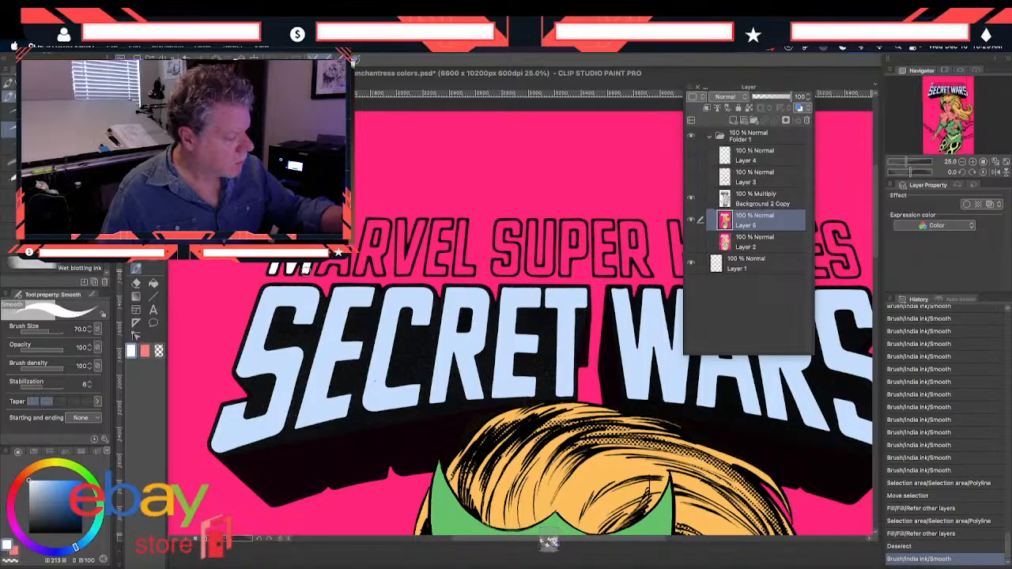
drag(305, 269, 308, 267)
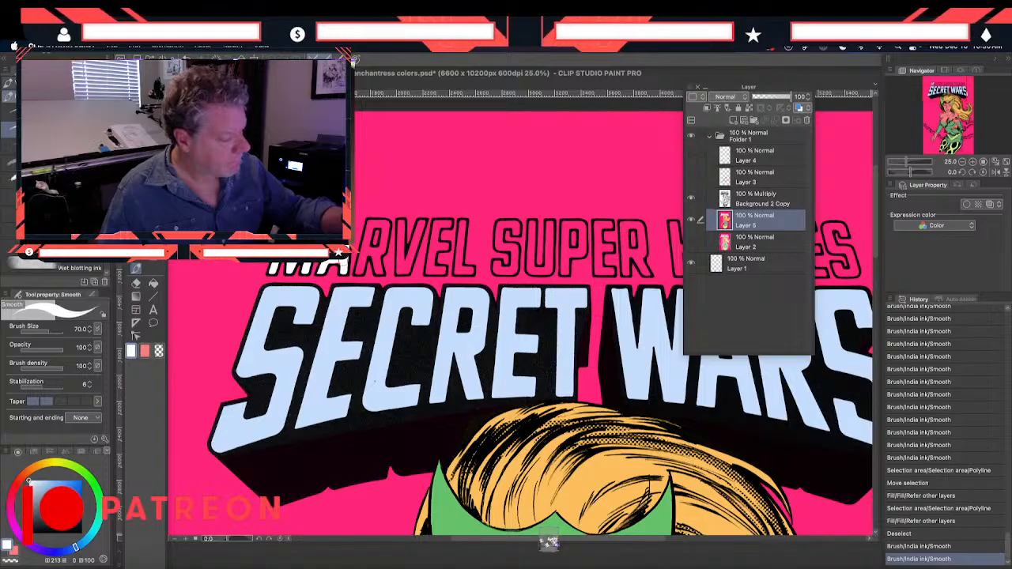
drag(326, 265, 336, 261)
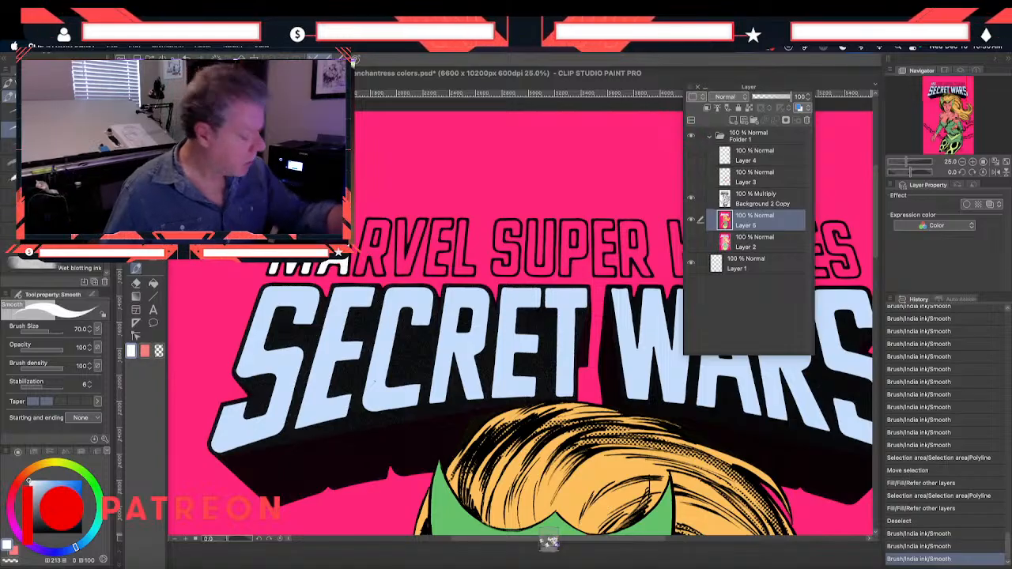
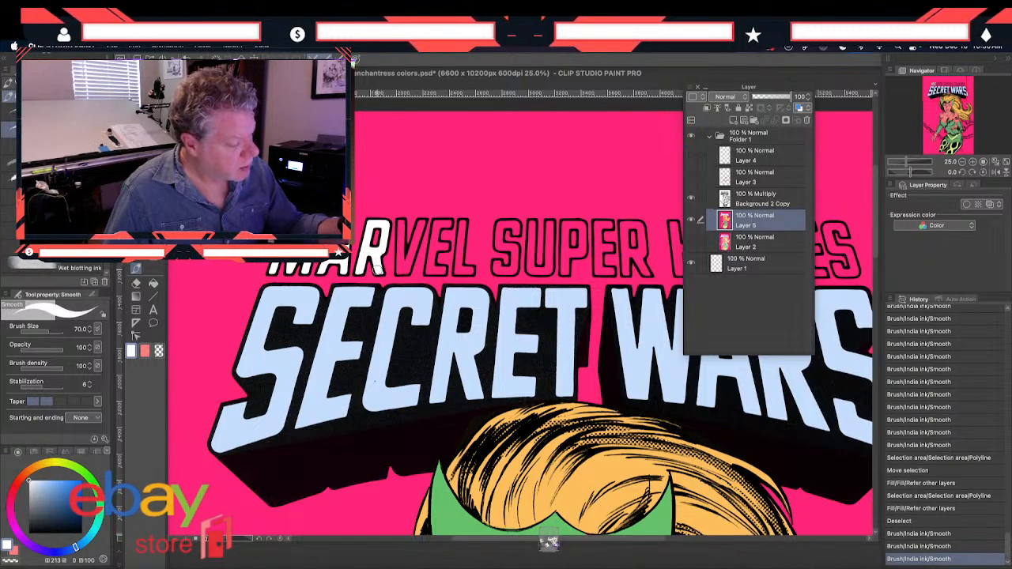
Paint the remaining letters of MARVEL white on Layer 5 with the Smooth brush
mouse_move(377, 274)
mouse_down()
mouse_move(375, 258)
mouse_move(401, 222)
mouse_move(402, 273)
mouse_move(417, 224)
mouse_move(409, 264)
mouse_up()
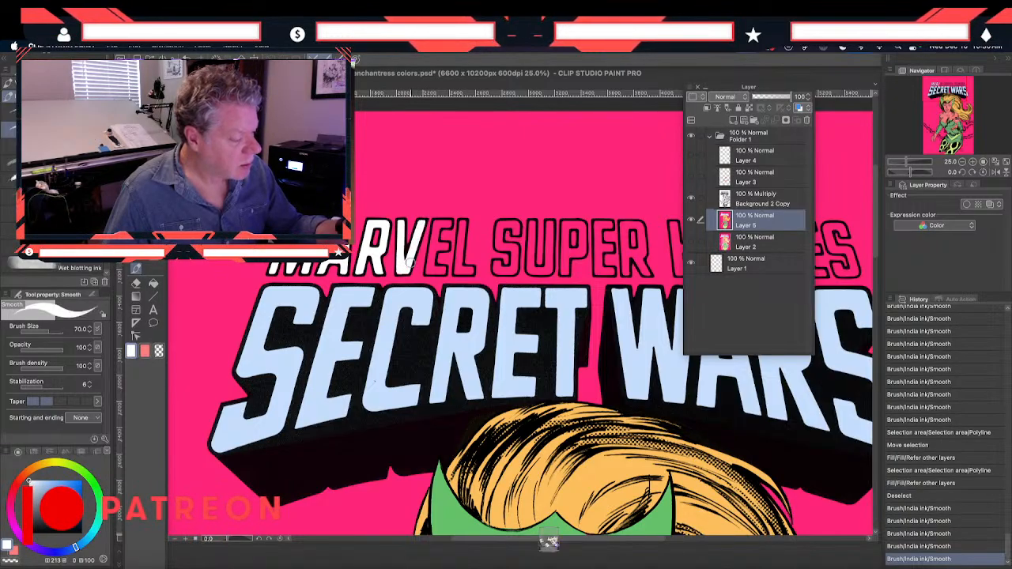
mouse_move(438, 229)
mouse_down()
mouse_move(430, 274)
mouse_move(442, 269)
mouse_move(428, 271)
mouse_move(433, 254)
mouse_up()
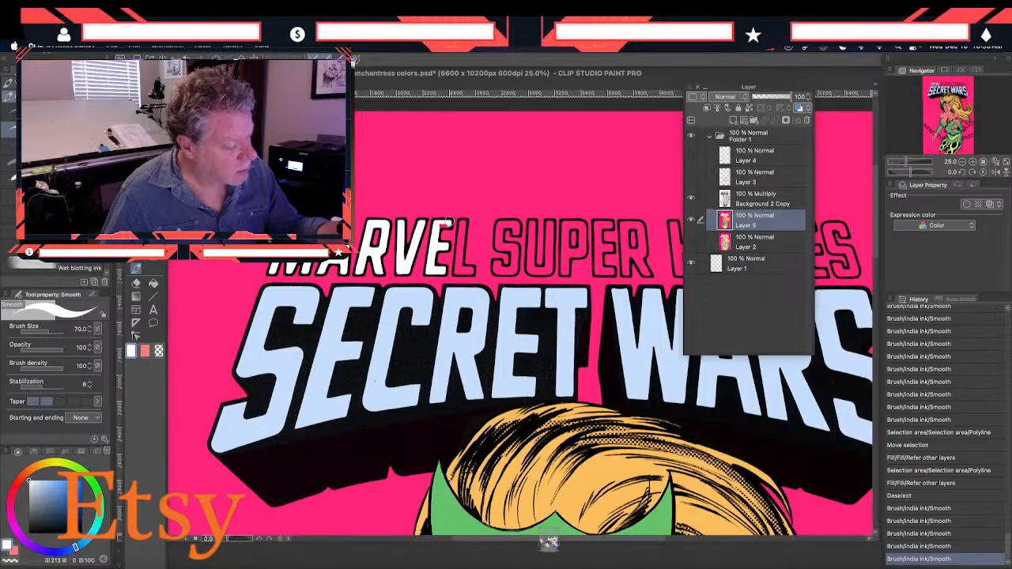
mouse_move(442, 225)
mouse_down()
mouse_move(461, 235)
mouse_move(461, 223)
mouse_move(459, 269)
mouse_move(462, 231)
mouse_move(458, 269)
mouse_move(472, 272)
mouse_move(461, 266)
mouse_up()
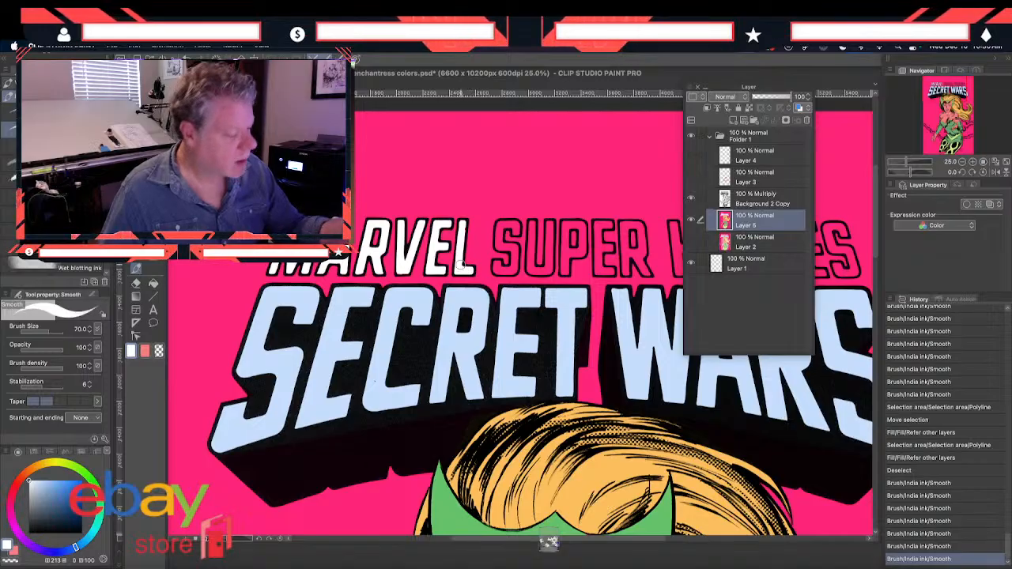
Paint the letters of the word SUPER white on Layer 5 with the Smooth brush
mouse_move(501, 227)
mouse_down()
mouse_move(362, 185)
mouse_move(388, 208)
mouse_move(384, 222)
mouse_move(389, 206)
mouse_move(402, 209)
mouse_move(385, 227)
mouse_move(399, 250)
mouse_up()
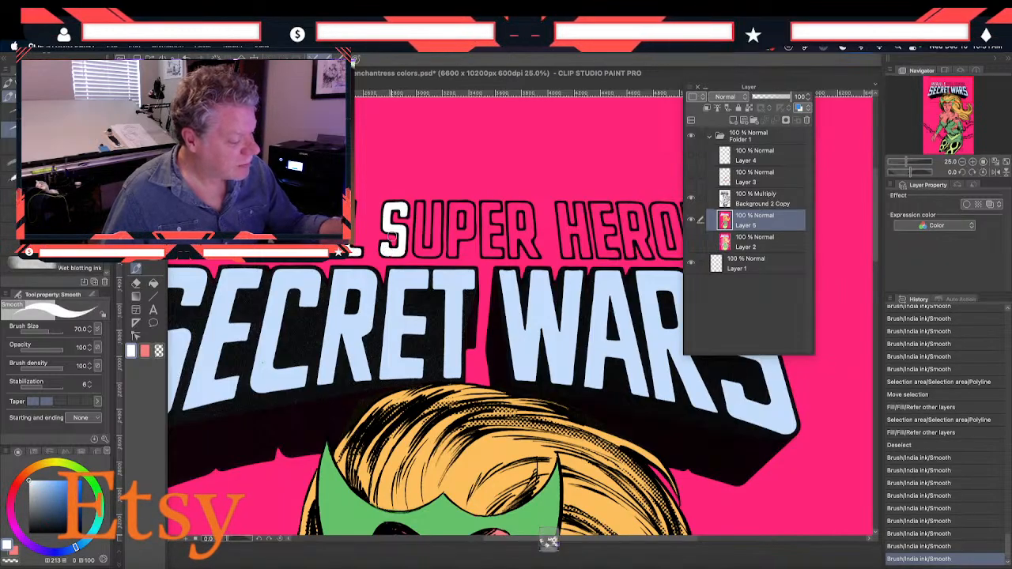
mouse_move(419, 209)
mouse_down()
mouse_move(419, 246)
mouse_move(436, 252)
mouse_move(417, 250)
mouse_move(437, 243)
mouse_move(439, 221)
mouse_move(440, 245)
mouse_move(437, 204)
mouse_move(435, 237)
mouse_move(453, 235)
mouse_move(452, 207)
mouse_move(454, 254)
mouse_move(453, 233)
mouse_move(452, 254)
mouse_move(473, 221)
mouse_move(472, 234)
mouse_move(470, 207)
mouse_move(455, 210)
mouse_move(461, 203)
mouse_move(458, 237)
mouse_up()
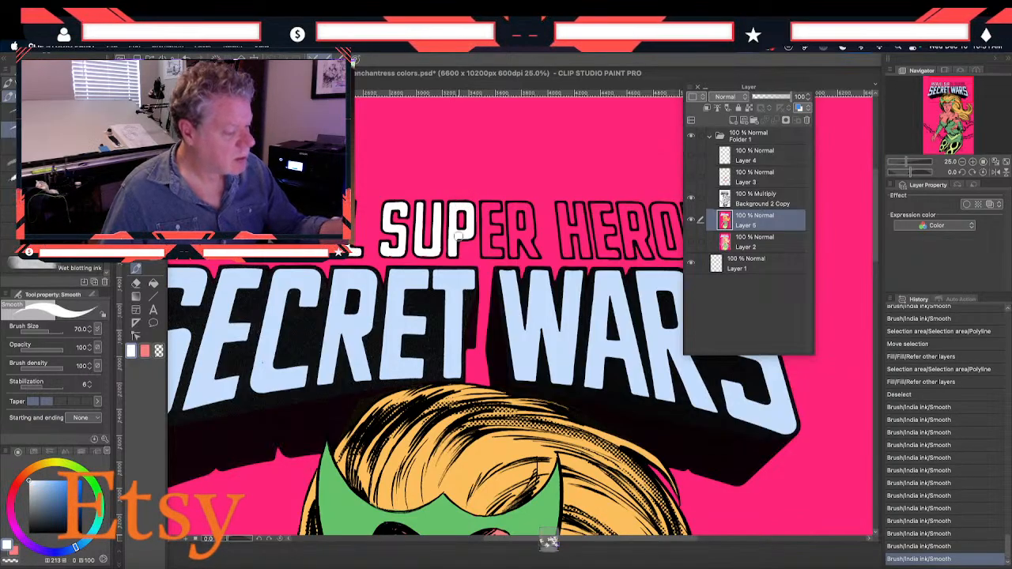
mouse_move(489, 281)
mouse_down()
mouse_move(409, 292)
mouse_move(399, 304)
mouse_up()
mouse_move(397, 240)
mouse_down()
mouse_move(395, 275)
mouse_move(408, 273)
mouse_move(399, 276)
mouse_up()
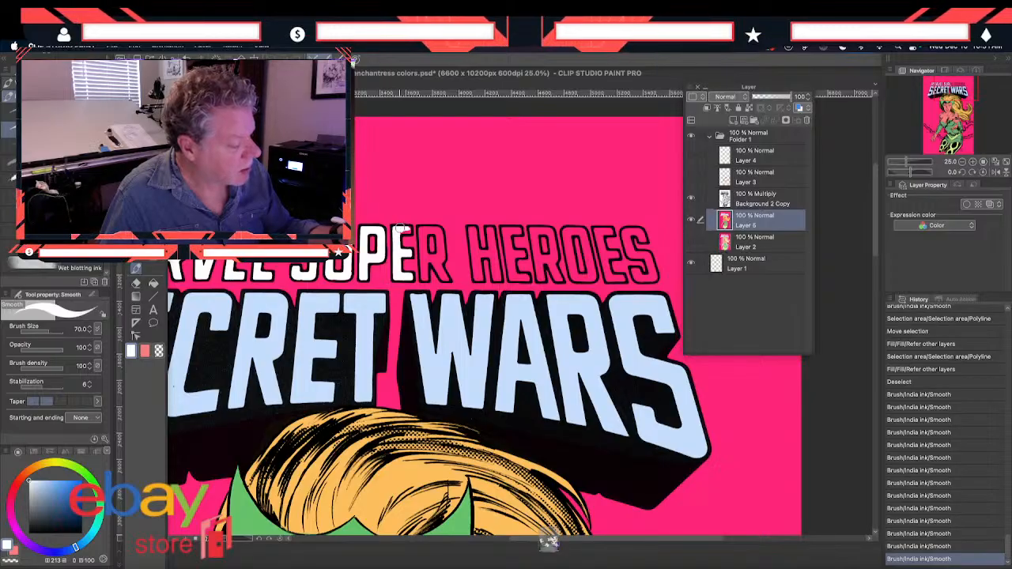
mouse_move(405, 229)
mouse_down()
mouse_move(427, 273)
mouse_move(422, 256)
mouse_move(433, 255)
mouse_move(445, 278)
mouse_up()
mouse_move(433, 259)
mouse_down()
mouse_move(437, 229)
mouse_move(422, 234)
mouse_move(425, 248)
mouse_up()
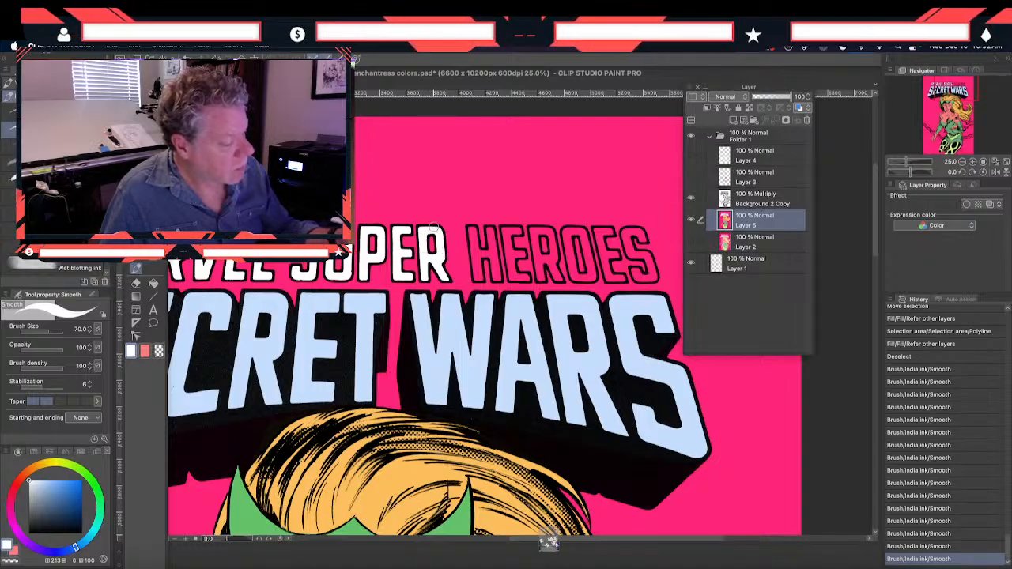
Paint the letters of the word HEROES white on Layer 5, finishing the white line above SECRET WARS
drag(458, 335, 371, 324)
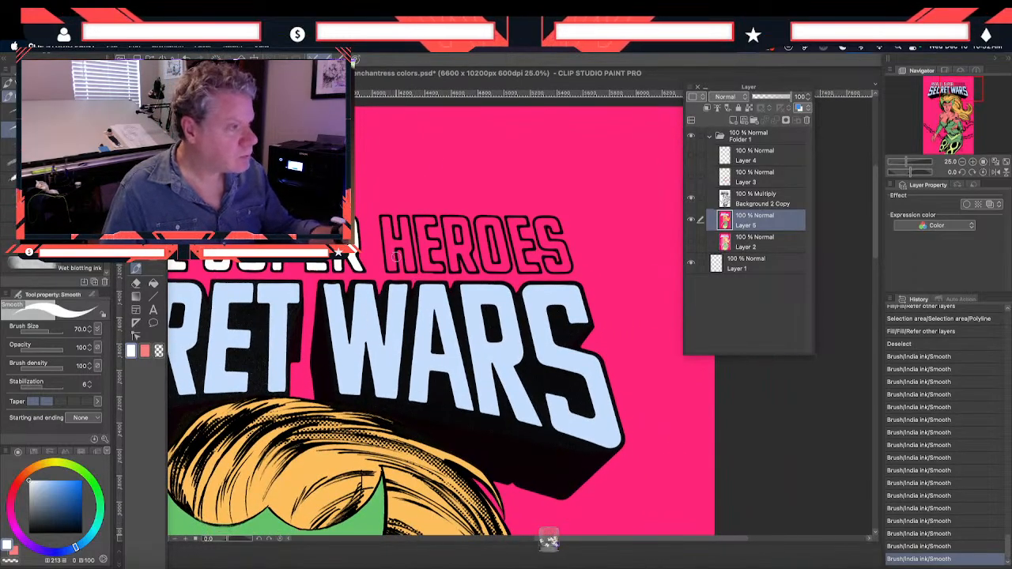
mouse_move(386, 231)
mouse_down()
mouse_move(394, 269)
mouse_move(392, 234)
mouse_move(398, 246)
mouse_move(403, 231)
mouse_move(385, 222)
mouse_move(401, 236)
mouse_move(405, 219)
mouse_move(413, 268)
mouse_up()
mouse_move(418, 224)
mouse_down()
mouse_move(426, 269)
mouse_move(440, 268)
mouse_move(429, 268)
mouse_move(424, 239)
mouse_move(432, 242)
mouse_move(427, 249)
mouse_move(418, 224)
mouse_move(433, 222)
mouse_move(421, 226)
mouse_move(429, 212)
mouse_move(458, 235)
mouse_move(445, 223)
mouse_move(455, 268)
mouse_move(450, 247)
mouse_move(462, 247)
mouse_move(464, 225)
mouse_move(470, 270)
mouse_up()
mouse_move(453, 224)
mouse_down()
mouse_move(481, 226)
mouse_move(483, 250)
mouse_move(481, 227)
mouse_move(488, 254)
mouse_up()
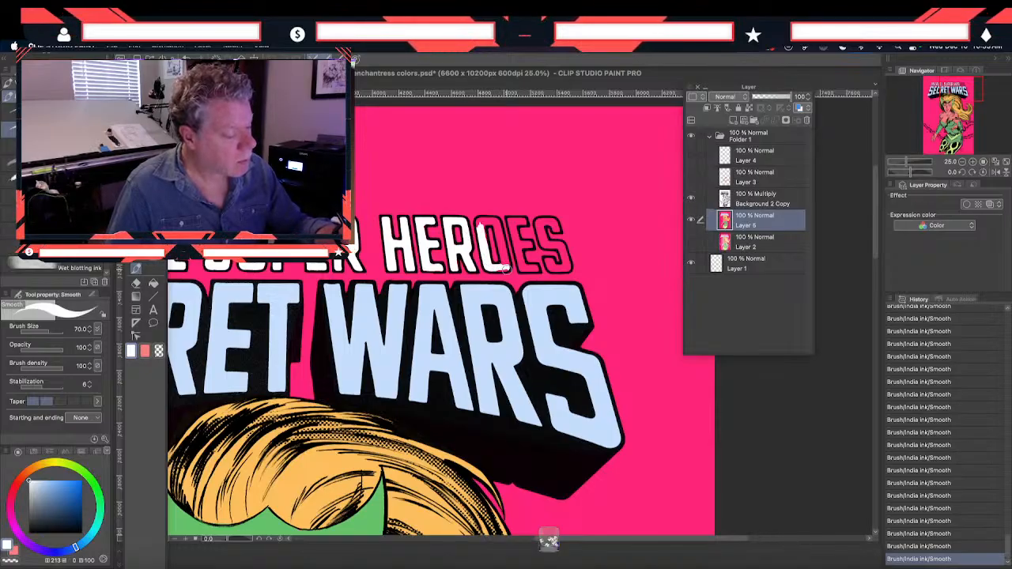
mouse_move(493, 259)
mouse_down()
mouse_move(503, 271)
mouse_move(501, 233)
mouse_move(478, 220)
mouse_up()
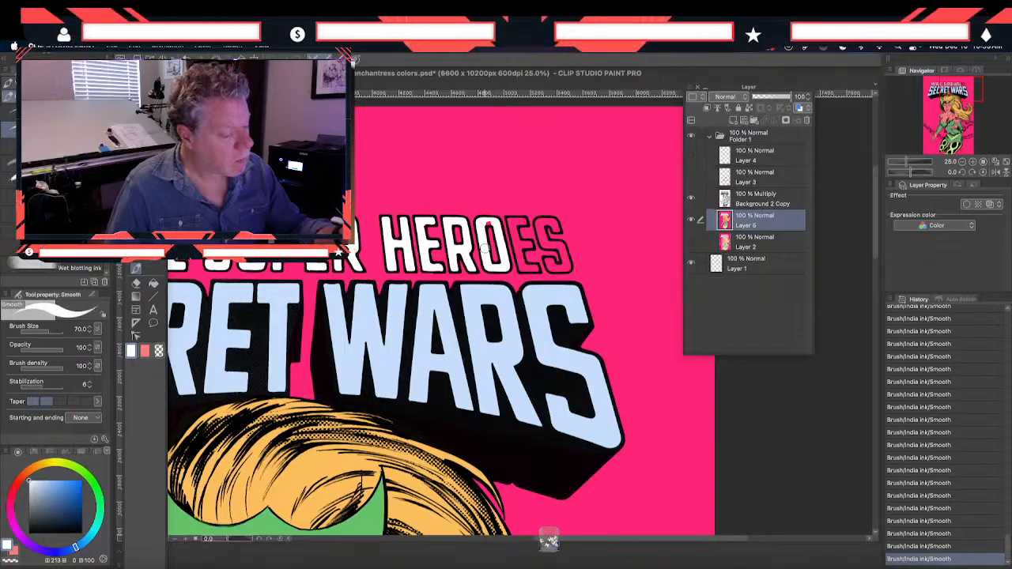
mouse_move(515, 251)
mouse_down()
mouse_move(517, 224)
mouse_move(516, 261)
mouse_move(541, 269)
mouse_move(523, 270)
mouse_move(531, 246)
mouse_move(508, 219)
mouse_up()
mouse_move(551, 251)
mouse_down()
mouse_move(541, 219)
mouse_move(558, 229)
mouse_move(551, 224)
mouse_move(546, 240)
mouse_up()
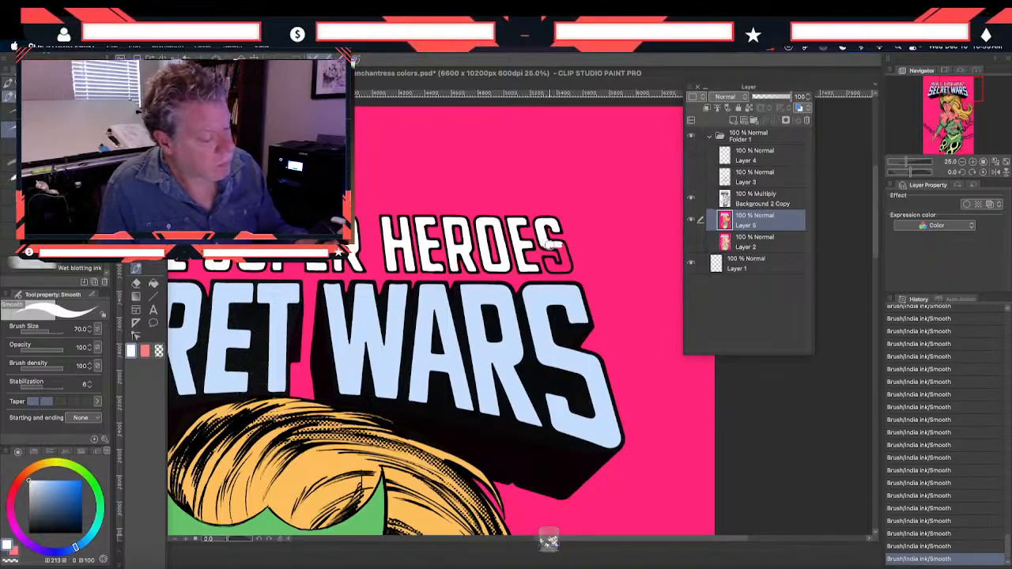
mouse_move(539, 240)
mouse_down()
mouse_move(564, 245)
mouse_move(567, 264)
mouse_move(547, 260)
mouse_move(550, 270)
mouse_up()
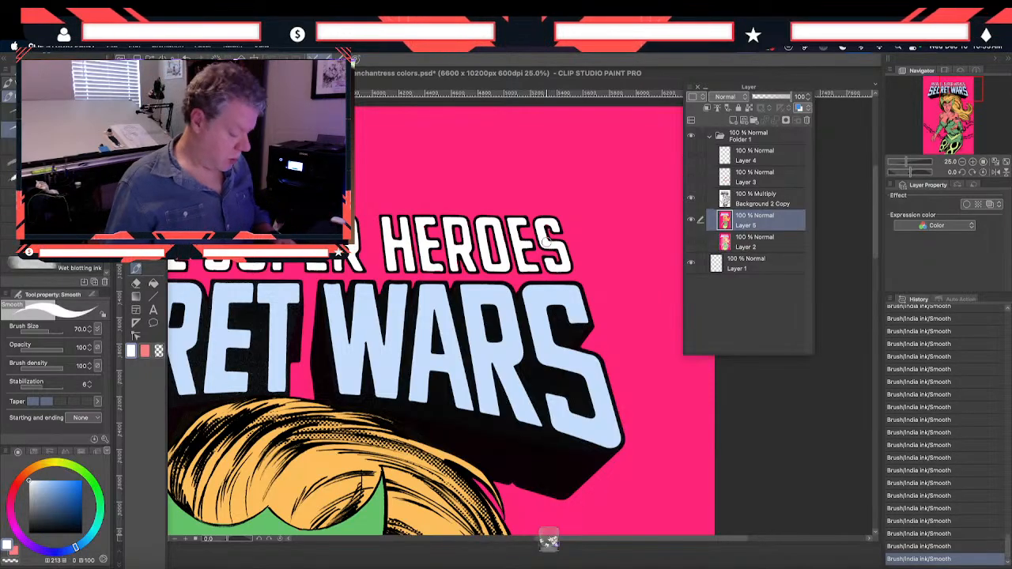
Check the flat colors of the whole figure, from the legs up to the hair and logo
key(super+minus)
drag(313, 499, 302, 355)
drag(291, 449, 290, 341)
drag(305, 510, 308, 406)
drag(283, 318, 310, 385)
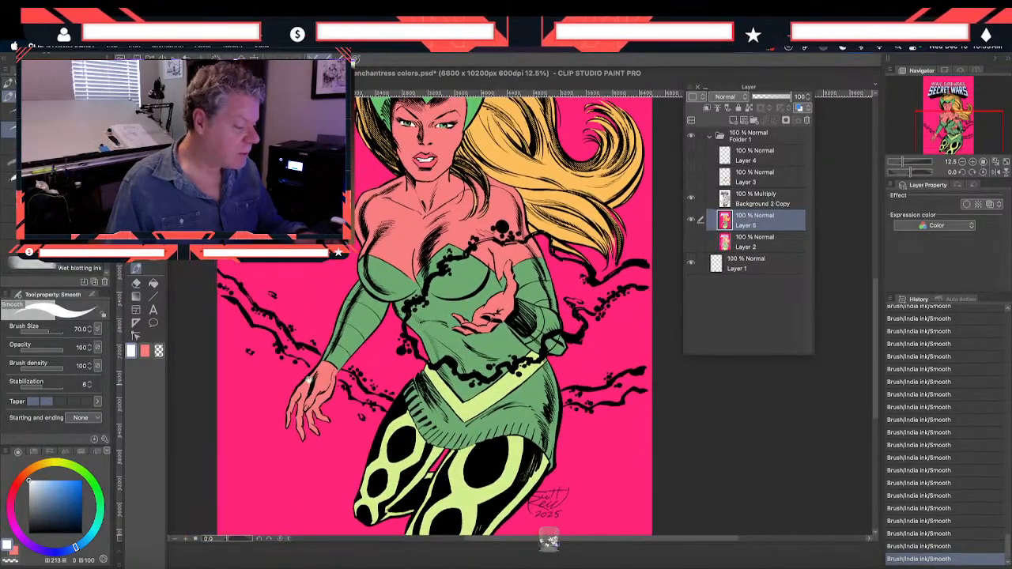
drag(298, 283, 296, 323)
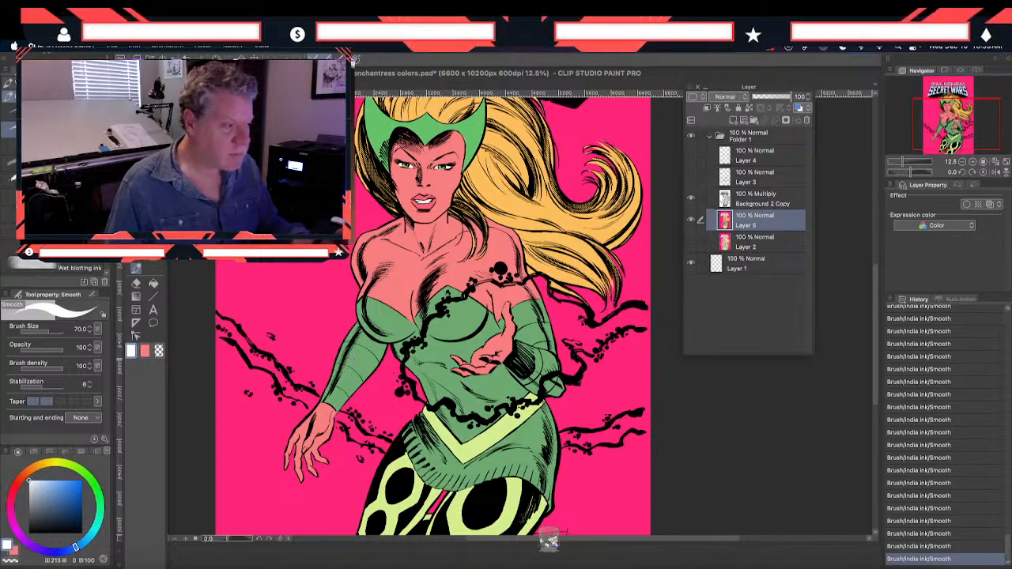
drag(353, 350, 355, 379)
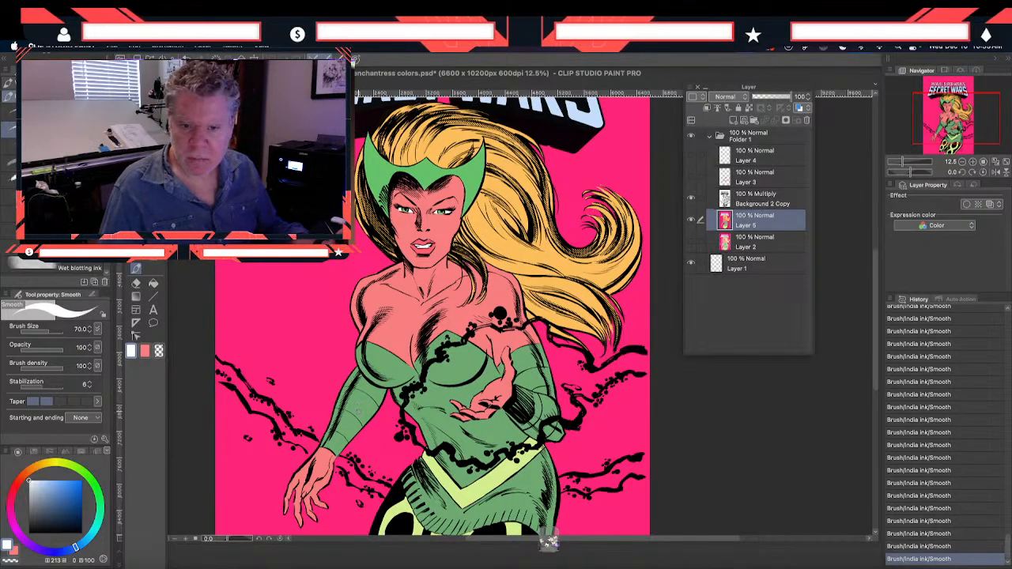
mouse_move(380, 428)
mouse_down()
mouse_move(354, 456)
mouse_move(354, 477)
mouse_up()
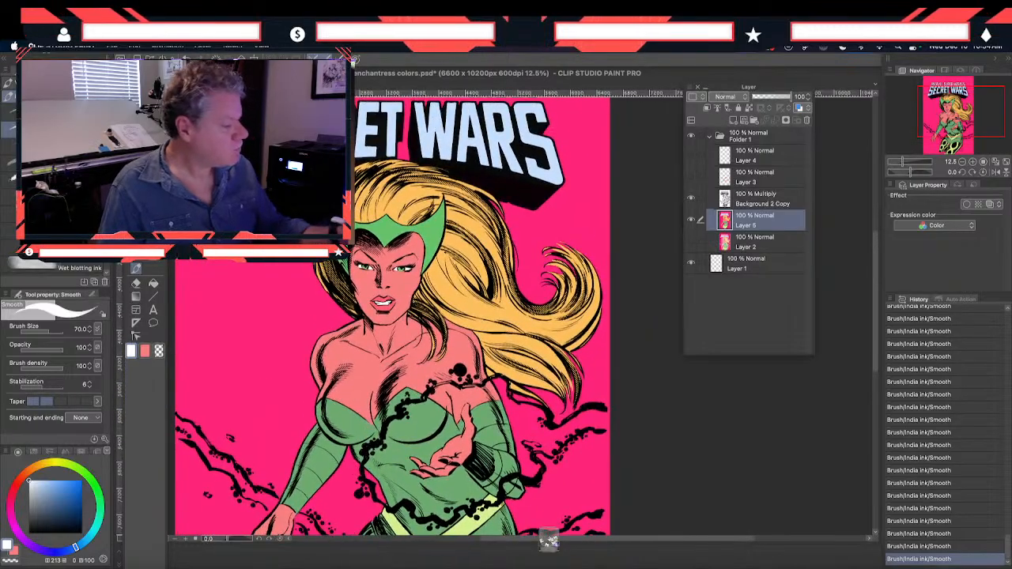
Select the orange hair area on Layer 5 with Auto select, referring to the editing layer only
key(w)
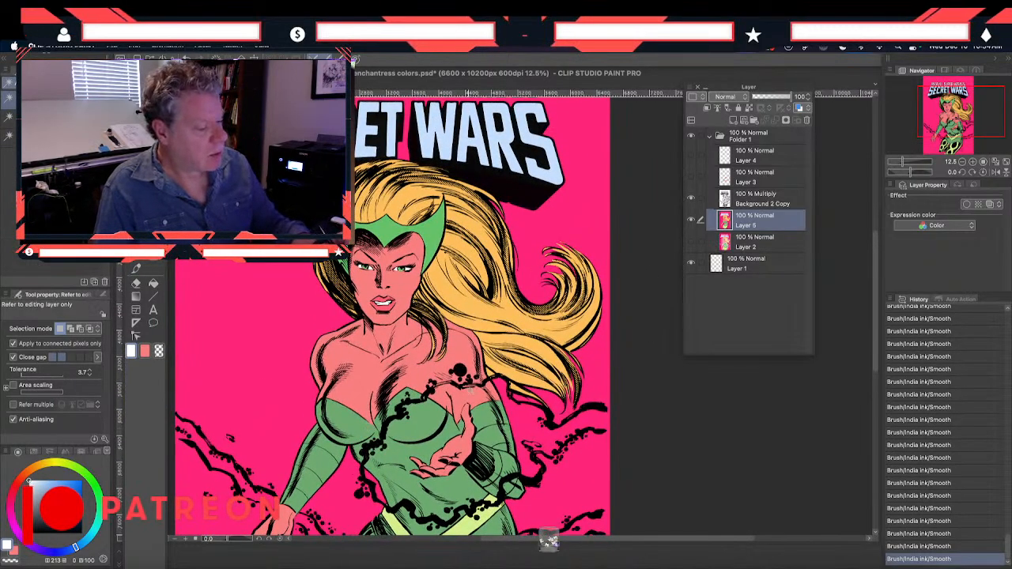
click(471, 389)
shift+click(321, 283)
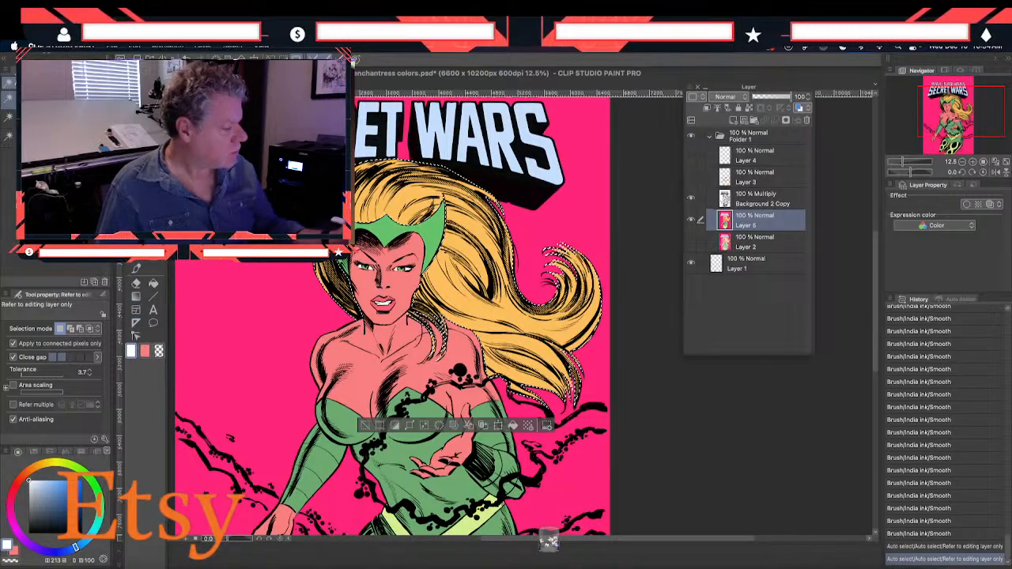
Sample the pale cream highlight color from the enchantress color study and move the Layer palette clear of the artwork
key(i)
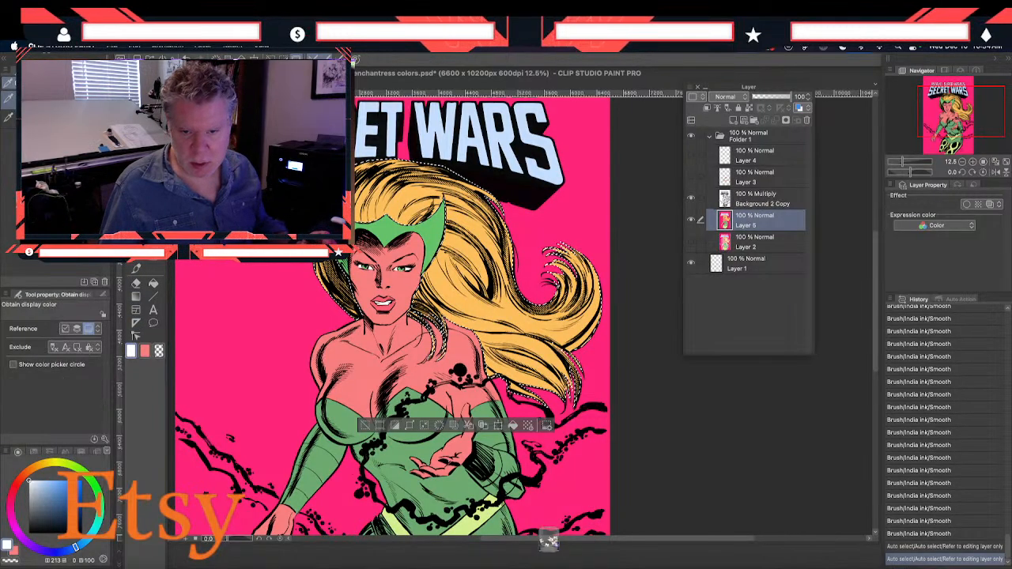
key(super+grave)
click(383, 303)
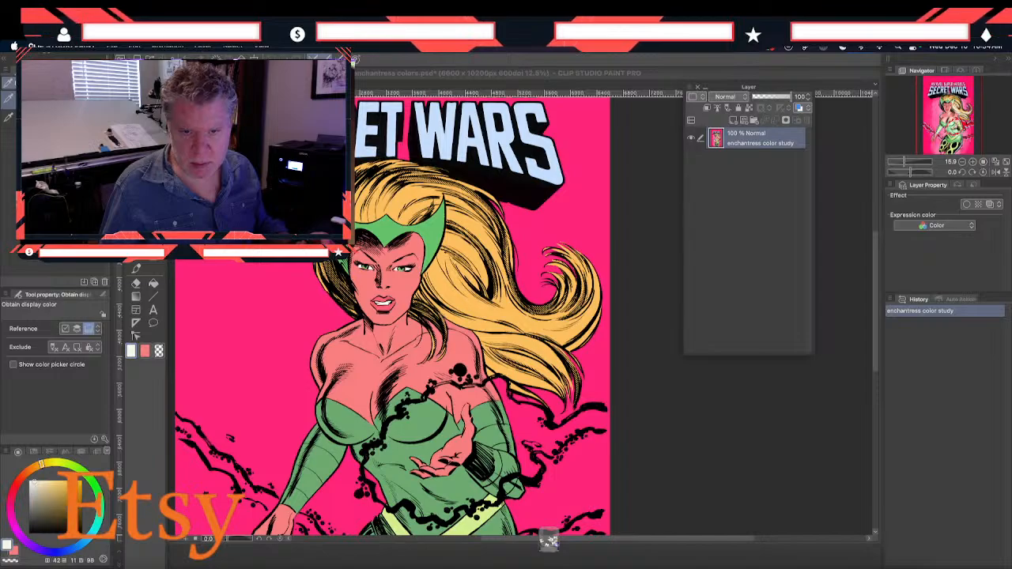
drag(639, 47, 839, 321)
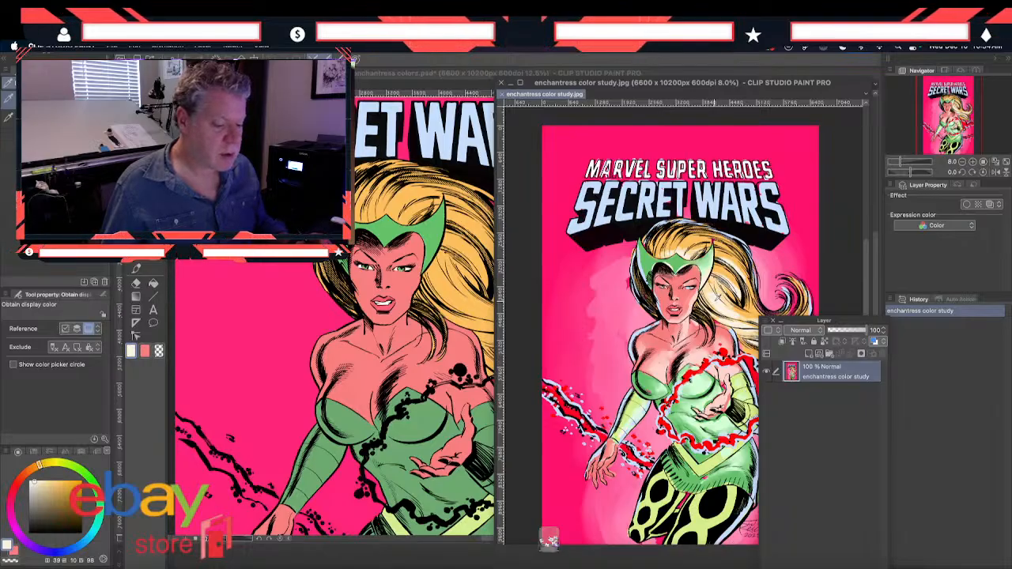
double_click(634, 88)
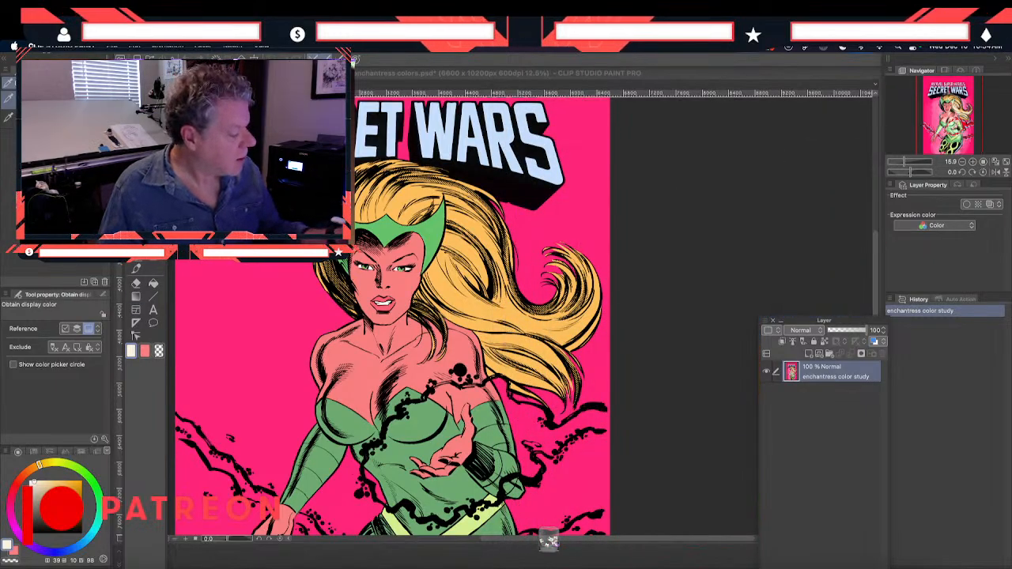
Set the Smooth brush to opacity 52 and brush density 56, and enlarge its size for the hair in the cover file
click(135, 267)
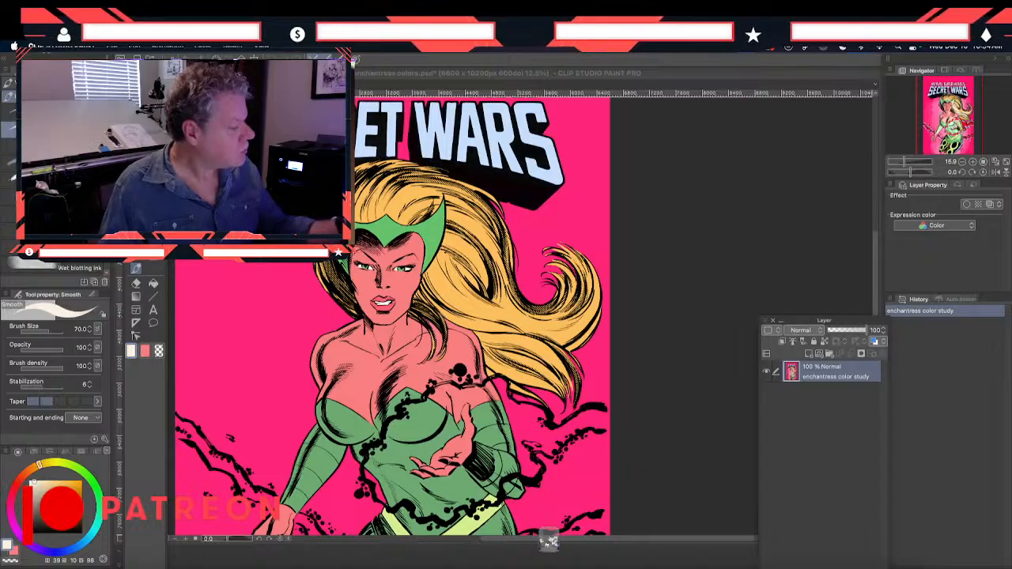
click(42, 349)
click(45, 368)
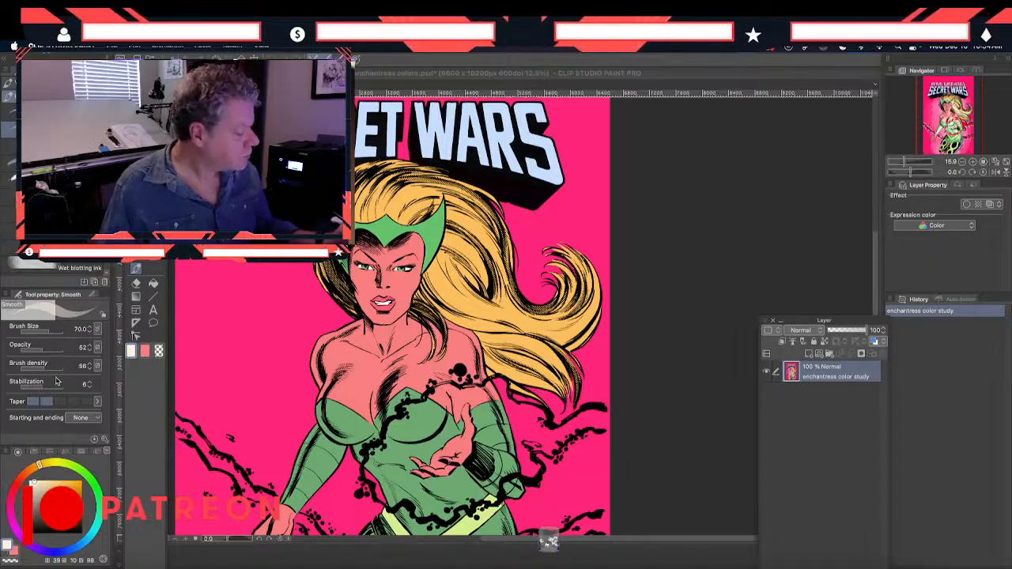
drag(60, 401, 45, 405)
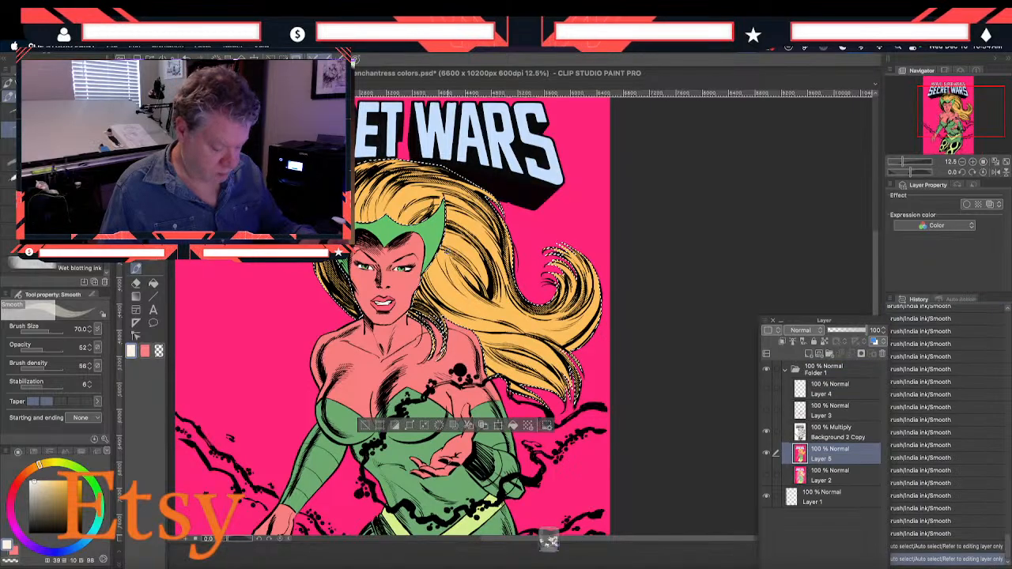
key(bracketright)
key(bracketright)
key(bracketright)
key(bracketright)
key(bracketright)
key(bracketright)
key(bracketright)
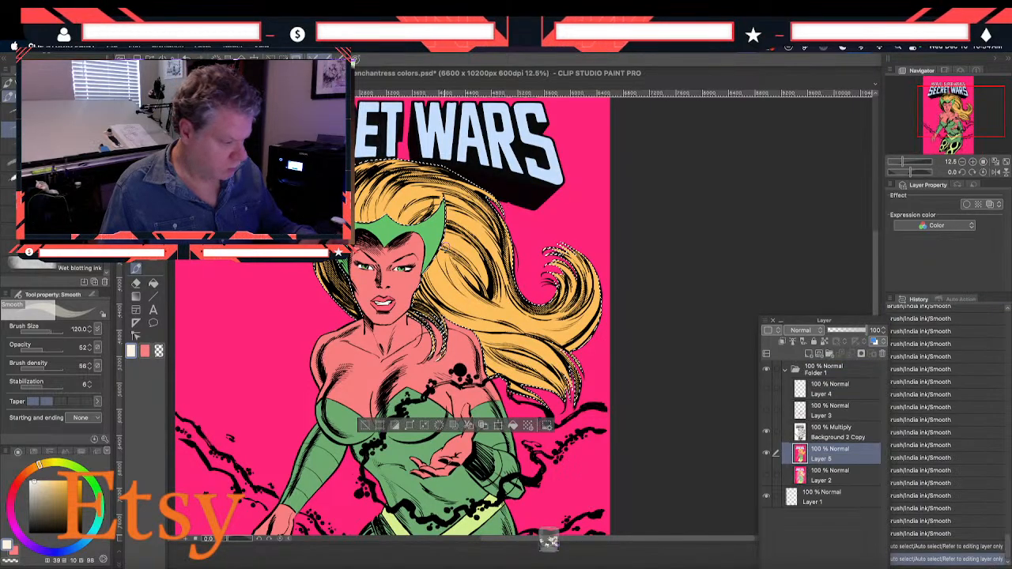
key(bracketright)
Paint pale cream highlights along the lower flowing hair strands inside the selection, enlarging the Smooth brush to 600
mouse_move(433, 281)
mouse_down()
mouse_move(493, 321)
mouse_move(484, 319)
mouse_up()
key(bracketright)
key(bracketright)
key(bracketright)
key(bracketright)
key(bracketright)
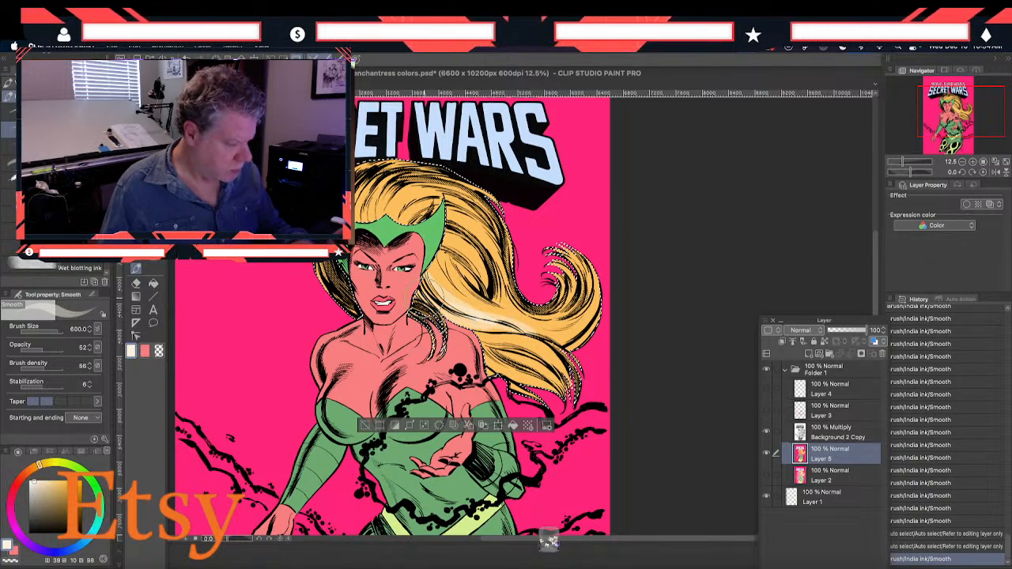
mouse_move(539, 357)
mouse_down()
mouse_move(566, 386)
mouse_move(516, 370)
mouse_move(538, 389)
mouse_up()
drag(491, 362, 546, 384)
drag(465, 311, 514, 332)
drag(471, 319, 523, 334)
drag(435, 293, 478, 316)
drag(440, 287, 479, 304)
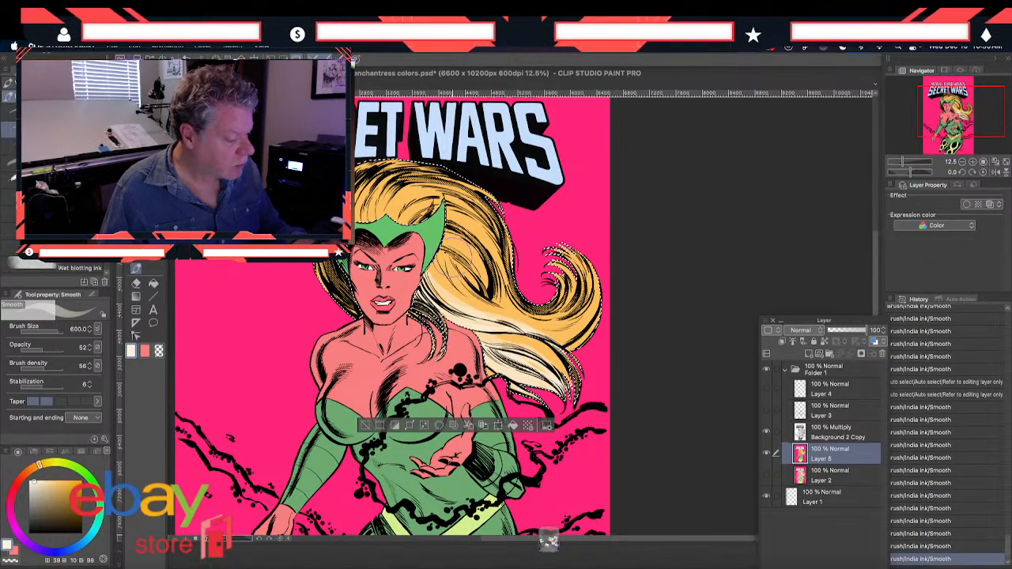
Add pale cream highlights to the hair beside the headpiece and along the outer edge of the big curl
drag(452, 251, 480, 289)
drag(455, 254, 487, 293)
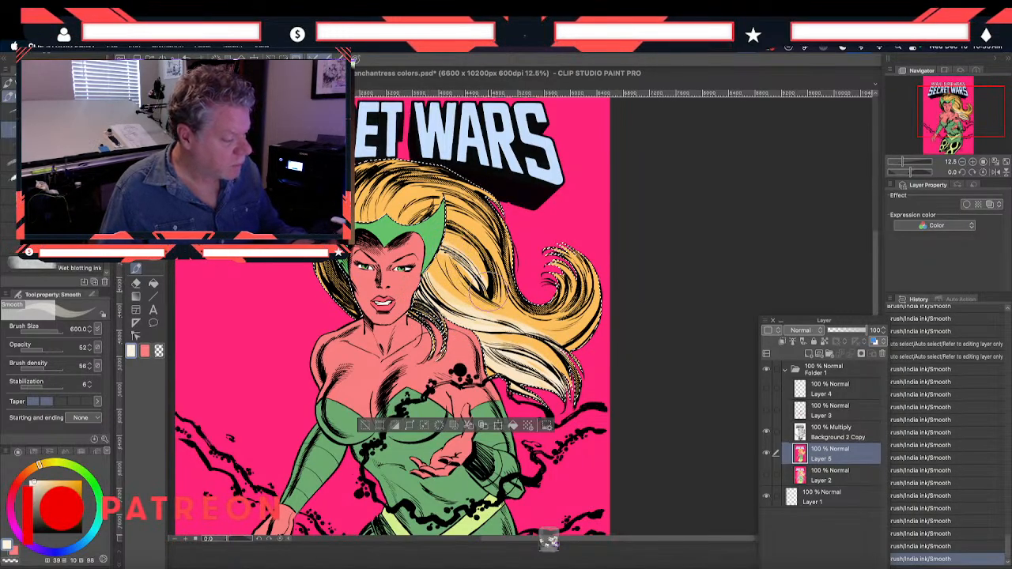
drag(594, 311, 569, 339)
drag(597, 278, 600, 302)
drag(599, 284, 601, 303)
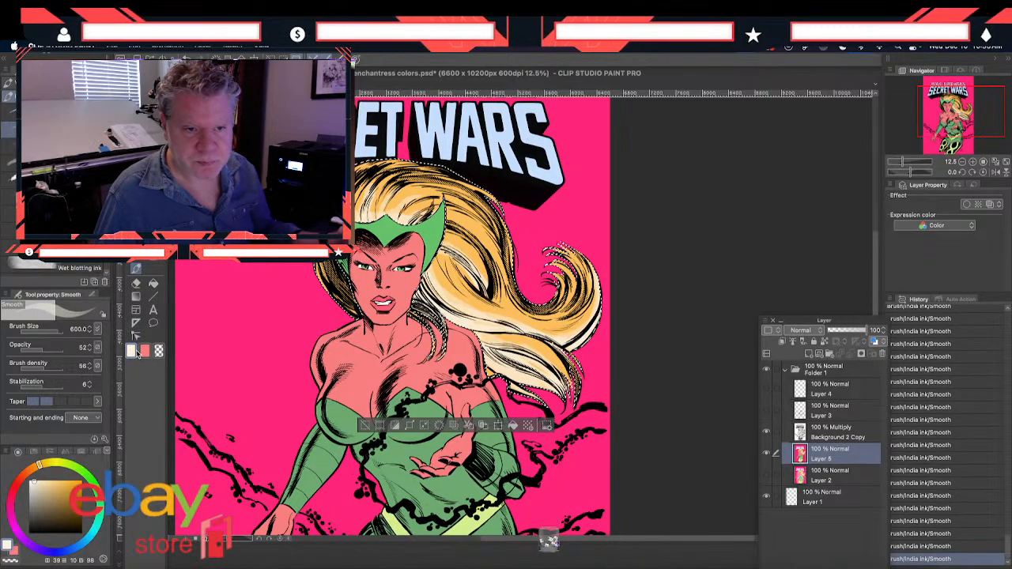
Sample the hair's base orange and darken the drawing color to a golden brown of about H 38, S 68, V 80
key(i)
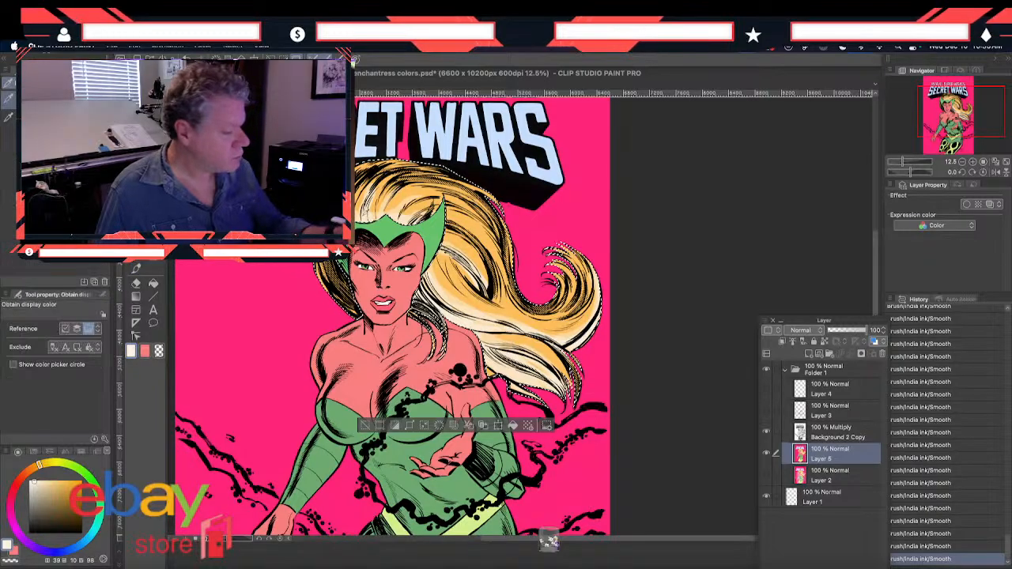
click(506, 316)
click(131, 351)
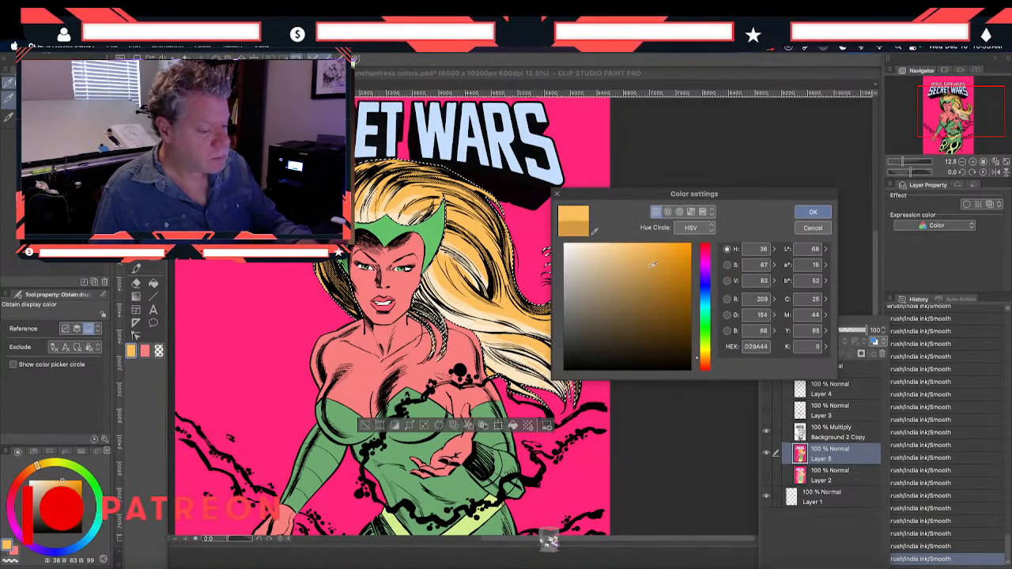
click(804, 213)
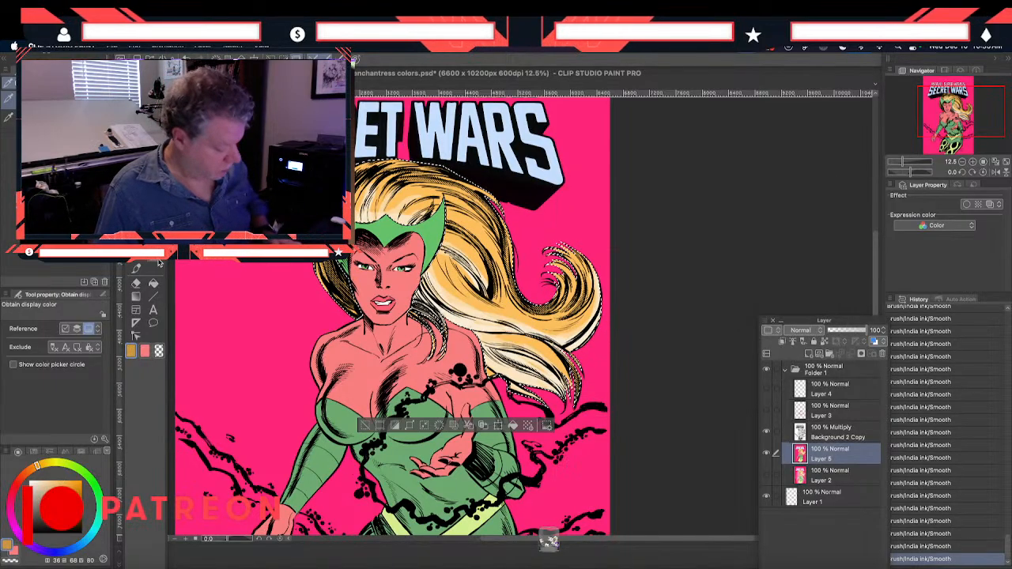
Undo all the pale highlight strokes on the hair and bring back the hair selection
key(ctrl+z)
key(ctrl+z)
key(ctrl+z)
key(ctrl+z)
key(ctrl+z)
key(ctrl+z)
key(ctrl+z)
key(ctrl+z)
key(ctrl+z)
key(ctrl+z)
key(ctrl+z)
key(ctrl+z)
key(ctrl+z)
key(ctrl+z)
key(ctrl+z)
key(ctrl+z)
key(ctrl+z)
key(ctrl+z)
key(ctrl+z)
key(ctrl+z)
key(ctrl+z)
key(ctrl+z)
key(ctrl+z)
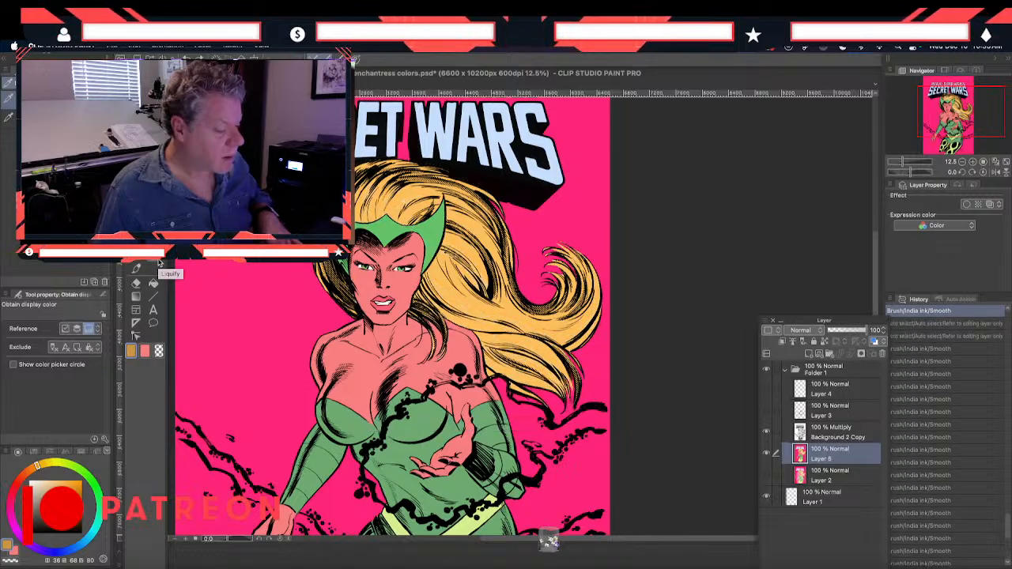
key(ctrl+y)
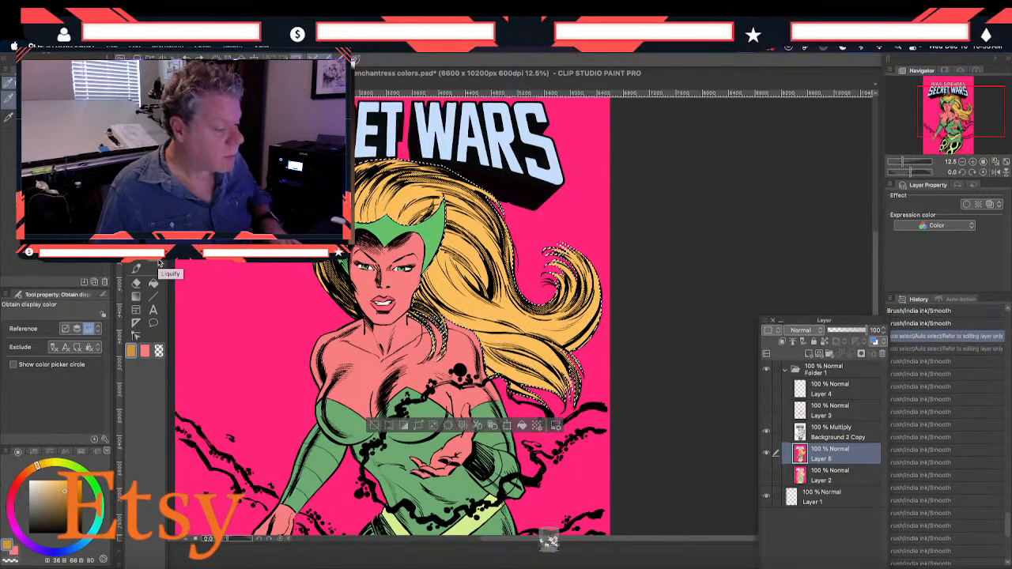
Add a raster layer above Layer 5 and pick up the color study's pale cream hair highlight, about H 39, S 10, V 98, for the Smooth brush
click(807, 354)
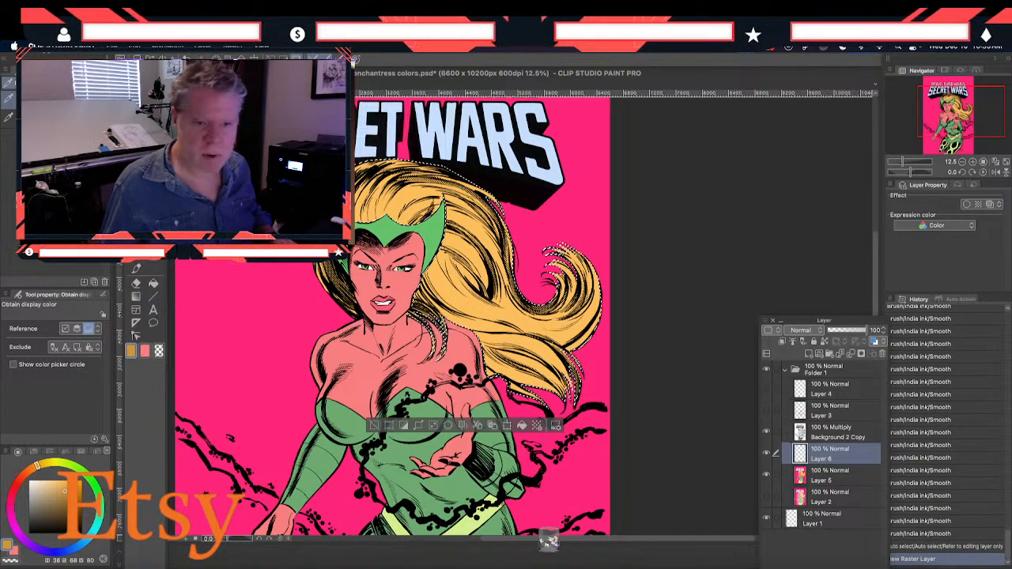
key(ctrl+Tab)
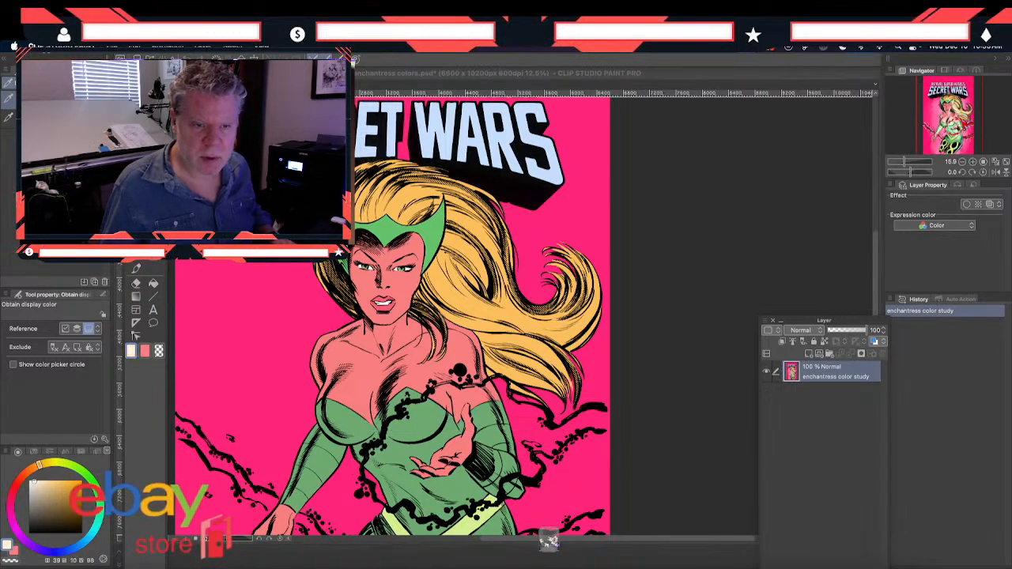
click(135, 270)
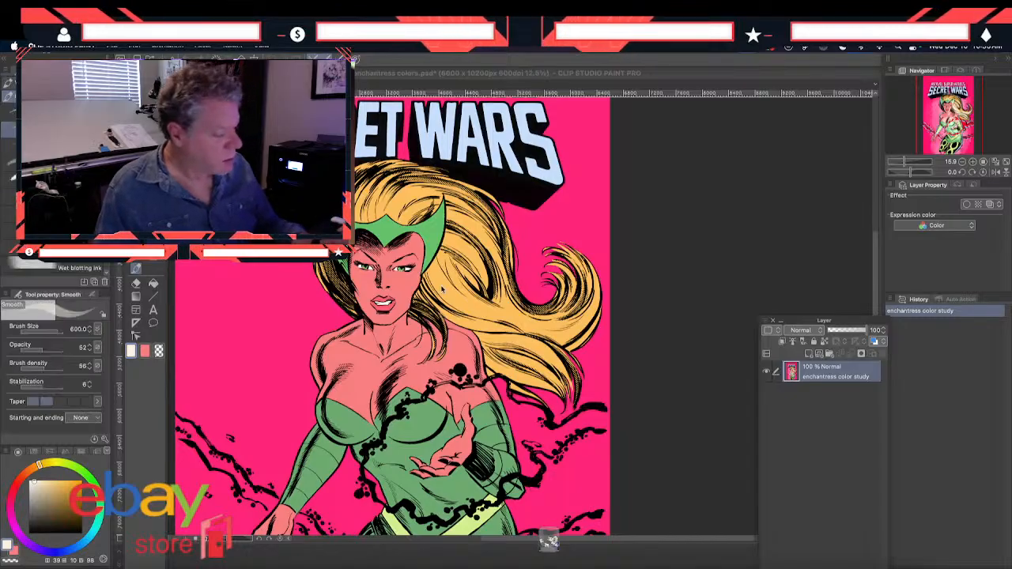
click(418, 294)
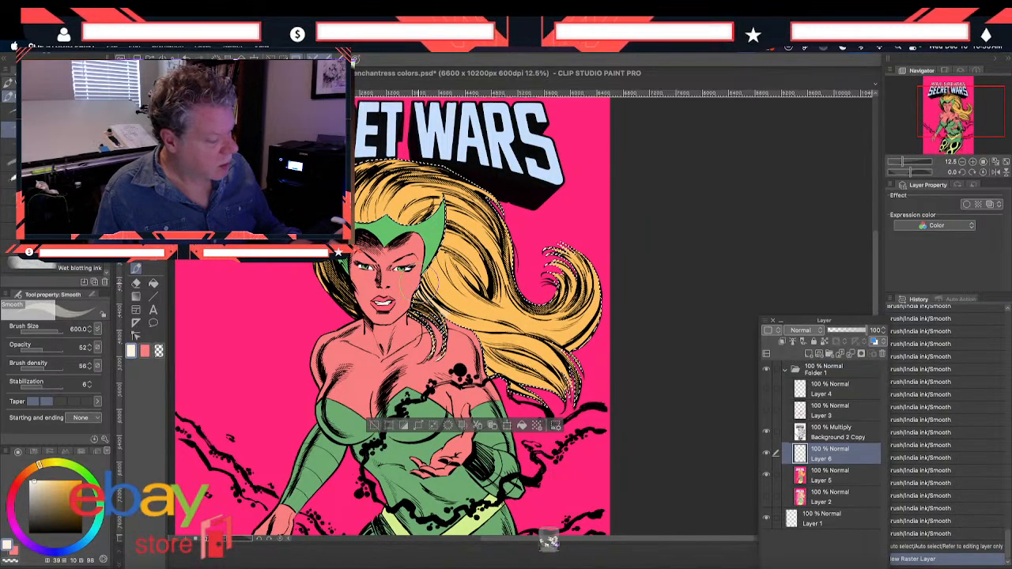
Paint pale cream highlights along the lower flowing hair strands on Layer 6 with the Smooth brush at size 600
drag(475, 325, 443, 302)
drag(517, 330, 544, 335)
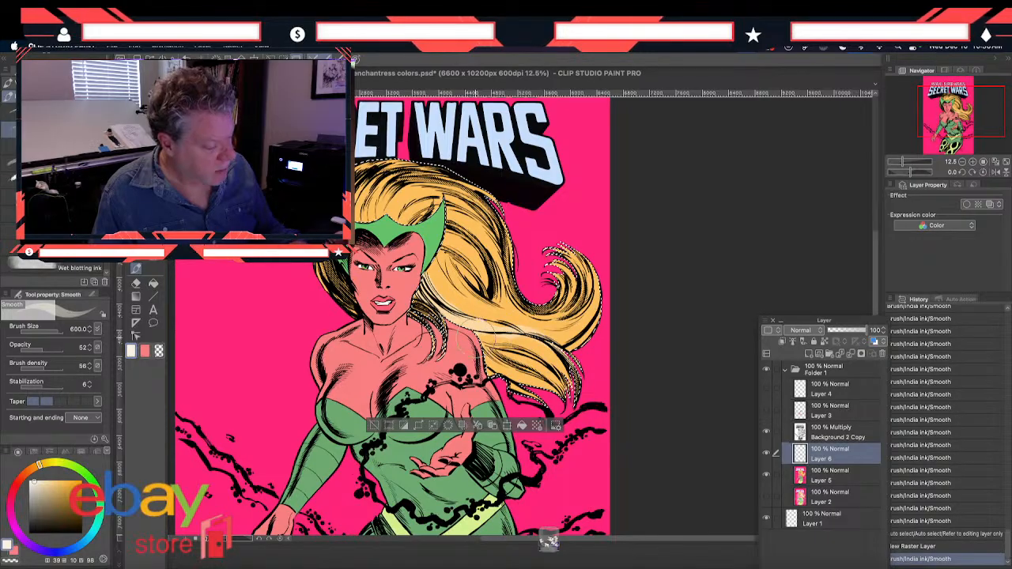
drag(519, 367, 550, 374)
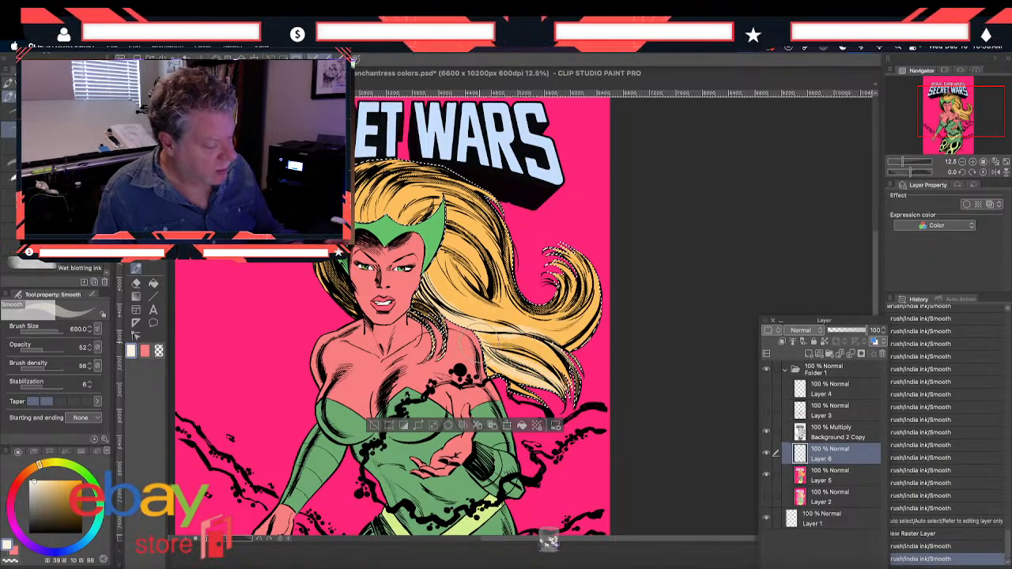
drag(484, 350, 570, 399)
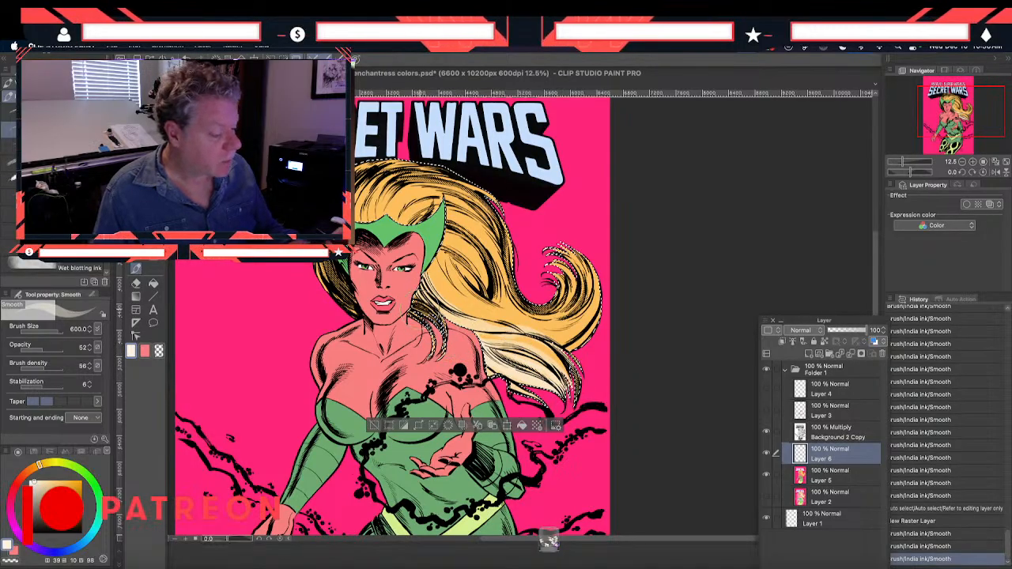
mouse_move(439, 270)
mouse_down()
mouse_move(481, 318)
mouse_move(512, 326)
mouse_up()
drag(459, 309, 556, 336)
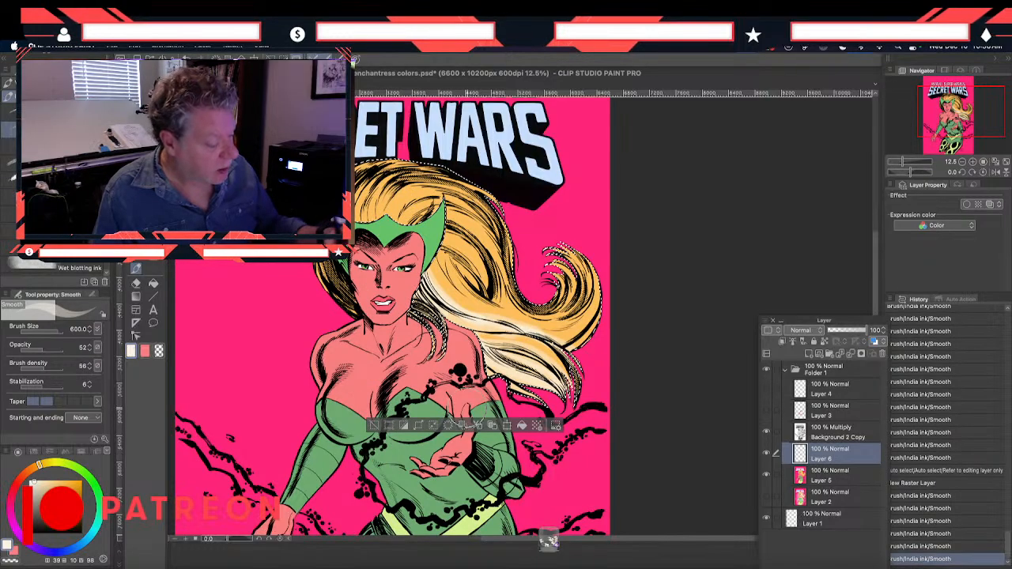
Add pale cream highlights to the outer edge of the big curl and the hair beside the face and neck
mouse_move(605, 294)
mouse_down()
mouse_move(587, 321)
mouse_move(549, 332)
mouse_move(559, 335)
mouse_up()
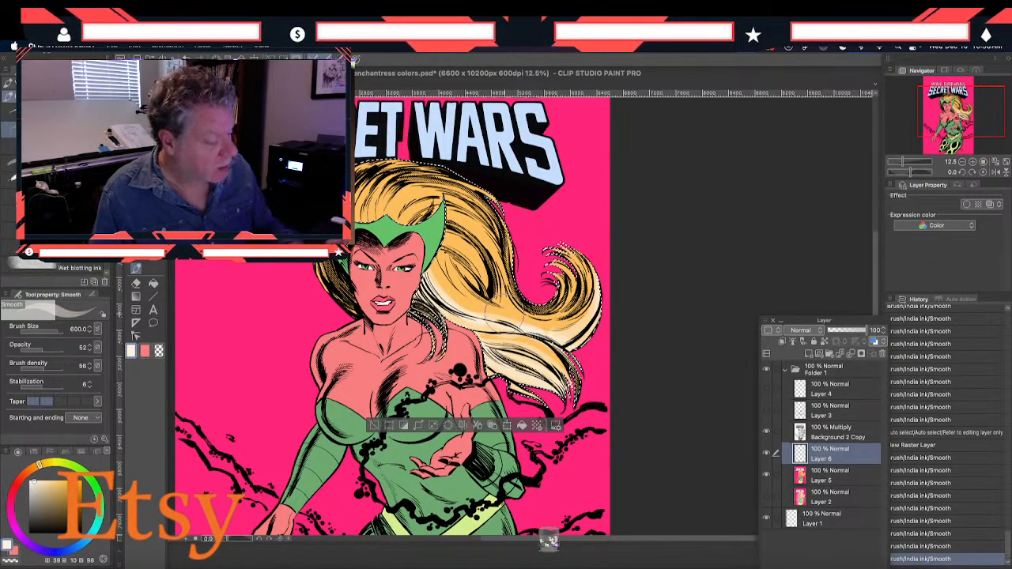
mouse_move(496, 316)
mouse_down()
mouse_move(454, 289)
mouse_move(452, 264)
mouse_up()
drag(473, 304, 427, 275)
drag(443, 332, 416, 310)
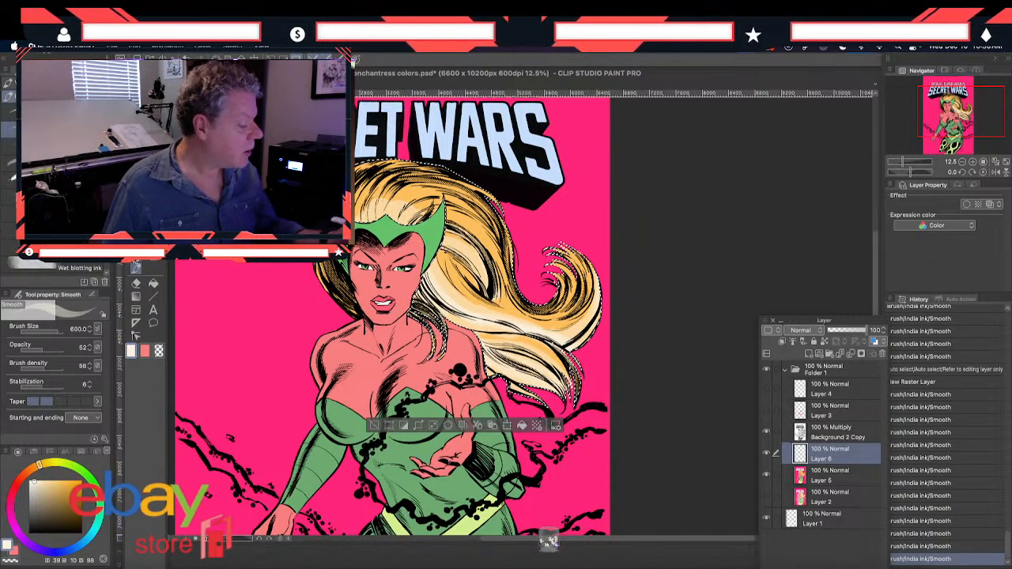
Soften the cream hair highlights beside the neck and along the lower strands with the Blend tool at size 170
key(j)
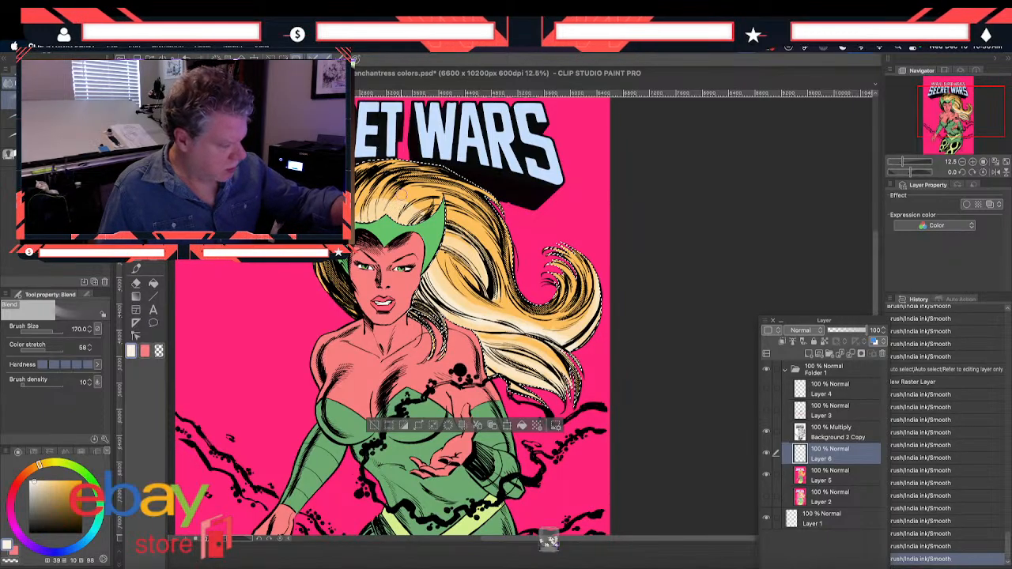
mouse_move(436, 294)
mouse_down()
mouse_move(478, 320)
mouse_move(468, 307)
mouse_up()
drag(498, 325, 473, 311)
mouse_move(439, 279)
mouse_down()
mouse_move(461, 305)
mouse_move(449, 286)
mouse_up()
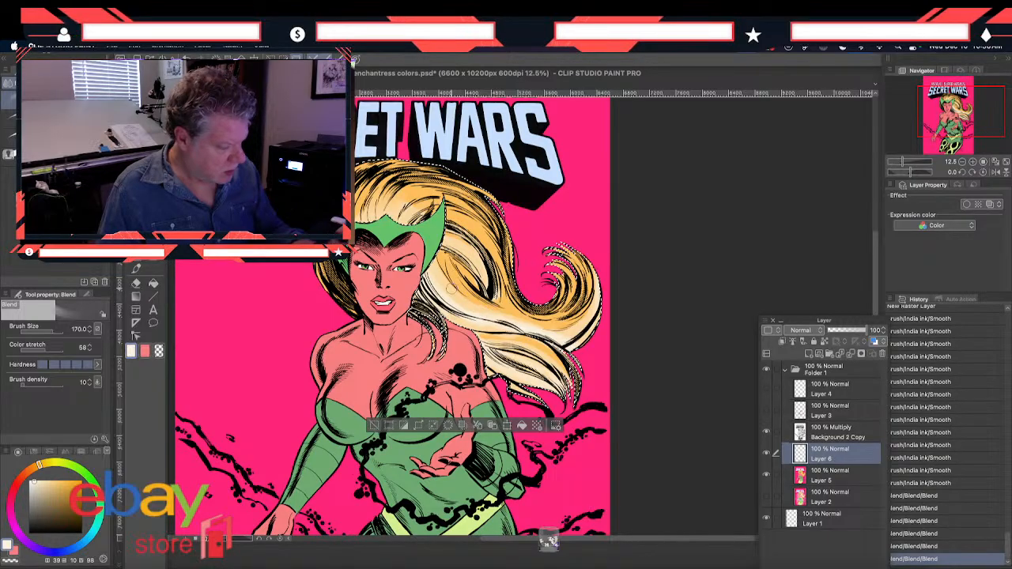
mouse_move(522, 342)
mouse_down()
mouse_move(497, 336)
mouse_move(524, 340)
mouse_up()
drag(526, 342, 545, 348)
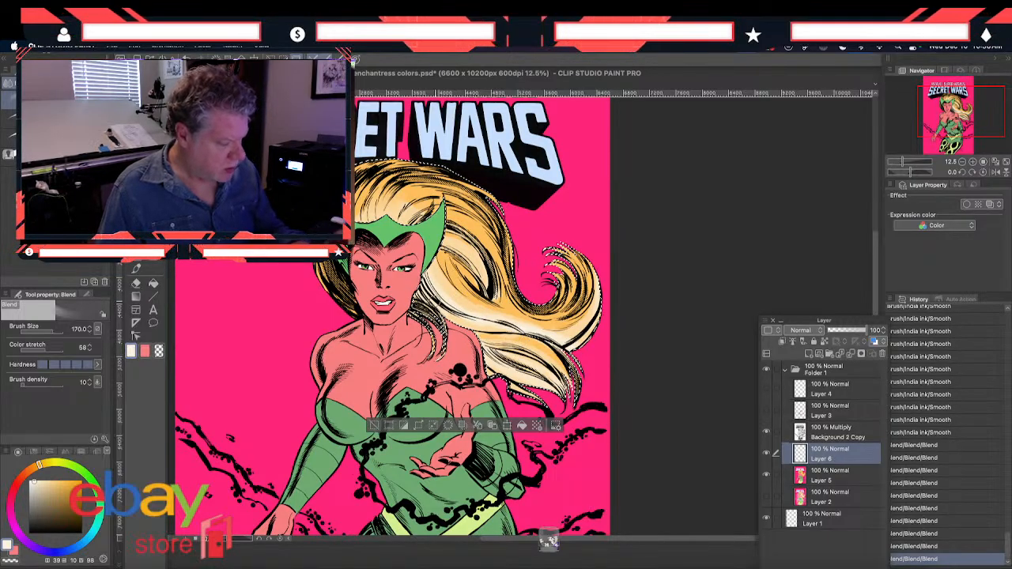
Sample the hair's base orange and darken the drawing color to a golden brown of about H 36, S 71, V 81
click(132, 353)
key(i)
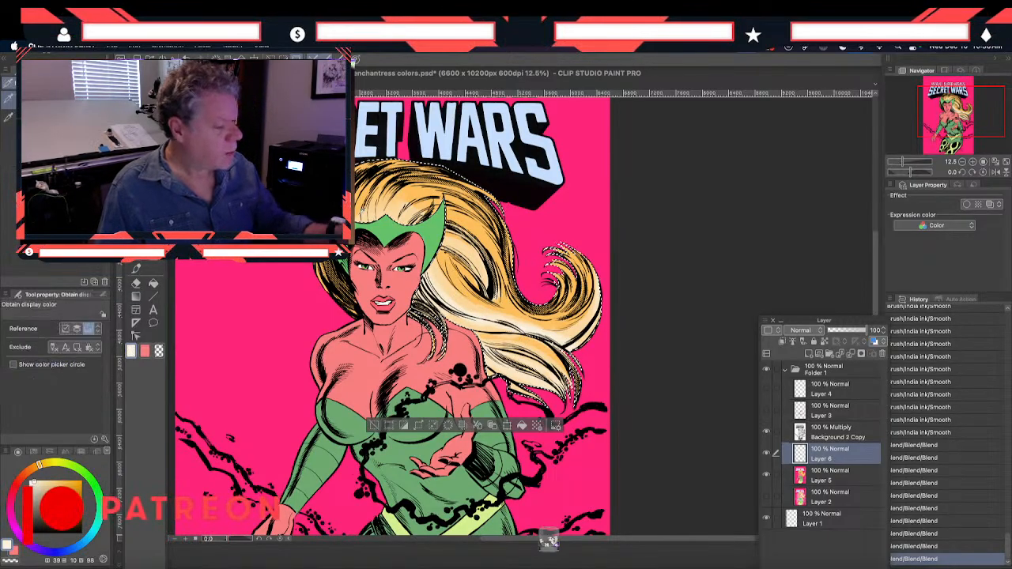
click(132, 351)
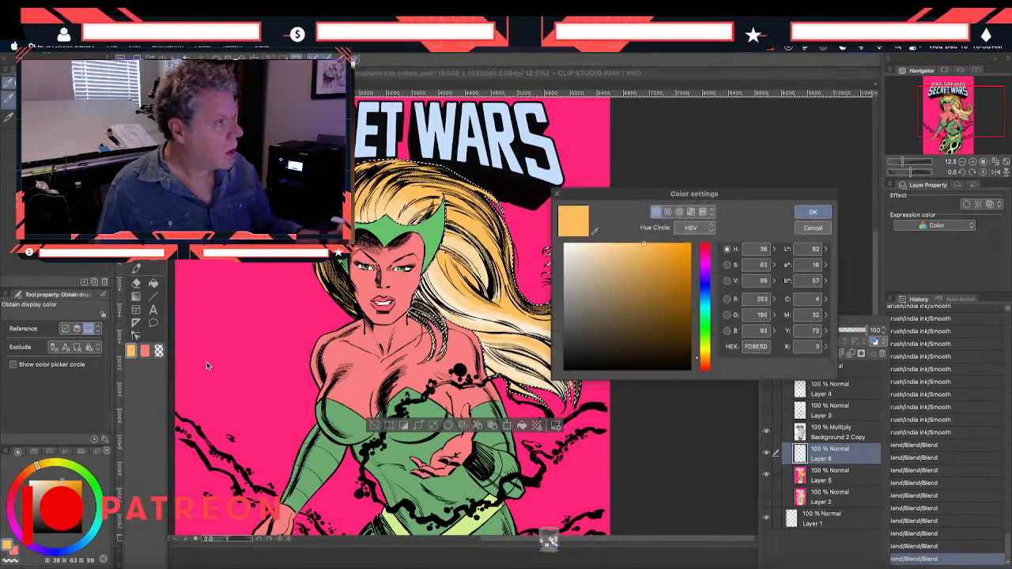
drag(654, 255, 655, 267)
click(813, 212)
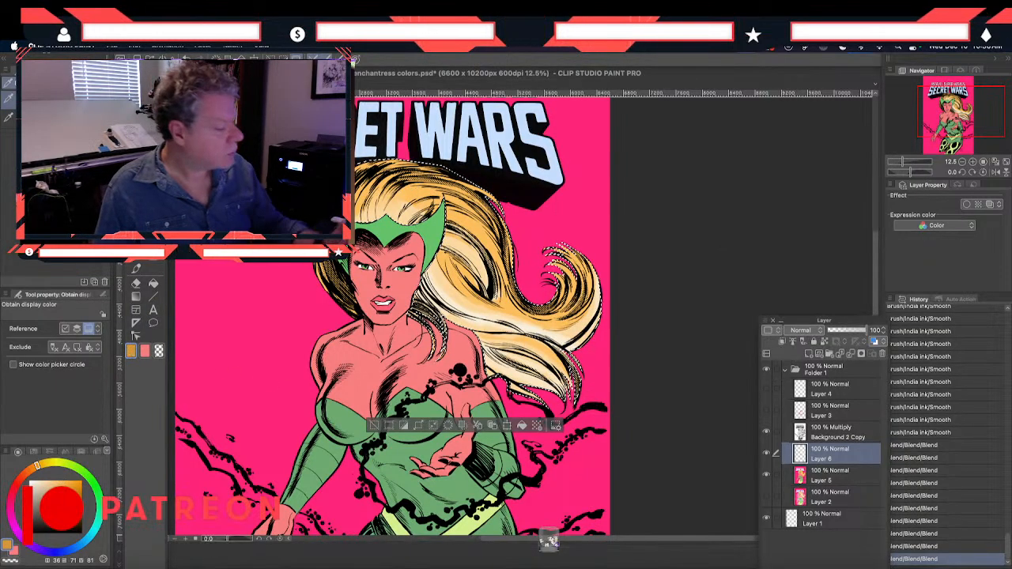
Paint golden brown shadows with the Smooth brush over the crown, the outer hair down to the curl, and the strands beside the face
click(134, 270)
mouse_move(389, 175)
mouse_down()
mouse_move(491, 194)
mouse_move(490, 221)
mouse_up()
mouse_move(481, 212)
mouse_down()
mouse_move(537, 312)
mouse_move(571, 307)
mouse_move(589, 265)
mouse_up()
drag(588, 273, 566, 252)
mouse_move(380, 180)
mouse_down()
mouse_move(404, 178)
mouse_move(385, 198)
mouse_move(411, 211)
mouse_up()
drag(387, 190, 363, 203)
drag(436, 182, 422, 208)
drag(340, 289, 336, 283)
drag(454, 263, 476, 289)
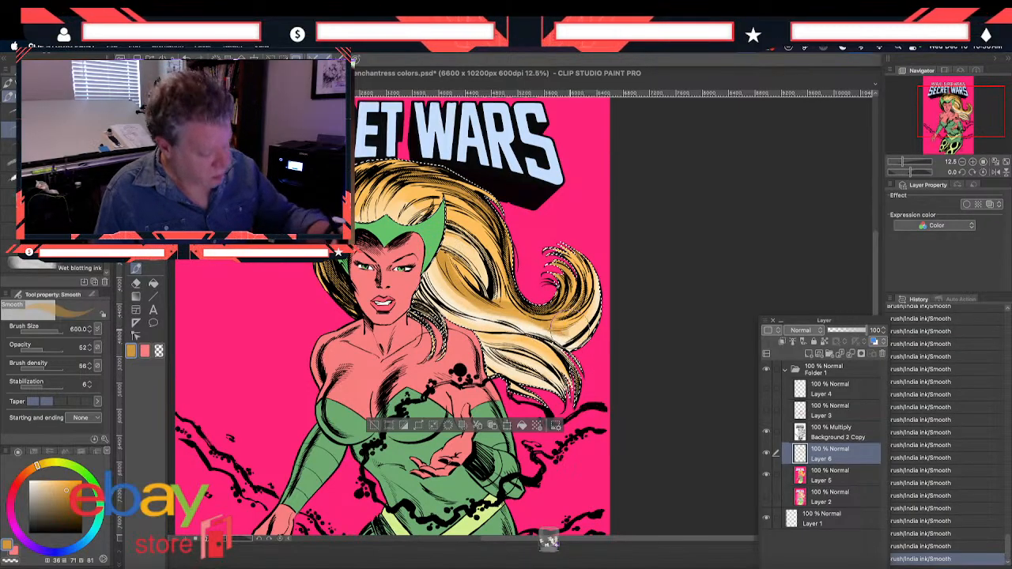
Blend the golden brown shadows into the highlights on the hair strands beside the face and neck
click(135, 270)
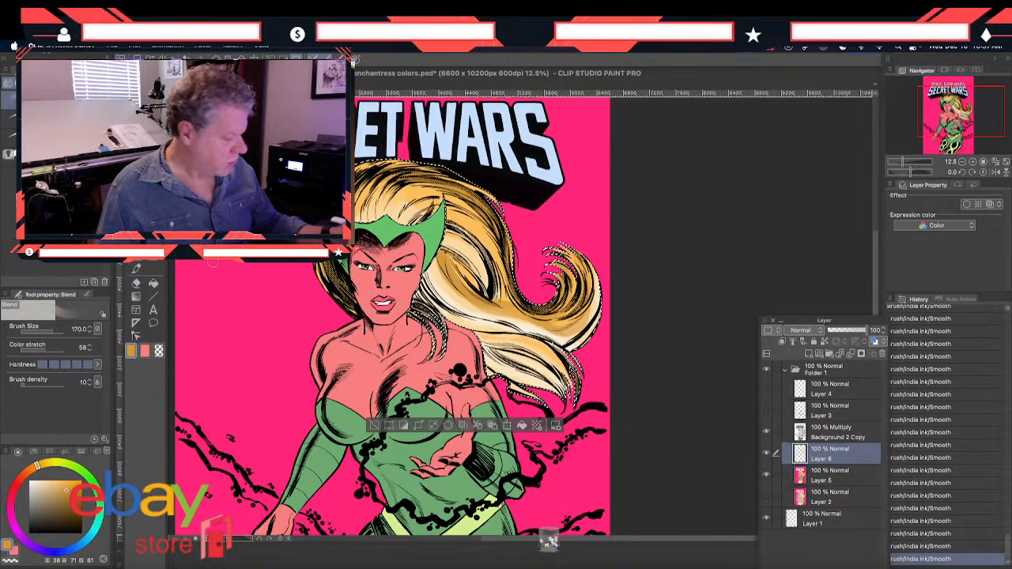
drag(468, 291, 509, 318)
drag(432, 273, 451, 291)
drag(434, 268, 485, 314)
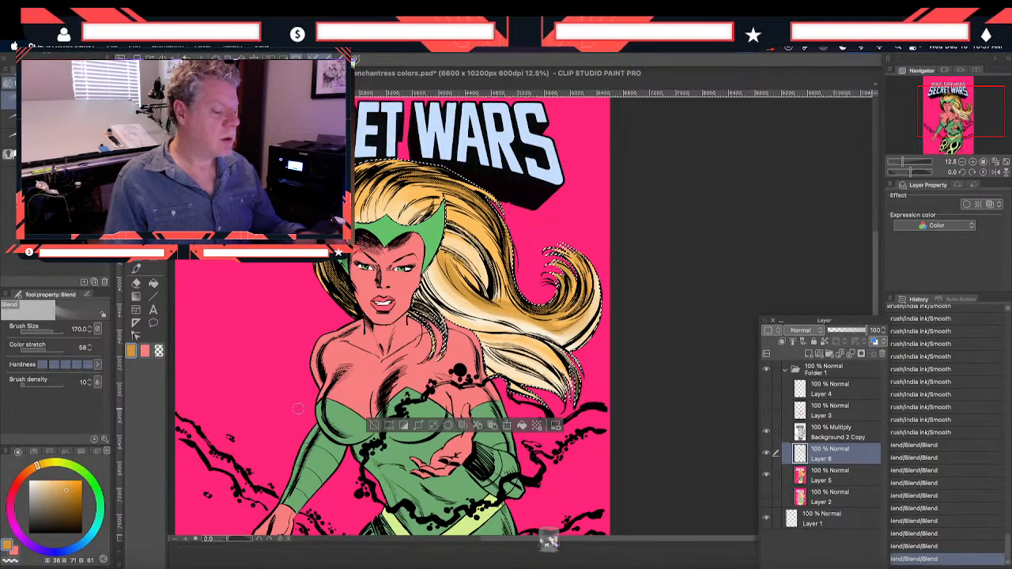
Auto-select the figure's skin on Layer 5, including the face, chest and lowered hand, and make Layer 6 active again
mouse_move(272, 365)
mouse_down()
mouse_move(254, 298)
mouse_move(292, 384)
mouse_up()
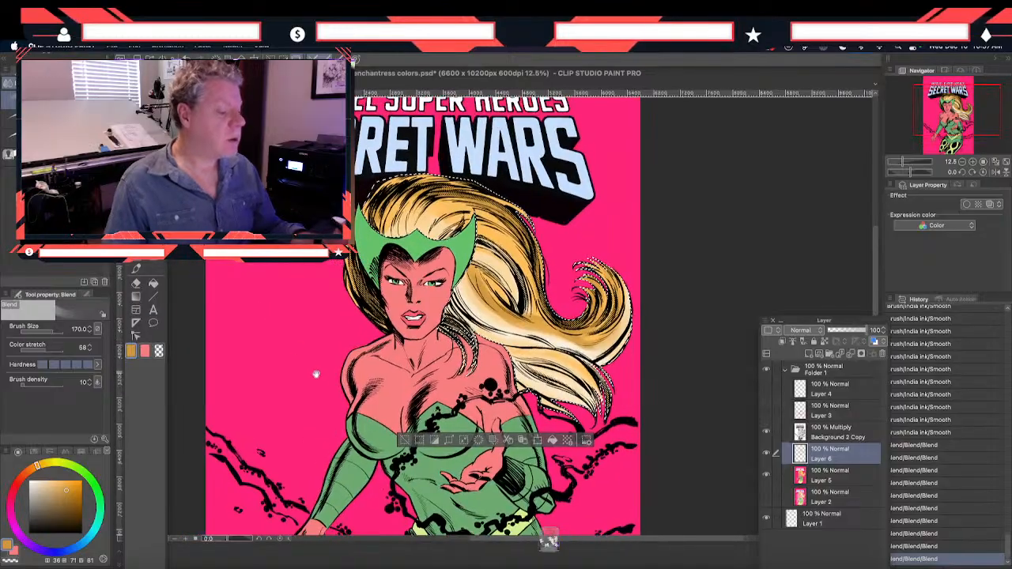
drag(322, 444, 319, 424)
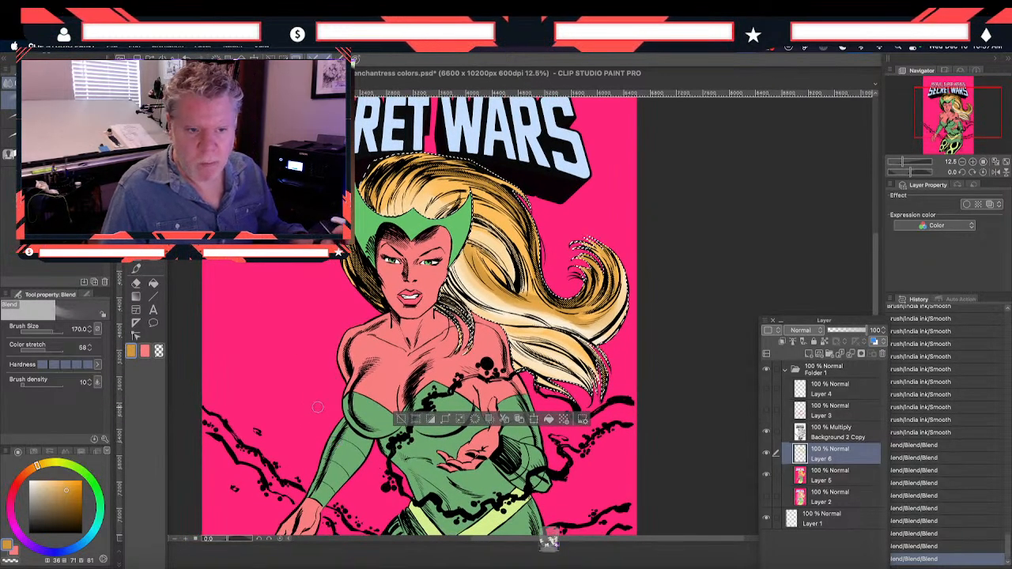
drag(309, 426, 311, 429)
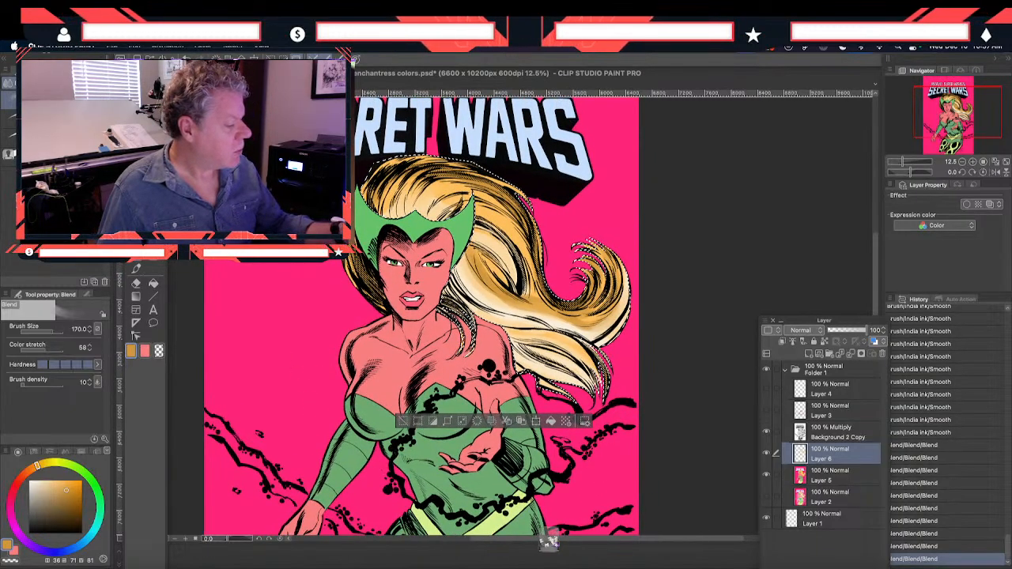
key(w)
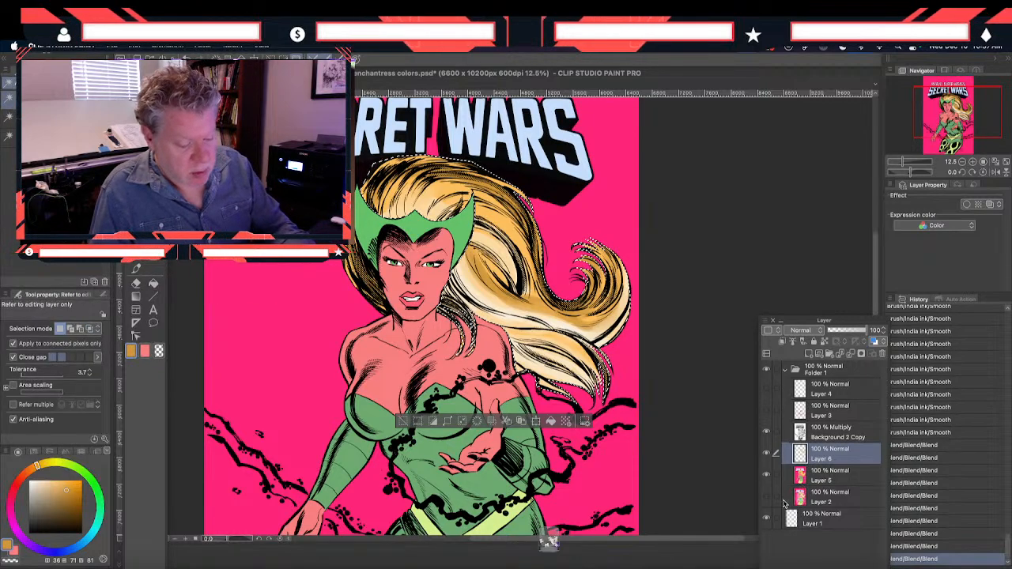
click(807, 476)
click(395, 290)
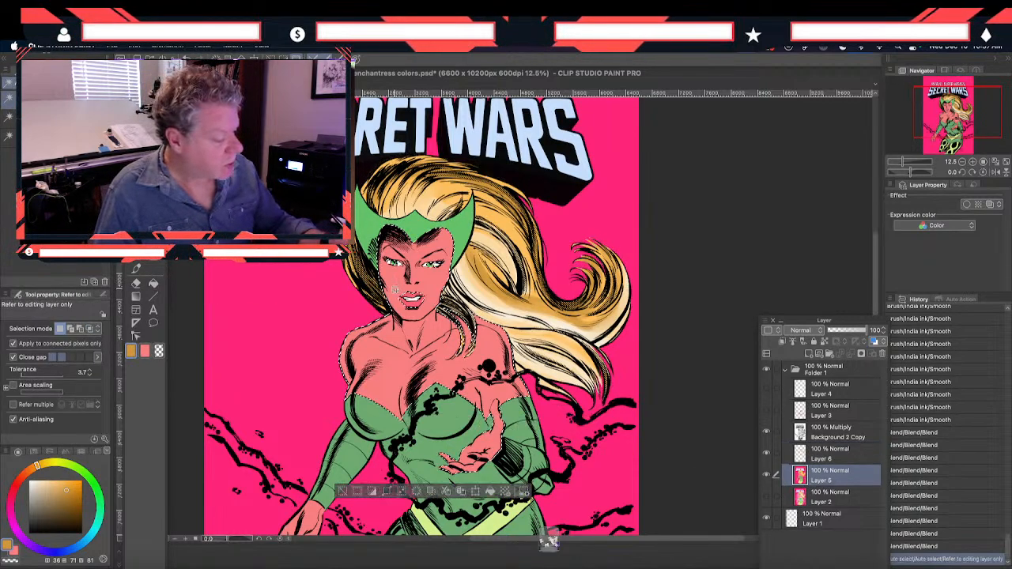
shift+click(307, 514)
click(830, 453)
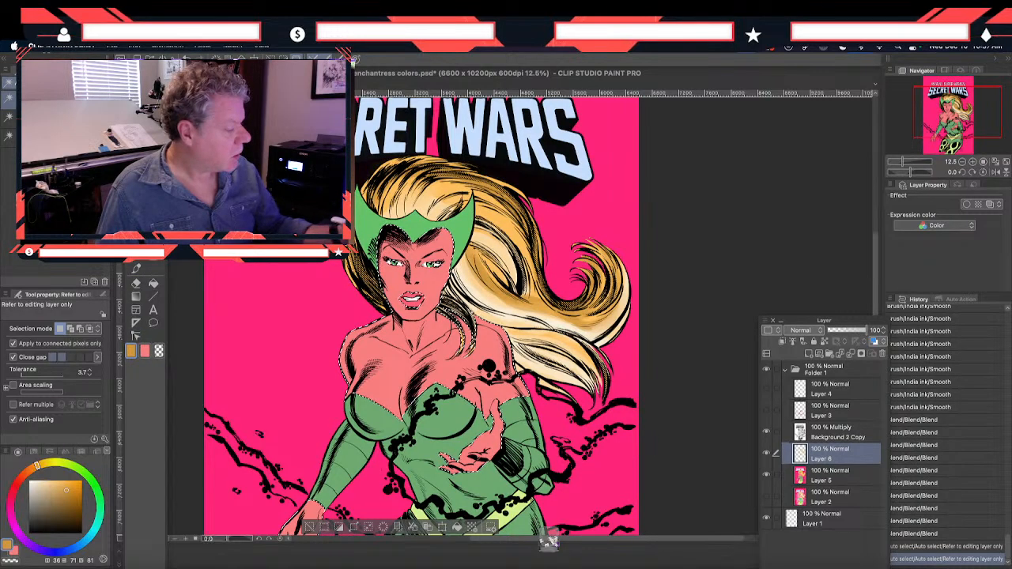
Sample the light skin highlight of about H 8, S 20, V 100 from the color study and return to the cover with the Smooth brush
key(i)
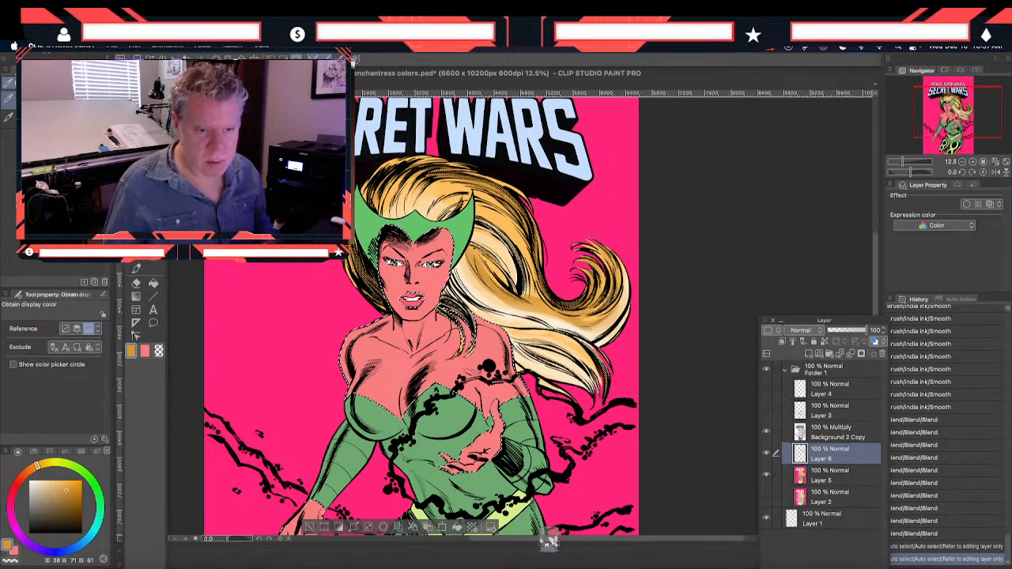
click(549, 542)
click(478, 298)
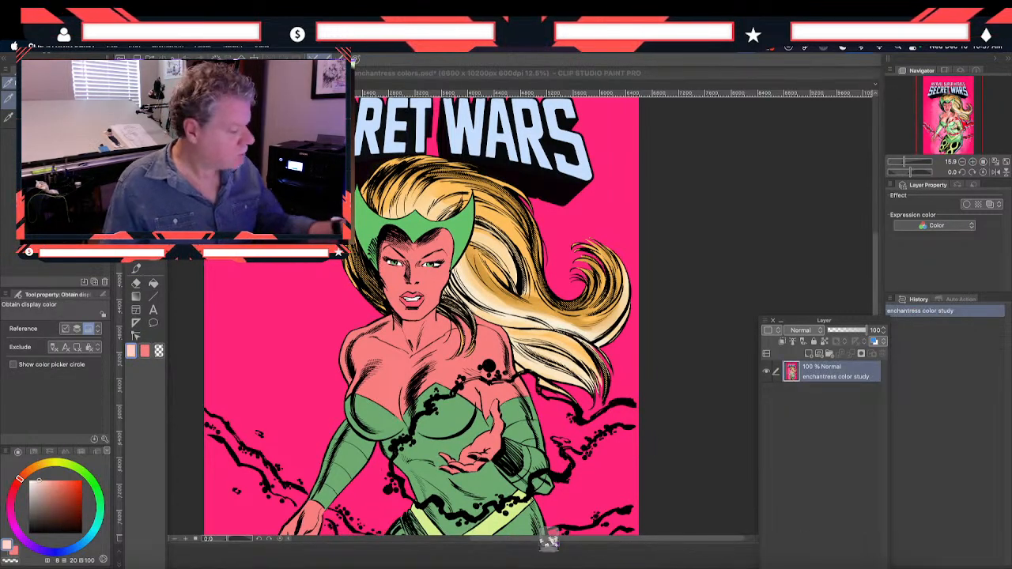
click(135, 271)
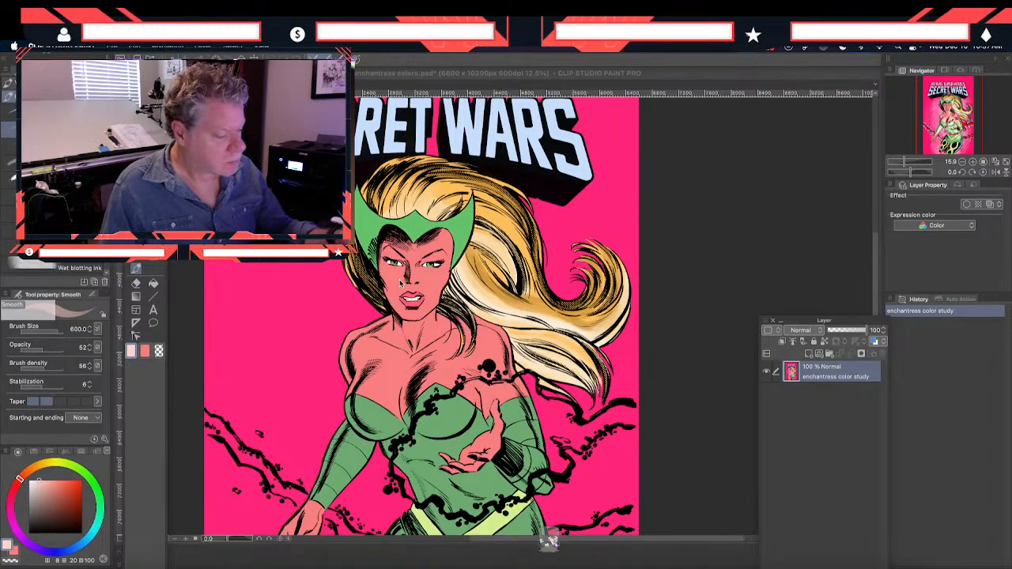
click(549, 542)
Paint pale pink highlights on the face, neck, shoulders and chest inside the skin selection on Layer 6
mouse_move(450, 271)
mouse_down()
mouse_move(453, 261)
mouse_move(432, 310)
mouse_move(429, 291)
mouse_move(436, 329)
mouse_up()
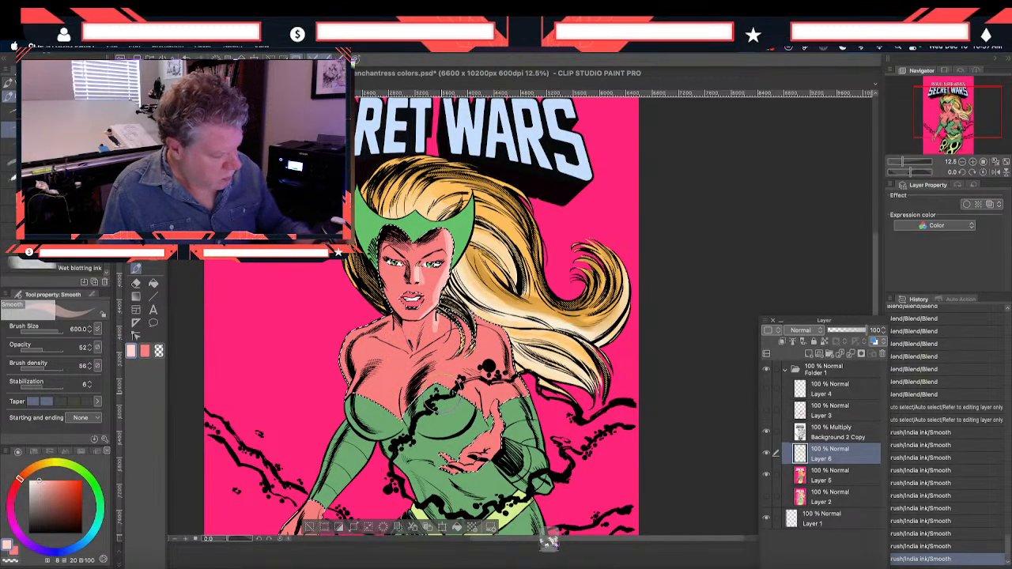
drag(412, 365, 492, 392)
mouse_move(479, 356)
mouse_down()
mouse_move(492, 344)
mouse_move(477, 357)
mouse_up()
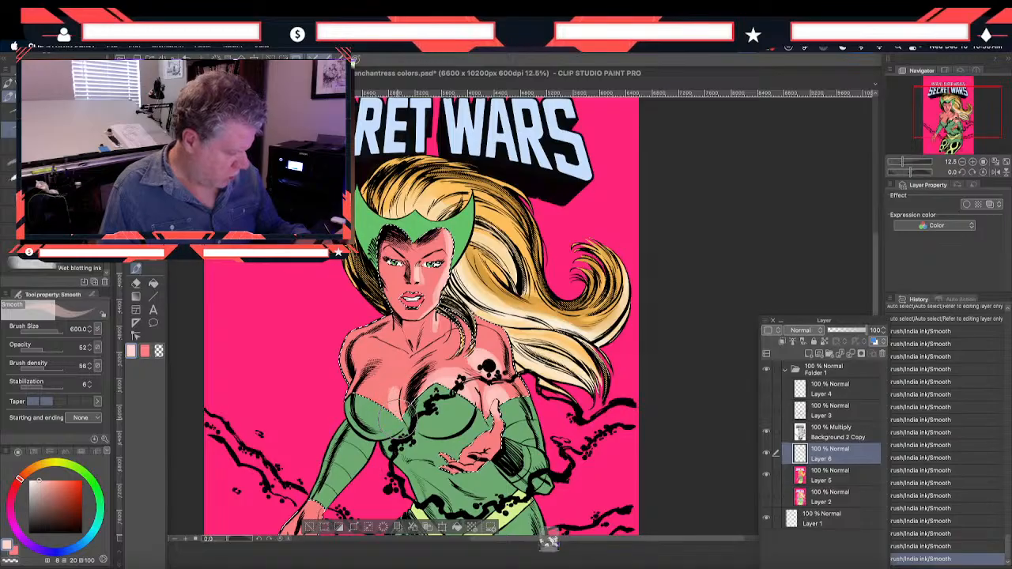
drag(383, 425, 386, 399)
drag(381, 413, 378, 392)
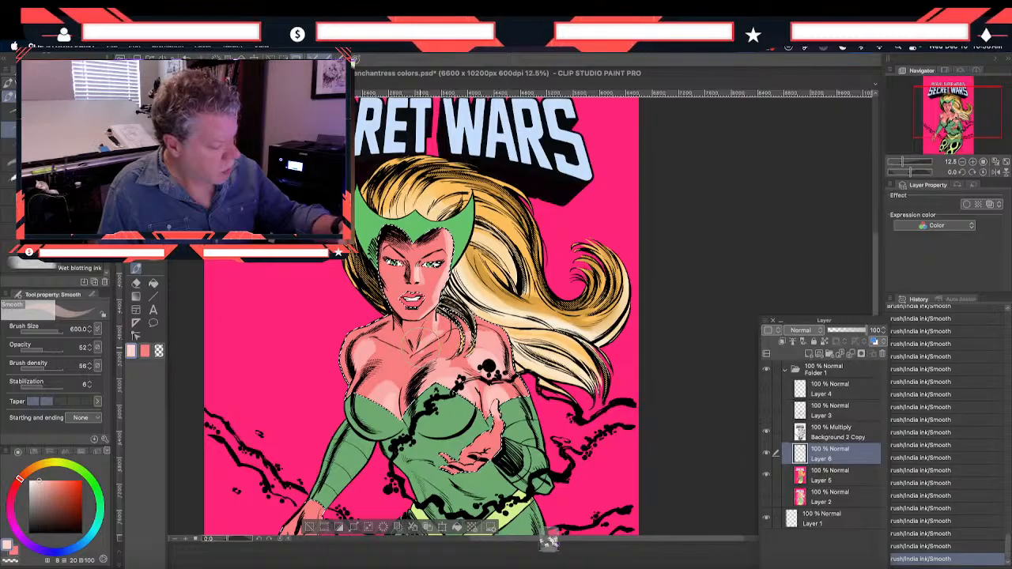
Smooth the pale pink highlights on the face, shoulders and chest into the skin tone with the Blend tool at size 170
key(j)
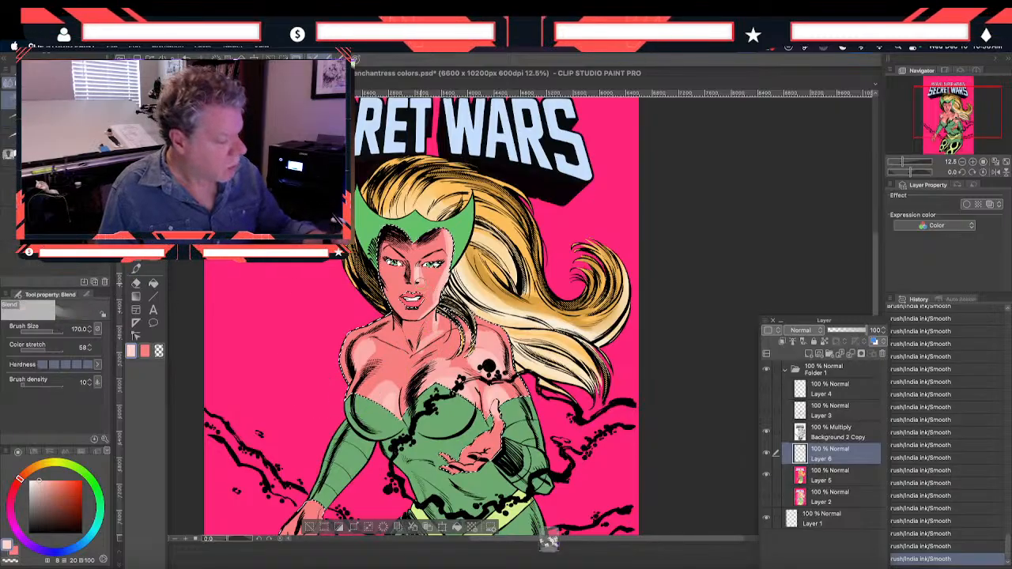
mouse_move(420, 284)
mouse_down()
mouse_move(424, 270)
mouse_move(417, 280)
mouse_move(430, 291)
mouse_move(397, 330)
mouse_move(438, 335)
mouse_move(419, 346)
mouse_move(414, 381)
mouse_move(466, 394)
mouse_up()
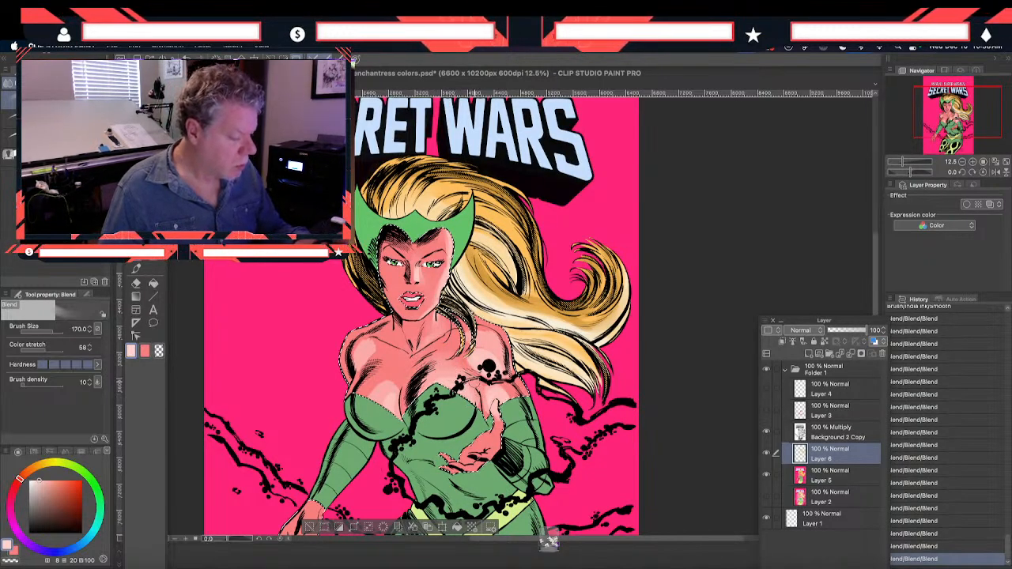
mouse_move(473, 356)
mouse_down()
mouse_move(481, 364)
mouse_move(490, 333)
mouse_up()
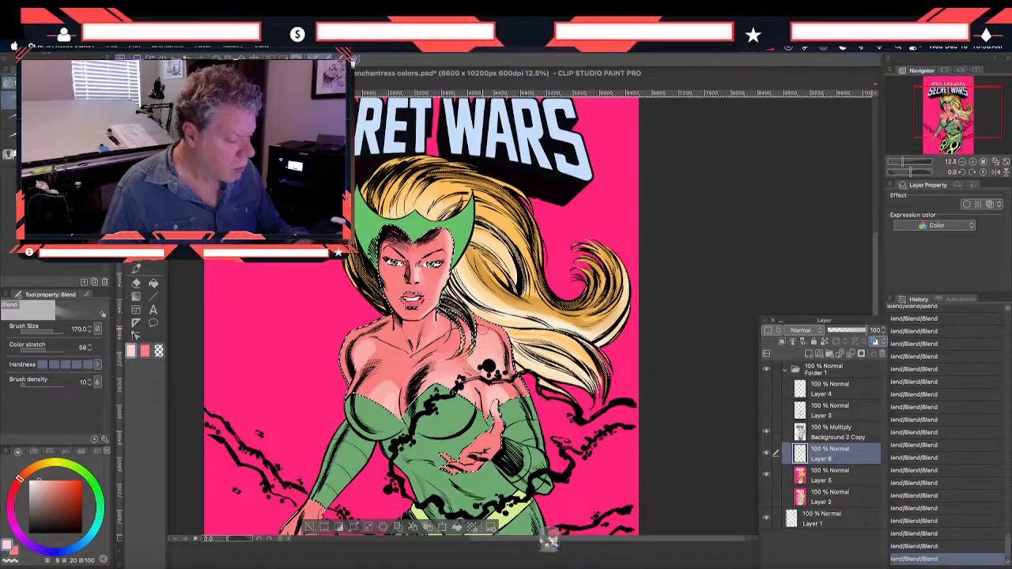
drag(500, 371, 491, 387)
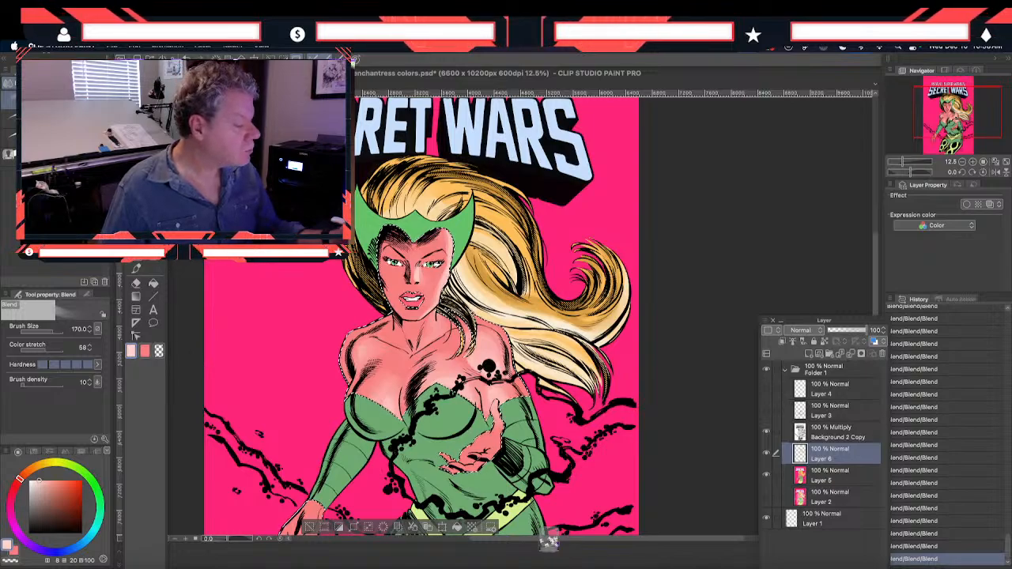
Add a small pale pink highlight to the shadowed side's cheek with the Smooth brush and blend it into the skin
click(135, 285)
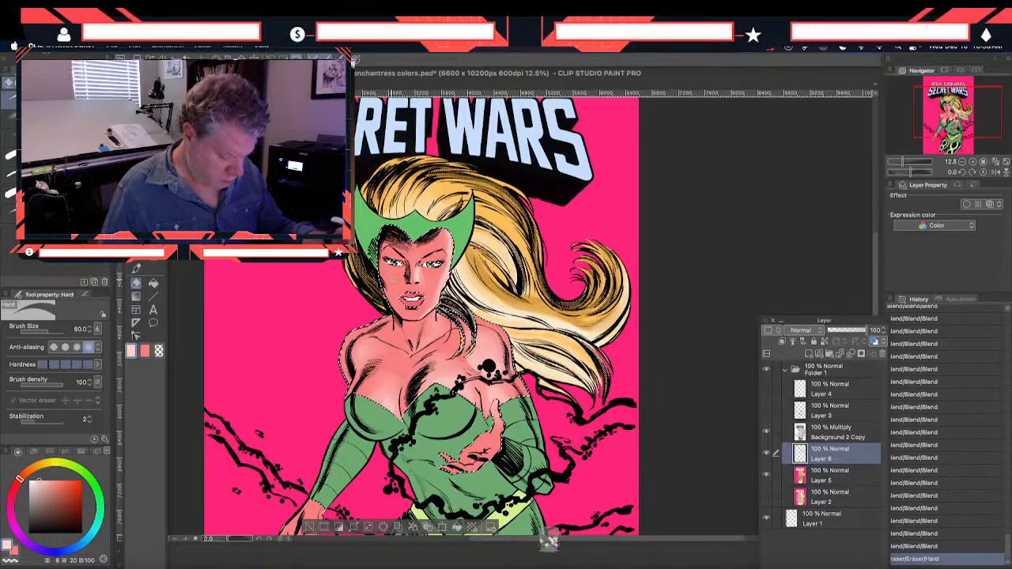
click(135, 268)
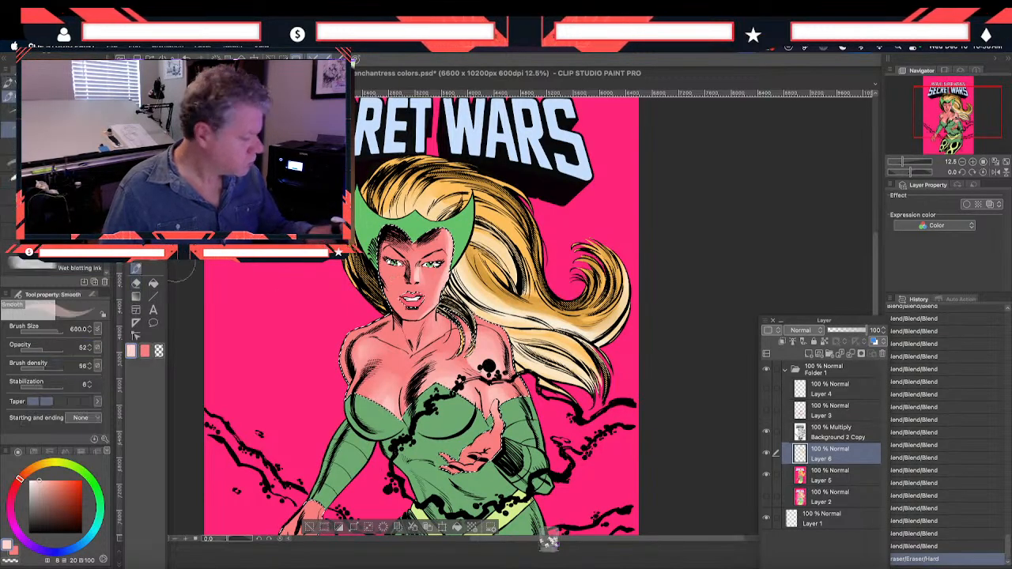
drag(398, 277, 396, 297)
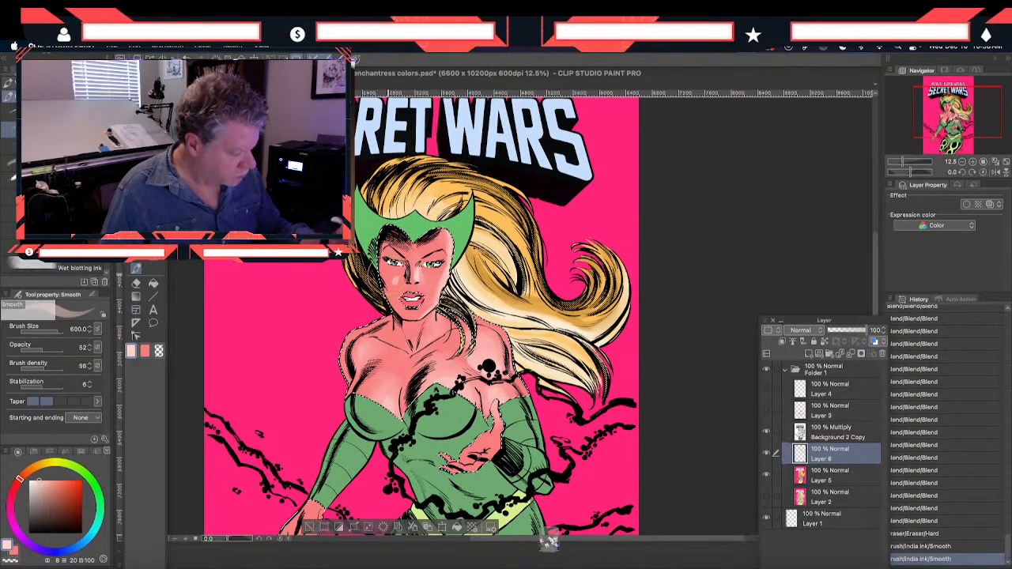
click(136, 256)
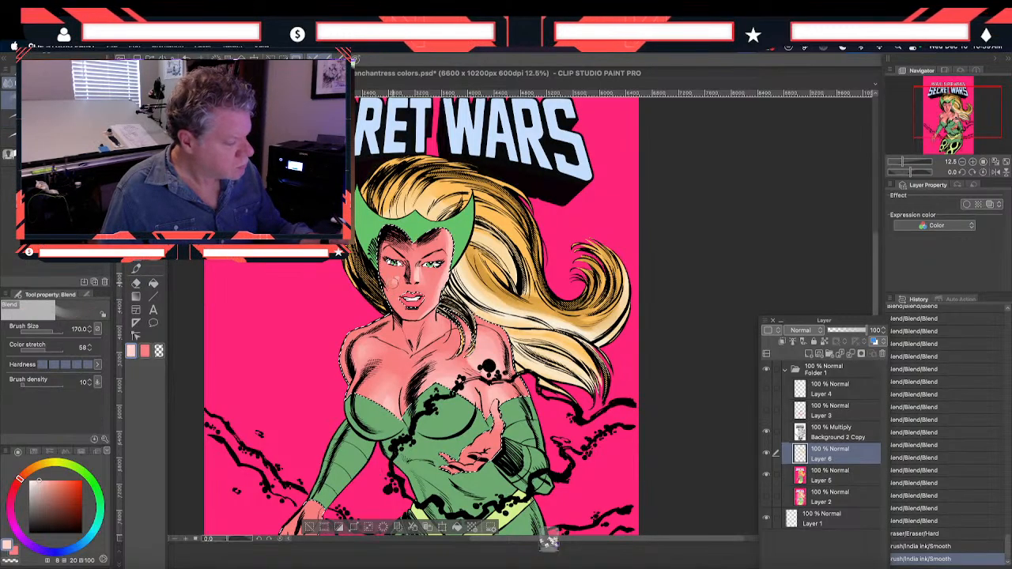
drag(393, 283, 391, 295)
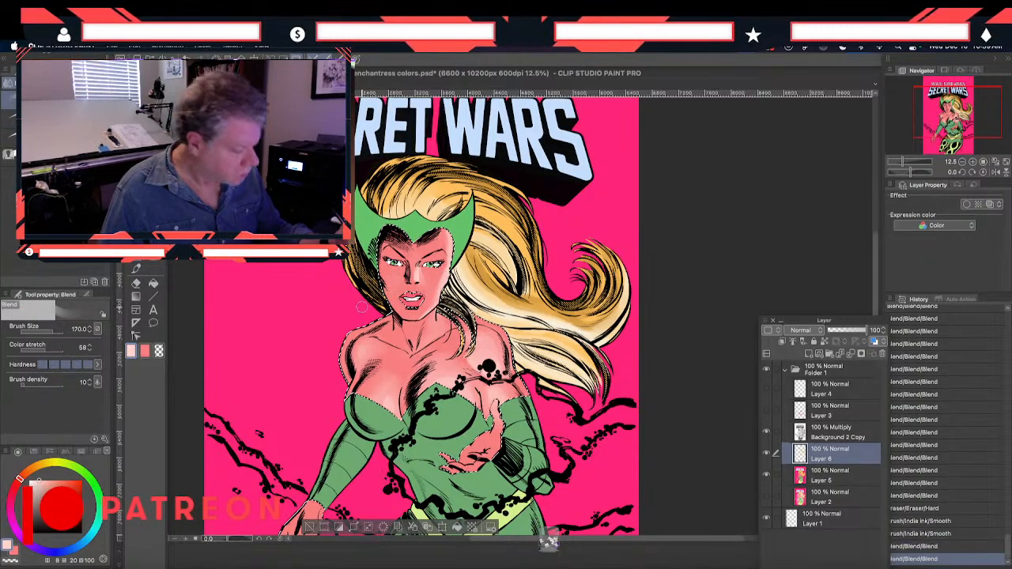
Sample the base skin tone from the shoulder area and darken it to a shadow red of H 359, S 55, V 80
scroll(335, 442, down, 1)
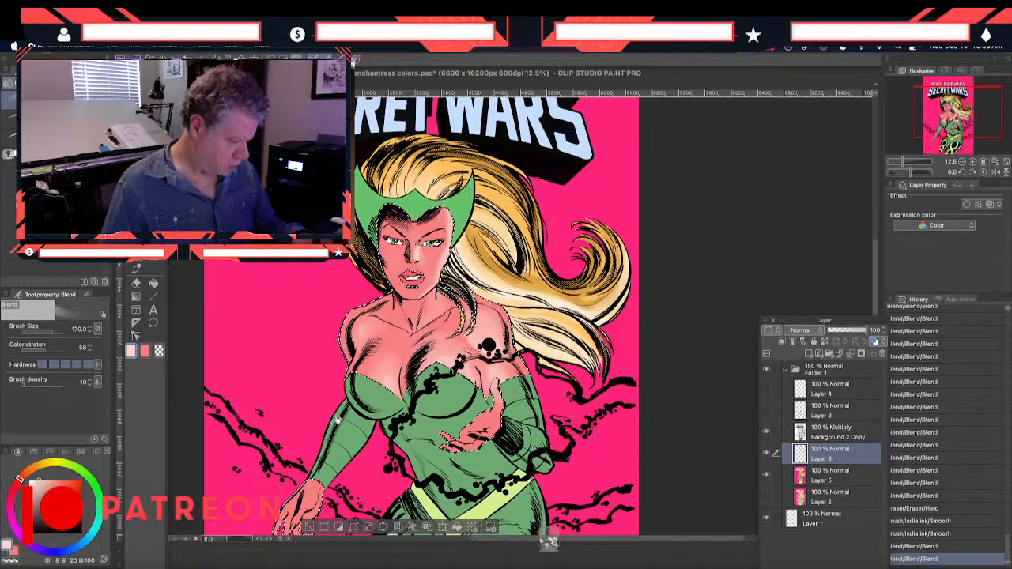
key(i)
click(395, 332)
double_click(130, 350)
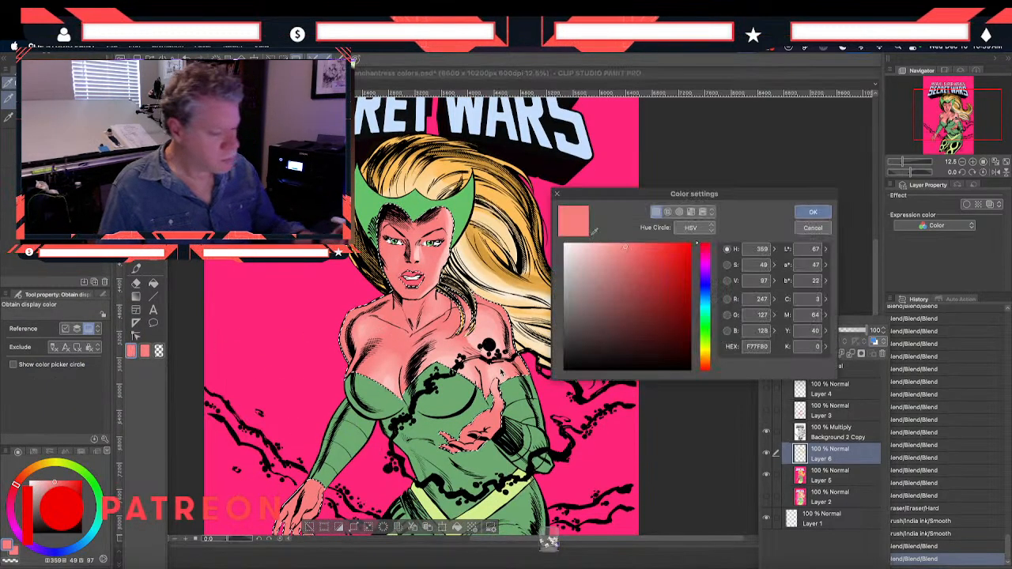
click(637, 269)
key(Return)
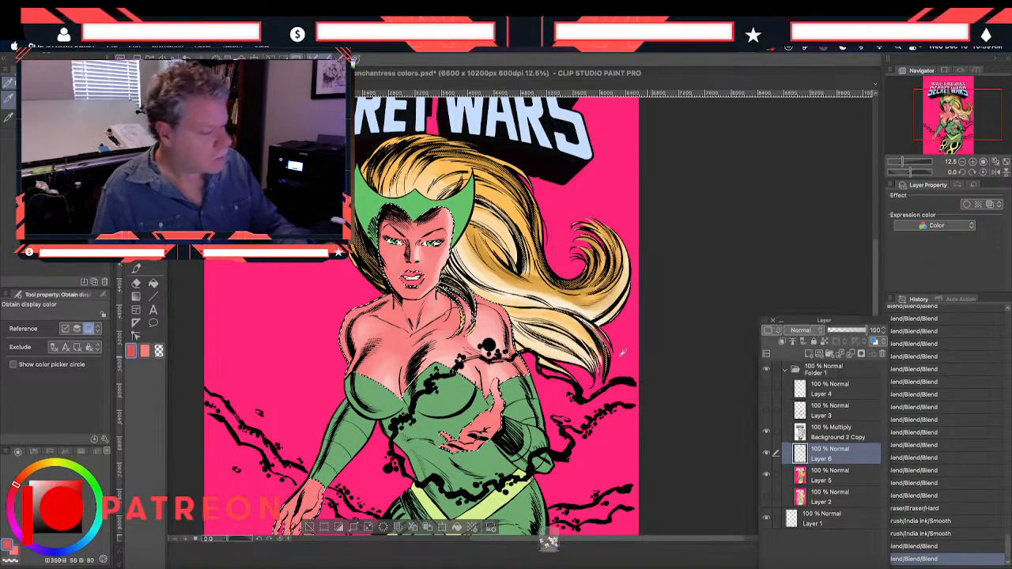
Paint darker red shadows on the shoulder, chest, neck and face with the Smooth brush at size 600 on Layer 6
click(135, 267)
drag(350, 334, 377, 374)
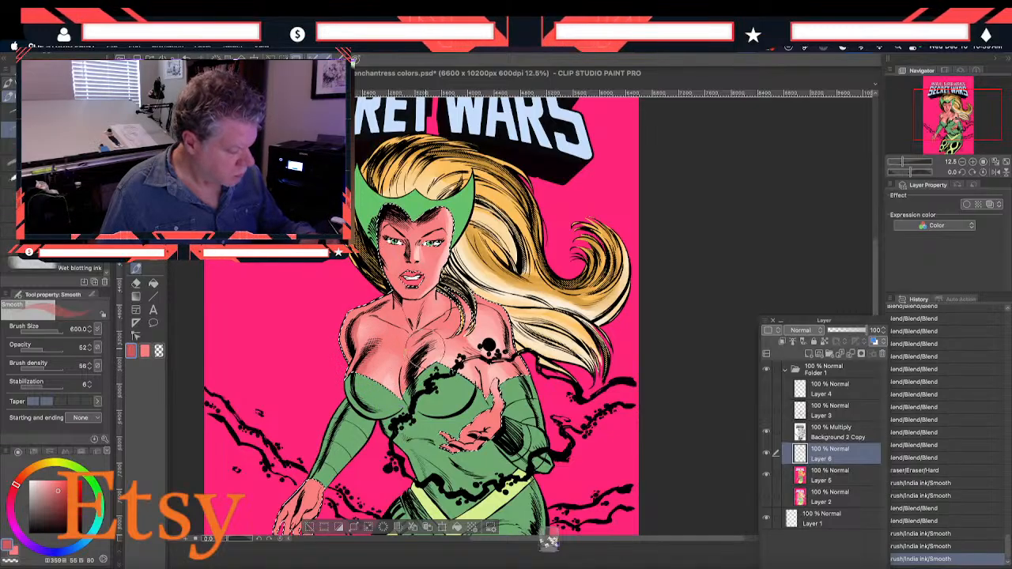
drag(425, 348, 419, 359)
drag(420, 350, 412, 360)
drag(436, 320, 412, 318)
mouse_move(411, 305)
mouse_down()
mouse_move(394, 310)
mouse_move(387, 289)
mouse_move(404, 244)
mouse_move(408, 258)
mouse_move(395, 256)
mouse_up()
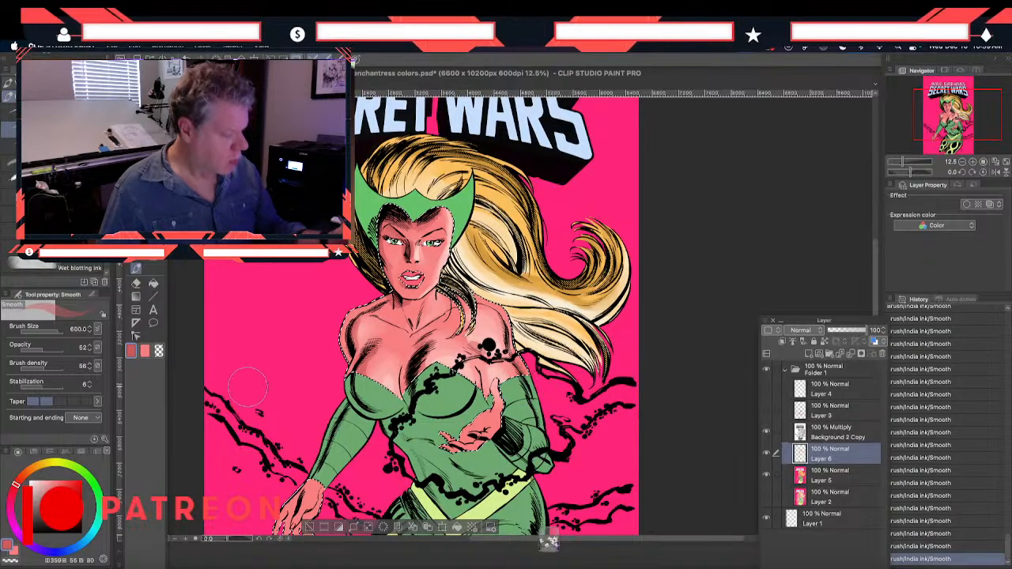
Soften the red shadows on the face, neck, shoulder and chest with the Blend tool at size 170
scroll(313, 395, down, 5)
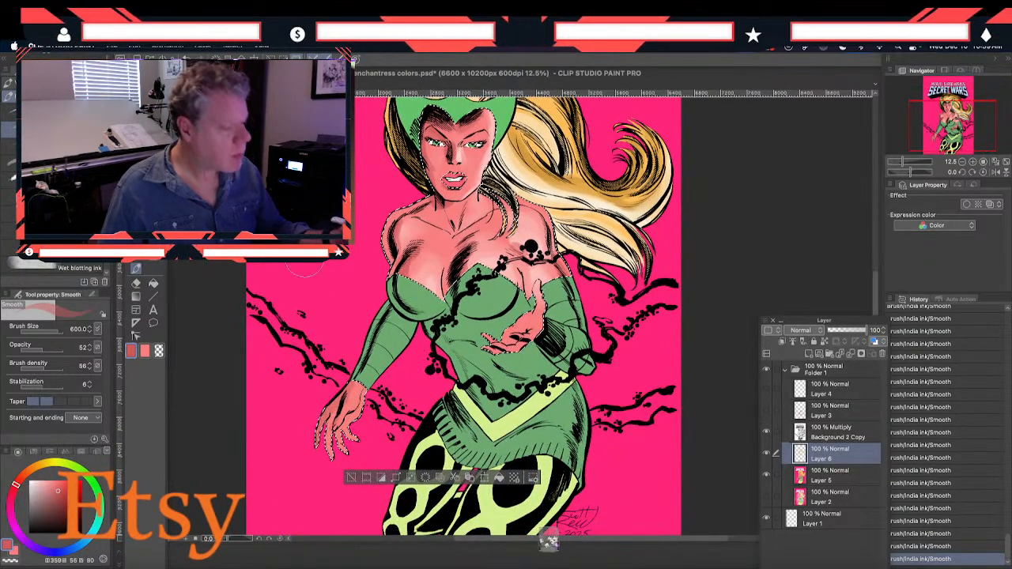
scroll(339, 415, up, 7)
click(134, 260)
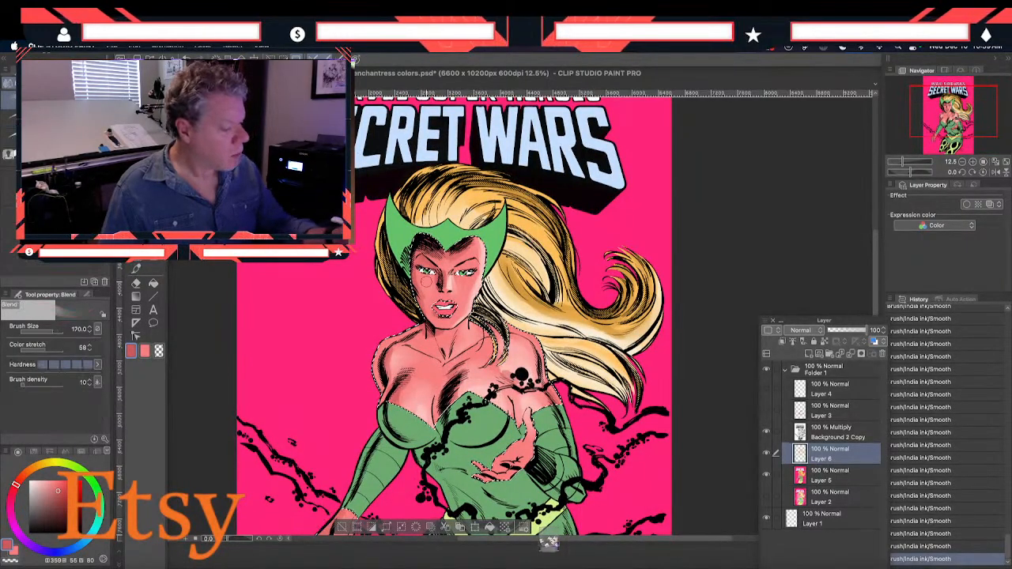
mouse_move(427, 277)
mouse_down()
mouse_move(430, 287)
mouse_move(440, 261)
mouse_up()
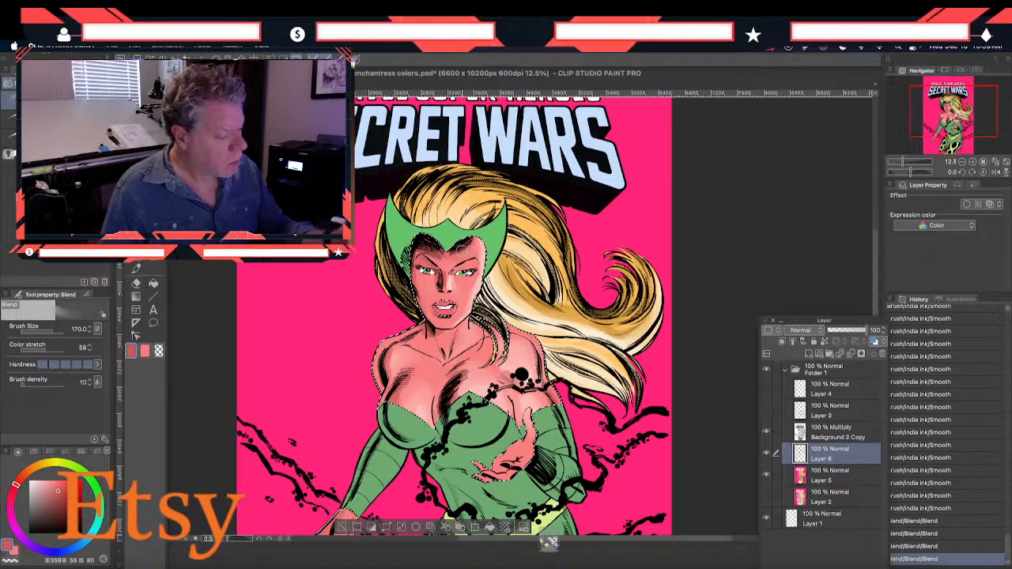
drag(431, 299, 435, 310)
mouse_move(436, 313)
mouse_down()
mouse_move(447, 321)
mouse_move(452, 312)
mouse_up()
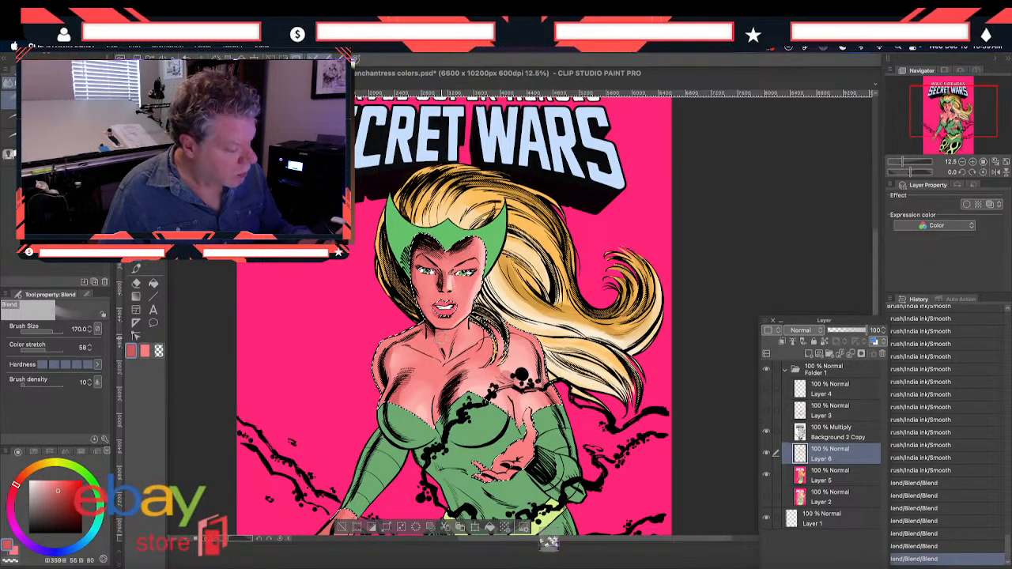
drag(441, 340, 436, 346)
mouse_move(387, 382)
mouse_down()
mouse_move(394, 351)
mouse_move(401, 361)
mouse_up()
mouse_move(421, 417)
mouse_down()
mouse_move(429, 425)
mouse_move(424, 419)
mouse_up()
mouse_move(426, 411)
mouse_down()
mouse_move(432, 422)
mouse_move(418, 408)
mouse_move(432, 394)
mouse_move(431, 411)
mouse_up()
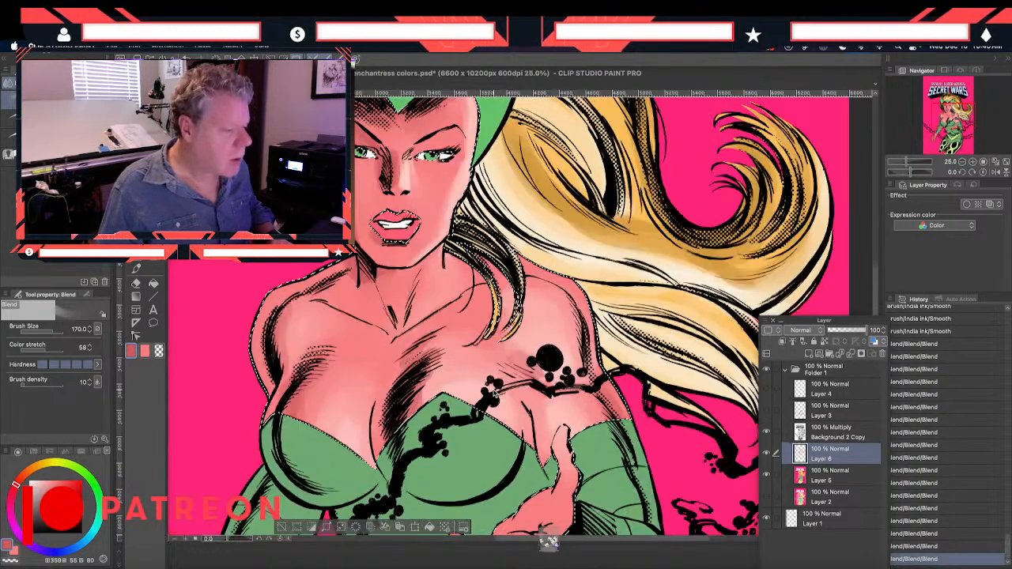
Refine the shading on the face with the Blend tool reduced to size 80, checking the neck and chest up close
scroll(491, 388, up, 1)
drag(402, 240, 419, 348)
key(bracketleft)
key(bracketleft)
key(bracketleft)
key(bracketleft)
drag(410, 256, 417, 268)
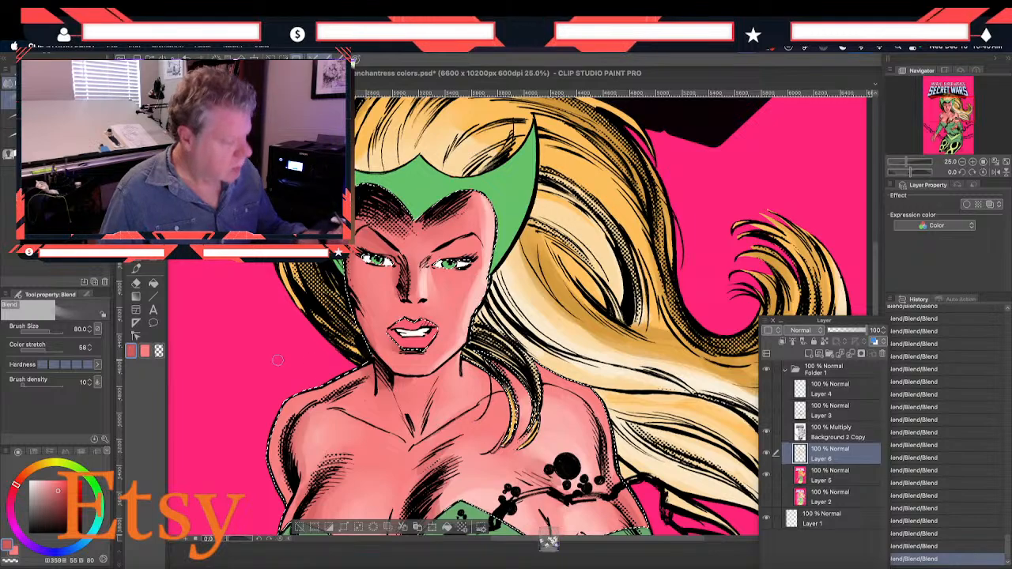
drag(278, 310, 278, 358)
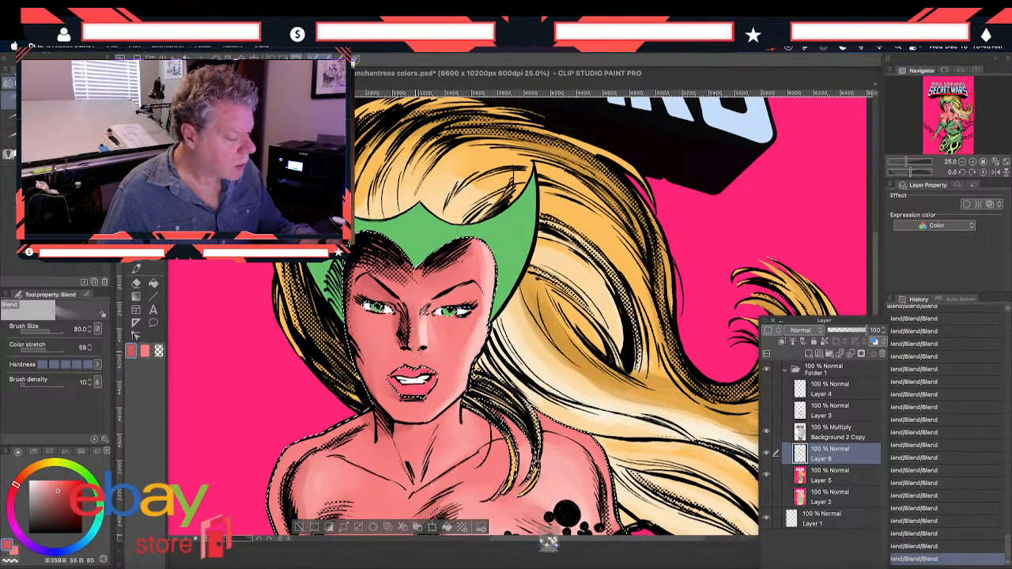
drag(292, 402, 291, 301)
drag(314, 453, 321, 348)
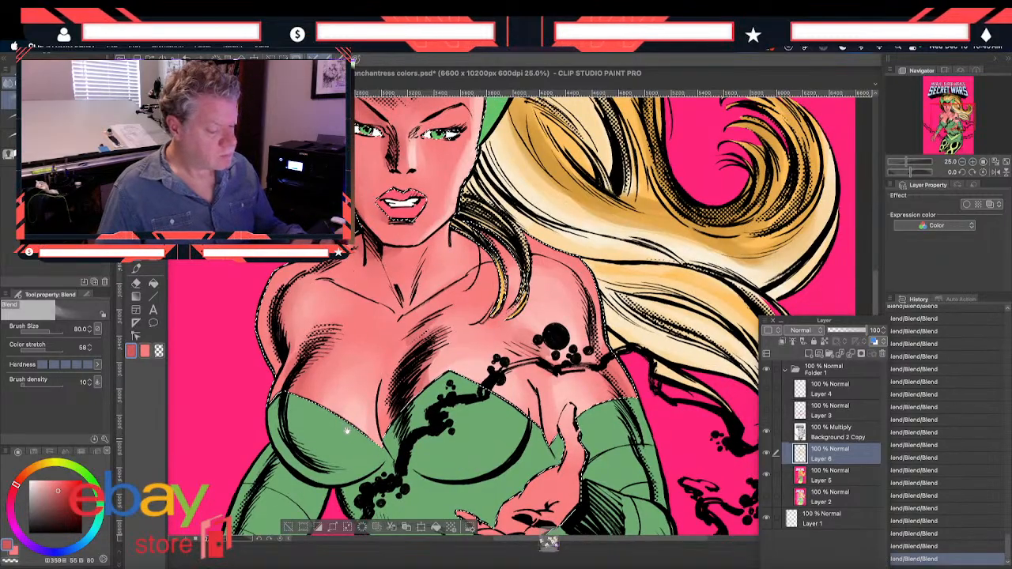
drag(344, 512, 333, 467)
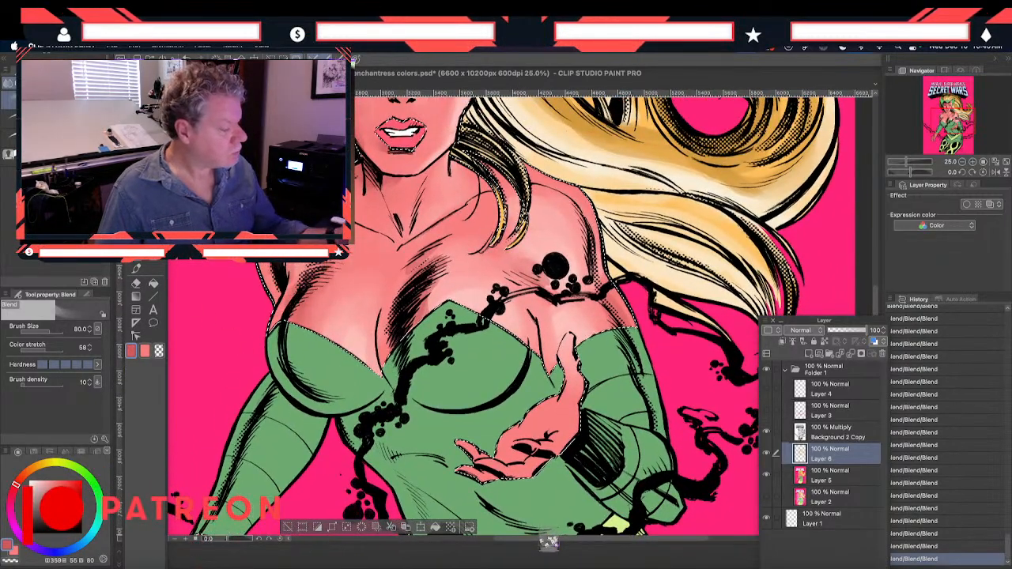
Sample the light pink of H 5, S 26, V 99 from the chest and paint highlights on the raised hand, reducing the Smooth brush to 250
key(i)
click(437, 297)
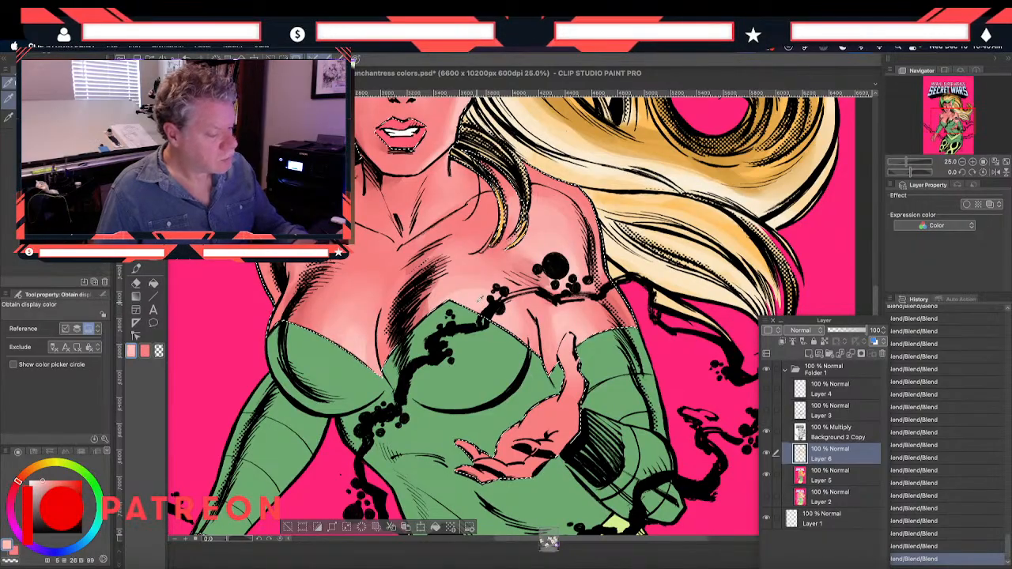
click(136, 269)
drag(567, 344, 567, 369)
drag(567, 345, 567, 374)
drag(569, 356, 566, 384)
drag(570, 362, 561, 392)
mouse_move(568, 370)
mouse_down()
mouse_move(556, 395)
mouse_move(524, 399)
mouse_move(552, 405)
mouse_up()
mouse_move(567, 379)
mouse_down()
mouse_move(550, 411)
mouse_move(554, 433)
mouse_up()
mouse_move(566, 410)
mouse_down()
mouse_move(544, 438)
mouse_move(498, 449)
mouse_up()
drag(567, 379, 537, 395)
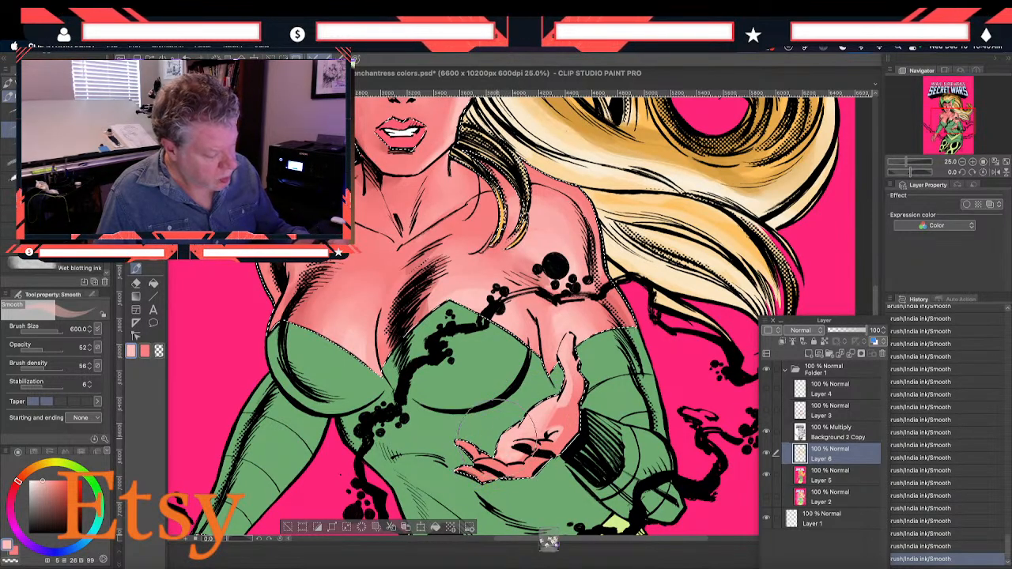
key(bracketleft)
key(bracketleft)
key(bracketleft)
key(bracketleft)
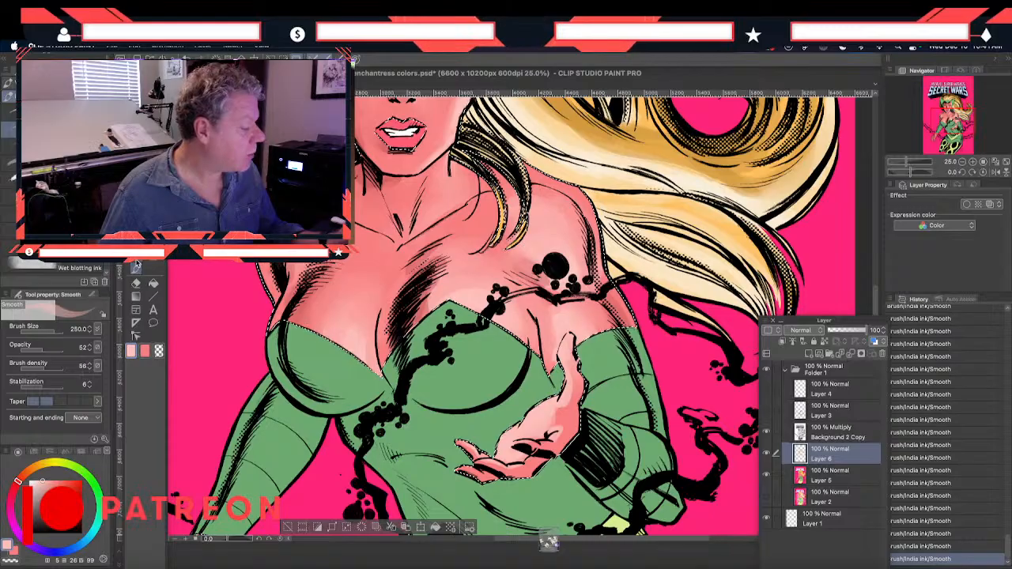
Blend the highlights on the raised hand's fingers, palm and wrist into the skin tone, reducing the Blend size from 80 to 50
key(j)
mouse_move(426, 306)
mouse_down()
mouse_move(441, 249)
mouse_move(447, 256)
mouse_move(423, 256)
mouse_move(439, 241)
mouse_move(416, 322)
mouse_up()
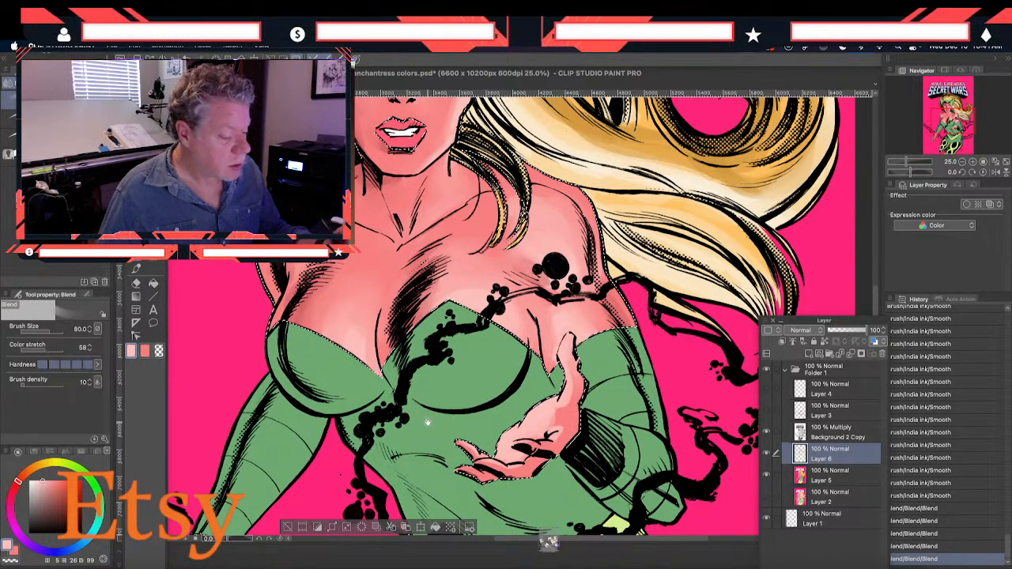
drag(427, 425, 415, 380)
drag(536, 289, 541, 293)
mouse_move(558, 340)
mouse_down()
mouse_move(544, 362)
mouse_move(544, 400)
mouse_up()
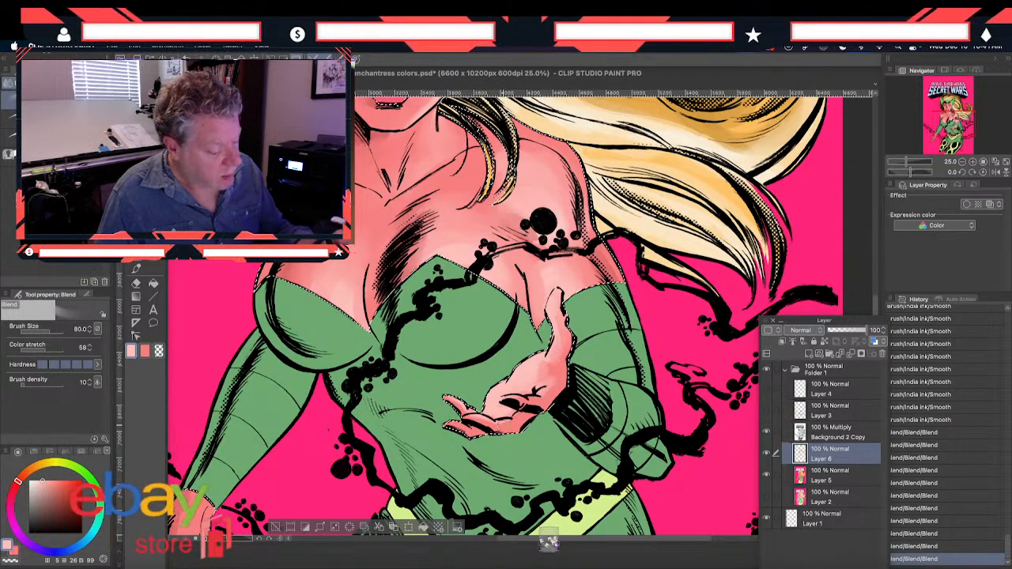
drag(571, 344, 569, 371)
drag(516, 419, 460, 412)
drag(543, 397, 537, 365)
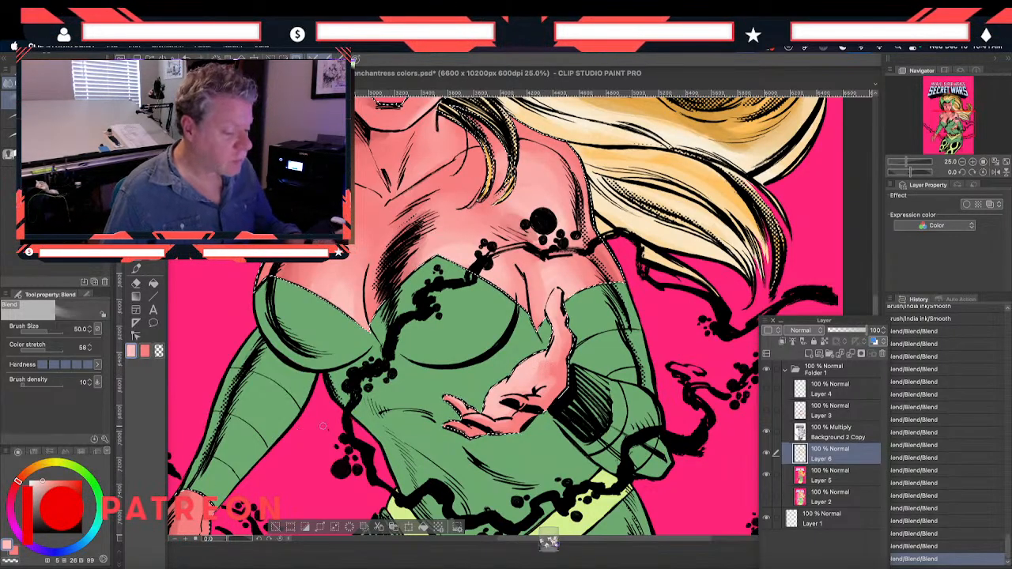
Smooth the skin shading around the black tendril and dots near the shoulder with the Blend tool at size 50
mouse_move(544, 292)
mouse_down()
mouse_move(540, 274)
mouse_move(568, 261)
mouse_up()
mouse_move(529, 234)
mouse_down()
mouse_move(542, 239)
mouse_move(501, 214)
mouse_up()
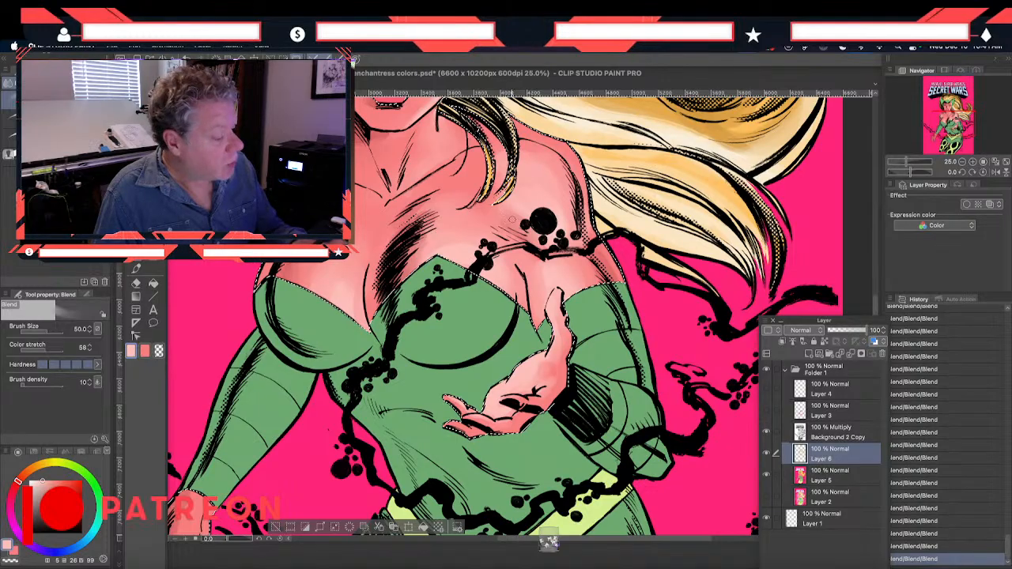
drag(599, 267, 607, 258)
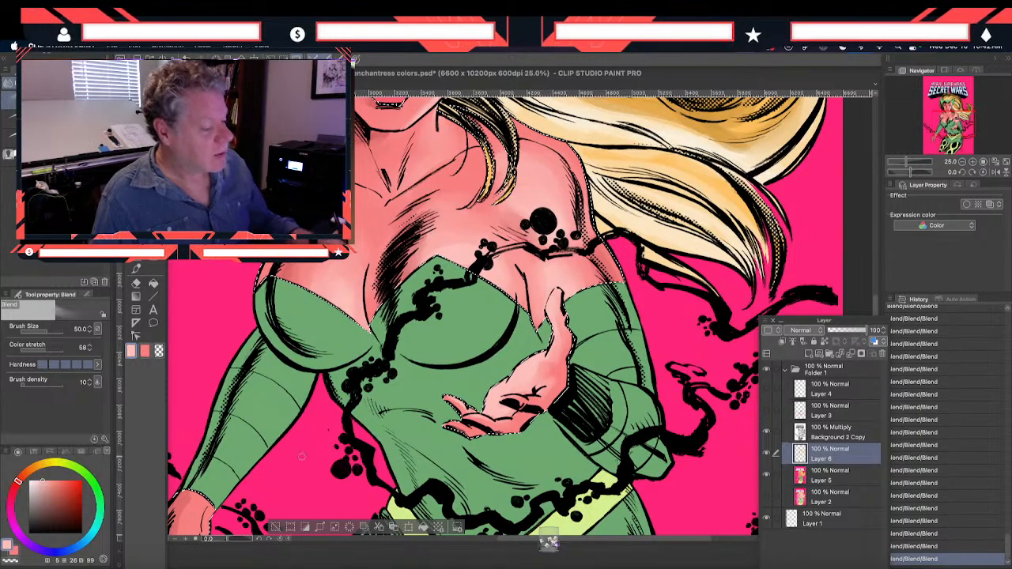
Paint light pink highlights along the neck and collarbone with the Smooth brush at size 250
click(137, 267)
mouse_move(410, 195)
mouse_down()
mouse_move(450, 170)
mouse_move(407, 214)
mouse_move(387, 217)
mouse_up()
drag(427, 178, 395, 209)
drag(427, 156, 387, 209)
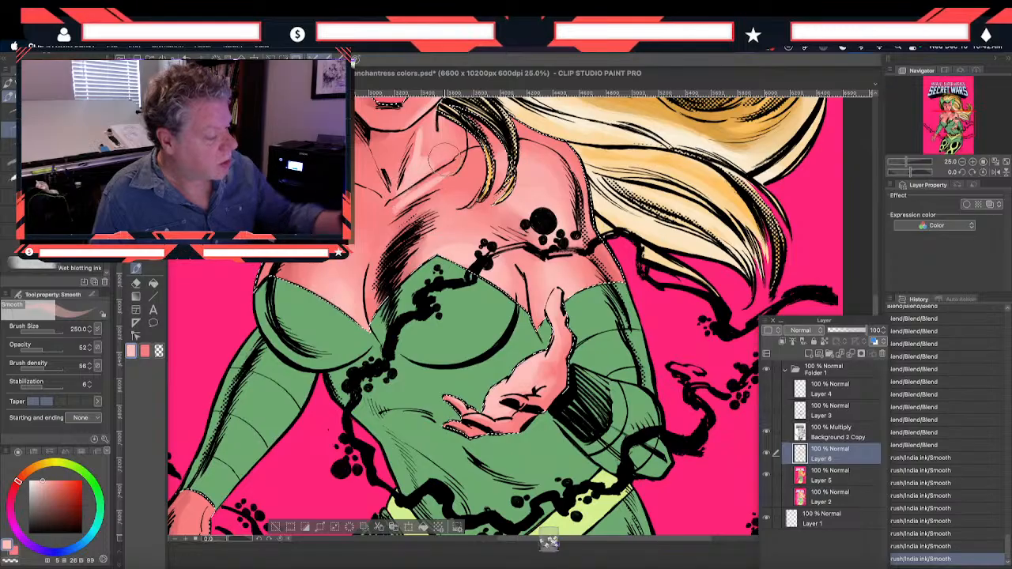
Blend the new neck and collarbone highlights into the surrounding skin at size 50
click(137, 270)
mouse_move(404, 178)
mouse_down()
mouse_move(392, 196)
mouse_move(404, 204)
mouse_move(447, 150)
mouse_move(421, 94)
mouse_move(413, 99)
mouse_up()
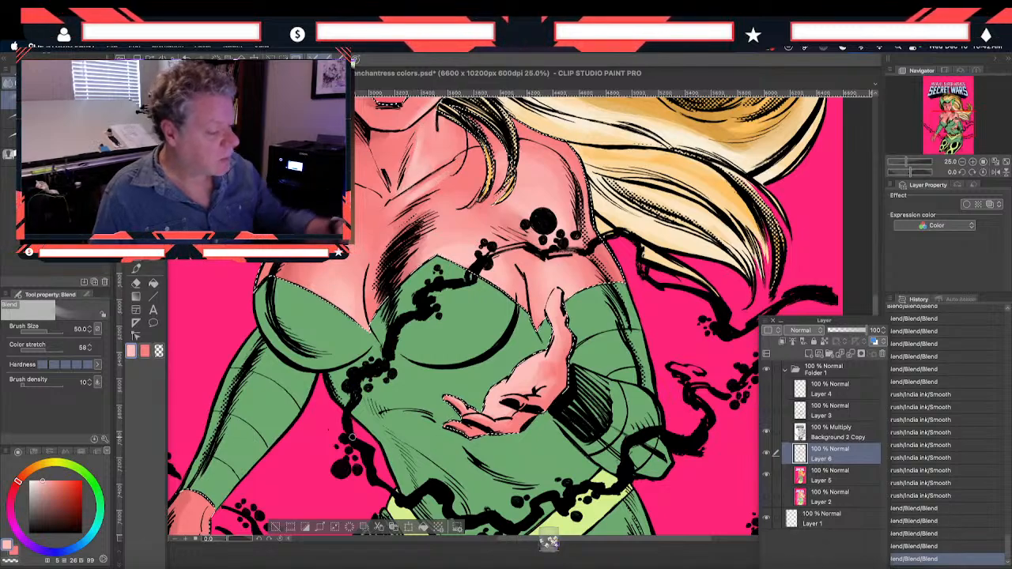
mouse_move(358, 311)
mouse_down()
mouse_move(314, 287)
mouse_move(344, 304)
mouse_up()
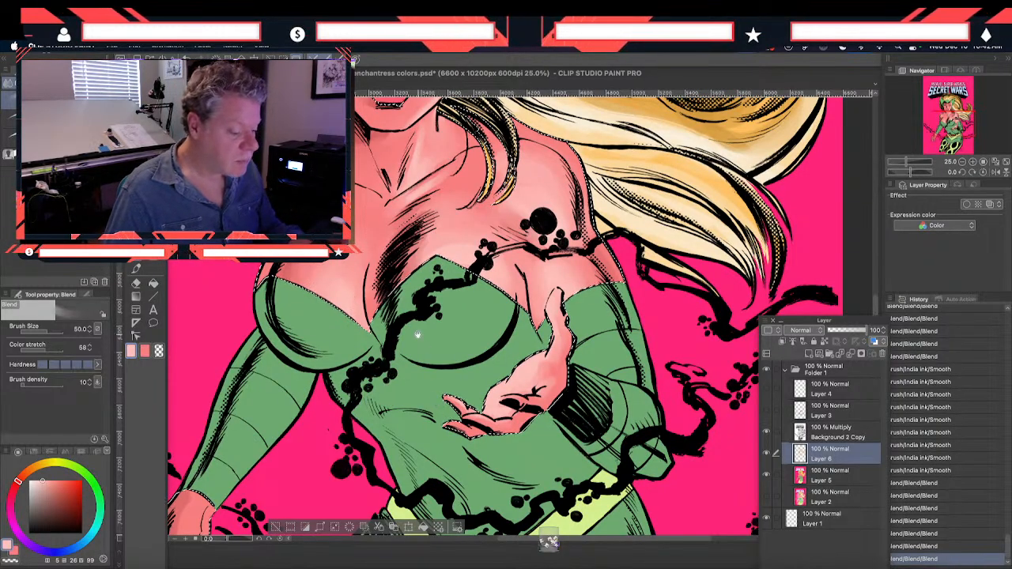
Smooth the light and shadow transitions across the chest, beside the tendril and up to the neck with the Blend tool at size 50
scroll(451, 372, up, 3)
mouse_move(470, 348)
mouse_down()
mouse_move(472, 339)
mouse_move(489, 347)
mouse_up()
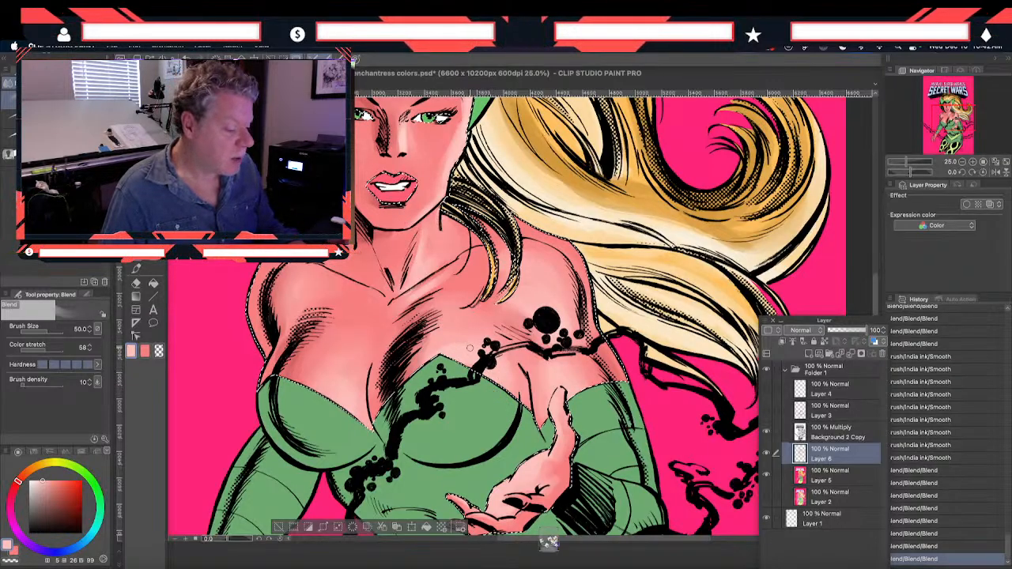
drag(469, 344, 511, 368)
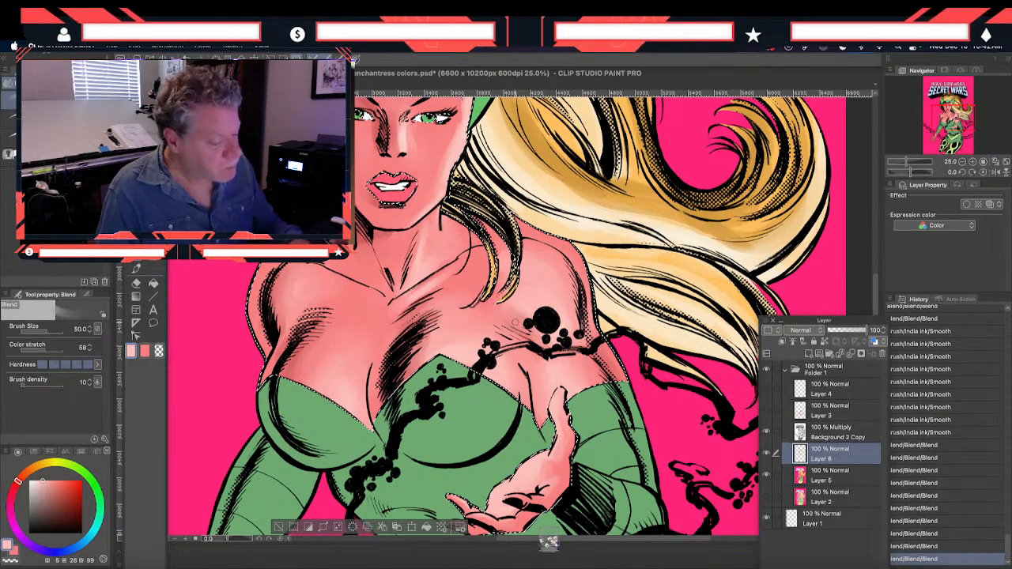
drag(522, 326, 515, 334)
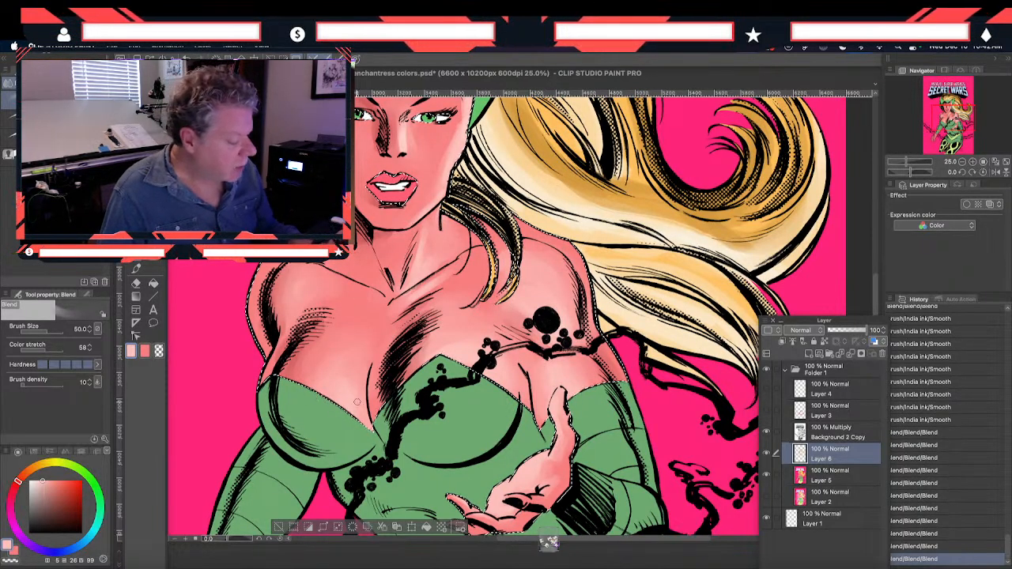
drag(357, 383, 353, 409)
drag(308, 373, 336, 371)
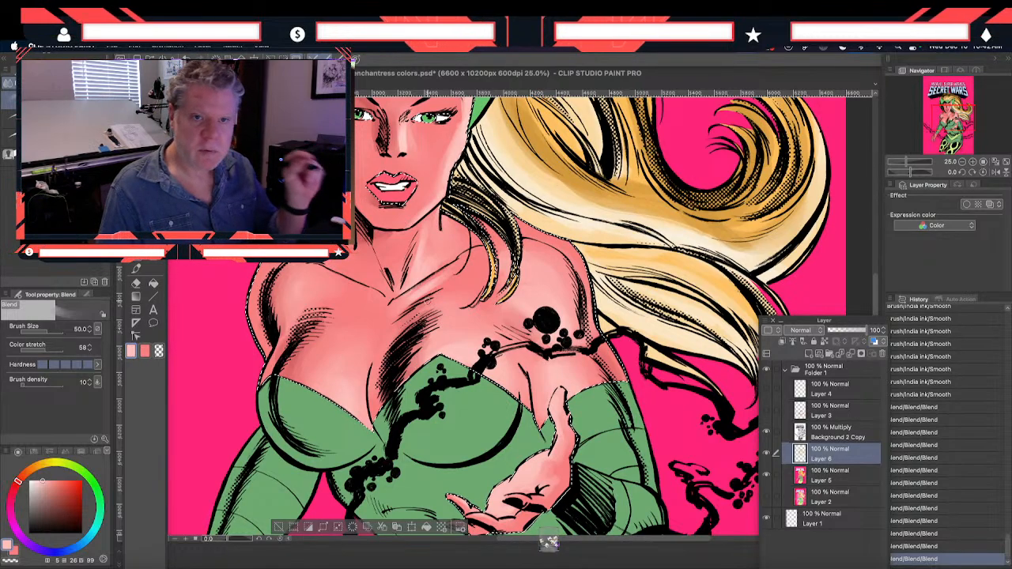
mouse_move(400, 301)
mouse_down()
mouse_move(437, 264)
mouse_move(427, 277)
mouse_move(411, 258)
mouse_move(420, 237)
mouse_up()
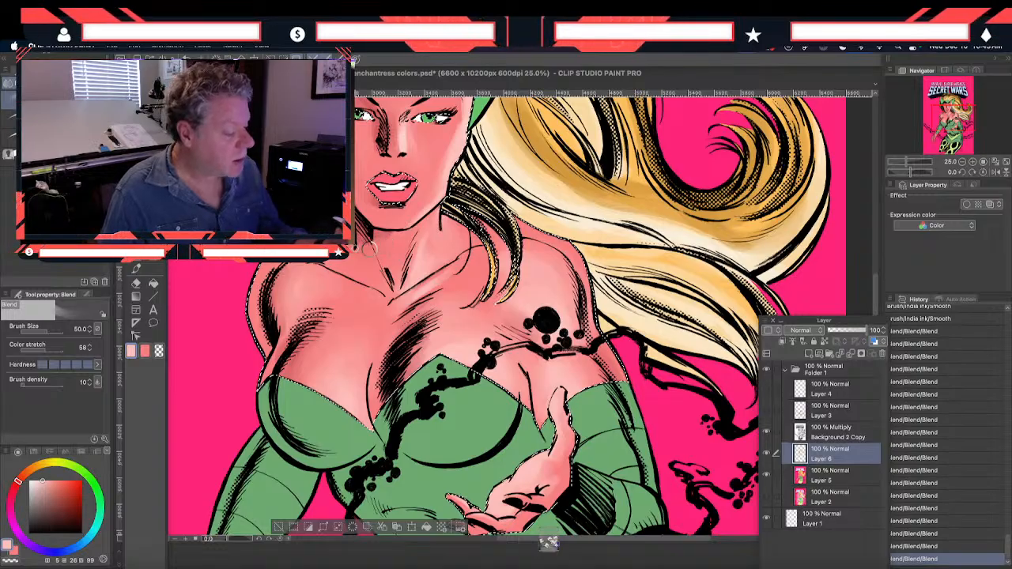
Smooth the remaining skin transitions on the neck, shoulder and chest with the Blend tool, raising its size to 100
drag(391, 236, 395, 251)
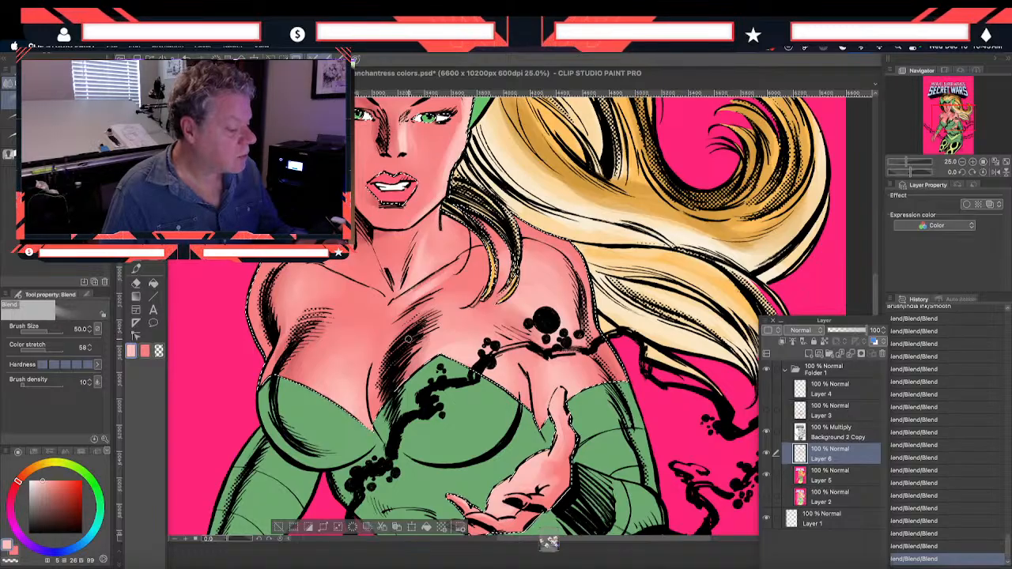
drag(525, 289, 522, 303)
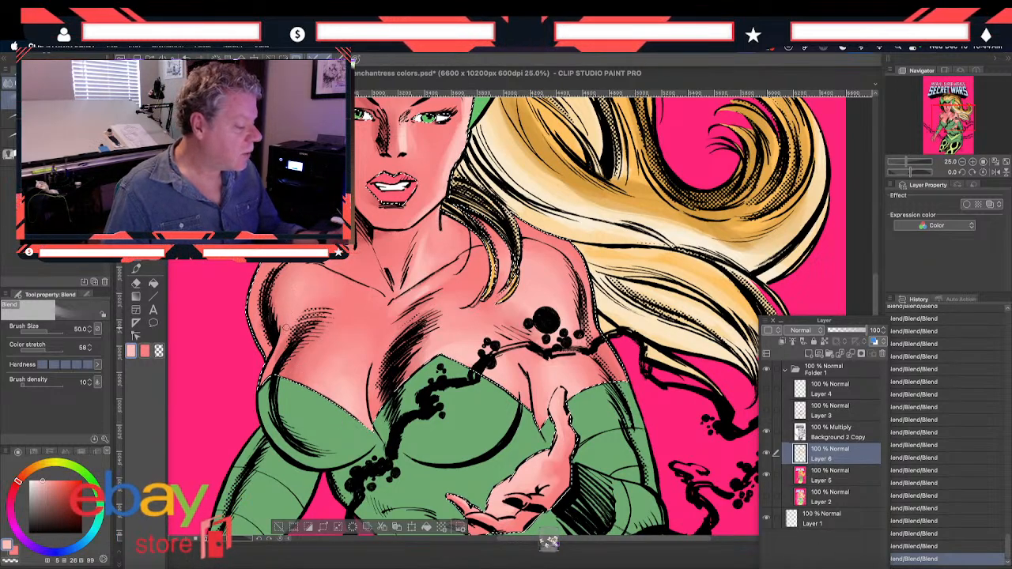
drag(376, 332, 370, 348)
key(bracketright)
key(bracketright)
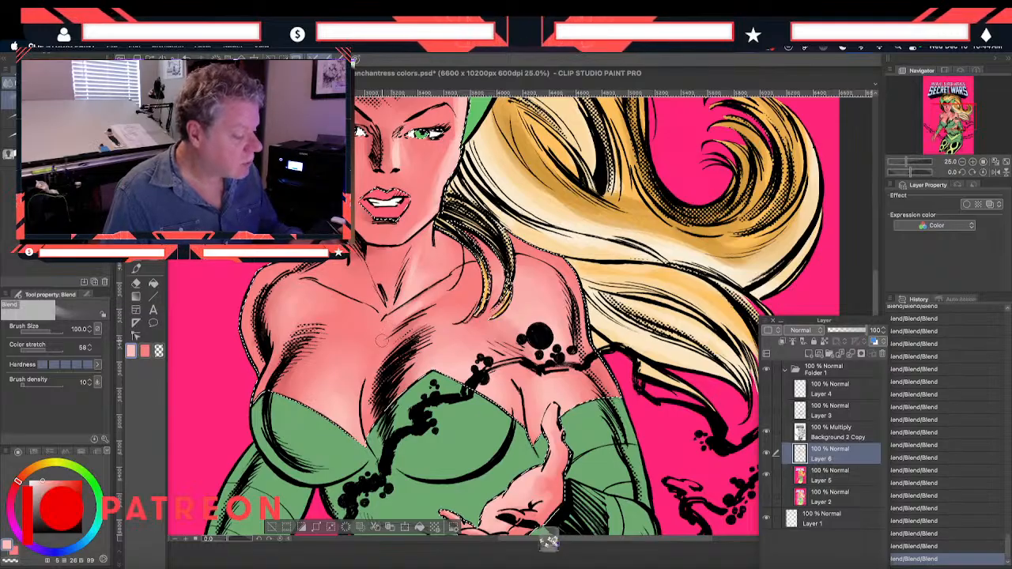
drag(306, 371, 309, 376)
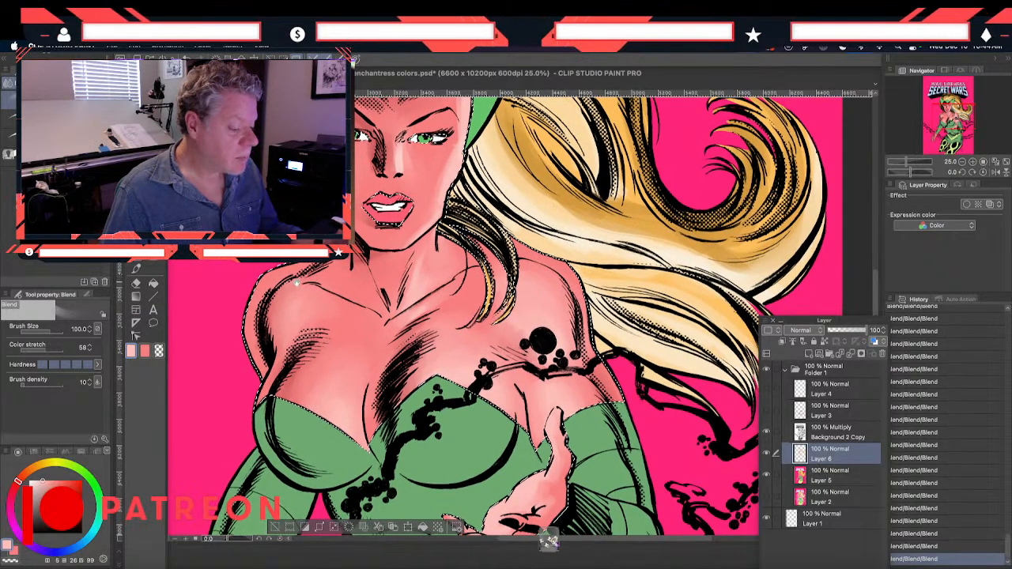
drag(293, 284, 357, 386)
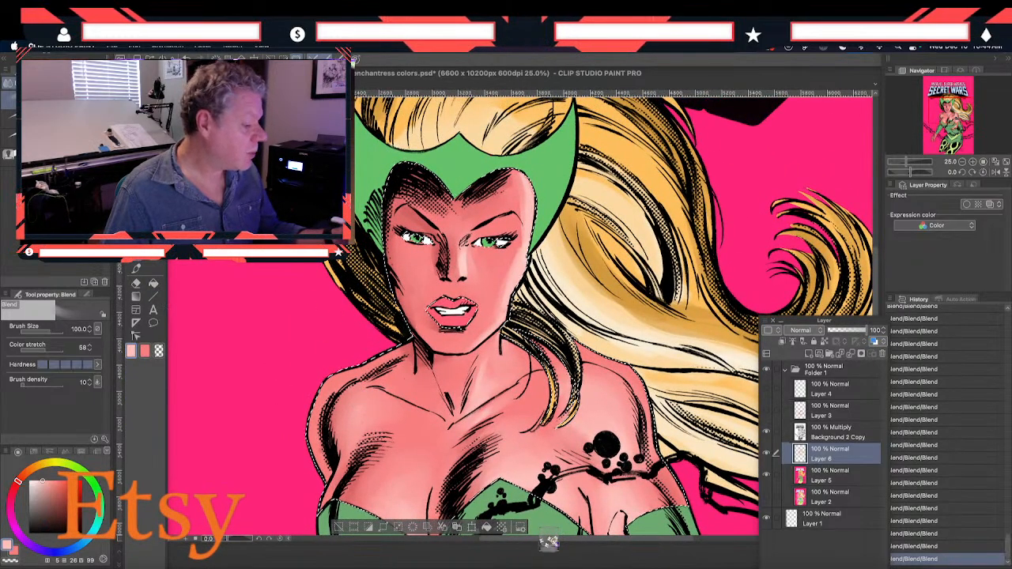
Sample the pink skin shadow color and paint shading beside the nose and cheek with the Smooth brush at size 120
key(i)
click(438, 248)
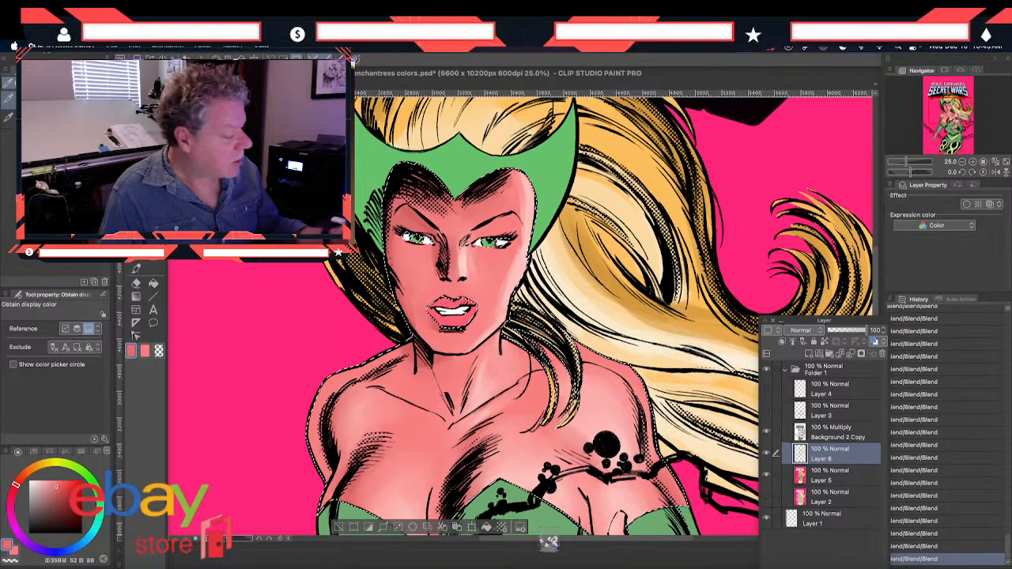
click(135, 270)
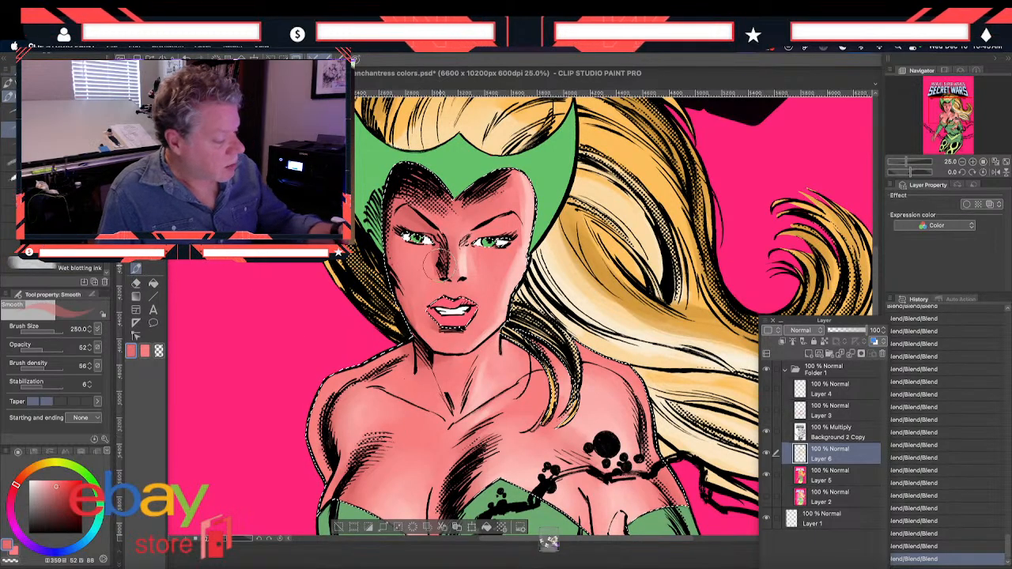
drag(439, 272, 436, 269)
drag(440, 273, 410, 299)
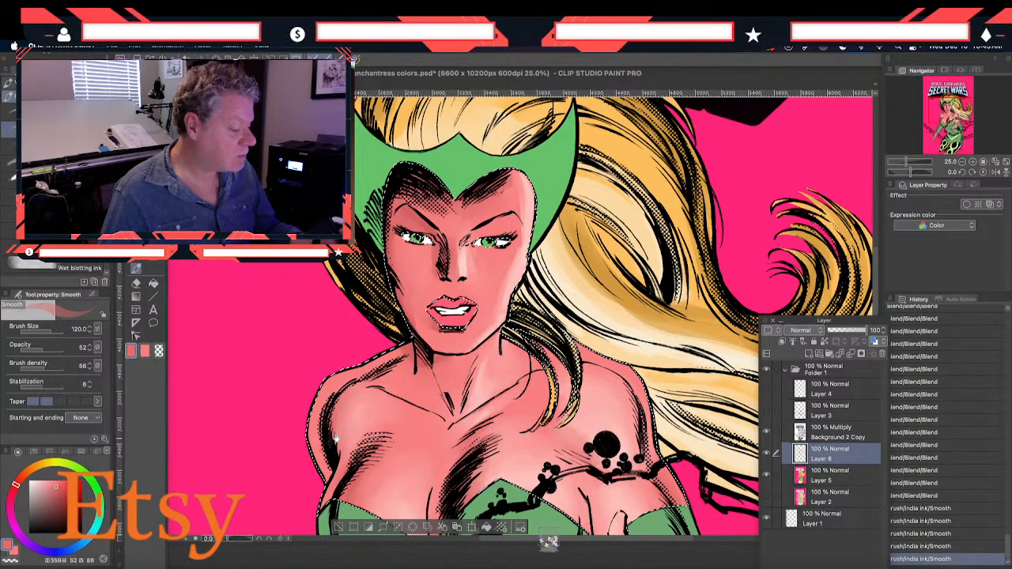
scroll(335, 437, down, 5)
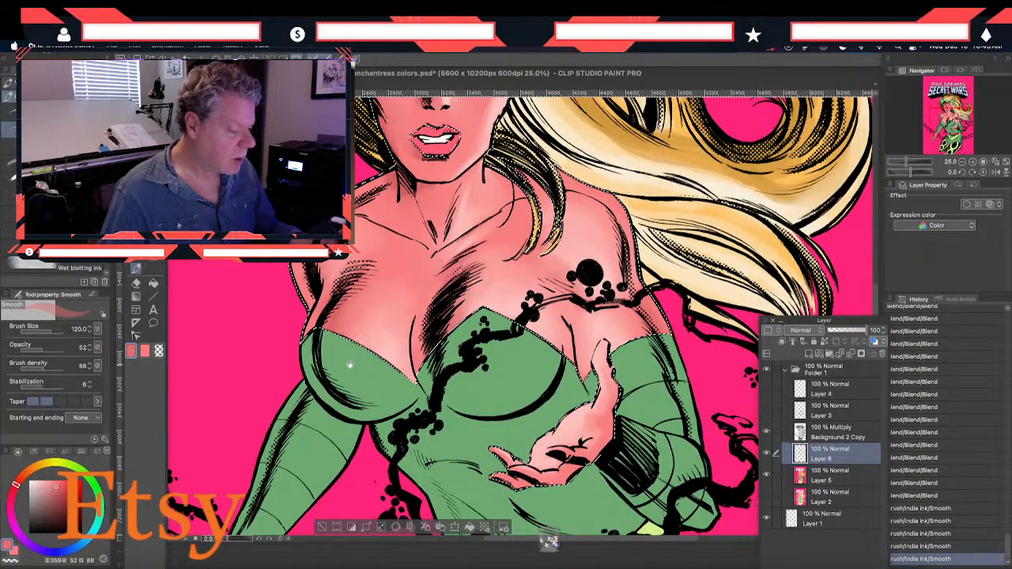
scroll(350, 365, up, 5)
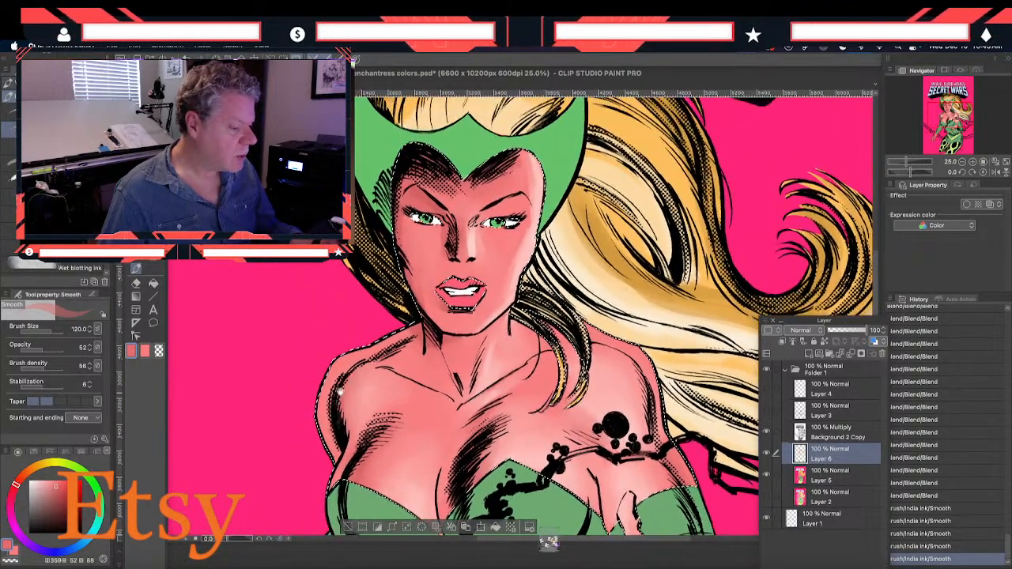
scroll(340, 371, up, 2)
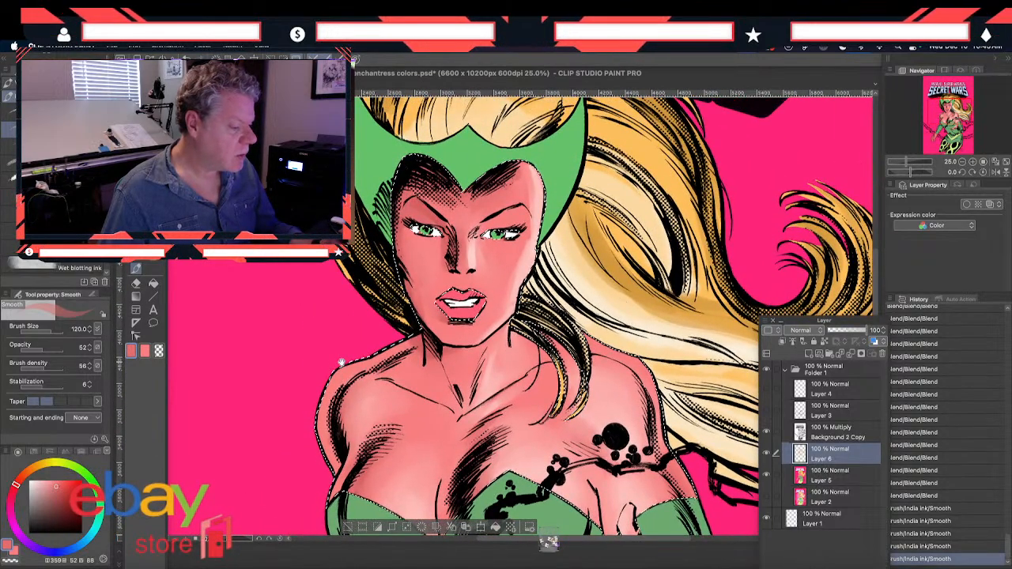
Clear the selection and blend the shading around the eye and nose on Layer 6, reducing the Blend size to 60
key(m)
key(ctrl+d)
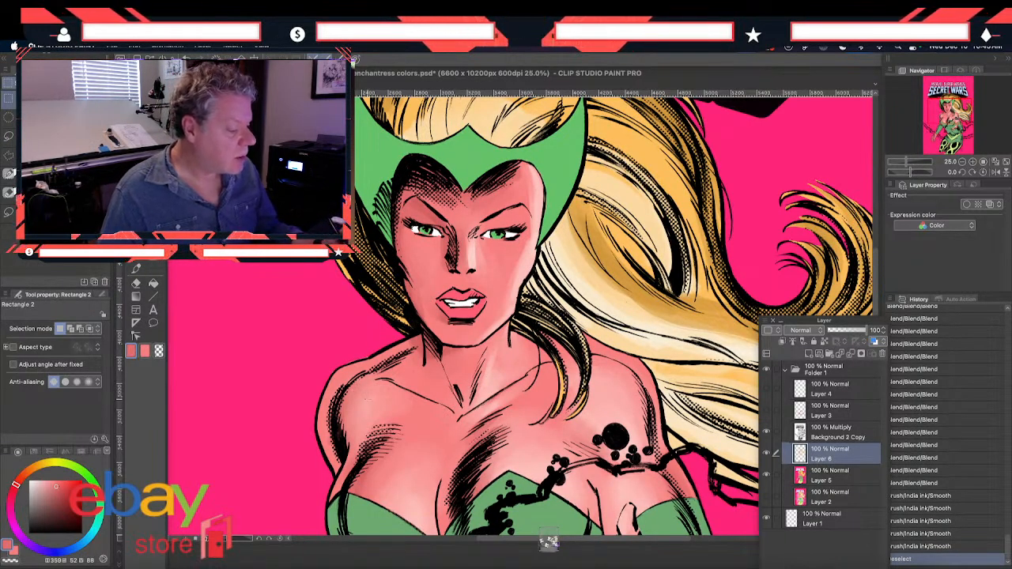
click(136, 266)
drag(418, 228, 447, 251)
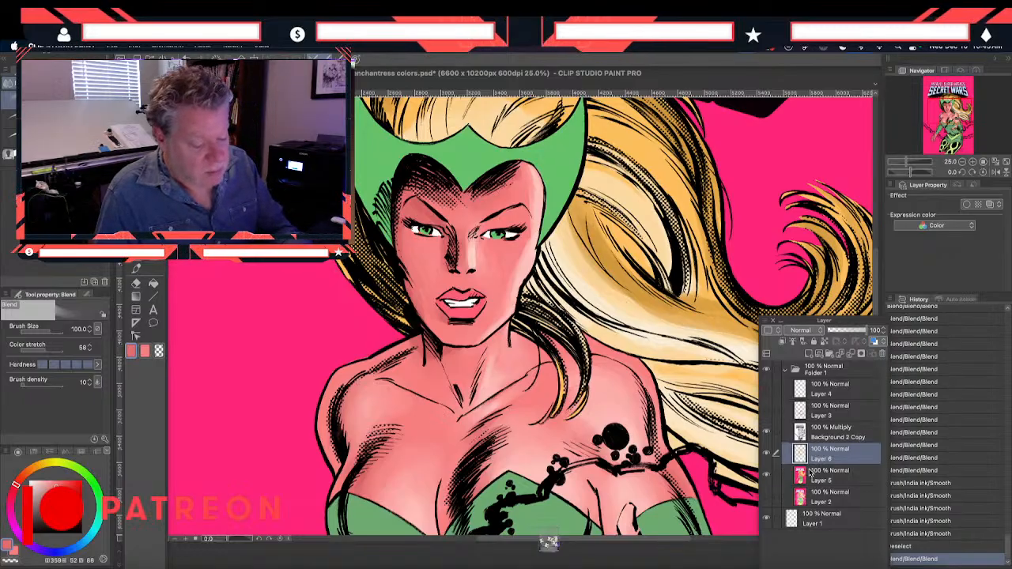
drag(430, 234, 445, 249)
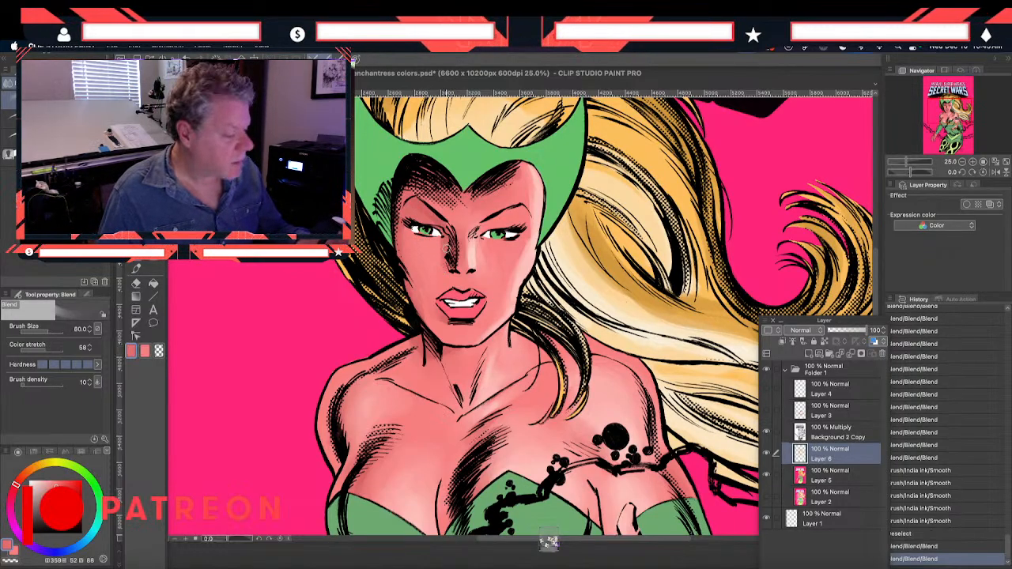
Blend the flat colors around both eyes and the nose bridge on Layer 5 at size 60
click(800, 476)
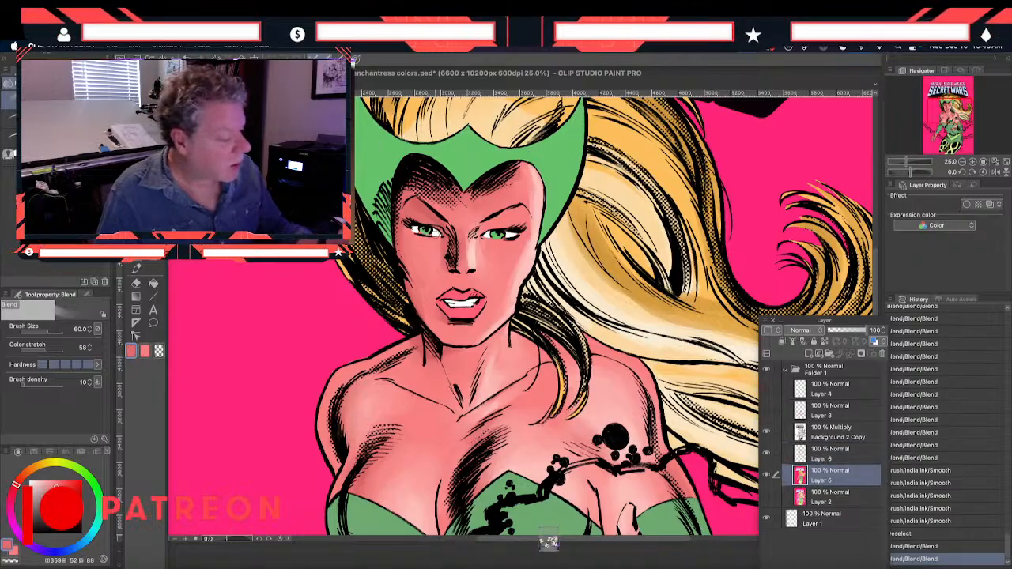
drag(431, 235, 423, 236)
drag(418, 232, 422, 234)
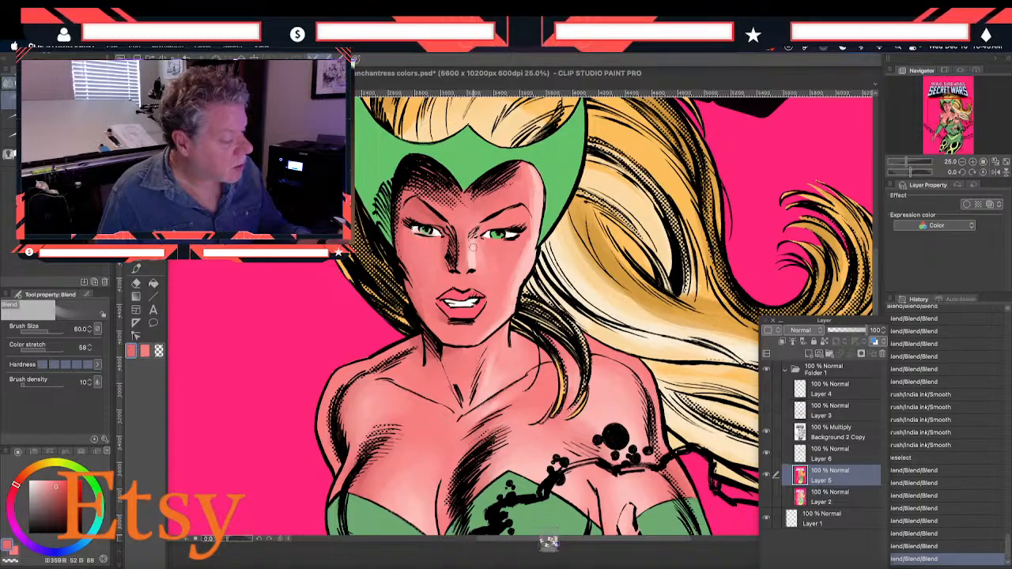
drag(503, 234, 474, 246)
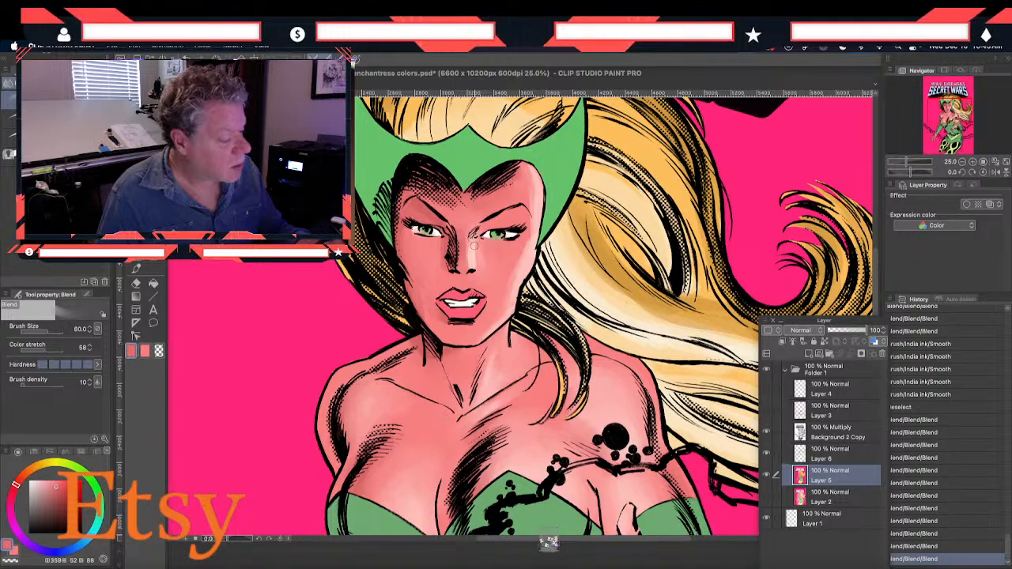
drag(415, 235, 407, 230)
drag(321, 455, 288, 323)
click(800, 451)
mouse_move(292, 404)
mouse_down()
mouse_move(280, 277)
mouse_move(311, 452)
mouse_up()
drag(302, 346, 318, 490)
drag(307, 308, 313, 375)
drag(314, 325, 310, 401)
drag(335, 440, 312, 395)
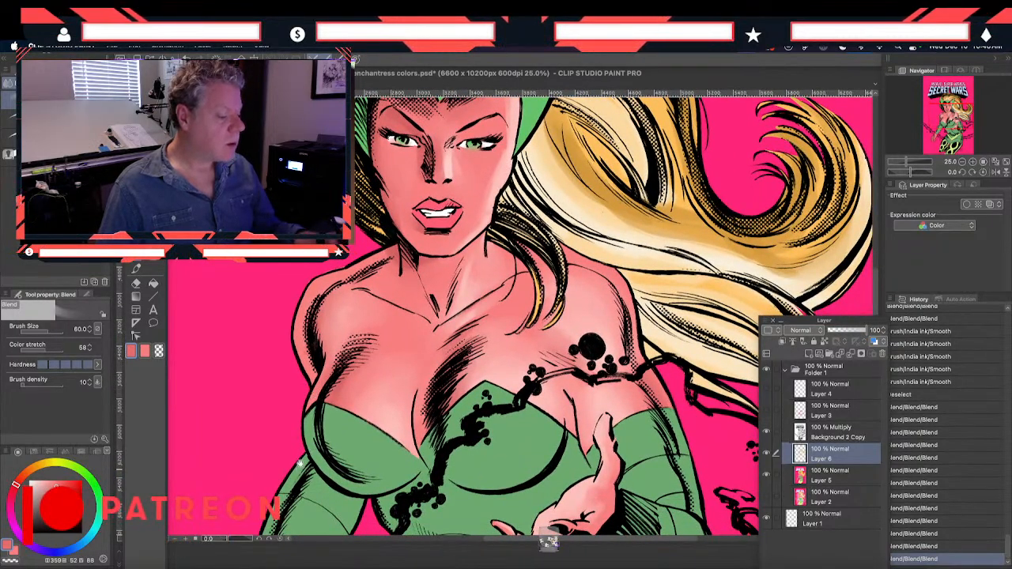
drag(299, 469, 300, 339)
drag(317, 419, 293, 329)
Auto select the green costume areas on Layer 5, referring to the editing layer only
click(809, 482)
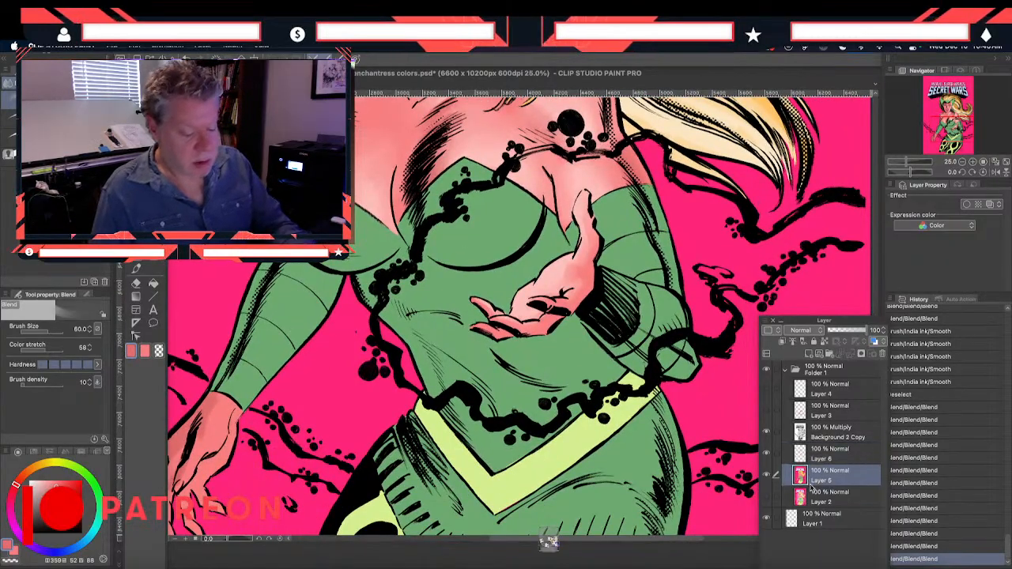
key(g)
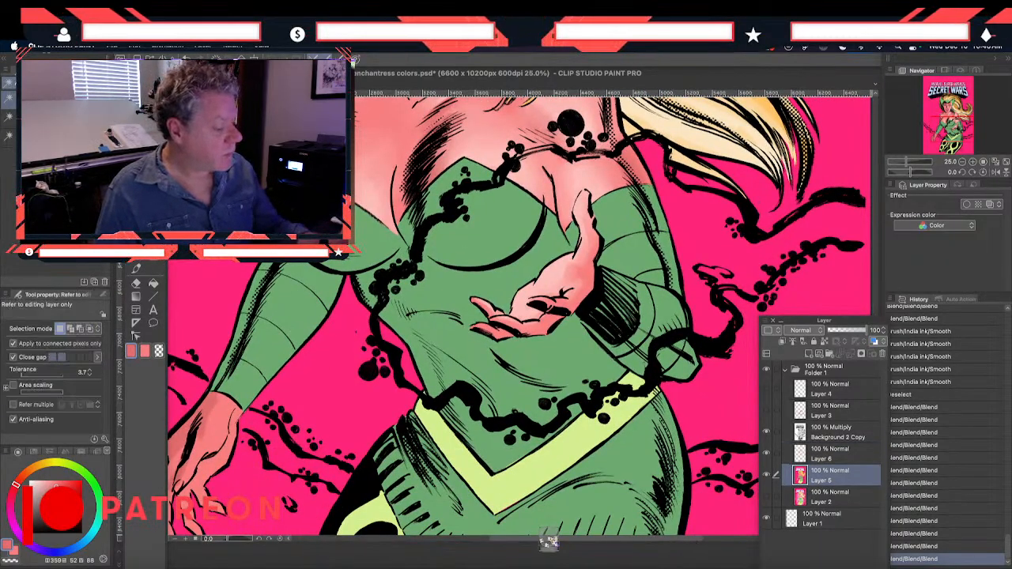
click(473, 371)
drag(472, 411, 457, 223)
shift+click(417, 349)
drag(311, 165, 321, 377)
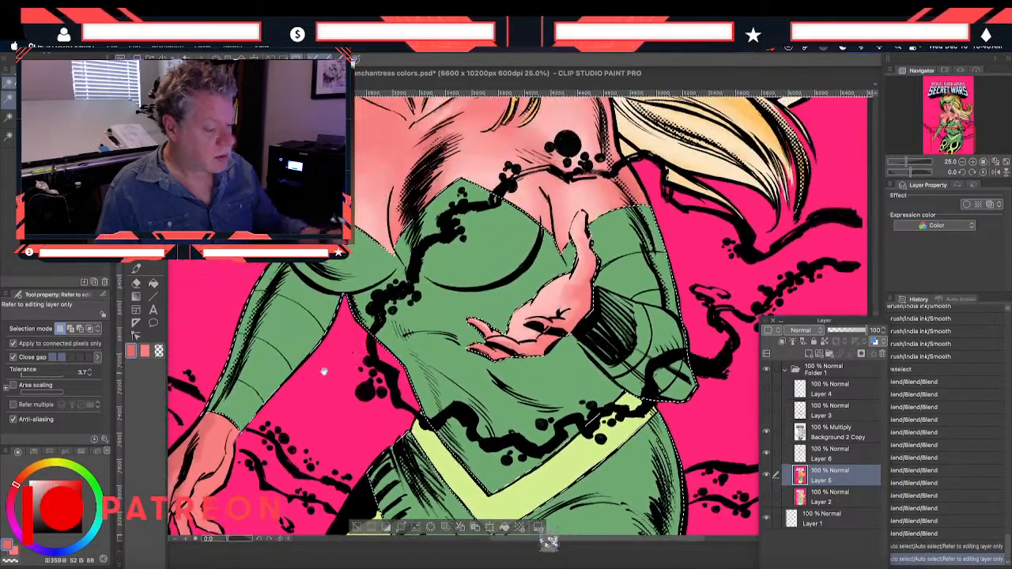
drag(307, 335, 299, 354)
On Layer 6, sample the costume green and change the drawing color to a darker teal, HSV 162, 38, 55
click(830, 454)
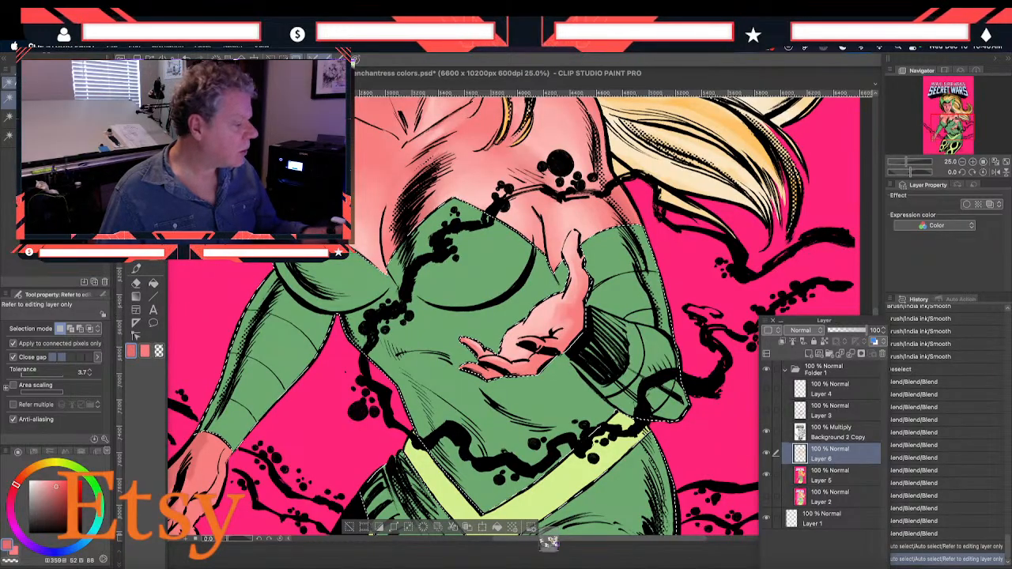
key(i)
click(376, 348)
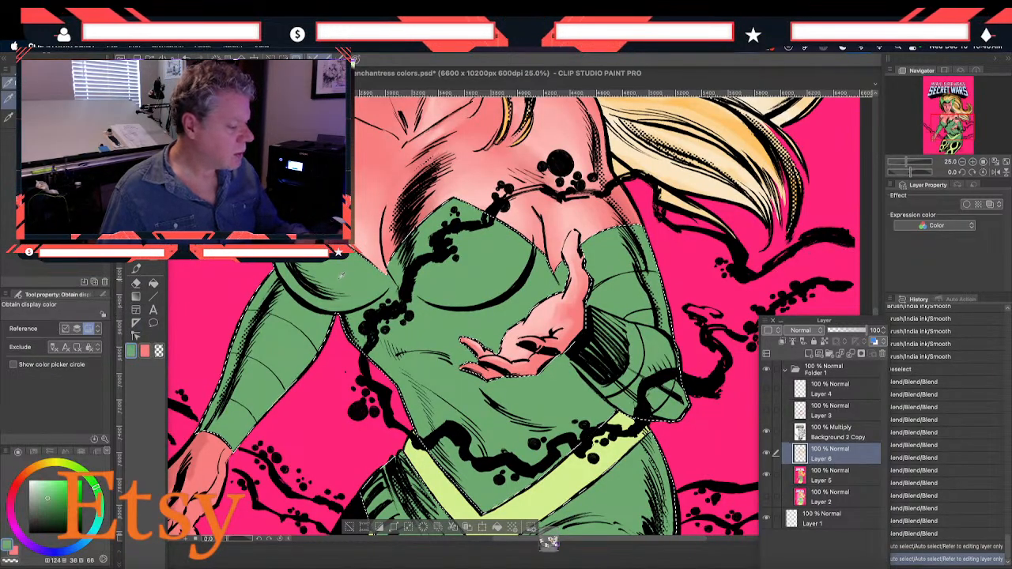
click(131, 352)
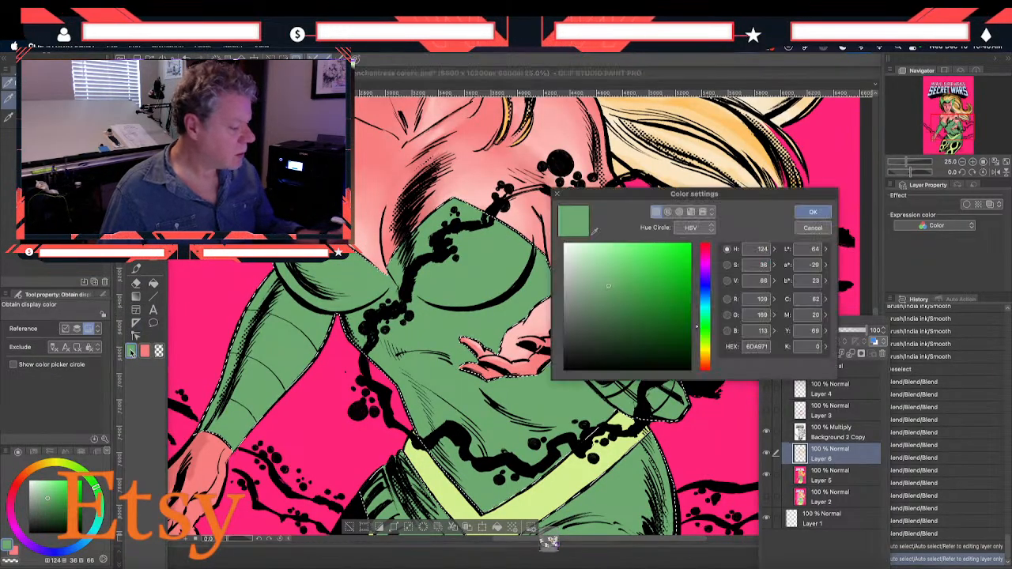
click(612, 297)
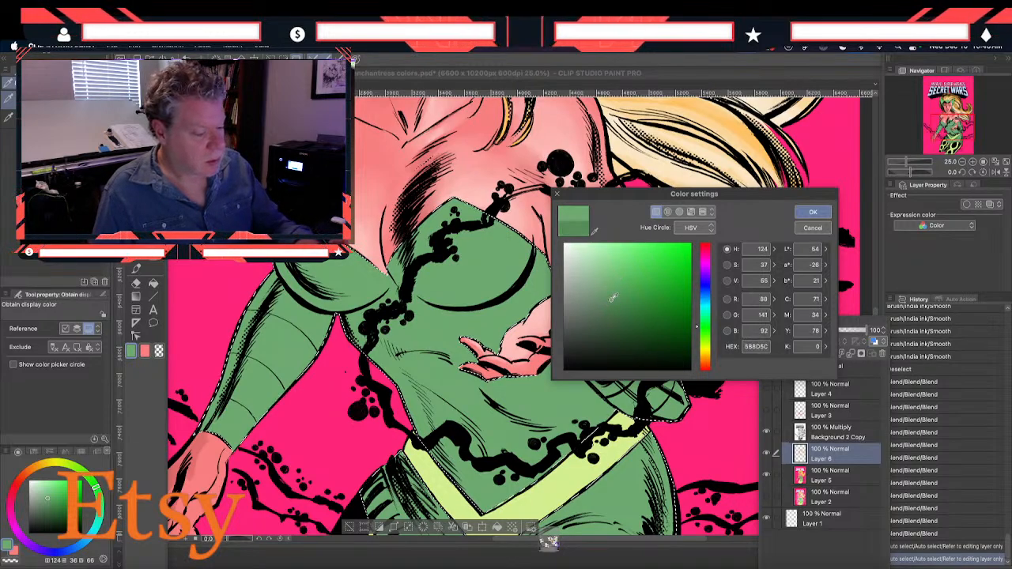
click(698, 326)
drag(697, 322, 698, 316)
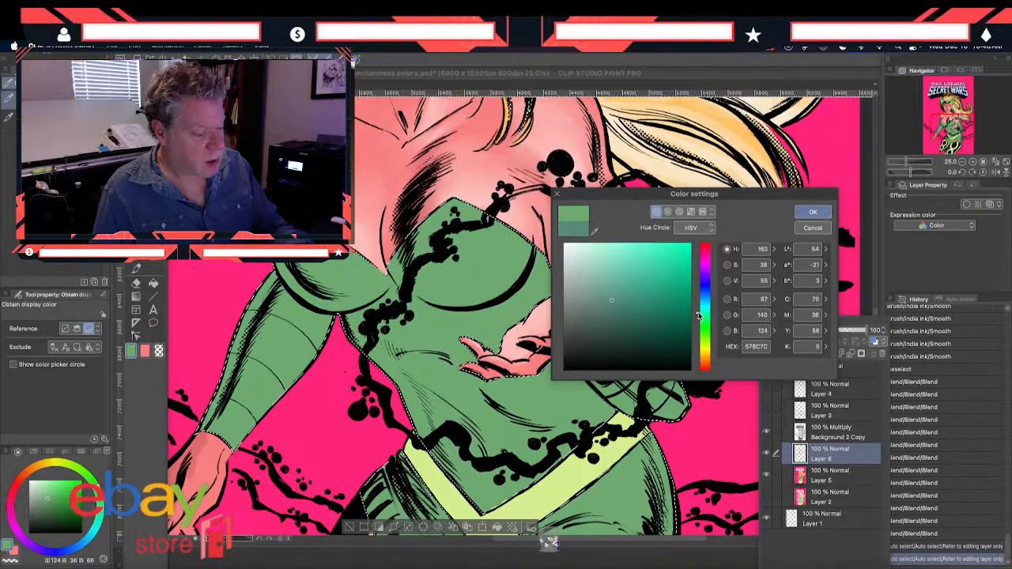
click(812, 212)
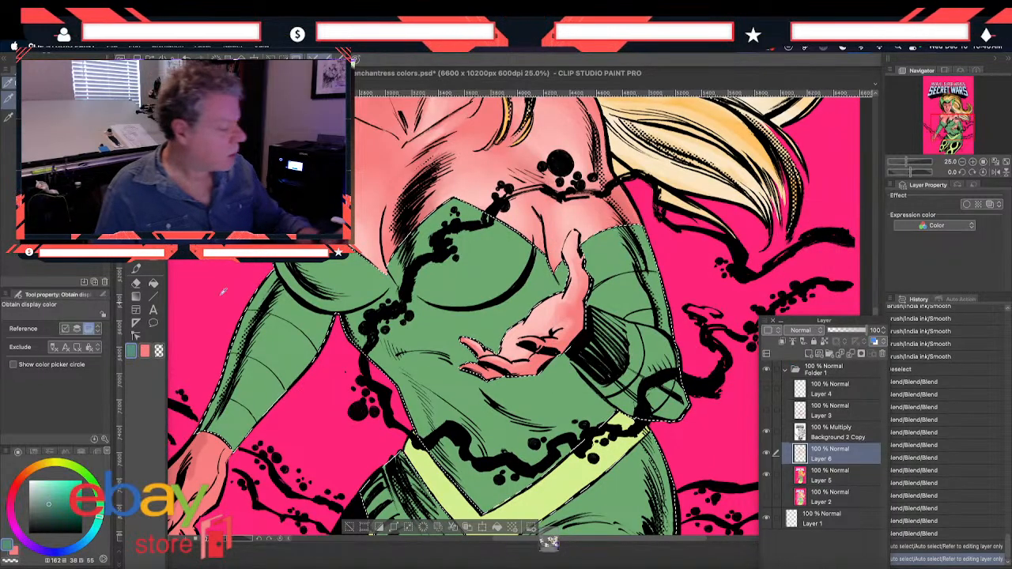
Paint teal shadows on both sides of the costume's bust with the Smooth brush at size 300
key(b)
key(bracketright)
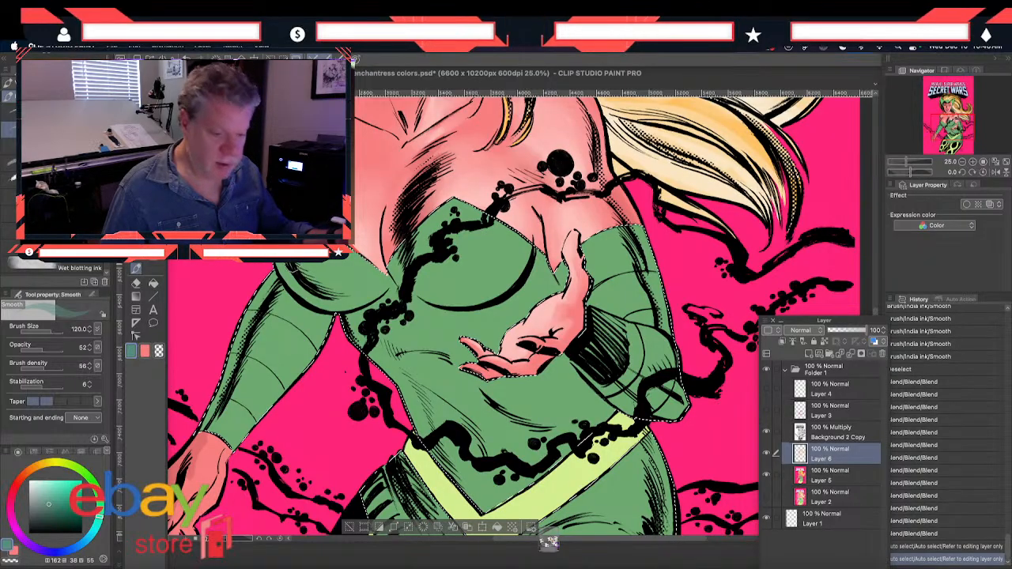
key(bracketright)
key(bracketright)
key(bracketright)
key(bracketright)
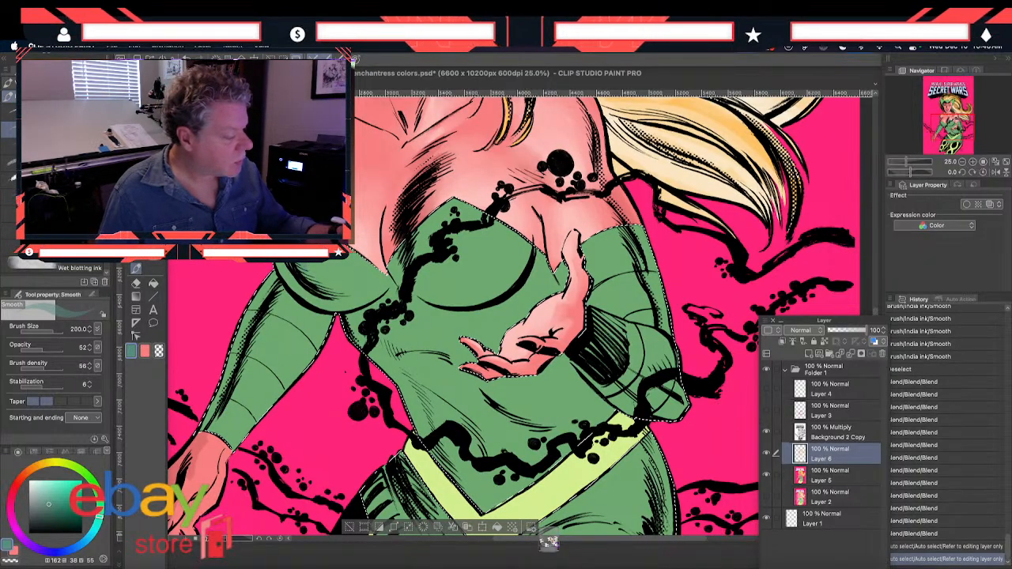
drag(332, 273, 302, 265)
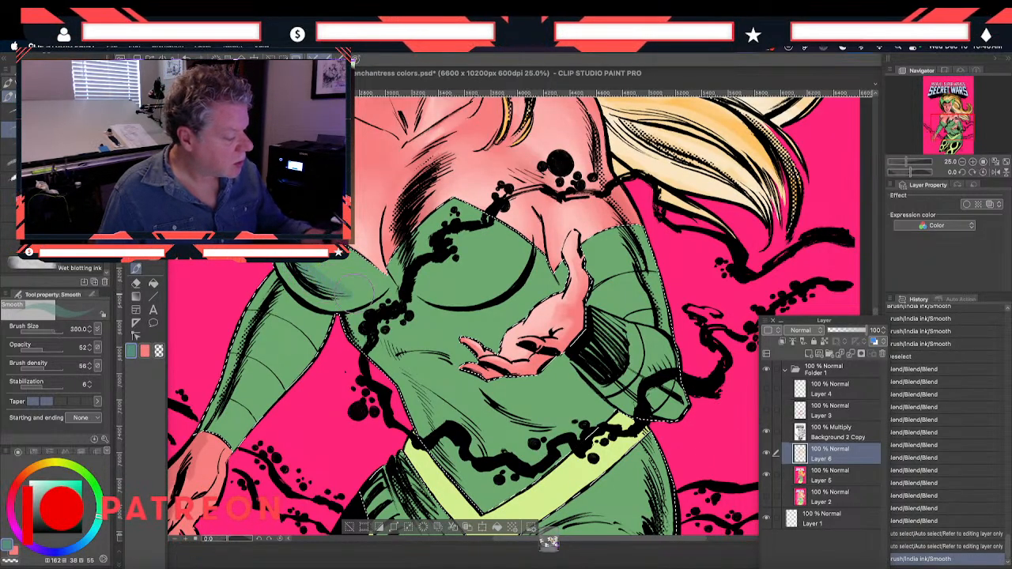
drag(315, 273, 347, 289)
mouse_move(360, 283)
mouse_down()
mouse_move(328, 291)
mouse_move(352, 290)
mouse_up()
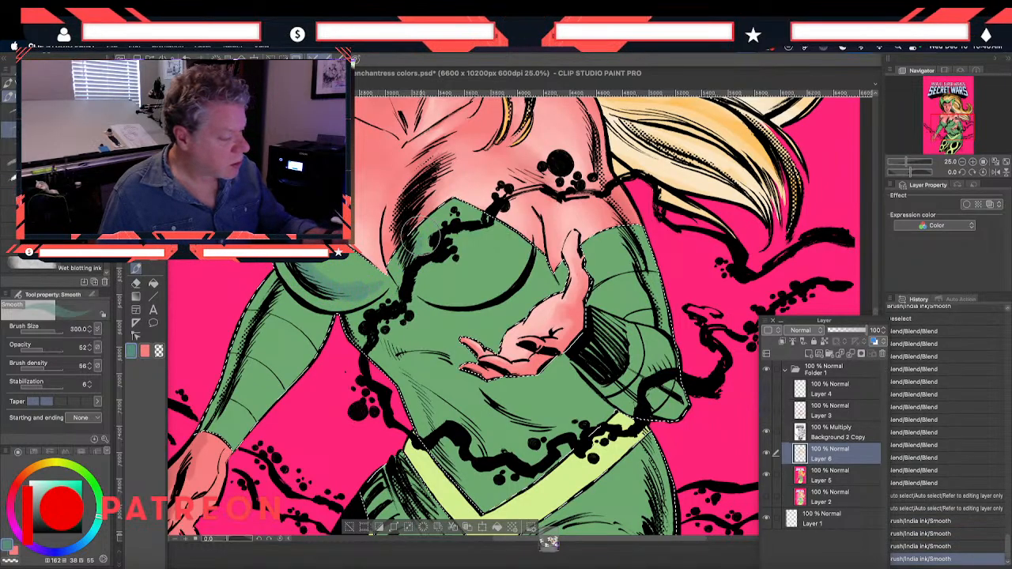
mouse_move(425, 244)
mouse_down()
mouse_move(448, 216)
mouse_move(419, 251)
mouse_move(437, 229)
mouse_up()
drag(430, 230, 413, 252)
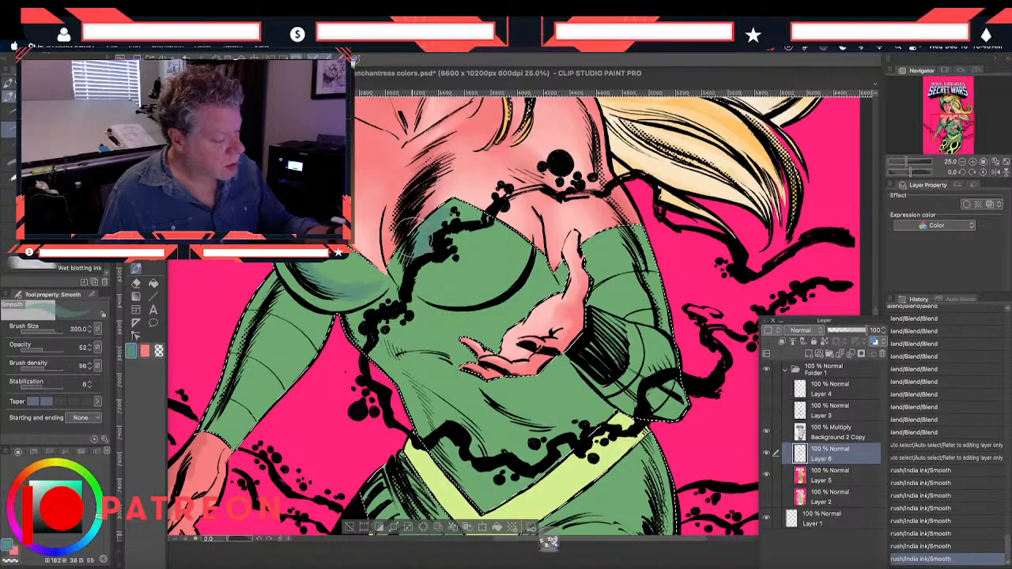
Paint teal shadows along both green sleeves and the raised forearm, and touch up the bust shadow, with the Smooth brush at size 300
mouse_move(278, 294)
mouse_down()
mouse_move(222, 404)
mouse_move(257, 320)
mouse_move(238, 375)
mouse_move(320, 297)
mouse_up()
drag(299, 280, 336, 296)
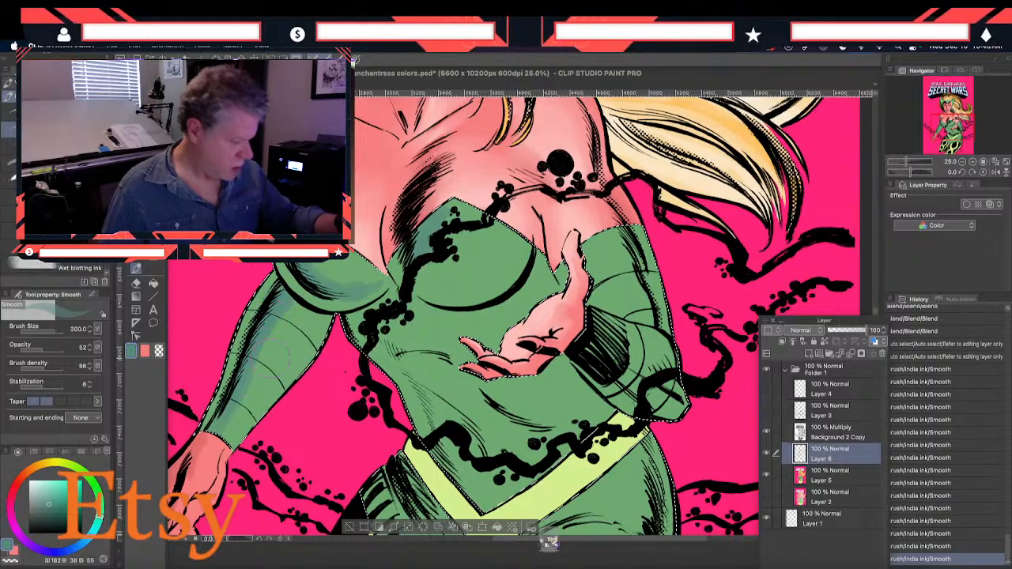
drag(622, 236, 641, 281)
mouse_move(618, 241)
mouse_down()
mouse_move(642, 270)
mouse_move(634, 296)
mouse_up()
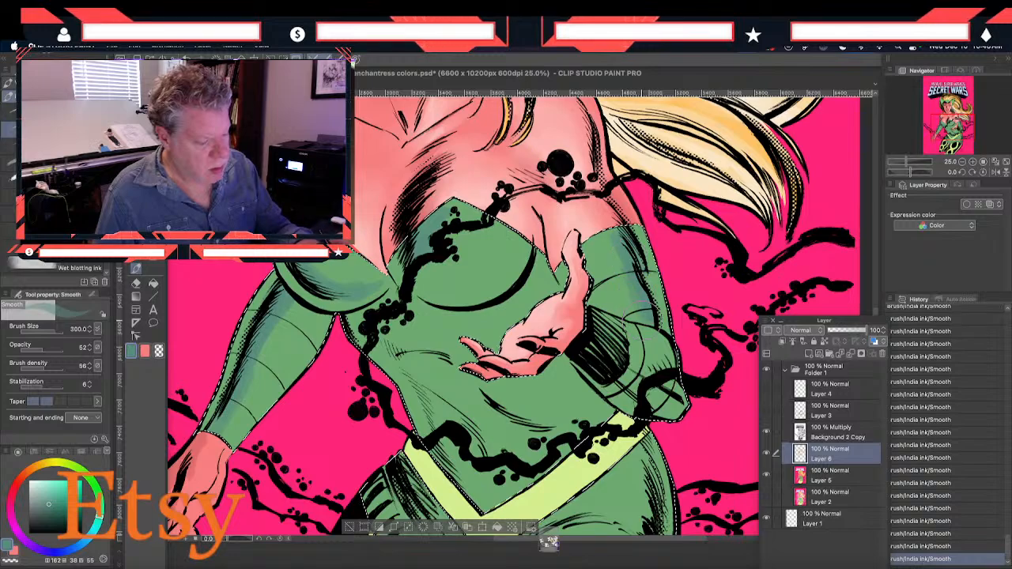
drag(610, 352, 651, 378)
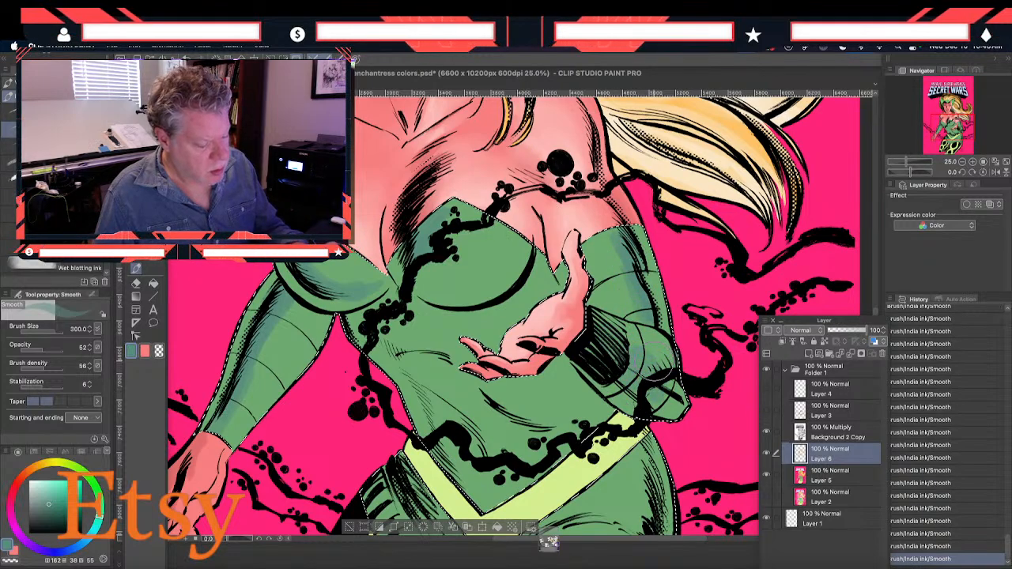
drag(616, 344, 679, 414)
drag(598, 357, 625, 389)
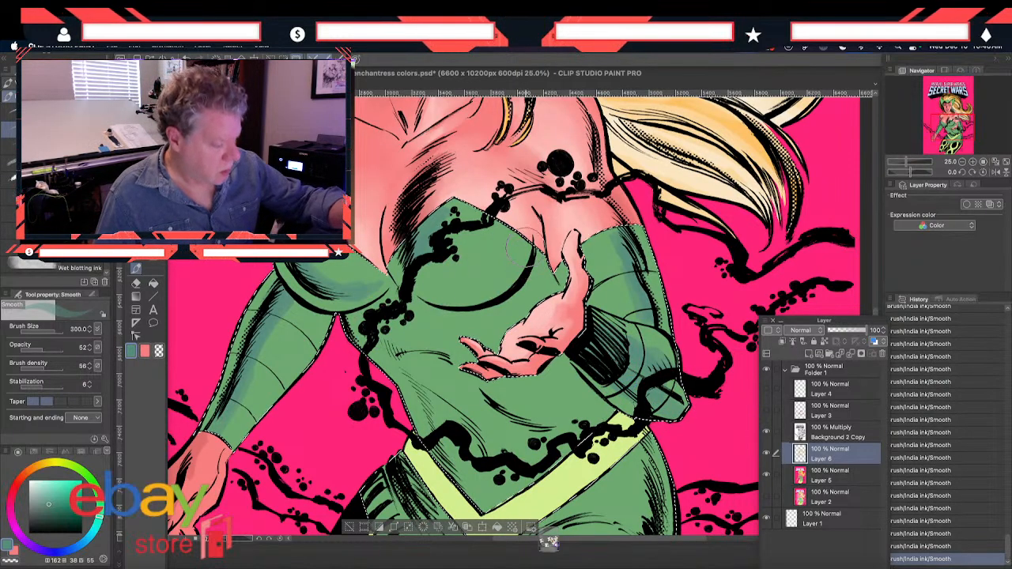
mouse_move(422, 235)
mouse_down()
mouse_move(471, 214)
mouse_move(448, 203)
mouse_move(426, 231)
mouse_up()
drag(477, 211, 458, 229)
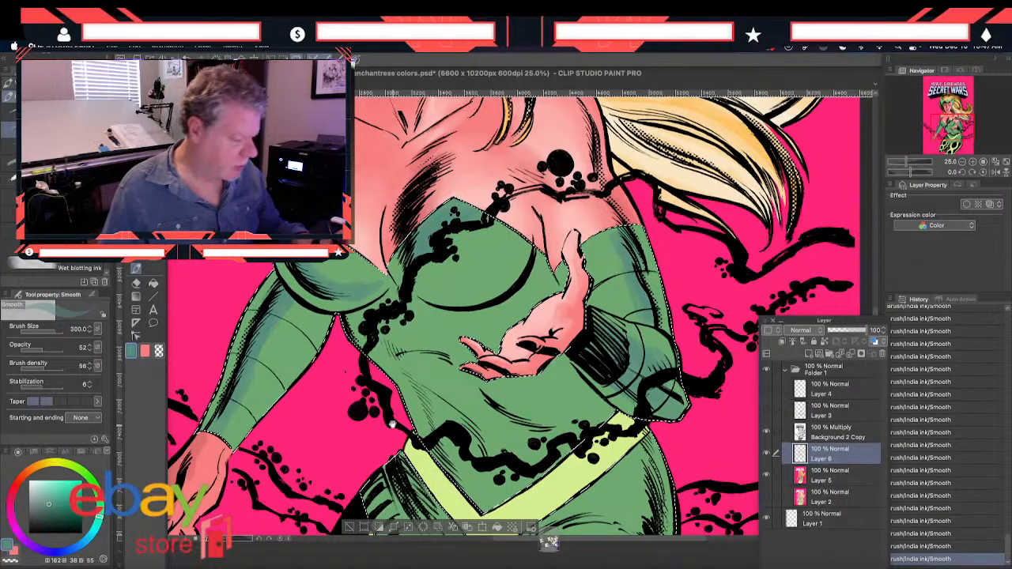
Paint teal shadows down the side of the costume's torso and into the folds above the belt
drag(375, 365, 324, 280)
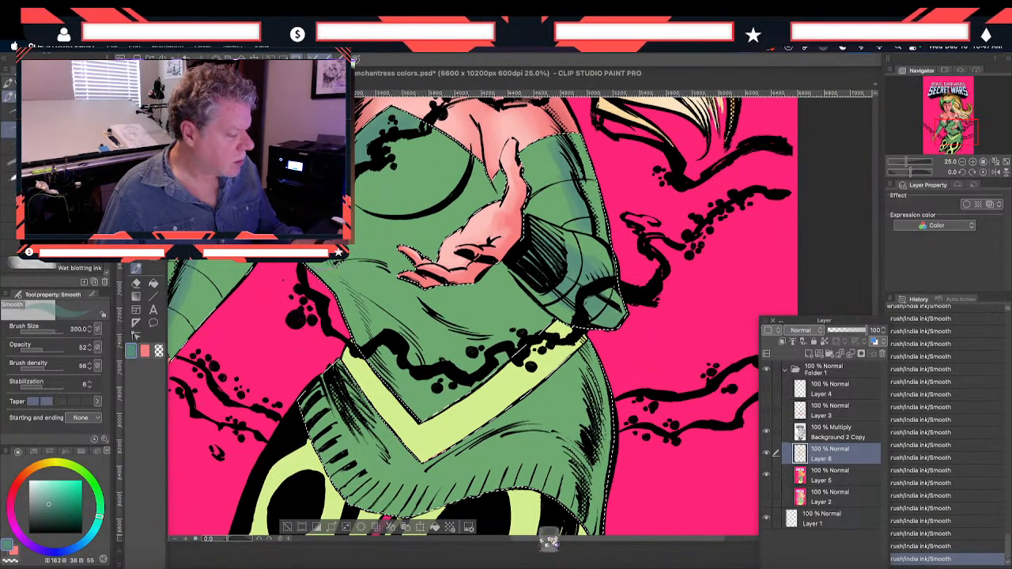
mouse_move(338, 273)
mouse_down()
mouse_move(378, 284)
mouse_move(355, 275)
mouse_move(358, 290)
mouse_move(421, 338)
mouse_move(358, 289)
mouse_move(360, 298)
mouse_move(374, 294)
mouse_move(395, 387)
mouse_up()
drag(411, 340, 427, 370)
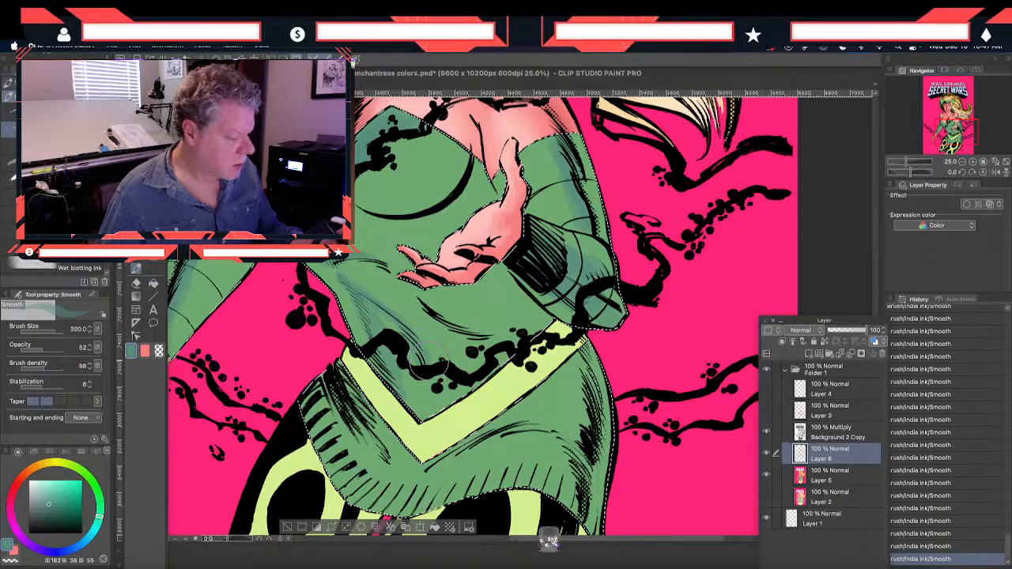
Paint teal shadows over the hips, the folds below the yellow belt and the ribbed hem of the costume
scroll(428, 303, down, 3)
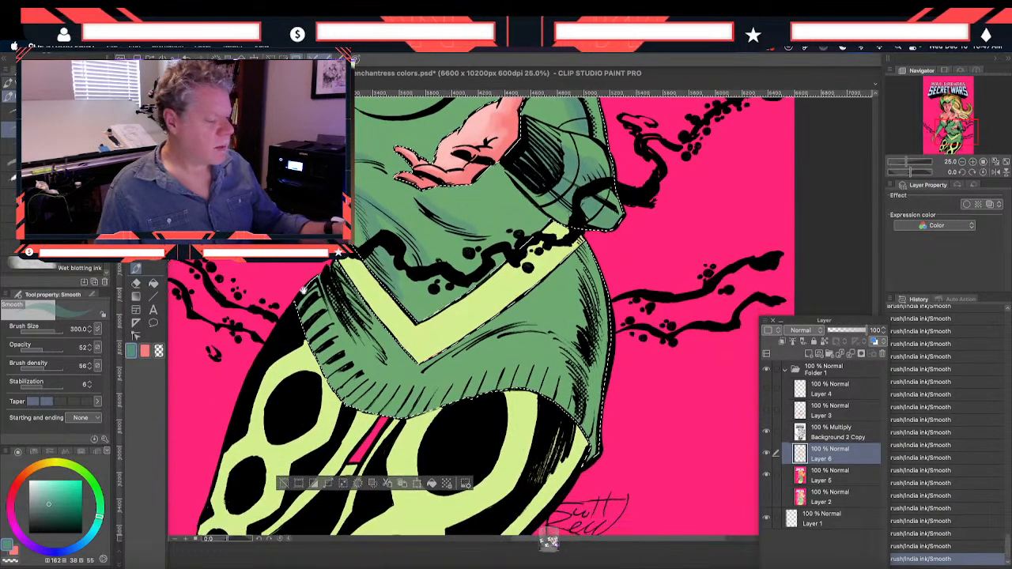
mouse_move(575, 362)
mouse_down()
mouse_move(562, 341)
mouse_move(581, 393)
mouse_move(565, 417)
mouse_move(585, 370)
mouse_move(553, 362)
mouse_move(556, 407)
mouse_up()
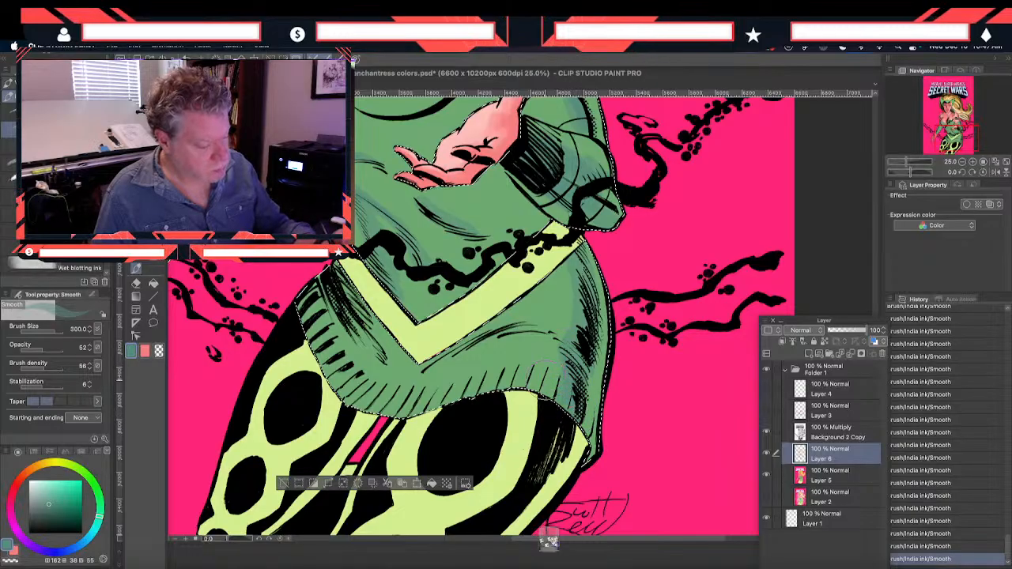
drag(479, 326, 559, 333)
mouse_move(503, 313)
mouse_down()
mouse_move(580, 345)
mouse_move(468, 335)
mouse_move(484, 324)
mouse_move(437, 348)
mouse_up()
mouse_move(367, 353)
mouse_down()
mouse_move(340, 283)
mouse_move(386, 362)
mouse_up()
drag(352, 321, 384, 365)
drag(359, 325, 381, 370)
mouse_move(310, 306)
mouse_down()
mouse_move(329, 365)
mouse_move(366, 402)
mouse_move(431, 395)
mouse_move(465, 375)
mouse_up()
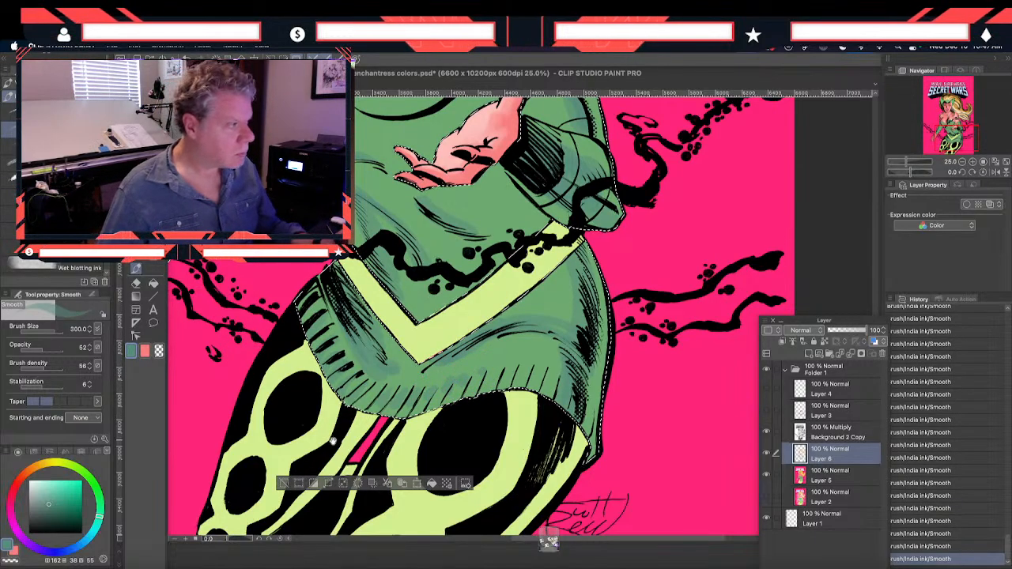
drag(301, 421, 298, 366)
drag(283, 314, 292, 350)
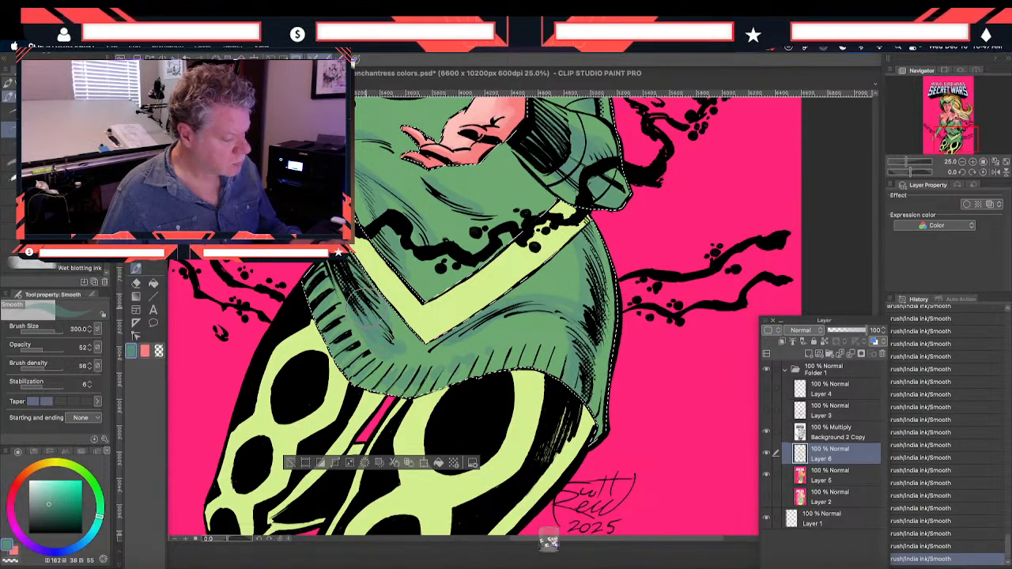
Change the drawing color to a darker teal, HSV 162, 42, 37, and deepen the shadows in the lower folds and hem
click(131, 350)
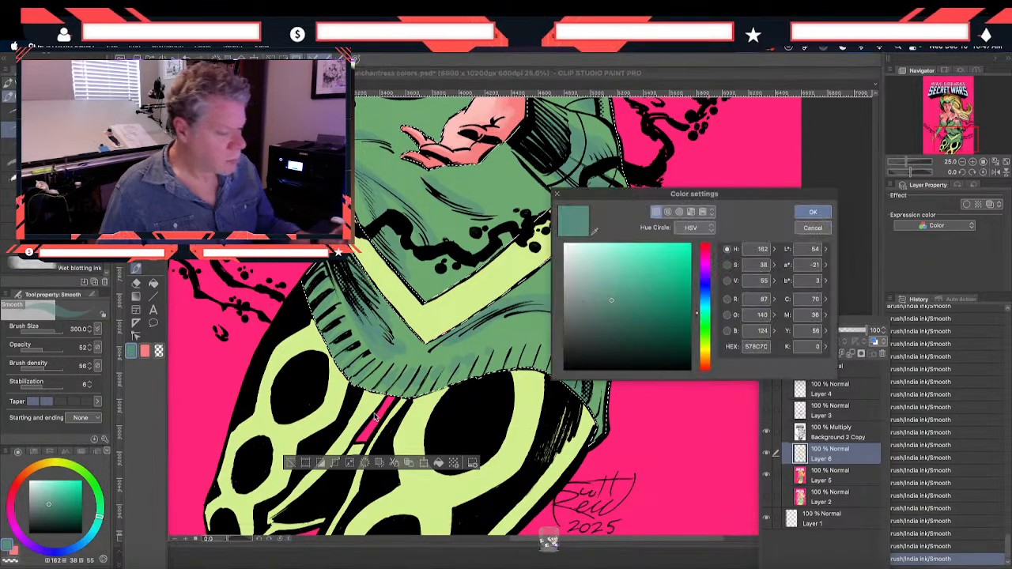
click(617, 323)
click(813, 212)
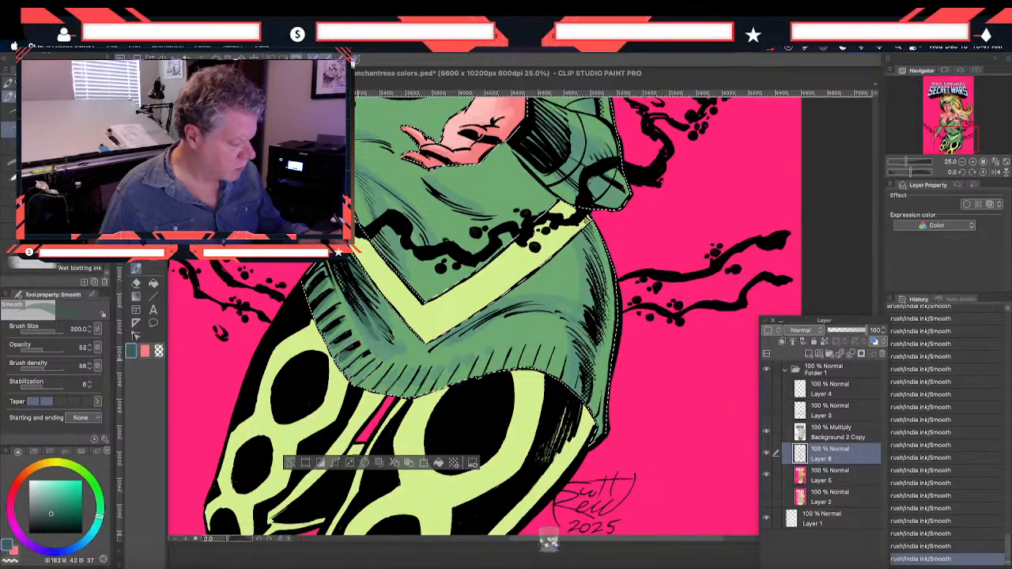
mouse_move(499, 304)
mouse_down()
mouse_move(542, 306)
mouse_move(562, 317)
mouse_move(586, 282)
mouse_move(594, 294)
mouse_move(582, 254)
mouse_move(595, 310)
mouse_move(579, 381)
mouse_move(579, 357)
mouse_move(544, 375)
mouse_move(532, 353)
mouse_move(542, 338)
mouse_move(505, 377)
mouse_move(525, 334)
mouse_move(498, 359)
mouse_up()
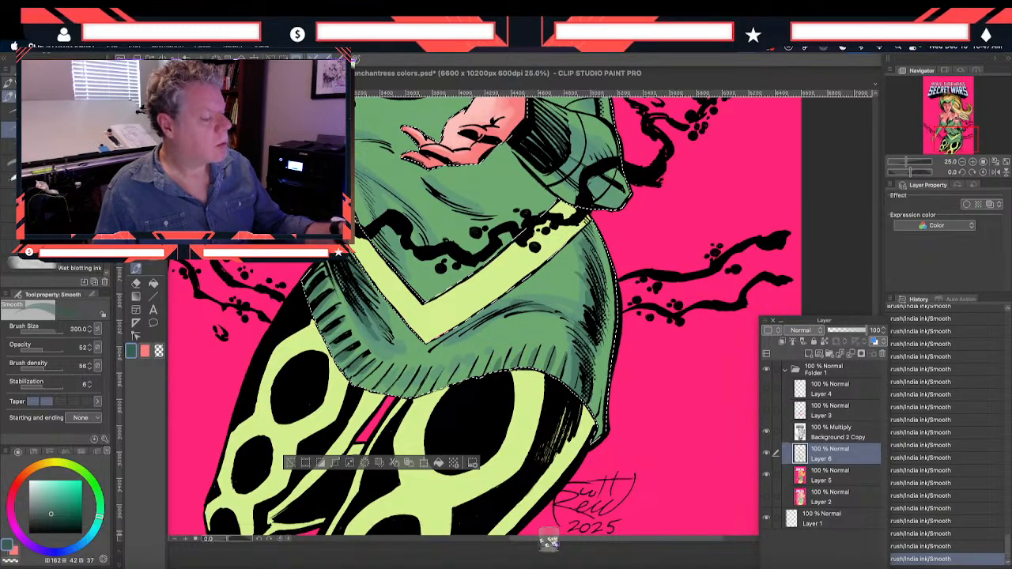
Paint the darker teal into the torso folds, the raised forearm and the lowered arm's sleeve
scroll(516, 328, up, 2)
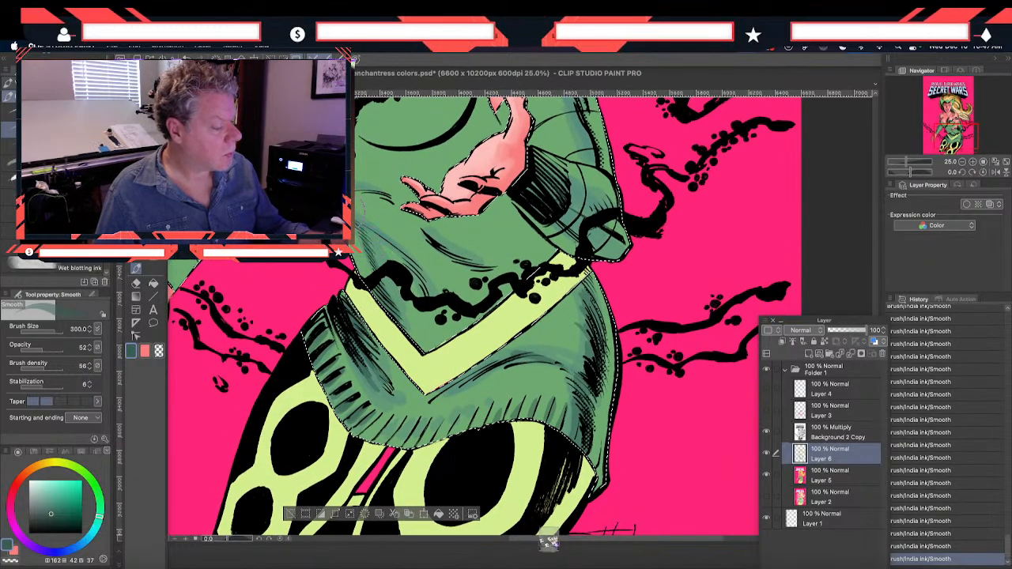
drag(395, 238, 520, 405)
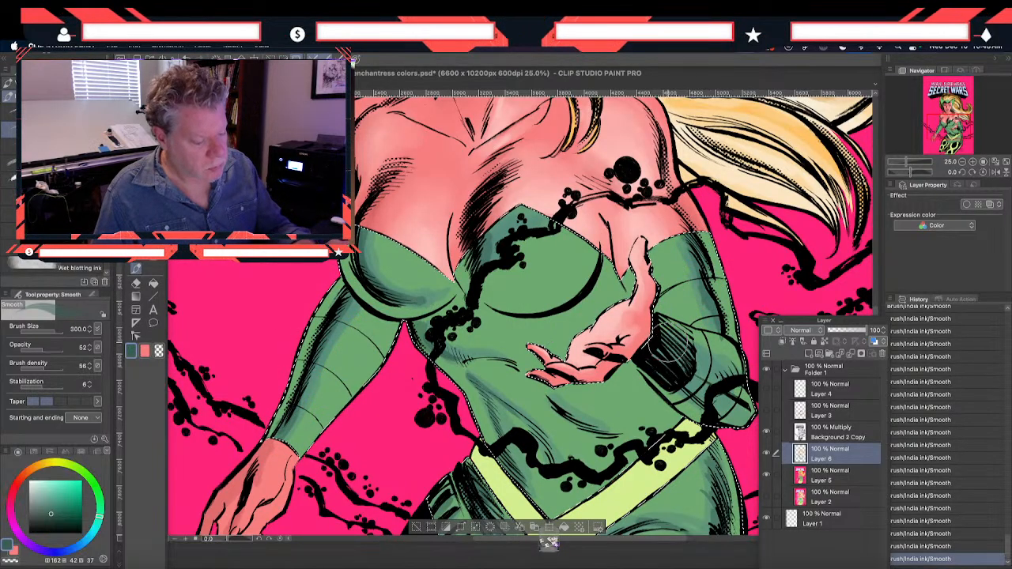
mouse_move(676, 367)
mouse_down()
mouse_move(684, 393)
mouse_move(731, 413)
mouse_move(687, 350)
mouse_move(735, 409)
mouse_move(678, 358)
mouse_move(724, 385)
mouse_up()
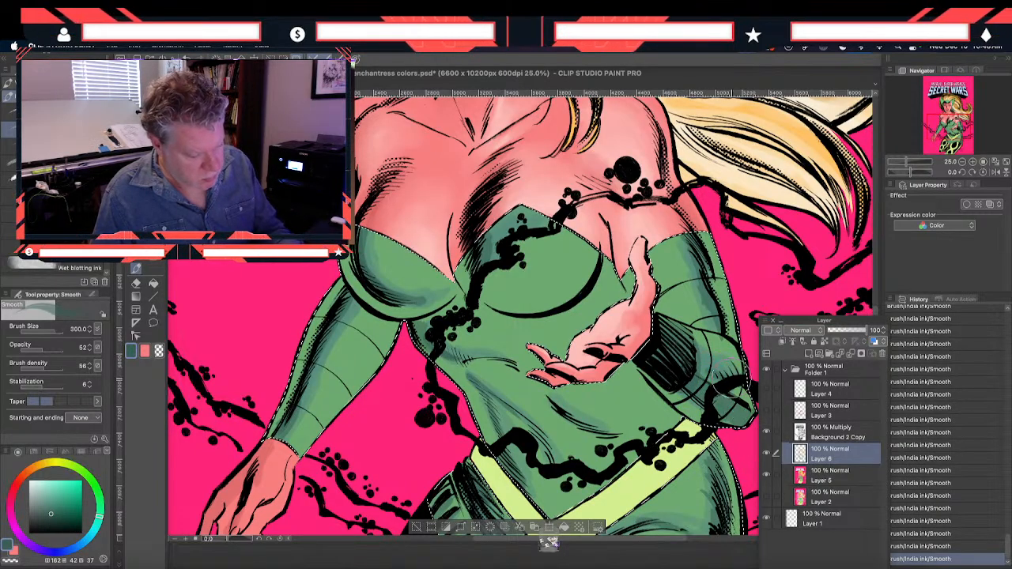
scroll(614, 310, down, 2)
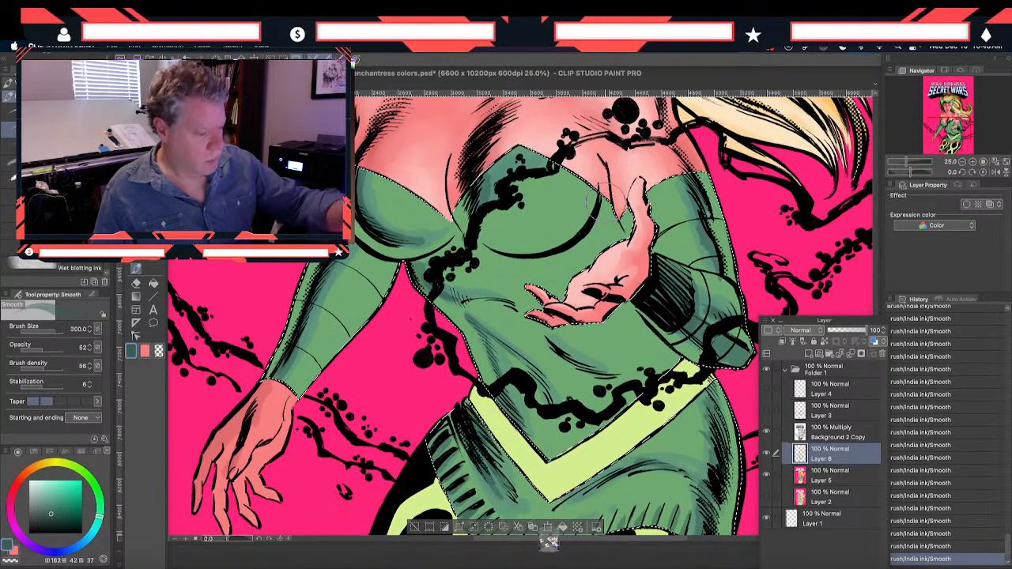
drag(275, 345, 306, 379)
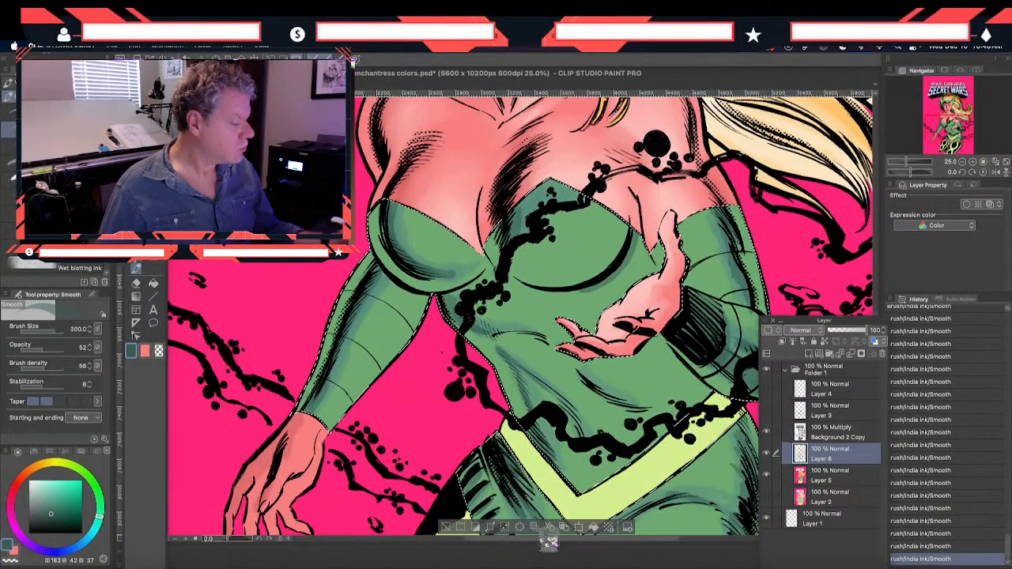
Blend the teal shadows on both sleeves and the bust with the Blend tool, enlarging its size to 150
key(j)
drag(378, 316, 379, 299)
key(bracketright)
key(bracketright)
key(bracketright)
key(bracketright)
key(bracketright)
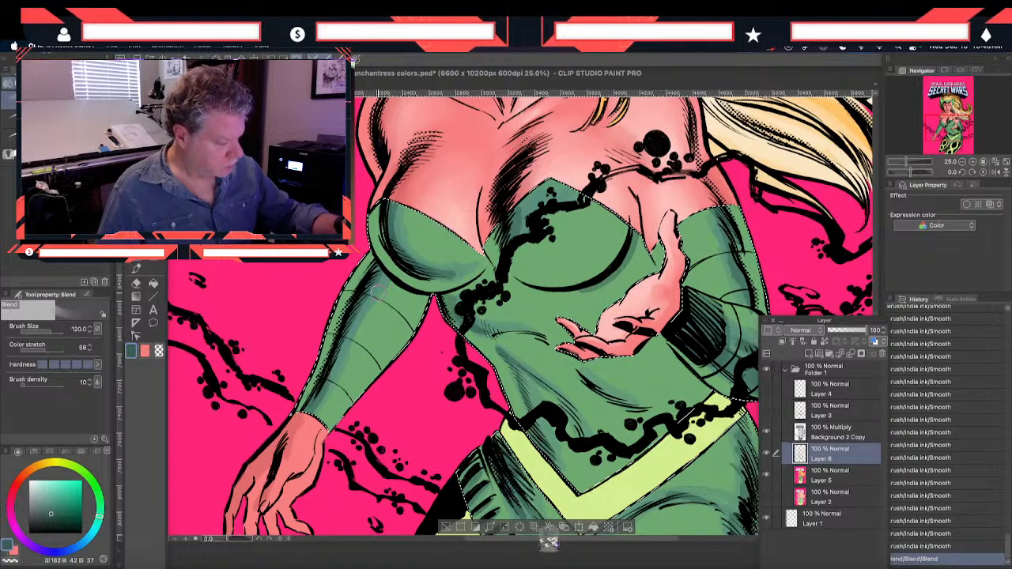
drag(328, 395, 319, 408)
mouse_move(393, 213)
mouse_down()
mouse_move(408, 231)
mouse_move(405, 215)
mouse_move(414, 246)
mouse_move(400, 234)
mouse_move(448, 266)
mouse_move(426, 278)
mouse_up()
drag(515, 213, 522, 235)
mouse_move(708, 274)
mouse_down()
mouse_move(712, 226)
mouse_move(741, 294)
mouse_up()
drag(740, 275, 748, 302)
drag(732, 337, 718, 352)
drag(690, 291, 682, 308)
Blend the shadows on the raised forearm's sleeve and across the torso folds at size 150
drag(544, 340, 368, 302)
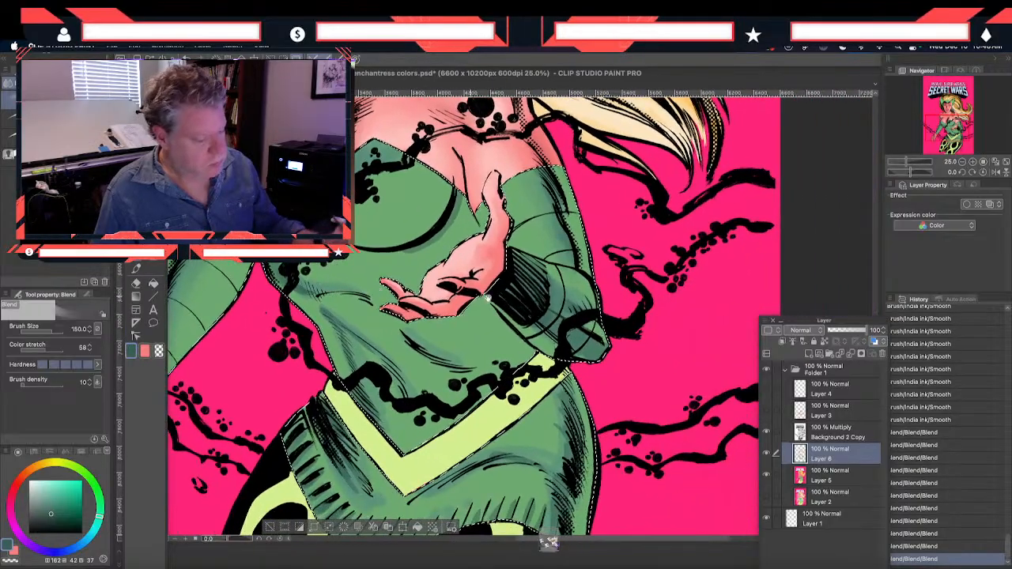
mouse_move(530, 278)
mouse_down()
mouse_move(521, 310)
mouse_move(576, 348)
mouse_move(515, 306)
mouse_move(584, 335)
mouse_up()
drag(575, 343, 585, 329)
drag(563, 291, 552, 308)
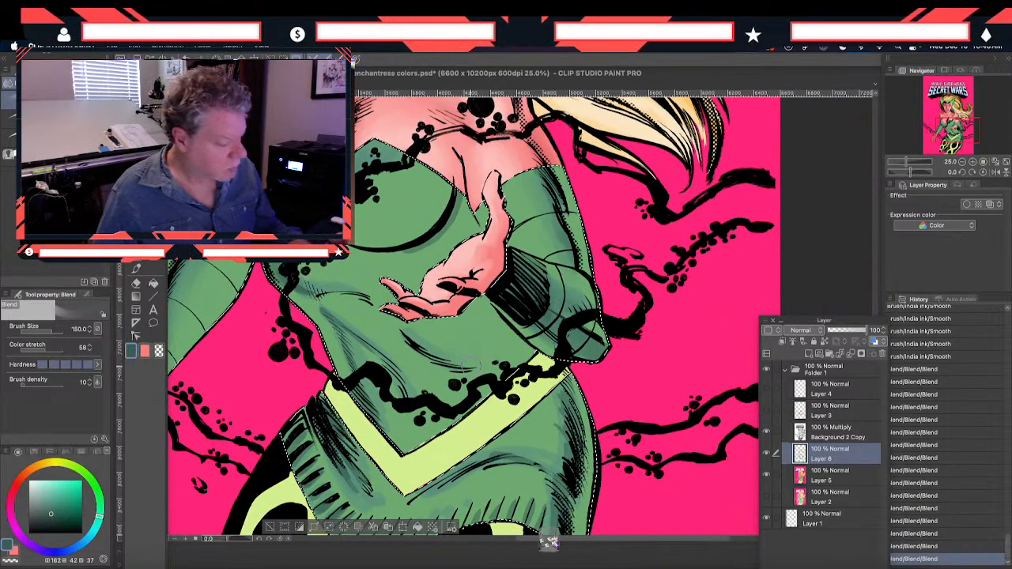
drag(395, 324, 387, 317)
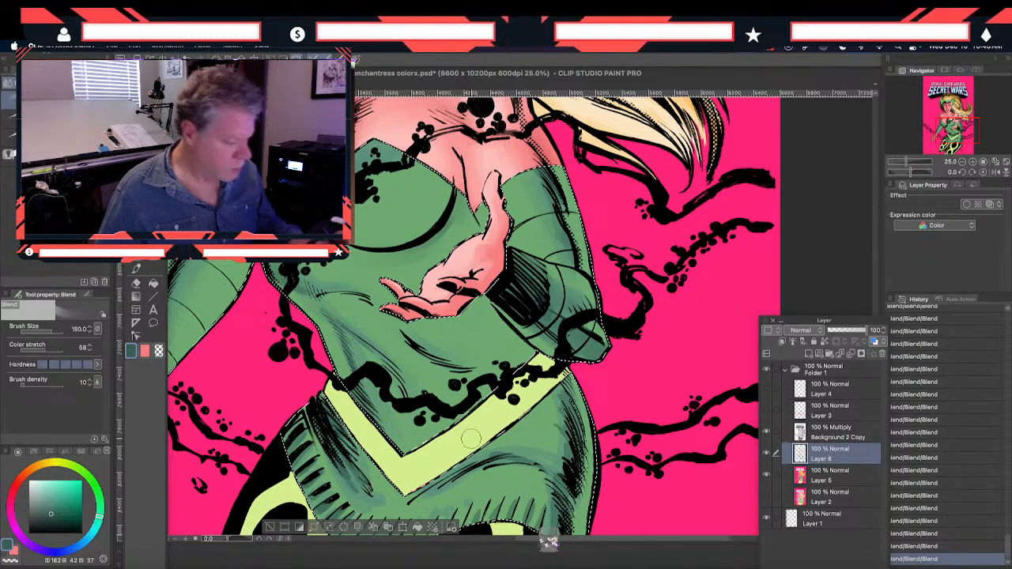
Reduce the Blend tool to size 80 and smooth the shadows in the costume's lower folds and ribbed hem
key(bracketleft)
key(bracketleft)
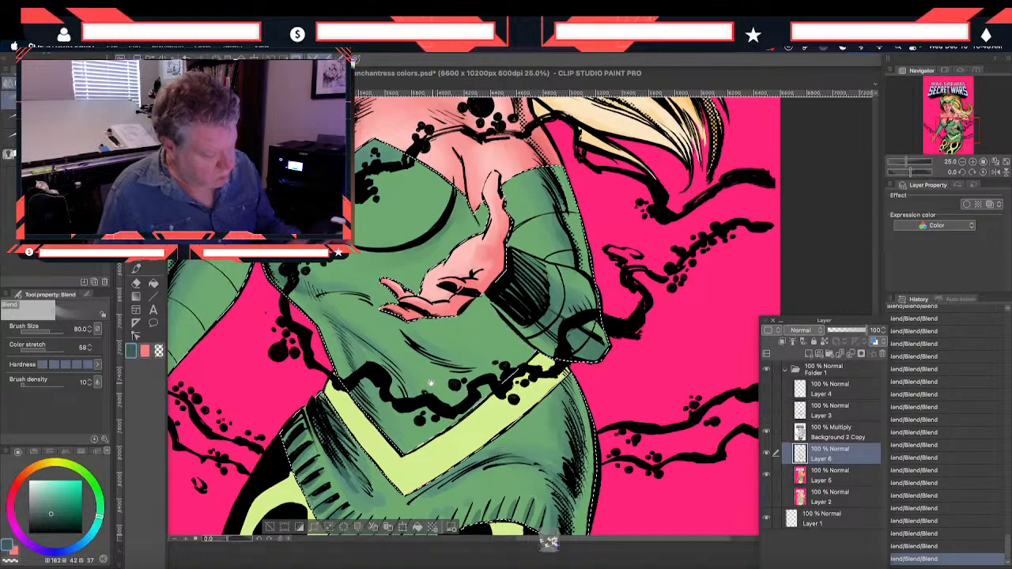
drag(436, 383, 399, 257)
mouse_move(504, 385)
mouse_down()
mouse_move(441, 399)
mouse_move(430, 373)
mouse_up()
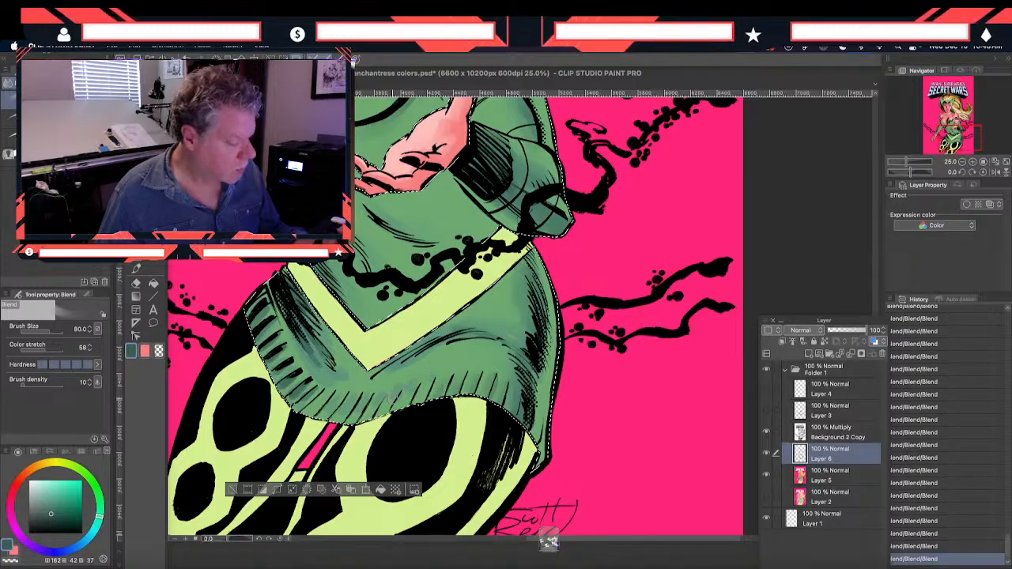
drag(388, 399, 345, 408)
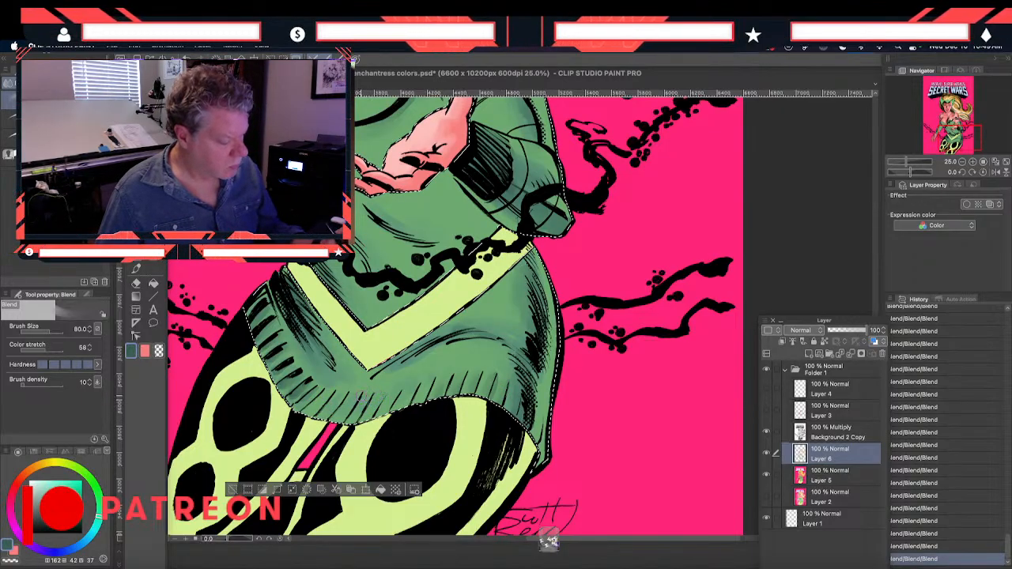
drag(197, 284, 388, 473)
drag(358, 428, 383, 421)
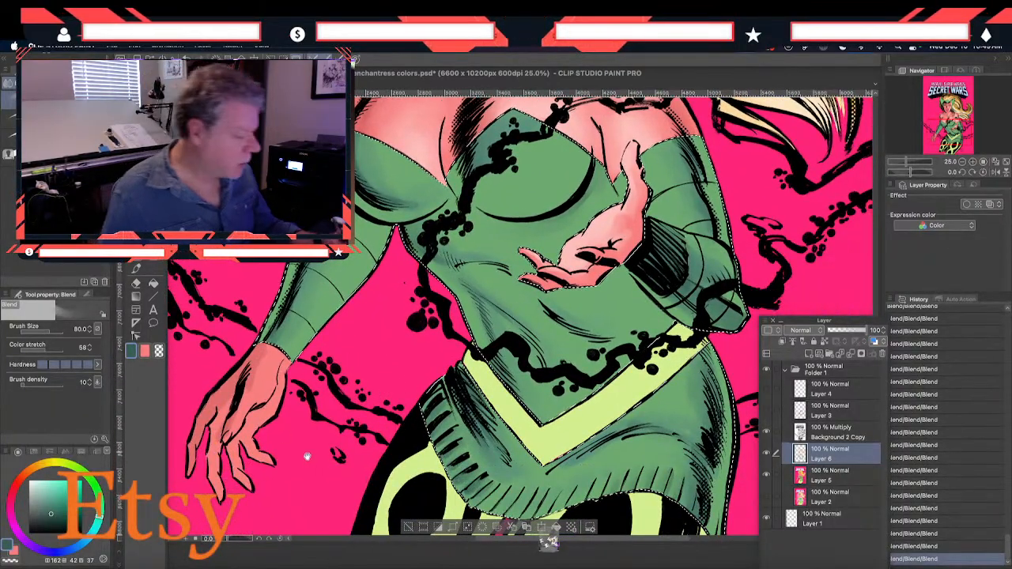
Auto select the yellow-green leggings on Layer 5, referring to the editing layer only
drag(302, 452, 248, 313)
mouse_move(312, 344)
mouse_down()
mouse_move(295, 187)
mouse_move(305, 215)
mouse_up()
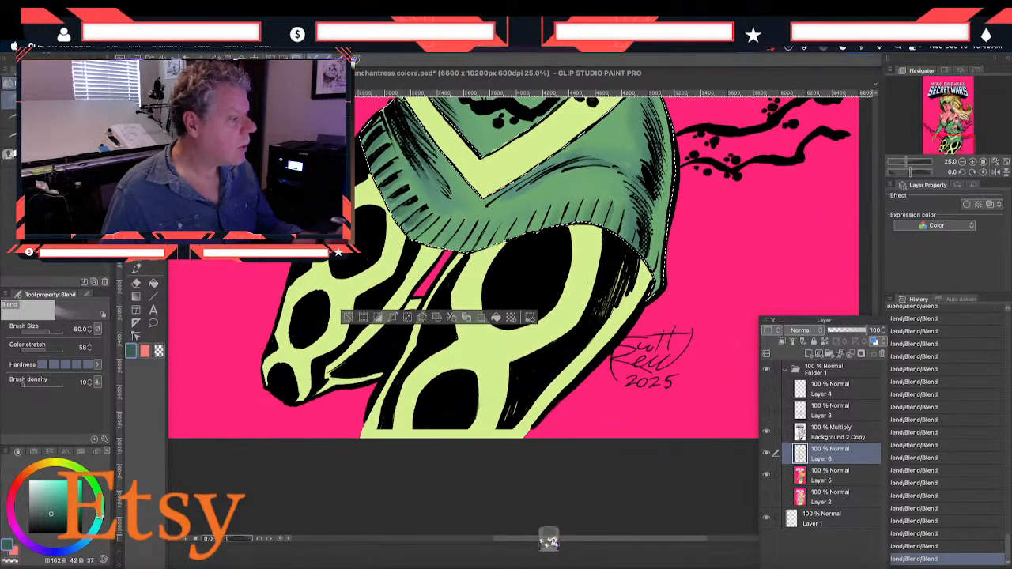
key(w)
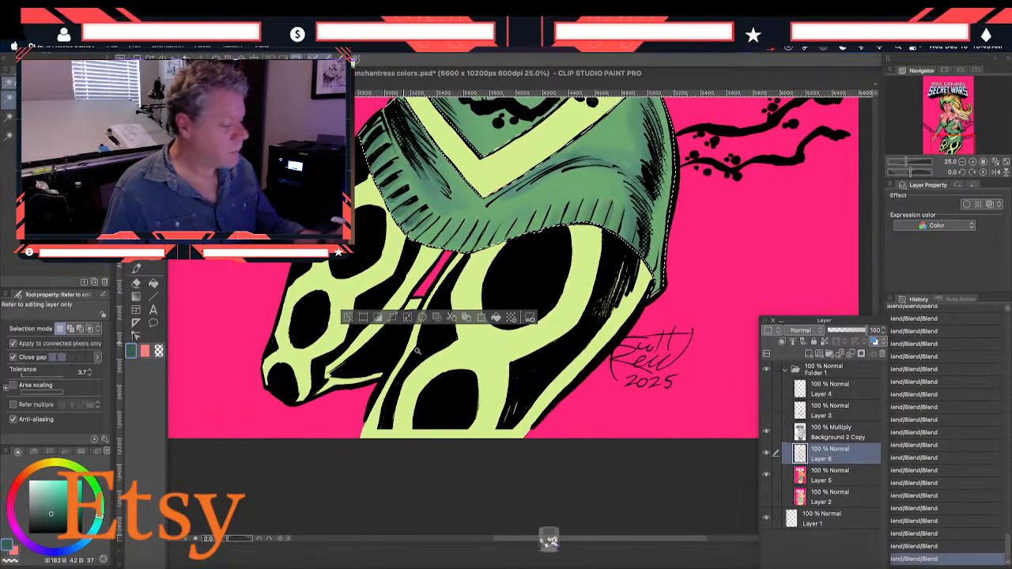
click(805, 479)
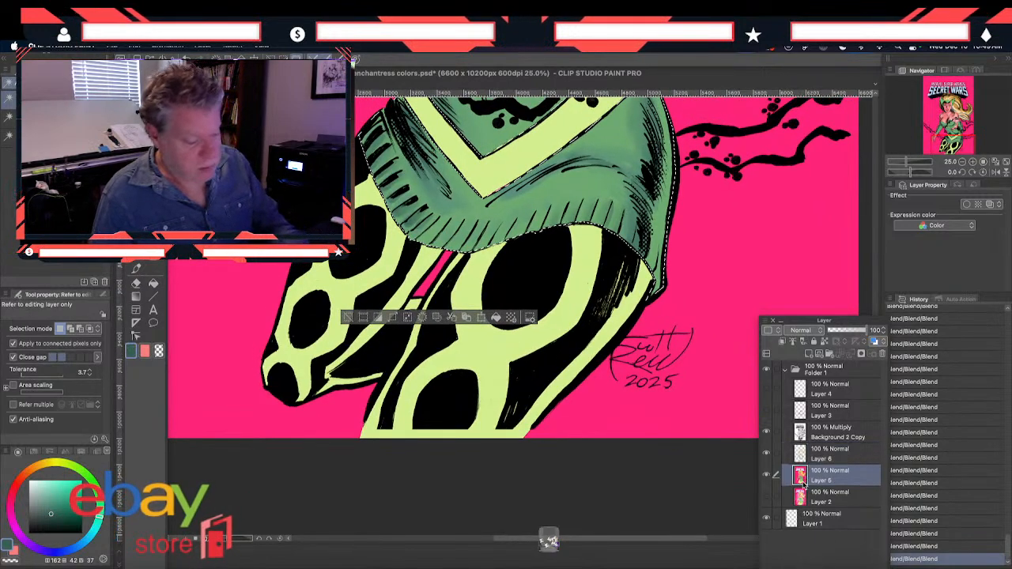
click(469, 367)
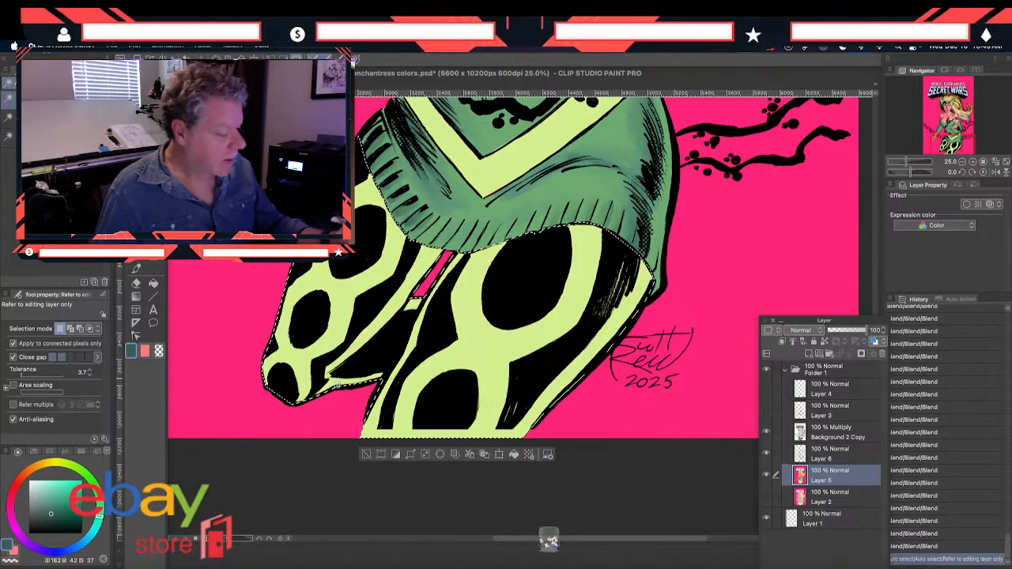
On Layer 6, sample the costume green, HSV 124, 36, 66, and activate the Smooth brush for the leggings
click(819, 454)
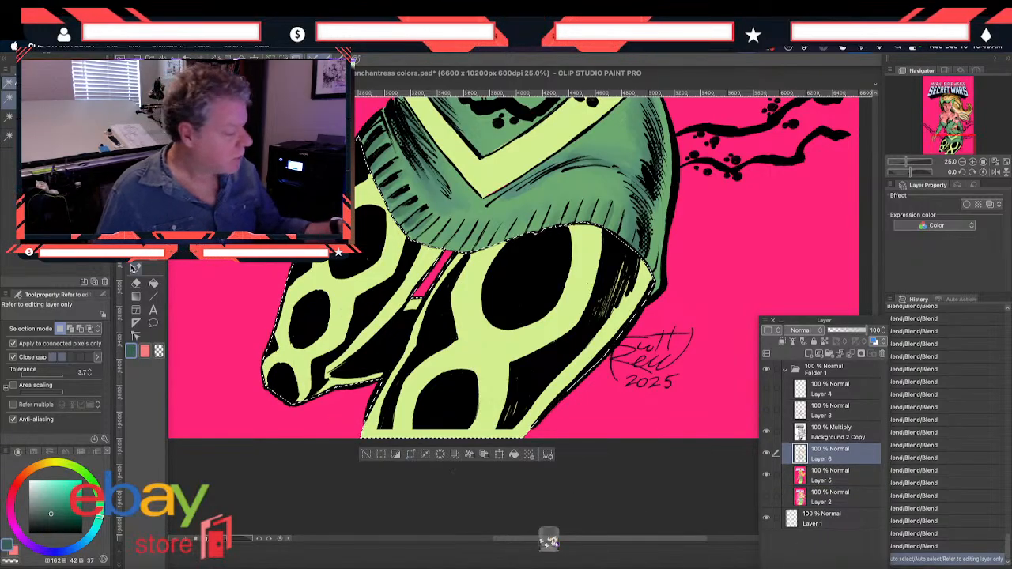
key(i)
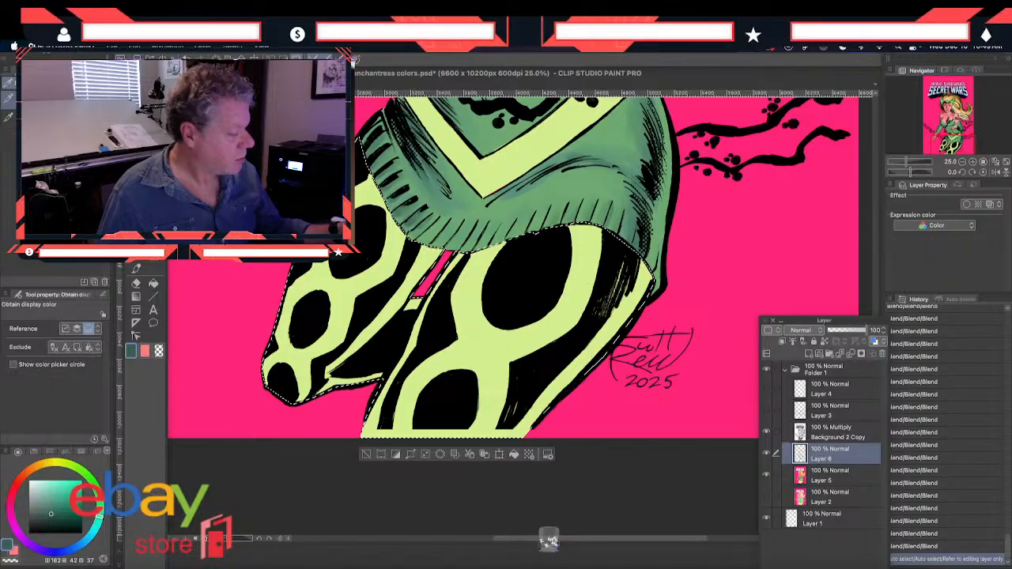
click(476, 201)
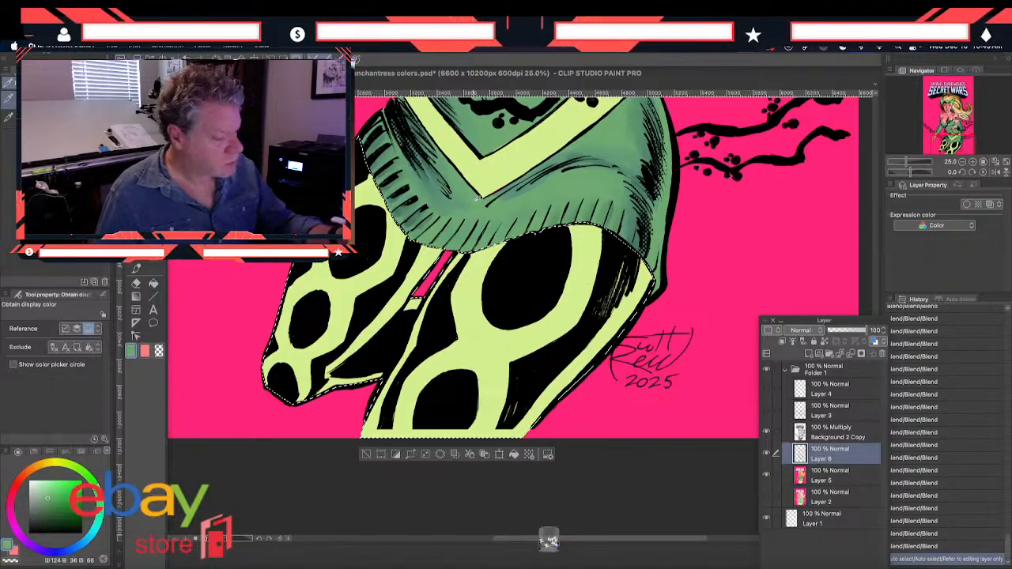
click(135, 268)
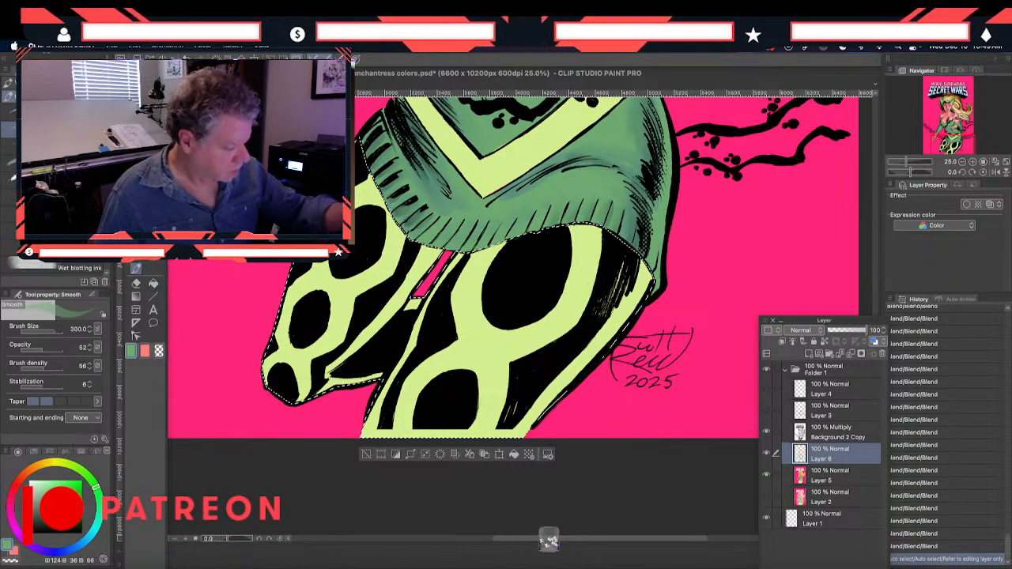
Paint green shadows along the edges of the far leg and the near leg's inner side with the Smooth brush at size 300
mouse_move(292, 291)
mouse_down()
mouse_move(286, 369)
mouse_move(302, 272)
mouse_move(297, 345)
mouse_up()
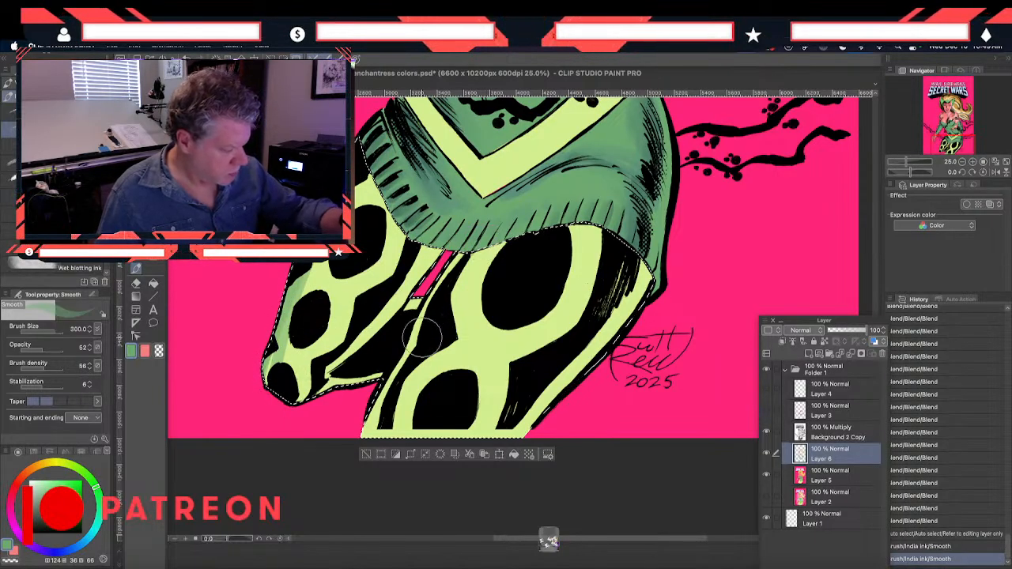
mouse_move(445, 319)
mouse_down()
mouse_move(469, 258)
mouse_move(416, 361)
mouse_up()
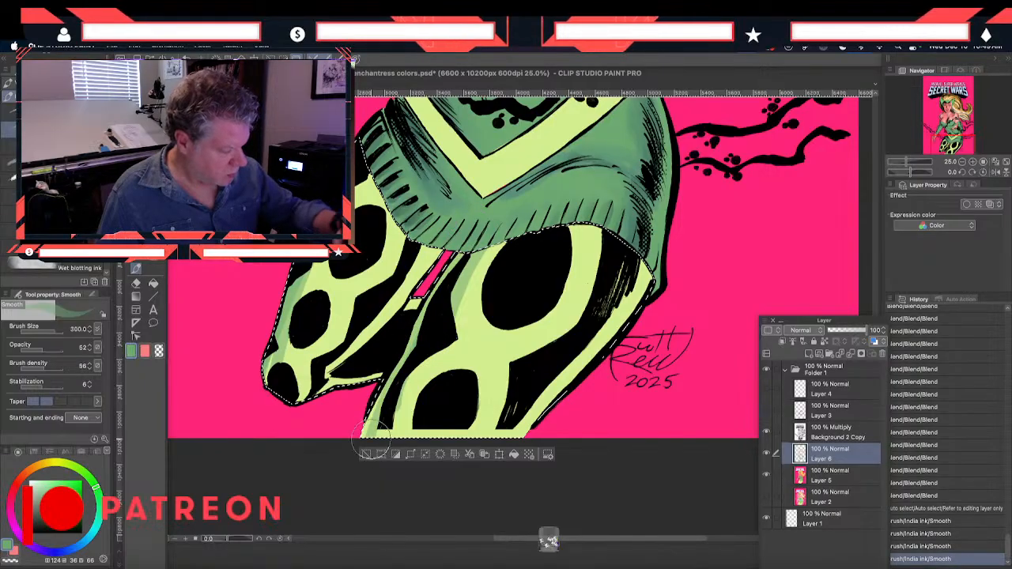
drag(475, 267, 464, 283)
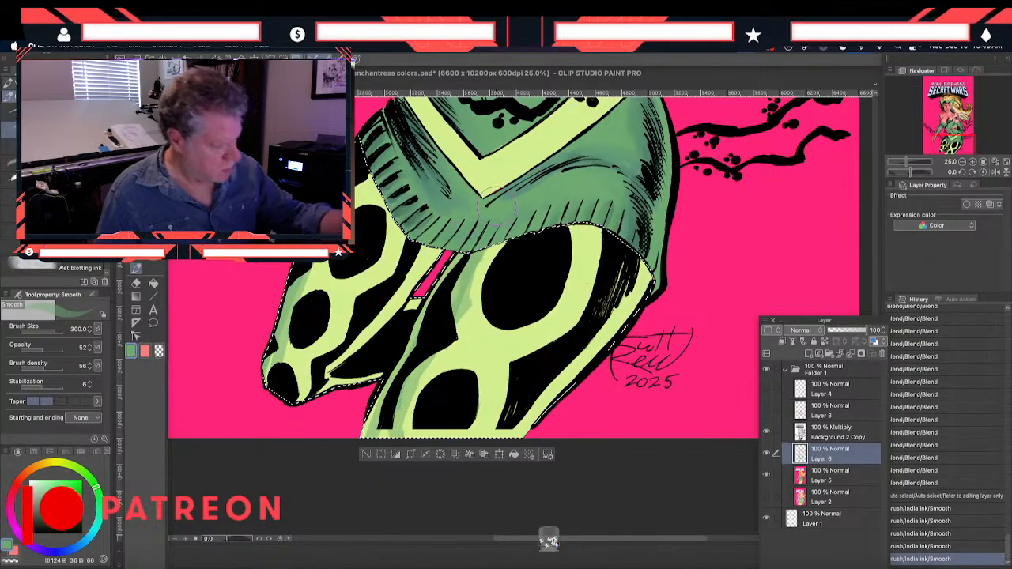
drag(496, 234, 463, 286)
drag(389, 336, 361, 361)
drag(419, 332, 387, 394)
Paint green shadows down the near leg's outer edge and around its black spots at brush size 300
drag(640, 299, 508, 438)
drag(604, 239, 592, 305)
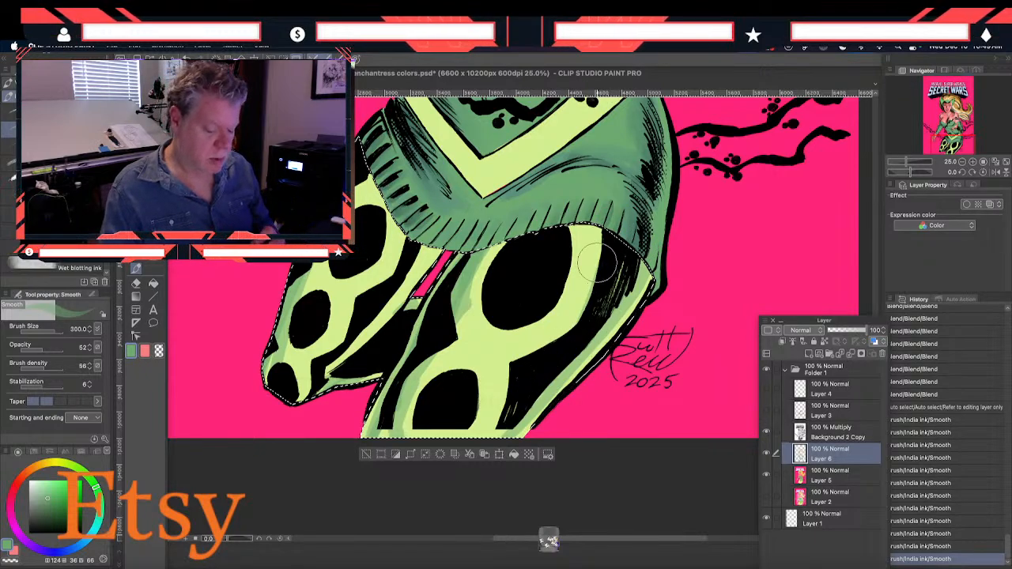
mouse_move(606, 248)
mouse_down()
mouse_move(593, 302)
mouse_move(558, 345)
mouse_move(554, 388)
mouse_up()
drag(503, 436, 500, 442)
drag(525, 378, 503, 420)
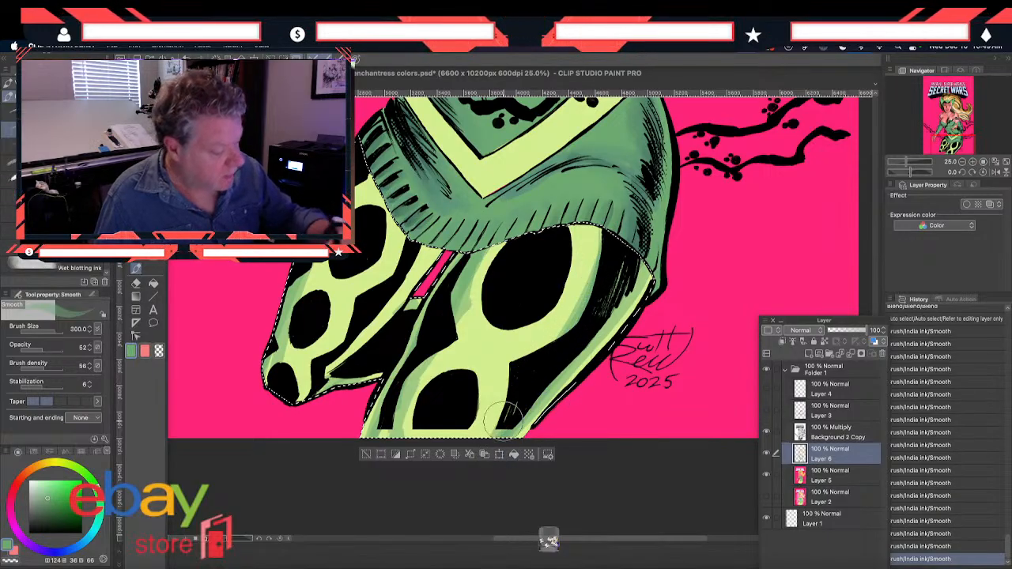
mouse_move(512, 363)
mouse_down()
mouse_move(478, 447)
mouse_move(484, 456)
mouse_up()
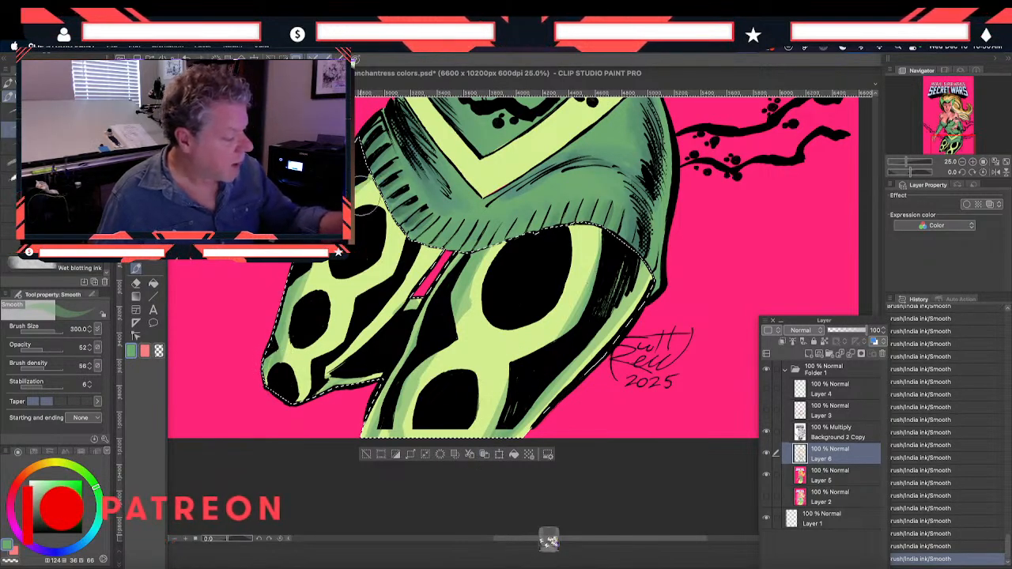
Blend the leggings' shadow edges on both legs with the Blend tool at size 120
click(151, 264)
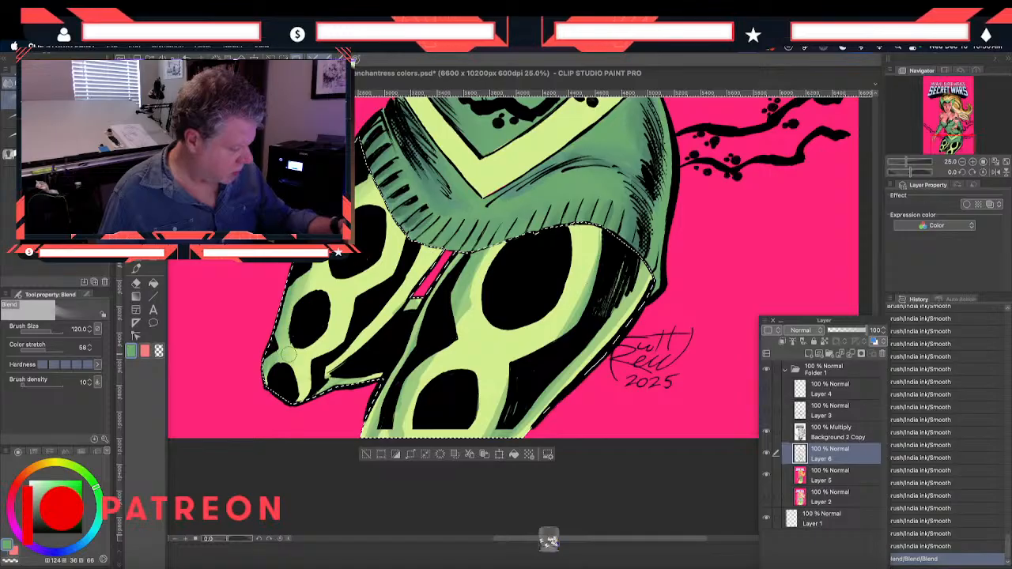
drag(288, 348, 290, 352)
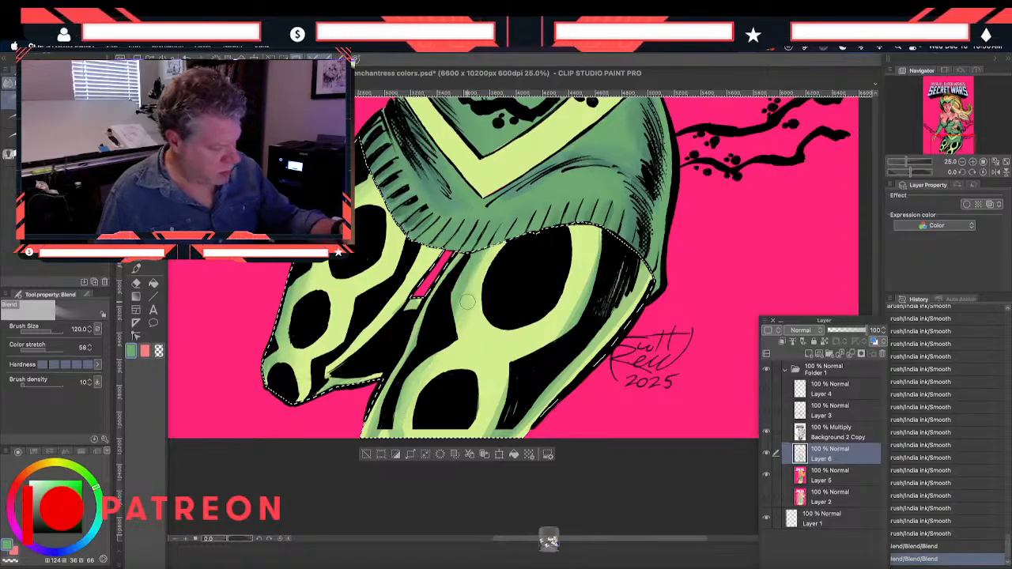
drag(384, 431, 389, 413)
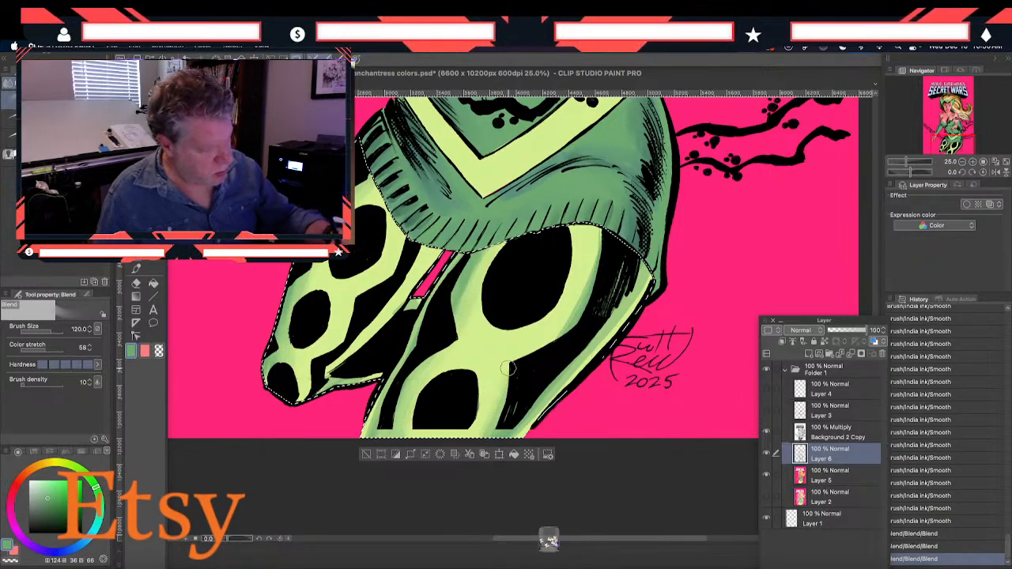
drag(597, 268, 635, 297)
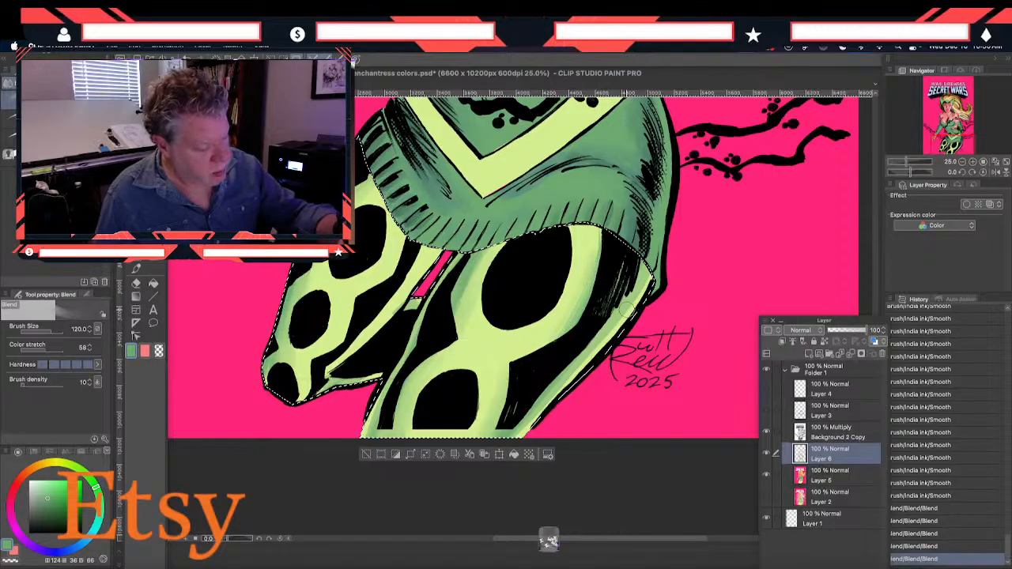
drag(546, 407, 524, 431)
Set the drawing color to light green, HSV 124, 26, 87, and try Smooth brush highlights on the bodice
scroll(299, 378, up, 8)
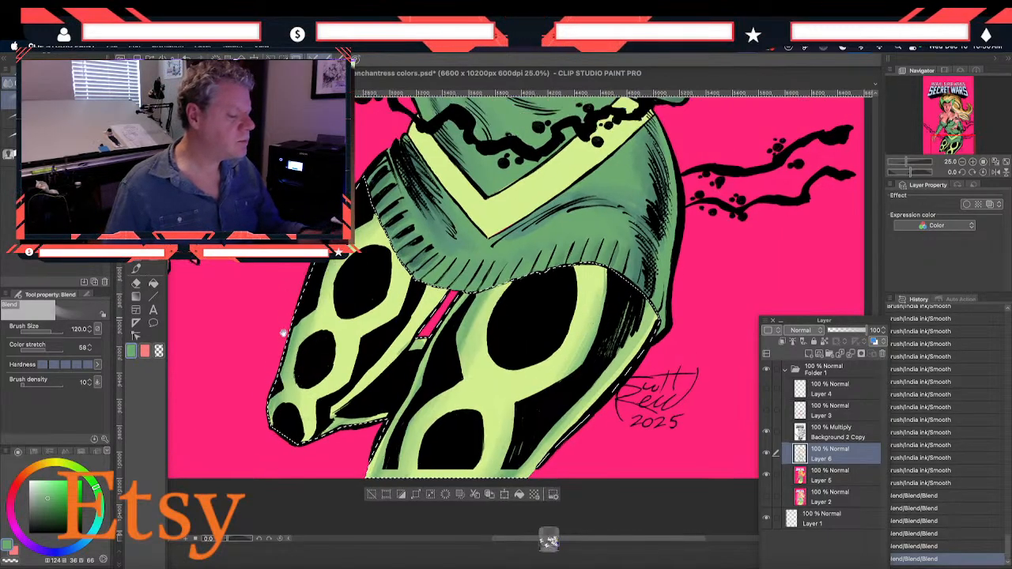
scroll(225, 282, up, 3)
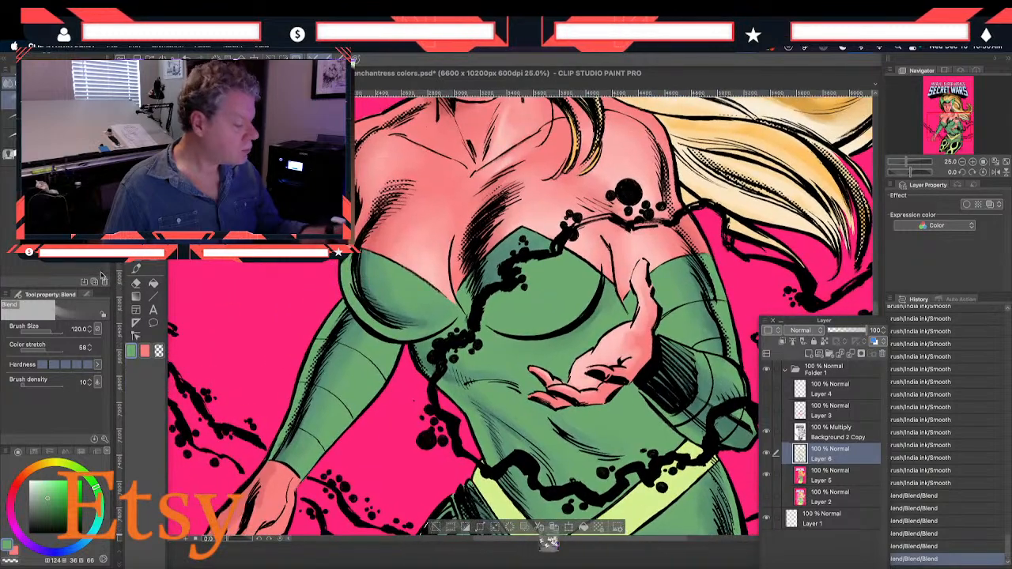
click(131, 351)
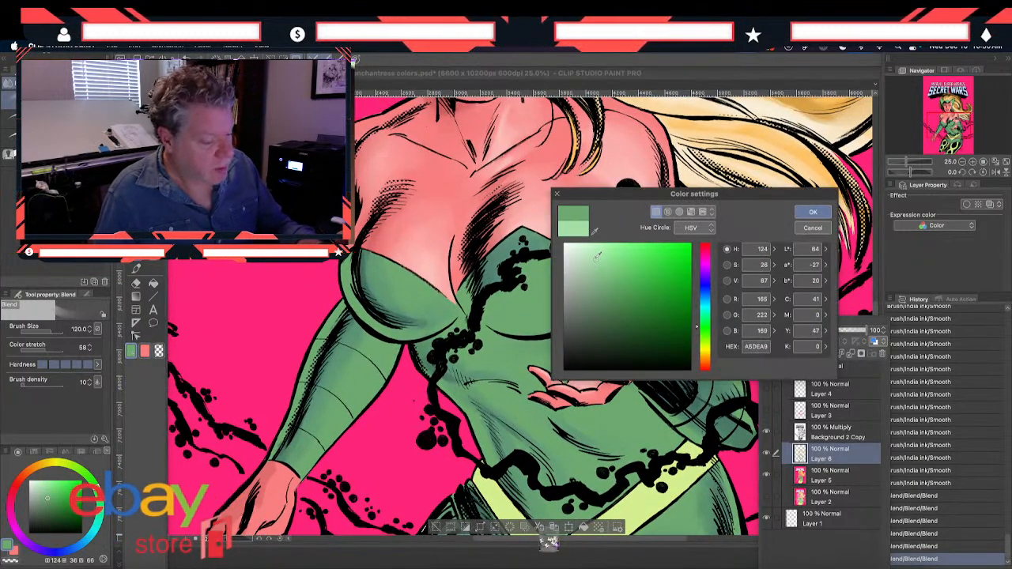
click(812, 212)
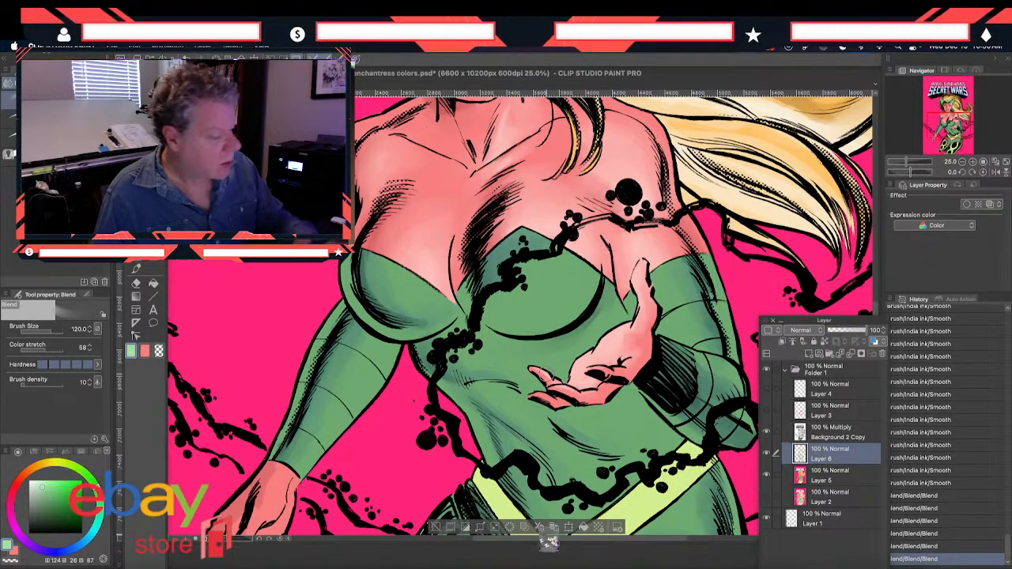
click(136, 281)
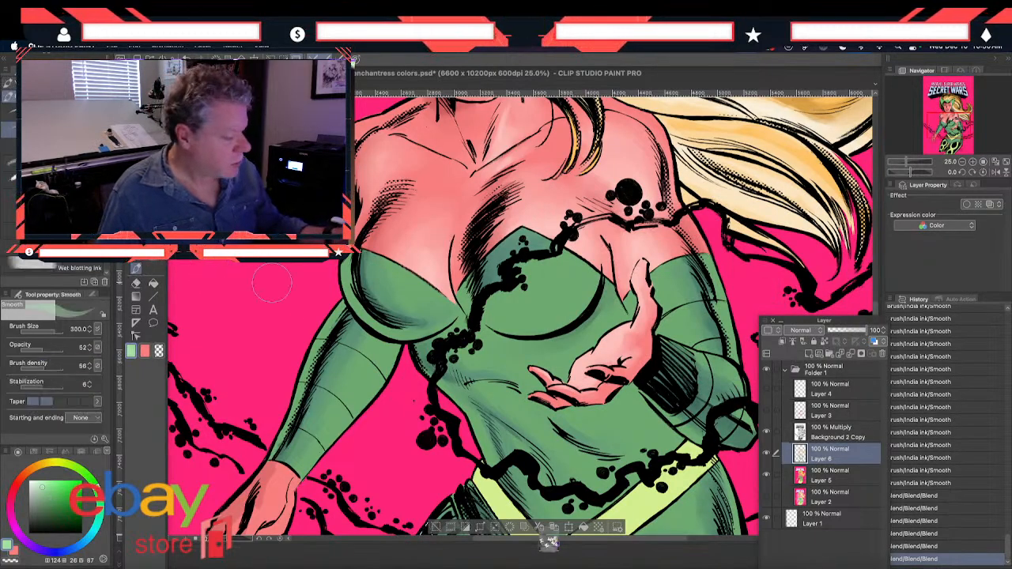
drag(438, 298, 425, 291)
drag(425, 290, 412, 286)
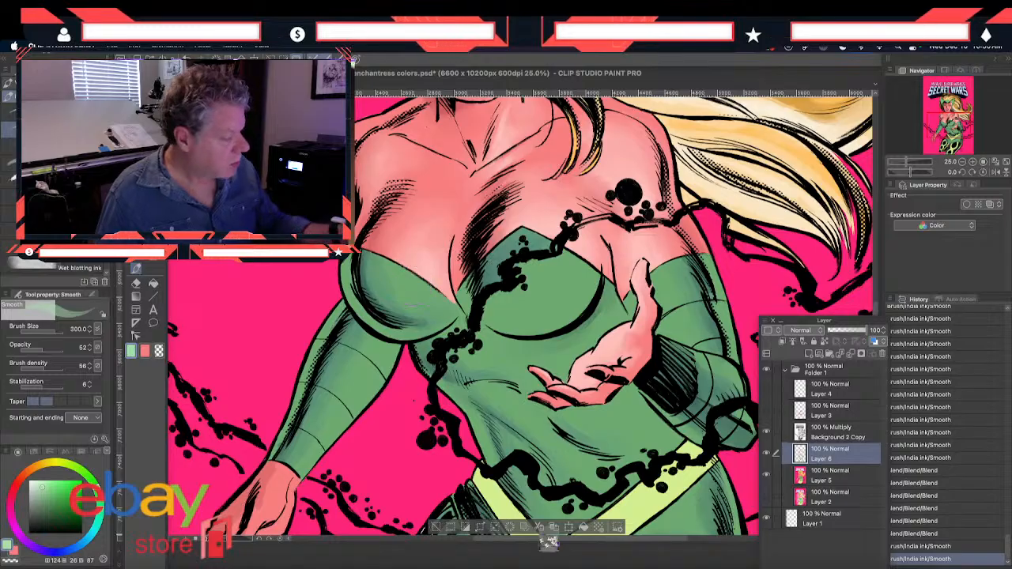
Clear the leggings selection, auto select the green bodice, sleeves and skirt on Layer 5, and make Layer 6 active
key(m)
key(ctrl+d)
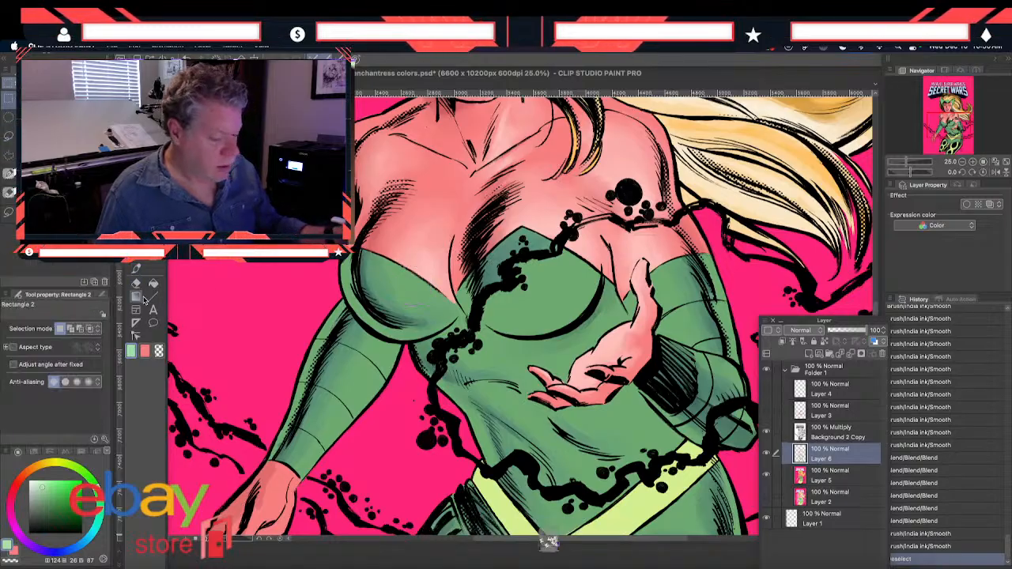
click(819, 477)
key(w)
click(384, 321)
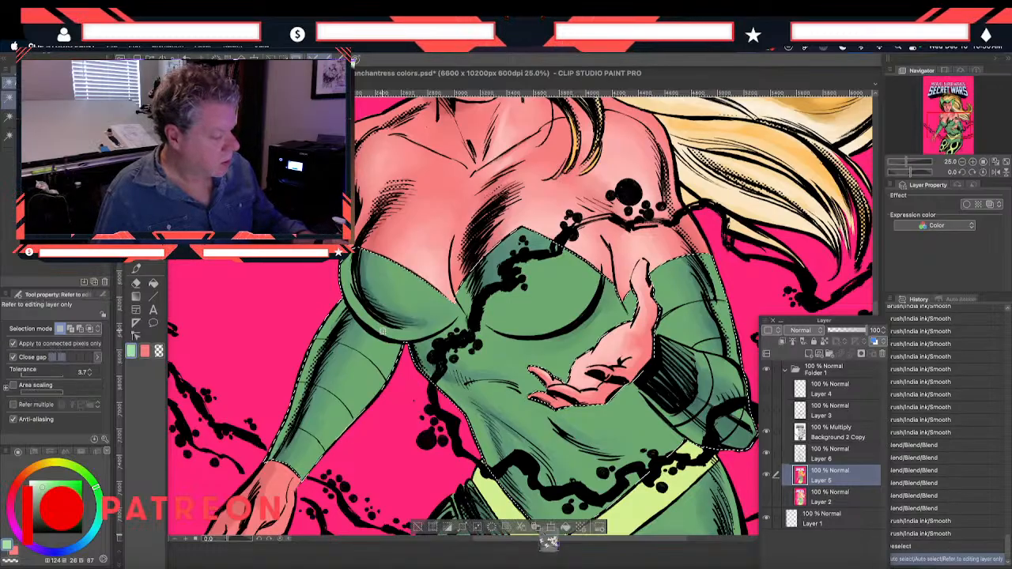
drag(352, 384, 299, 169)
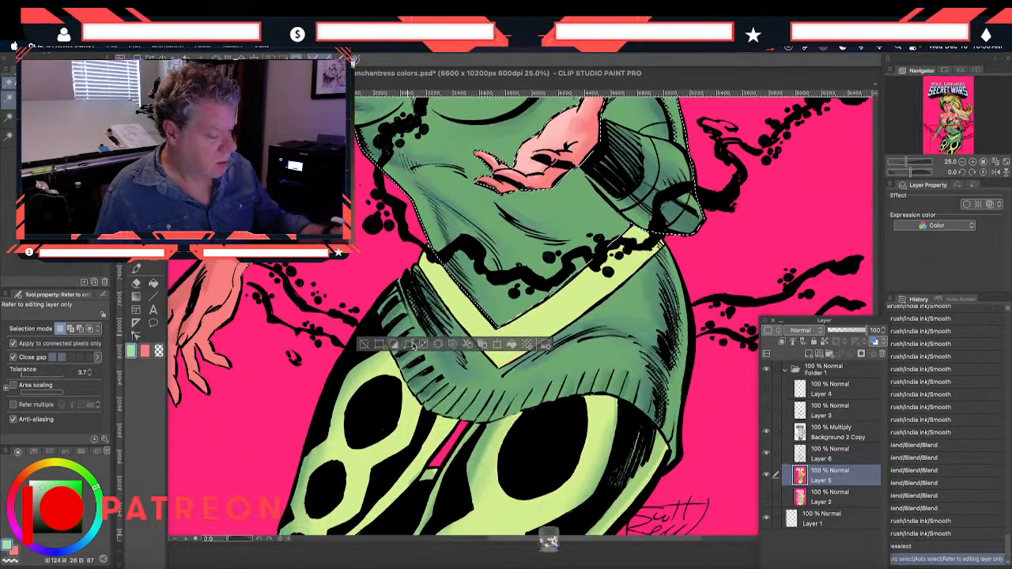
shift+click(434, 373)
drag(577, 224, 562, 427)
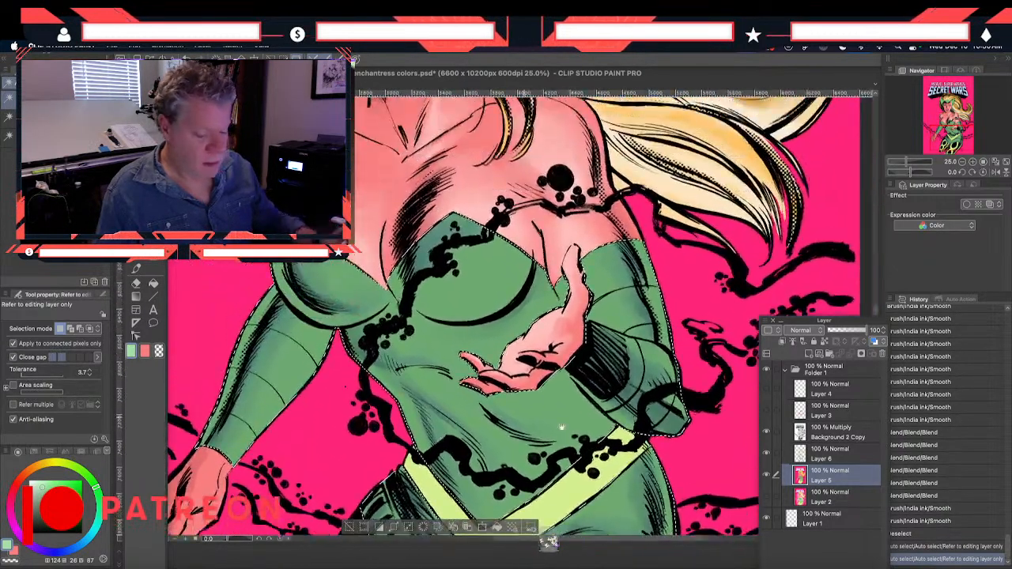
click(826, 454)
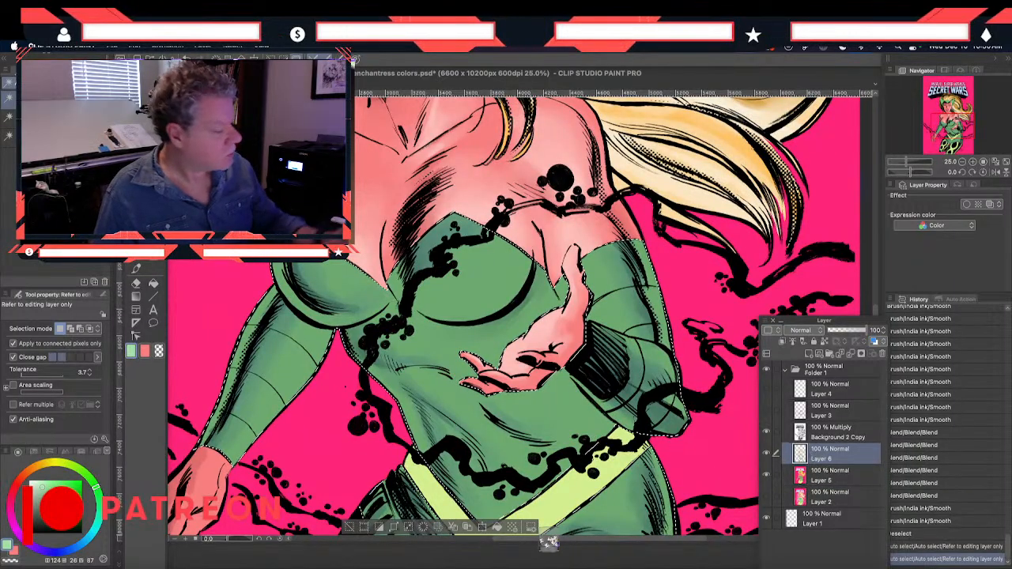
Paint light green highlights on both cups of the bodice with the Smooth brush, enlarging it from size 500 to 600
click(136, 272)
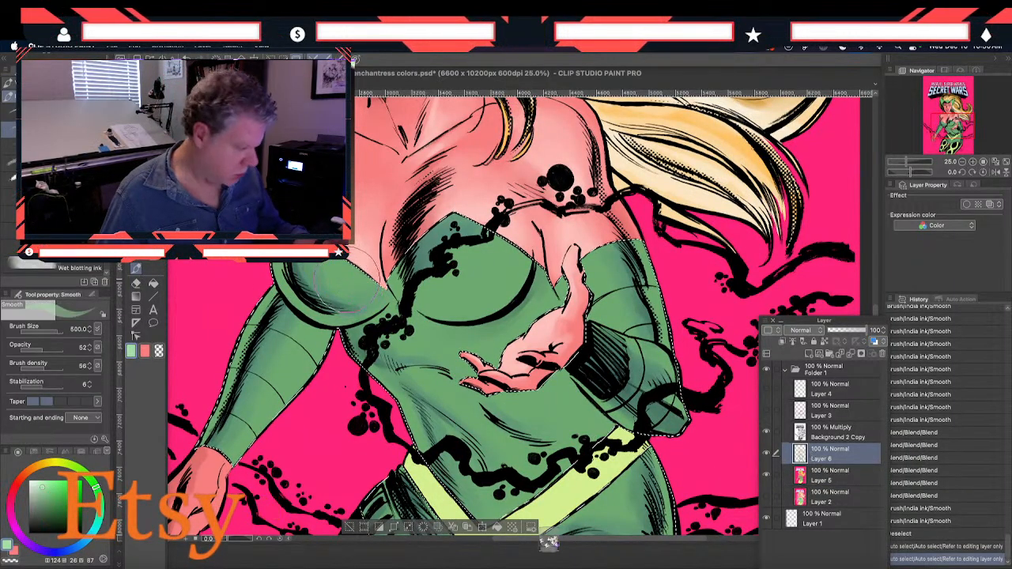
drag(351, 278, 359, 292)
mouse_move(336, 273)
mouse_down()
mouse_move(367, 287)
mouse_move(341, 295)
mouse_up()
drag(340, 275, 349, 290)
mouse_move(510, 270)
mouse_down()
mouse_move(476, 302)
mouse_move(515, 253)
mouse_move(474, 291)
mouse_up()
drag(515, 257, 451, 310)
mouse_move(443, 253)
mouse_down()
mouse_move(442, 304)
mouse_move(471, 291)
mouse_move(462, 298)
mouse_up()
drag(510, 264, 474, 296)
drag(516, 267, 484, 295)
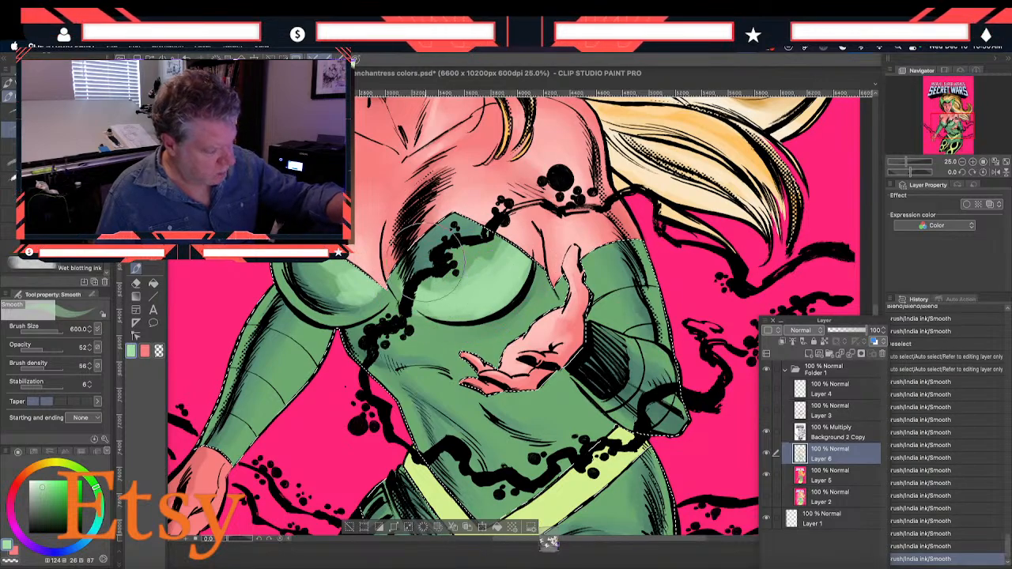
Paint light green highlights on the raised arm's sleeve, from the upper arm to the forearm, at size 600
drag(599, 265, 597, 313)
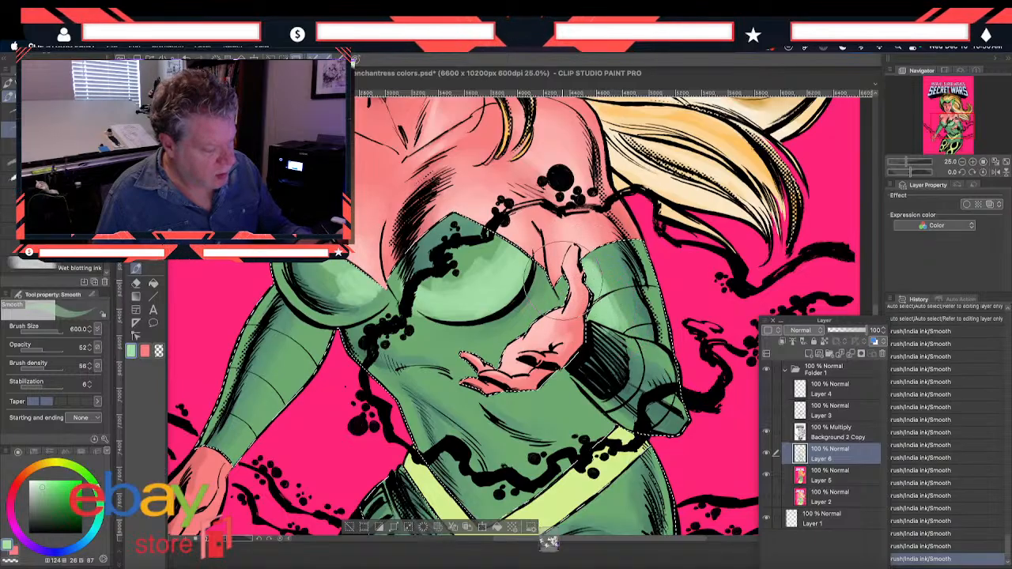
drag(587, 278, 601, 306)
mouse_move(635, 365)
mouse_down()
mouse_move(627, 347)
mouse_move(660, 358)
mouse_move(619, 340)
mouse_up()
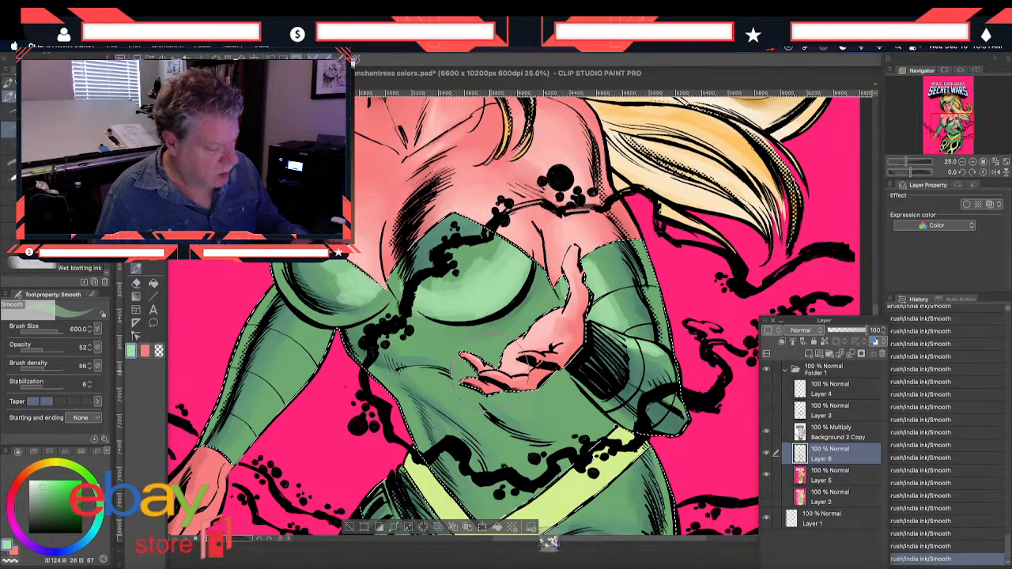
Paint light green highlights across the midriff folds, the hip and the skirt below the yellow belt at size 600
mouse_move(454, 336)
mouse_down()
mouse_move(427, 333)
mouse_move(465, 340)
mouse_move(412, 345)
mouse_move(473, 353)
mouse_move(493, 327)
mouse_up()
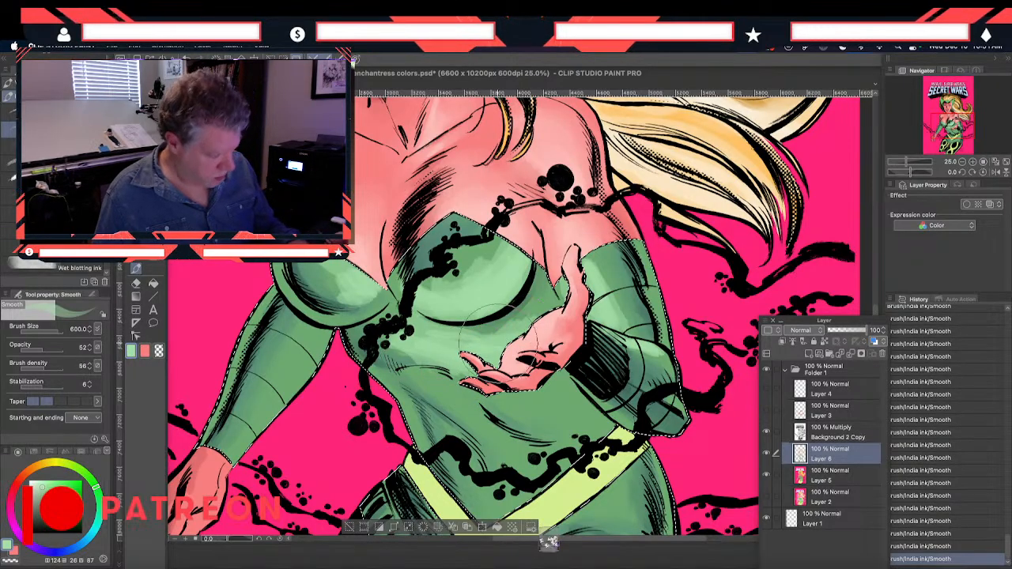
mouse_move(443, 402)
mouse_down()
mouse_move(483, 415)
mouse_move(432, 364)
mouse_move(499, 444)
mouse_up()
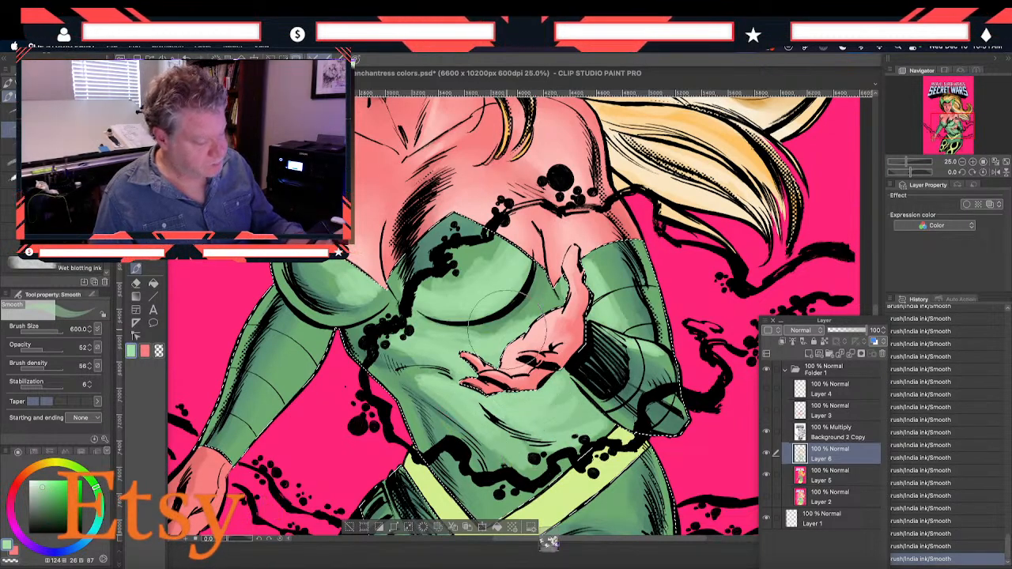
drag(338, 387, 301, 295)
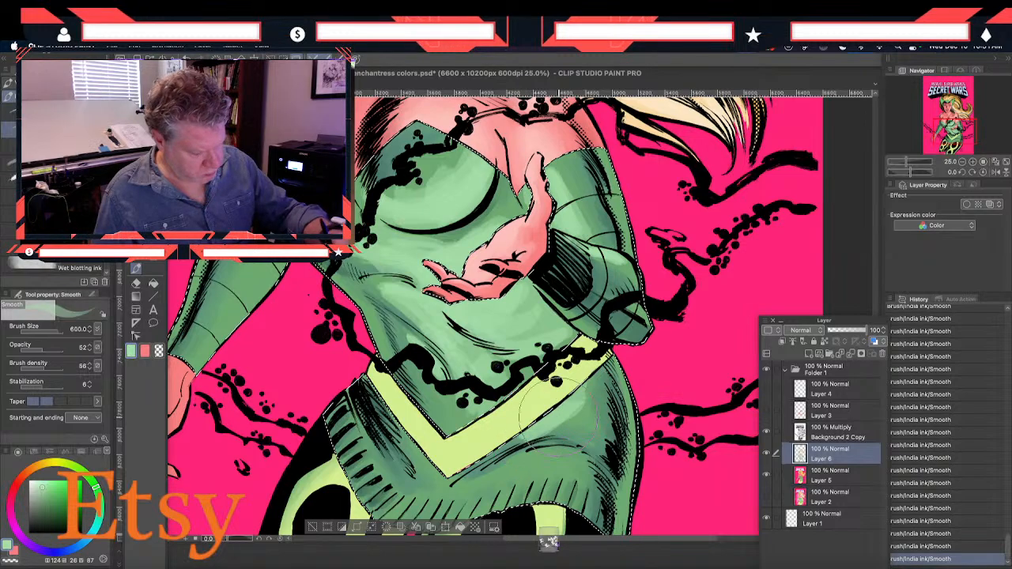
mouse_move(476, 467)
mouse_down()
mouse_move(558, 454)
mouse_move(469, 479)
mouse_move(513, 458)
mouse_up()
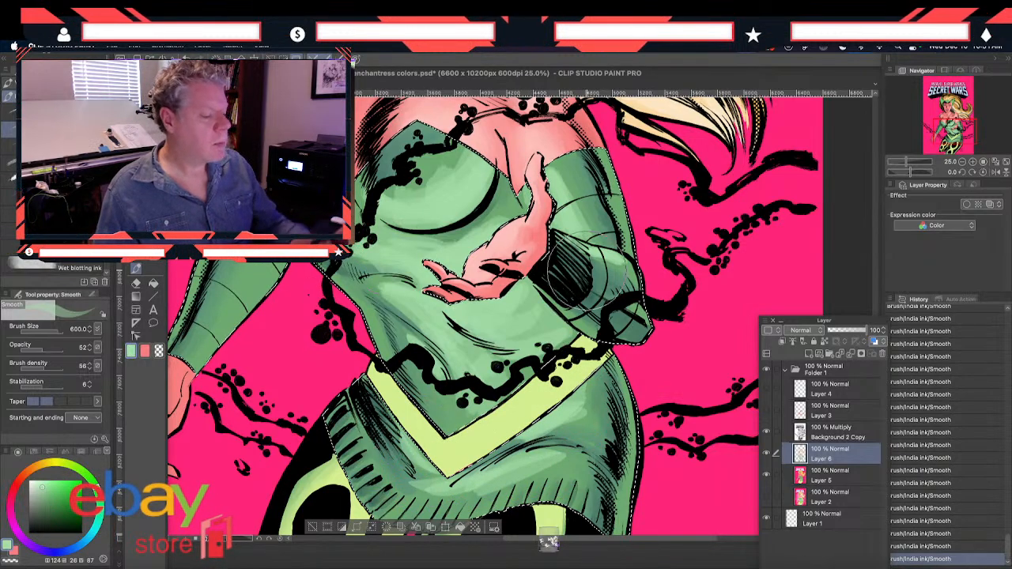
Paint light green highlights down the lowered arm's sleeve to the wrist at size 600
drag(457, 166, 574, 242)
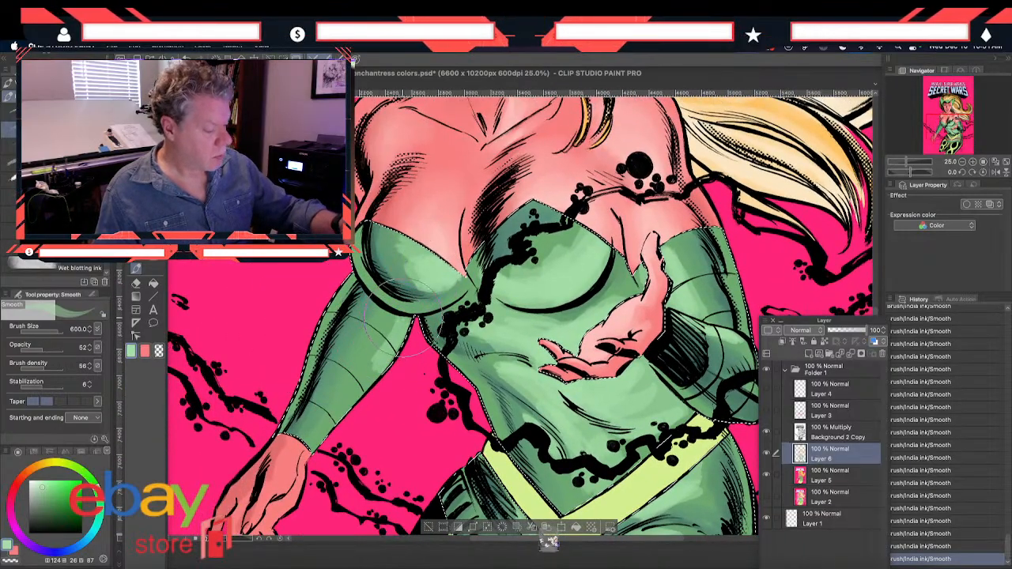
mouse_move(397, 355)
mouse_down()
mouse_move(373, 377)
mouse_move(340, 423)
mouse_up()
drag(376, 394, 331, 439)
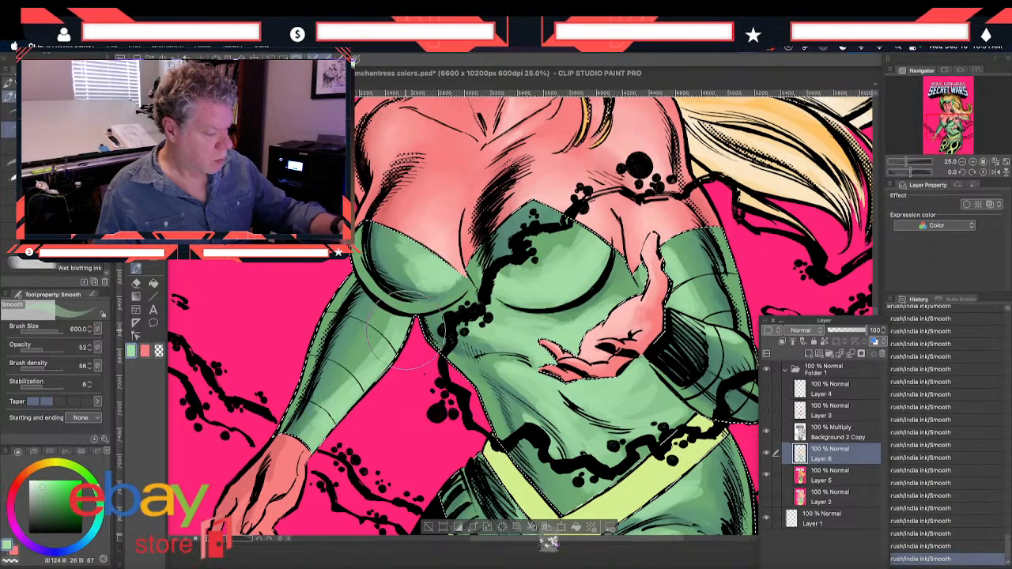
Smooth the light green highlights on the lowered arm's sleeve and both bodice cups using the Blend tool at size 120
drag(327, 237, 344, 346)
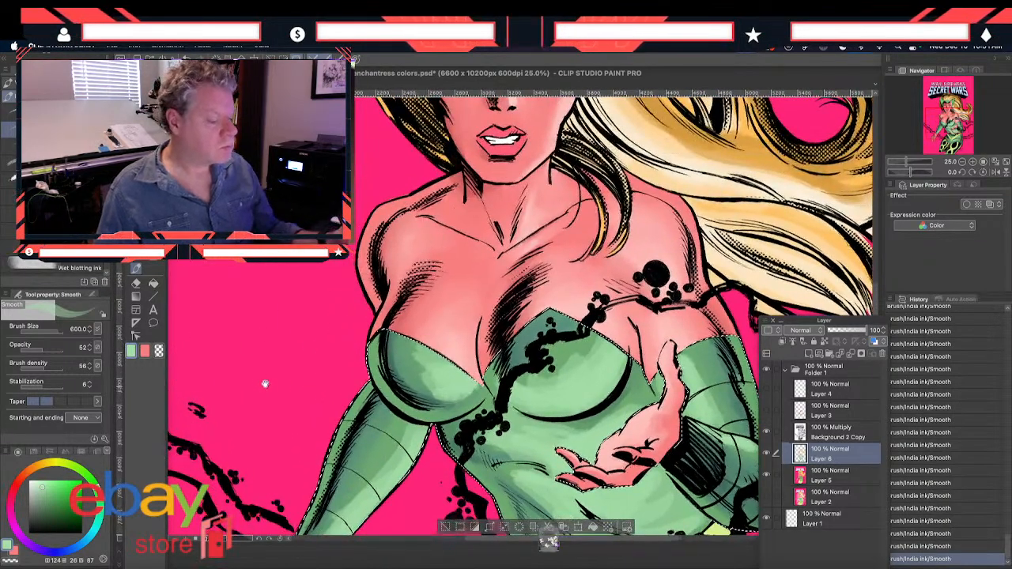
key(j)
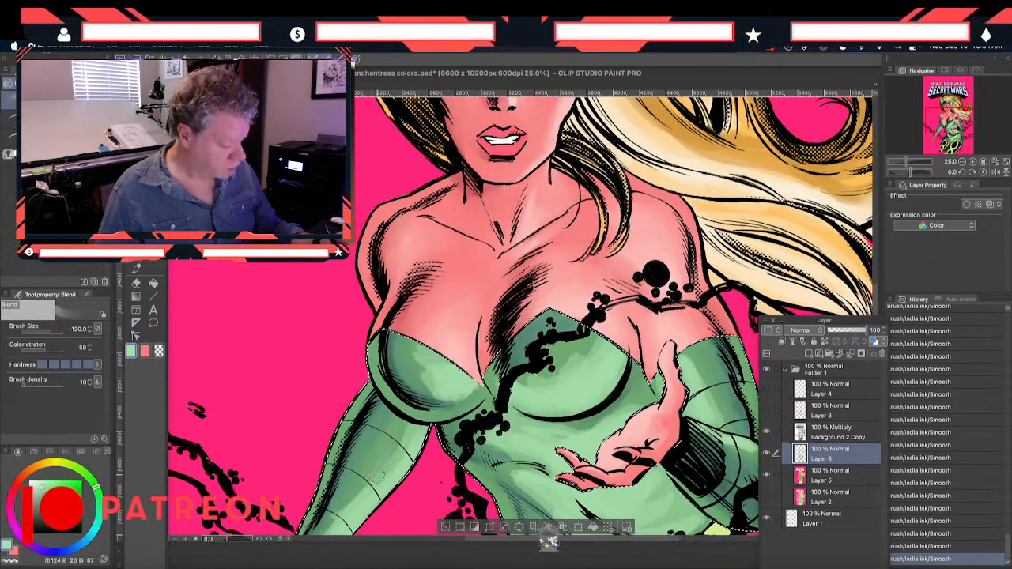
drag(395, 459, 345, 509)
drag(343, 511, 385, 465)
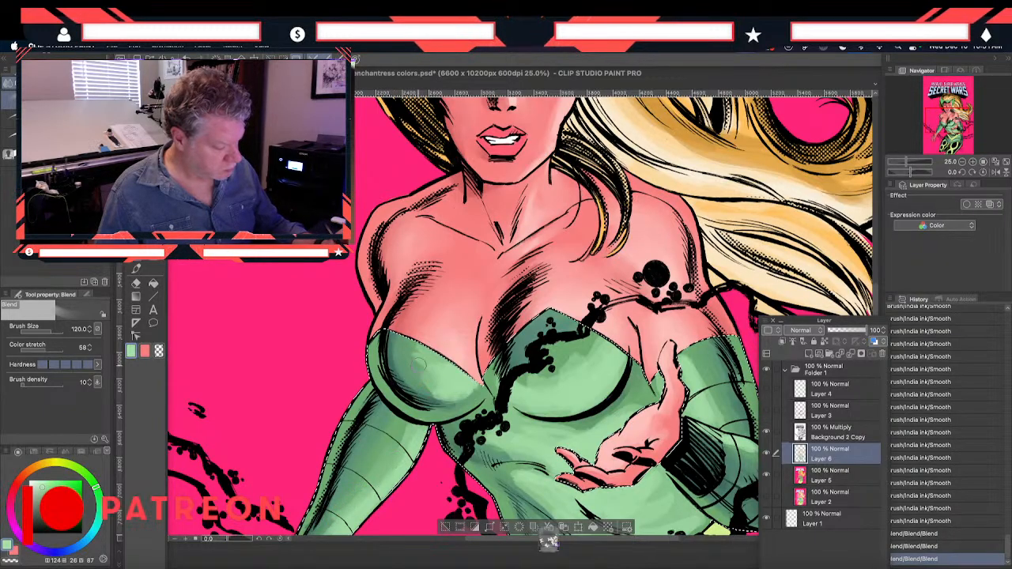
mouse_move(469, 389)
mouse_down()
mouse_move(422, 368)
mouse_move(413, 348)
mouse_move(434, 381)
mouse_up()
drag(433, 381, 416, 367)
mouse_move(581, 347)
mouse_down()
mouse_move(592, 352)
mouse_move(598, 323)
mouse_up()
Blend the light green highlights below the bust and across the midriff folds down to the yellow belt at size 120
drag(542, 435, 484, 313)
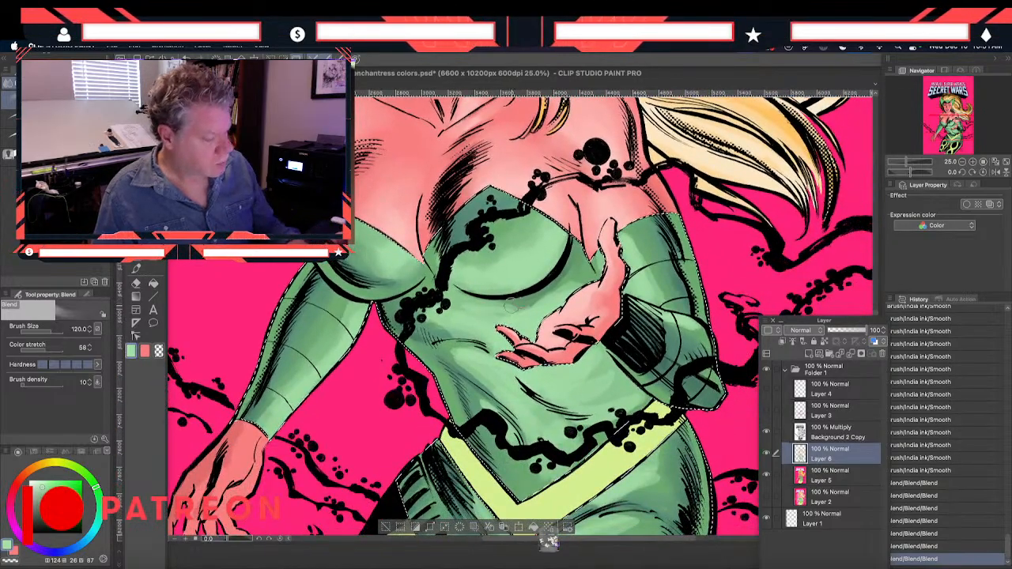
drag(585, 270, 593, 277)
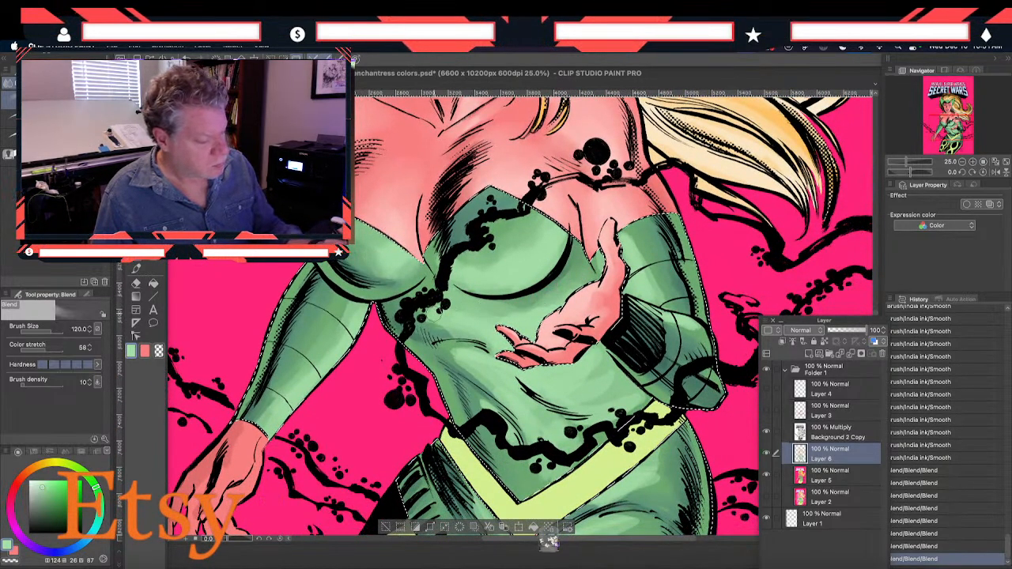
mouse_move(488, 354)
mouse_down()
mouse_move(452, 355)
mouse_move(463, 368)
mouse_up()
mouse_move(502, 399)
mouse_down()
mouse_move(532, 433)
mouse_move(511, 435)
mouse_up()
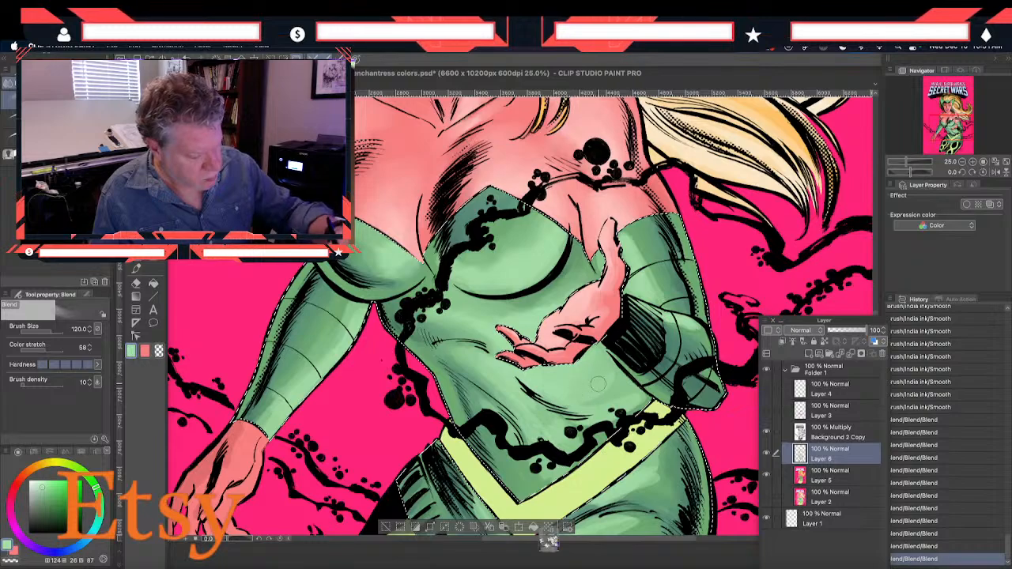
drag(565, 437, 568, 440)
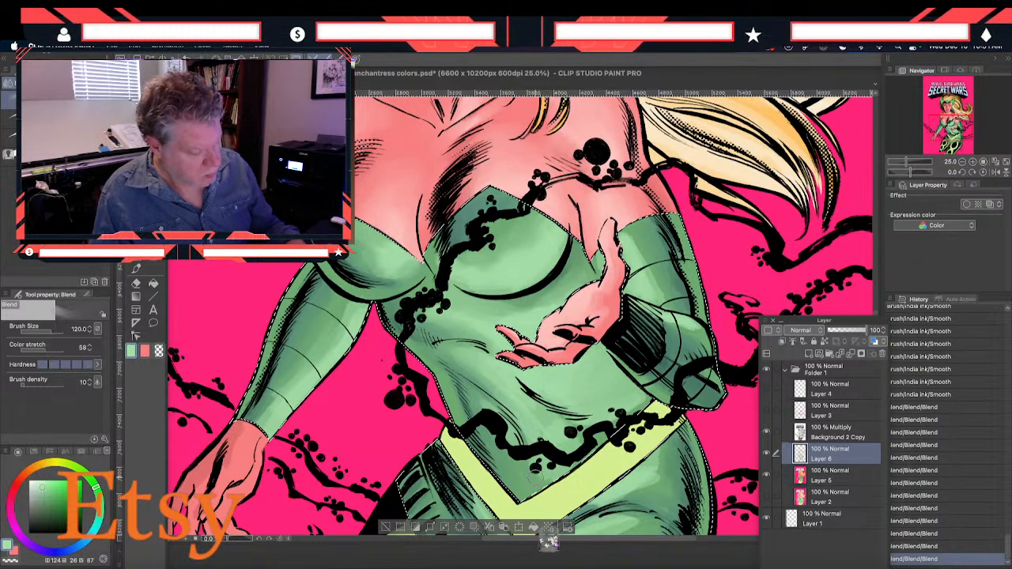
drag(505, 430, 495, 421)
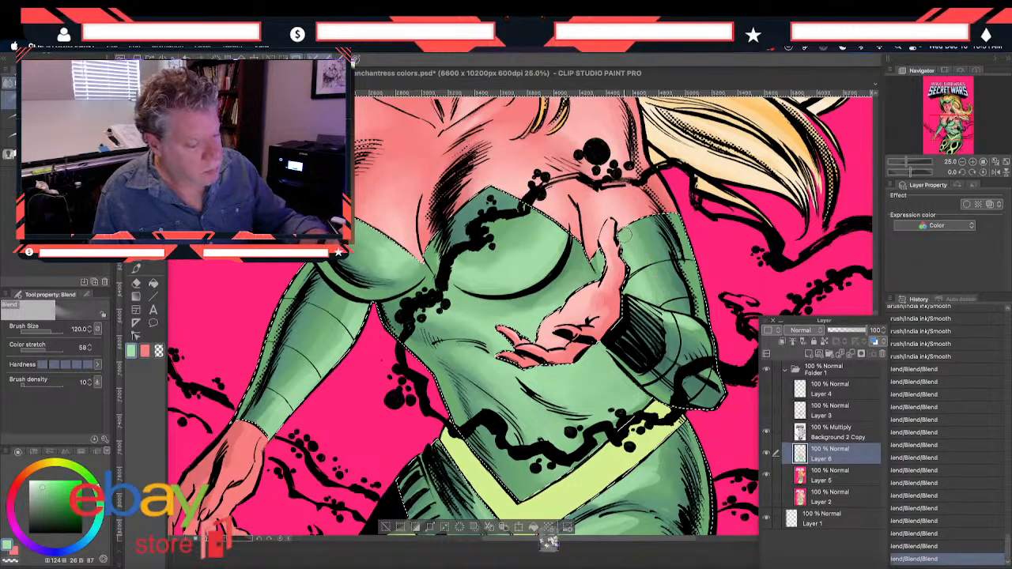
Blend the highlights on the raised arm's sleeve and touch up the upper part of the lowered arm's sleeve
drag(624, 229, 627, 236)
drag(694, 325, 651, 313)
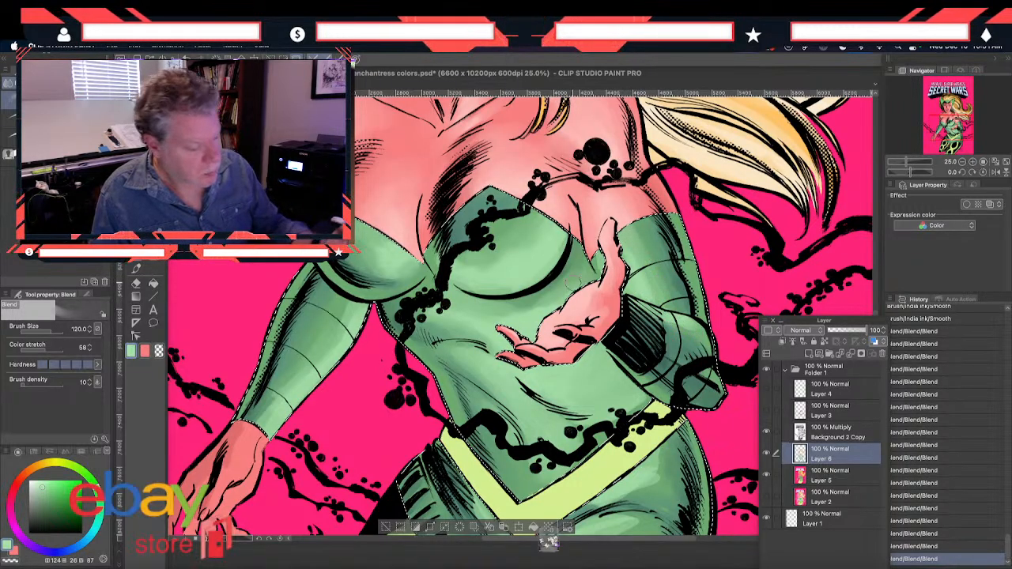
mouse_move(343, 322)
mouse_down()
mouse_move(279, 401)
mouse_move(337, 318)
mouse_up()
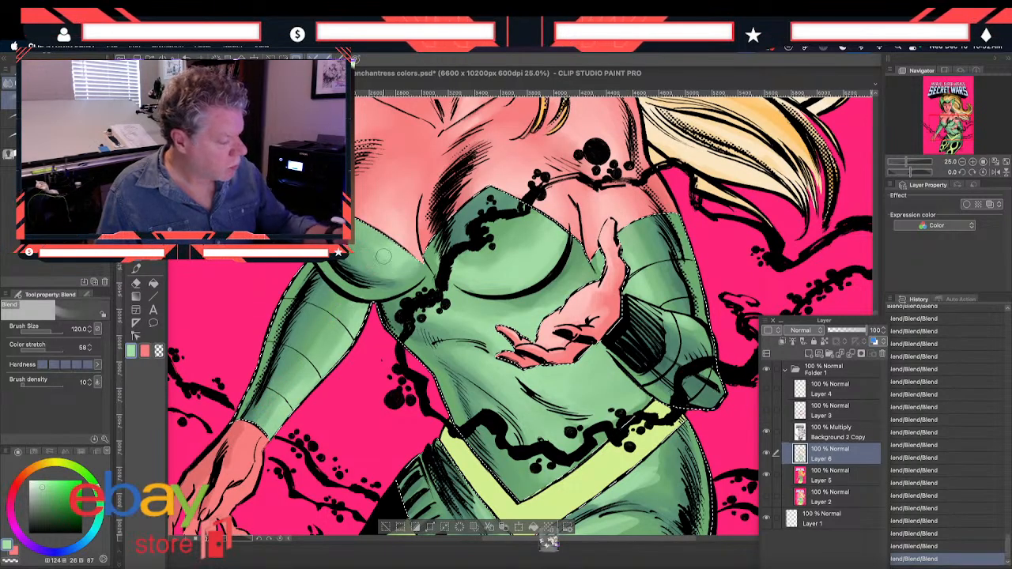
Examine the blended costume shading from the face down to the leggings, including a reduced view with the palettes hidden
drag(670, 479, 633, 346)
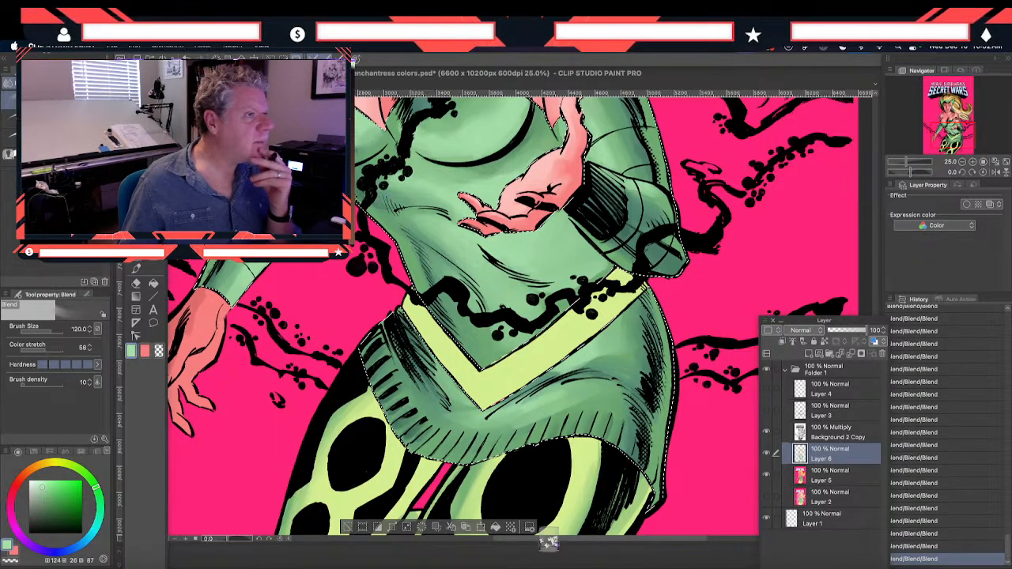
key(Tab)
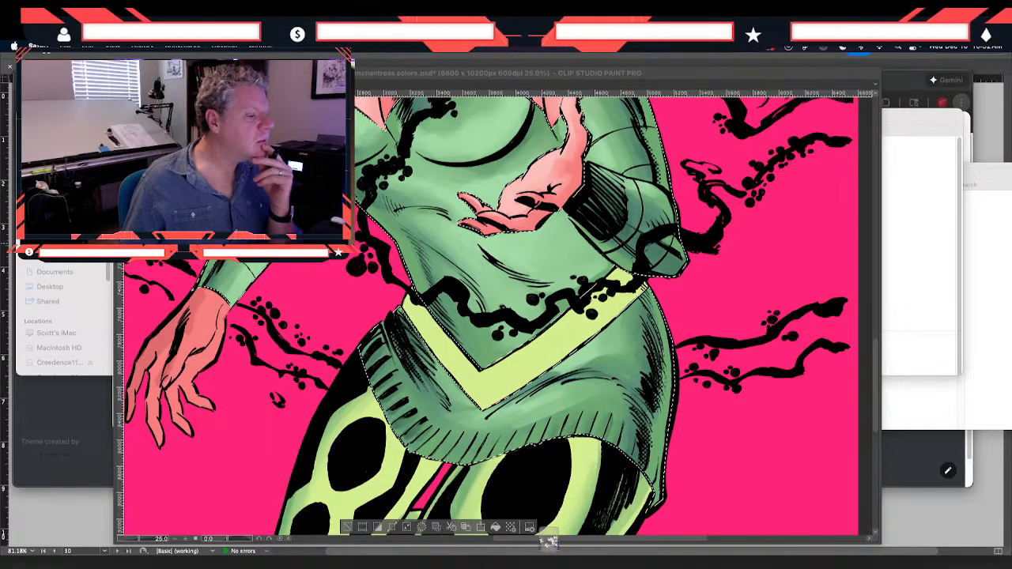
scroll(423, 212, up, 2)
scroll(423, 211, down, 6)
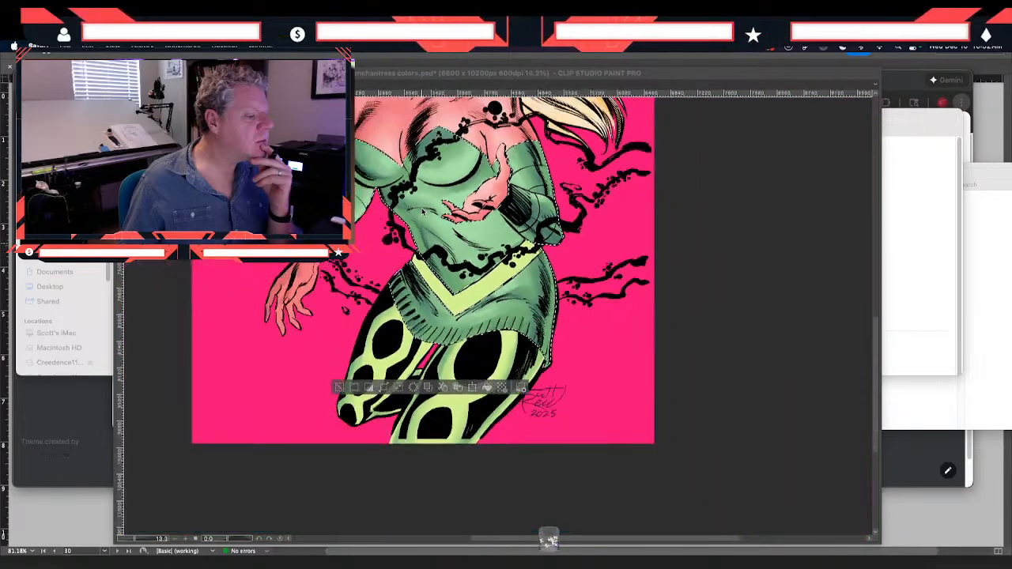
scroll(422, 211, up, 2)
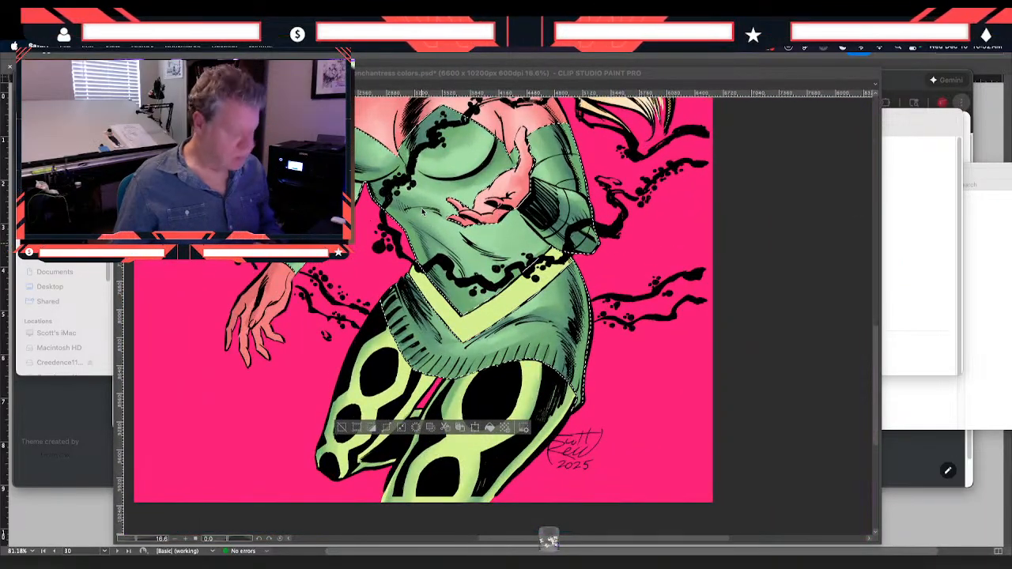
key(Tab)
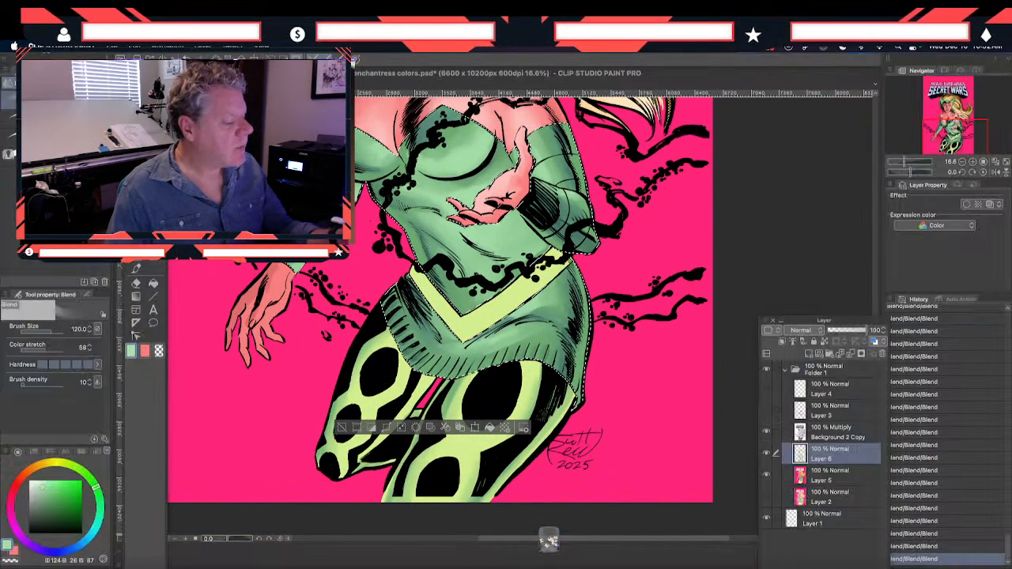
drag(351, 293, 356, 382)
drag(376, 277, 377, 331)
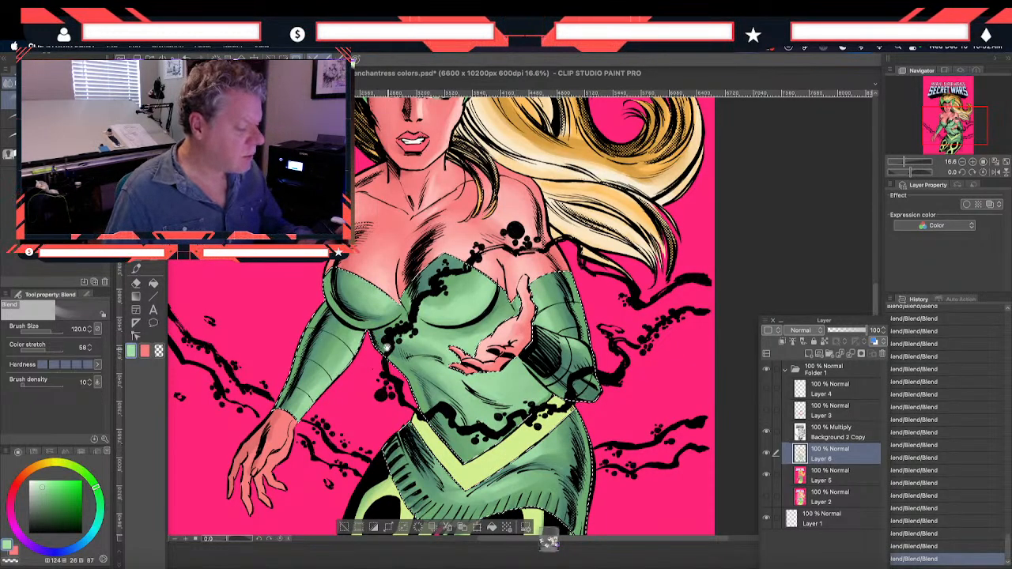
drag(388, 348, 396, 400)
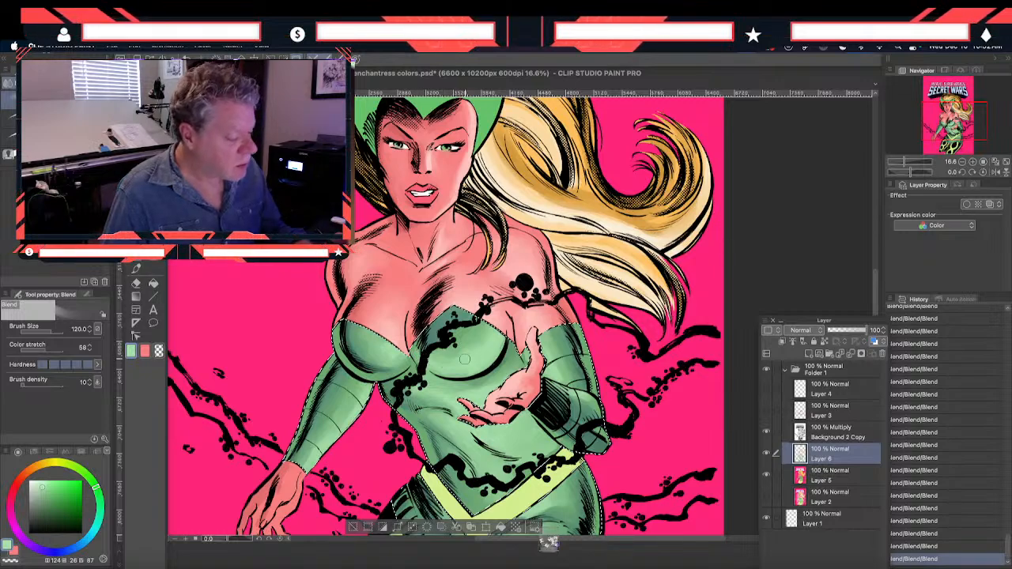
scroll(356, 348, down, 6)
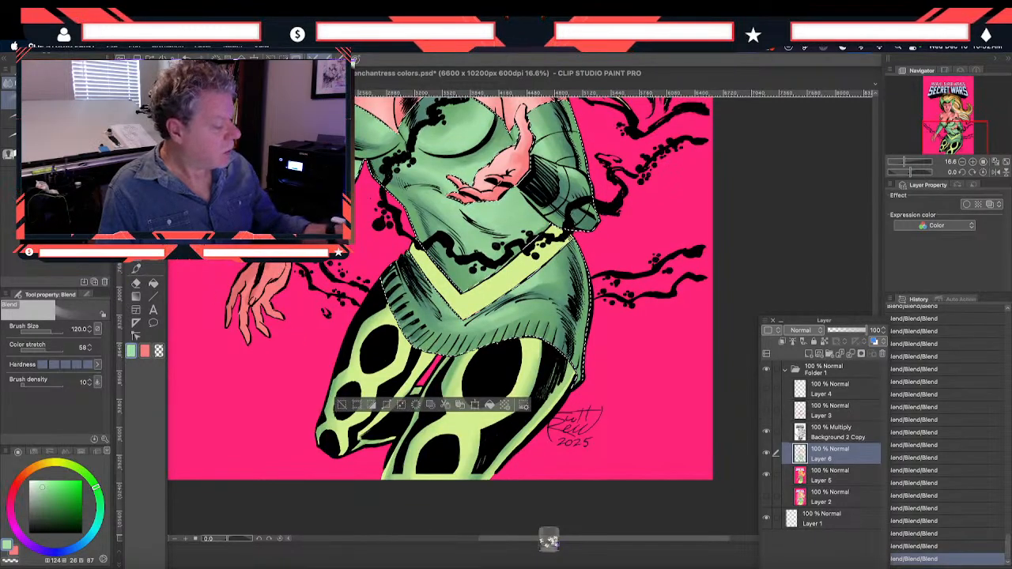
Set the drawing color to pale green (H 124, S 17, V 96) and try a size 600 Smooth brush highlight on the leggings
double_click(130, 352)
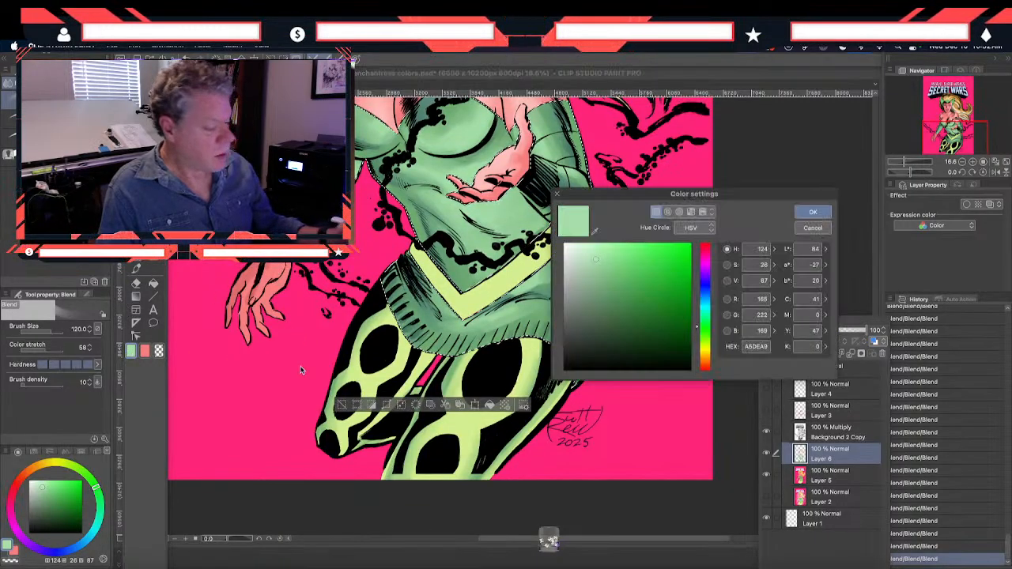
click(586, 248)
click(813, 211)
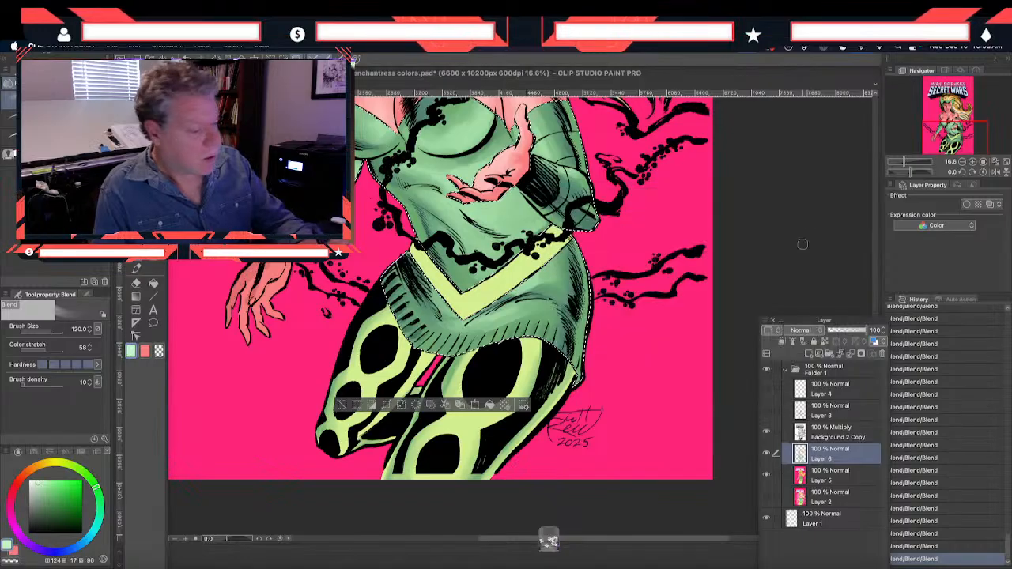
click(136, 269)
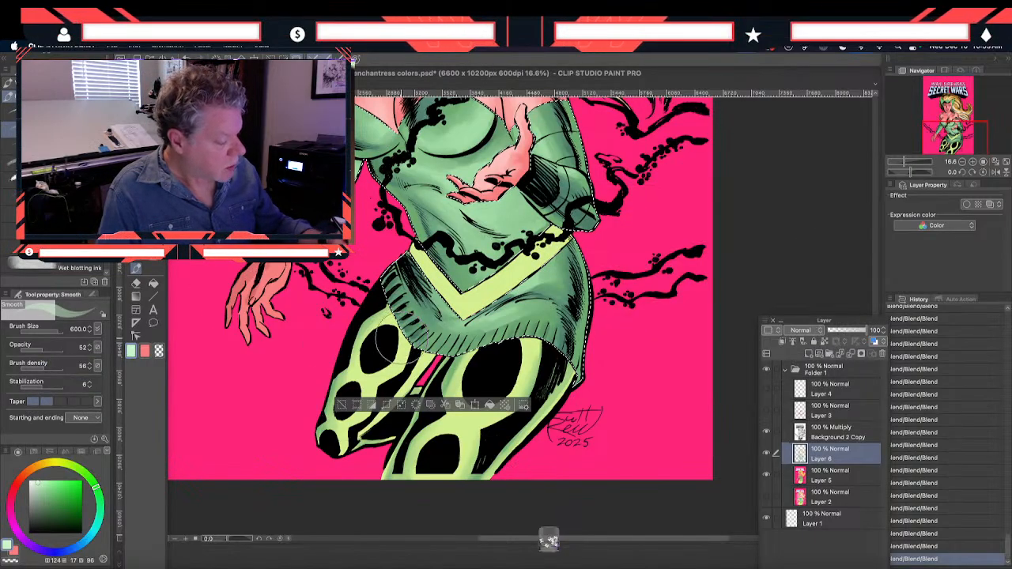
drag(385, 340, 381, 371)
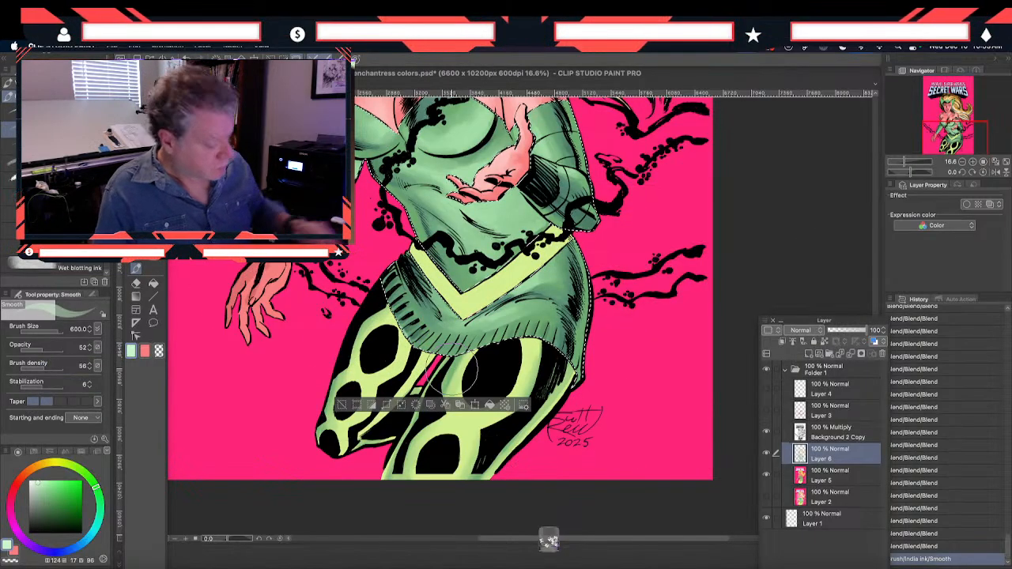
Replace the green costume selection with one of the leggings taken from the Layer 5 flats, and make Layer 6 active
key(m)
key(ctrl+d)
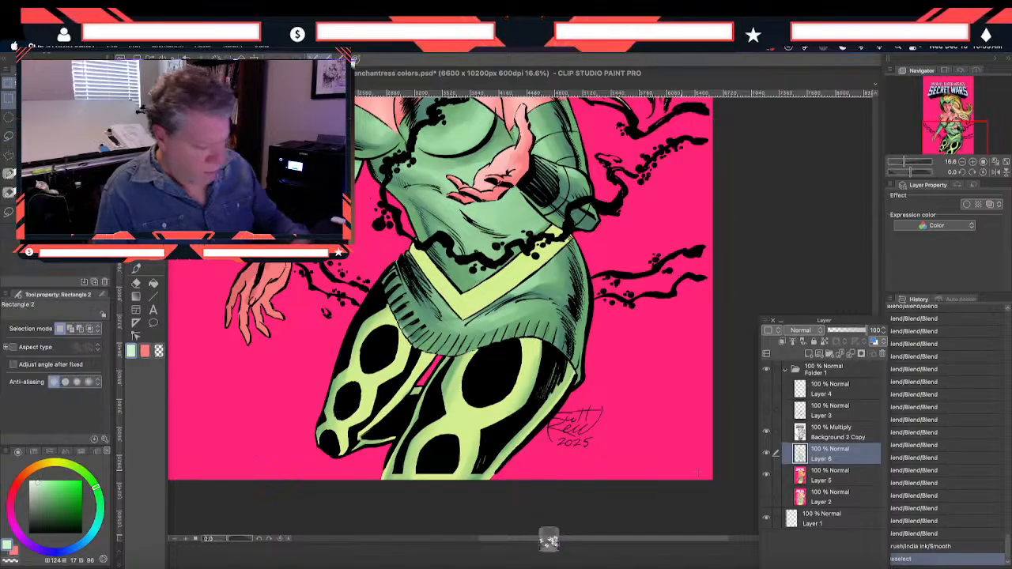
click(807, 477)
key(w)
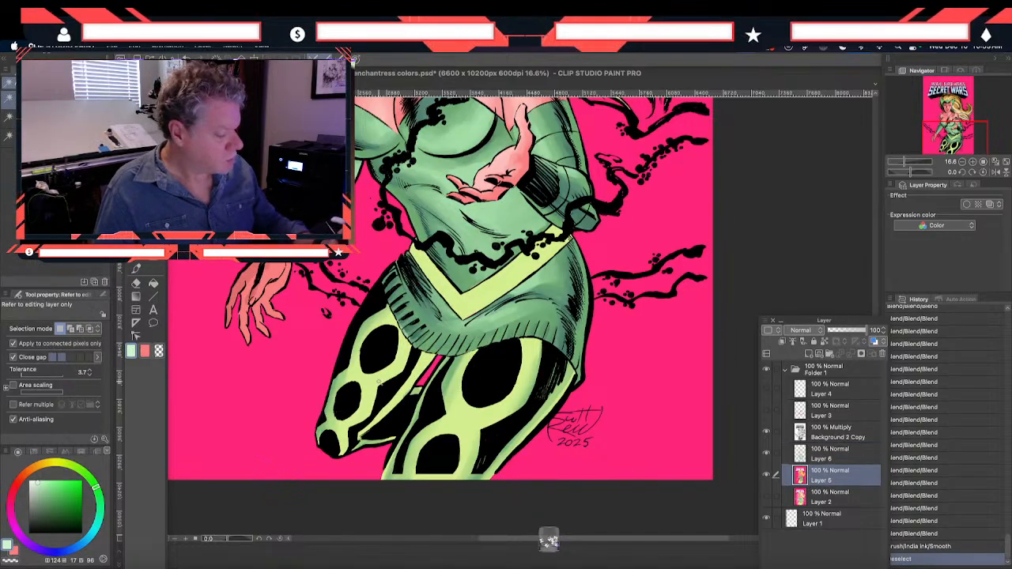
click(478, 411)
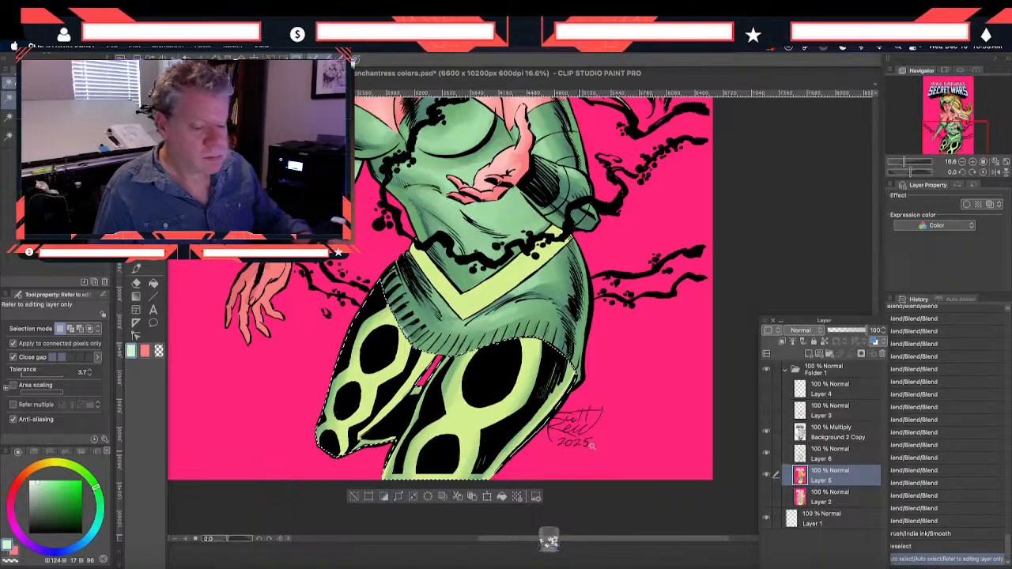
click(811, 453)
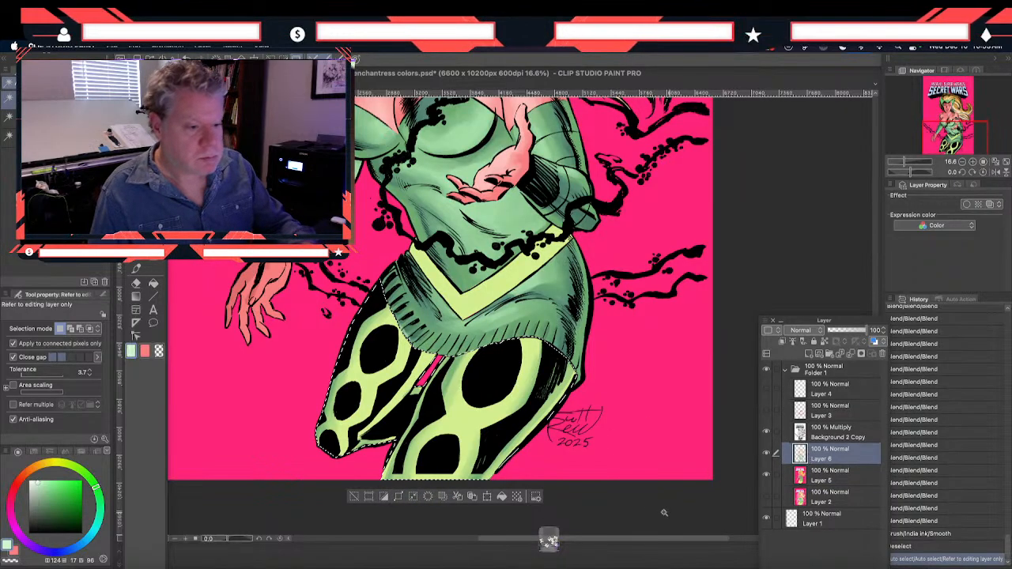
Paint pale green highlights down the light bands of both leggings with the Smooth brush at size 600
click(135, 269)
drag(386, 354, 356, 416)
mouse_move(472, 399)
mouse_down()
mouse_move(466, 426)
mouse_move(444, 453)
mouse_move(527, 337)
mouse_move(431, 467)
mouse_up()
mouse_move(382, 350)
mouse_down()
mouse_move(365, 387)
mouse_move(380, 387)
mouse_up()
Add brighter highlights on both leggings in near-white green (H 124, S 8, V 100), and clear the selection
click(132, 350)
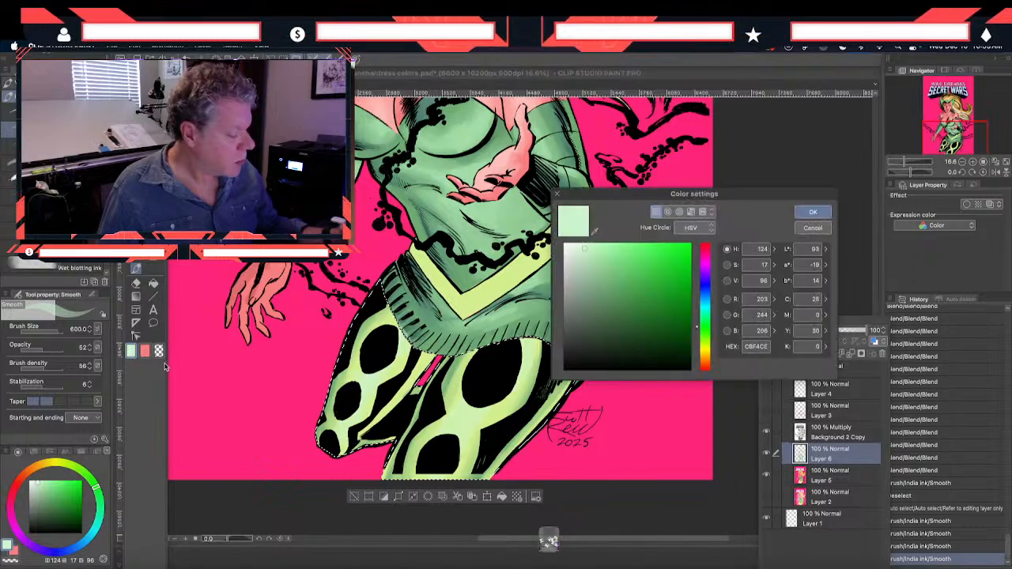
click(811, 213)
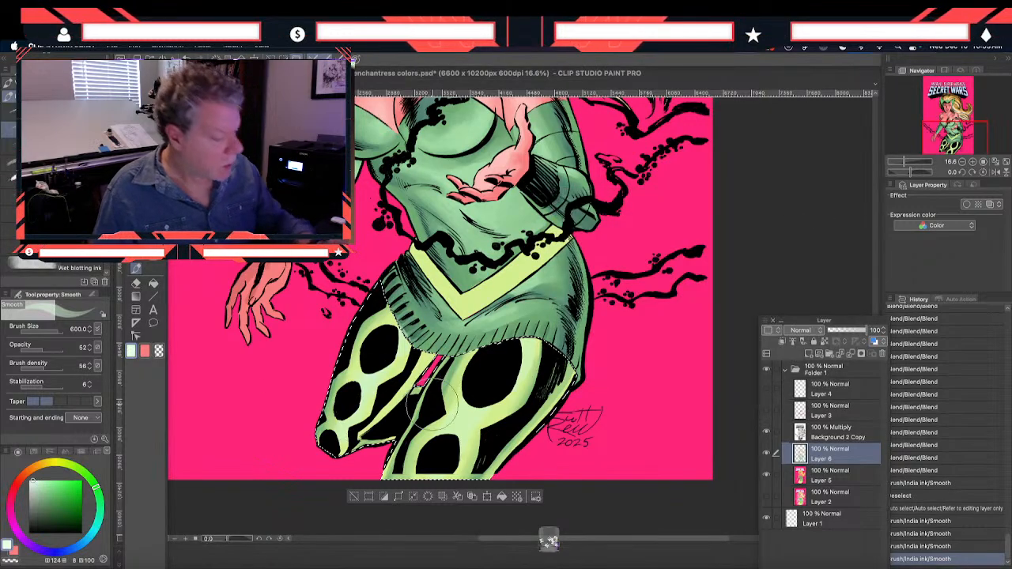
drag(380, 340, 349, 427)
drag(518, 341, 432, 468)
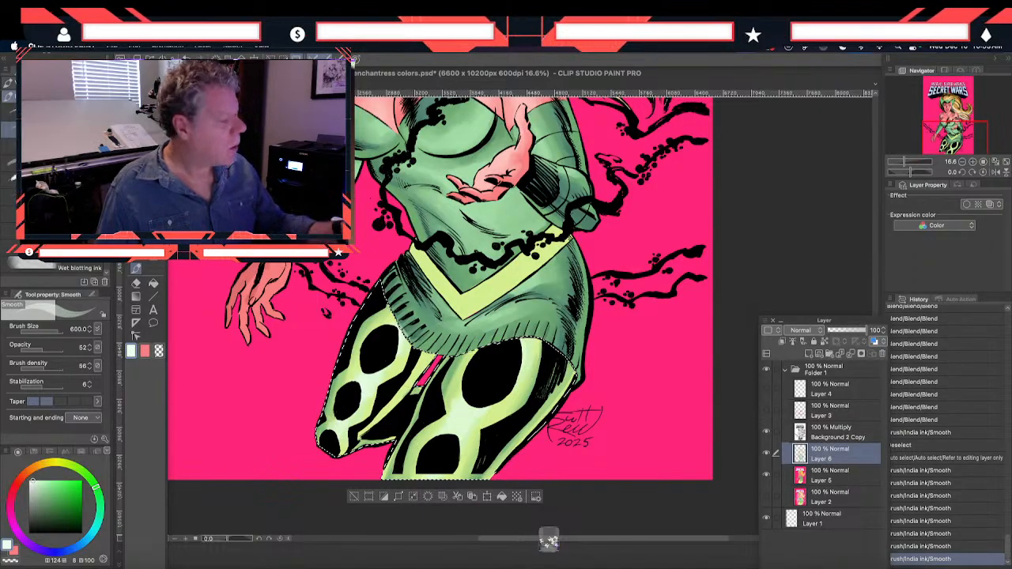
key(m)
key(super+d)
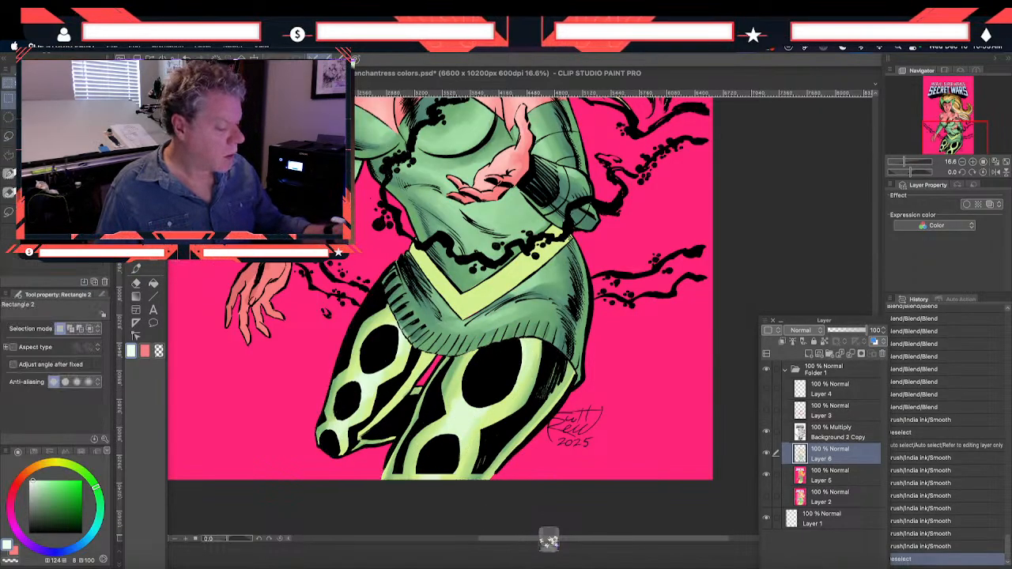
Blend the new highlights along the light bands of both leggings with the Blend tool at size 120
click(136, 266)
drag(403, 356, 397, 318)
mouse_move(401, 332)
mouse_down()
mouse_move(392, 316)
mouse_move(385, 334)
mouse_up()
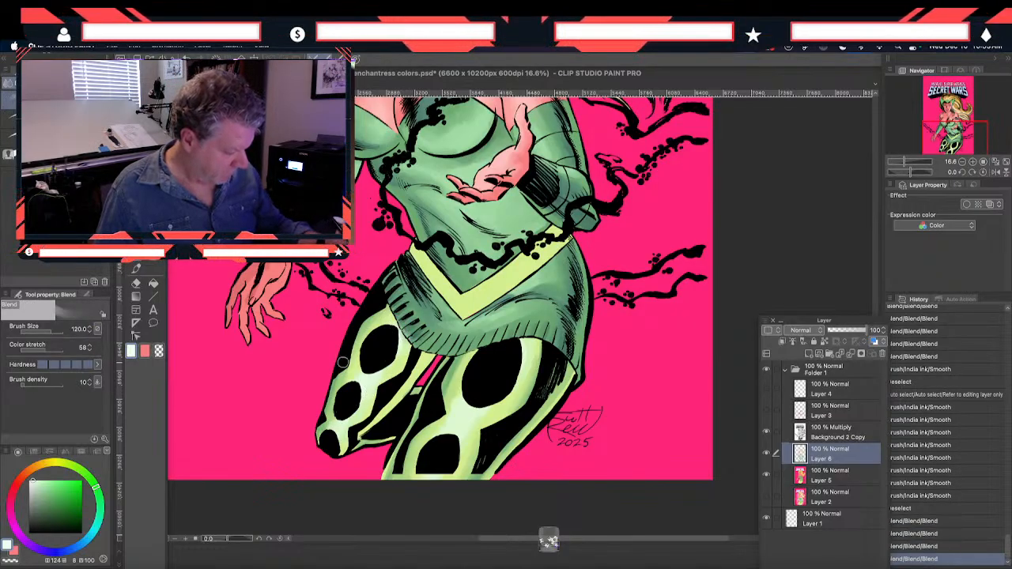
mouse_move(330, 423)
mouse_down()
mouse_move(338, 430)
mouse_move(346, 418)
mouse_up()
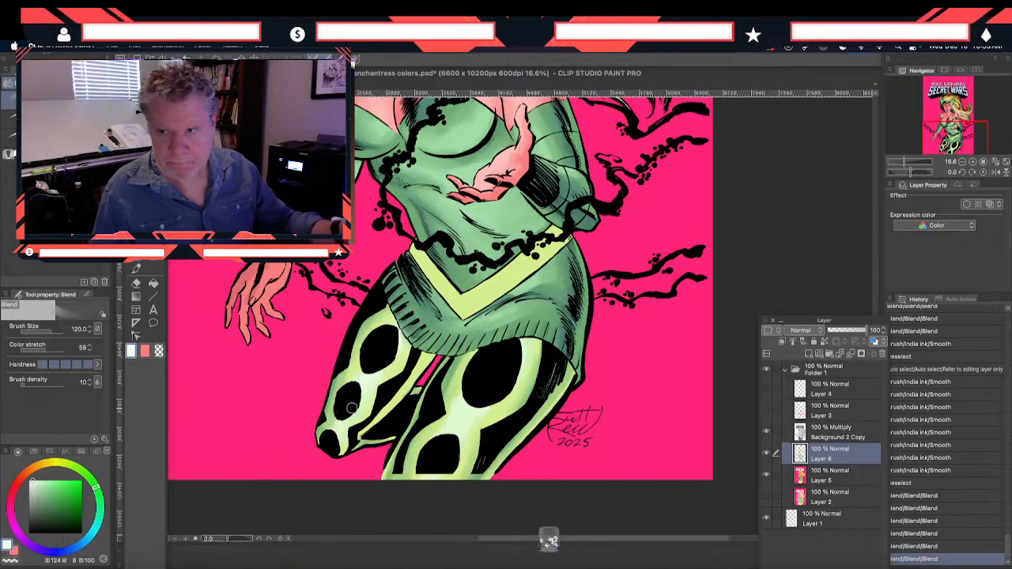
drag(459, 388, 463, 430)
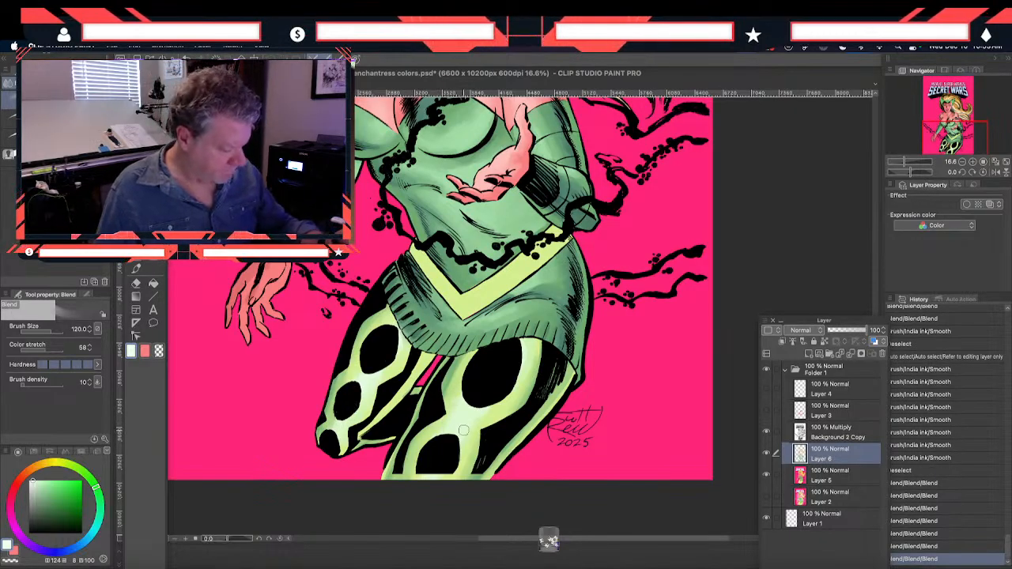
drag(528, 355, 521, 362)
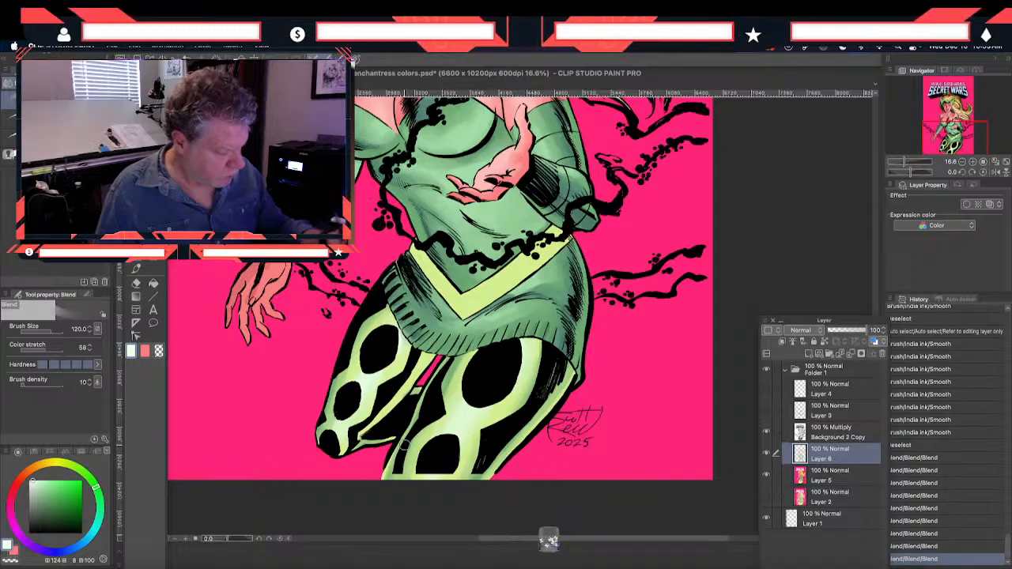
drag(438, 478, 426, 439)
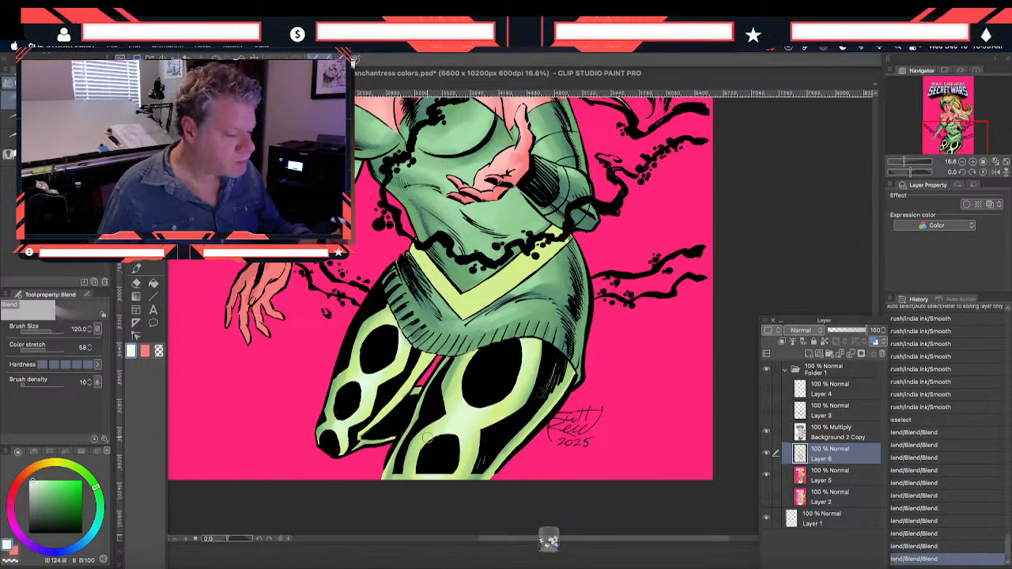
Paint near-white highlights on the yellow V-shaped belt with the Smooth brush at size 600, and blend them in
scroll(352, 347, up, 3)
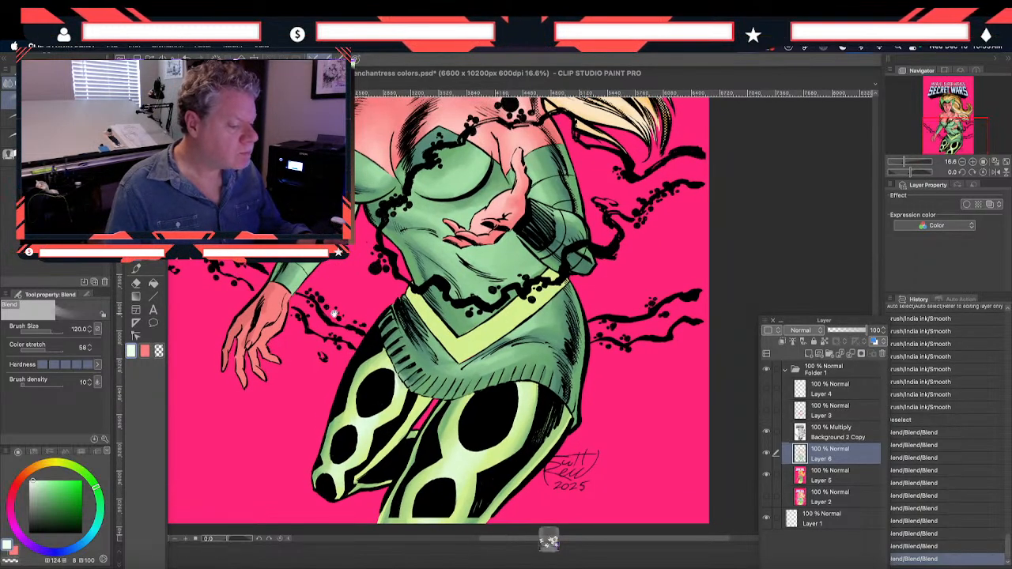
scroll(332, 314, up, 1)
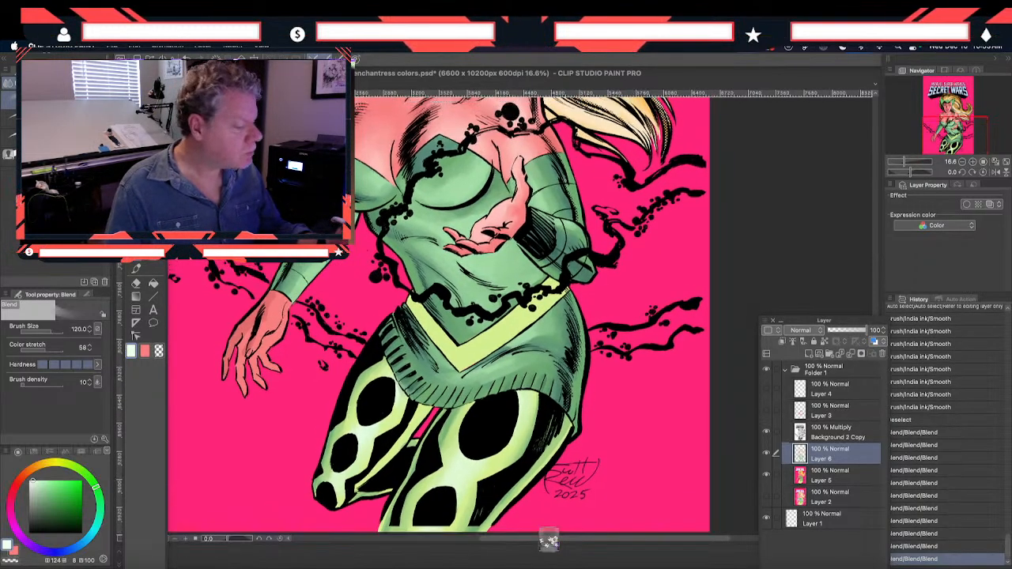
click(136, 267)
drag(457, 352, 440, 332)
mouse_move(438, 330)
mouse_down()
mouse_move(451, 347)
mouse_move(434, 329)
mouse_up()
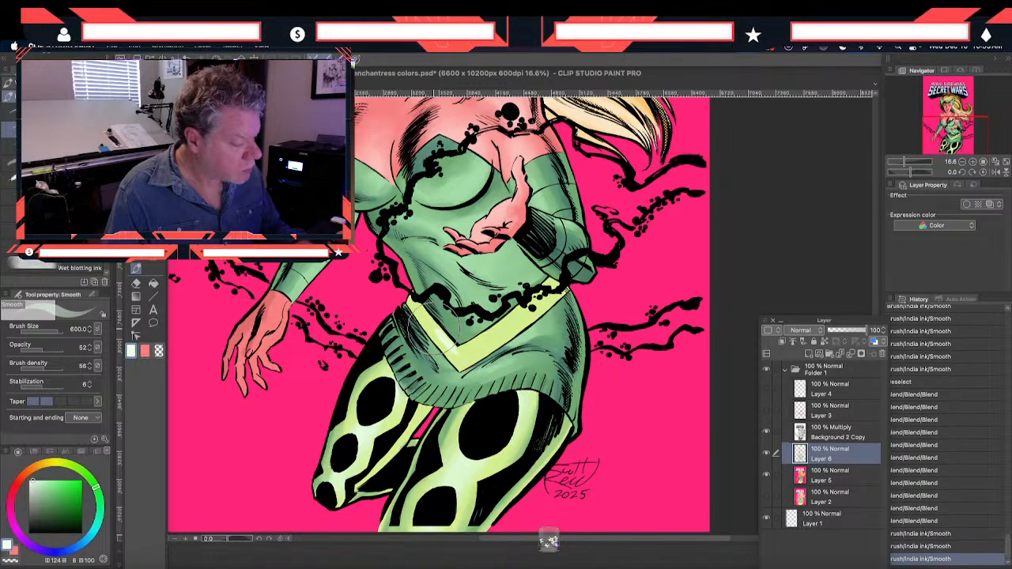
mouse_move(509, 316)
mouse_down()
mouse_move(462, 372)
mouse_move(482, 376)
mouse_move(423, 313)
mouse_up()
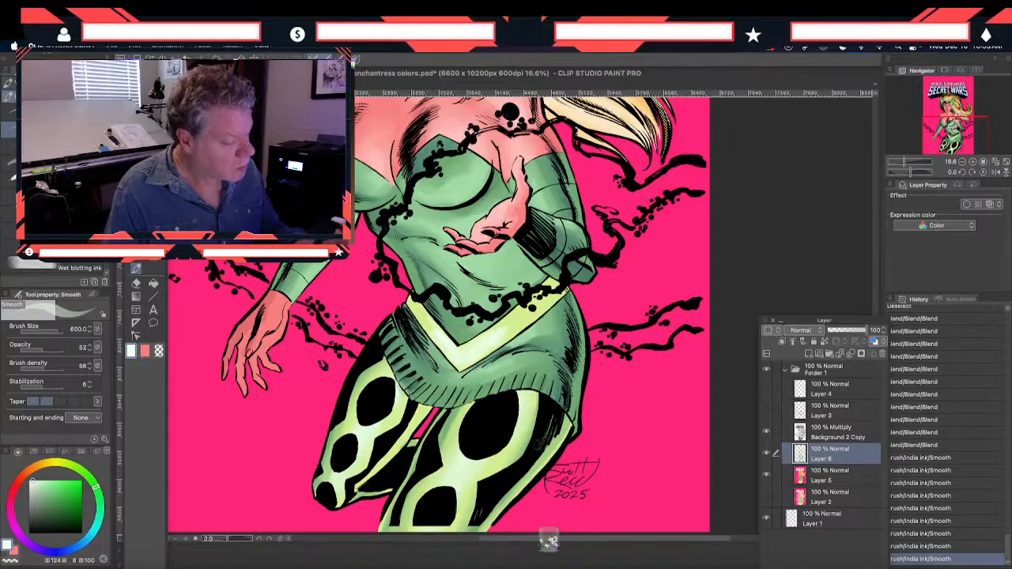
key(j)
mouse_move(449, 350)
mouse_down()
mouse_move(513, 318)
mouse_move(501, 343)
mouse_move(461, 366)
mouse_move(426, 319)
mouse_move(452, 354)
mouse_move(436, 318)
mouse_move(493, 347)
mouse_move(505, 326)
mouse_move(416, 314)
mouse_move(443, 346)
mouse_move(432, 327)
mouse_move(470, 337)
mouse_move(474, 356)
mouse_move(445, 353)
mouse_up()
Paint near-white highlights on the green costume's bust, midriff and sleeves with the Smooth brush at size 600
drag(475, 317, 508, 416)
click(136, 271)
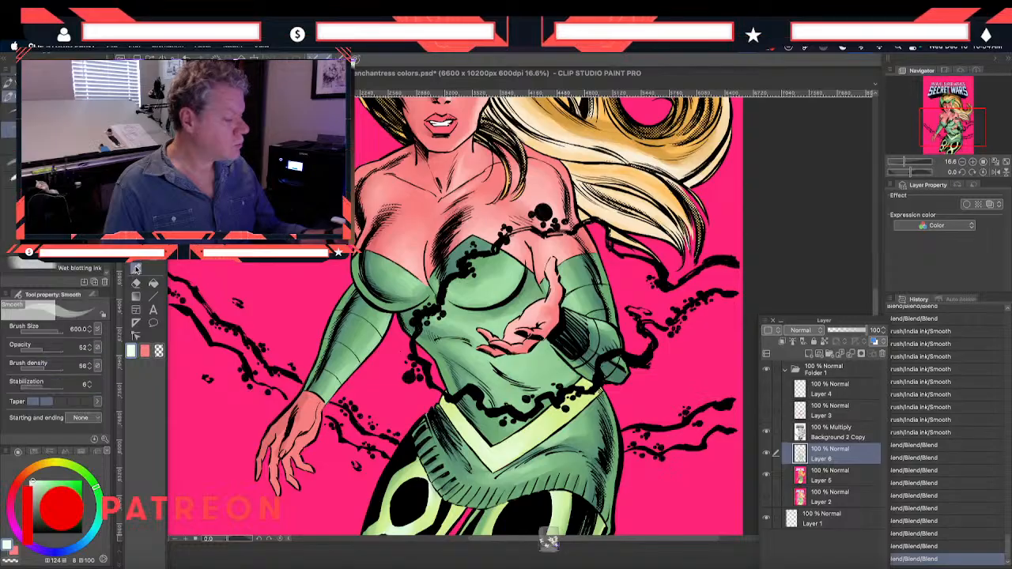
mouse_move(491, 291)
mouse_down()
mouse_move(502, 293)
mouse_move(486, 305)
mouse_move(492, 324)
mouse_move(482, 318)
mouse_move(460, 333)
mouse_move(482, 376)
mouse_move(452, 380)
mouse_move(474, 336)
mouse_move(511, 358)
mouse_up()
mouse_move(510, 358)
mouse_down()
mouse_move(474, 326)
mouse_move(474, 336)
mouse_up()
drag(410, 290, 416, 293)
mouse_move(414, 294)
mouse_down()
mouse_move(397, 281)
mouse_move(415, 261)
mouse_up()
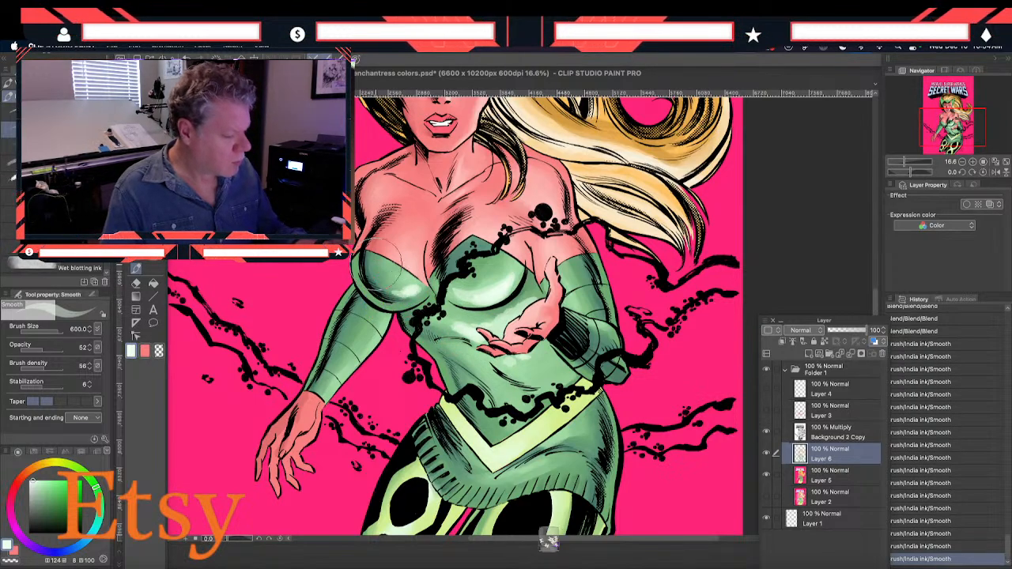
mouse_move(554, 285)
mouse_down()
mouse_move(571, 324)
mouse_move(584, 294)
mouse_up()
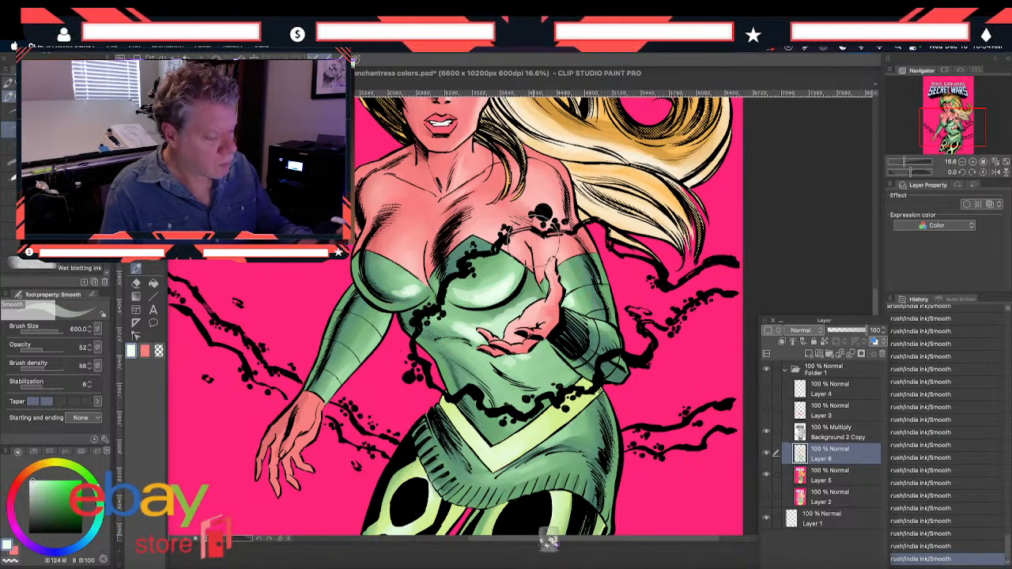
drag(364, 348, 384, 319)
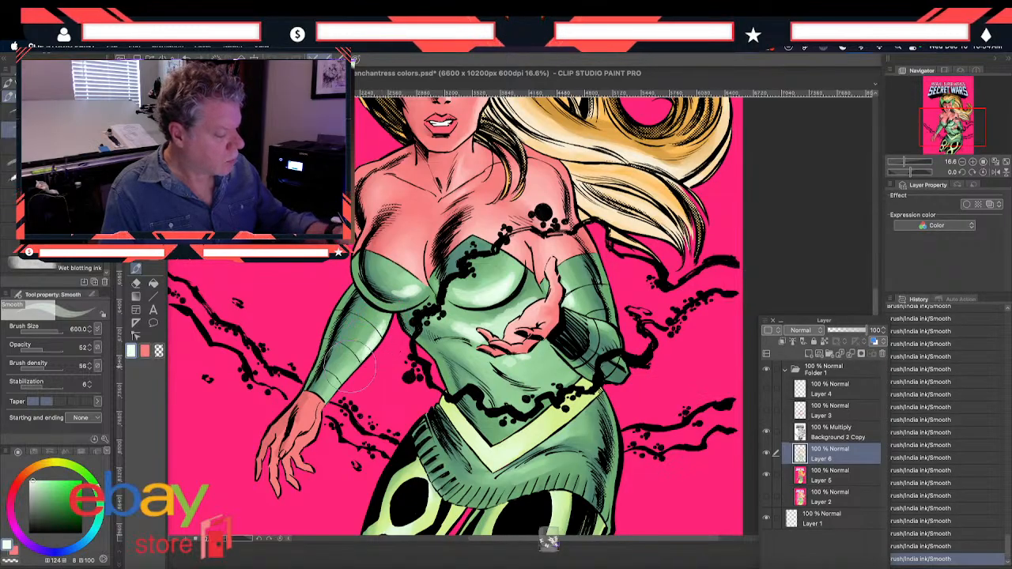
Soften the new highlights on the costume's bust, midriff and sleeves with the Blend tool at size 120
scroll(322, 276, up, 2)
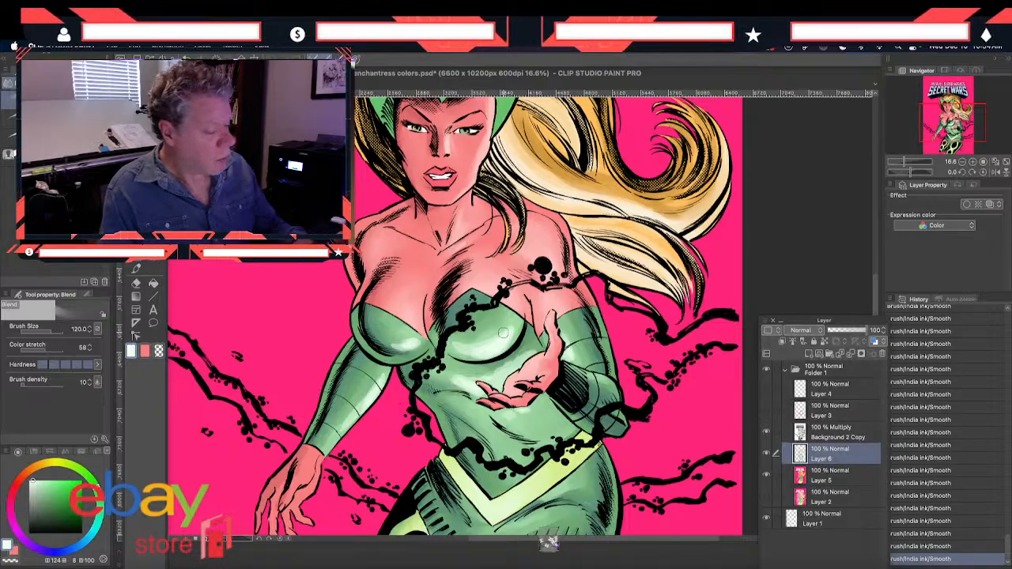
drag(517, 329, 449, 344)
mouse_move(522, 357)
mouse_down()
mouse_move(535, 350)
mouse_move(474, 371)
mouse_up()
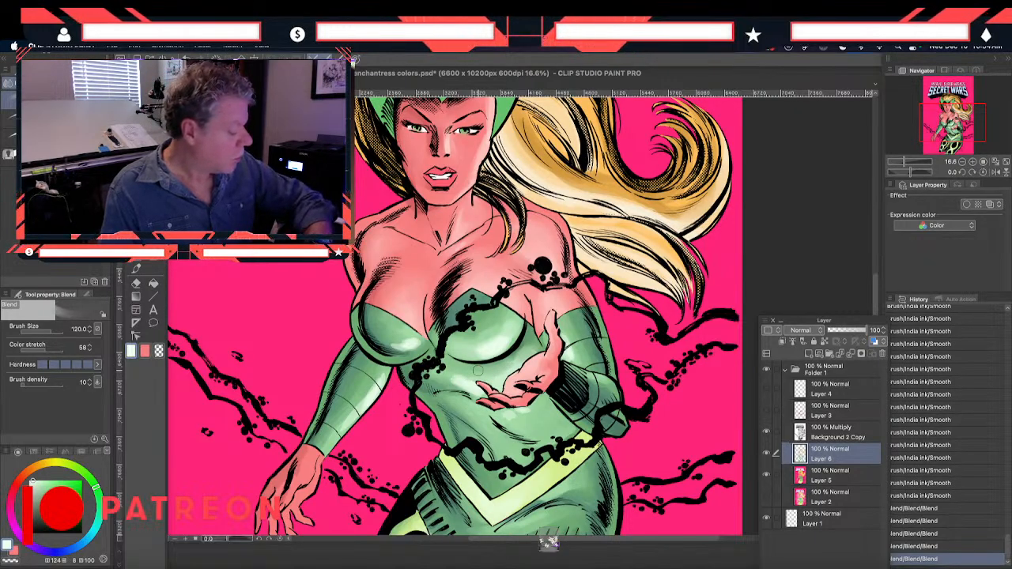
drag(466, 397, 447, 377)
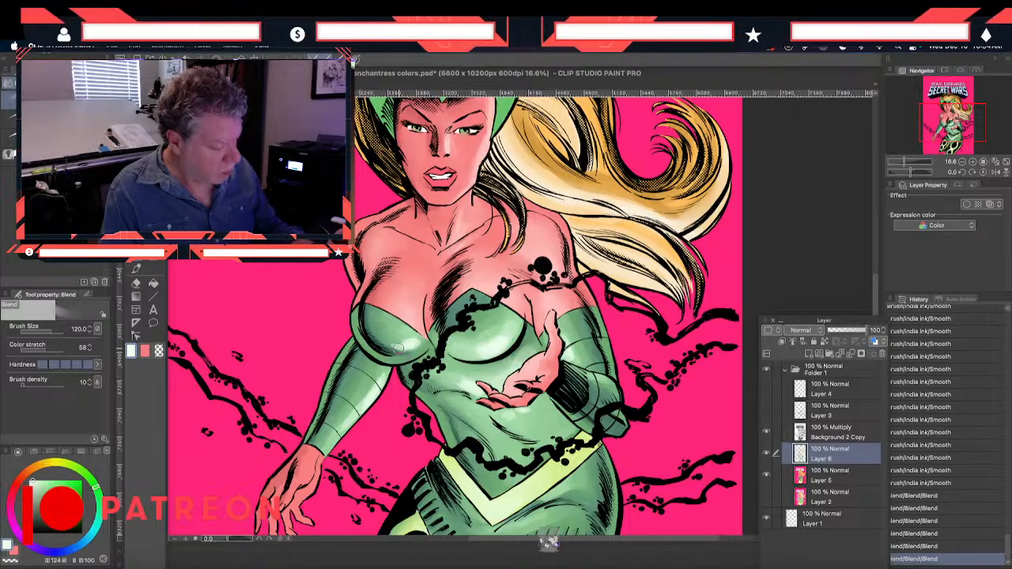
mouse_move(373, 335)
mouse_down()
mouse_move(397, 345)
mouse_move(383, 374)
mouse_up()
drag(342, 424, 332, 445)
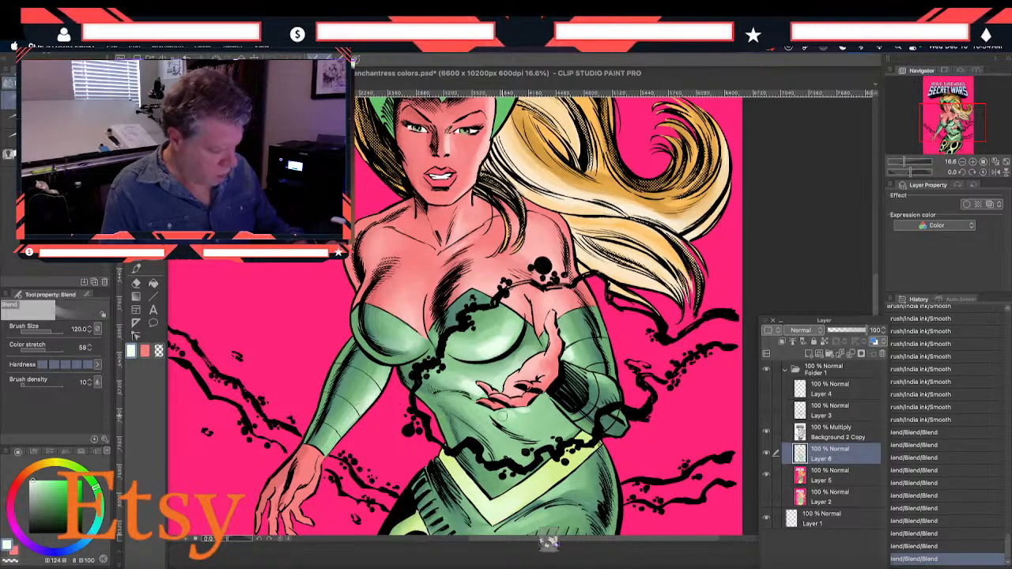
mouse_move(447, 390)
mouse_down()
mouse_move(457, 396)
mouse_move(476, 379)
mouse_up()
drag(466, 386, 472, 377)
drag(569, 348, 560, 323)
Review the whole figure and save the work to enchantress colors.psd
drag(278, 267, 278, 339)
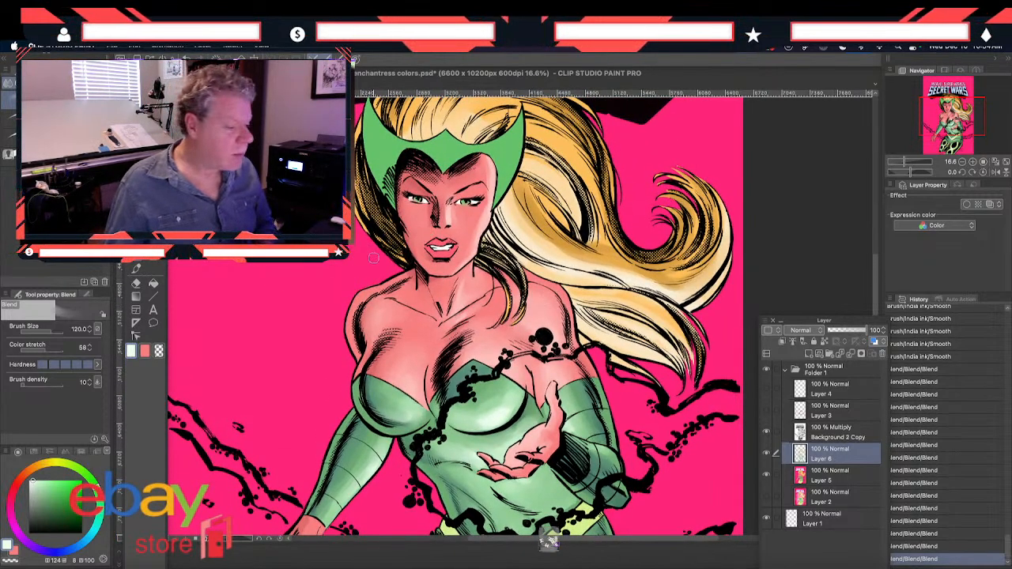
scroll(434, 281, down, 5)
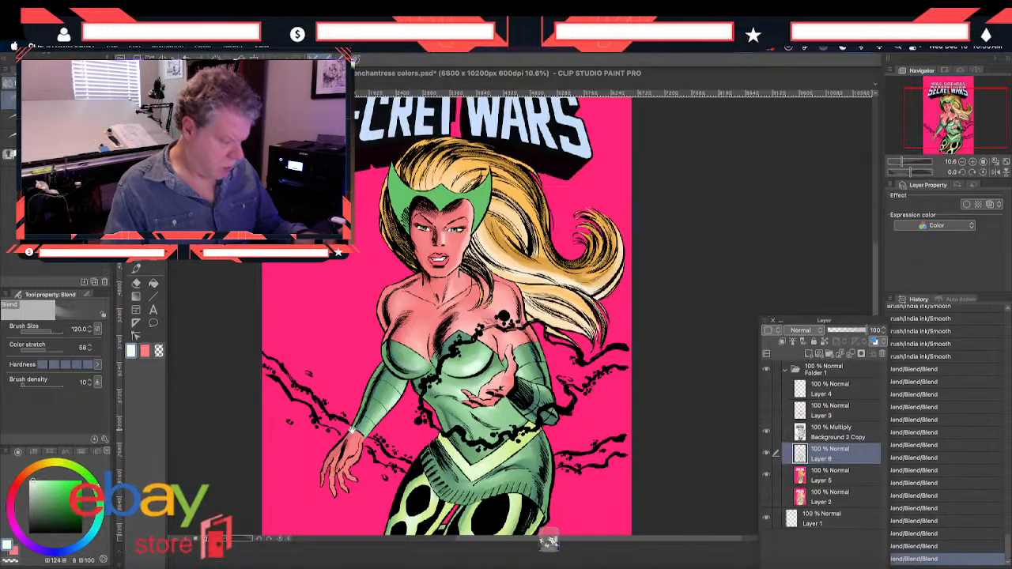
scroll(352, 431, down, 3)
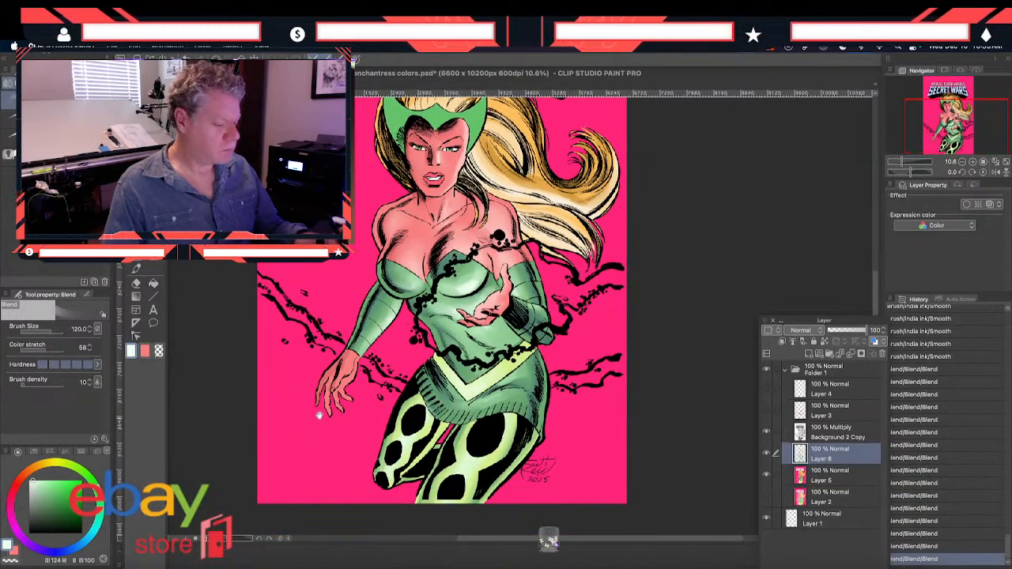
scroll(337, 399, up, 3)
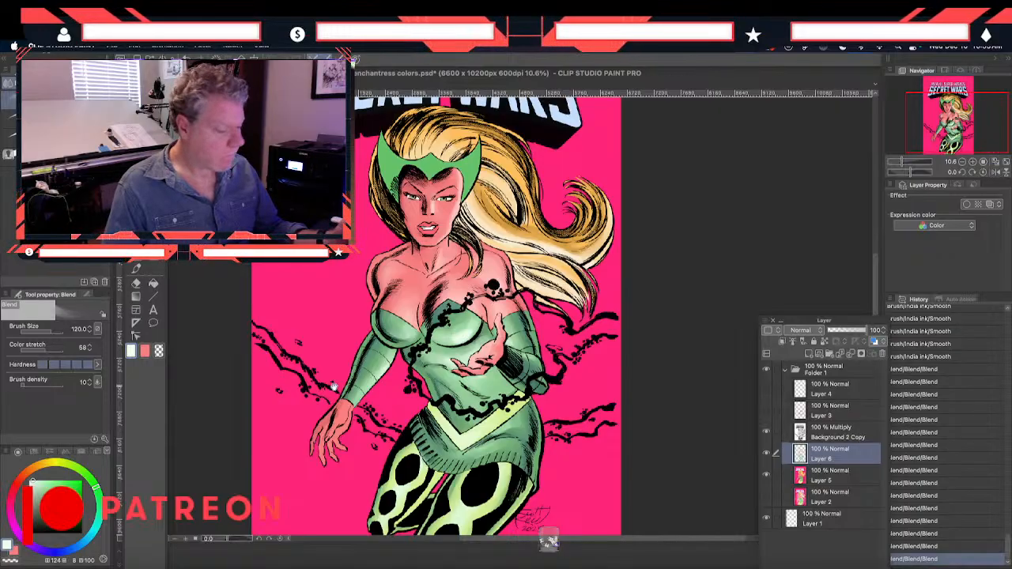
scroll(354, 431, down, 1)
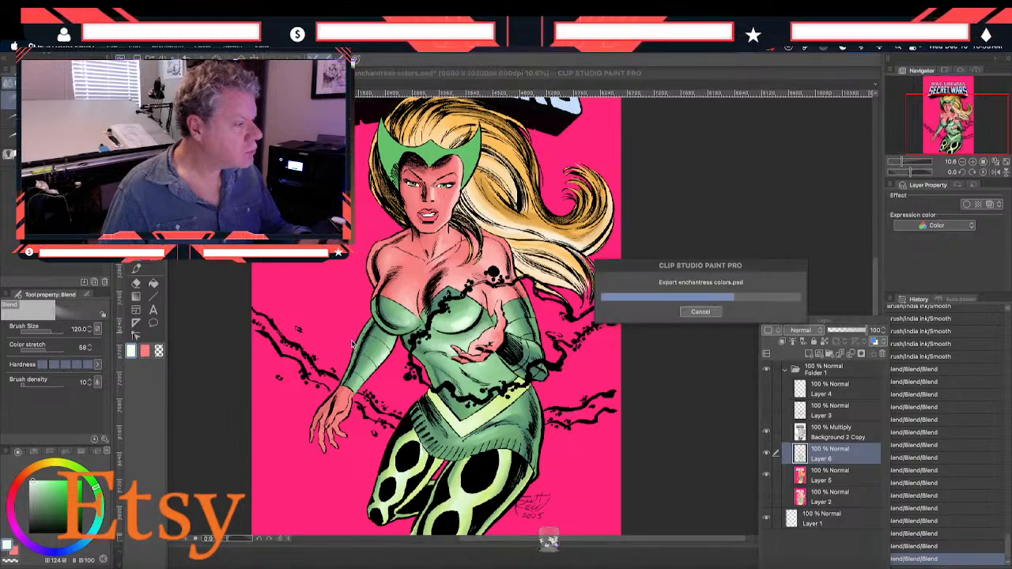
Select the green headpiece from the Layer 5 flats, and make Layer 6 active
scroll(352, 344, up, 1)
drag(368, 280, 360, 358)
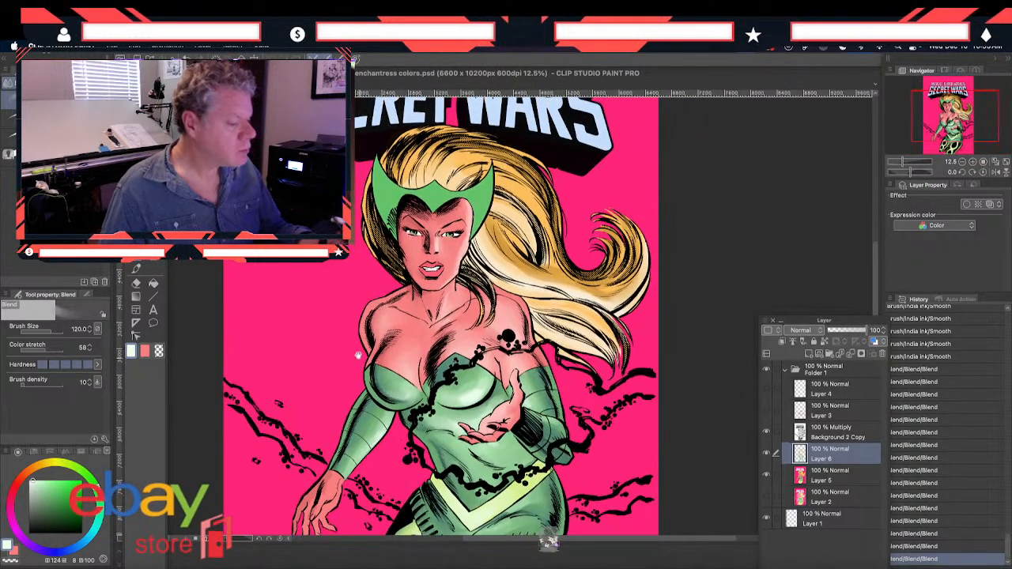
key(w)
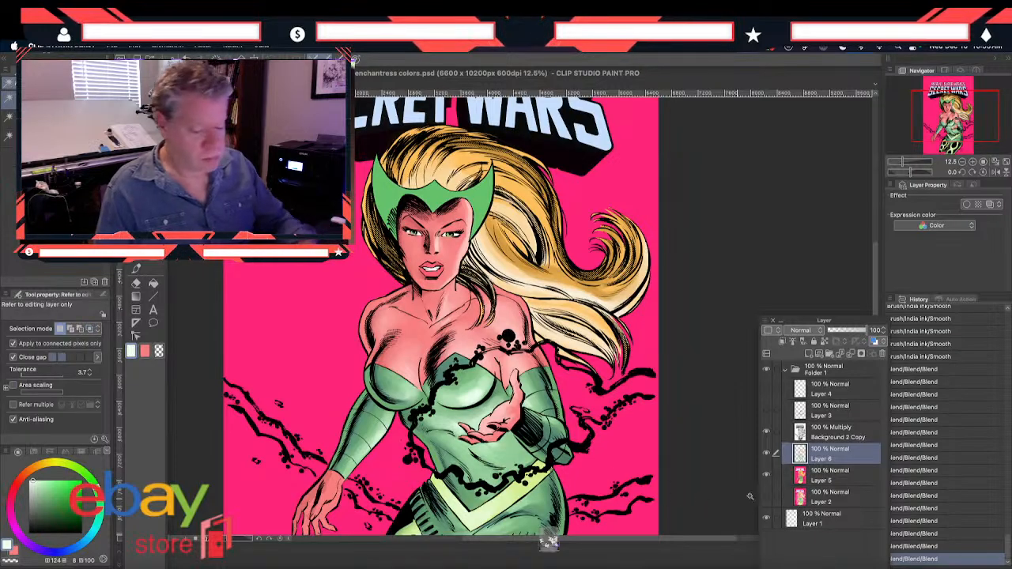
click(803, 481)
click(418, 197)
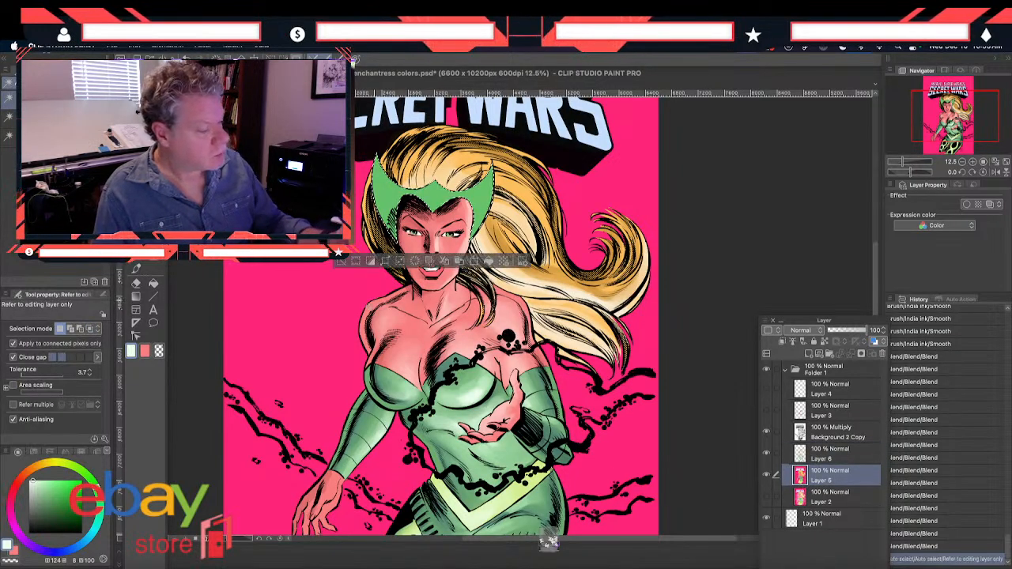
click(809, 458)
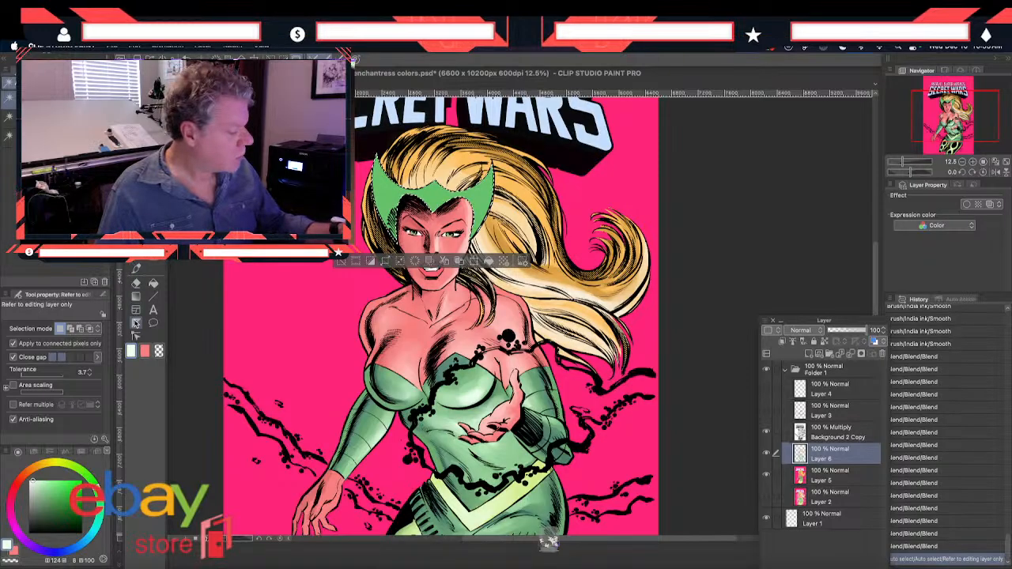
Sample a light green (H 126, S 22, V 87) from the artwork and paint highlights on both headpiece points with the Smooth brush
click(135, 270)
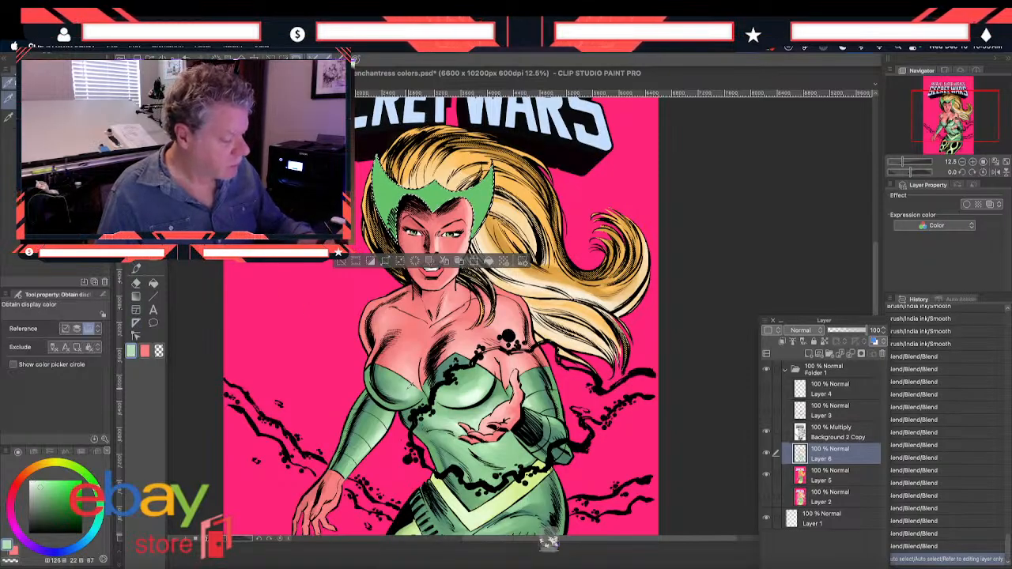
click(136, 270)
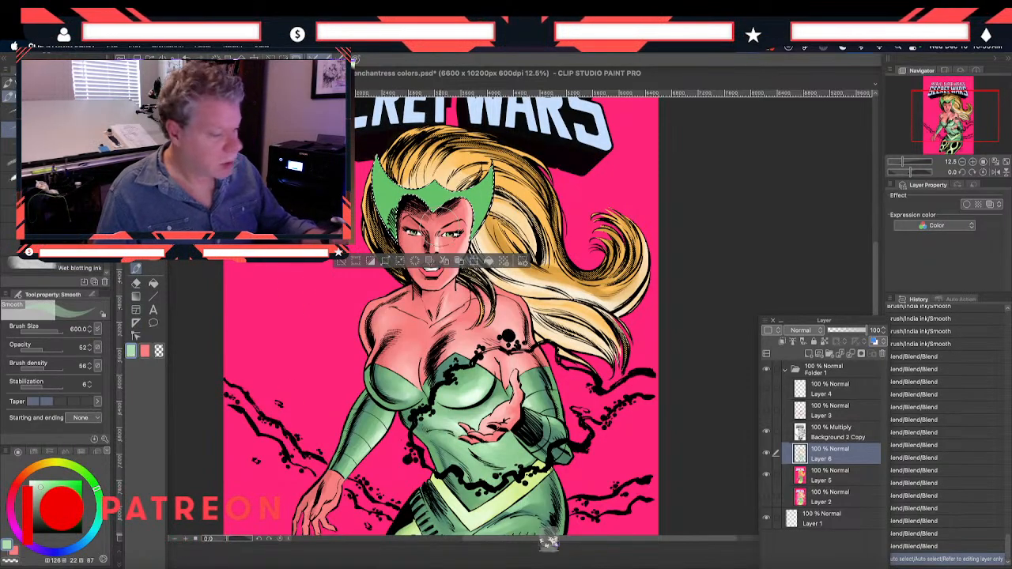
mouse_move(485, 176)
mouse_down()
mouse_move(476, 207)
mouse_move(463, 202)
mouse_up()
drag(484, 180, 476, 201)
drag(484, 179, 472, 202)
drag(382, 172, 392, 193)
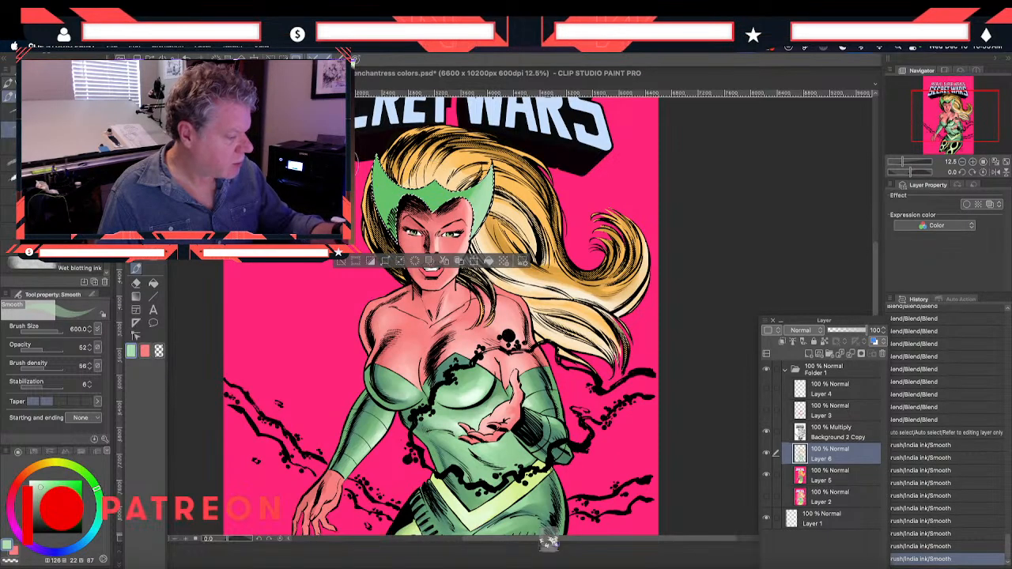
Paint darker green shadows (H 148, S 37, V 57) on the headpiece and blend both sides with the Blend tool at size 120
click(136, 281)
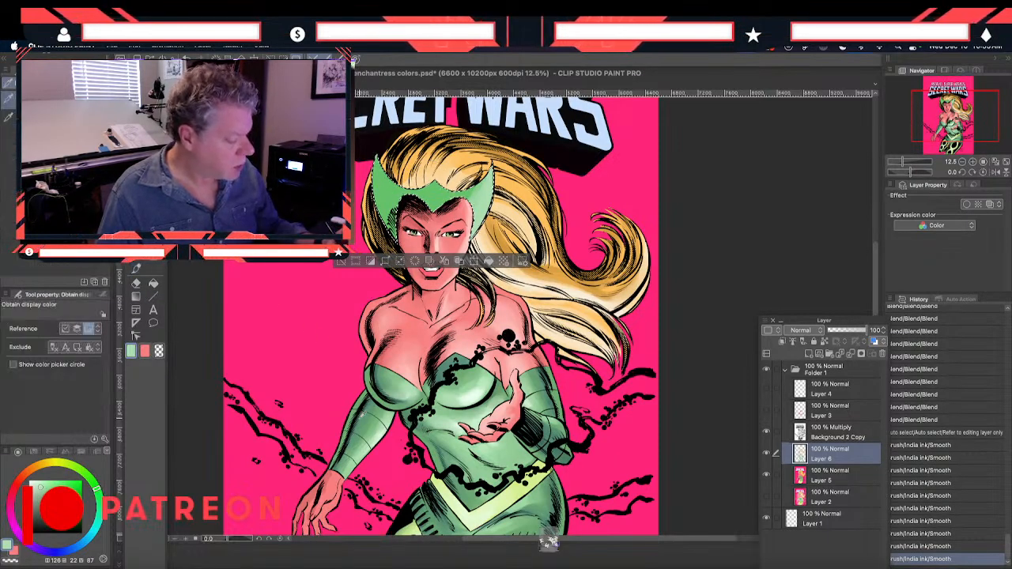
click(136, 269)
mouse_move(370, 167)
mouse_down()
mouse_move(397, 230)
mouse_move(392, 218)
mouse_up()
drag(385, 170, 390, 212)
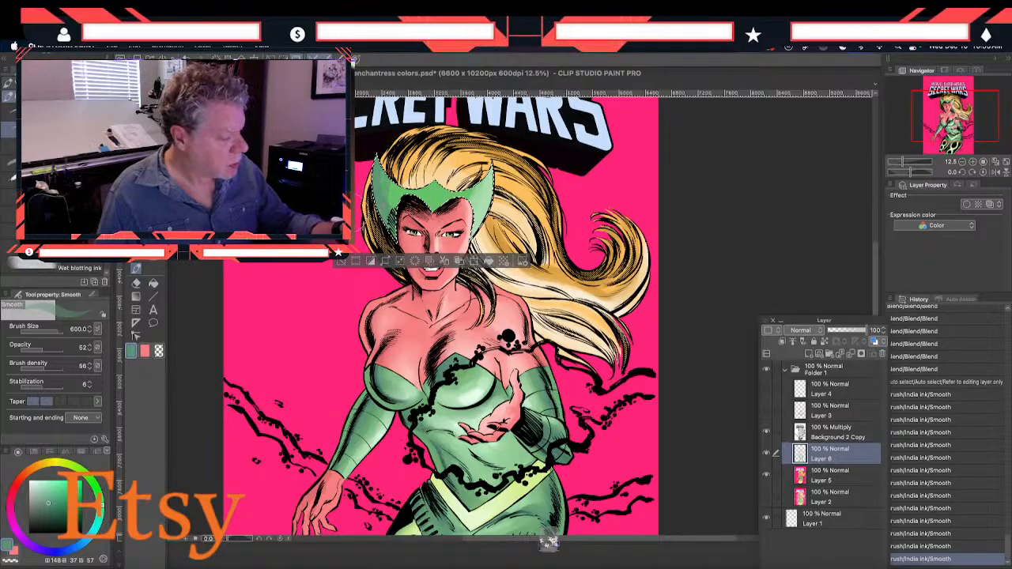
click(135, 261)
drag(388, 201, 392, 215)
mouse_move(475, 207)
mouse_down()
mouse_move(479, 190)
mouse_move(477, 203)
mouse_up()
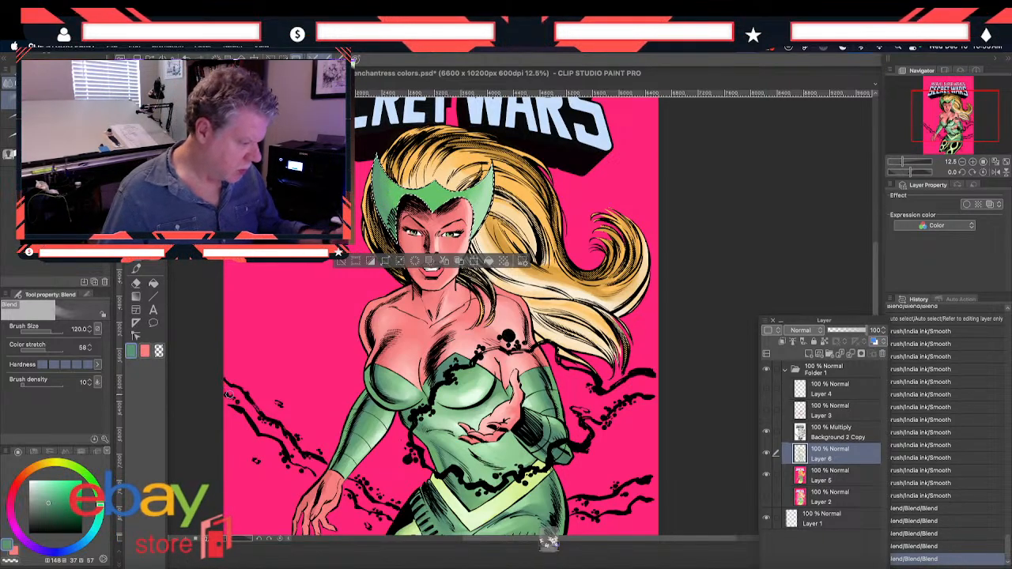
Mix a teal shadow color at H 170, S 65, V 64, and set the Smooth brush to size 200
click(131, 352)
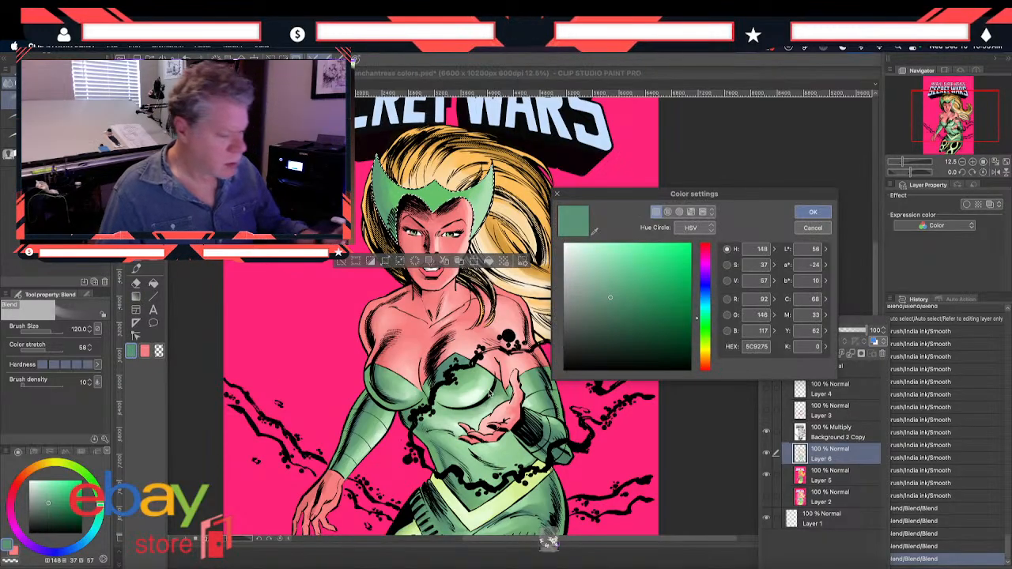
drag(700, 324, 698, 310)
click(631, 302)
click(635, 297)
click(637, 300)
click(637, 290)
click(629, 289)
click(650, 289)
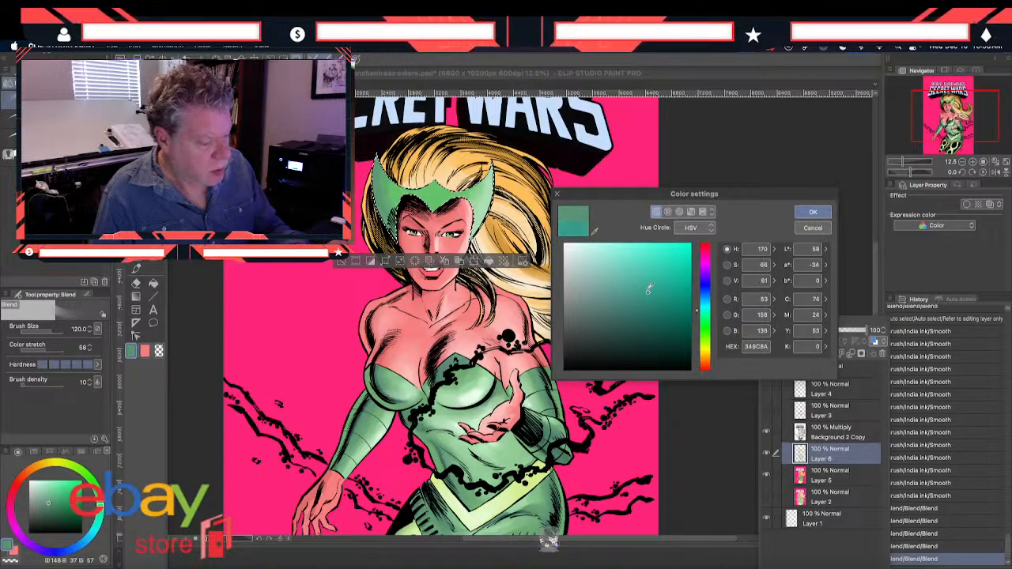
click(813, 212)
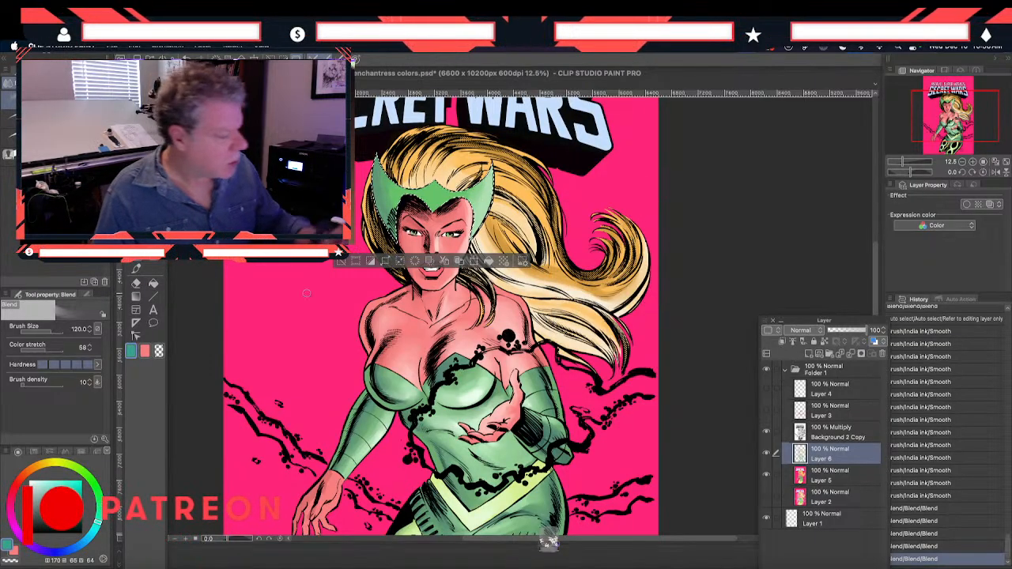
click(135, 269)
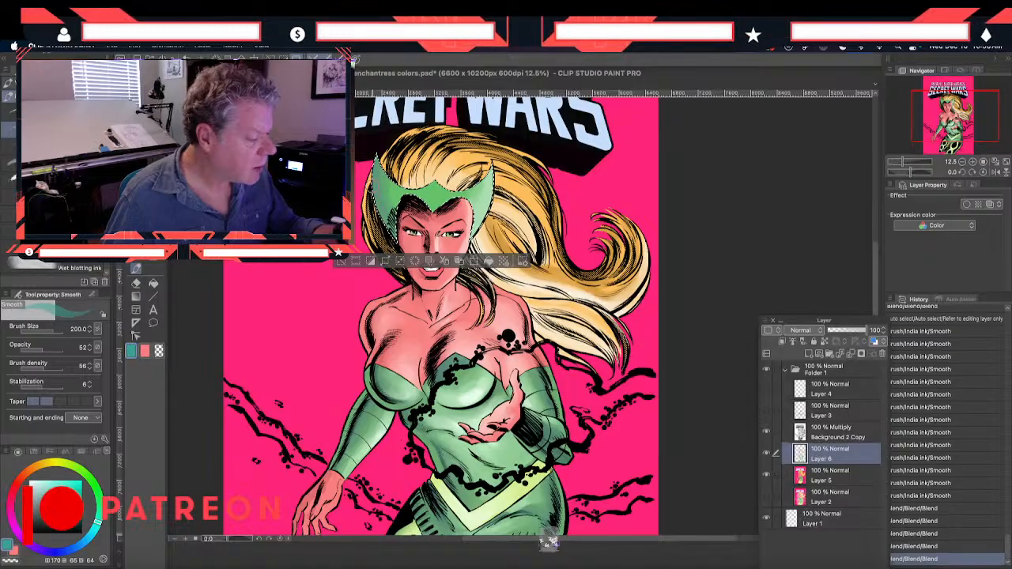
Try teal shadow strokes on both sides of the headpiece, and undo the last two strokes
drag(389, 192, 397, 218)
drag(488, 186, 486, 208)
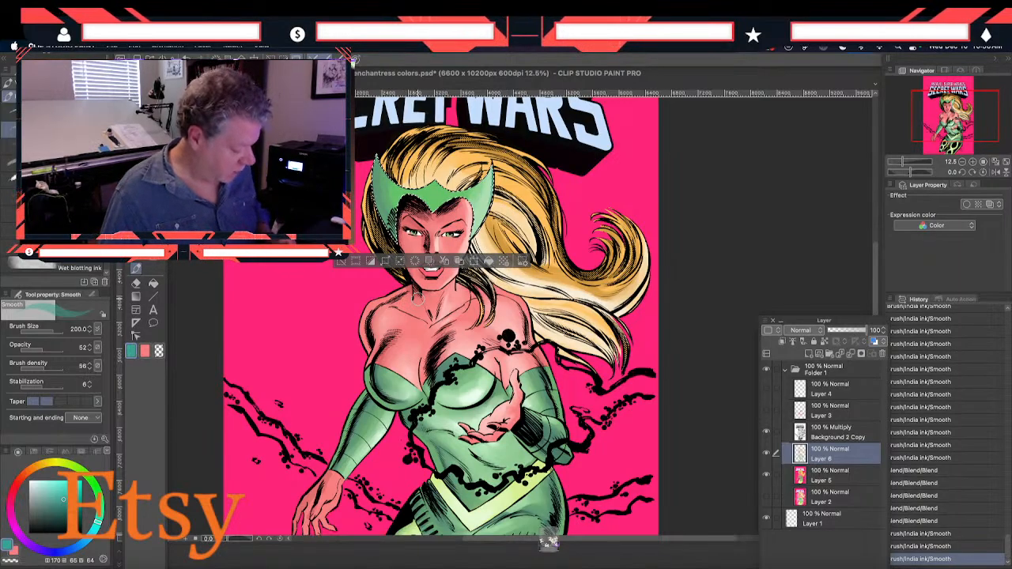
key(ctrl+z)
key(ctrl+z)
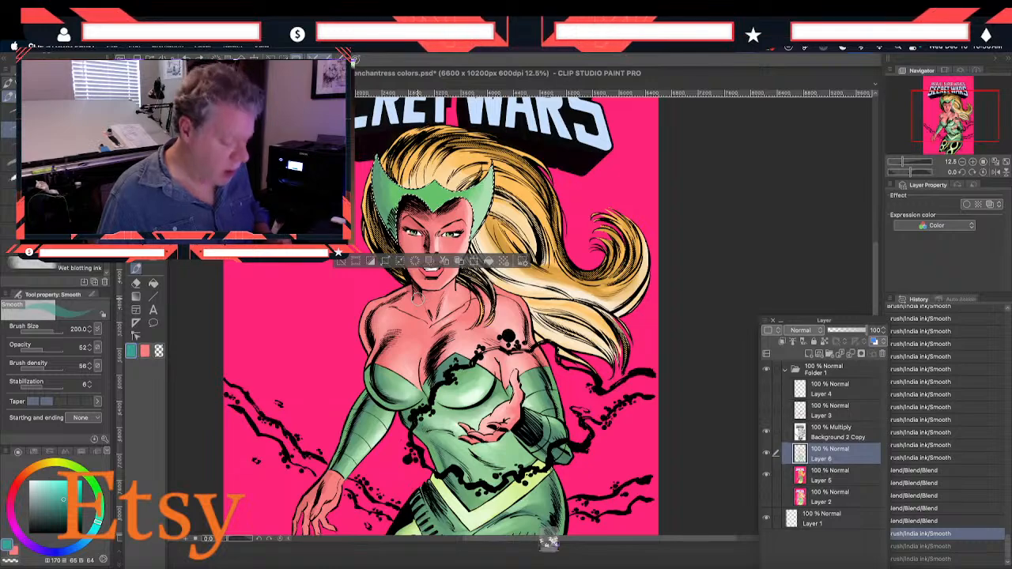
Paint teal shadows up the hatched side of the headpiece beside the face with the Smooth brush at size 200
scroll(417, 299, up, 2)
scroll(527, 314, up, 1)
scroll(527, 314, up, 3)
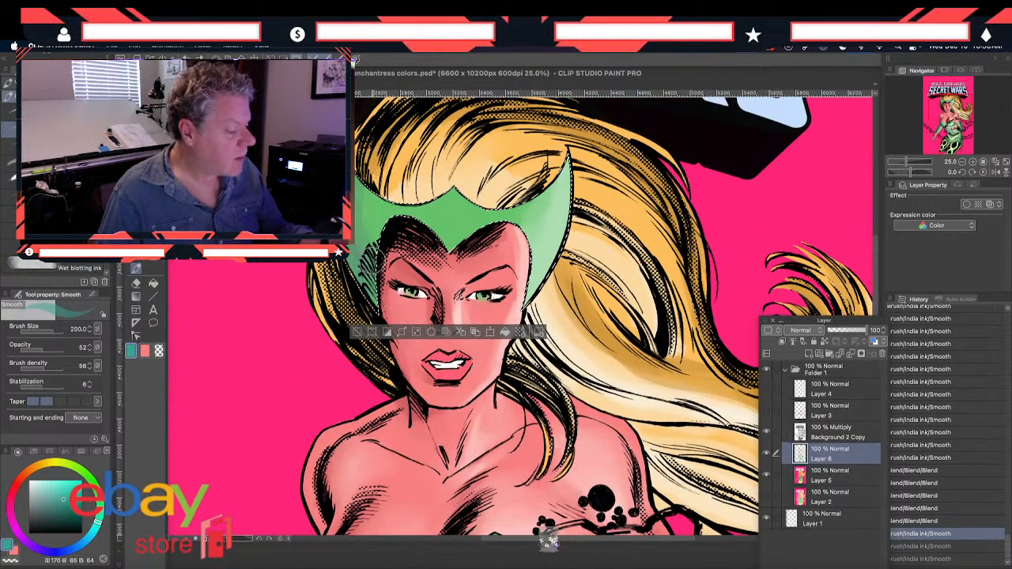
drag(377, 274, 364, 229)
drag(374, 294, 363, 251)
drag(375, 290, 362, 241)
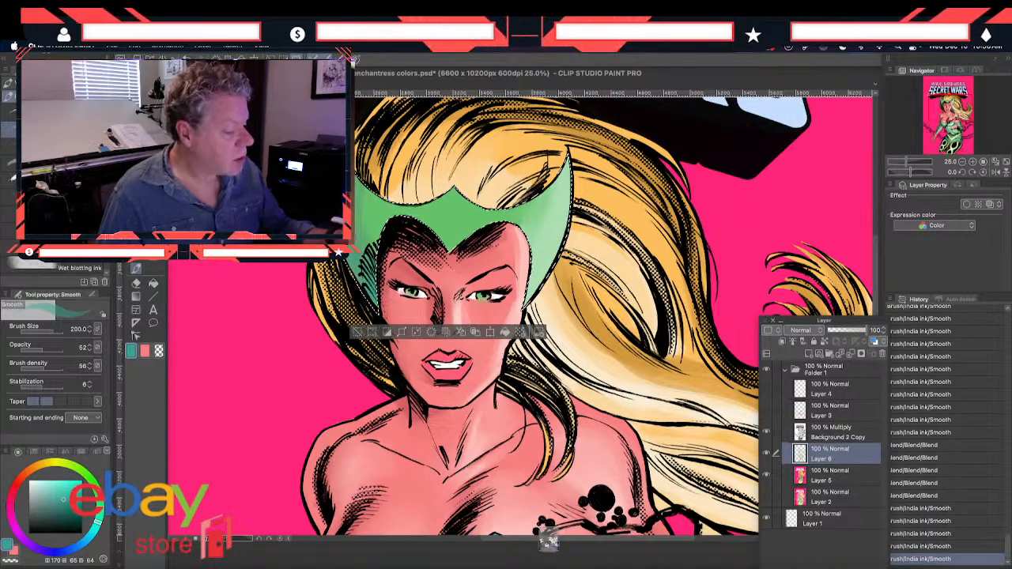
Mix a dark teal at H 170, S 49, V 41 and paint deeper shadows on the headpiece's hatched side with the Smooth brush at size 200
drag(374, 288, 363, 251)
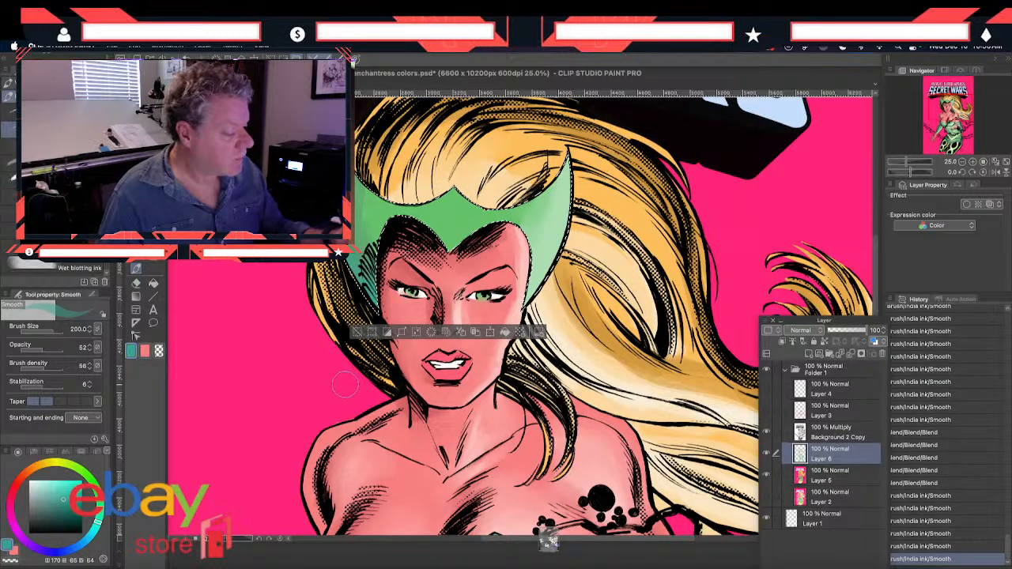
drag(432, 440, 439, 403)
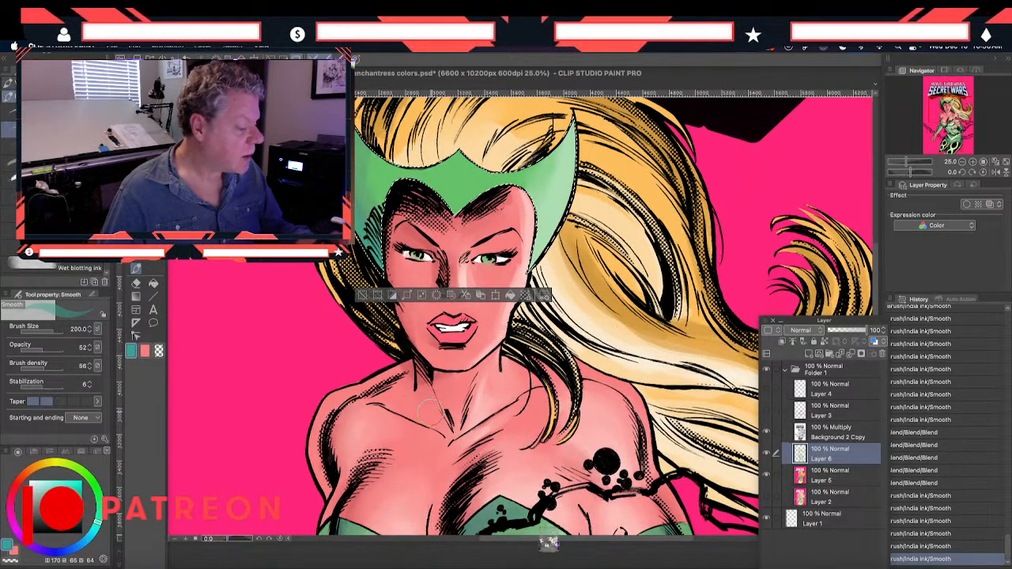
double_click(131, 351)
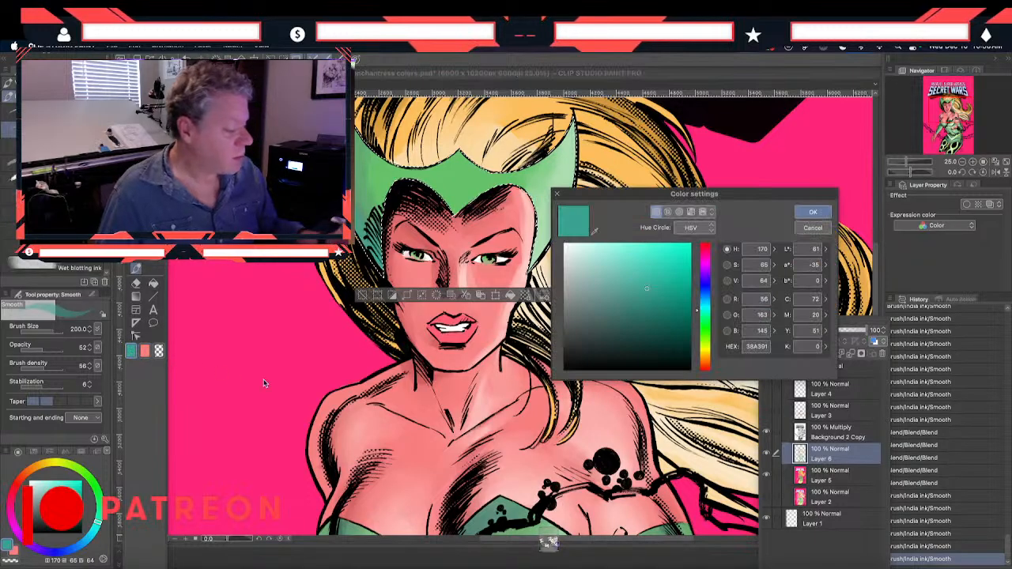
click(627, 316)
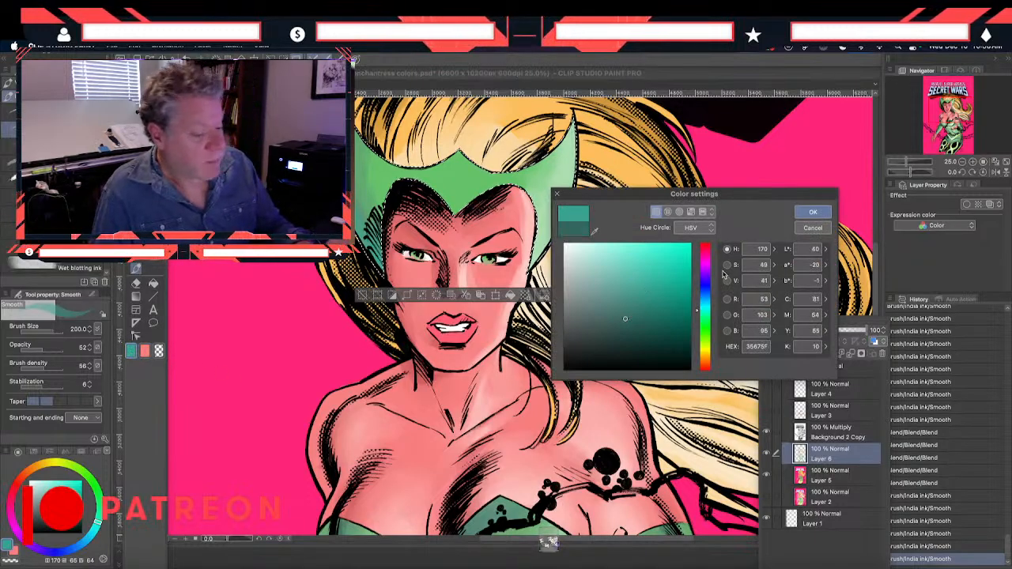
click(812, 212)
drag(376, 208, 374, 225)
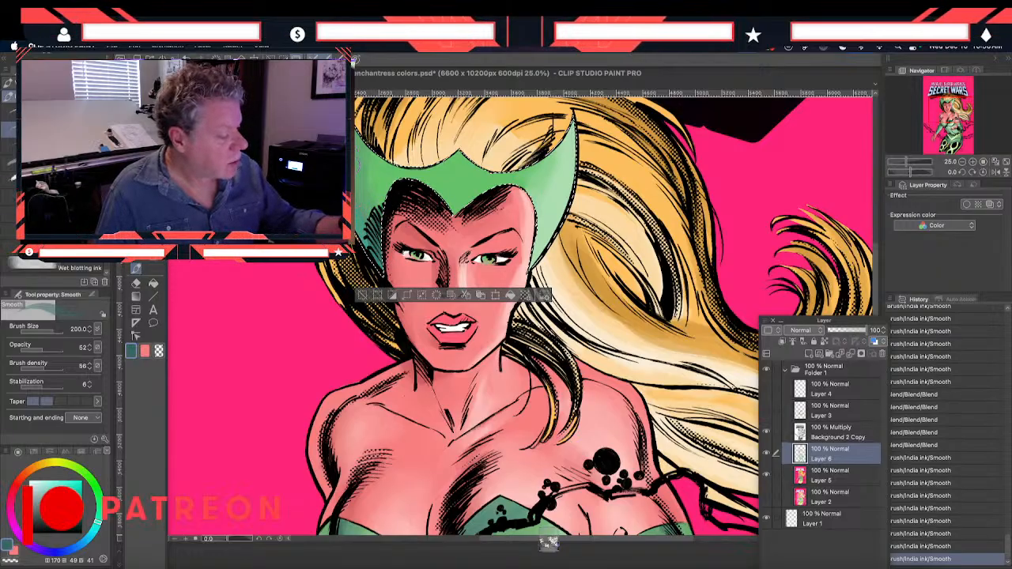
drag(358, 166, 370, 215)
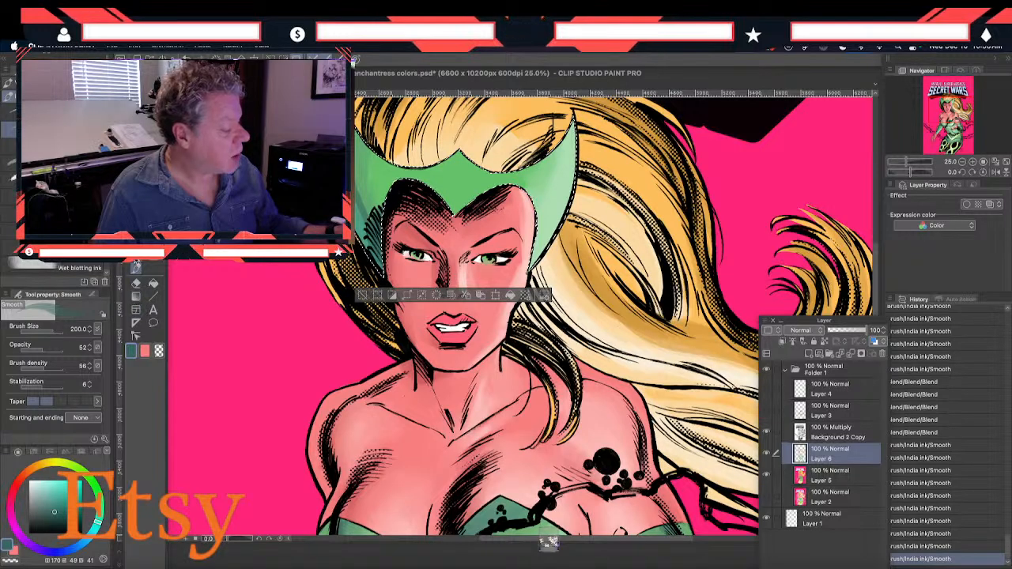
Soften the dark teal shadows on the headpiece's hatched side with the Blend tool at size 120
click(136, 264)
drag(370, 199, 376, 229)
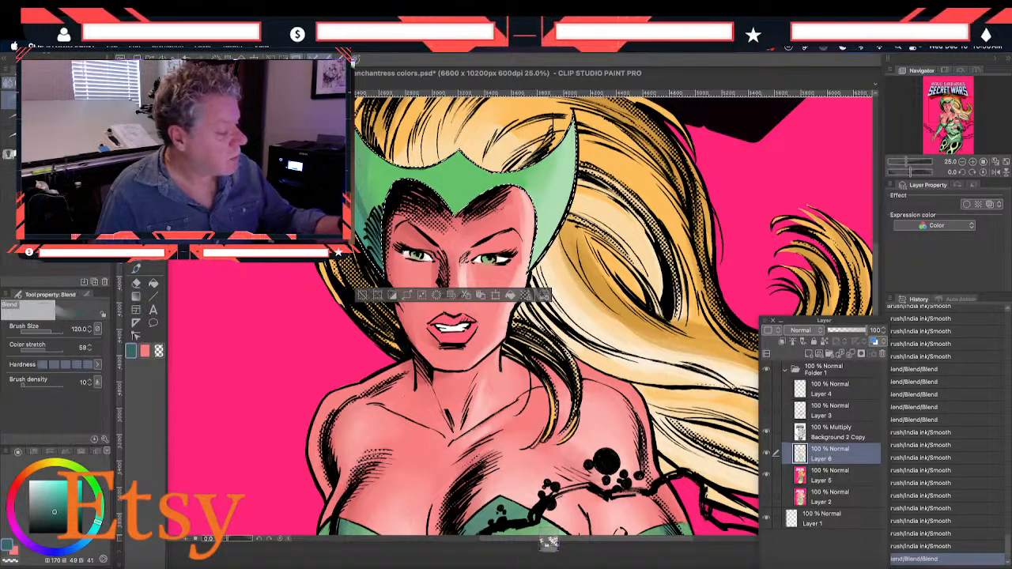
drag(367, 192, 378, 241)
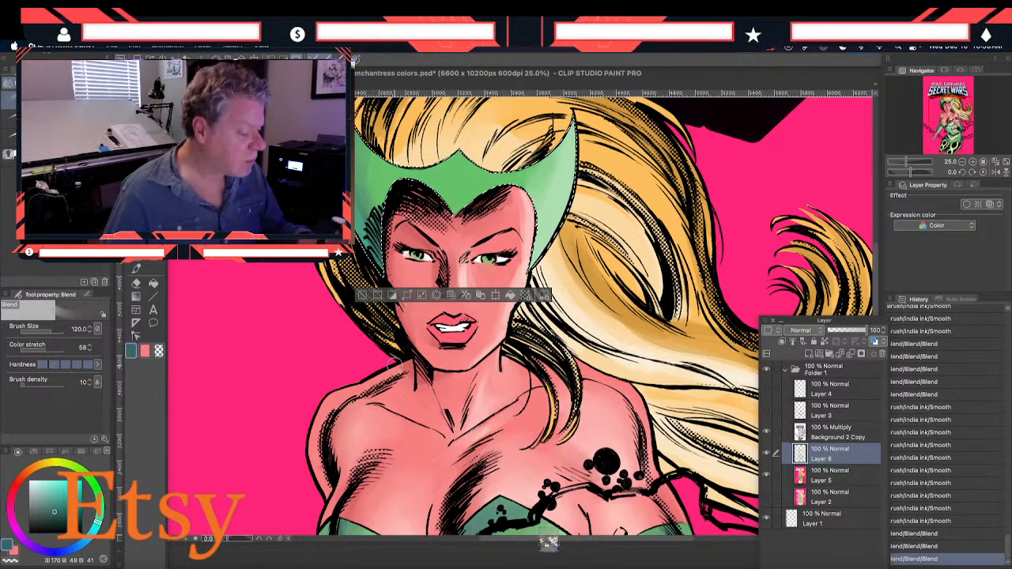
drag(434, 420, 429, 450)
Clear the headpiece selection and shade the irises of both eyes in dark teal with the Smooth brush
key(b)
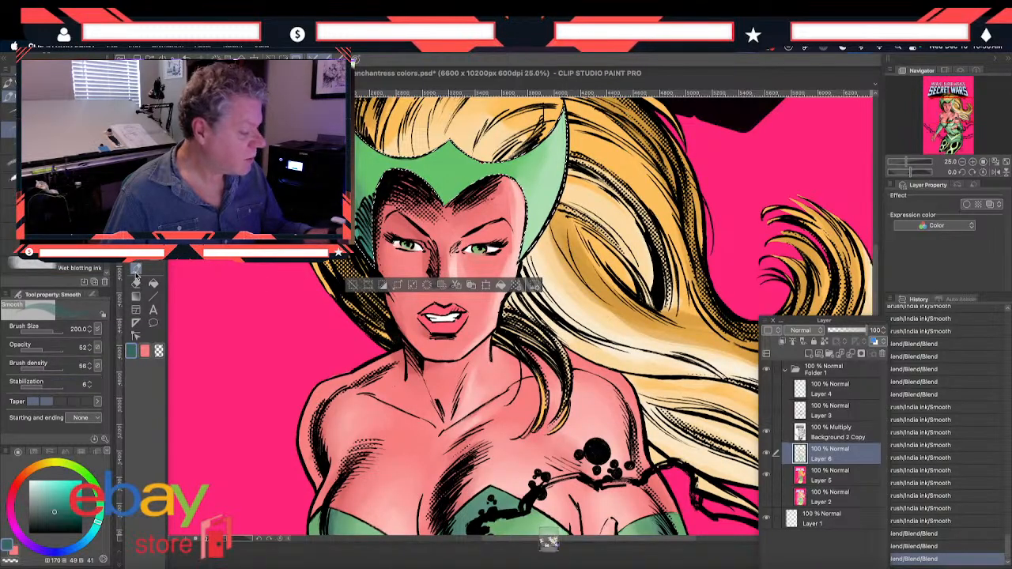
key(m)
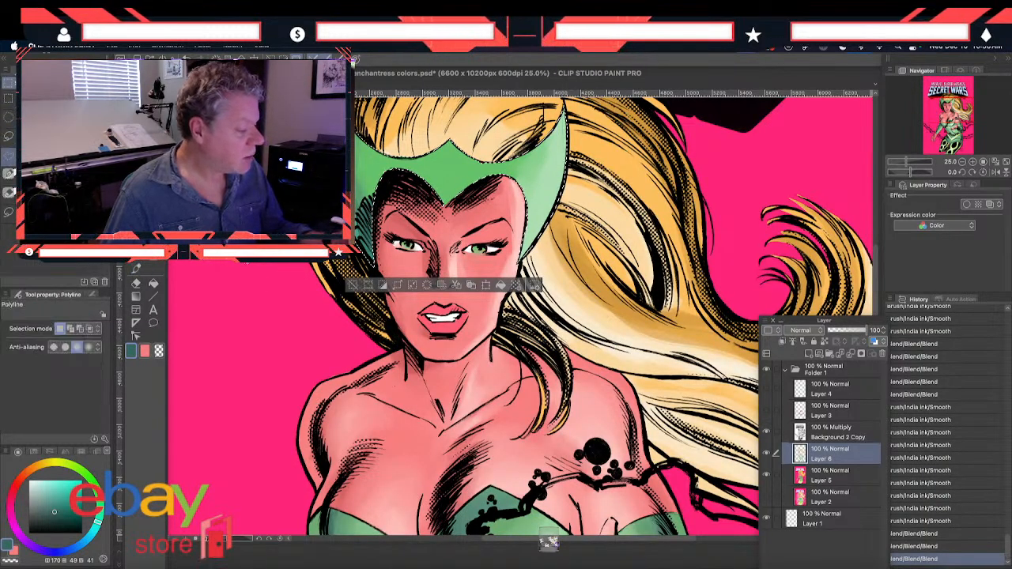
click(429, 396)
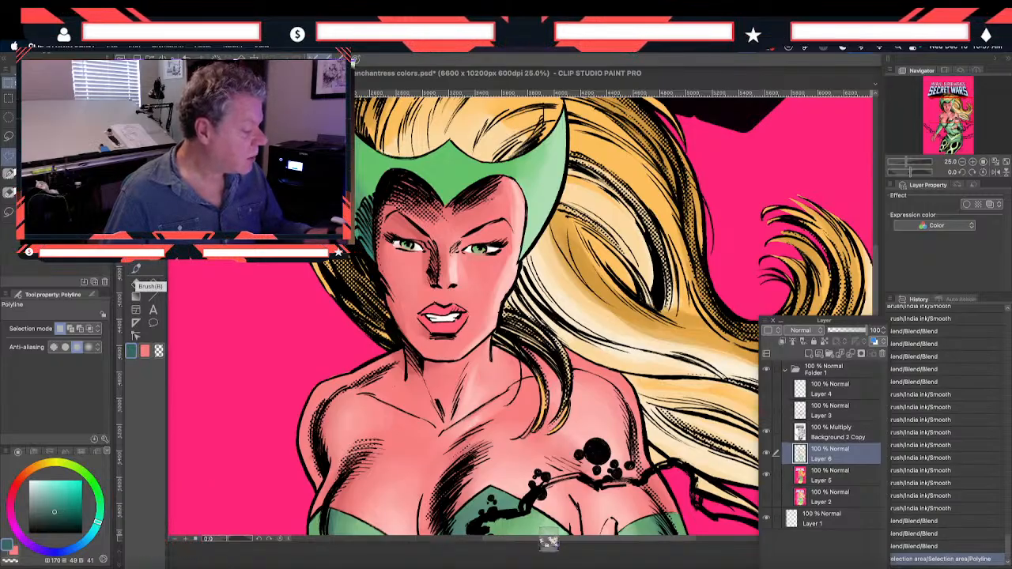
click(136, 272)
drag(409, 247, 410, 248)
drag(473, 252, 474, 252)
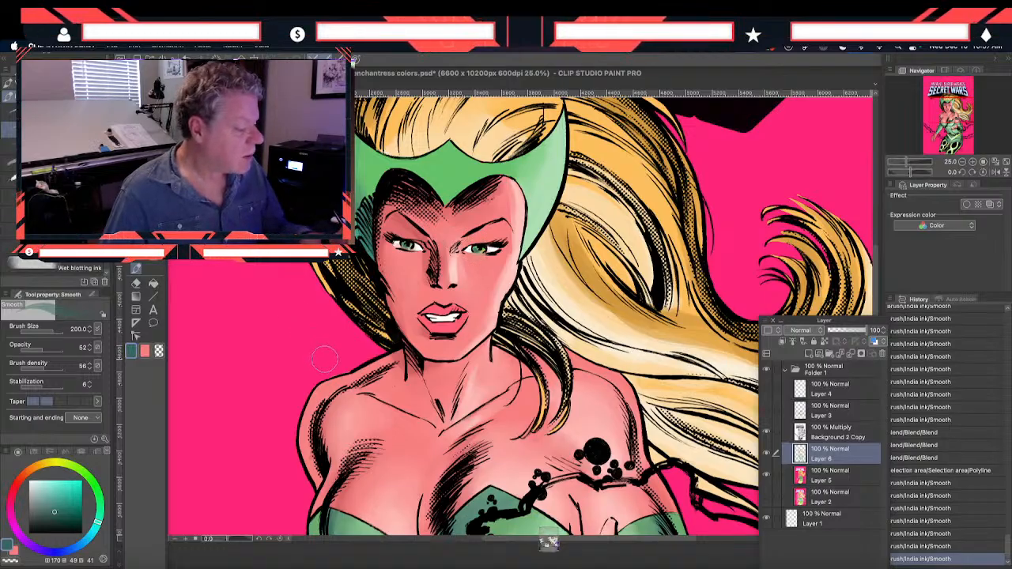
Add dark teal strokes along the headpiece's hatched edge beside the face with the Smooth brush at size 200
drag(367, 224, 370, 208)
drag(383, 244, 382, 195)
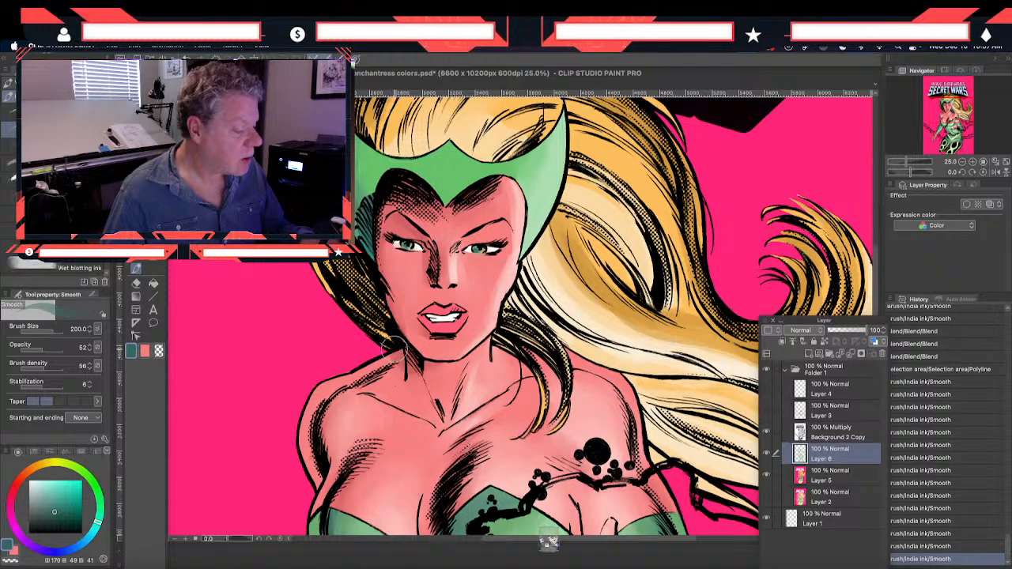
scroll(394, 344, up, 3)
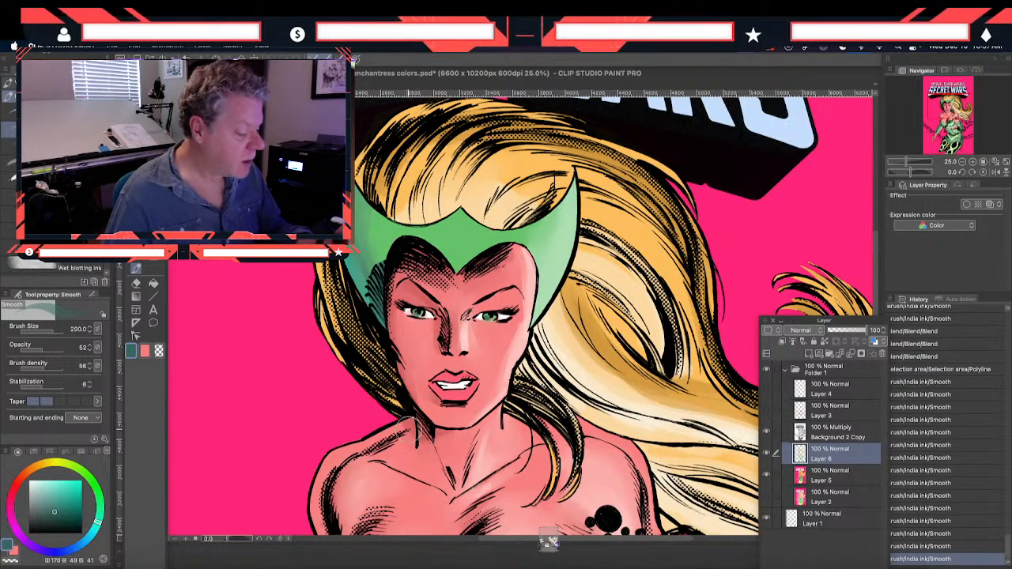
Sample the lip color and darken it to a red at H 352, S 65, V 85
drag(330, 328, 291, 269)
key(i)
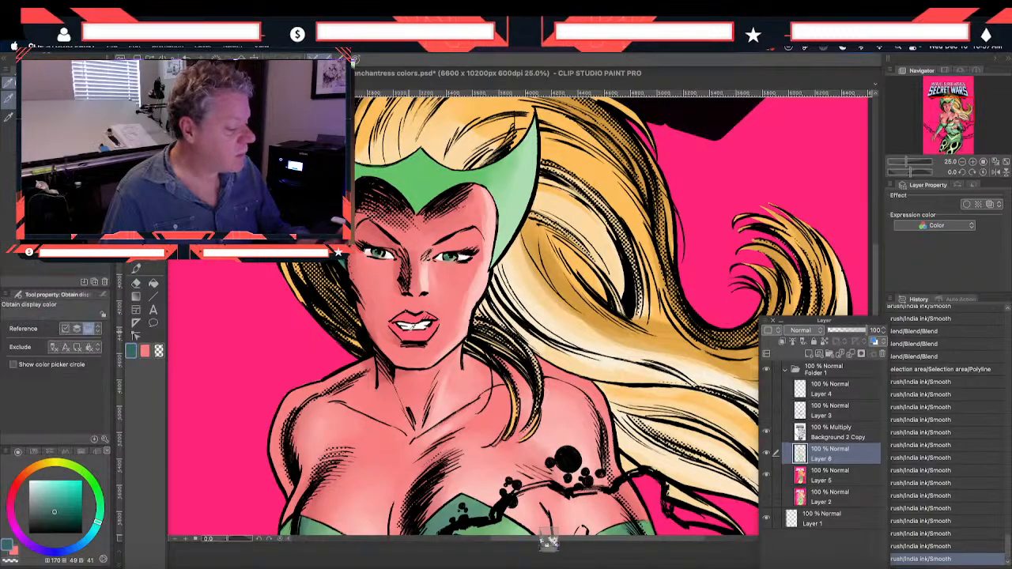
click(406, 318)
click(132, 352)
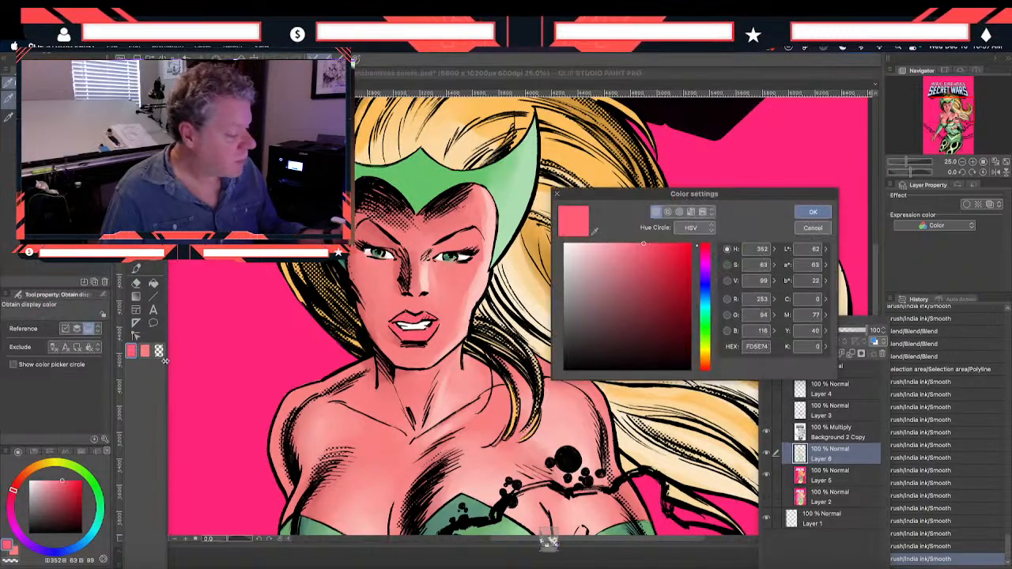
click(650, 261)
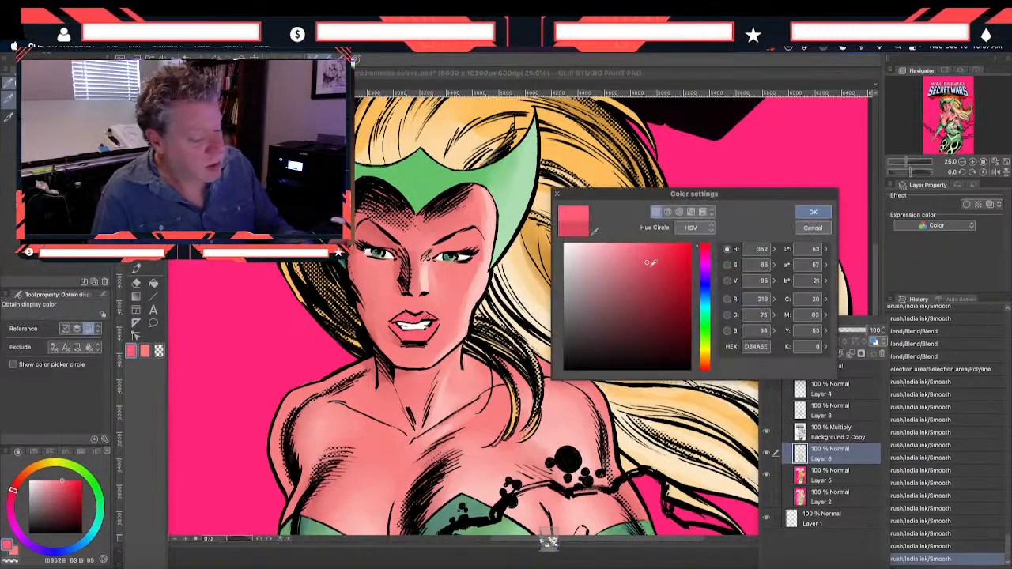
click(813, 212)
Paint darker red shadows on the upper and lower lips with the Smooth brush at size 200
click(137, 271)
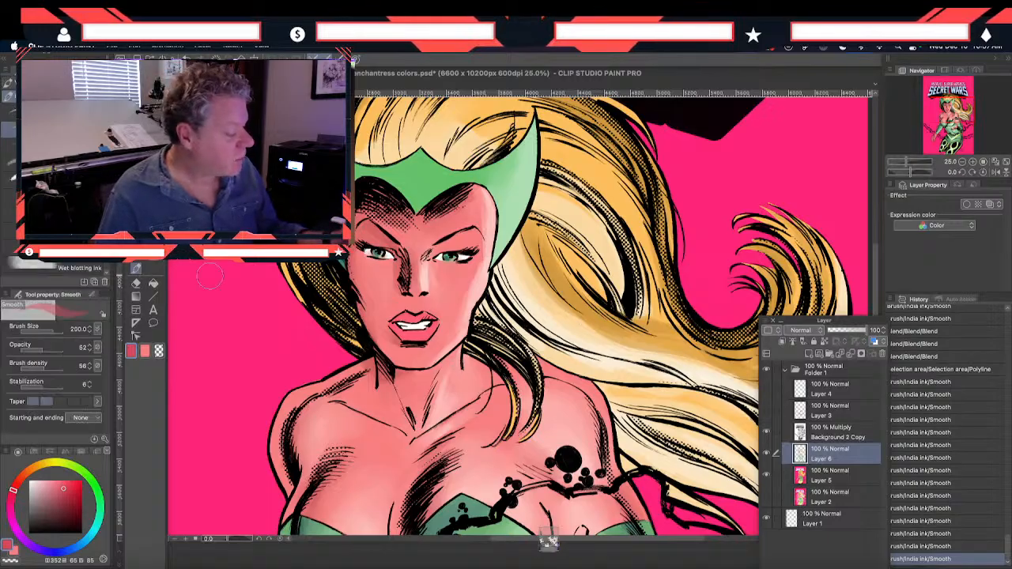
drag(409, 320, 400, 323)
drag(405, 320, 398, 322)
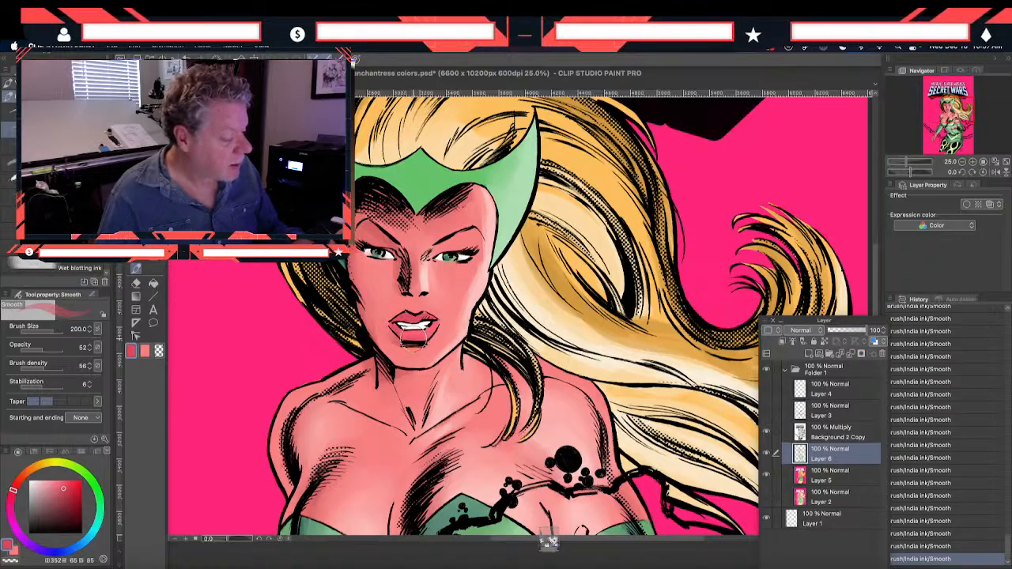
drag(400, 335, 398, 330)
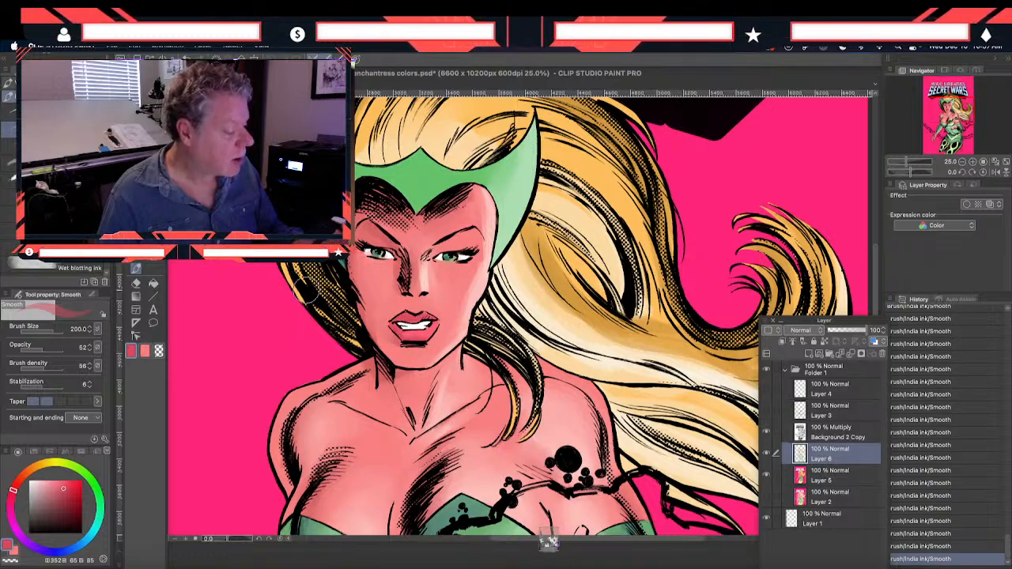
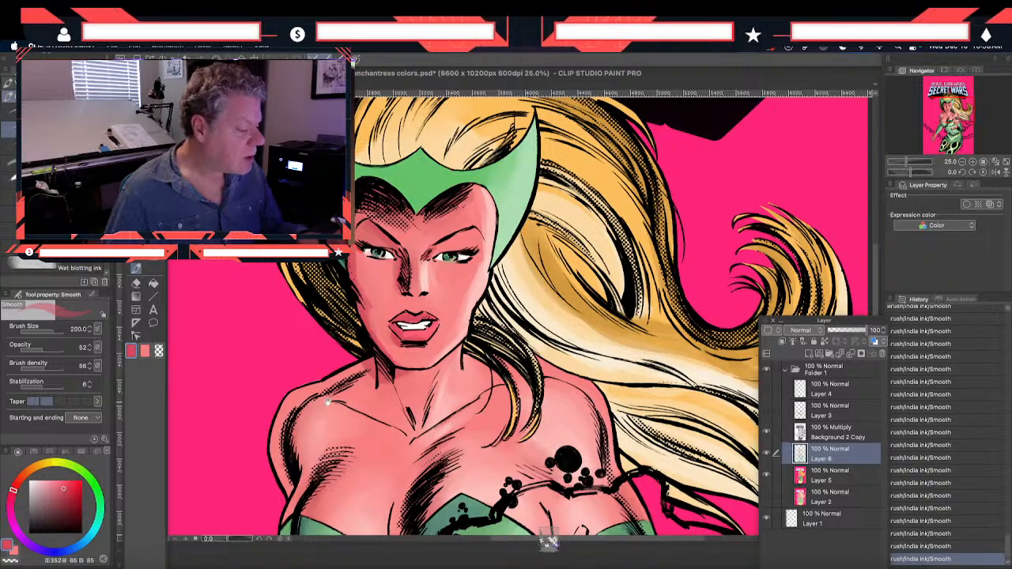
Blend the red shadows on the side of the face, jaw, neck and shoulder with the Blend tool at size 120
mouse_move(321, 422)
mouse_down()
mouse_move(324, 321)
mouse_move(343, 419)
mouse_up()
click(136, 283)
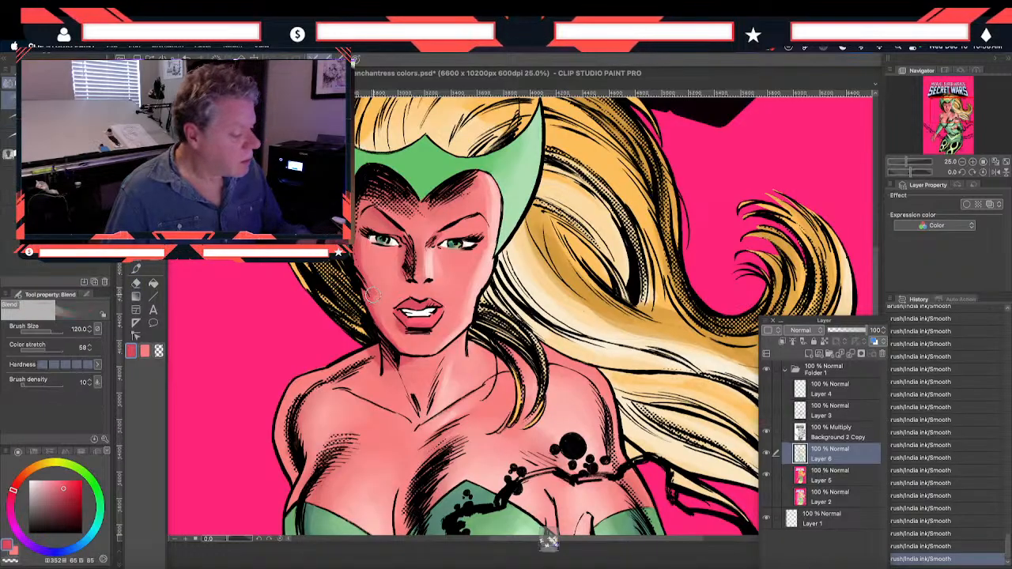
mouse_move(376, 303)
mouse_down()
mouse_move(402, 365)
mouse_move(412, 362)
mouse_move(393, 380)
mouse_move(349, 351)
mouse_move(336, 393)
mouse_up()
scroll(337, 345, up, 4)
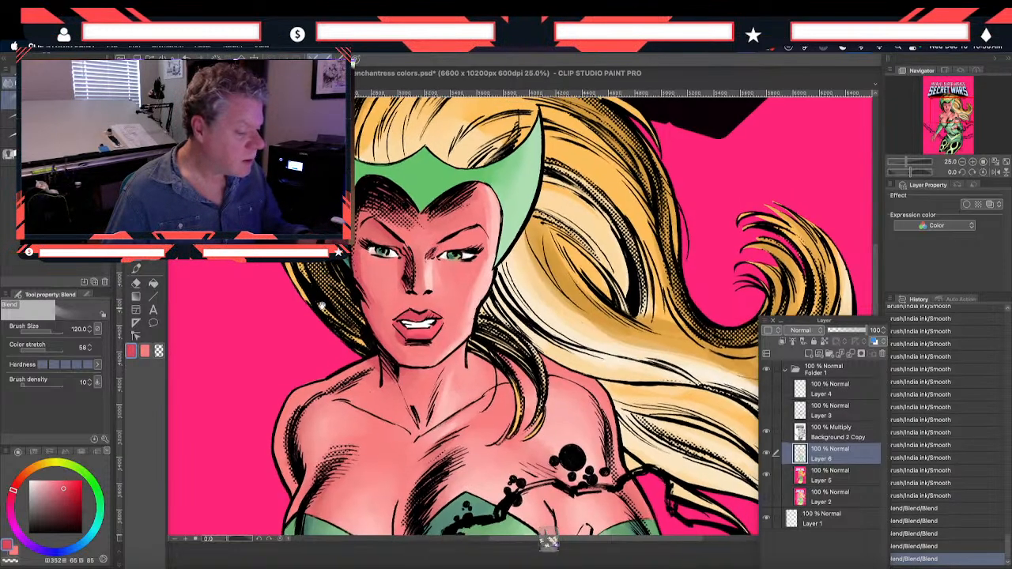
drag(386, 365, 369, 335)
drag(369, 335, 380, 366)
drag(389, 419, 392, 271)
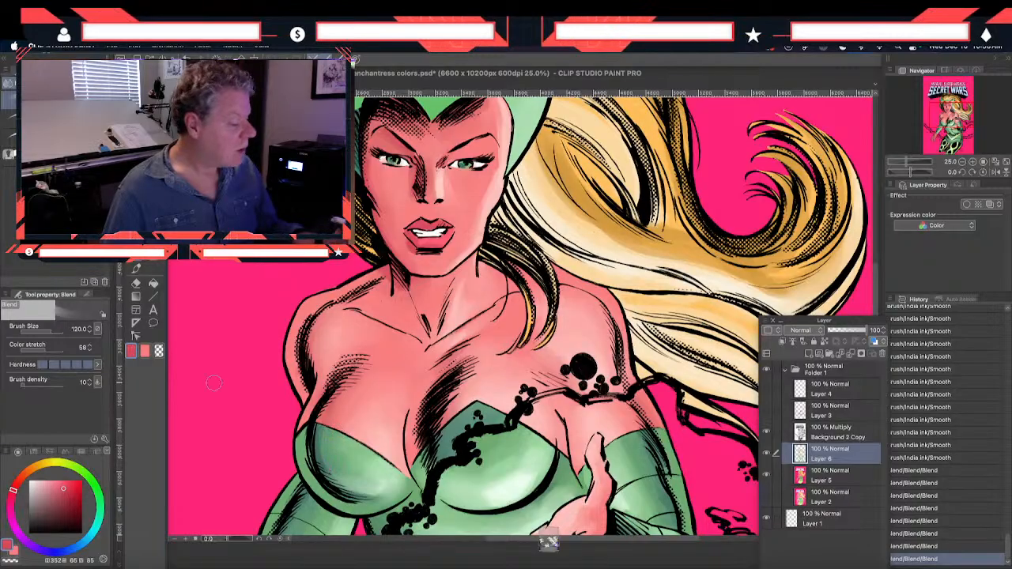
Paint red shadows along the arm, shoulder and collarbone beside the neck with the Smooth brush at size 200
click(134, 271)
mouse_move(344, 386)
mouse_down()
mouse_move(363, 363)
mouse_move(322, 417)
mouse_move(331, 396)
mouse_up()
mouse_move(317, 324)
mouse_down()
mouse_move(317, 366)
mouse_move(315, 326)
mouse_move(386, 282)
mouse_up()
drag(370, 298, 388, 280)
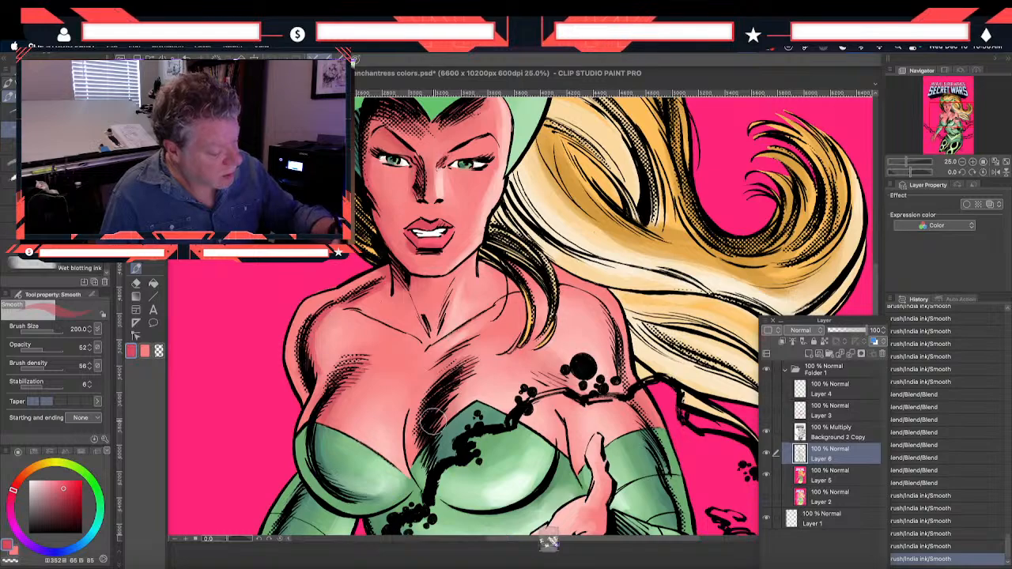
Deepen the red skin shadows across the chest, cleavage and neck with the Smooth brush at size 200
mouse_move(454, 387)
mouse_down()
mouse_move(465, 368)
mouse_move(454, 324)
mouse_up()
drag(435, 361, 490, 324)
drag(446, 274, 443, 338)
mouse_move(449, 298)
mouse_down()
mouse_move(444, 322)
mouse_move(422, 304)
mouse_up()
drag(419, 412, 376, 463)
drag(355, 325, 377, 328)
mouse_move(377, 328)
mouse_down()
mouse_move(345, 300)
mouse_move(366, 319)
mouse_up()
drag(366, 319, 353, 305)
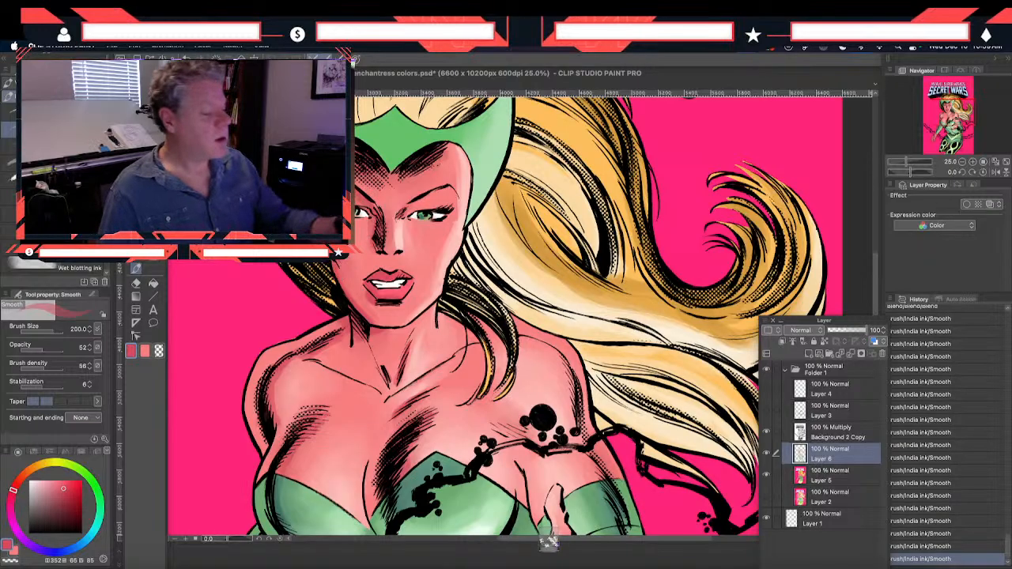
Soften the new chest, shoulder and neck shadows with the Blend tool at size 120
drag(558, 445, 515, 351)
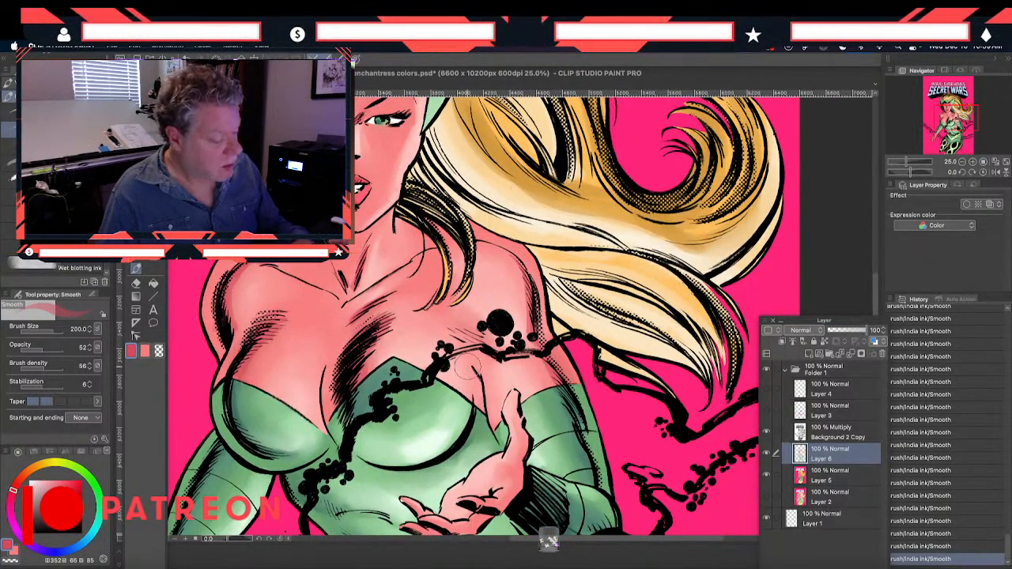
drag(195, 253, 215, 308)
key(j)
mouse_move(348, 352)
mouse_down()
mouse_move(360, 343)
mouse_move(370, 357)
mouse_up()
mouse_move(369, 304)
mouse_down()
mouse_move(359, 251)
mouse_move(381, 272)
mouse_up()
mouse_move(302, 388)
mouse_down()
mouse_move(293, 412)
mouse_move(306, 394)
mouse_up()
drag(313, 455, 316, 459)
drag(280, 255, 278, 322)
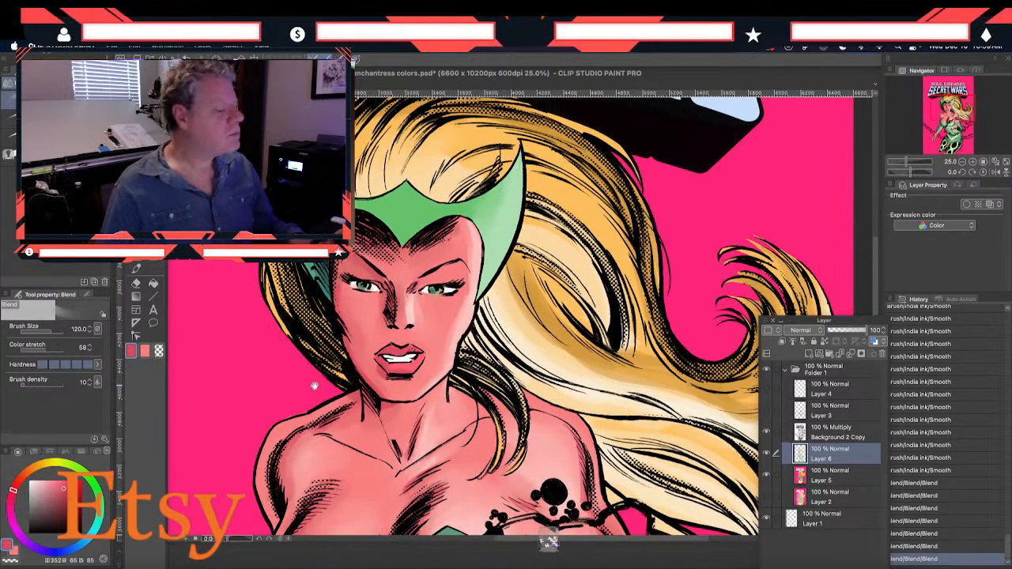
Save the colored artwork to enchantress colors.psd
drag(336, 454, 330, 427)
drag(353, 473, 318, 383)
drag(301, 458, 330, 386)
scroll(332, 387, down, 2)
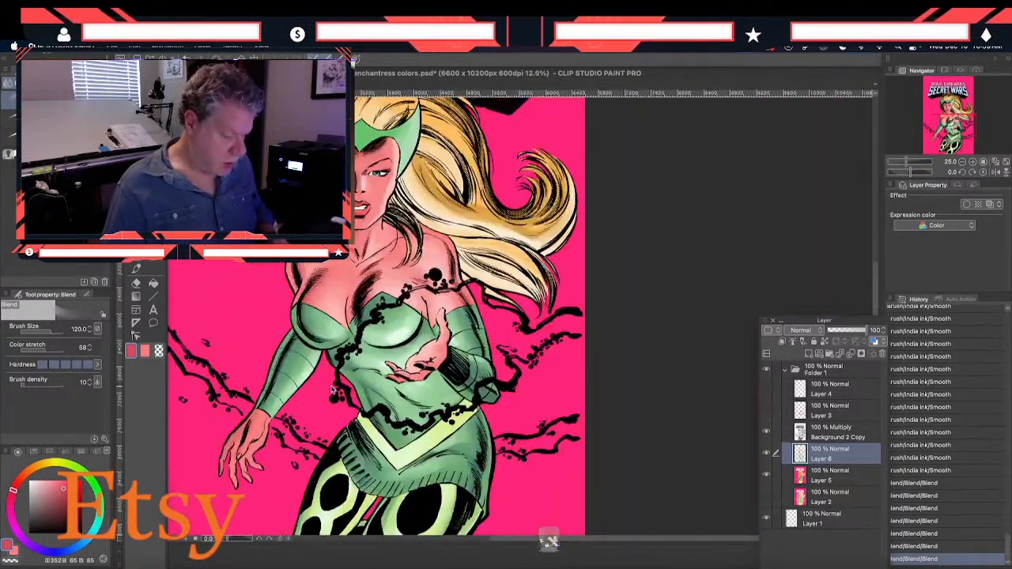
drag(256, 487, 263, 447)
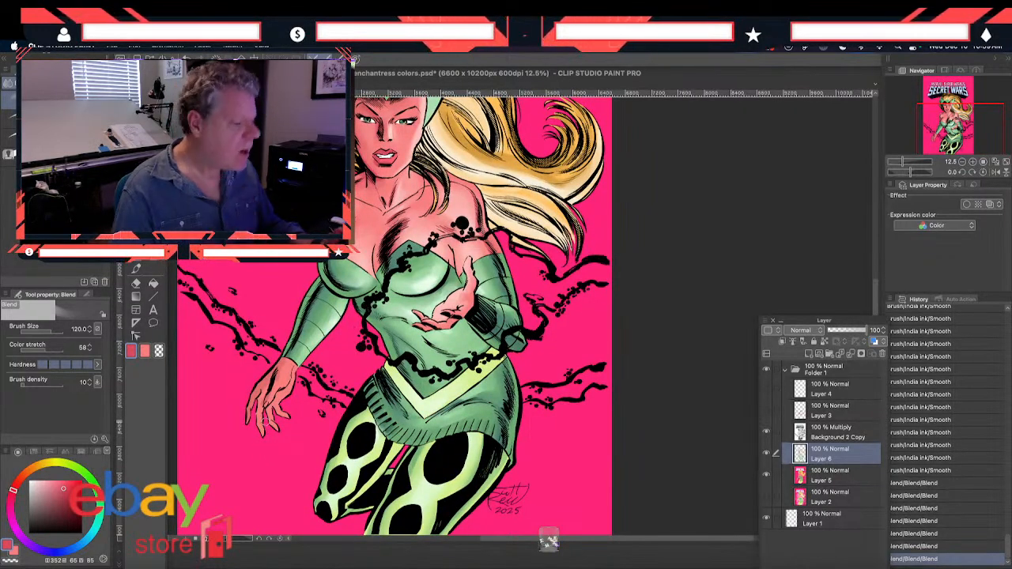
drag(254, 399, 263, 423)
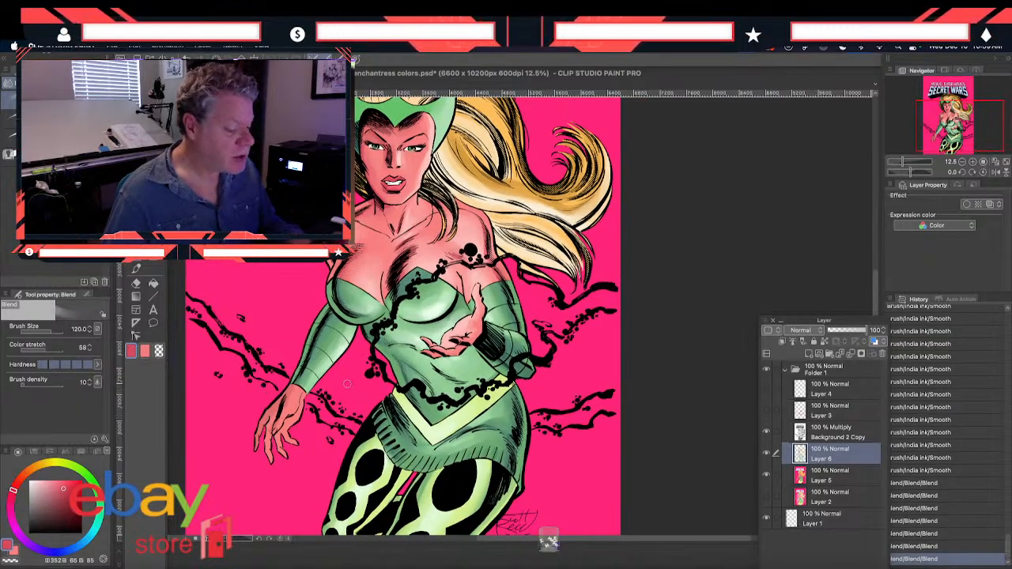
mouse_move(318, 393)
mouse_down()
mouse_move(322, 490)
mouse_move(321, 440)
mouse_move(323, 464)
mouse_up()
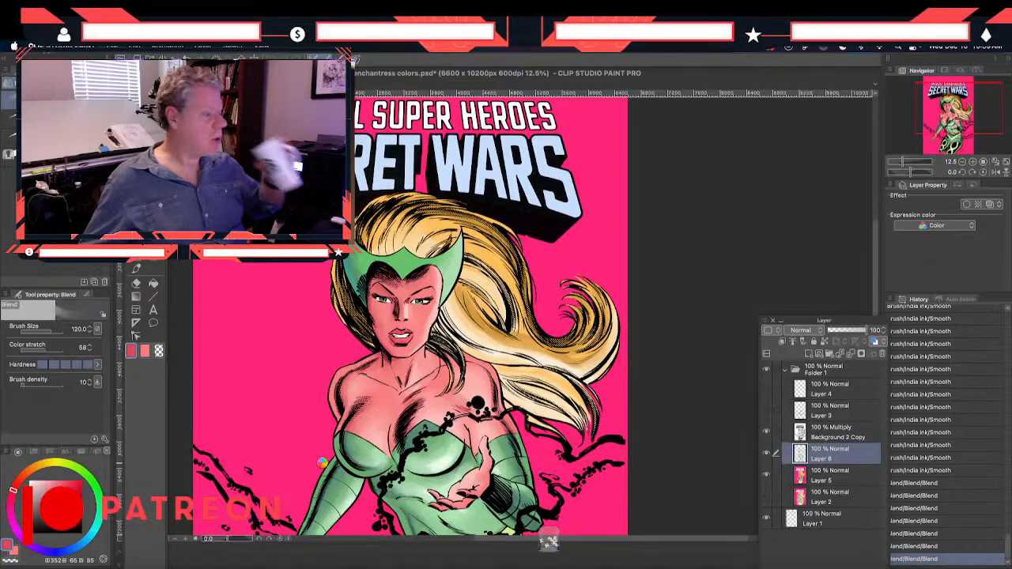
key(super+s)
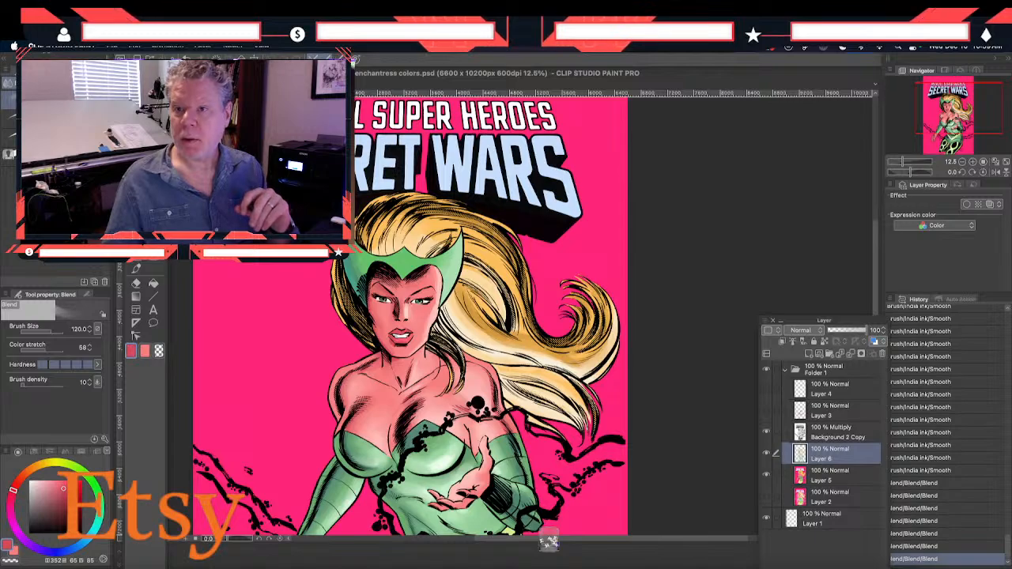
Switch to Adobe Photoshop 2024 and open enchantress colors.psd from the ENCHANTRESS SECRET WARS folder
key(super+Tab)
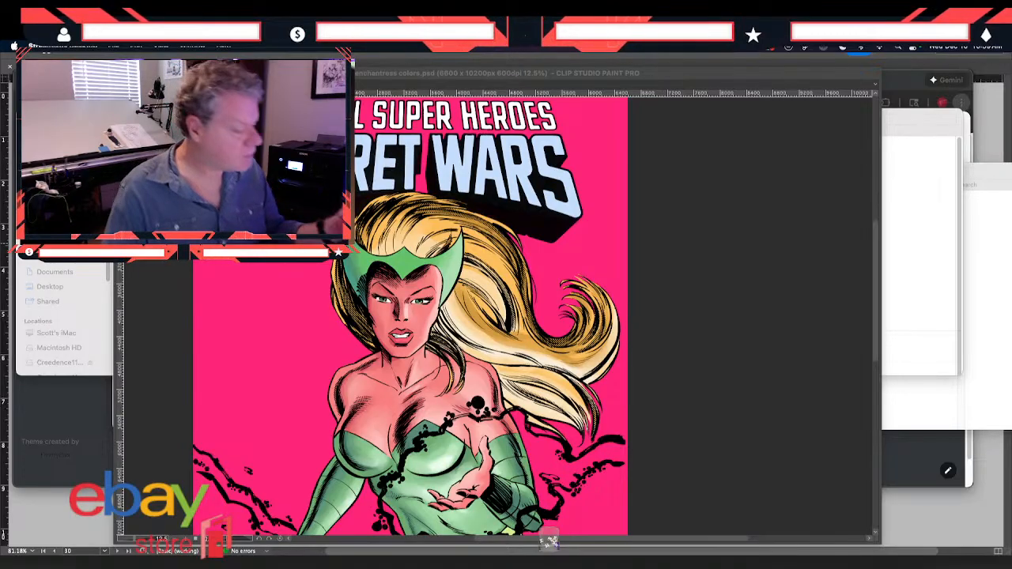
click(307, 495)
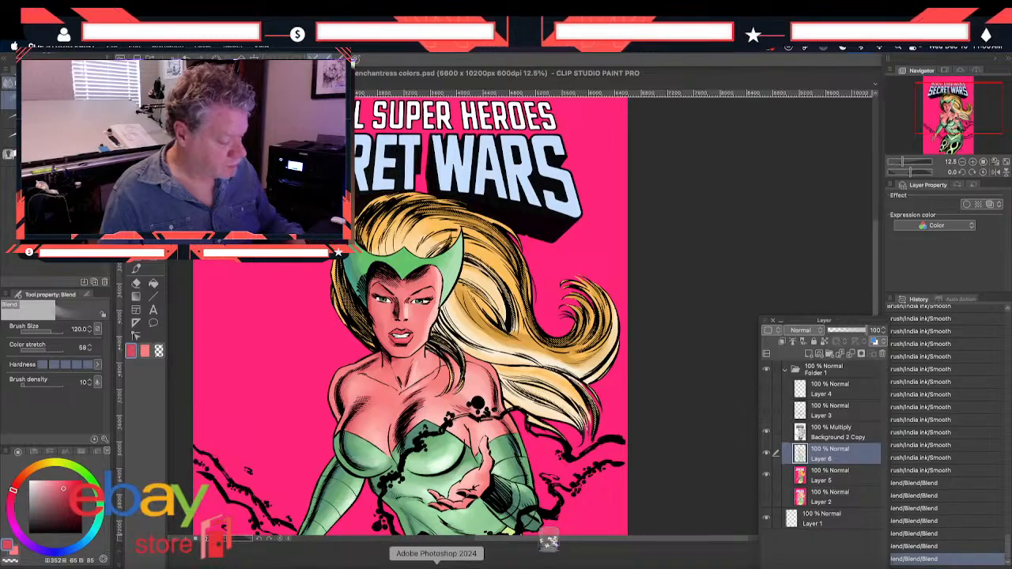
click(437, 563)
click(100, 48)
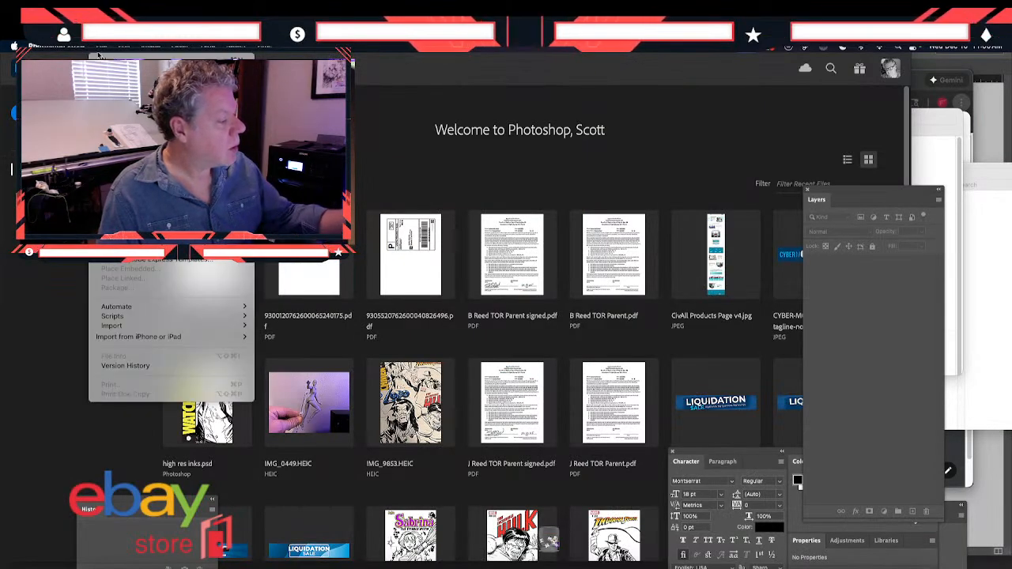
mouse_move(126, 98)
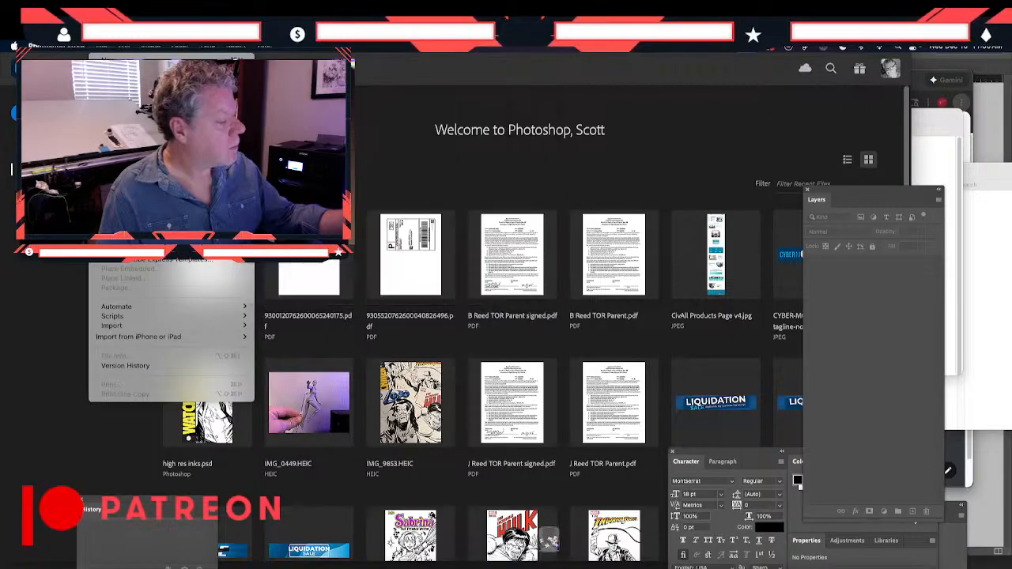
click(114, 69)
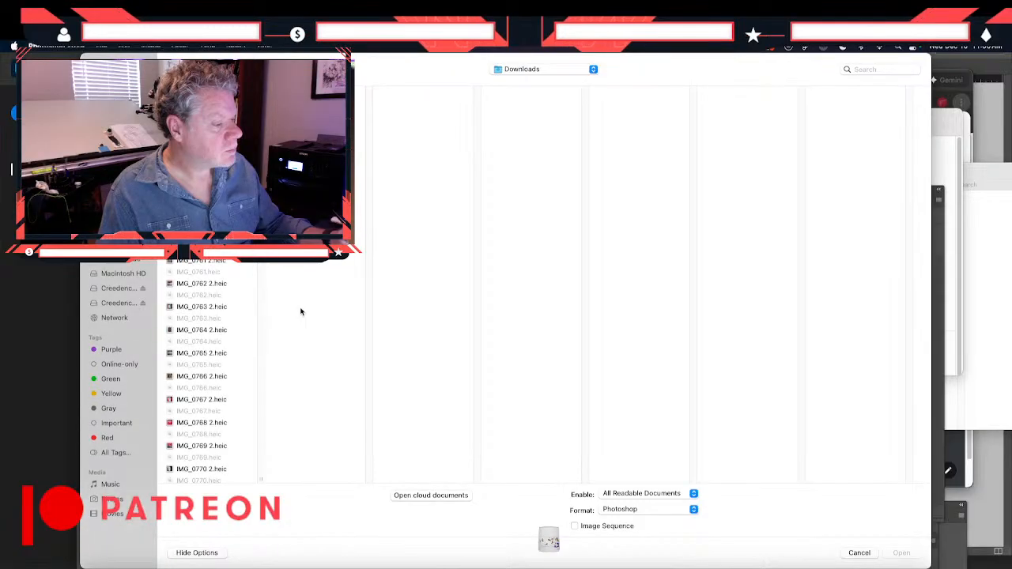
click(525, 69)
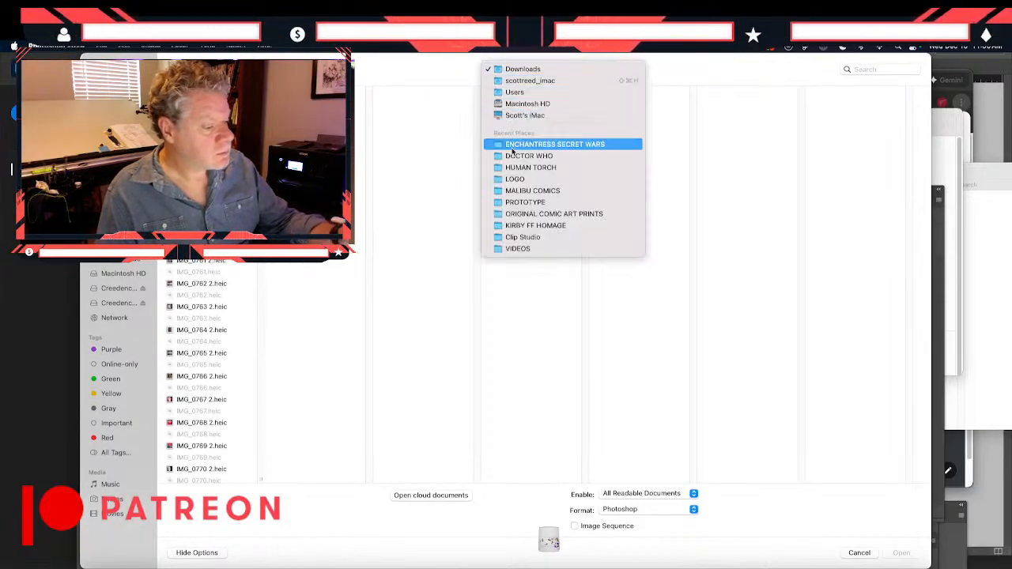
click(543, 143)
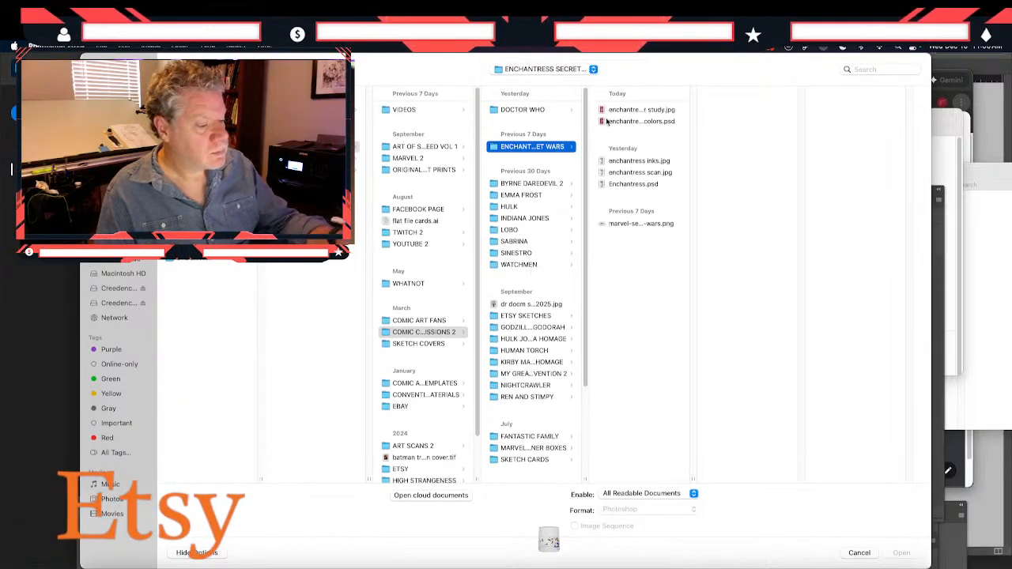
click(605, 123)
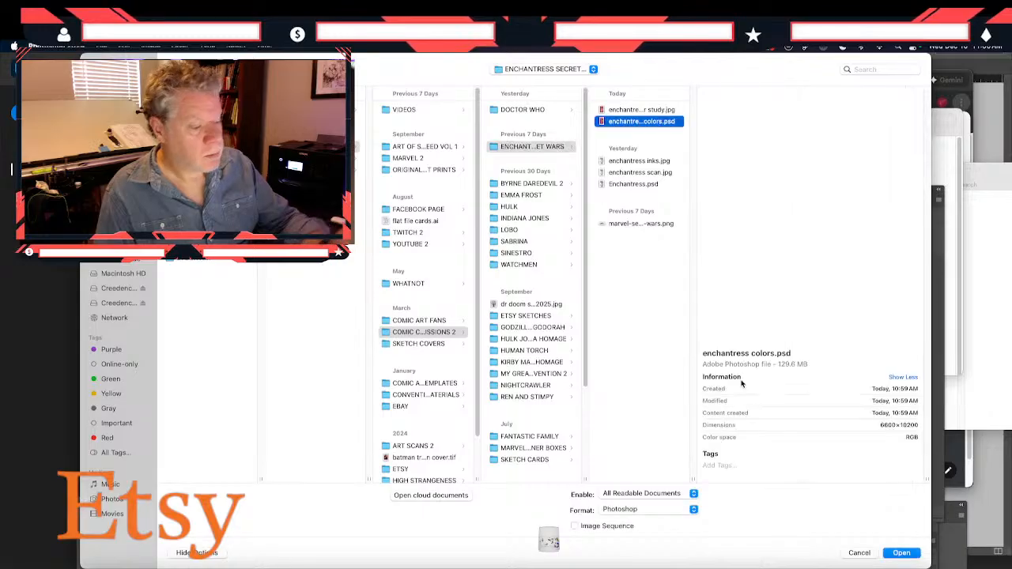
click(892, 555)
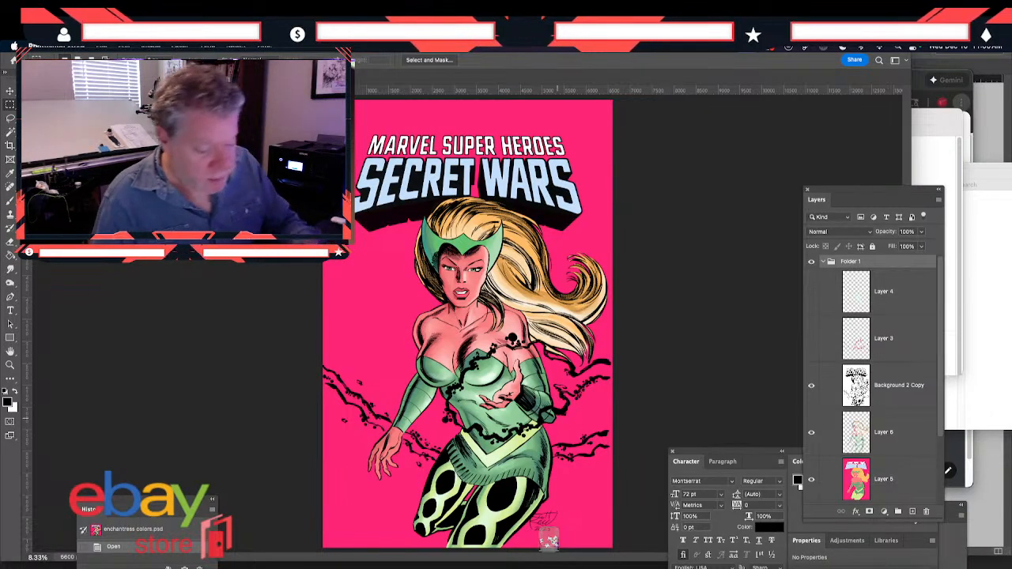
Lasso the black energy tendrils beside the lowered forearm on the Background 2 Copy layer
click(856, 406)
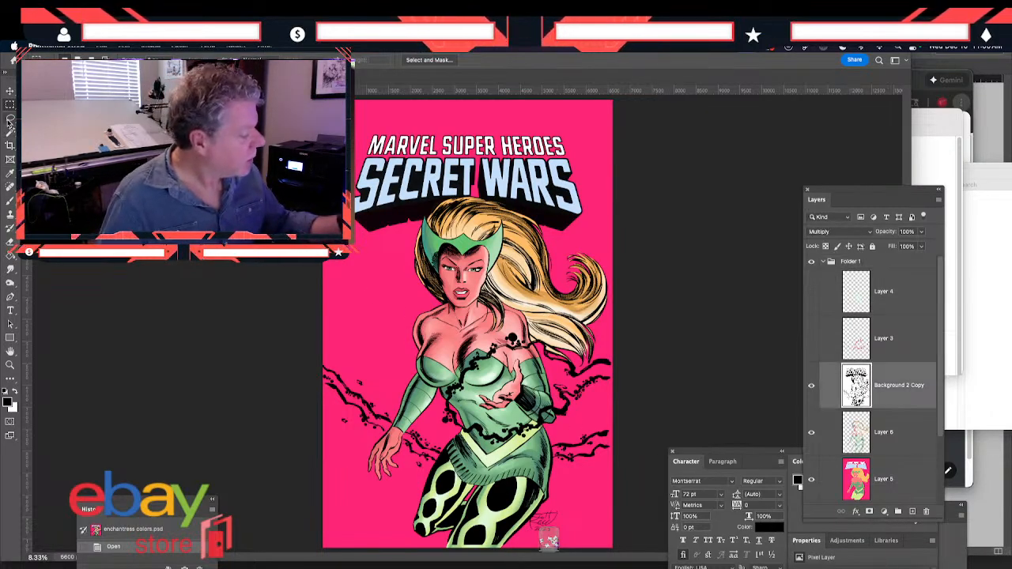
click(10, 119)
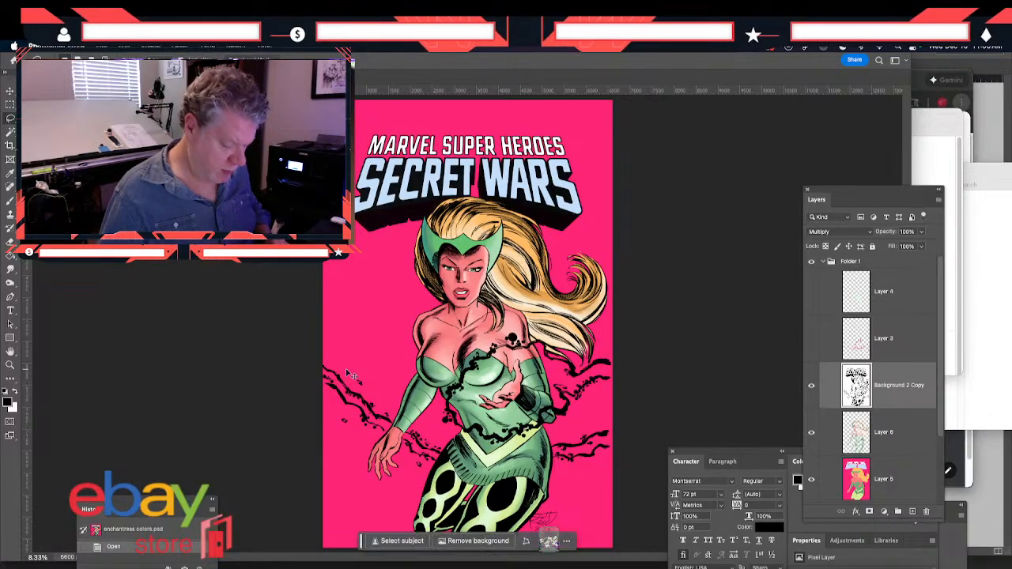
key(super+plus)
drag(309, 351, 269, 197)
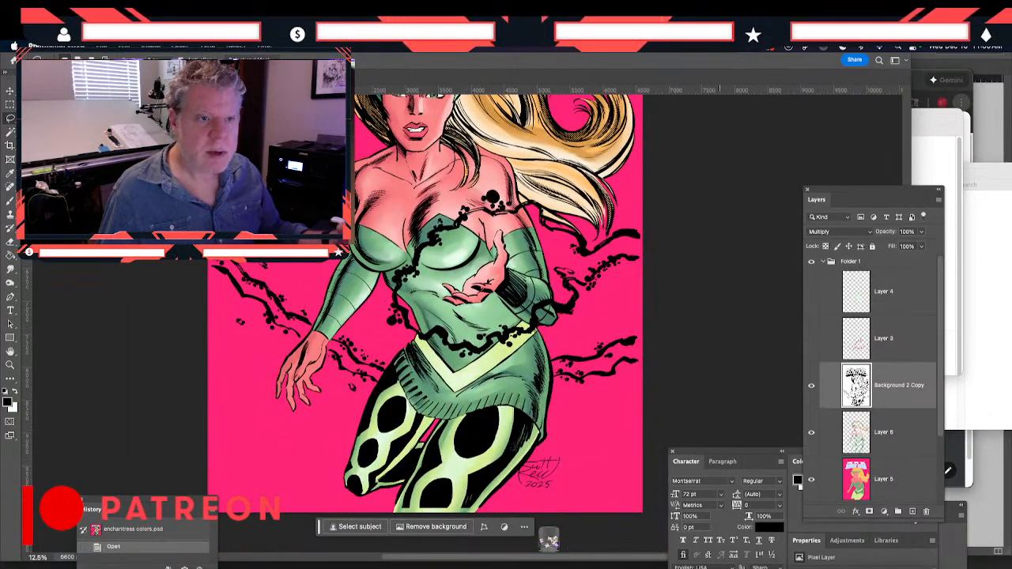
key(super+Tab)
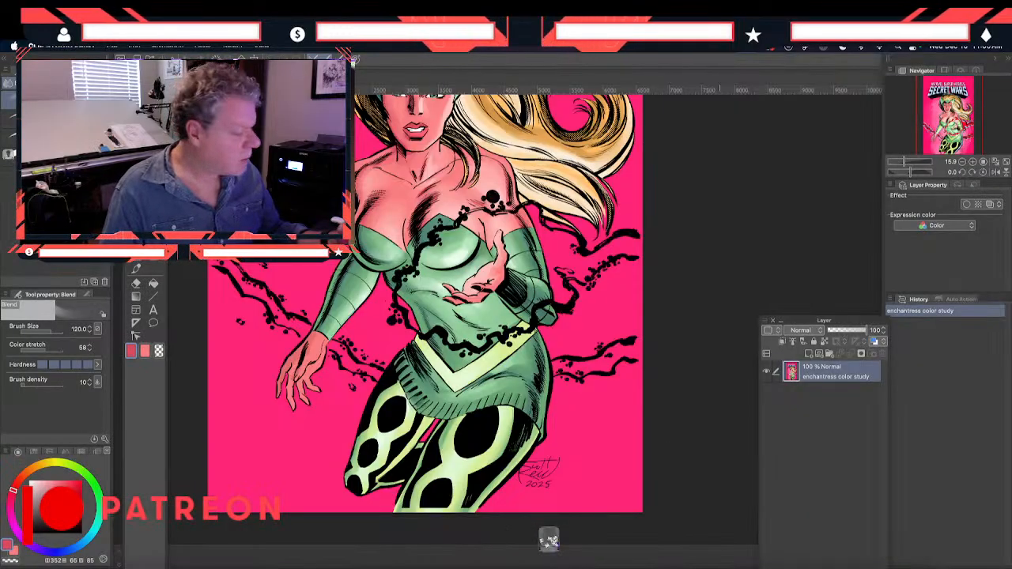
key(super+Tab)
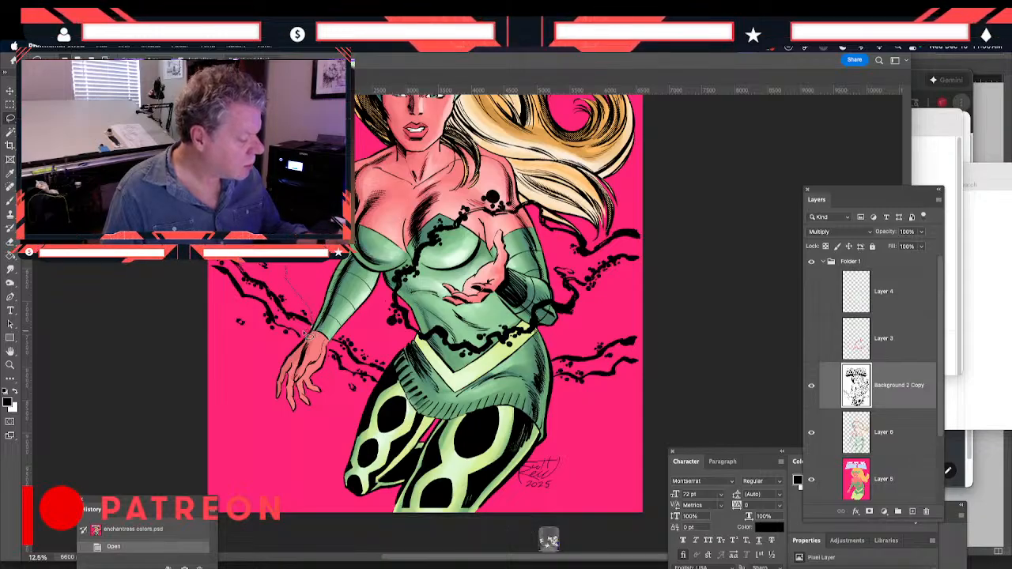
drag(273, 264, 212, 264)
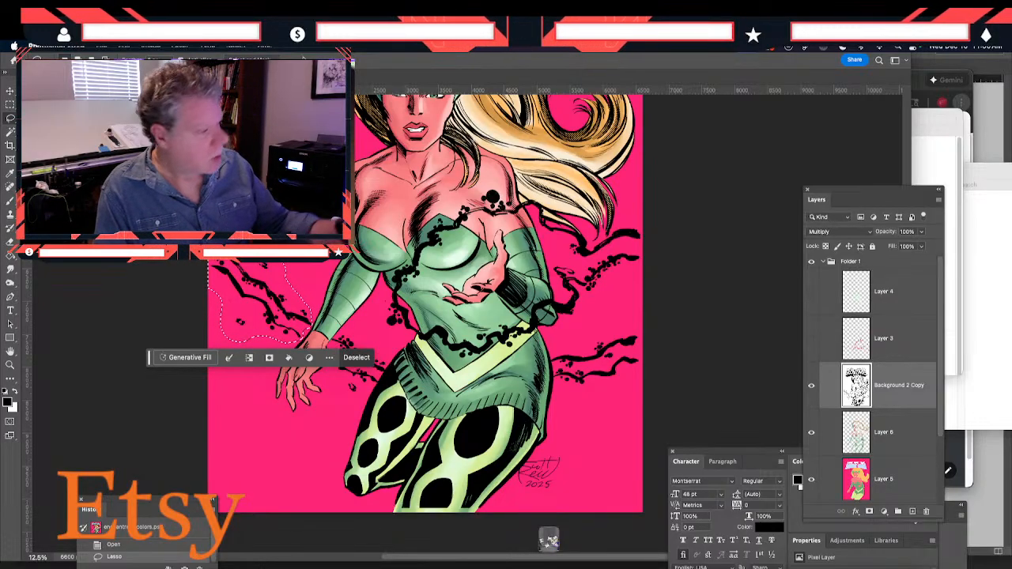
Bring the document's channel list into view and move the floating character and color settings clear of it
click(366, 46)
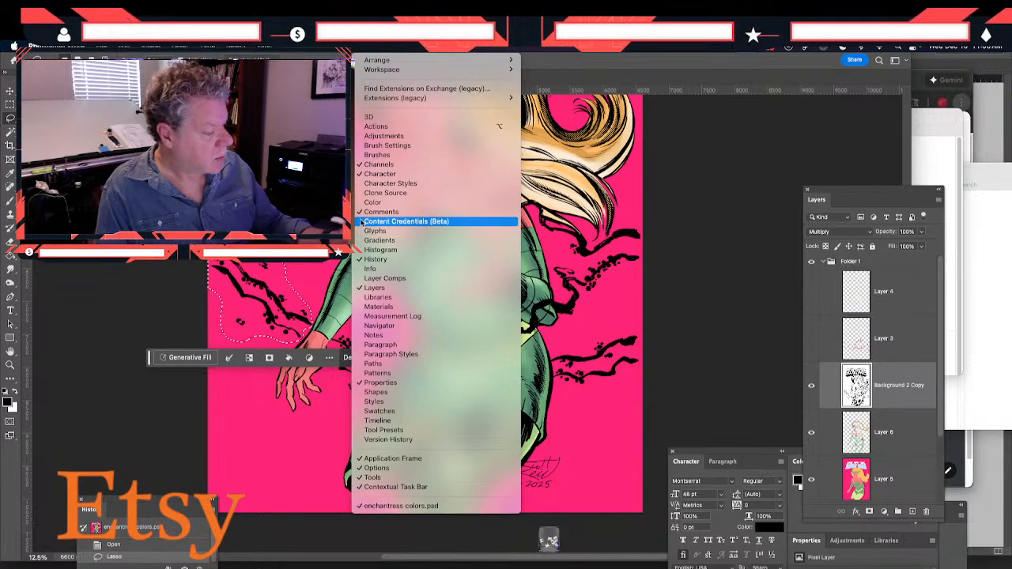
click(371, 164)
click(365, 46)
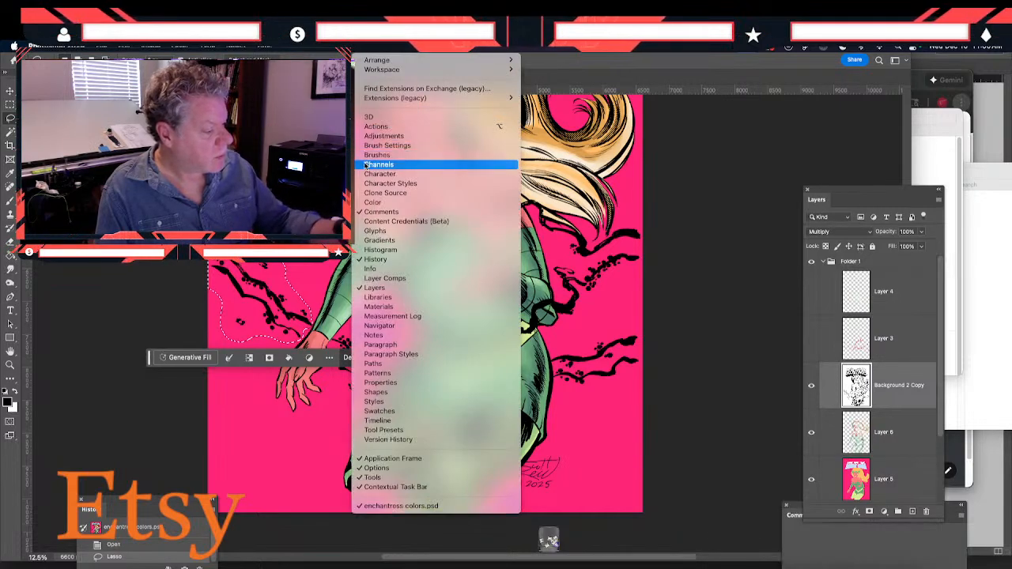
click(373, 173)
drag(693, 455, 672, 103)
drag(913, 455, 872, 518)
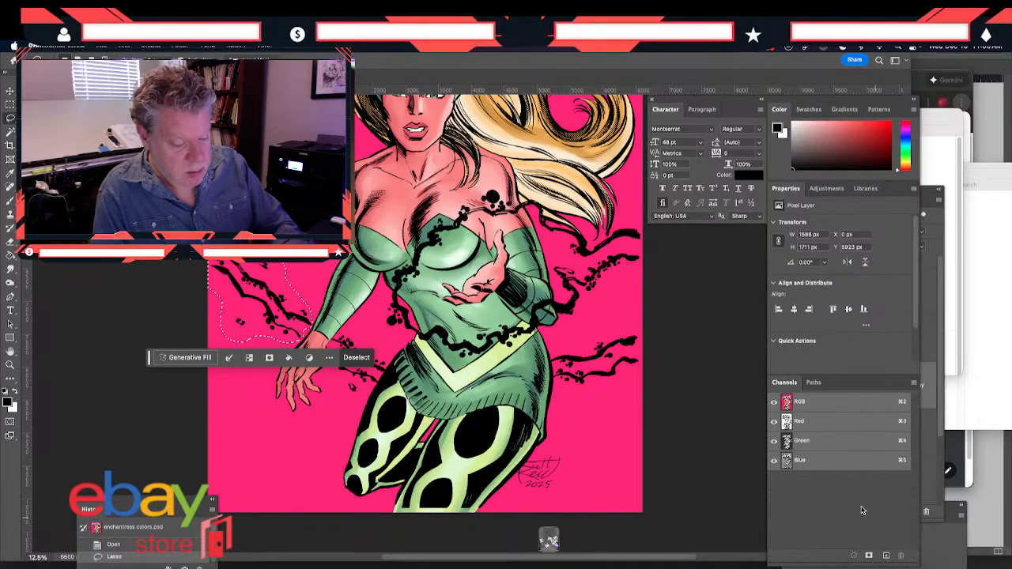
Create a new alpha channel, paste the selected tendril line art into it and show the RGB composite with it
click(886, 556)
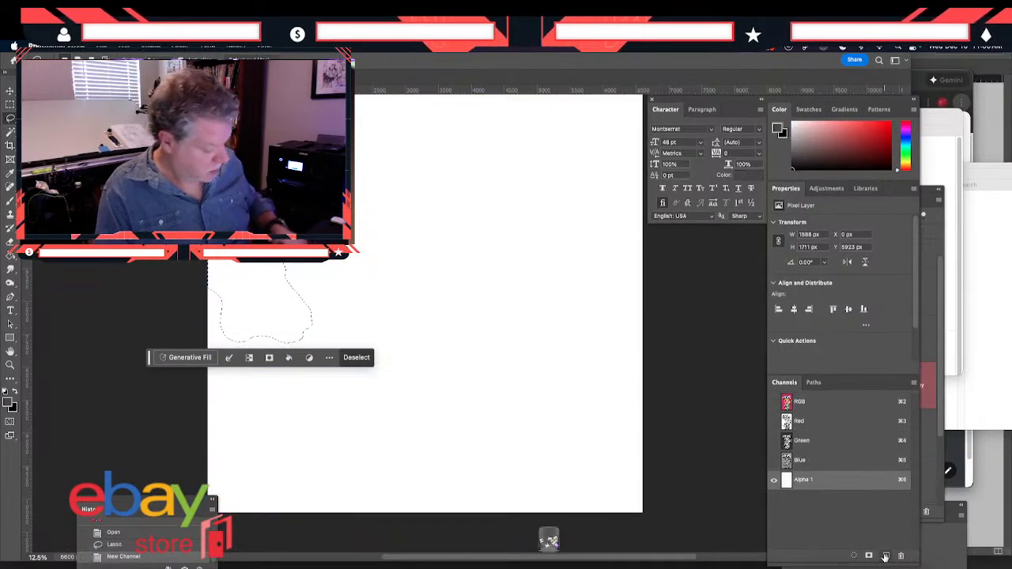
key(super+v)
click(774, 402)
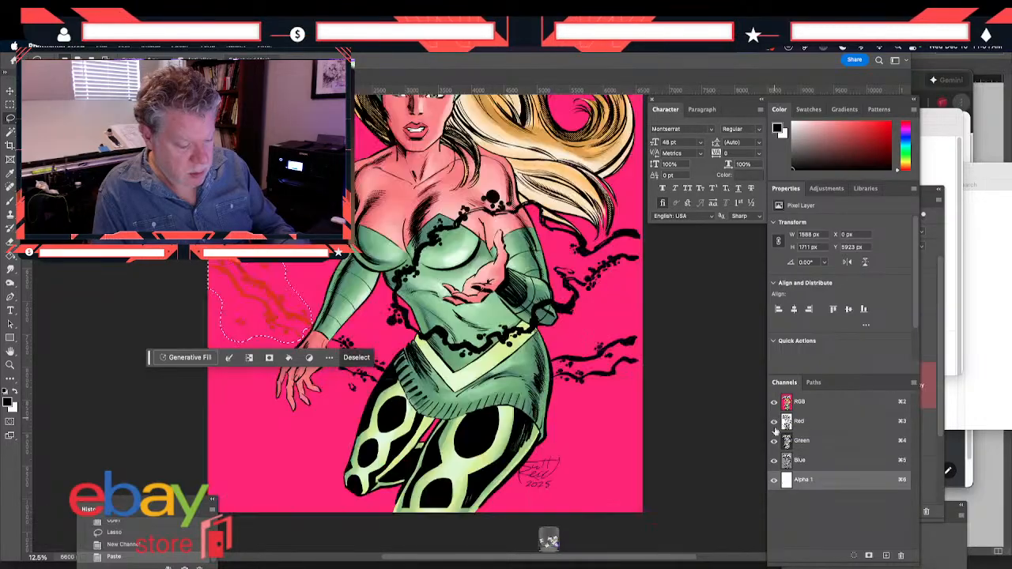
Change the Alpha 1 channel to a spot color channel and set its color to light blue
double_click(787, 480)
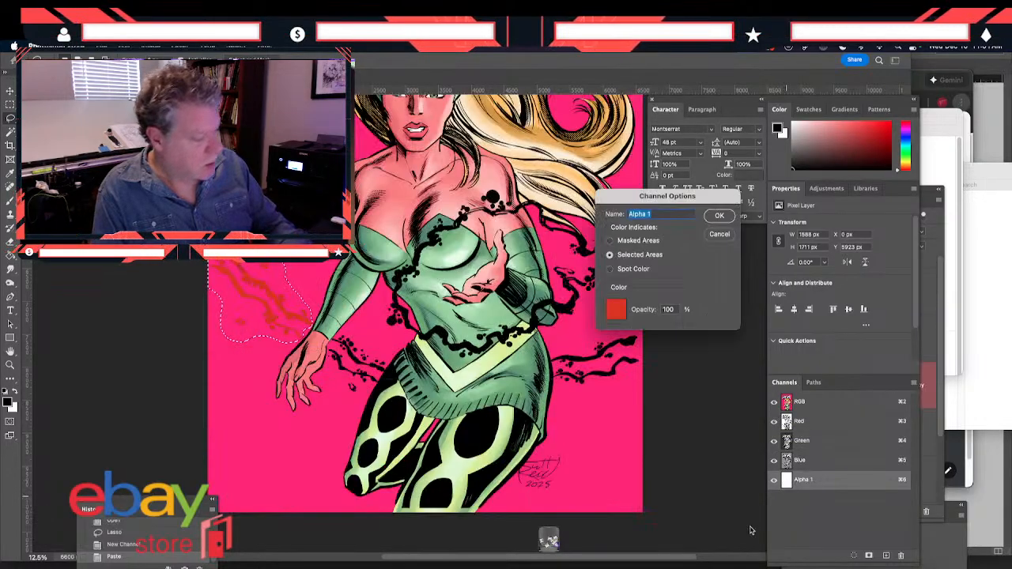
click(616, 309)
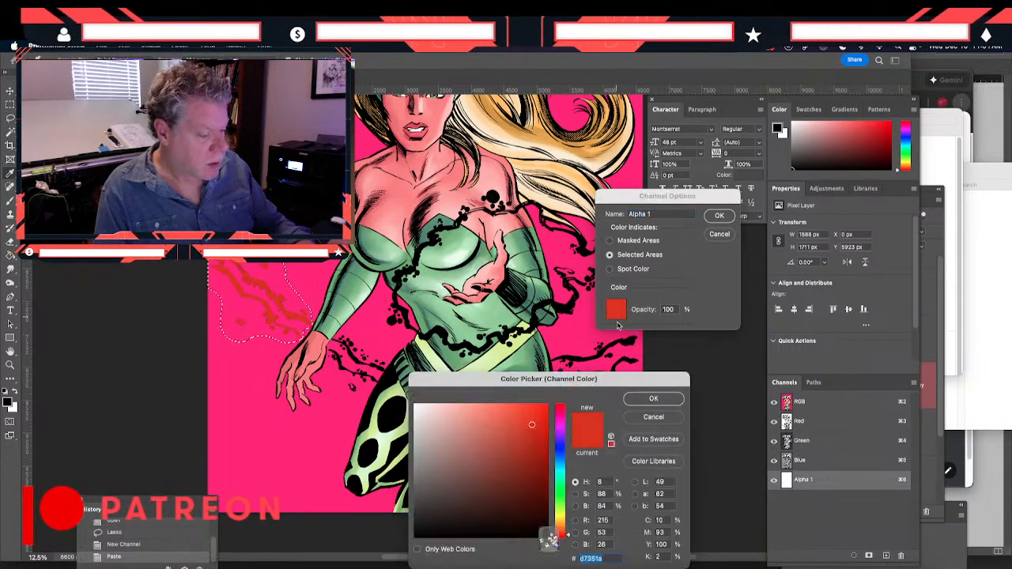
click(558, 462)
click(473, 407)
drag(473, 407, 484, 404)
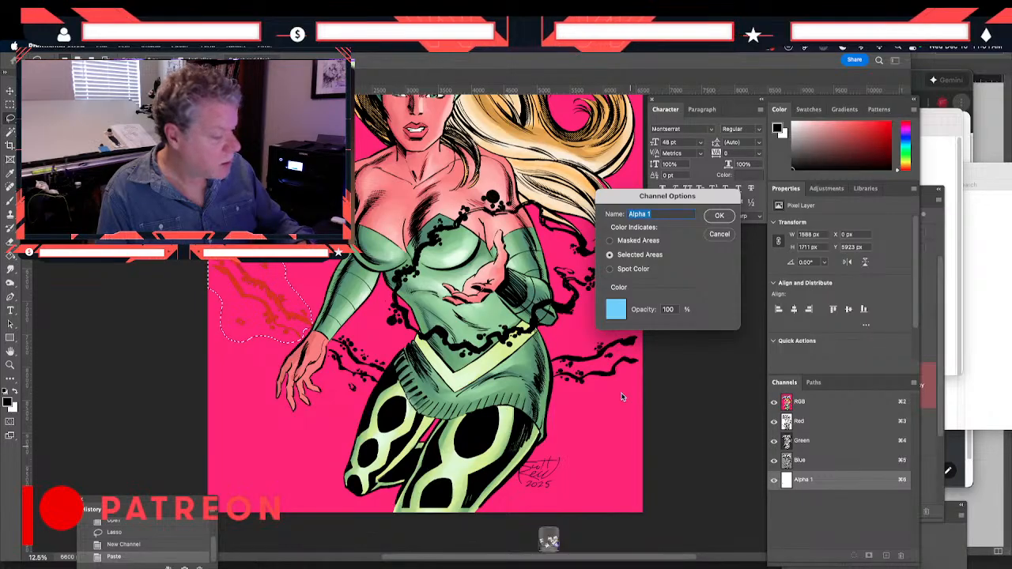
click(610, 270)
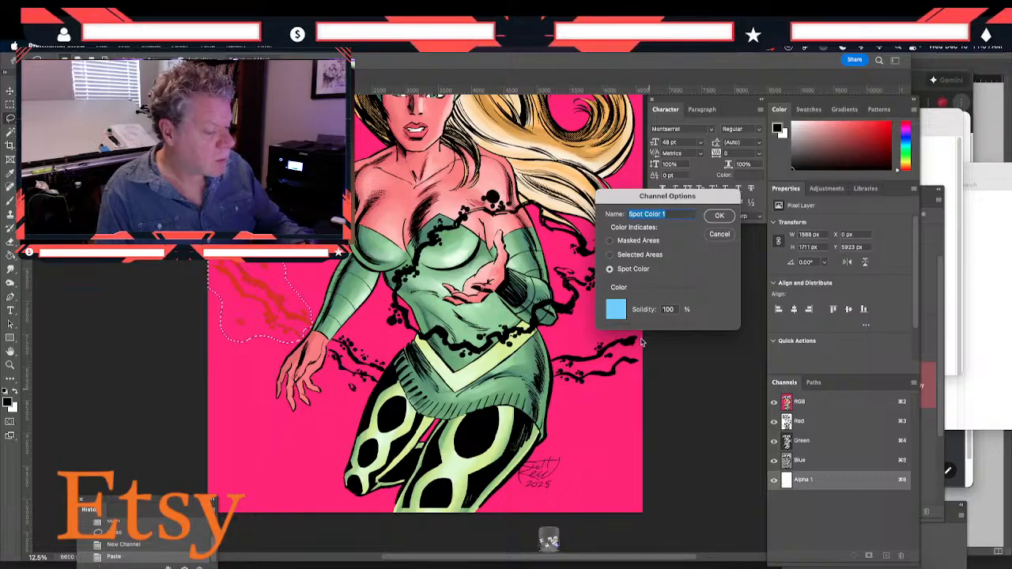
click(719, 216)
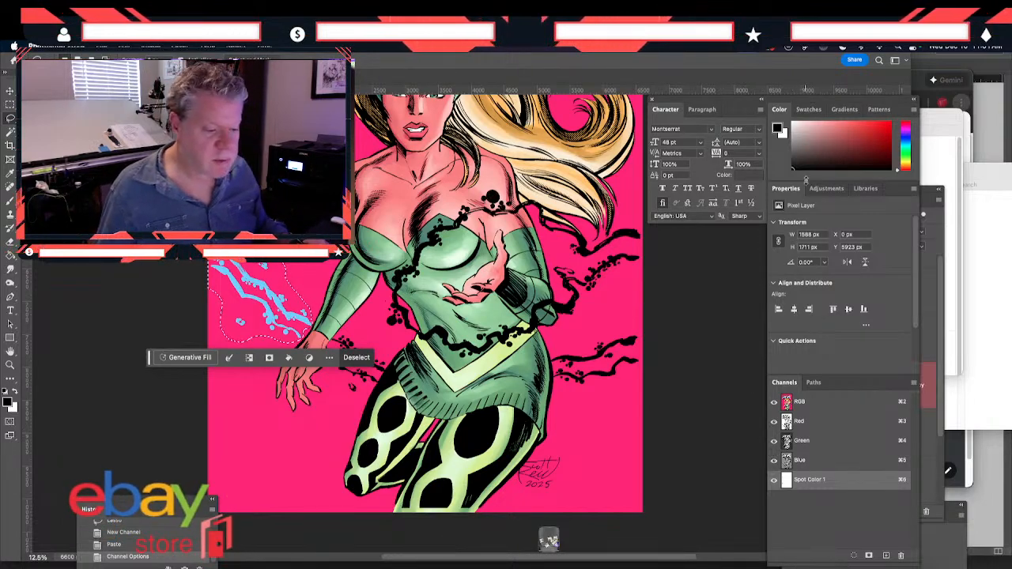
Clear the selected black tendrils beside the lowered forearm from the Background 2 Copy layer and deselect
key(F7)
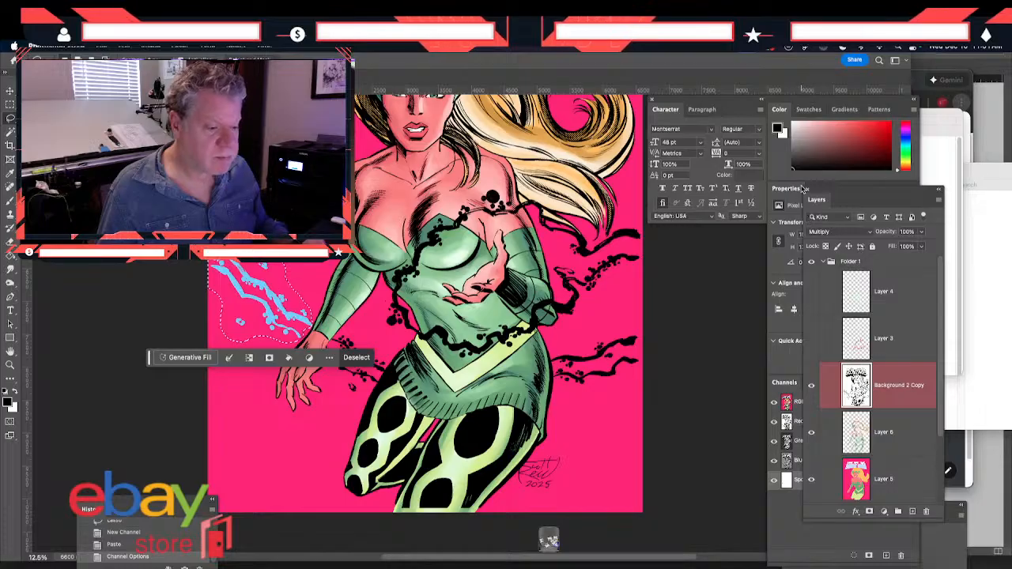
key(F7)
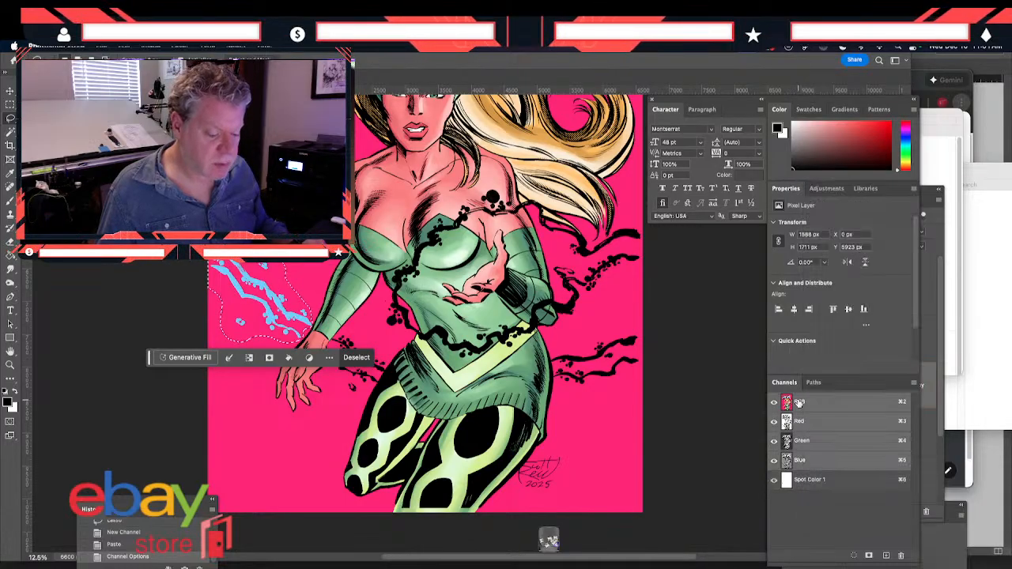
click(929, 379)
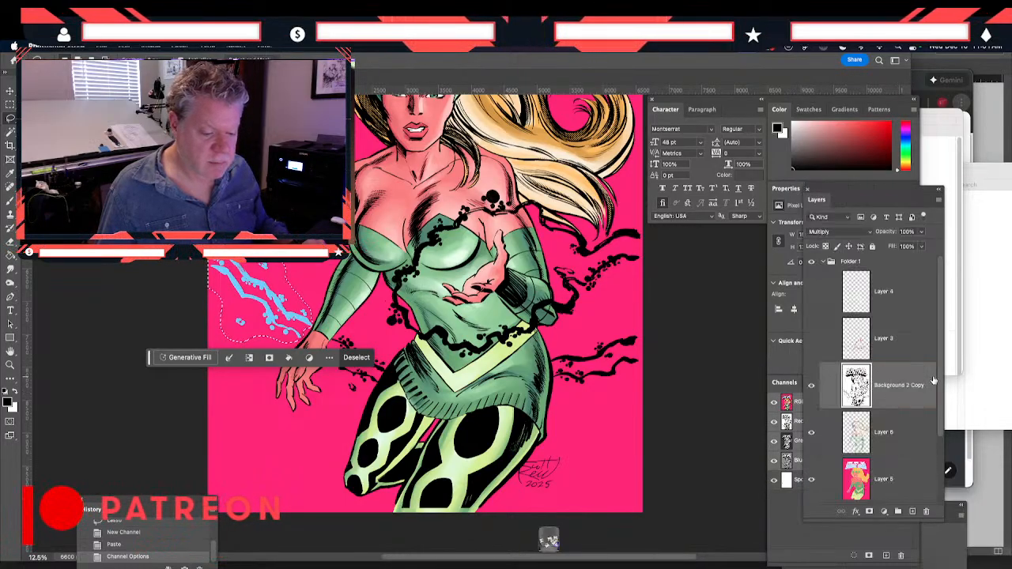
key(Delete)
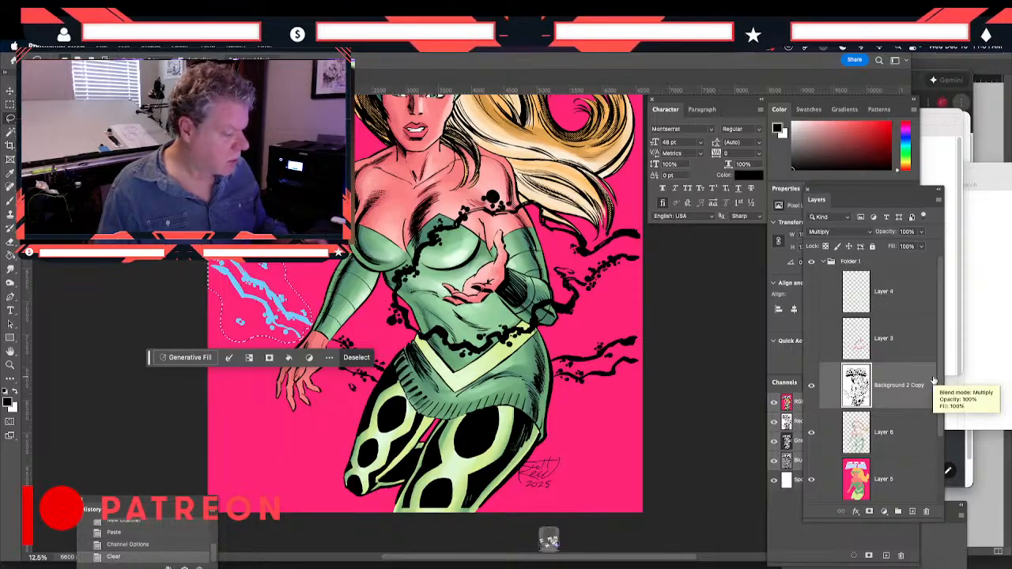
drag(148, 357, 145, 337)
key(ctrl+d)
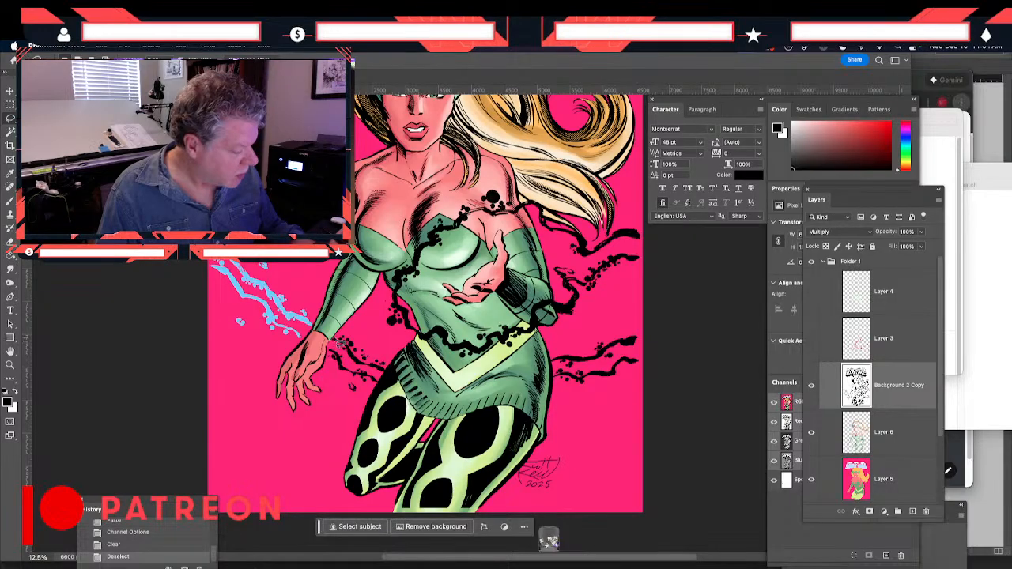
Move the black tendrils between the lowered hand and the hip from Background 2 Copy into the Spot Color 1 channel and deselect
mouse_move(328, 350)
mouse_down()
mouse_move(355, 407)
mouse_move(386, 382)
mouse_move(380, 354)
mouse_move(331, 348)
mouse_up()
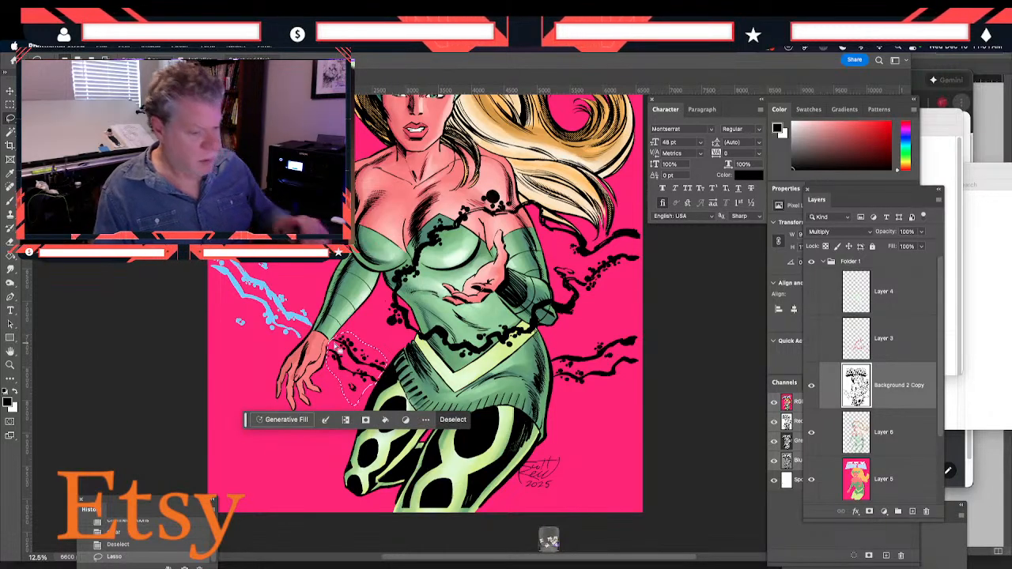
click(795, 483)
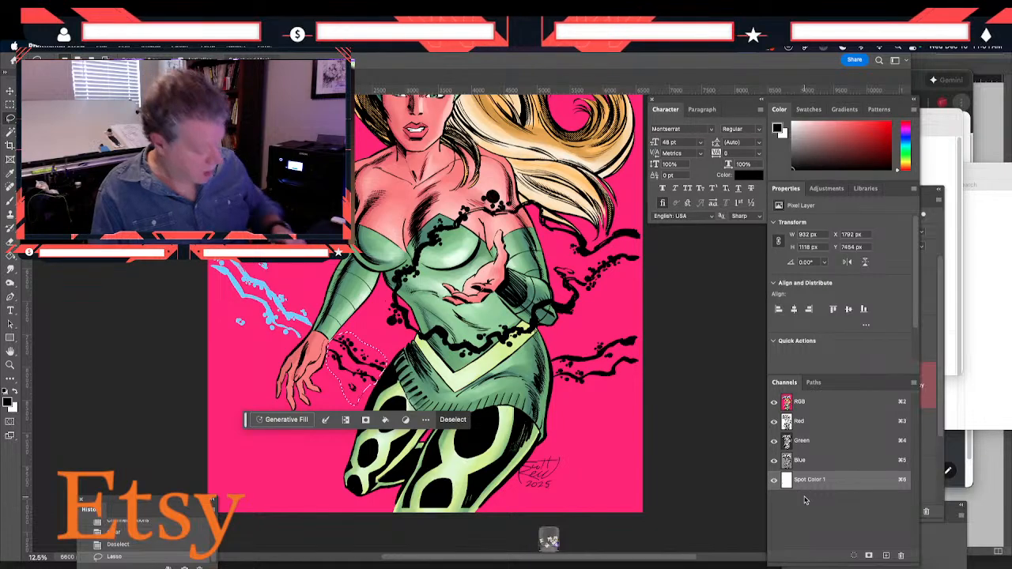
key(super+v)
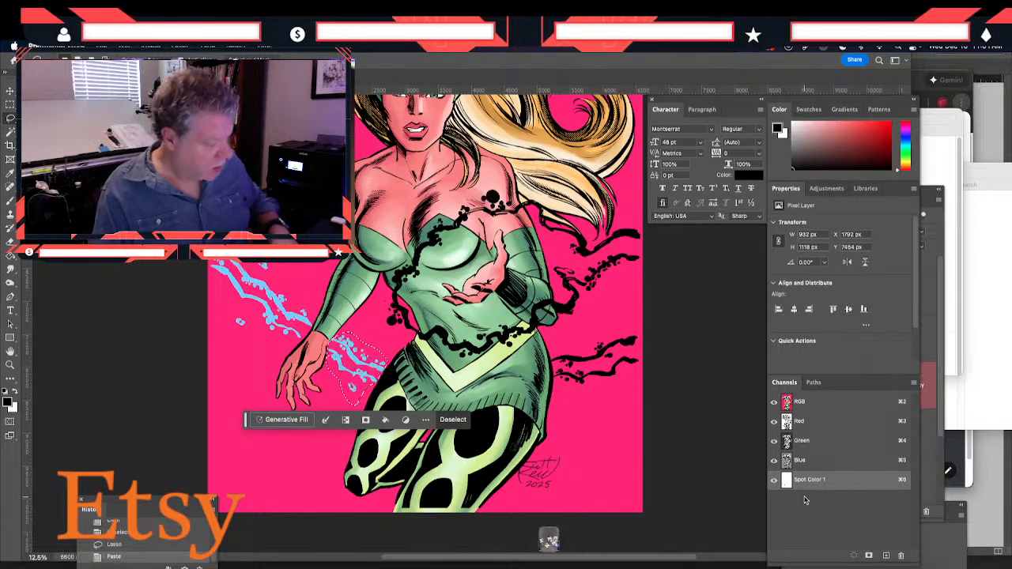
click(800, 406)
click(929, 194)
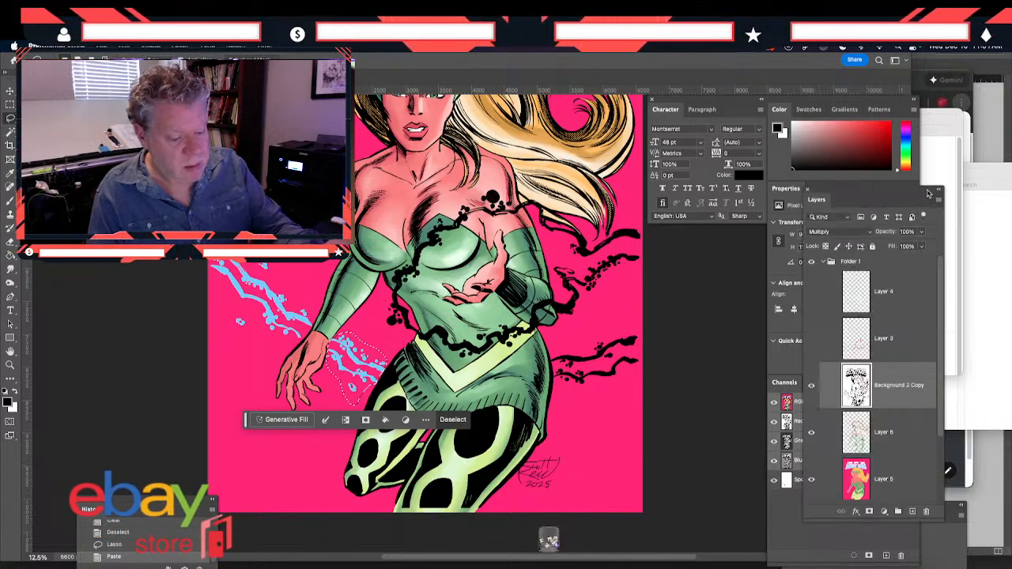
key(BackSpace)
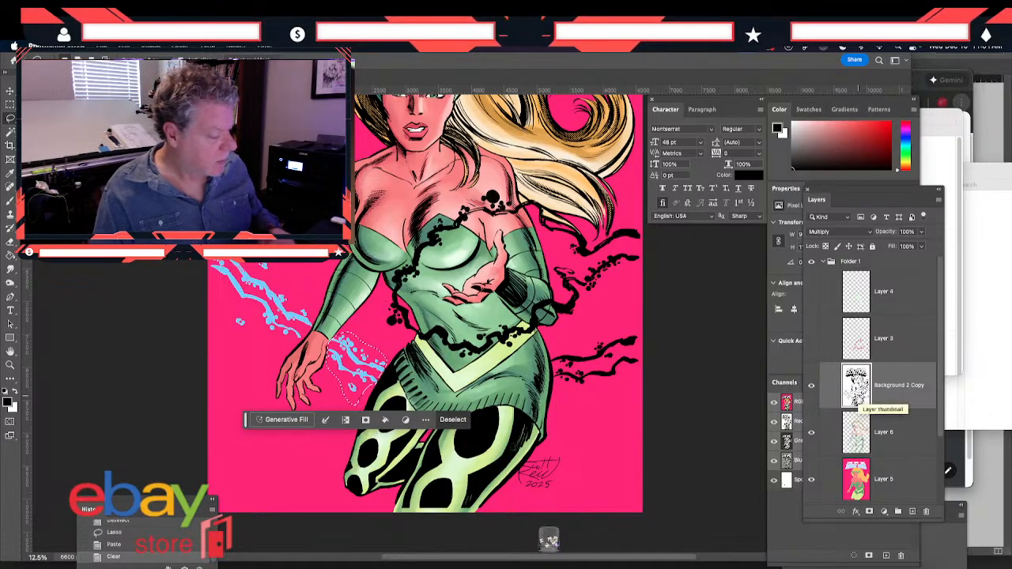
key(super+d)
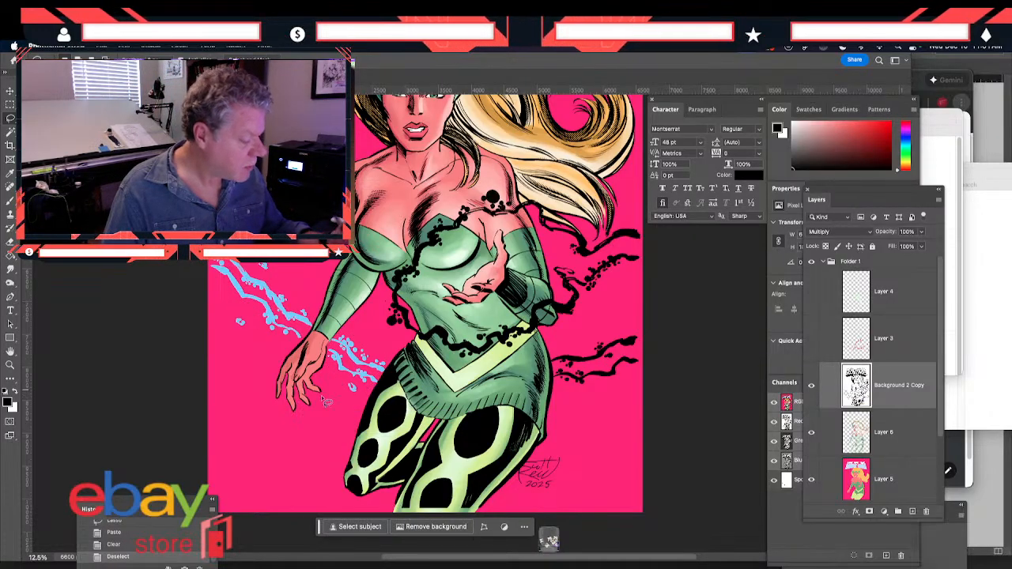
Move the pair of black tendrils extending from the hip to the canvas edge from Background 2 Copy into the Spot Color 1 channel
mouse_move(640, 336)
mouse_down()
mouse_move(594, 337)
mouse_move(556, 361)
mouse_move(558, 384)
mouse_up()
drag(641, 383, 636, 320)
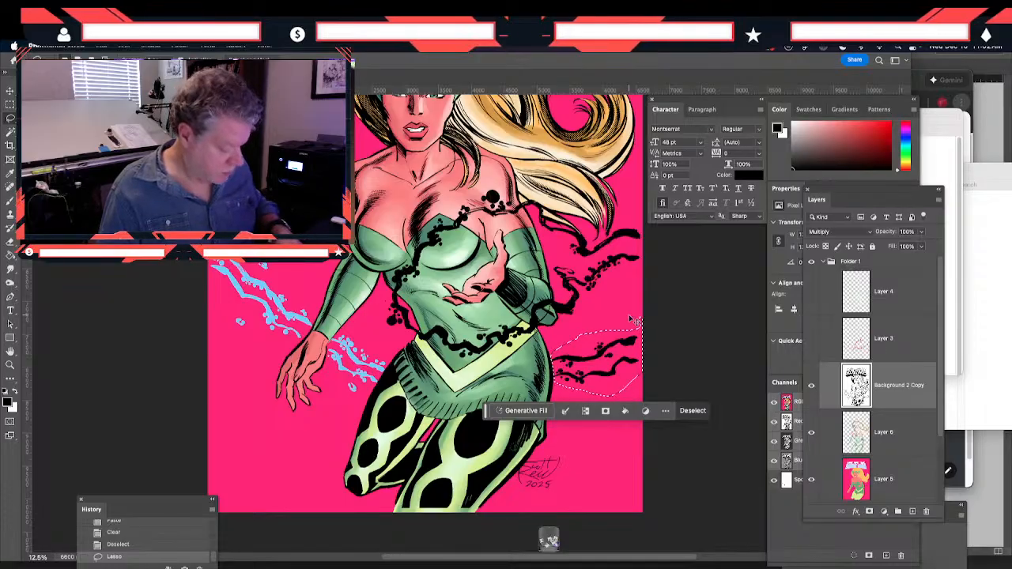
click(798, 480)
key(super+v)
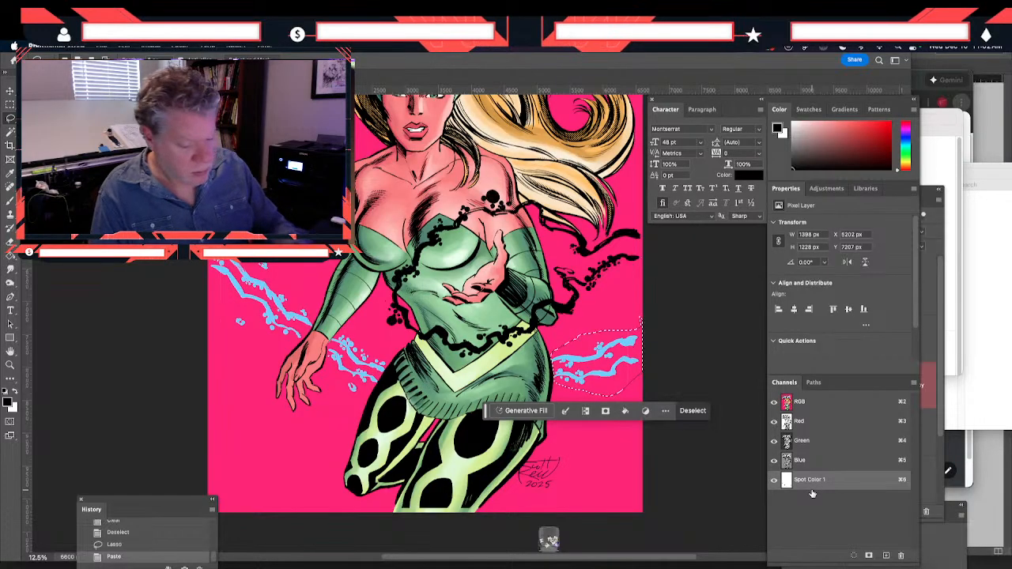
click(797, 404)
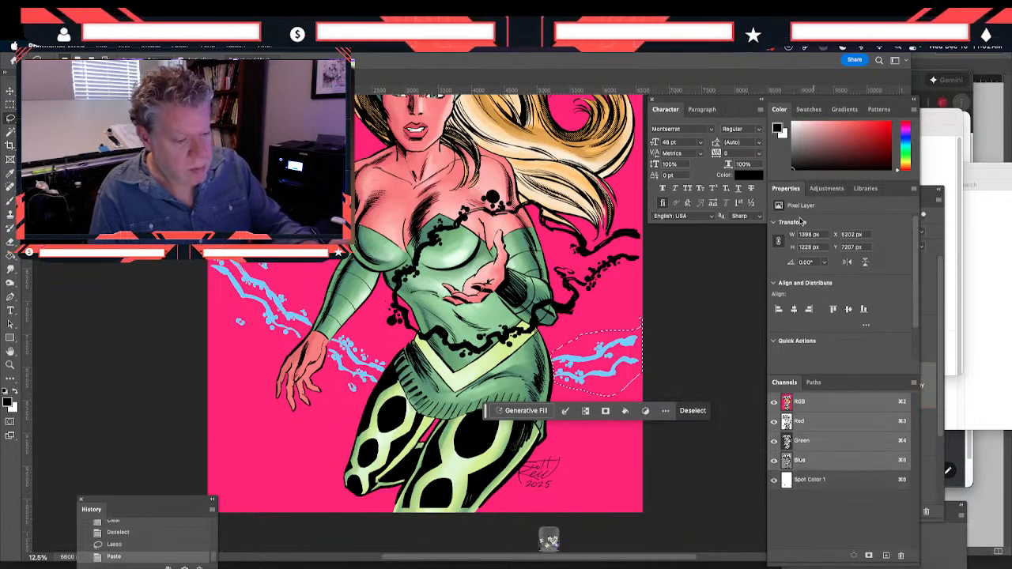
click(929, 196)
key(Delete)
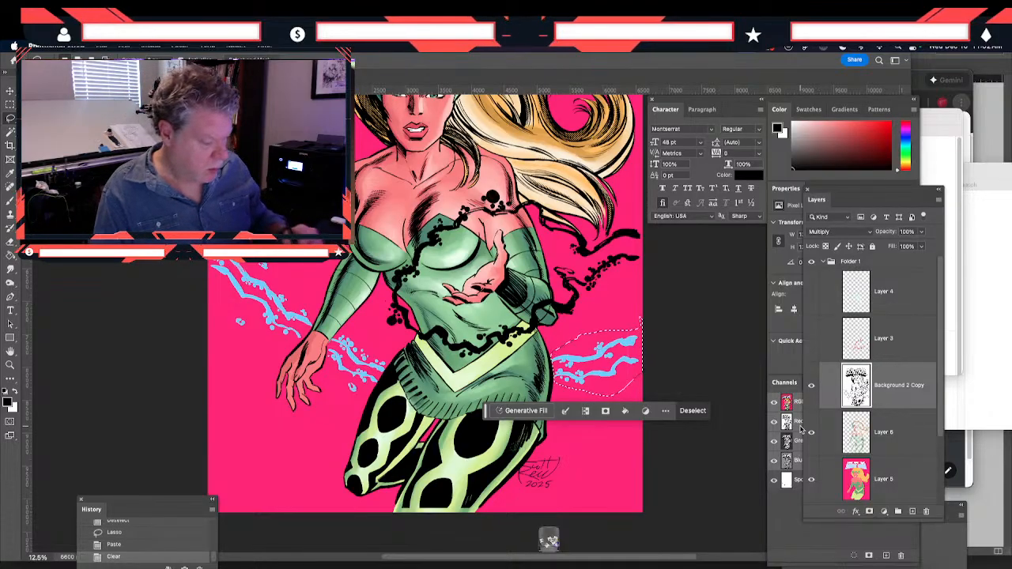
key(ctrl+d)
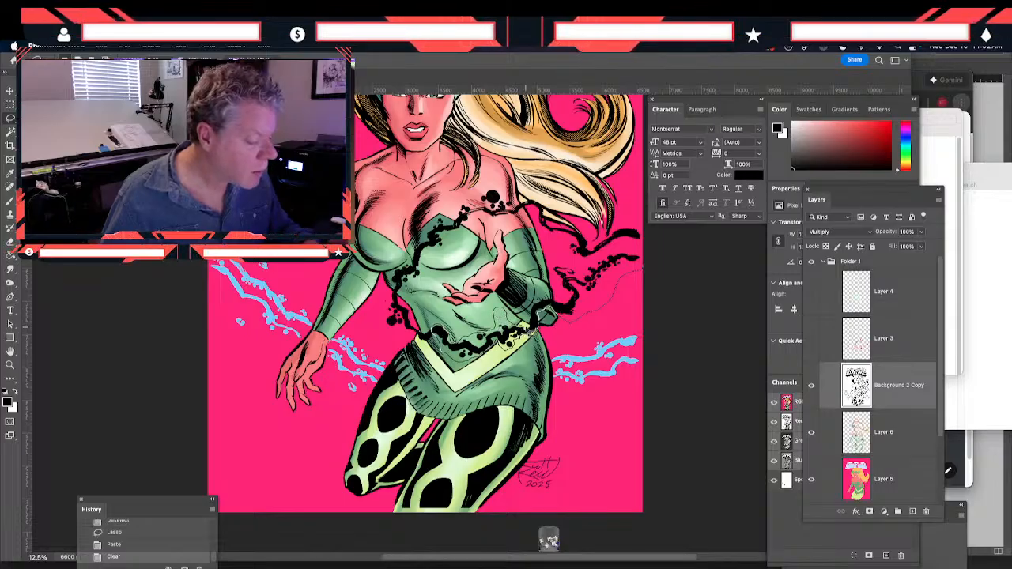
drag(534, 309, 539, 308)
scroll(539, 308, up, 2)
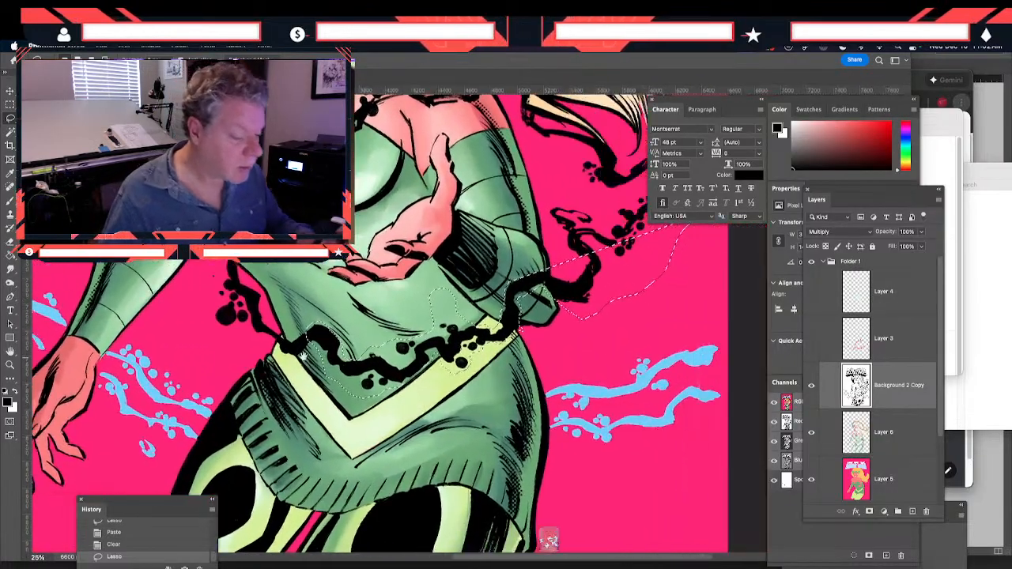
mouse_move(304, 356)
mouse_down()
mouse_move(237, 389)
mouse_move(197, 433)
mouse_up()
mouse_move(602, 246)
mouse_down()
mouse_move(605, 208)
mouse_move(572, 211)
mouse_move(557, 231)
mouse_up()
click(400, 269)
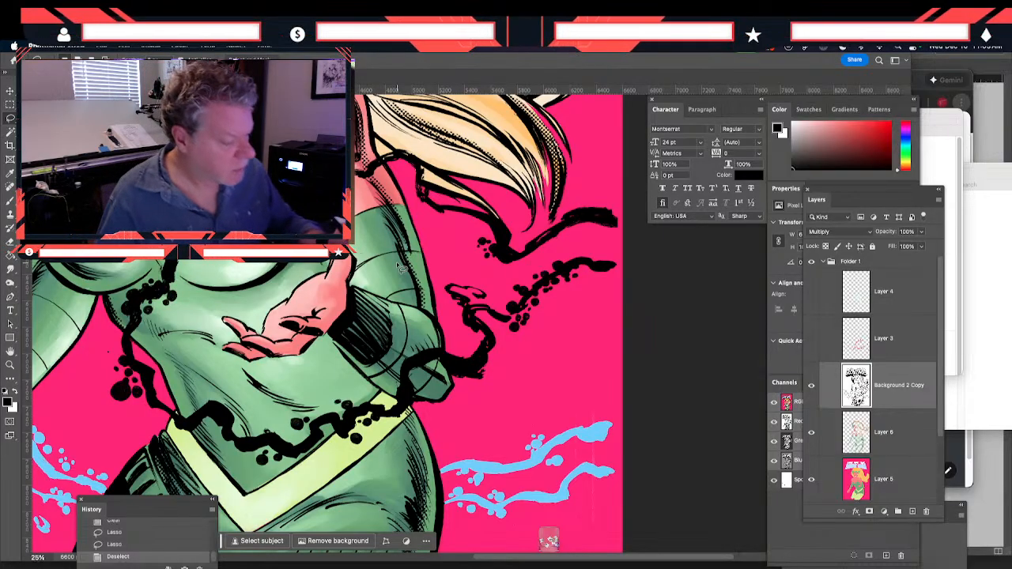
Move the black tendrils between the hair and the raised arm's elbow from Background 2 Copy into the Spot Color 1 channel
mouse_move(621, 208)
mouse_down()
mouse_move(596, 203)
mouse_move(523, 242)
mouse_move(487, 215)
mouse_move(437, 204)
mouse_move(412, 155)
mouse_move(385, 162)
mouse_move(406, 180)
mouse_move(439, 248)
mouse_move(458, 386)
mouse_move(557, 358)
mouse_up()
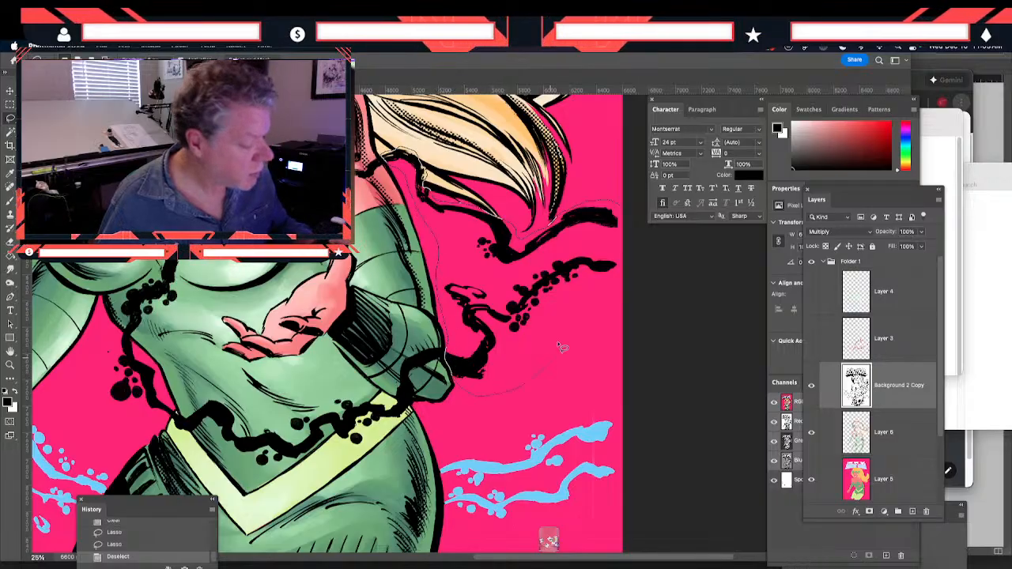
drag(625, 226, 622, 222)
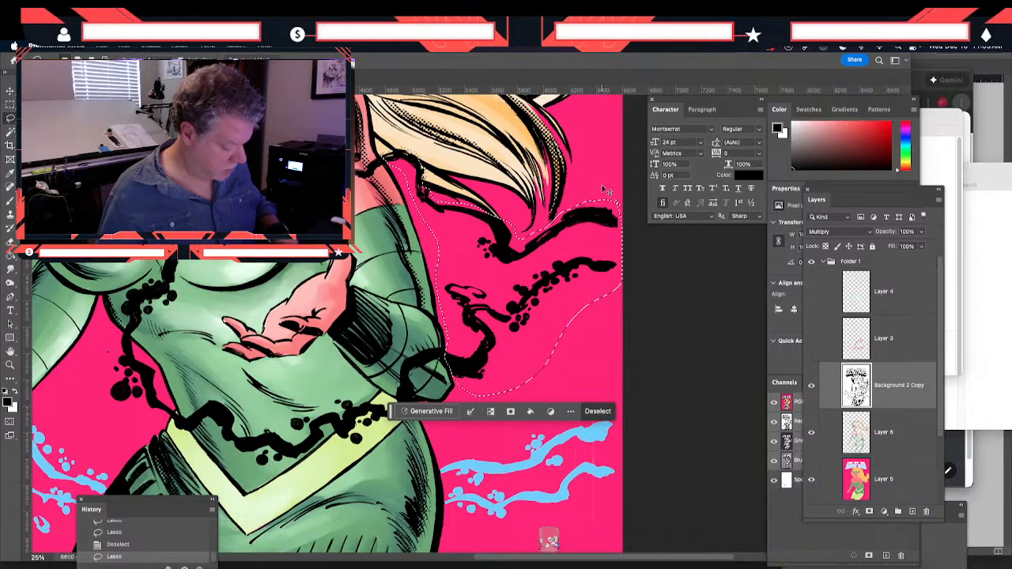
click(796, 490)
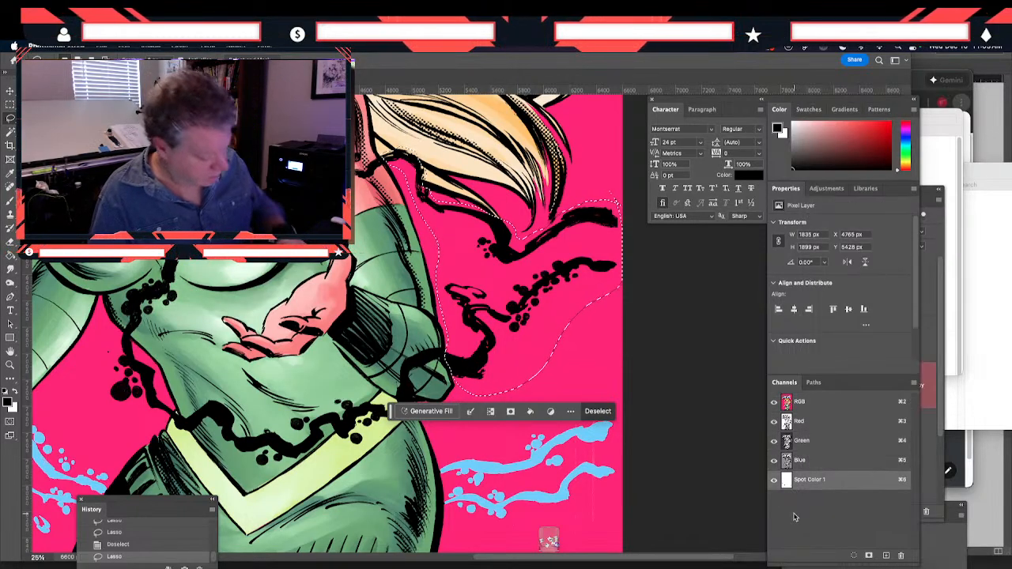
key(super+v)
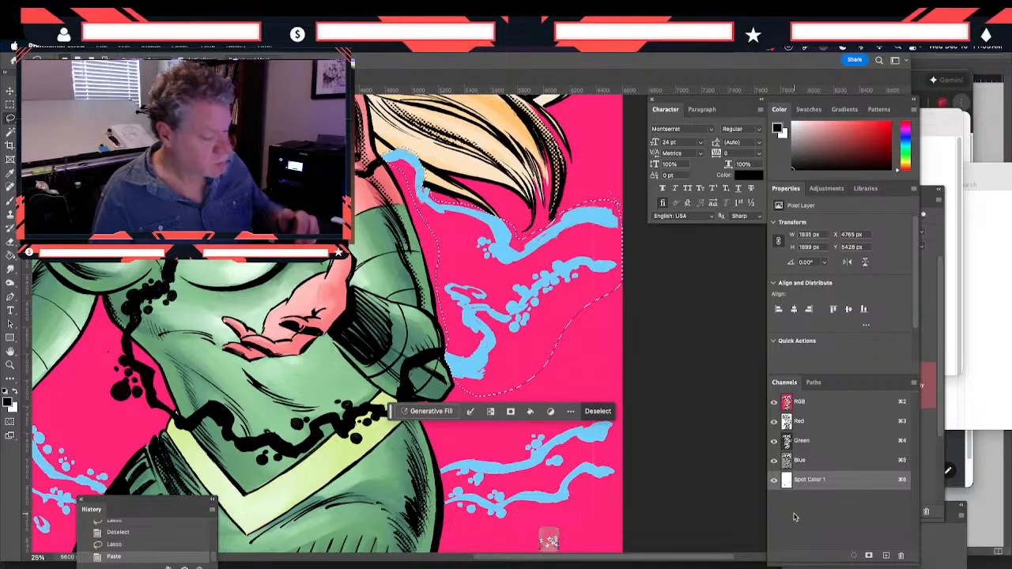
click(800, 405)
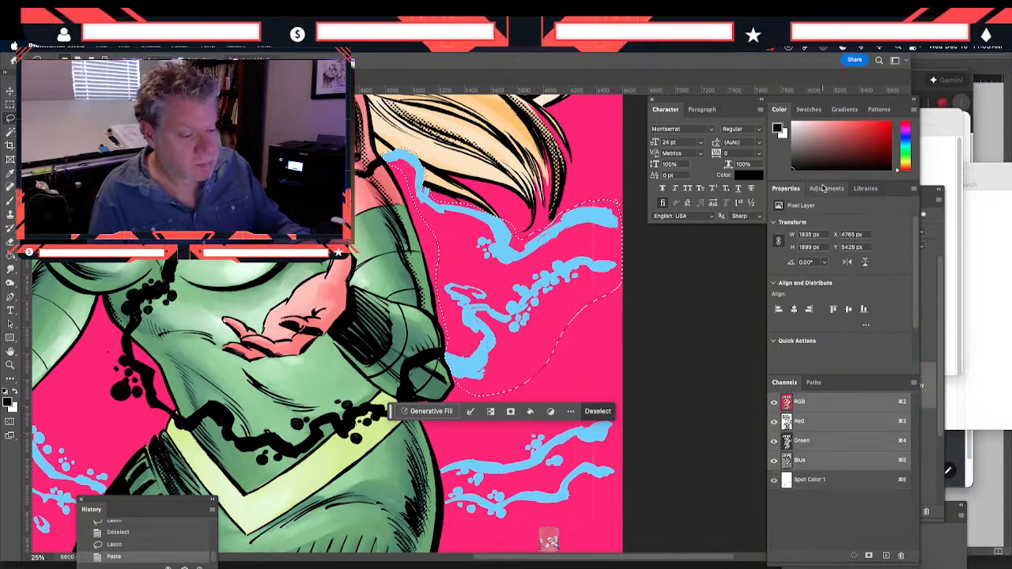
click(927, 198)
key(Delete)
Lasso the tendril running from the raised arm's elbow across the belt, paste it into Spot Color 1 and return to the RGB composite
mouse_move(429, 375)
mouse_down()
mouse_move(491, 244)
mouse_move(527, 229)
mouse_up()
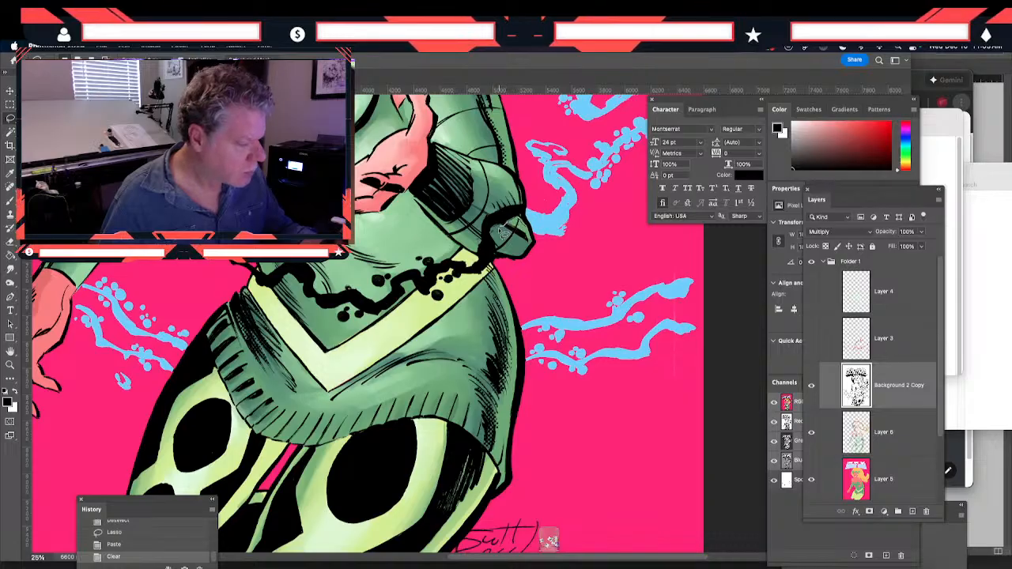
mouse_move(497, 263)
mouse_down()
mouse_move(456, 293)
mouse_move(447, 283)
mouse_move(423, 309)
mouse_up()
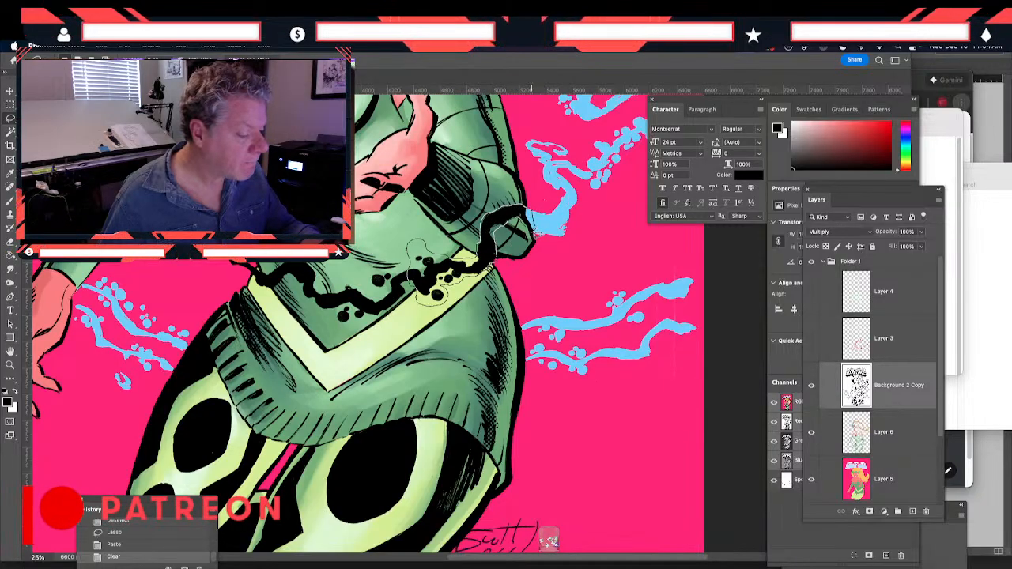
drag(531, 229, 525, 221)
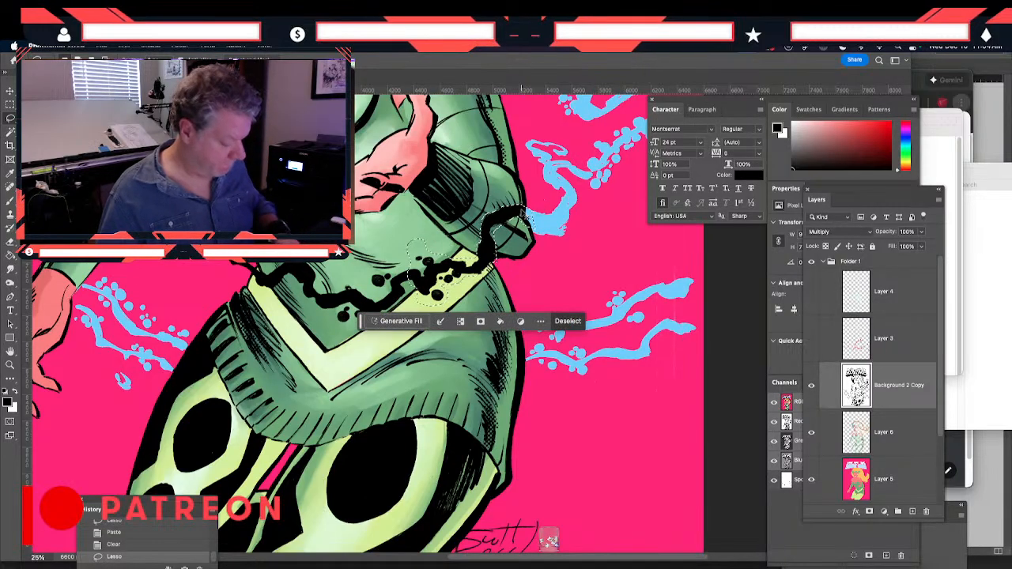
click(798, 482)
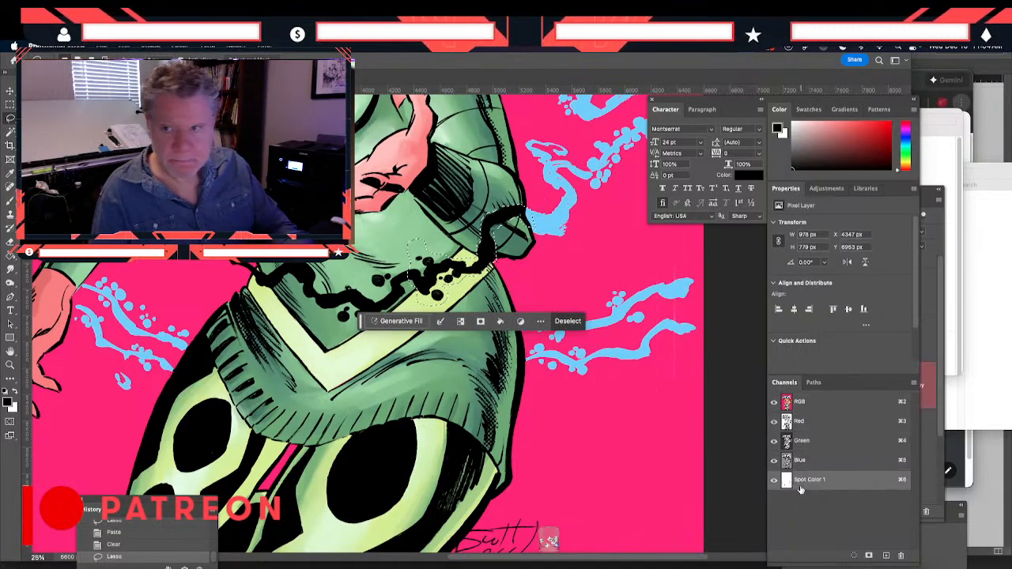
key(super+v)
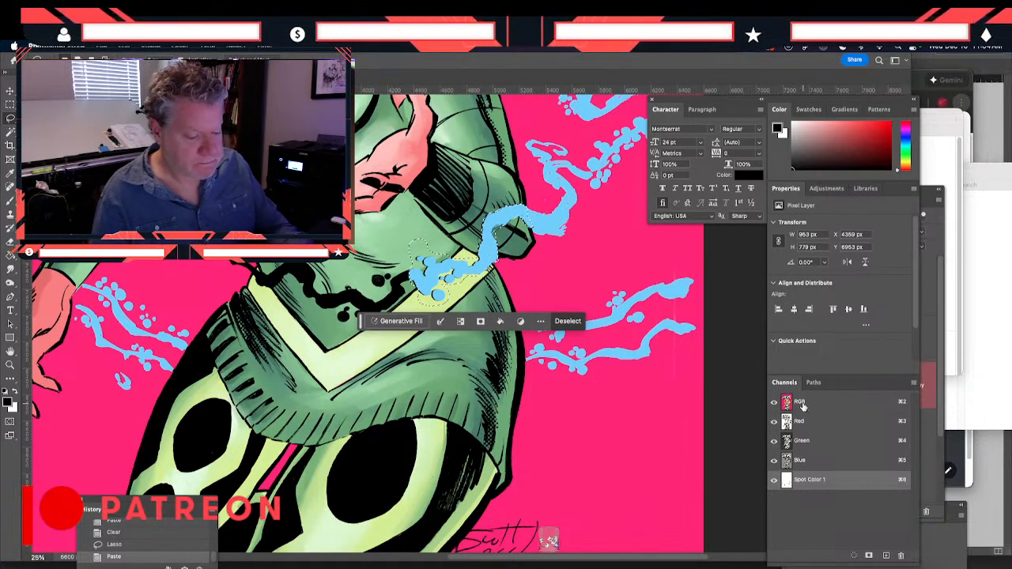
key(super+2)
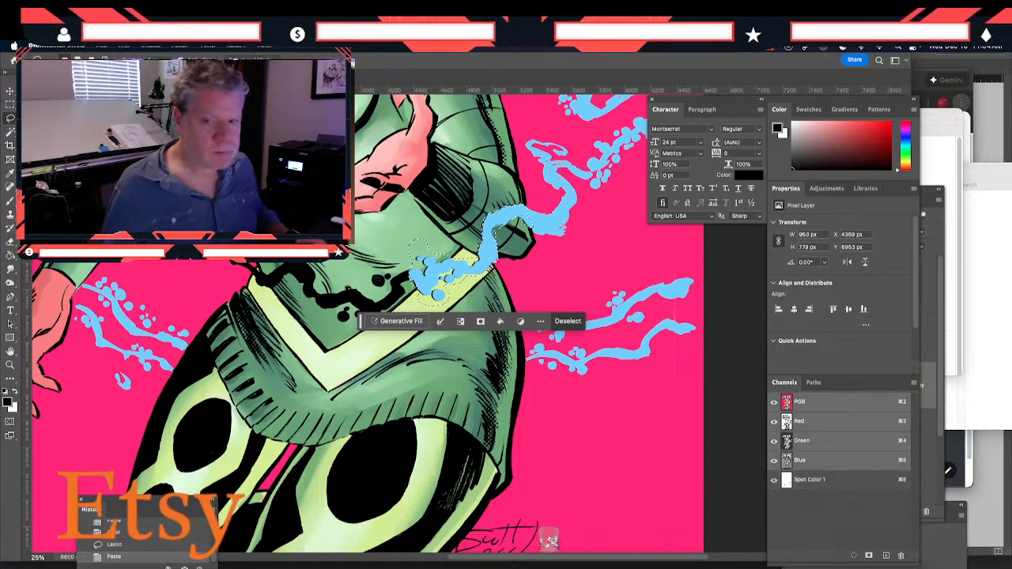
key(shift+Tab)
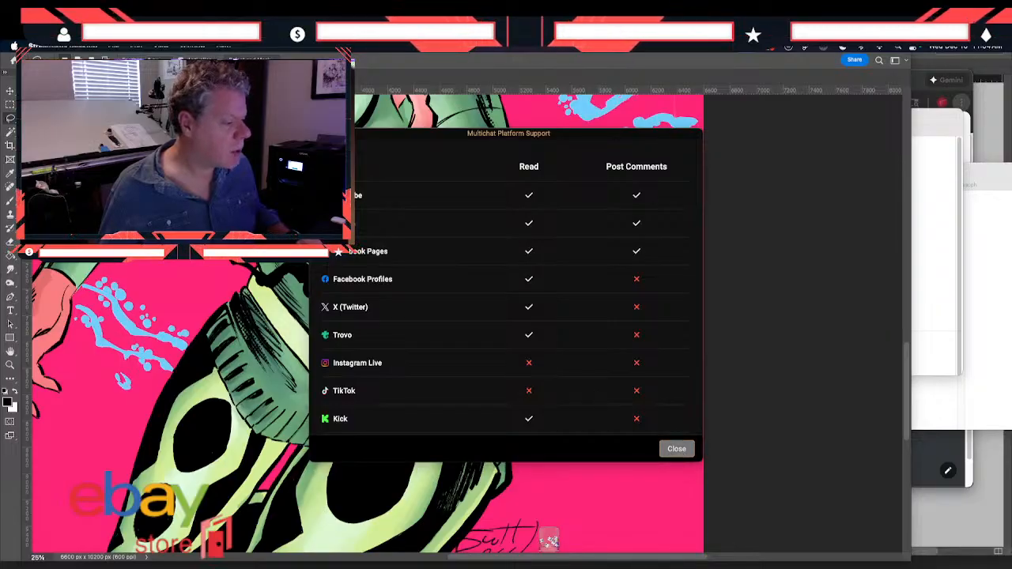
Dismiss the multichat platform support window and clear the selected elbow-to-belt tendril from Background 2 Copy
click(677, 449)
click(423, 356)
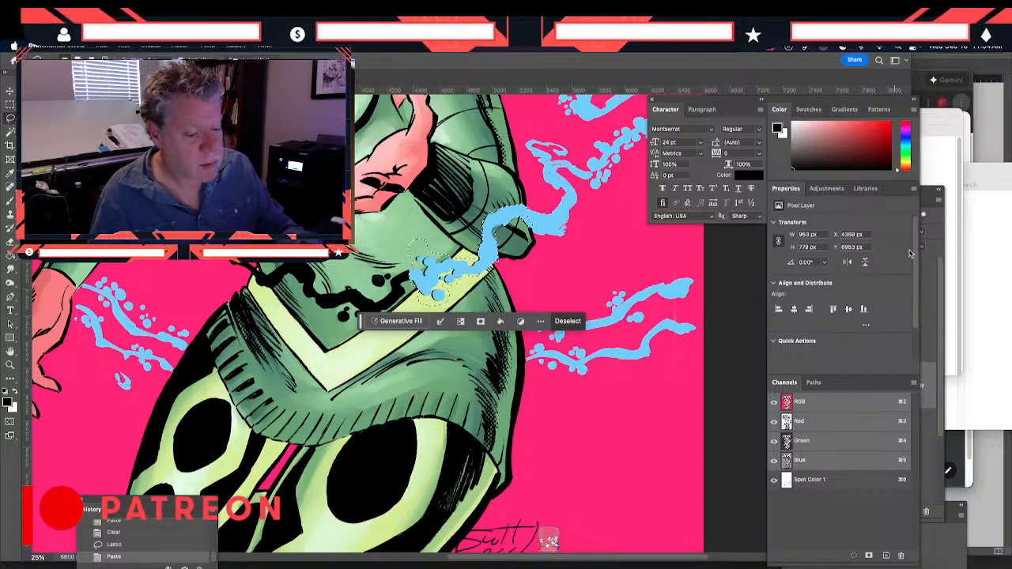
key(F7)
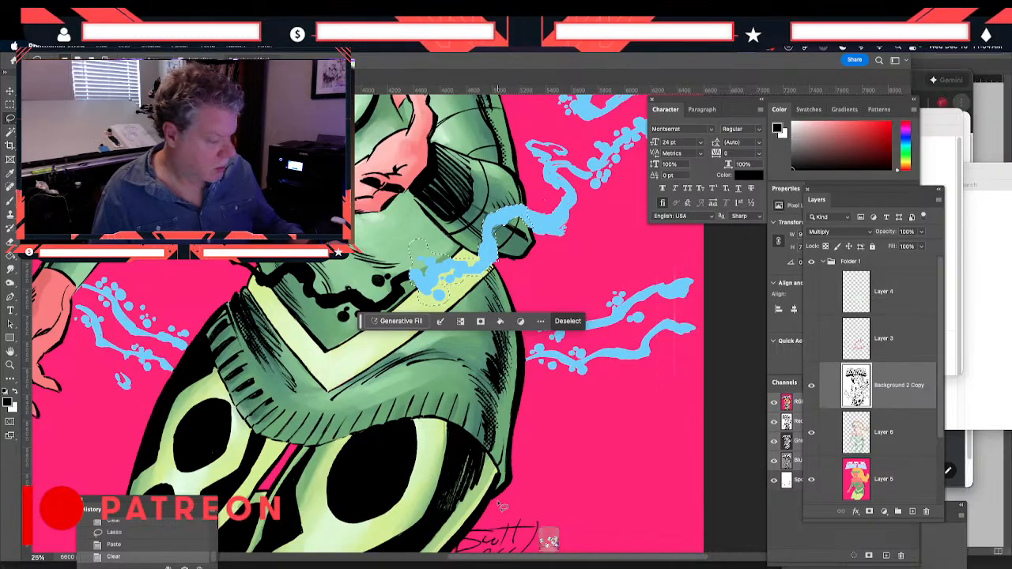
key(Delete)
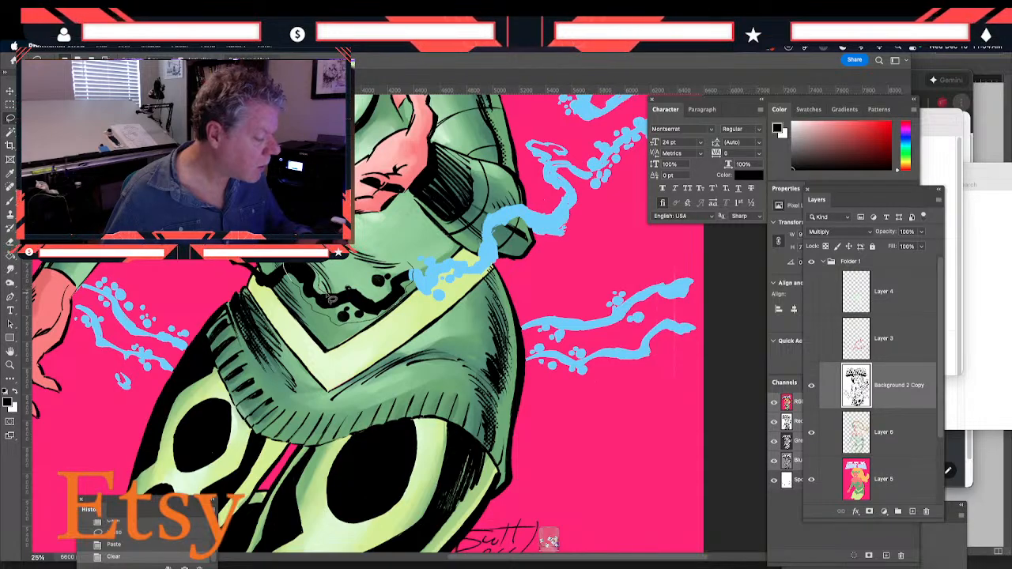
Move the black tendril running across the waist above the V-shaped belt from Background 2 Copy into the Spot Color 1 channel
drag(360, 280, 415, 271)
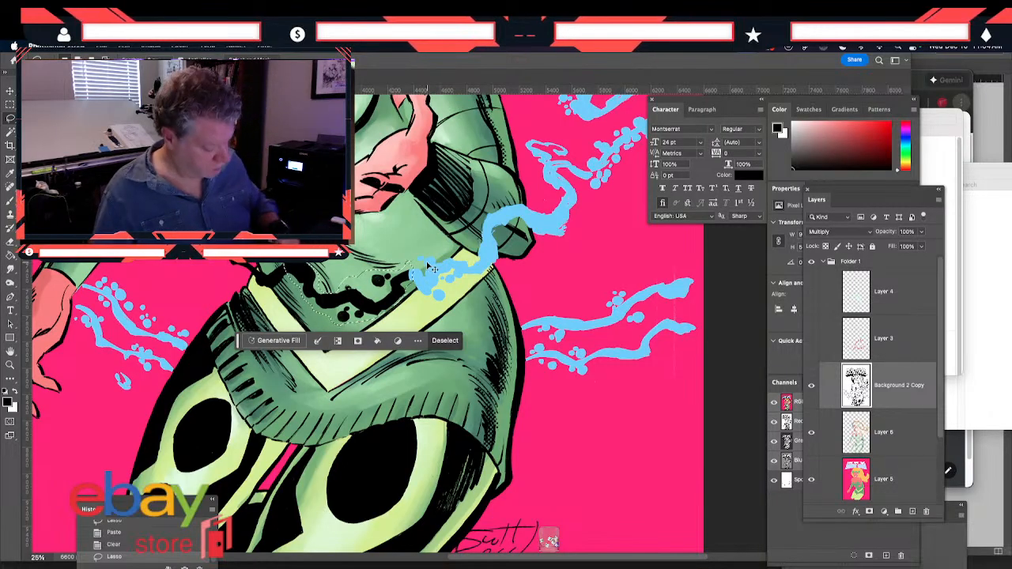
click(791, 485)
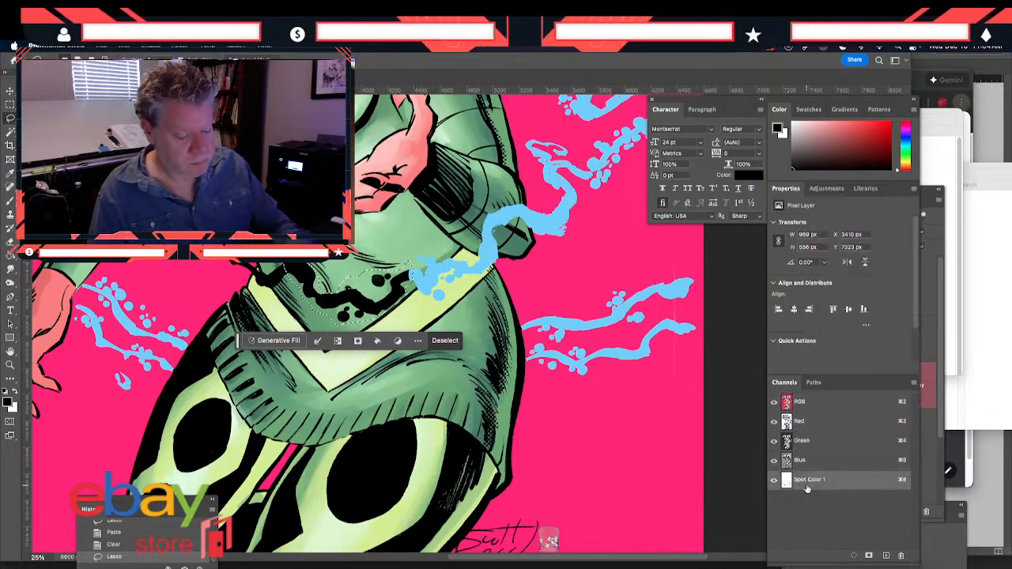
key(super+v)
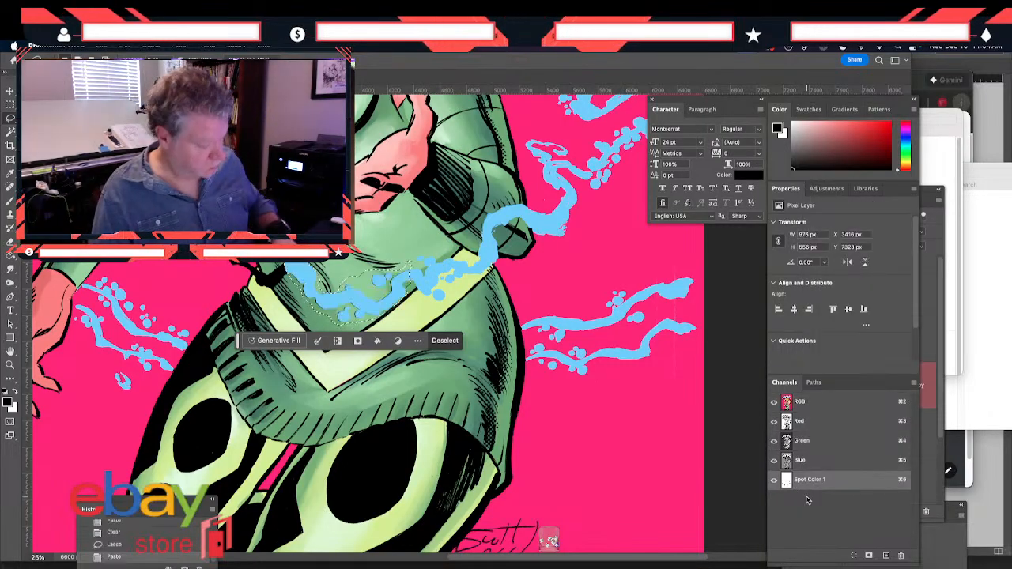
click(803, 404)
click(935, 289)
key(Delete)
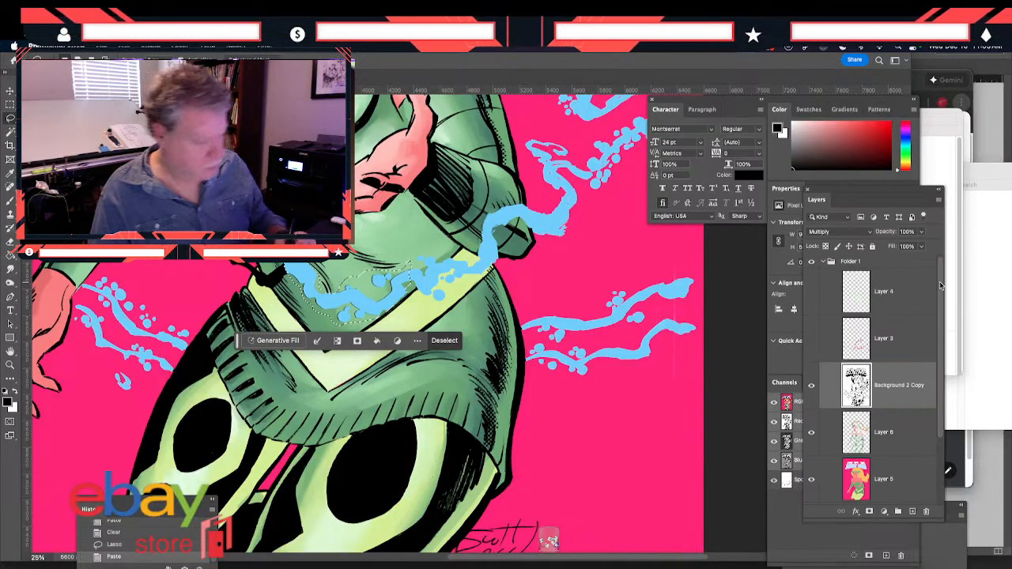
Lasso the long black tendril from the belt up along the waist and across the chest, and paste it into Spot Color 1
drag(192, 292, 332, 363)
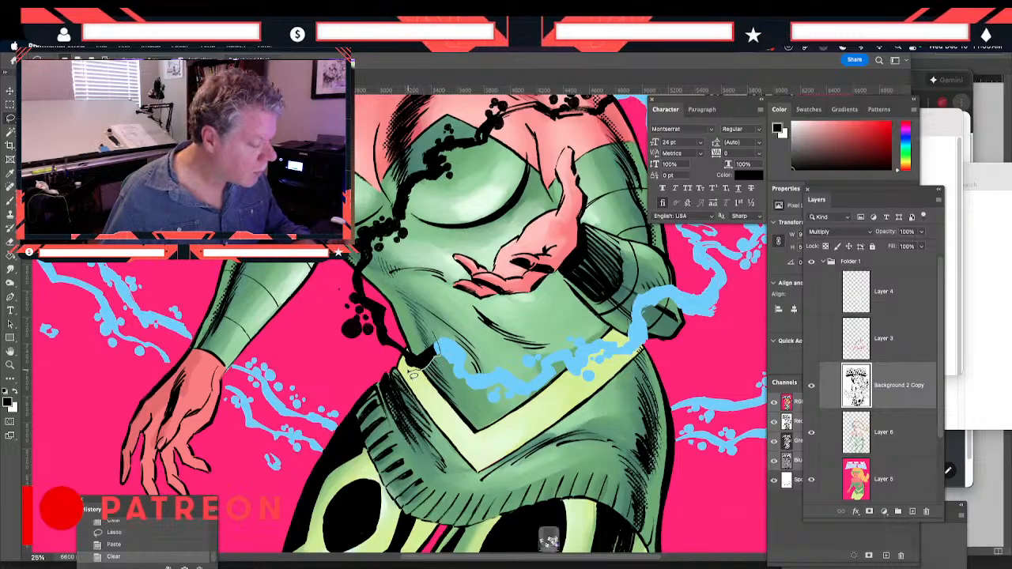
mouse_move(408, 364)
mouse_down()
mouse_move(341, 347)
mouse_move(340, 283)
mouse_move(348, 288)
mouse_move(360, 267)
mouse_up()
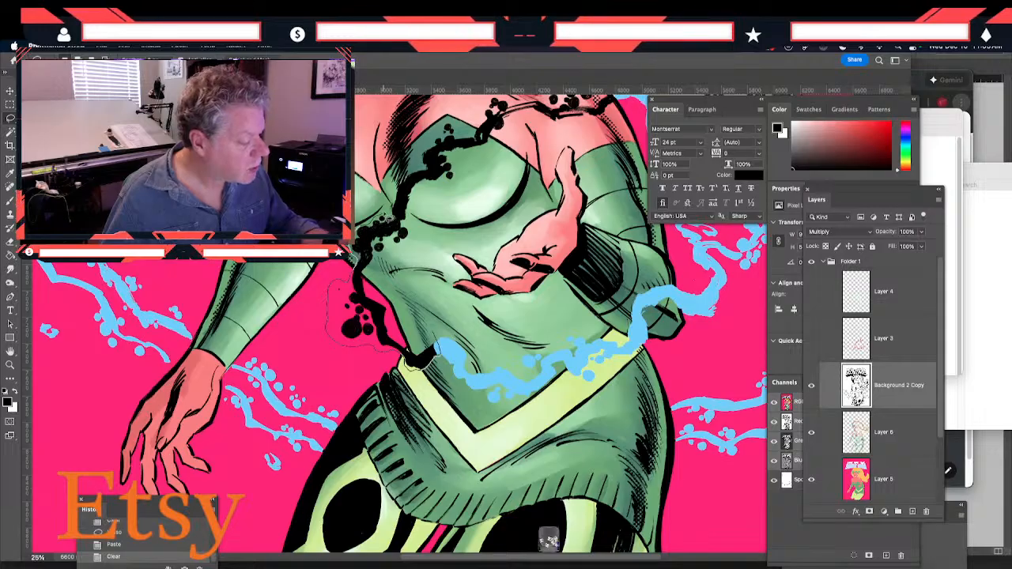
mouse_move(399, 204)
mouse_down()
mouse_move(437, 132)
mouse_move(448, 124)
mouse_move(478, 142)
mouse_move(496, 103)
mouse_move(513, 112)
mouse_move(512, 132)
mouse_move(490, 158)
mouse_up()
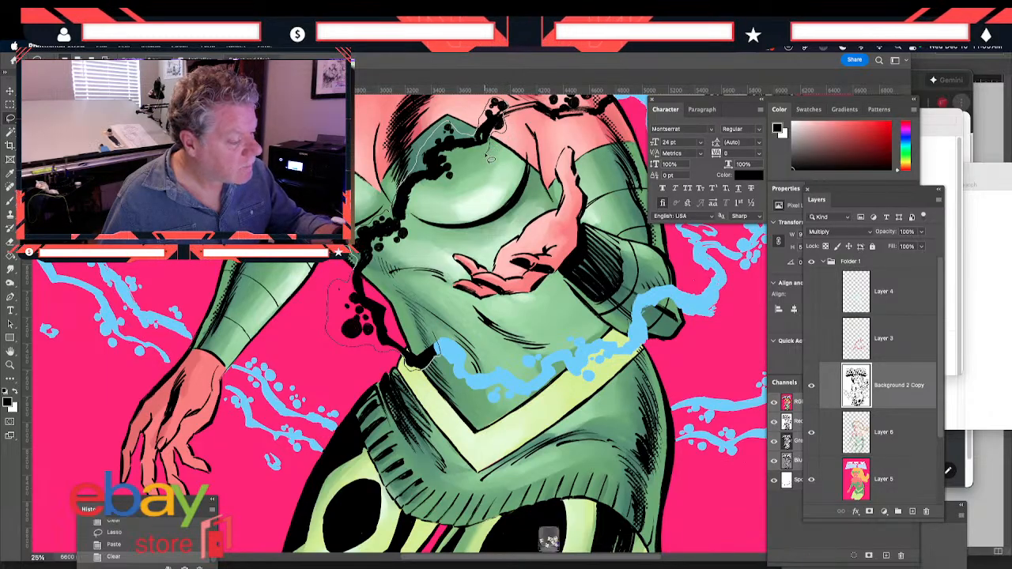
mouse_move(425, 201)
mouse_down()
mouse_move(413, 249)
mouse_move(399, 253)
mouse_up()
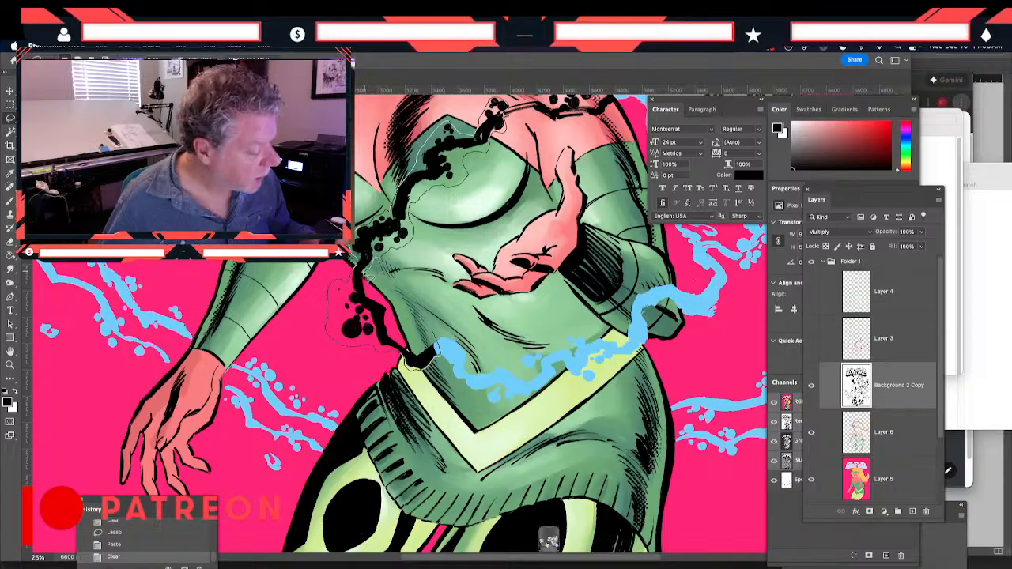
mouse_move(370, 295)
mouse_down()
mouse_move(391, 310)
mouse_move(412, 355)
mouse_move(437, 340)
mouse_up()
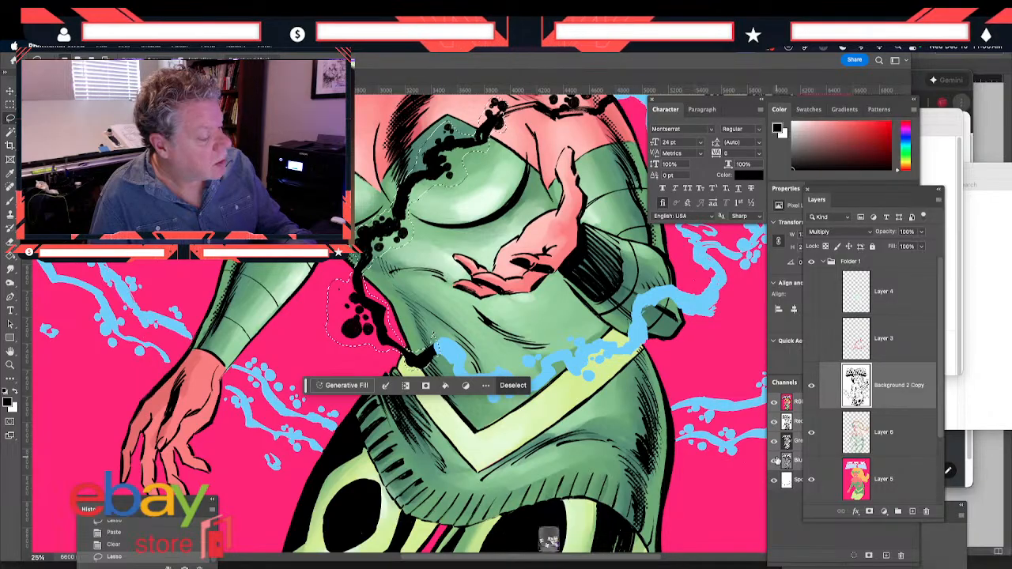
click(796, 481)
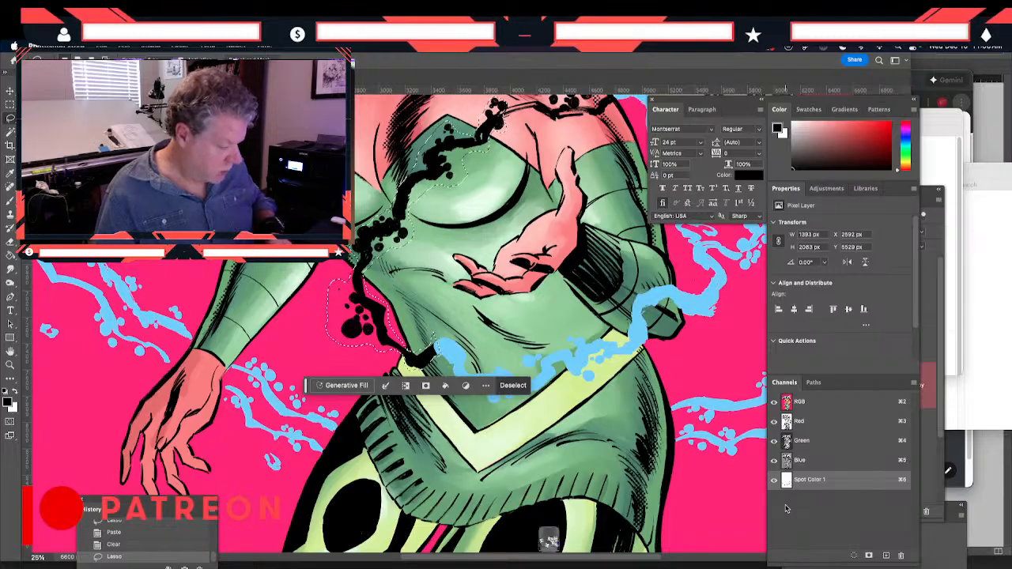
key(super+v)
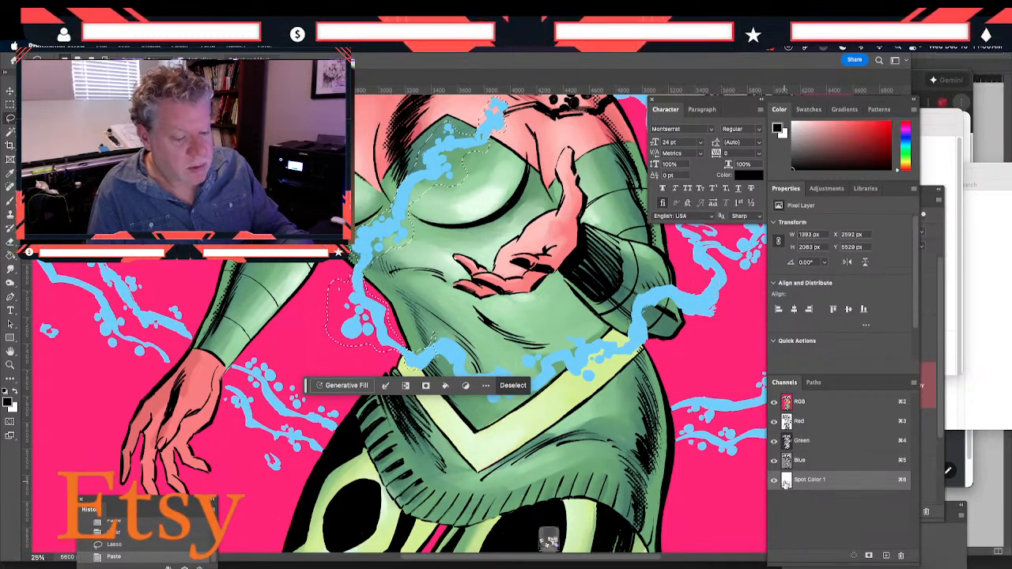
click(929, 386)
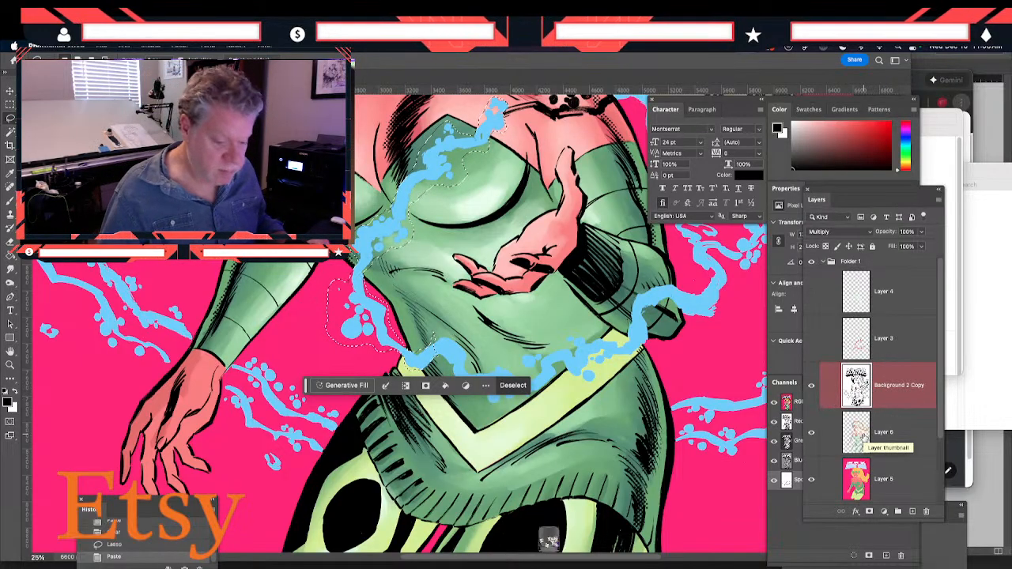
key(Delete)
key(ctrl+d)
key(ctrl+z)
key(ctrl+z)
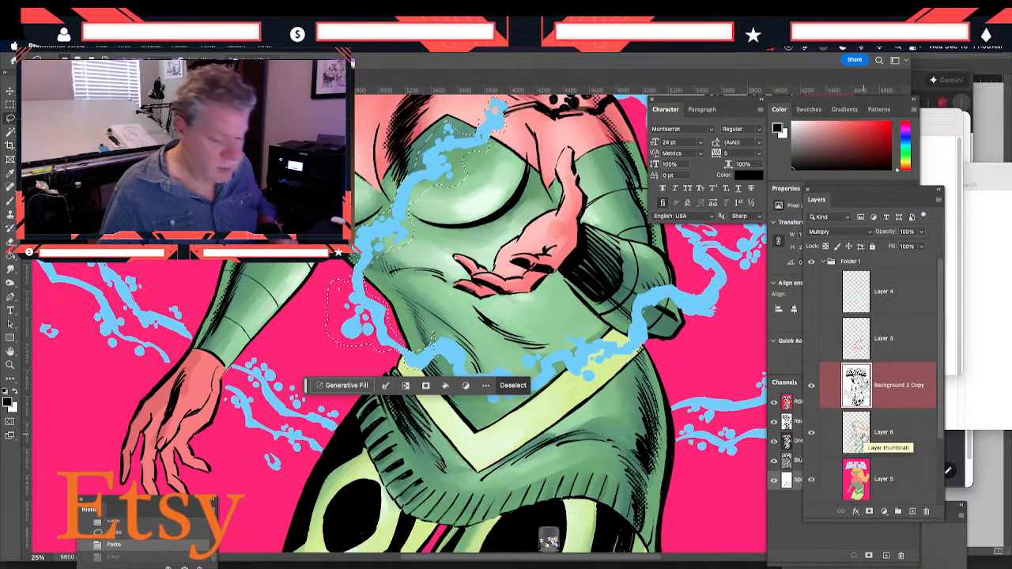
Return to the RGB composite and clear the selected waist-to-chest tendril from Background 2 Copy
click(797, 480)
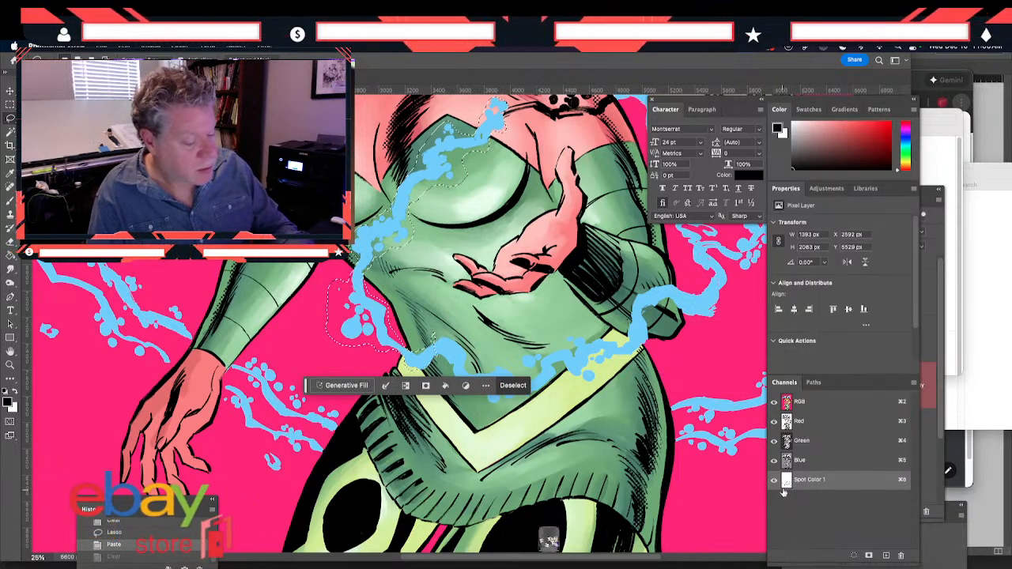
click(799, 405)
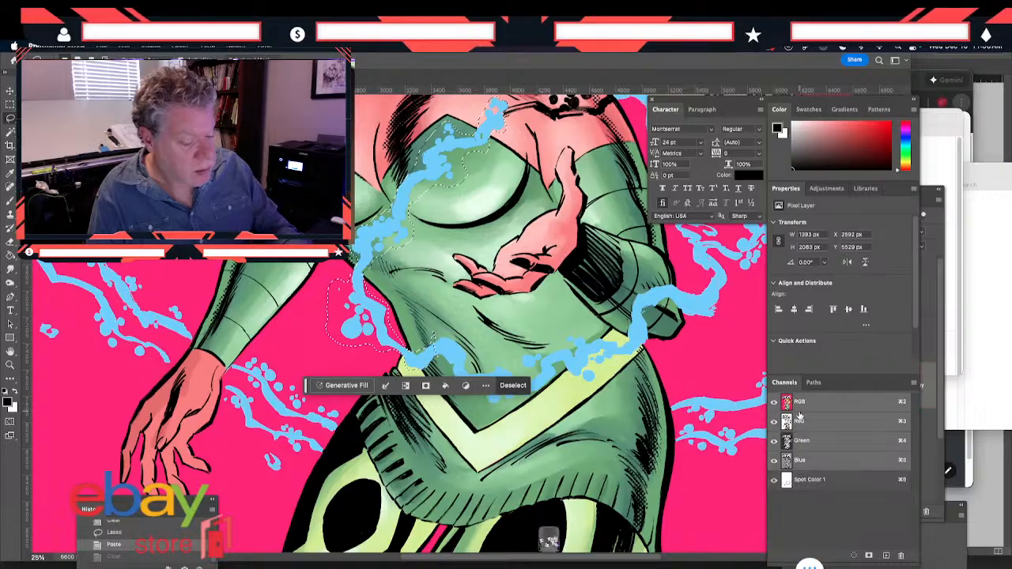
click(941, 306)
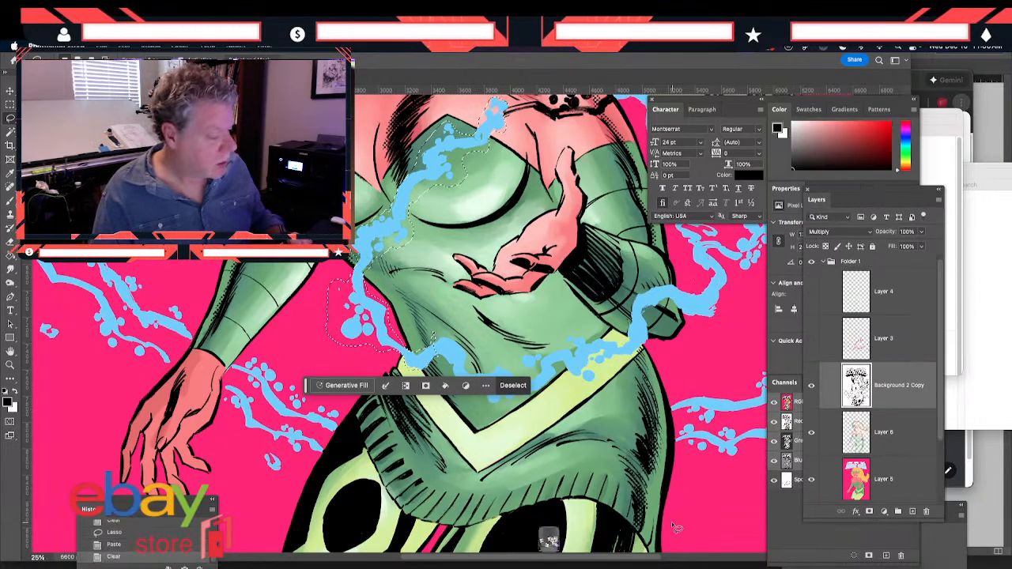
Move the black tendril and dots between the upper chest and the shoulder from Background 2 Copy into the Spot Color 1 channel
mouse_move(196, 252)
mouse_down()
mouse_move(173, 323)
mouse_move(78, 476)
mouse_move(2, 456)
mouse_up()
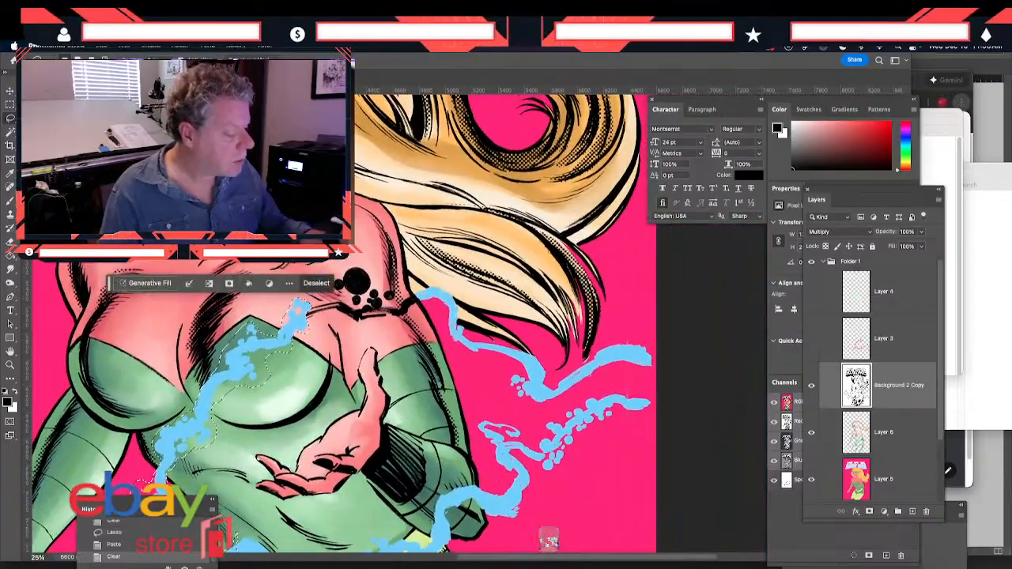
mouse_move(309, 317)
mouse_down()
mouse_move(374, 329)
mouse_move(421, 308)
mouse_move(409, 303)
mouse_up()
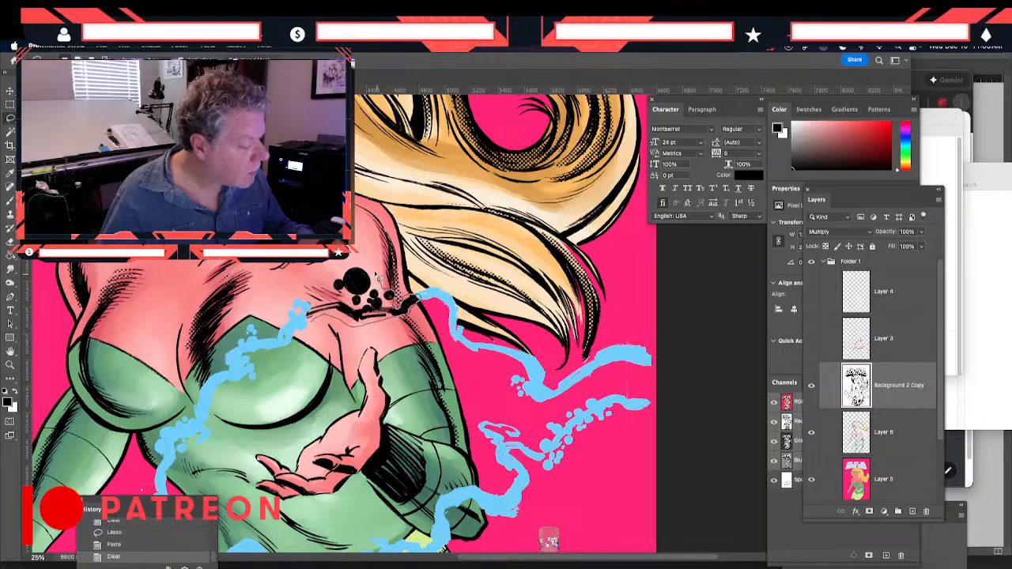
mouse_move(340, 293)
mouse_down()
mouse_move(347, 305)
mouse_move(301, 313)
mouse_move(317, 325)
mouse_up()
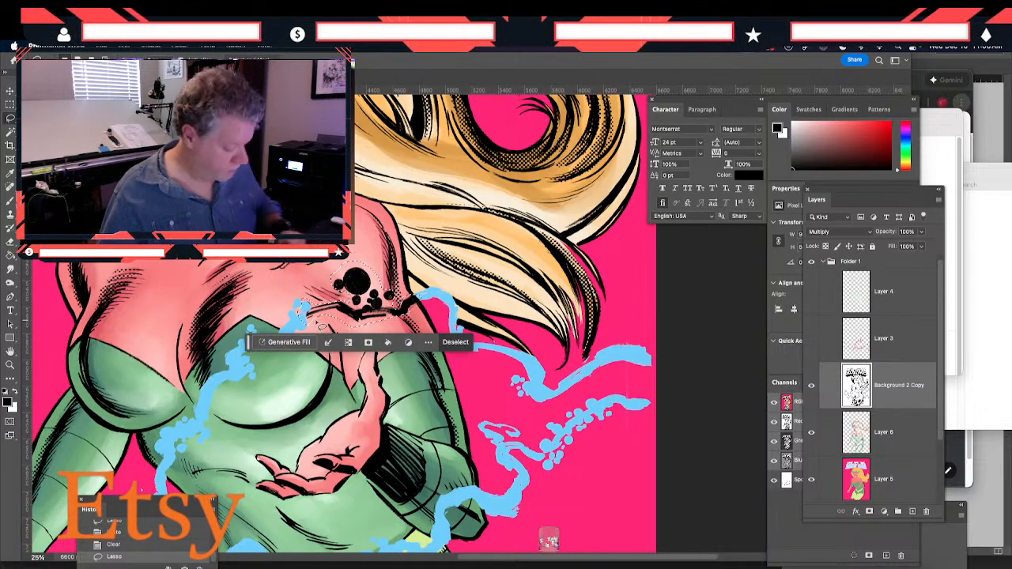
click(793, 484)
key(ctrl+v)
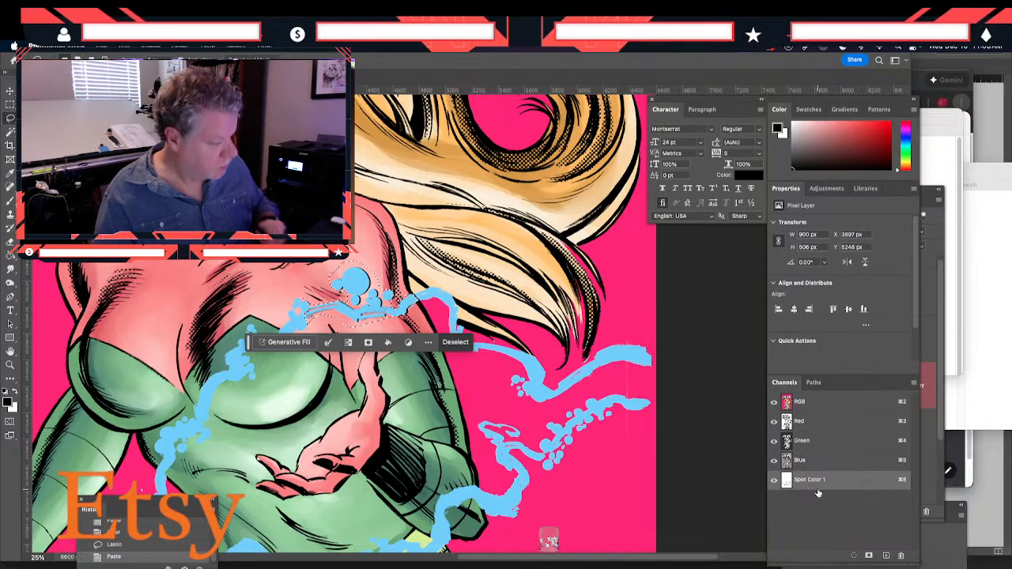
click(806, 410)
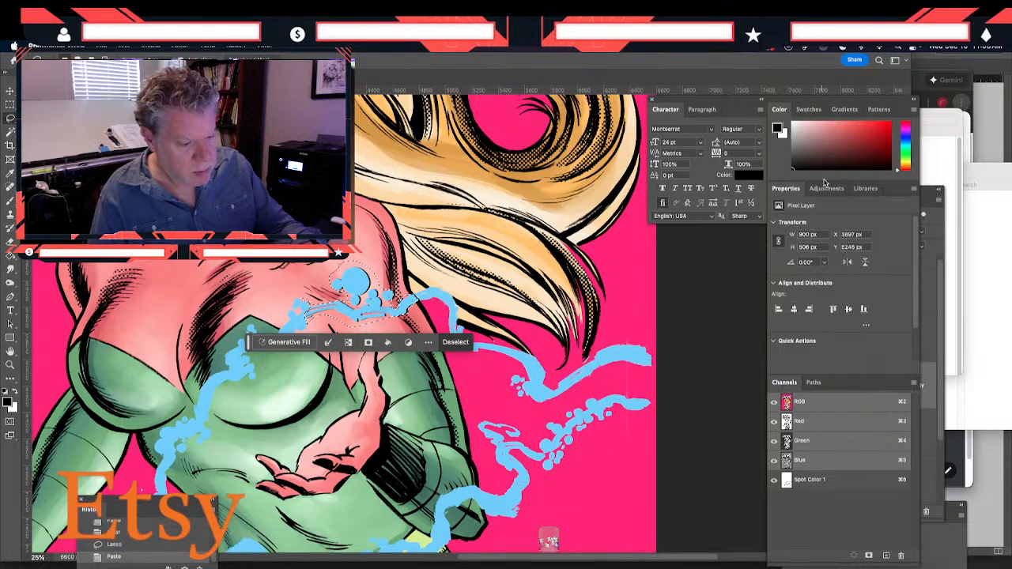
click(941, 281)
key(Delete)
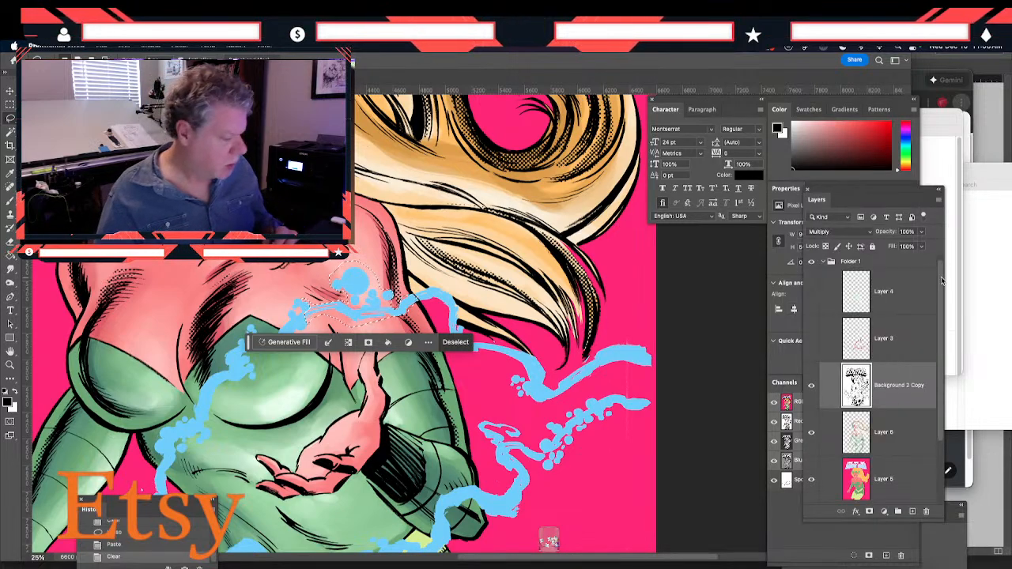
Deselect and examine the spot color tendrils across the whole cover
drag(231, 318, 234, 321)
mouse_move(140, 416)
mouse_down()
mouse_move(168, 367)
mouse_move(242, 358)
mouse_move(259, 463)
mouse_up()
drag(331, 281, 213, 388)
key(super+minus)
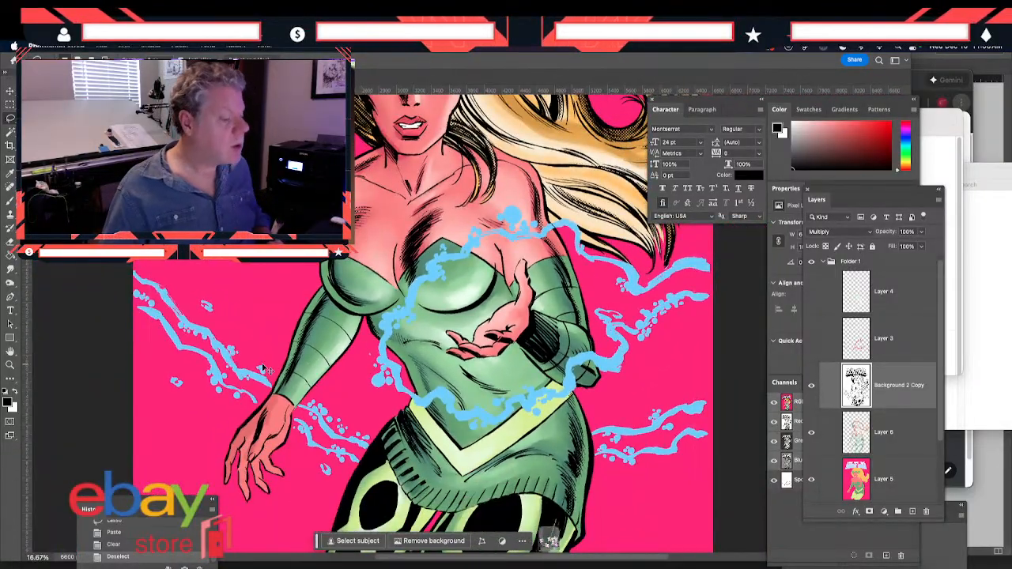
key(super+minus)
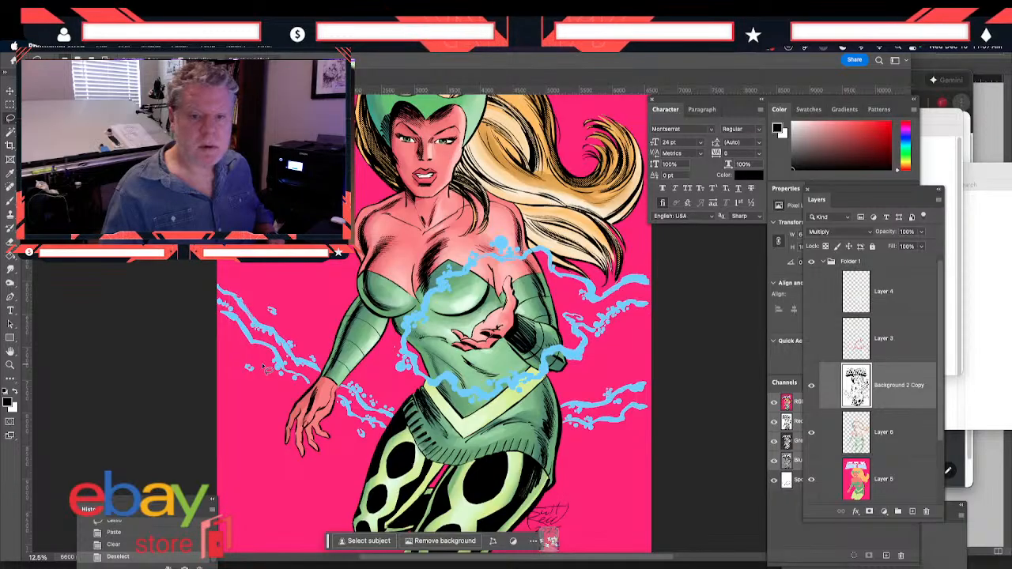
key(super+minus)
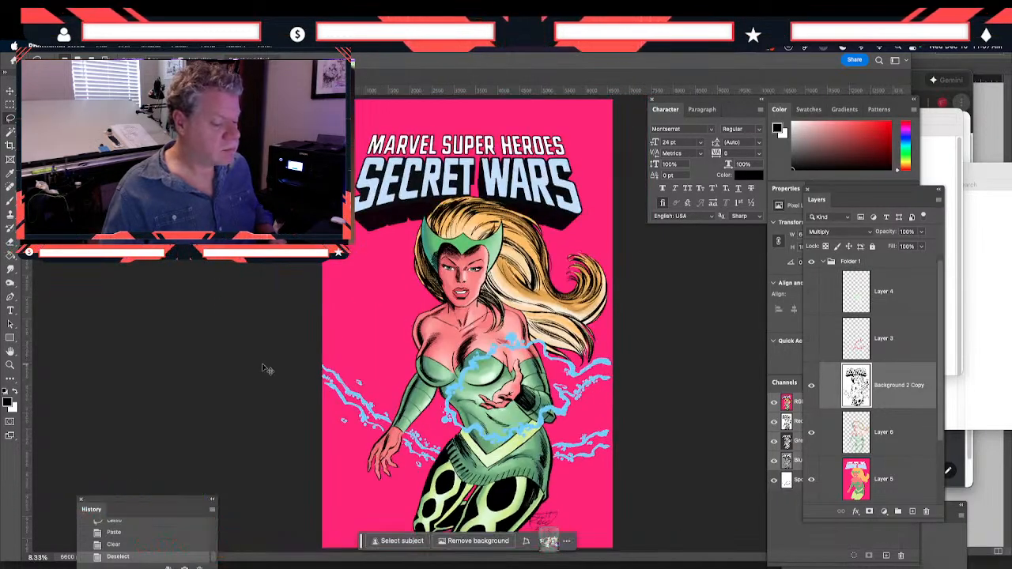
key(super+equal)
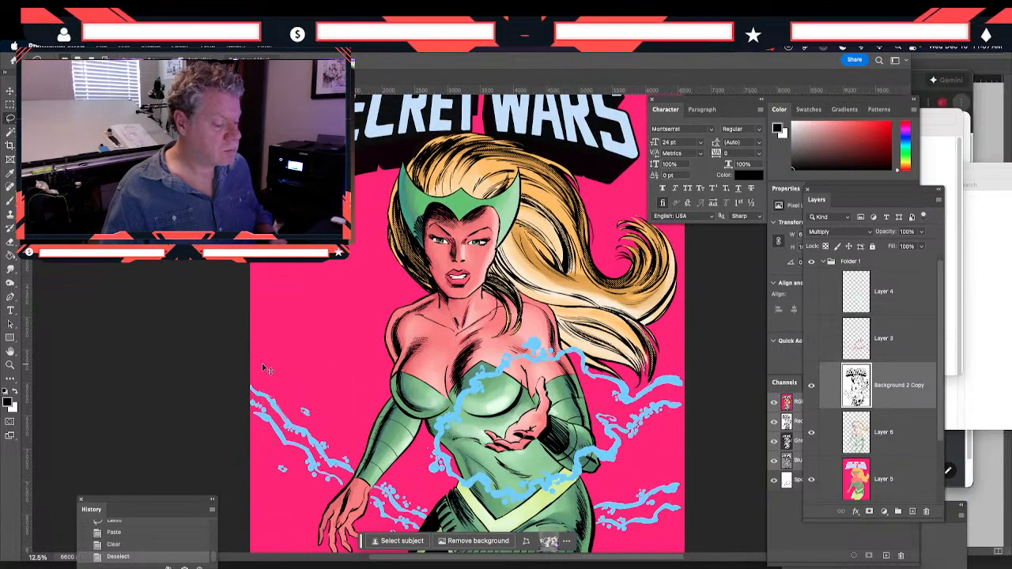
Lasso the tendrils between the canvas edge and the lowered arm, and add a new layer directly above Layer 6
key(space)
drag(344, 377, 333, 267)
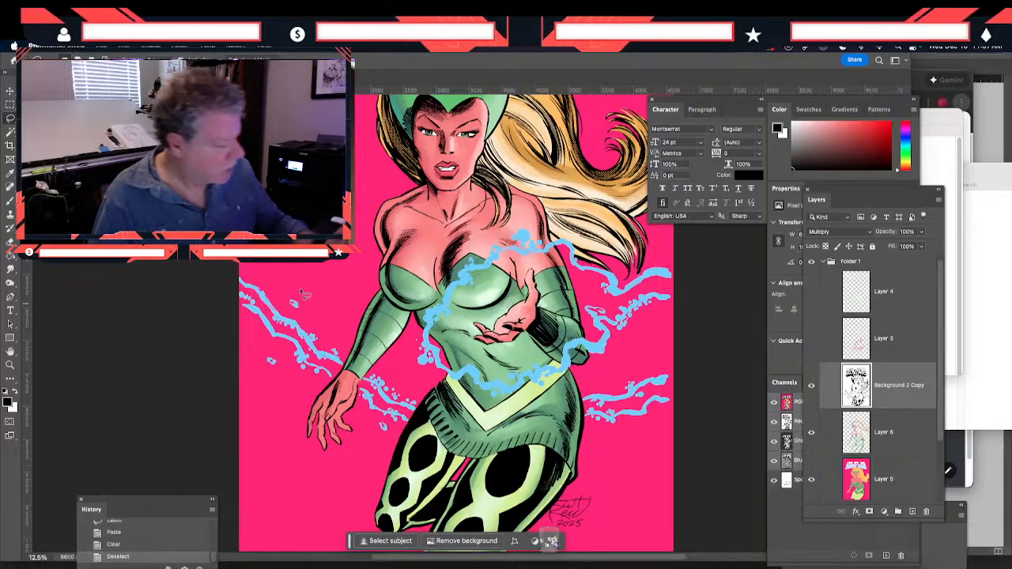
drag(239, 304, 301, 352)
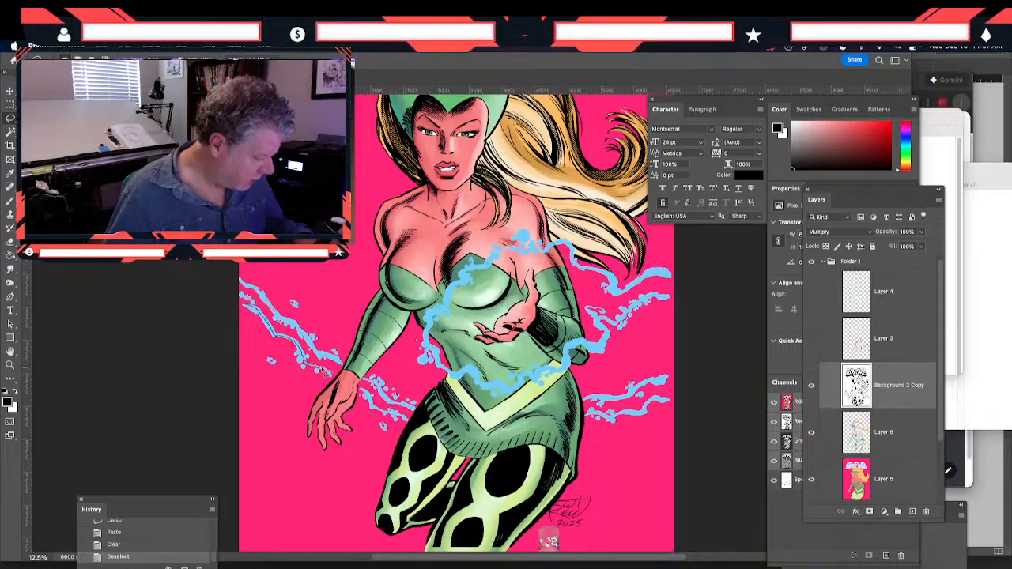
mouse_move(328, 377)
mouse_down()
mouse_move(339, 382)
mouse_move(348, 370)
mouse_move(235, 279)
mouse_up()
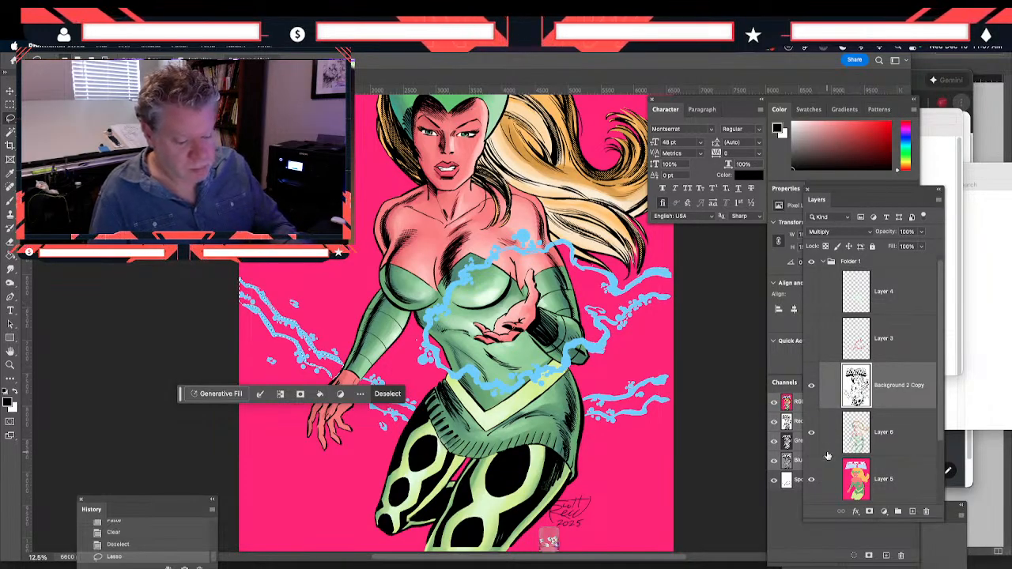
click(859, 440)
click(912, 511)
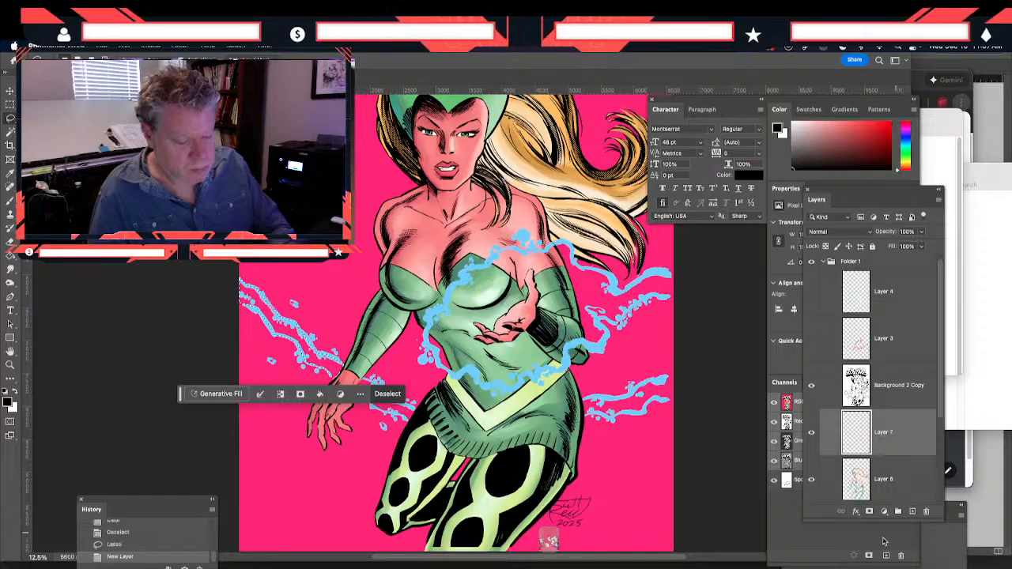
Set the foreground color to a fully saturated bright red
click(10, 402)
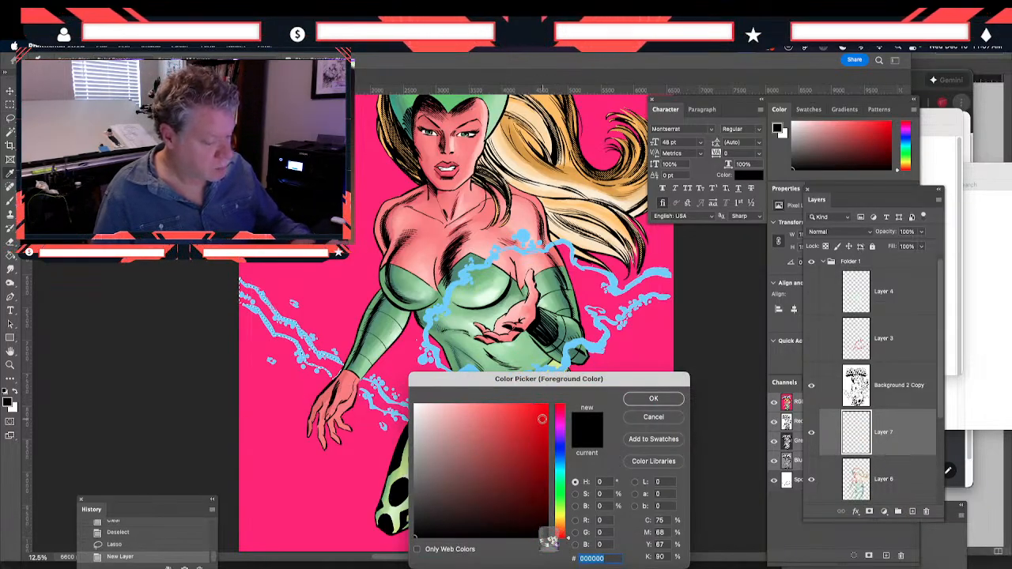
drag(542, 413, 553, 400)
click(653, 398)
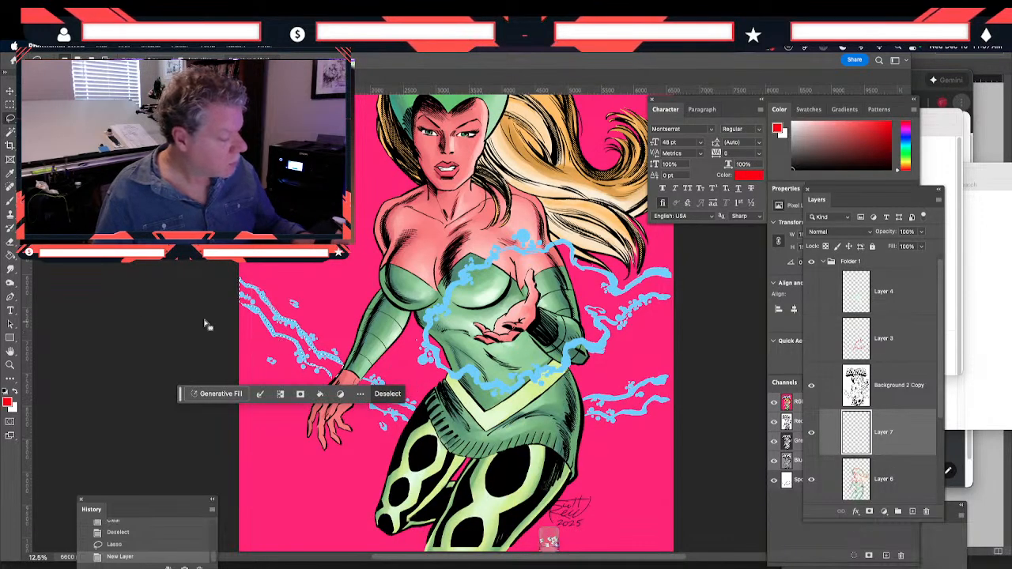
On Layer 7, fill the lassoed tendrils beside the lowered arm with red, and lasso and fill those between the hand and hip
click(10, 256)
click(306, 353)
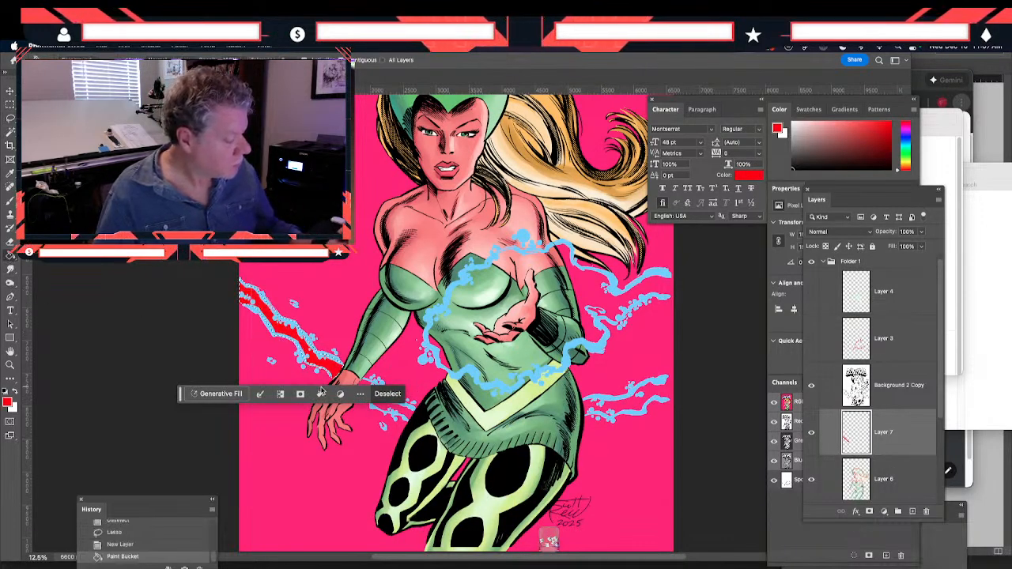
drag(294, 377, 243, 303)
click(10, 118)
drag(130, 323, 119, 229)
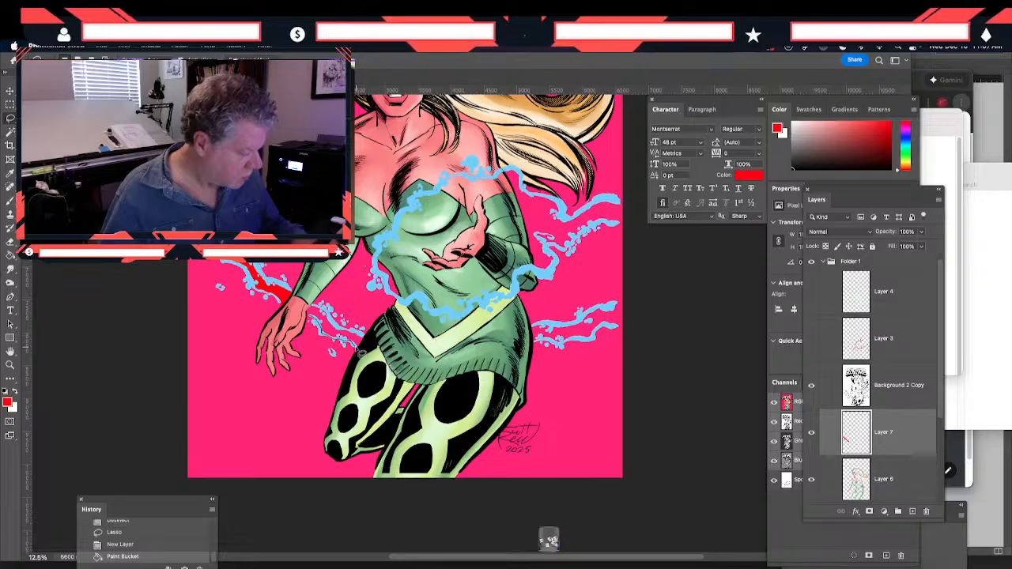
mouse_move(357, 349)
mouse_down()
mouse_move(364, 336)
mouse_move(316, 312)
mouse_up()
drag(313, 314, 313, 318)
click(10, 254)
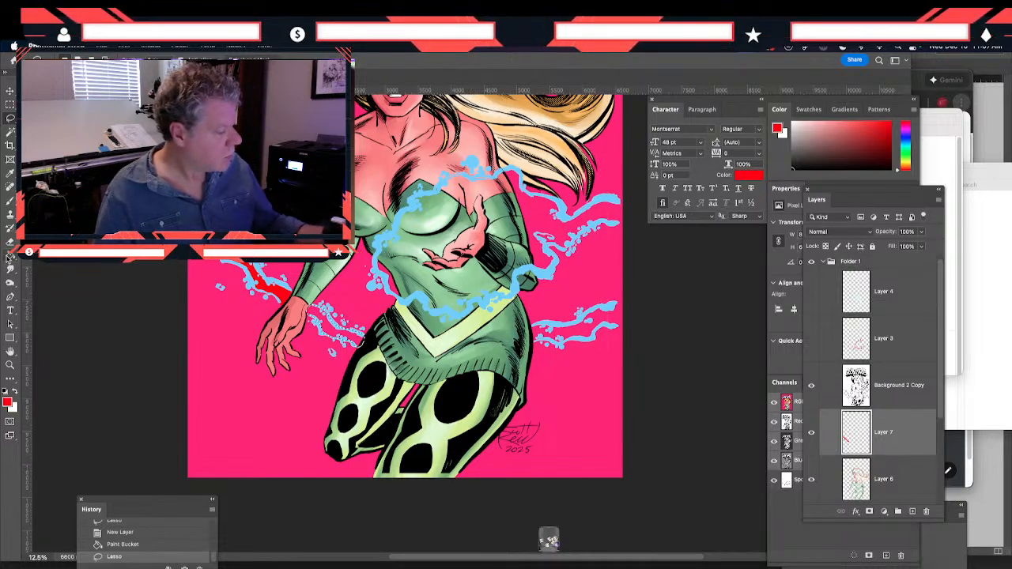
click(324, 329)
Lasso the lower tendrils between the opposite hip and the canvas edge and fill them with red
mouse_move(494, 389)
mouse_down()
mouse_move(372, 452)
mouse_move(361, 480)
mouse_up()
click(10, 119)
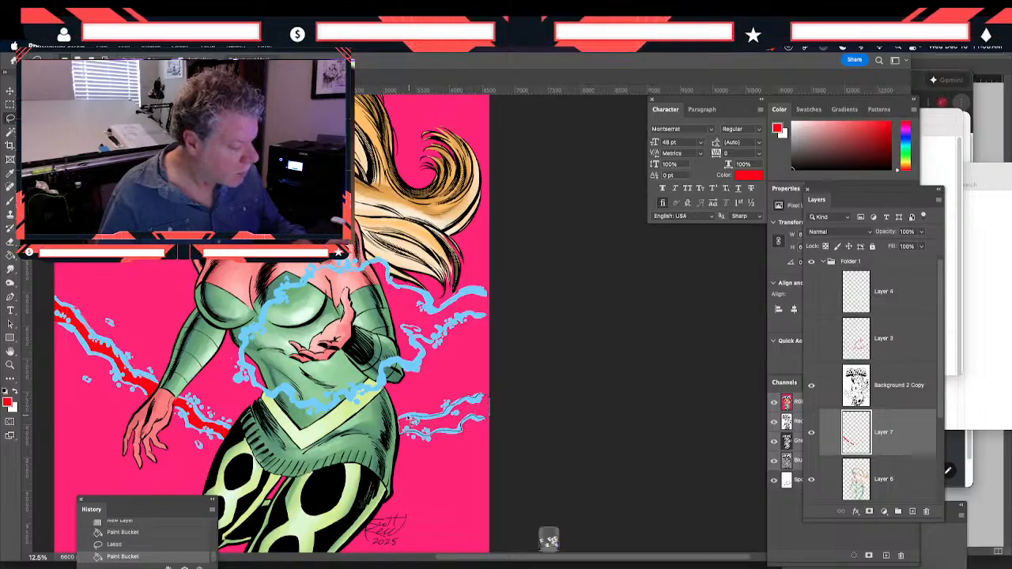
drag(399, 419, 400, 430)
click(11, 255)
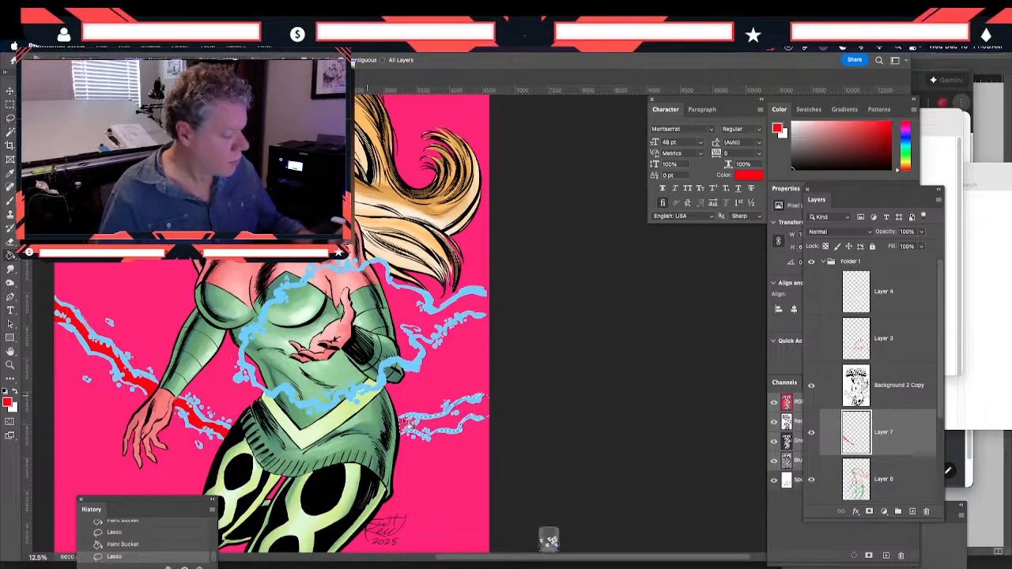
click(443, 426)
Lasso the area between the upper tendrils from the raised arm to the canvas edge, fill it with red and deselect
key(l)
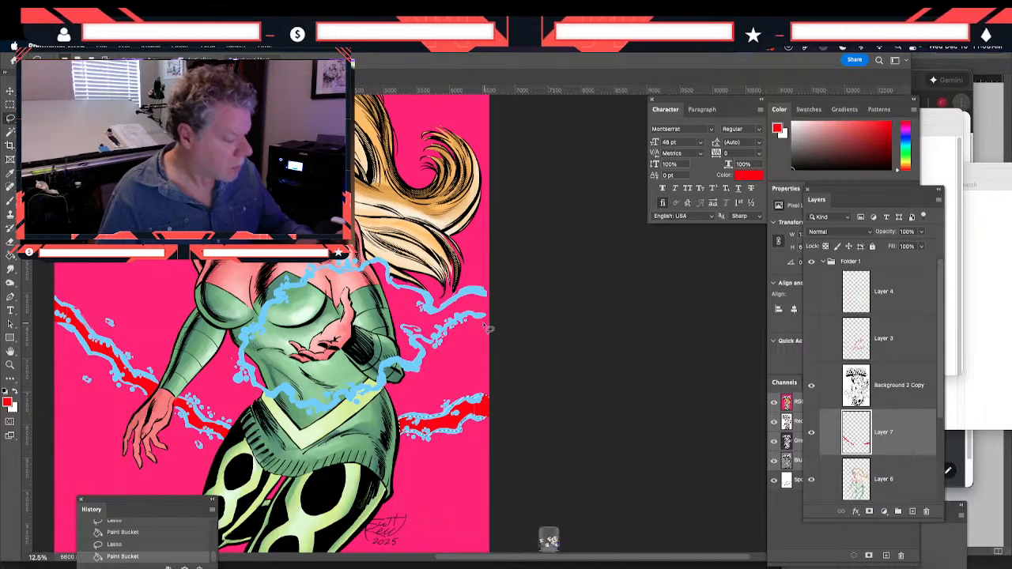
mouse_move(464, 321)
mouse_down()
mouse_move(439, 351)
mouse_move(419, 347)
mouse_move(408, 372)
mouse_up()
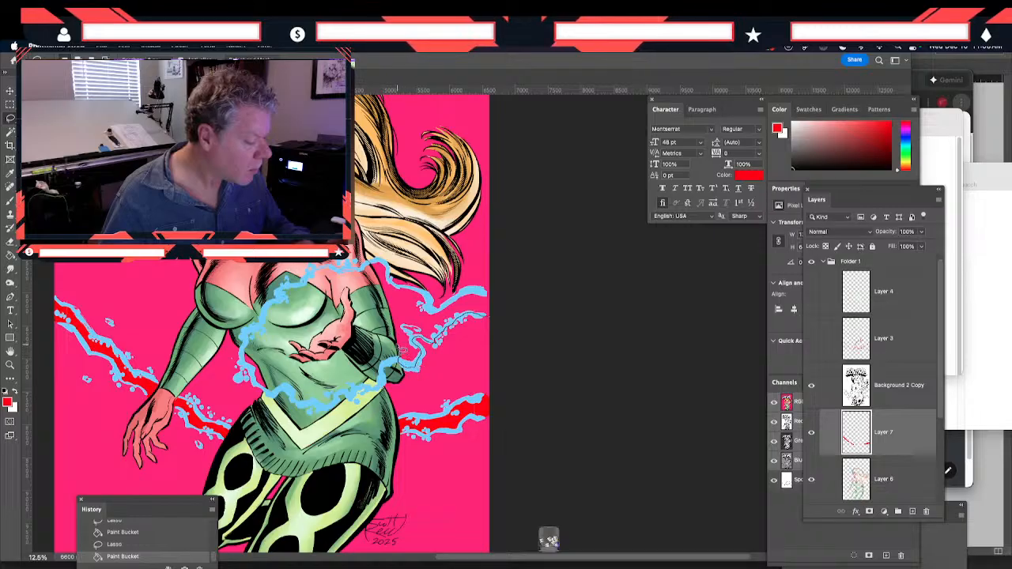
mouse_move(396, 326)
mouse_down()
mouse_move(381, 288)
mouse_move(389, 267)
mouse_move(442, 315)
mouse_move(480, 293)
mouse_move(496, 327)
mouse_up()
key(g)
click(397, 393)
drag(147, 348, 279, 359)
click(11, 119)
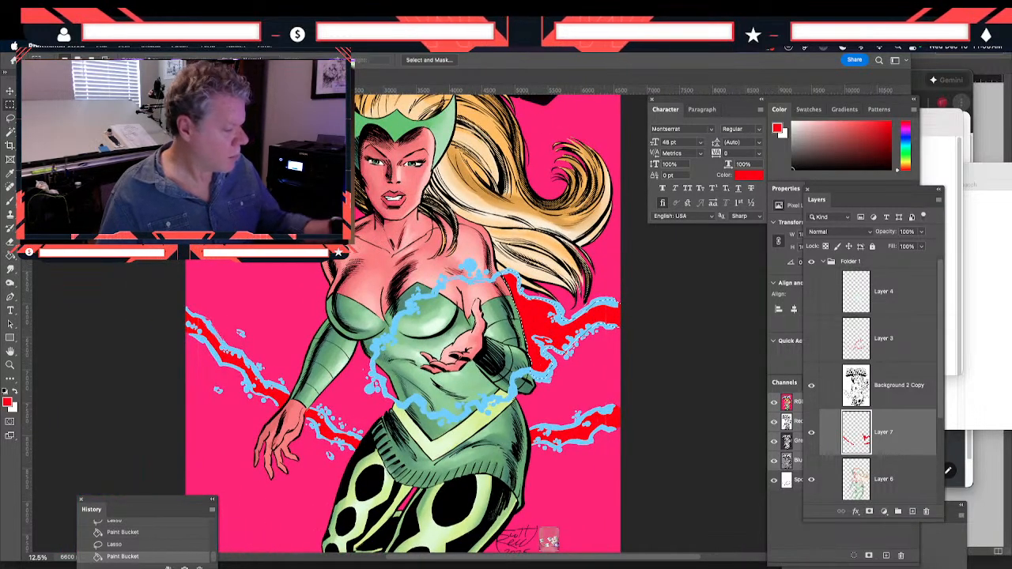
key(ctrl+d)
Lasso the area enclosed by the energy ring around the torso and add a new layer directly above Layer 7
click(11, 119)
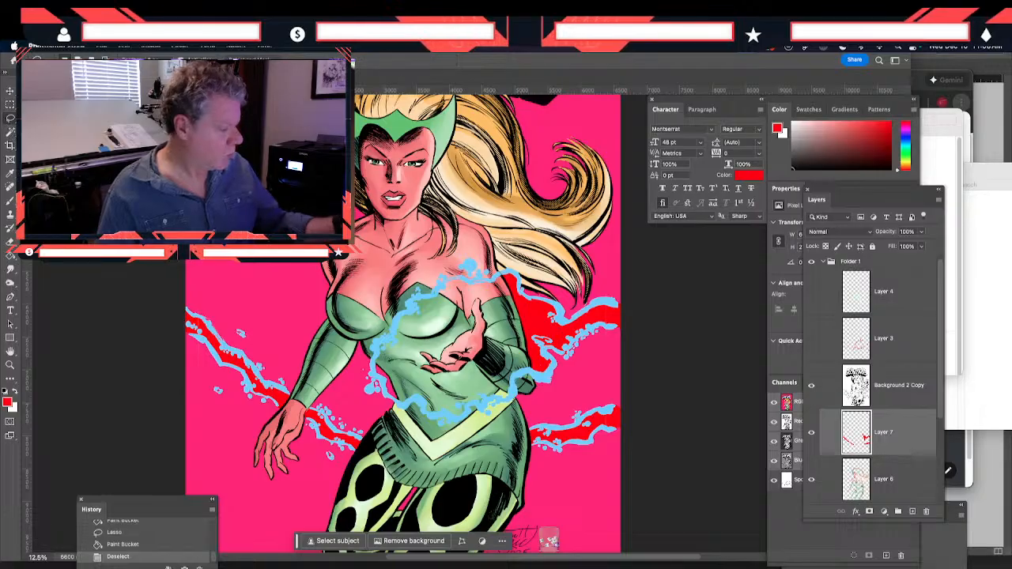
mouse_move(414, 307)
mouse_down()
mouse_move(389, 344)
mouse_move(379, 378)
mouse_move(387, 397)
mouse_move(489, 408)
mouse_move(538, 376)
mouse_move(507, 280)
mouse_up()
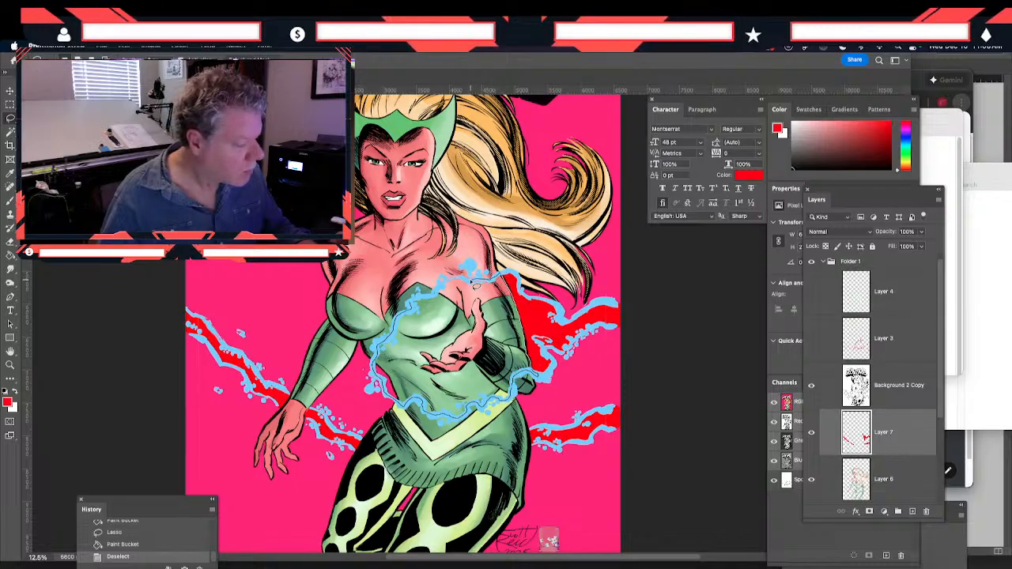
drag(437, 294, 419, 312)
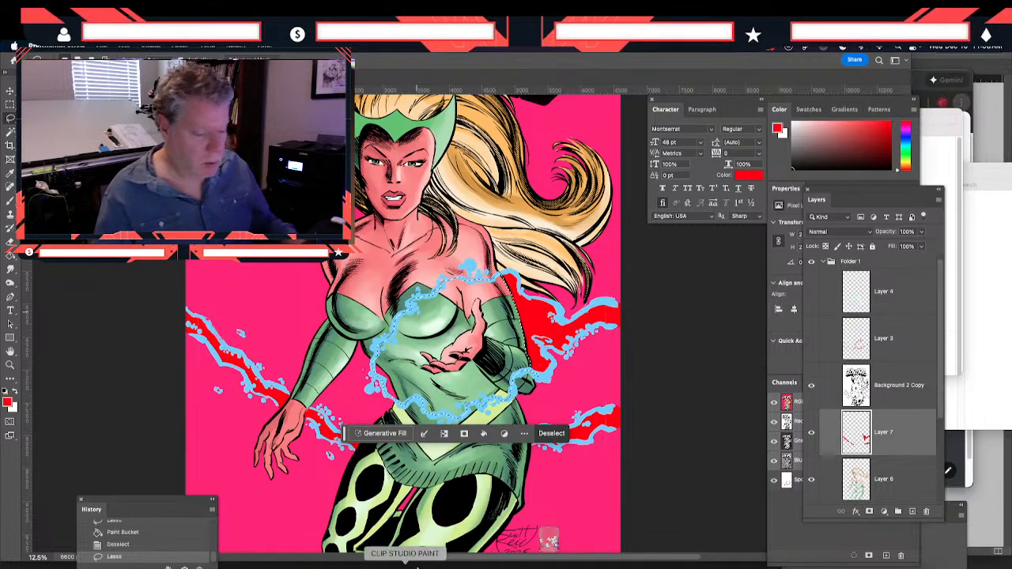
click(912, 512)
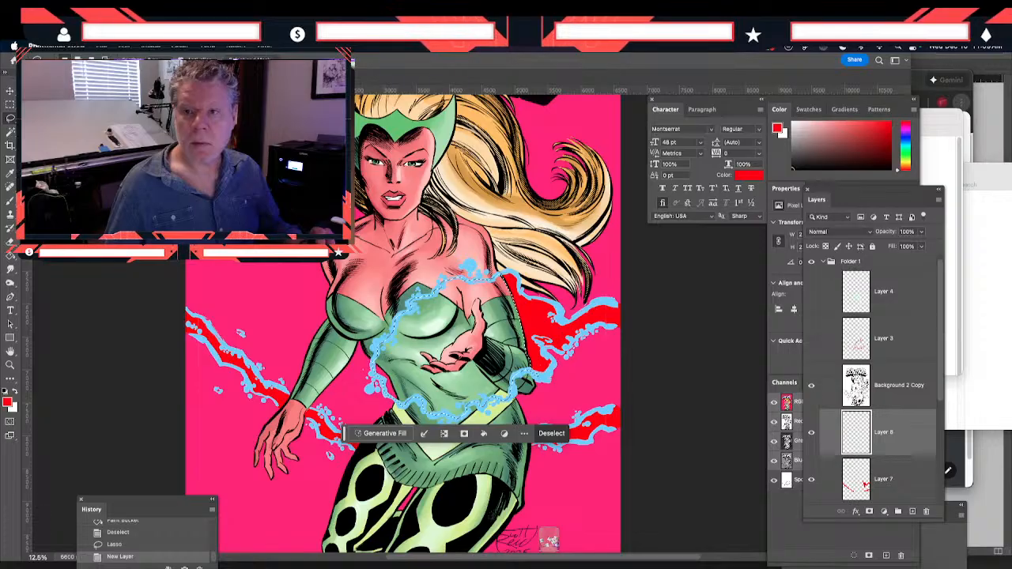
key(shift+Tab)
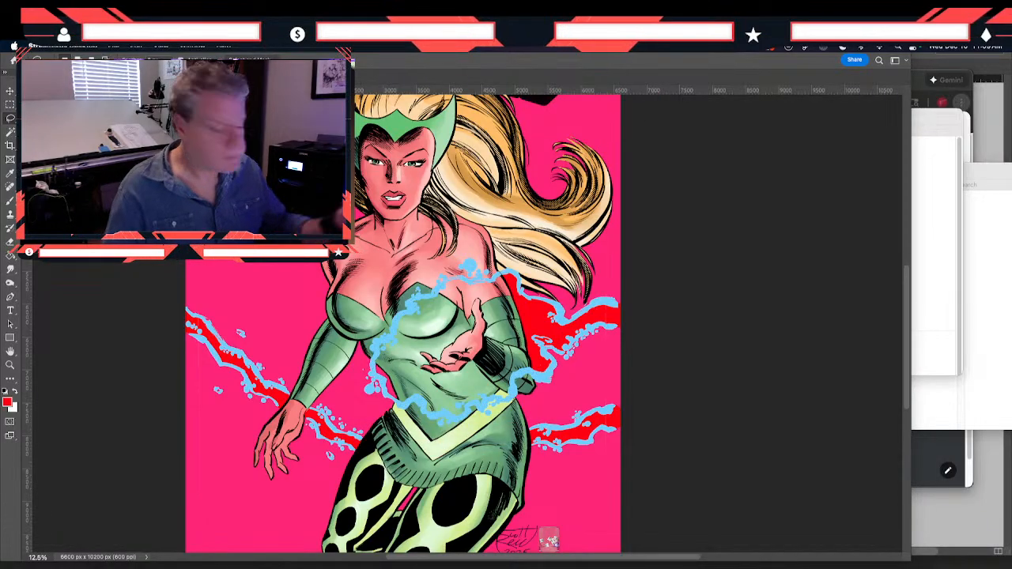
key(shift+Tab)
Try filling the area inside the energy ring with red on Layer 8, undo the fill and deselect
click(10, 255)
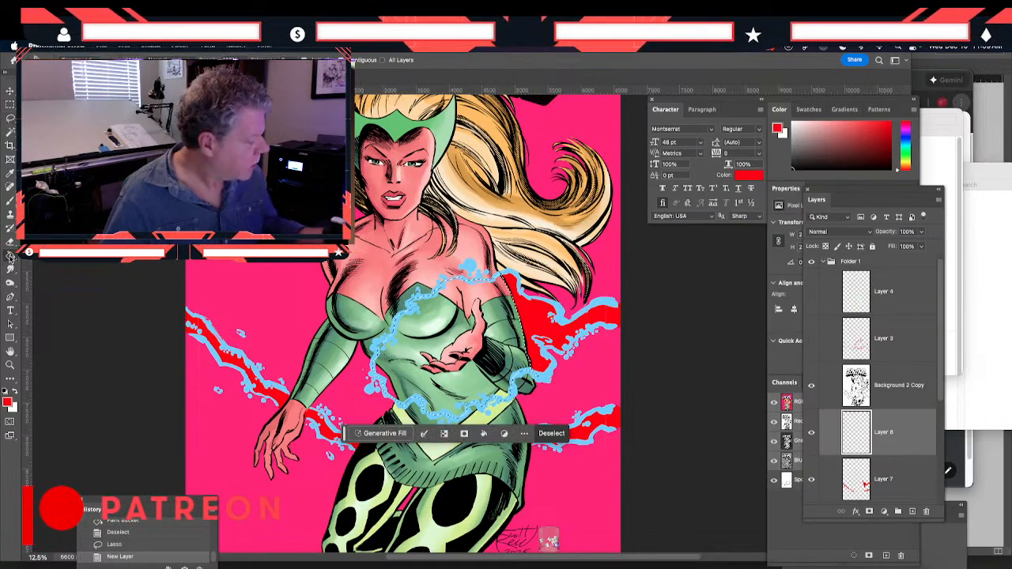
click(433, 413)
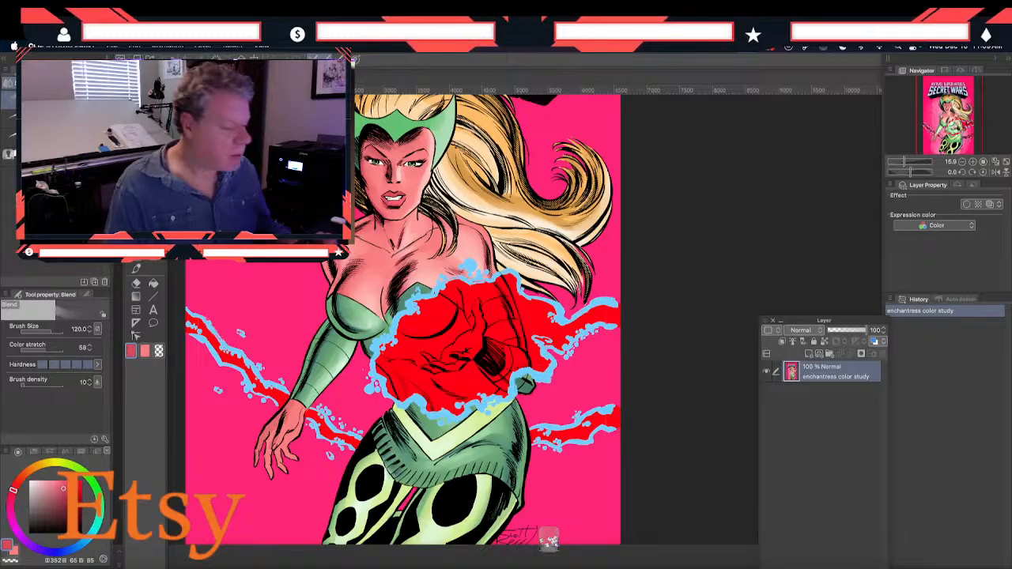
key(Delete)
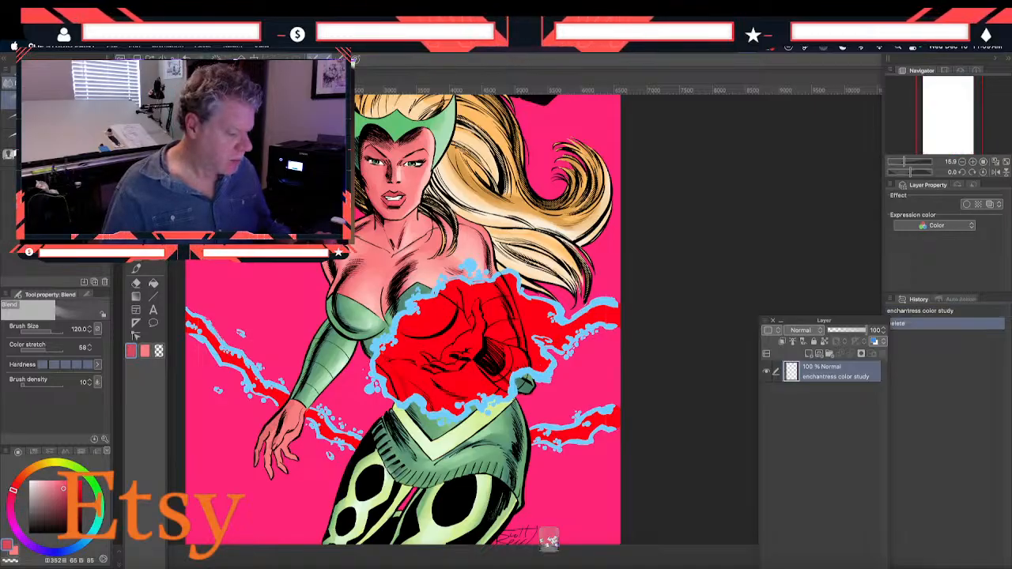
key(super+z)
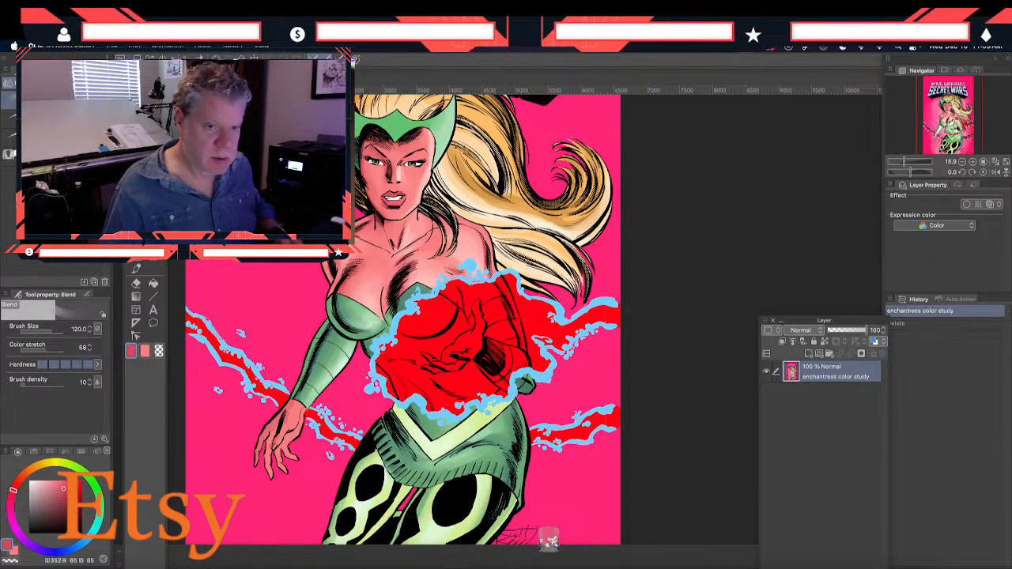
key(super+Tab)
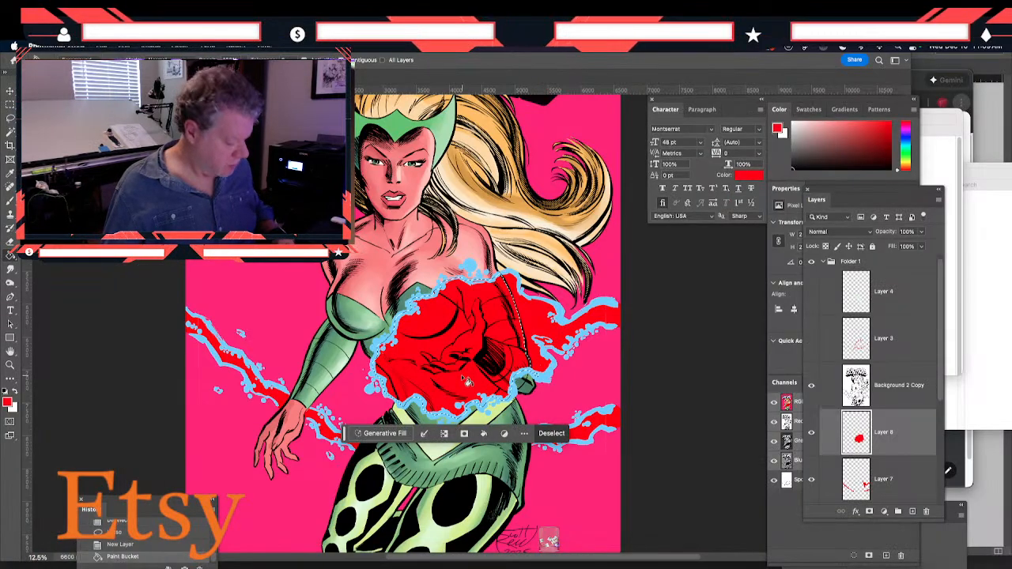
key(Delete)
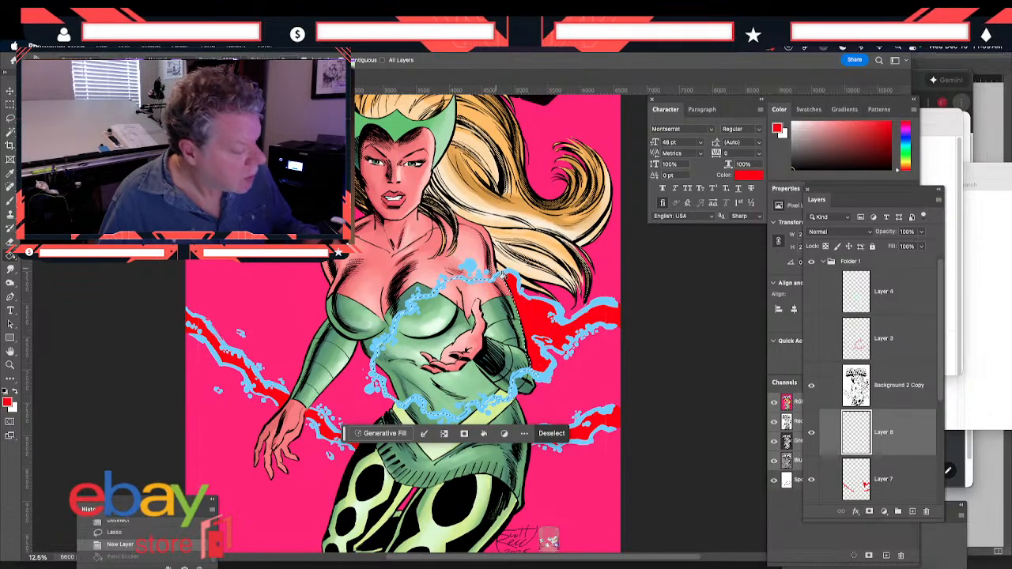
key(l)
key(ctrl+d)
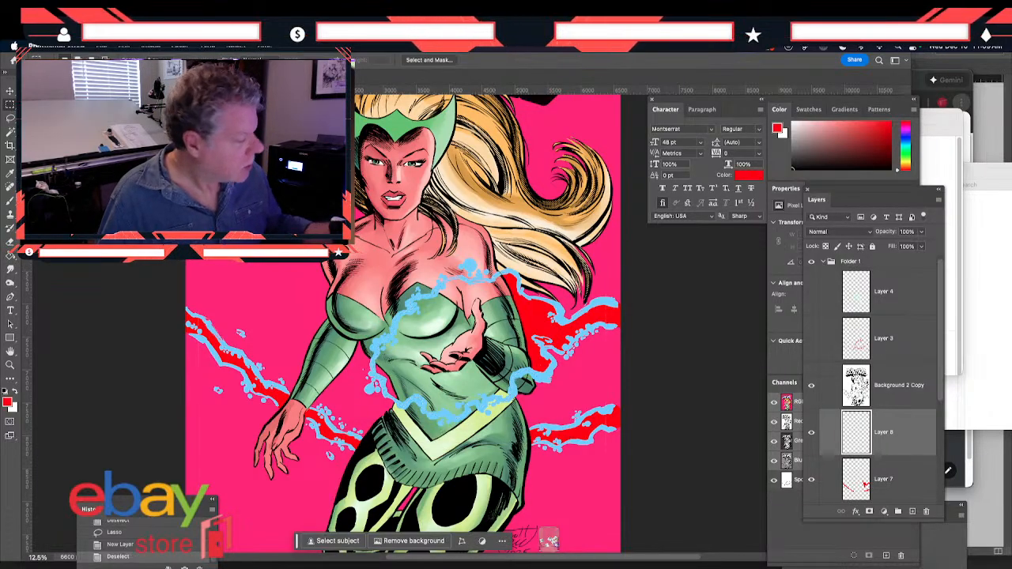
click(10, 118)
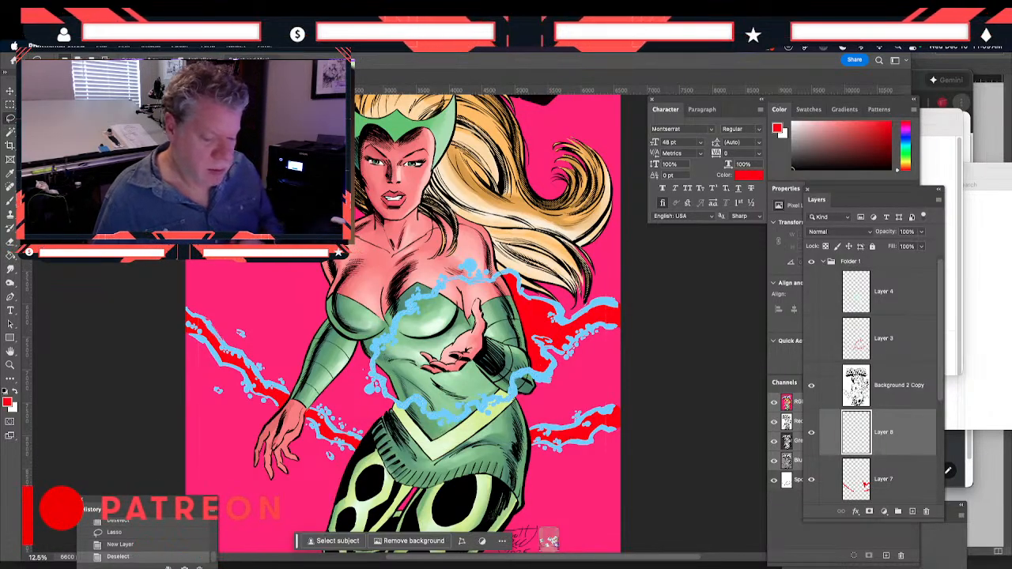
click(796, 484)
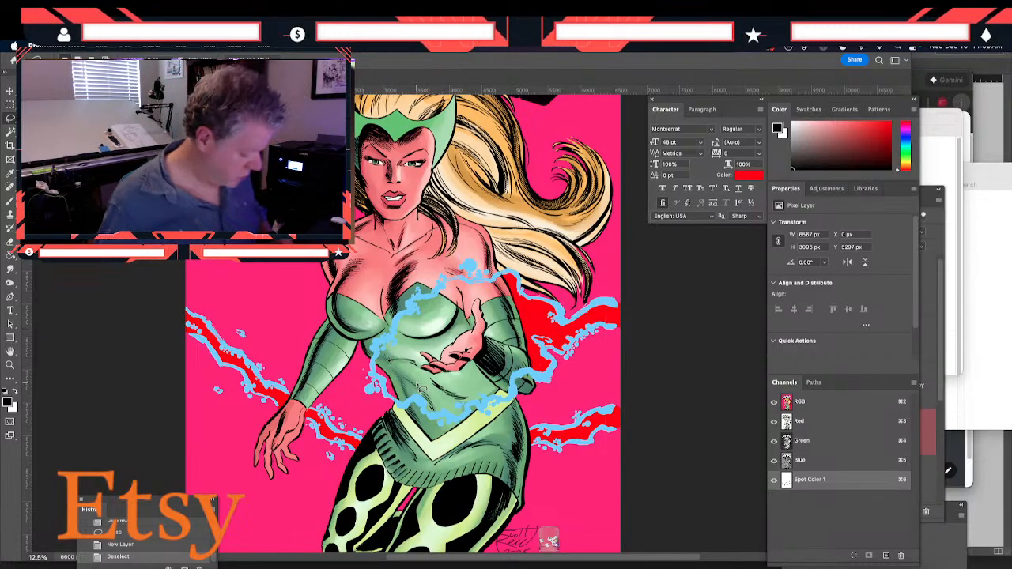
key(super+minus)
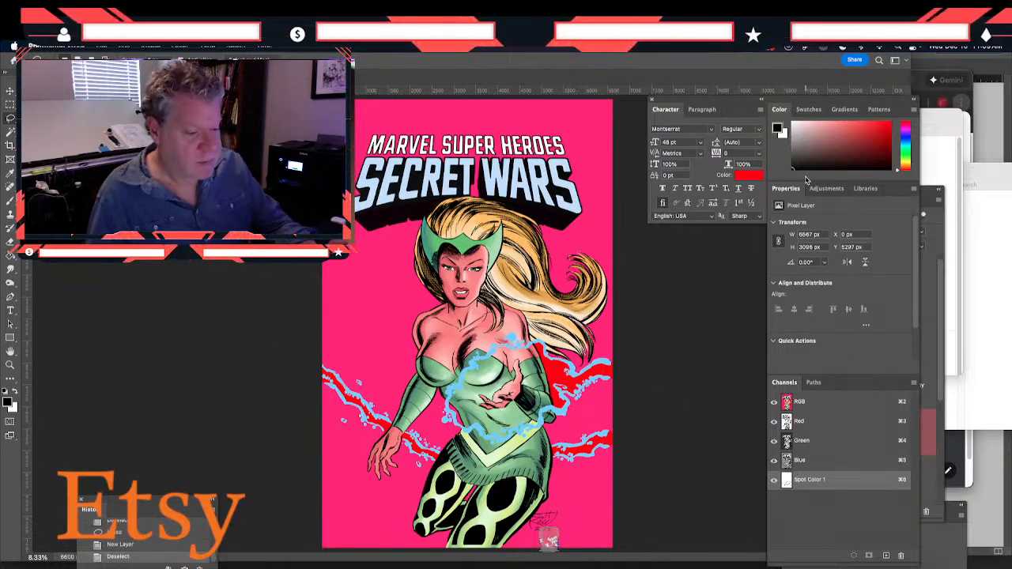
Select the pink background on Layer 5 with the Magic Wand, including the area by the tendrils between the hand and hip
key(F7)
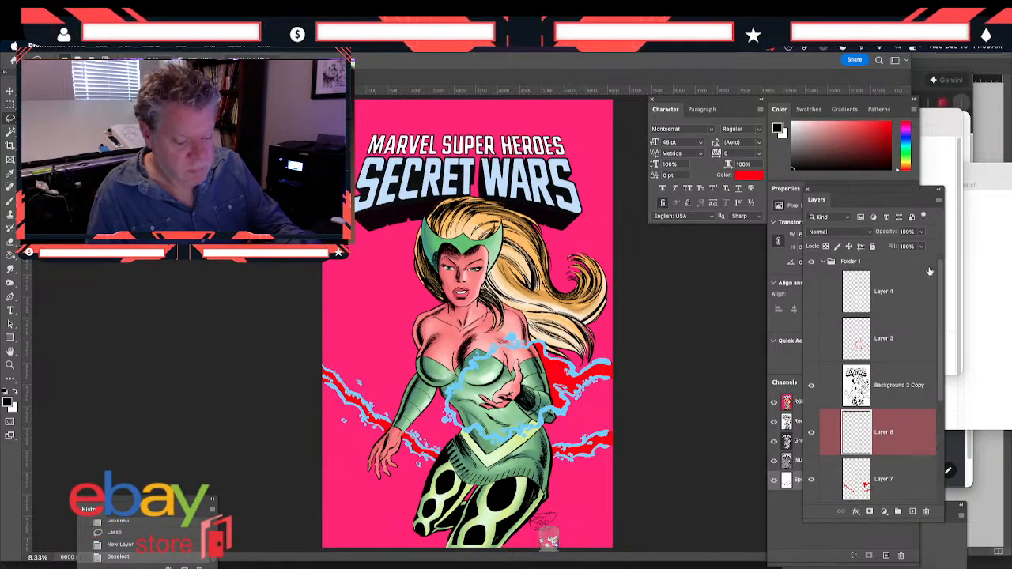
scroll(838, 466, down, 4)
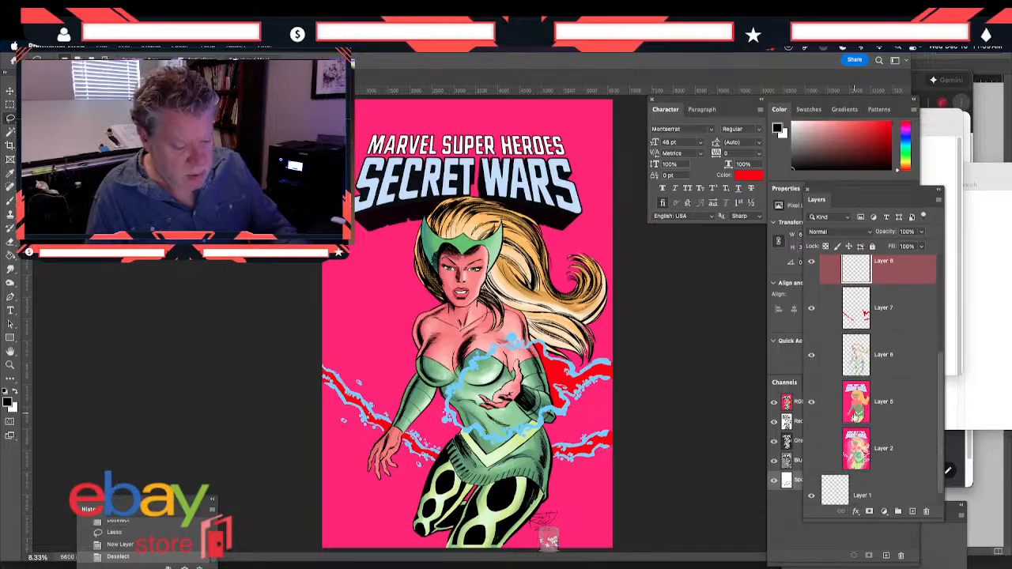
click(855, 416)
click(9, 132)
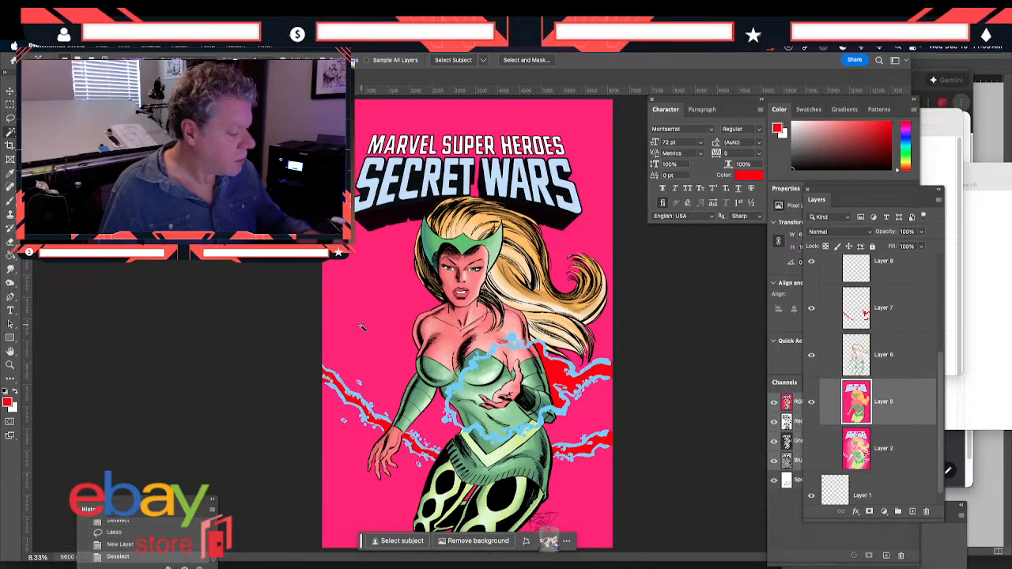
click(370, 464)
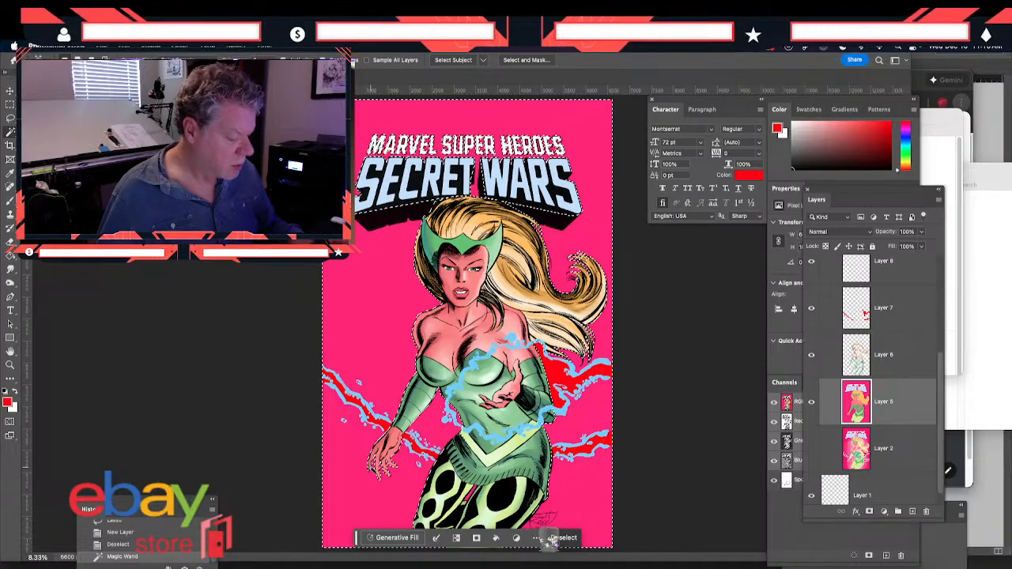
shift+click(426, 452)
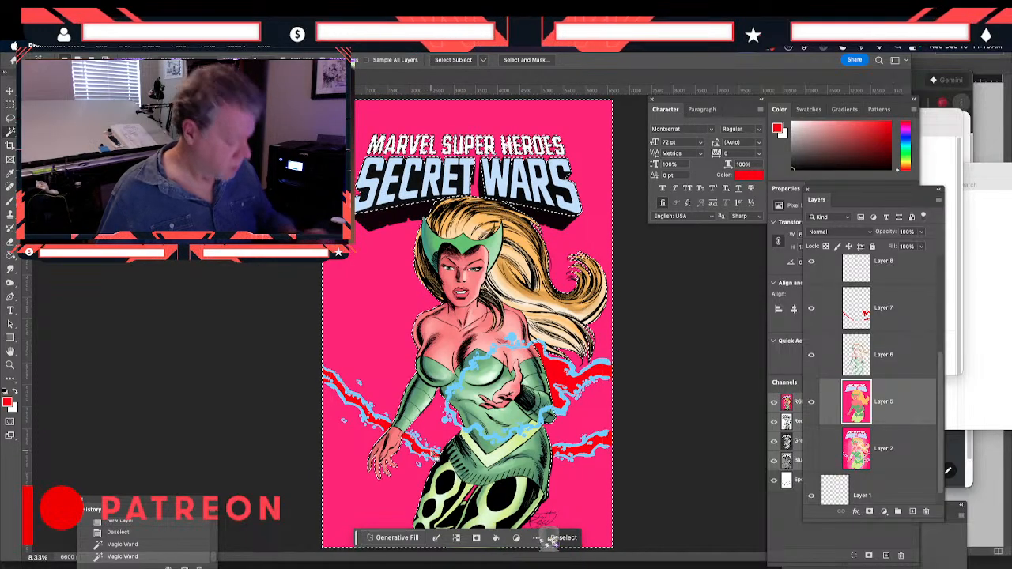
Add the enclosed pink background areas in the Marvel Super Heroes lettering to the Magic Wand selection
key(super+plus)
key(super+plus)
scroll(429, 449, up, 10)
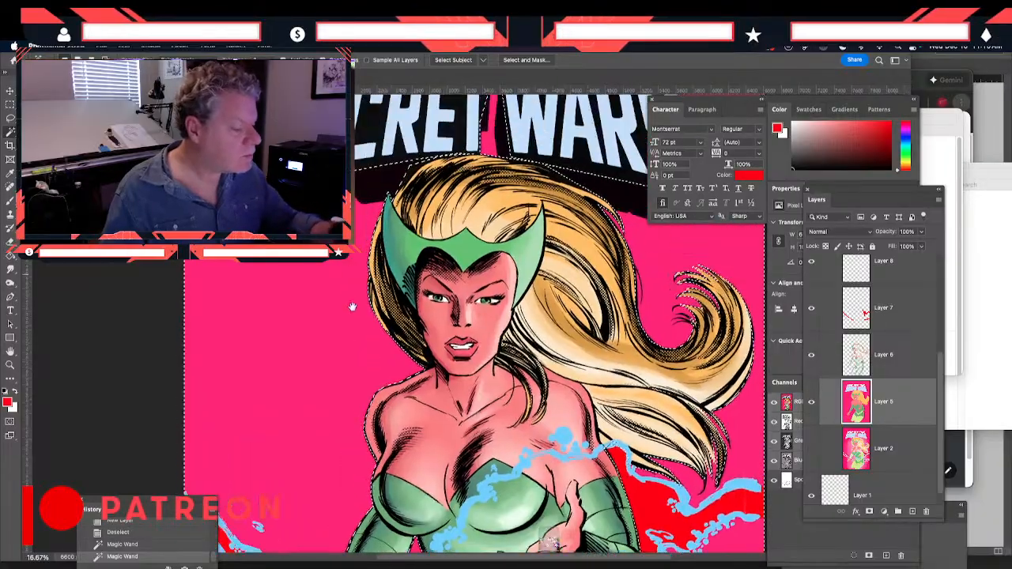
shift+click(319, 271)
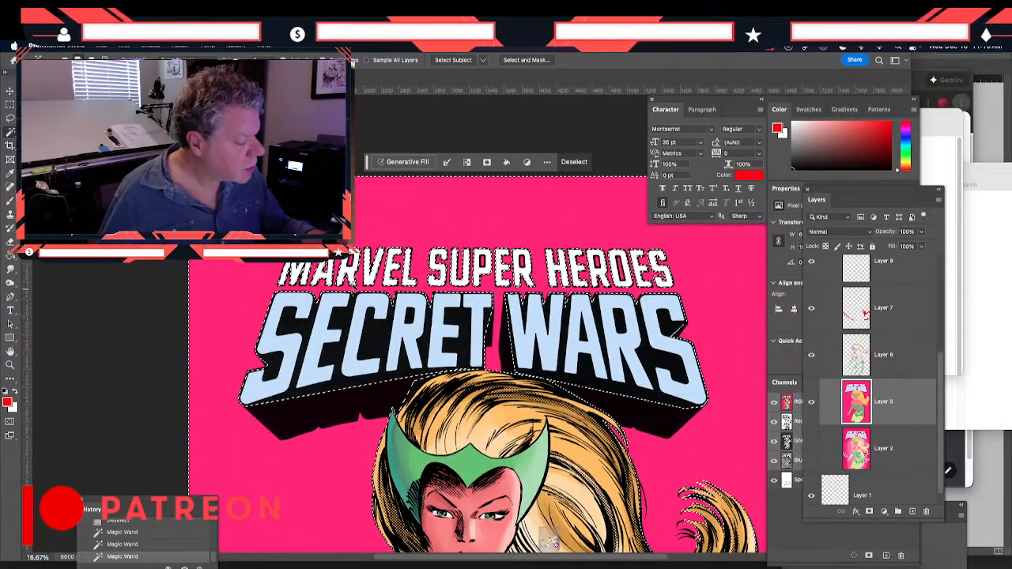
shift+click(345, 268)
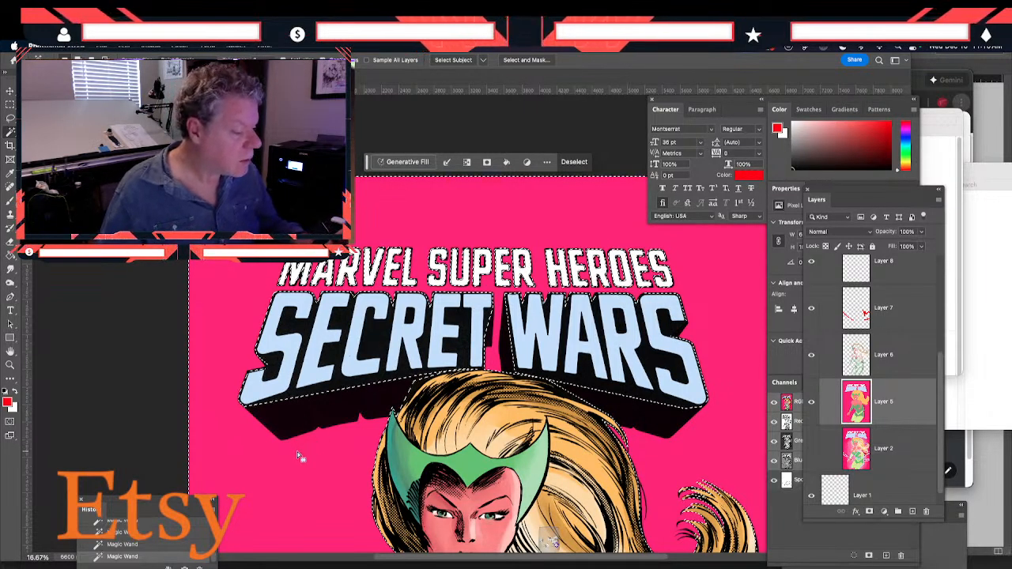
Switch to Clip Studio Paint and place the Enchantress color study window over the cover for reference
scroll(300, 457, down, 10)
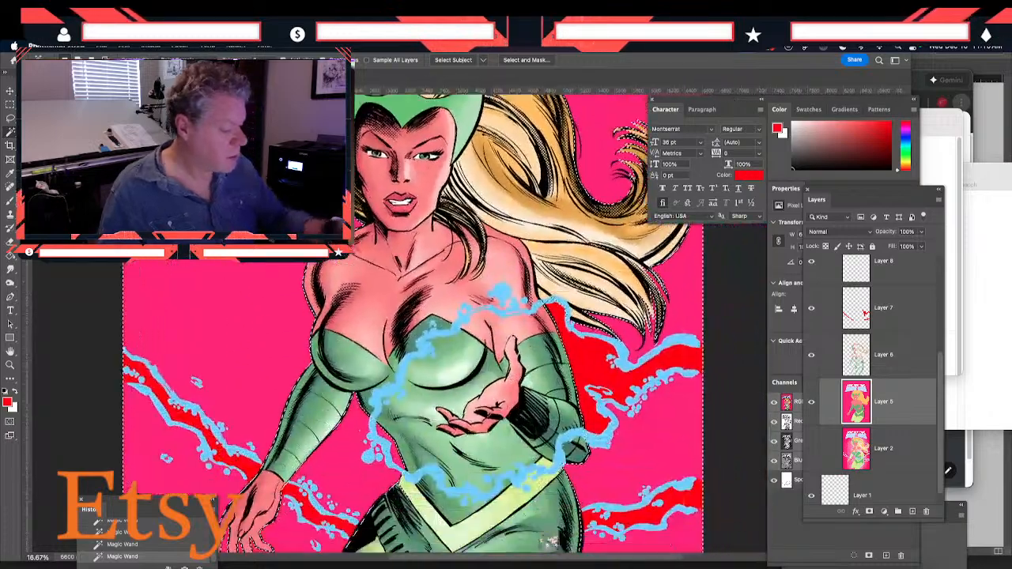
key(ctrl+minus)
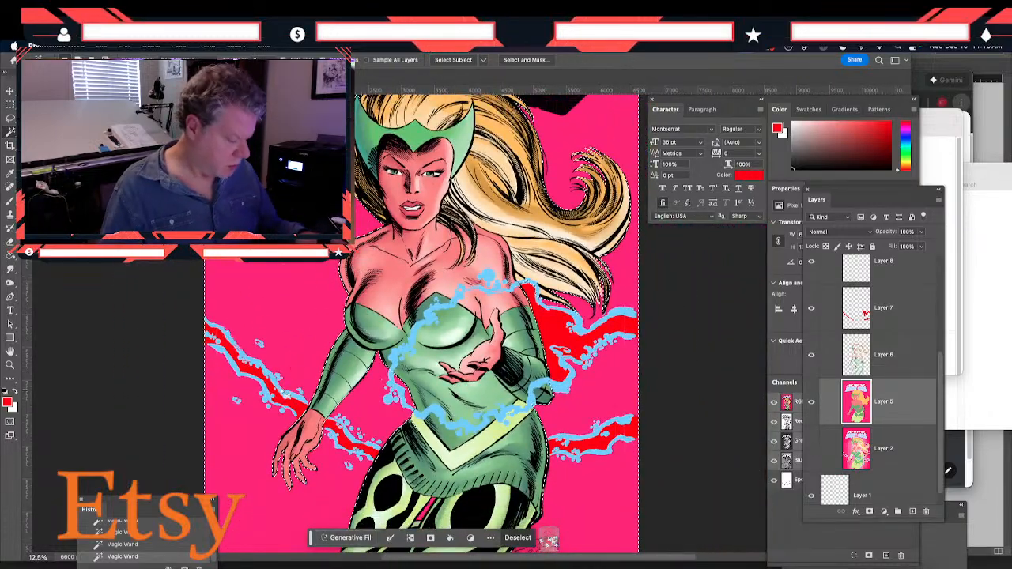
key(ctrl+minus)
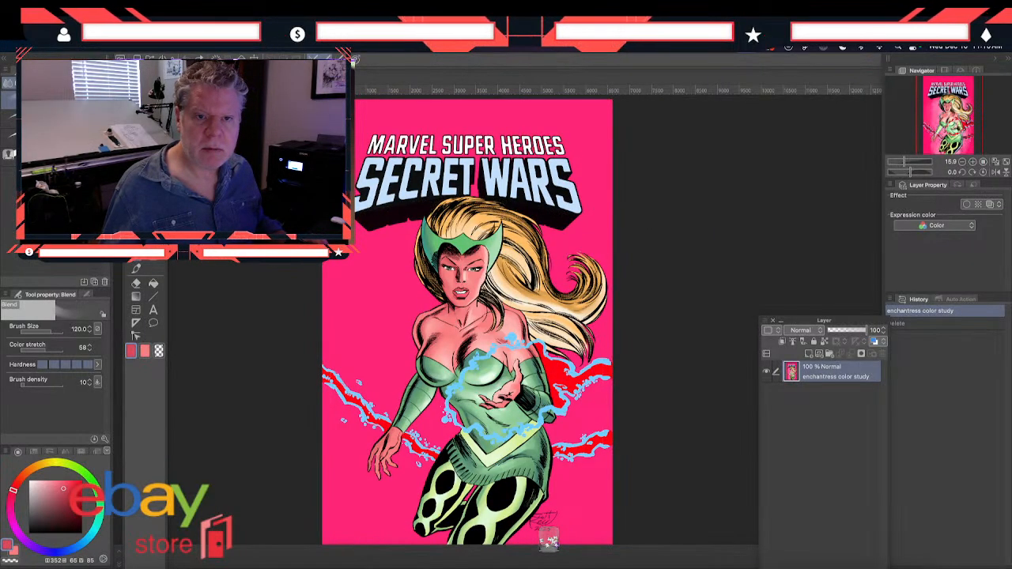
mouse_move(1011, 187)
mouse_down()
mouse_move(685, 181)
mouse_move(517, 146)
mouse_move(517, 119)
mouse_move(489, 88)
mouse_up()
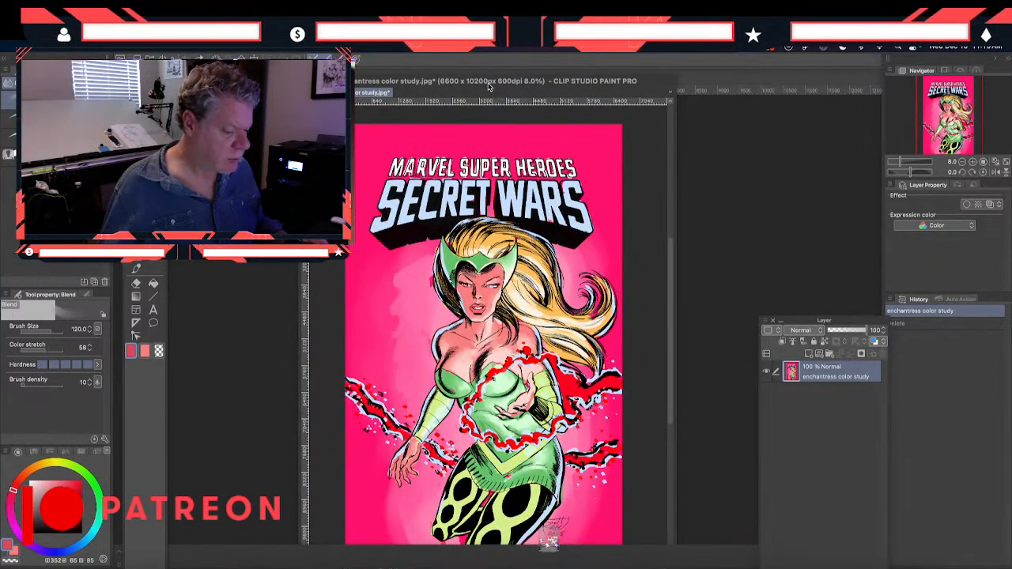
Move the color study window out of the way, switch back to Photoshop and add a new layer above Layer 5
drag(489, 87, 473, 49)
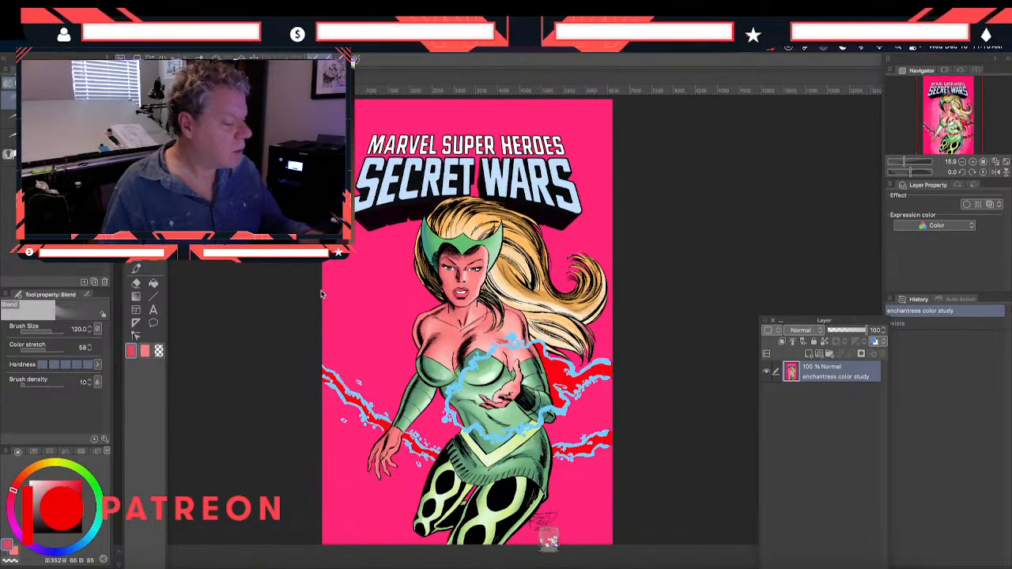
key(super+Tab)
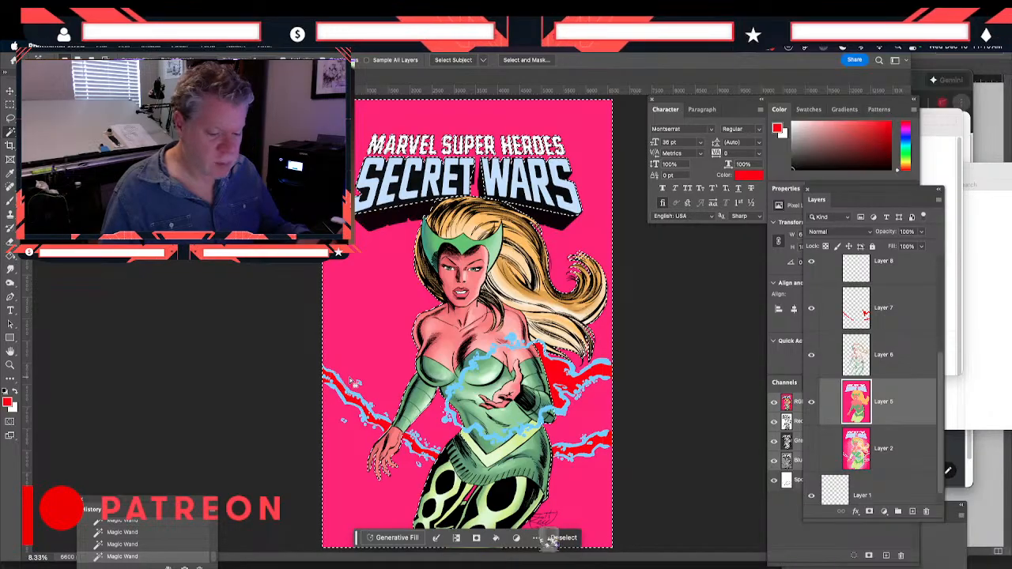
click(911, 511)
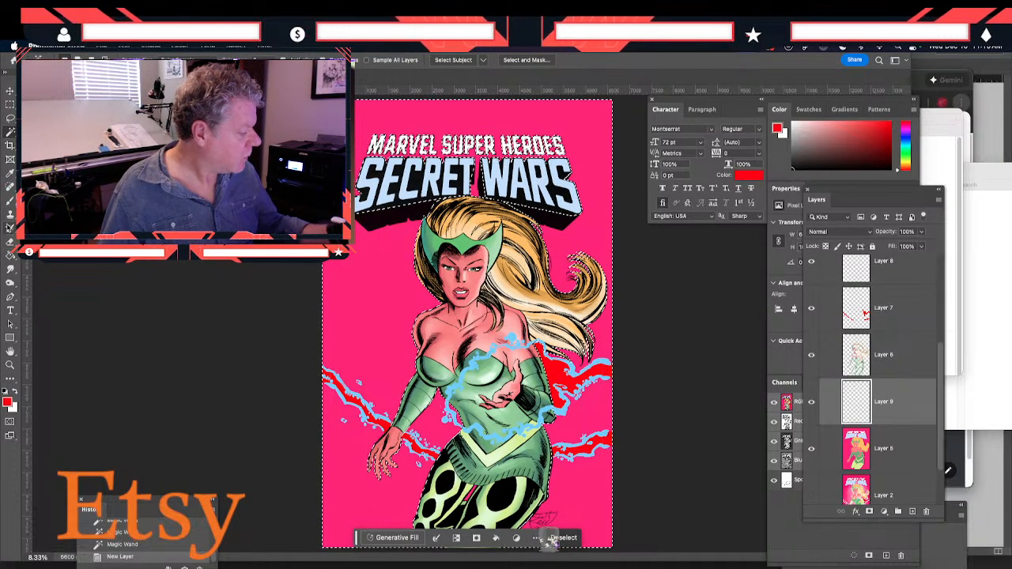
Sample the background pink and lighten the foreground color to the softer pink f991b9
click(10, 173)
click(358, 353)
click(9, 402)
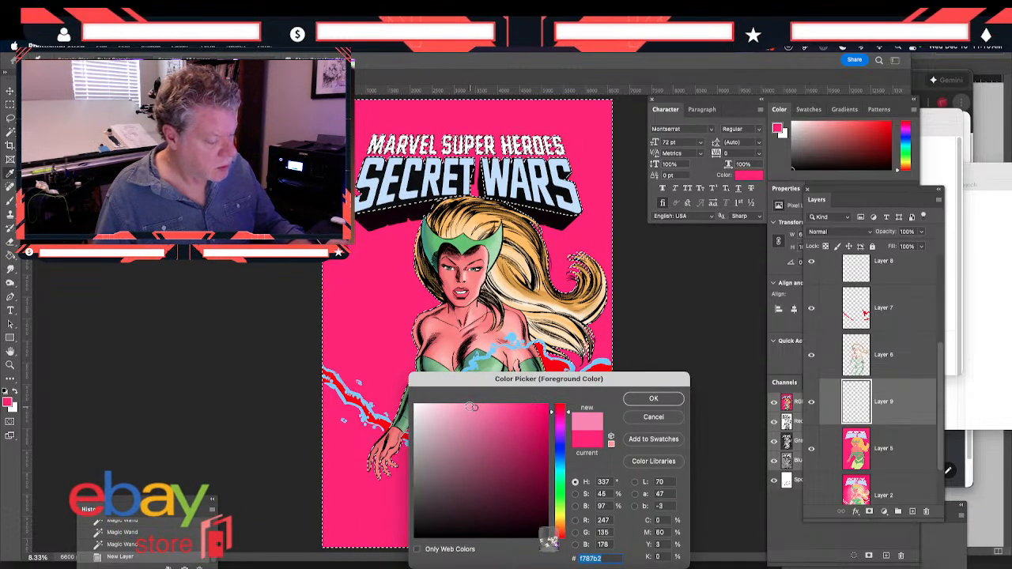
click(640, 402)
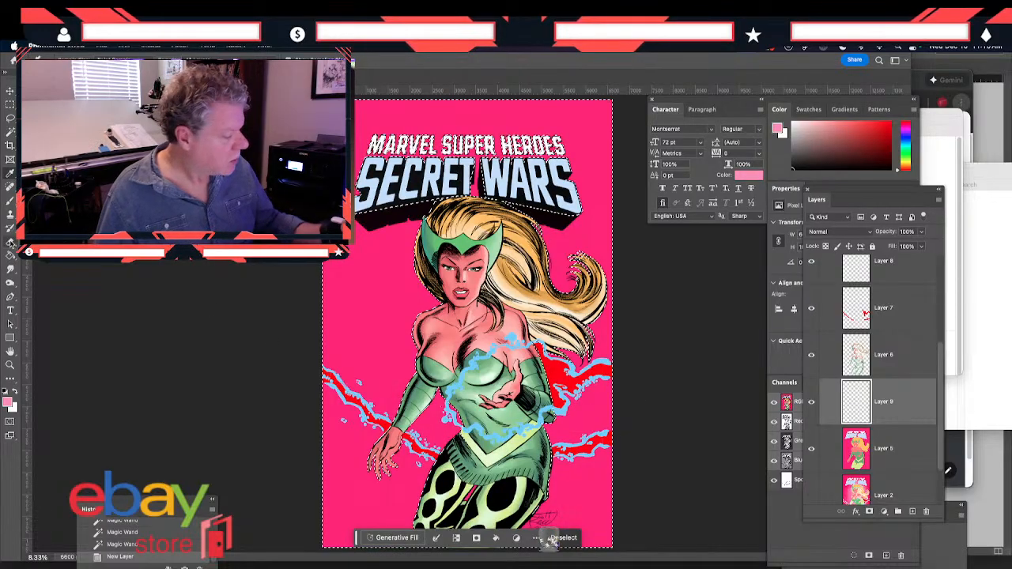
Try a radial light pink gradient spreading from the figure's torso over the selected background, and undo it
click(9, 254)
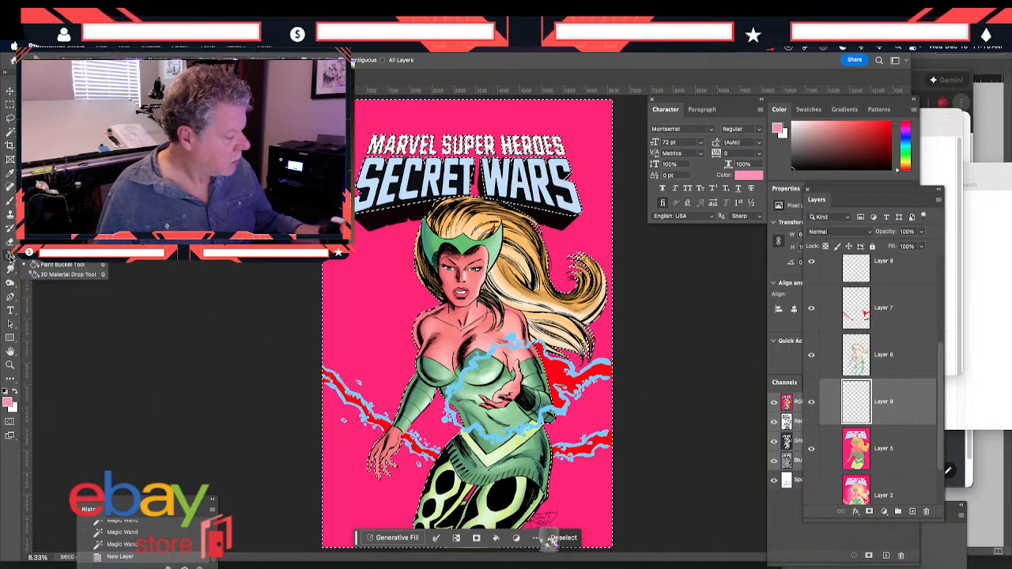
click(57, 255)
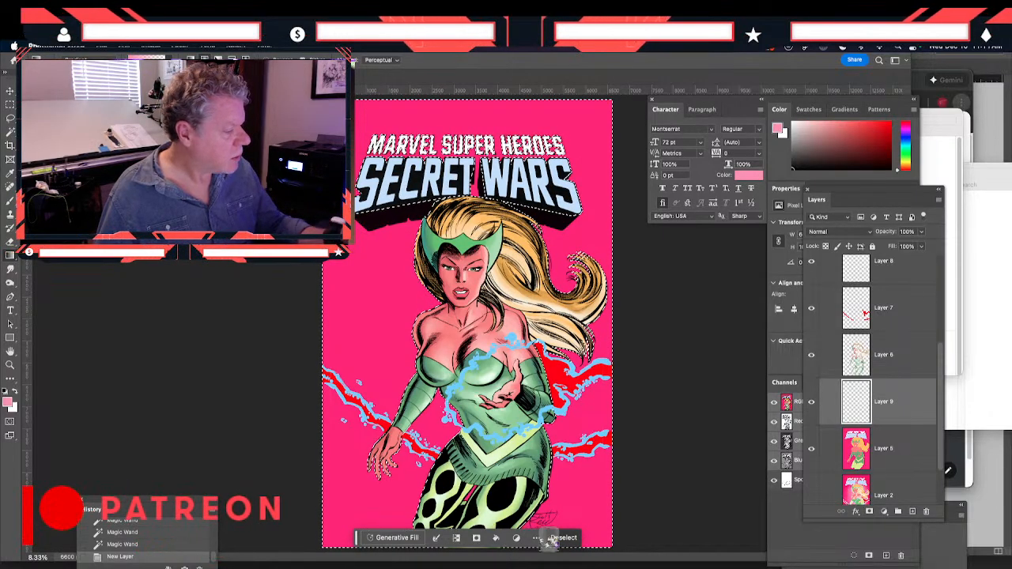
drag(444, 356, 312, 282)
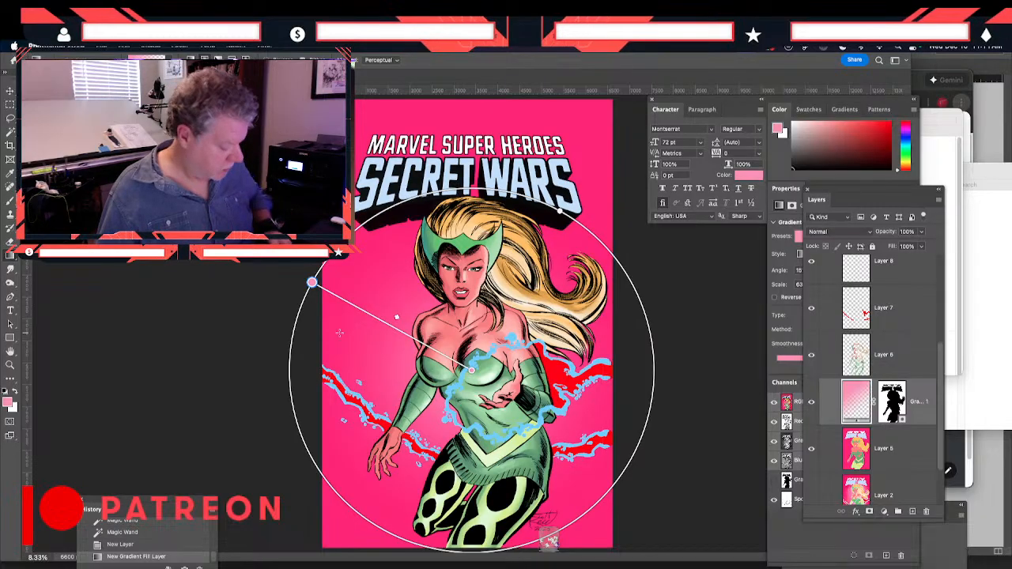
key(ctrl+z)
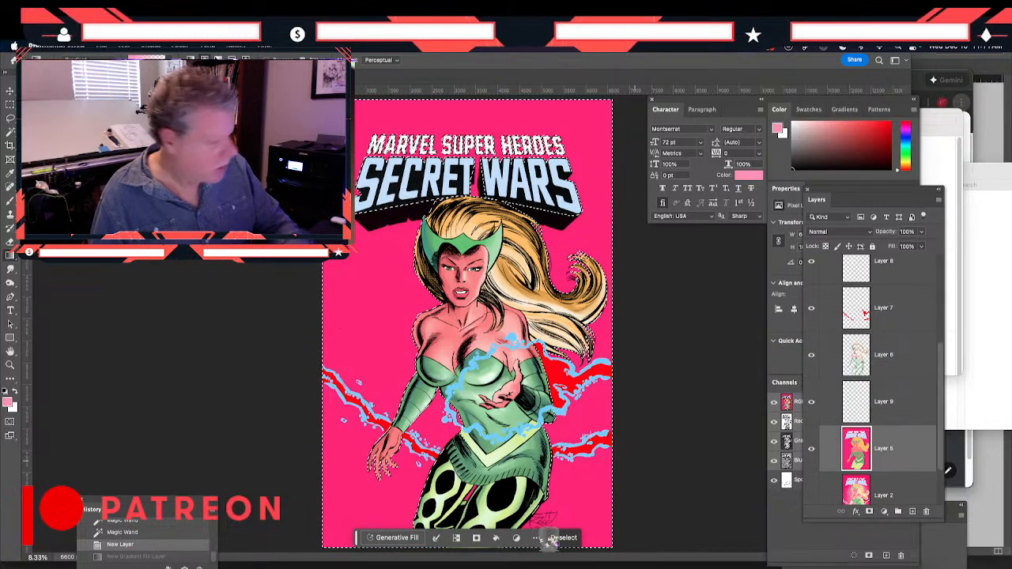
Add the pink gap between the legs to the Magic Wand selection and make the empty Layer 9 active again
key(w)
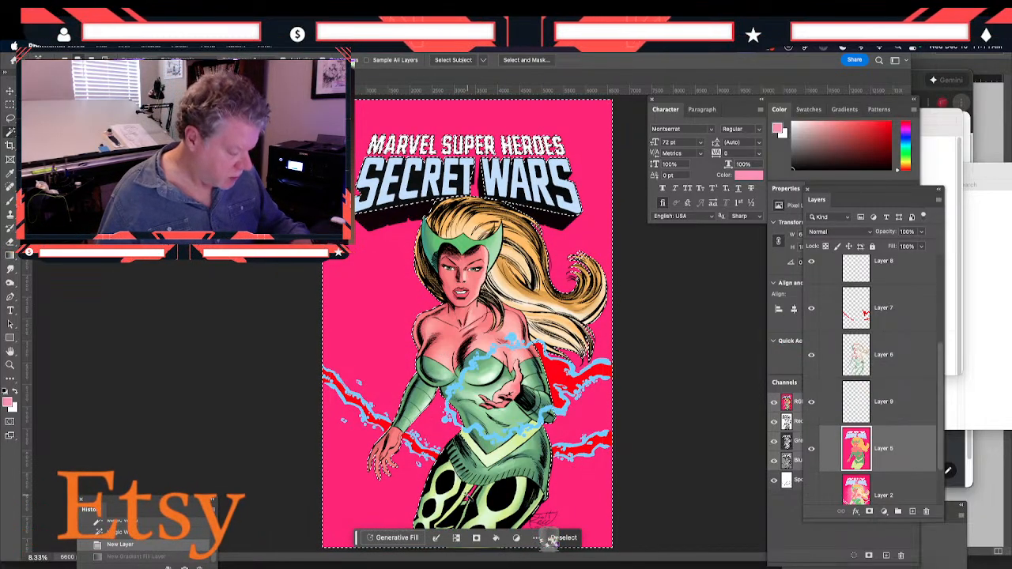
click(468, 499)
click(859, 411)
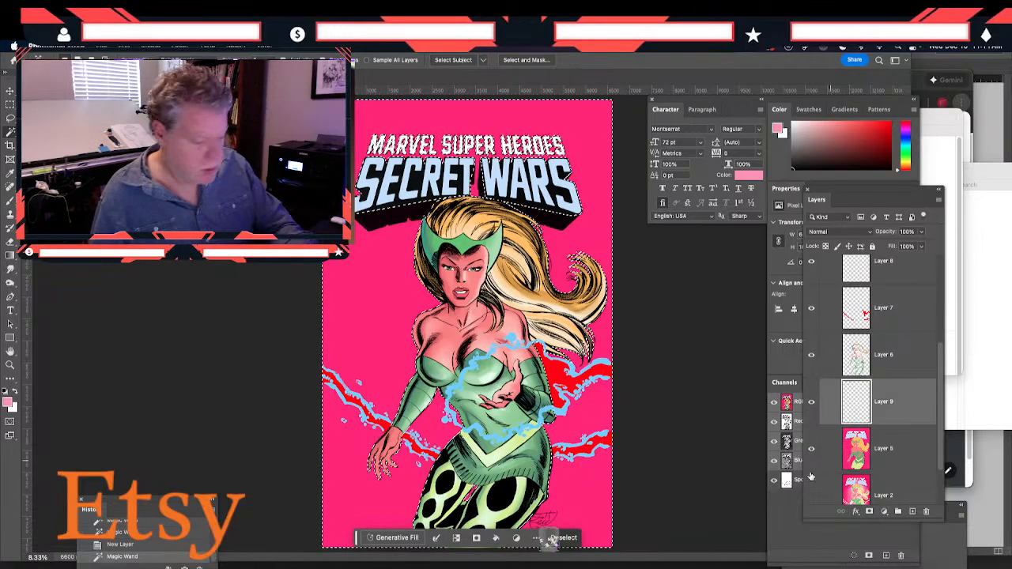
Try a wider radial pink gradient from the torso to beyond the page's left edge, and undo it
key(g)
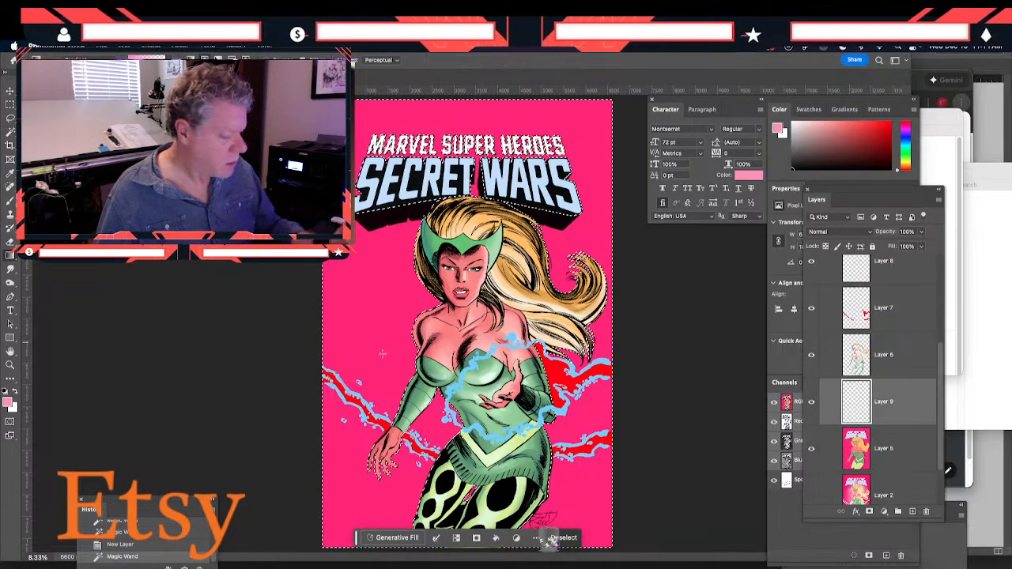
drag(470, 369, 274, 271)
click(553, 540)
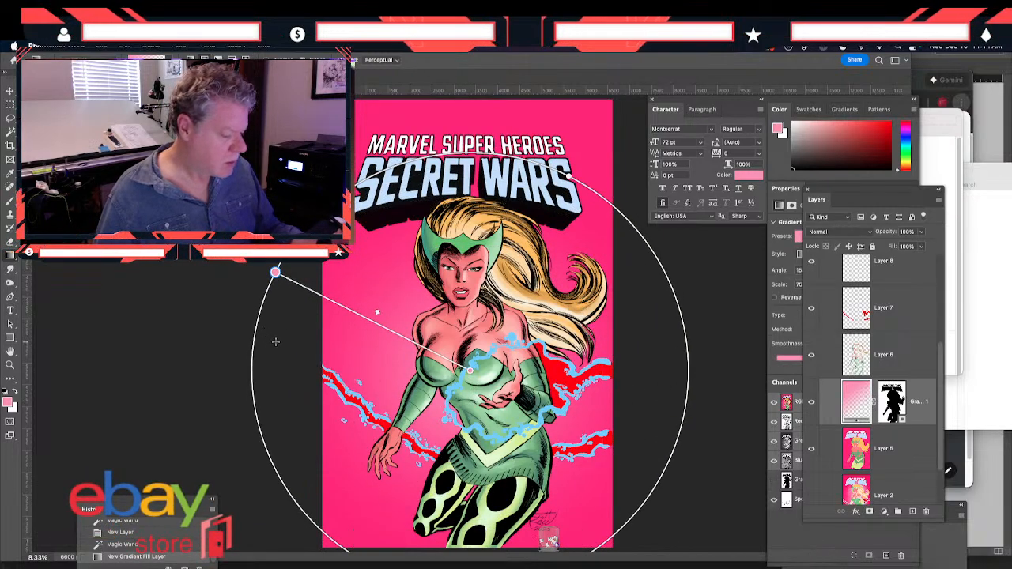
key(super+z)
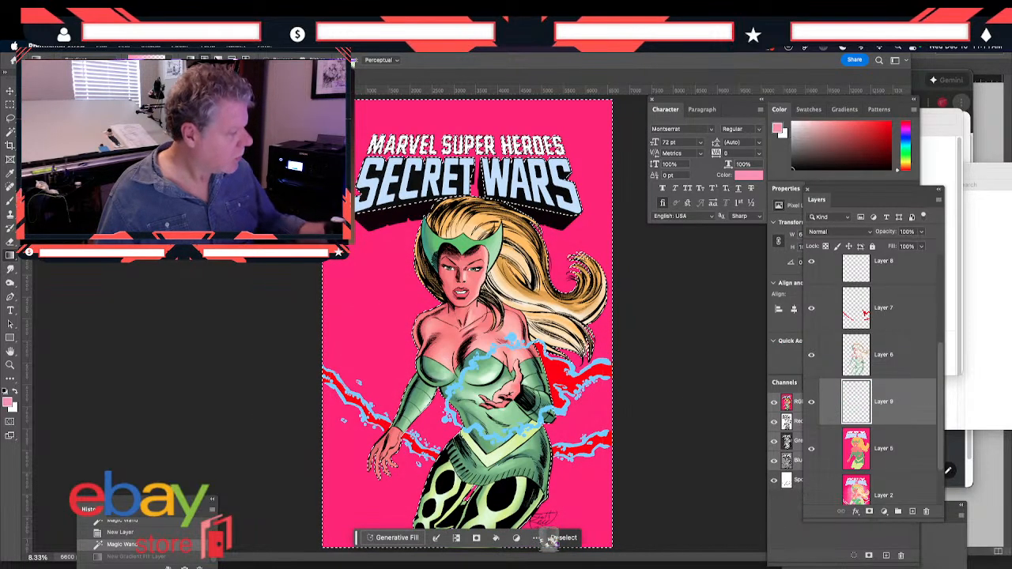
Lighten the foreground color to a paler pink and draw a wide radial gradient from below the chest over the selected background
click(549, 540)
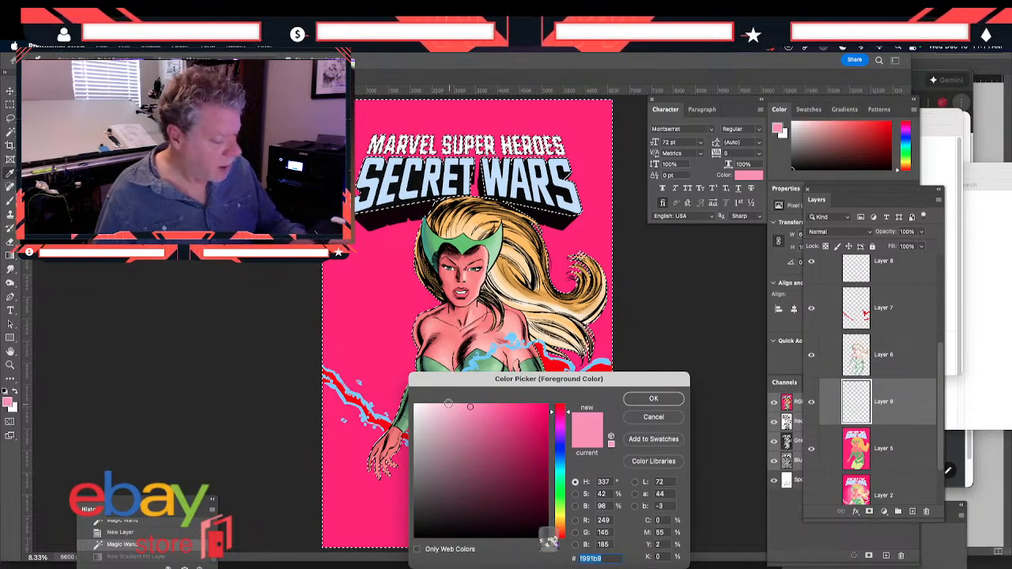
key(Return)
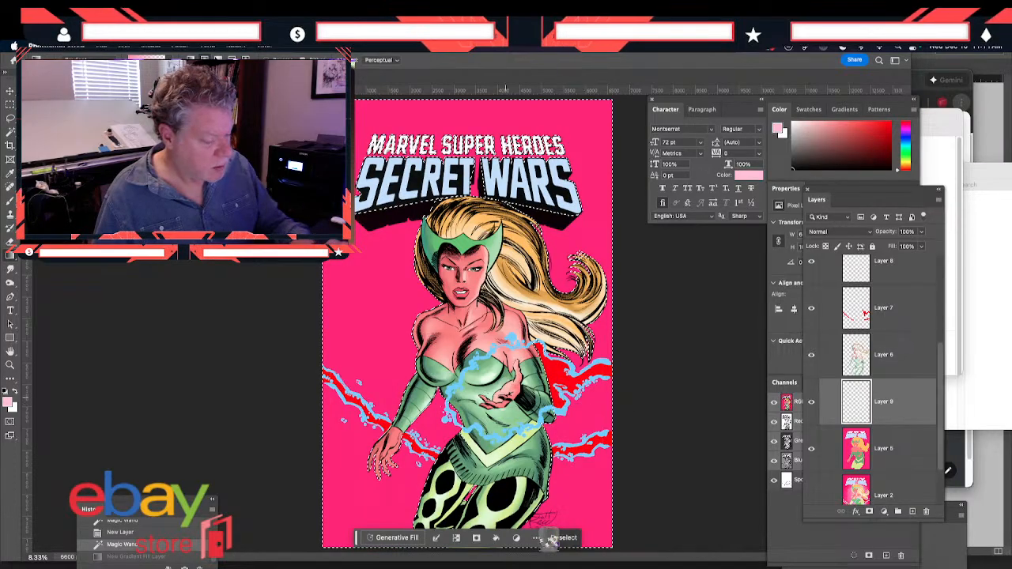
drag(478, 407, 283, 304)
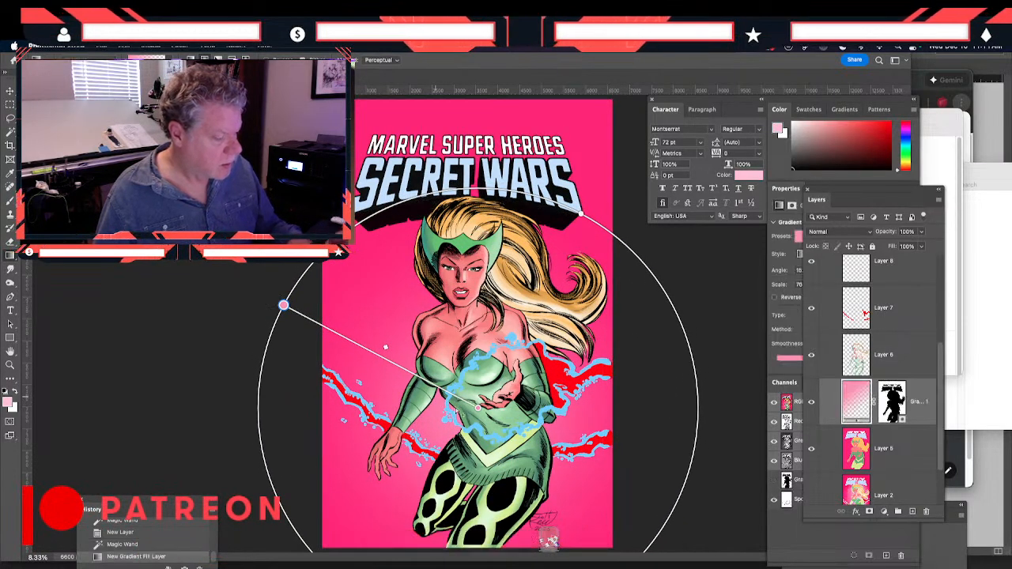
Shift the radial gradient's center up toward the raised hand, adjust its color spread and finish editing it
drag(486, 417, 508, 407)
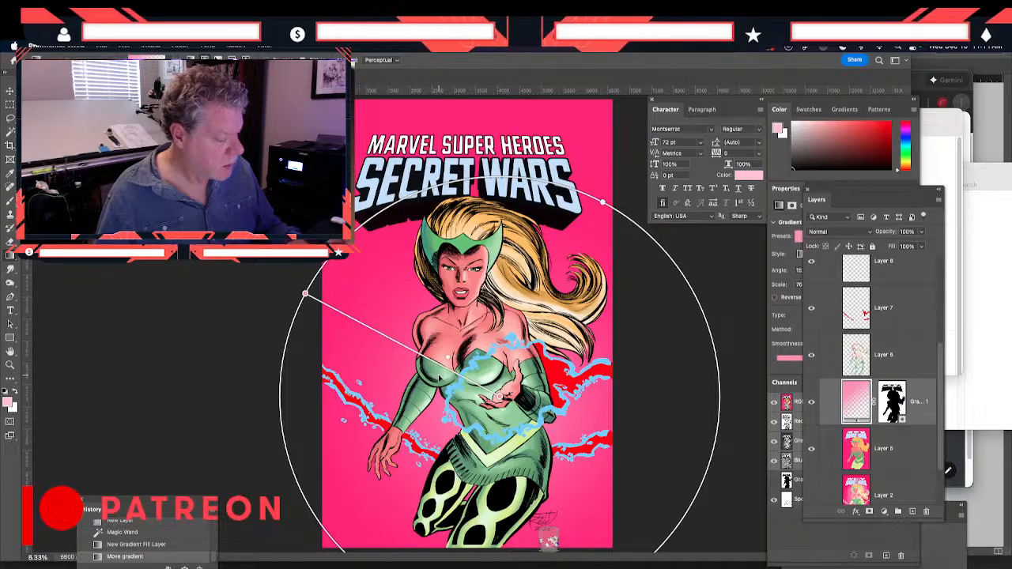
drag(403, 352, 415, 358)
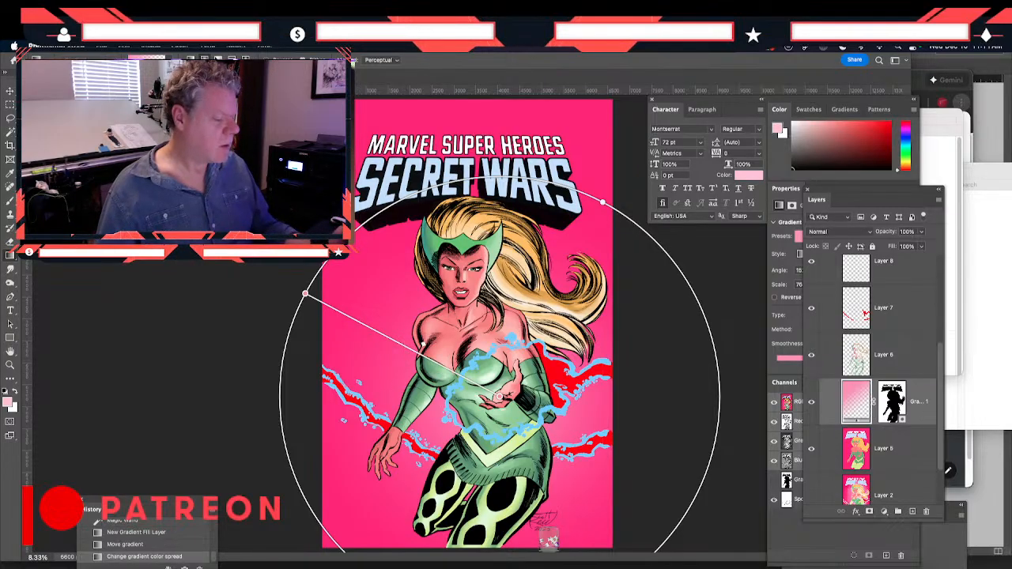
key(m)
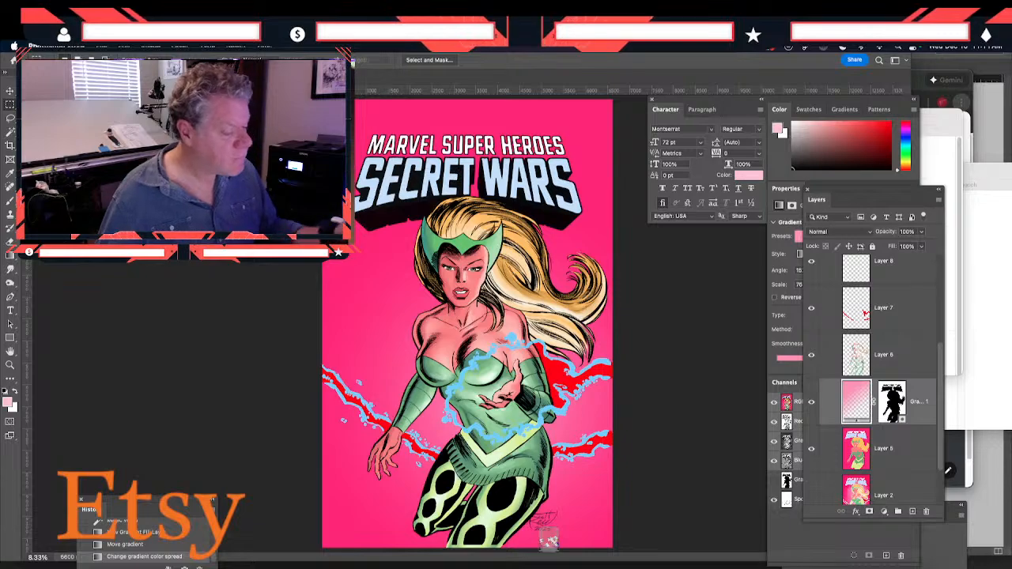
Choose the Brush tool and add a new layer directly above Layer 8, below Background 2 Copy
click(9, 202)
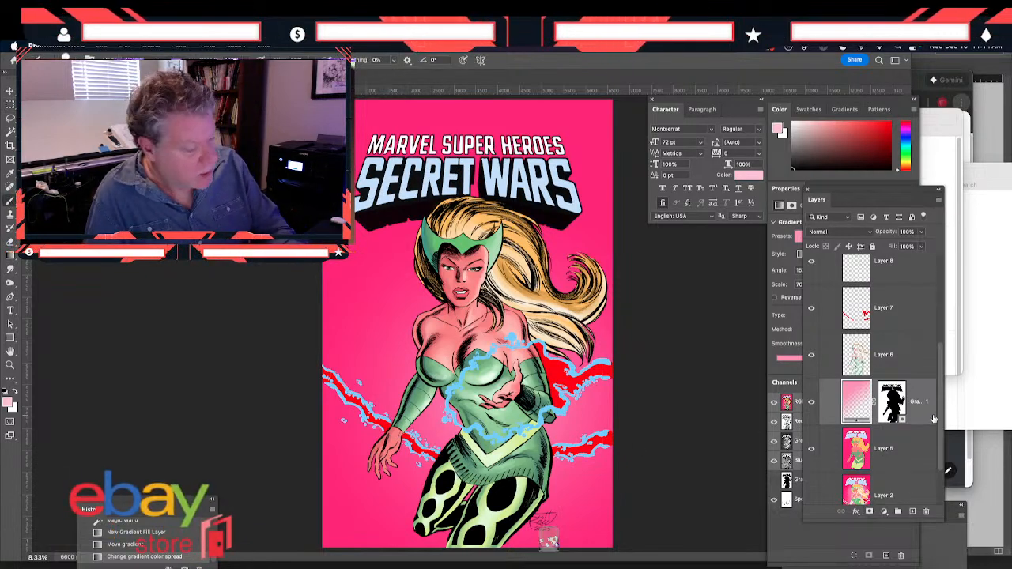
scroll(938, 431, up, 4)
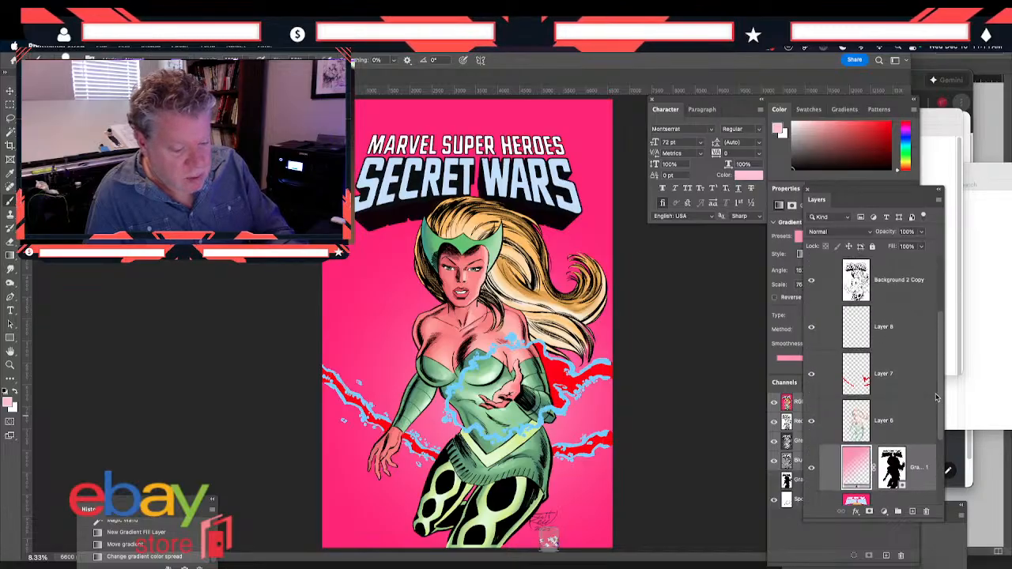
click(826, 340)
click(912, 511)
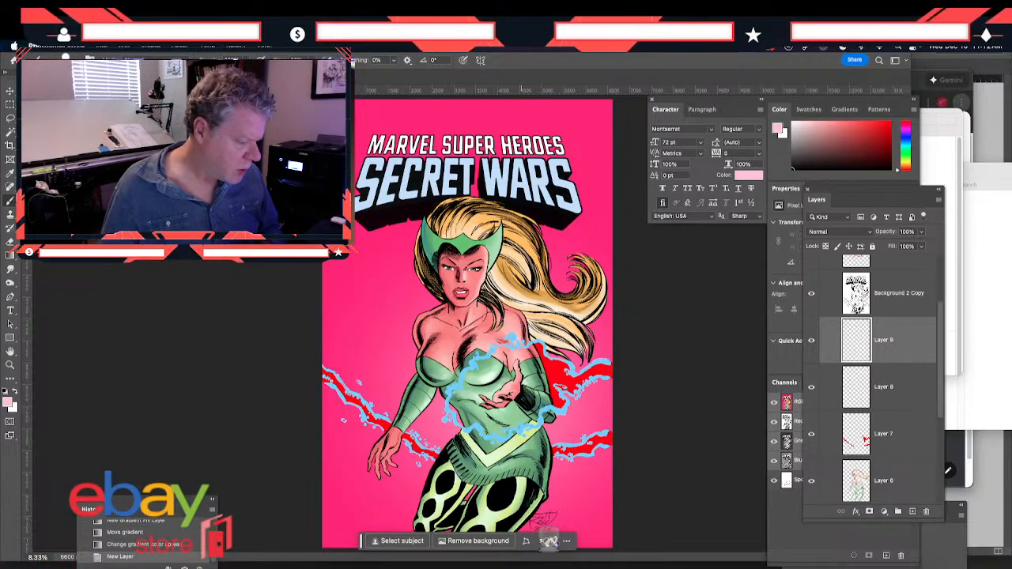
Check the color study in Clip Studio Paint against the cover, then switch back to Photoshop
key(super+Tab)
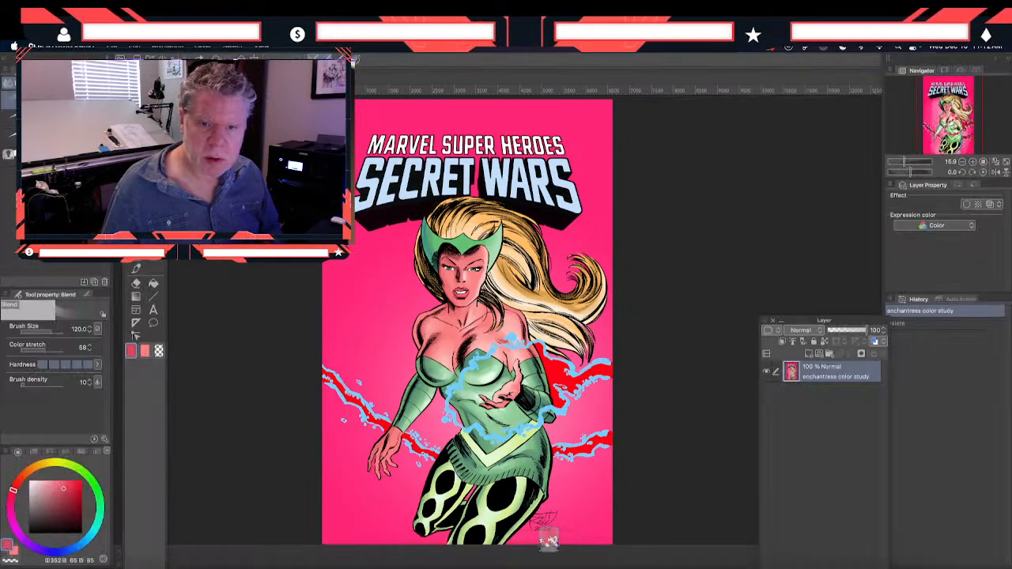
drag(577, 75, 591, 78)
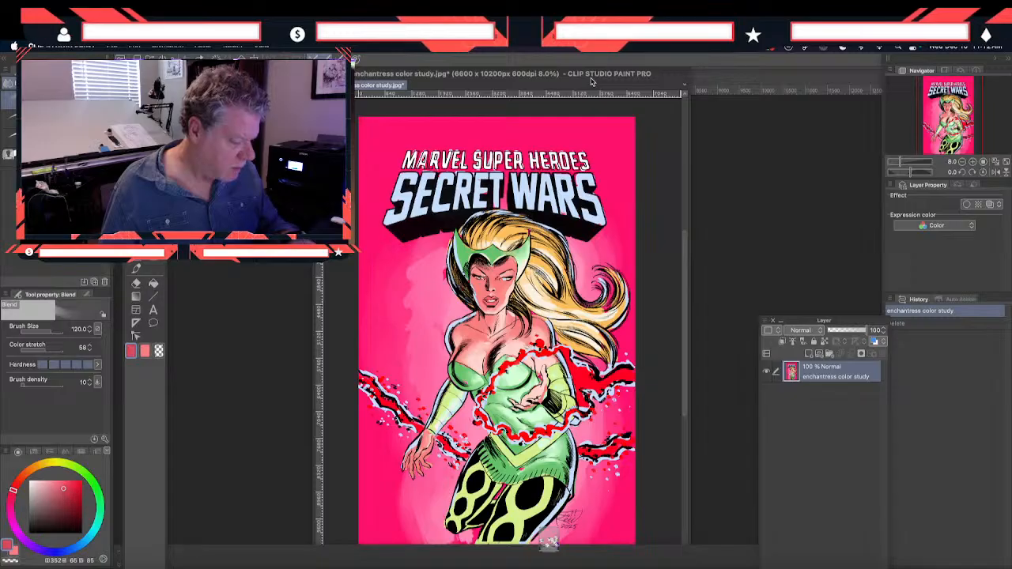
click(316, 77)
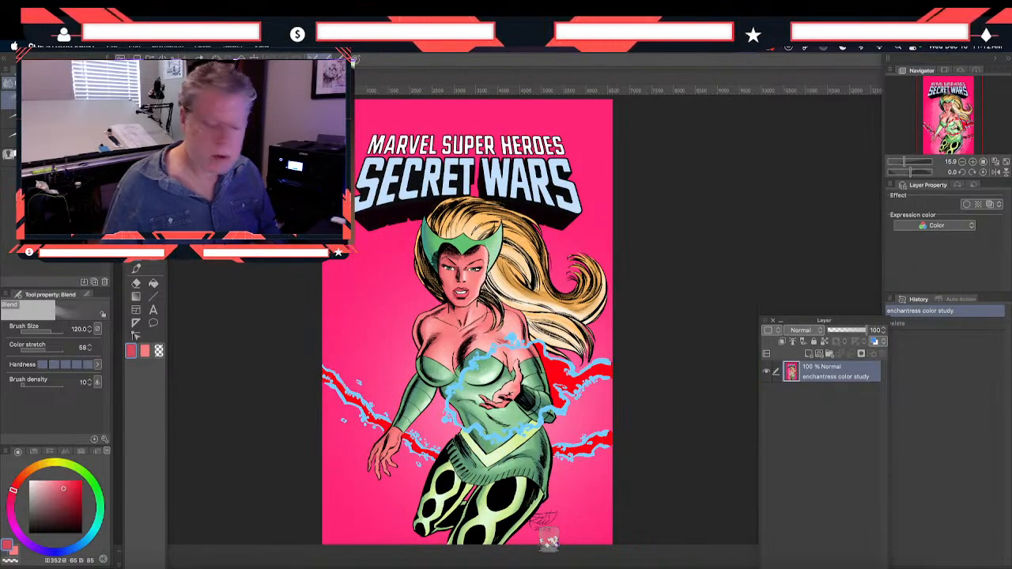
key(super+Tab)
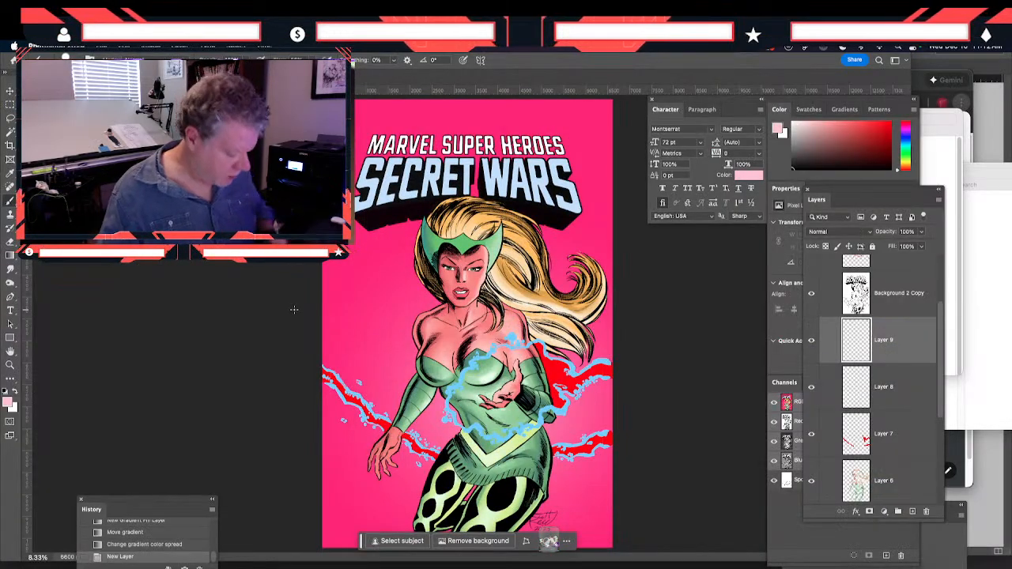
Sample the red inside the energy tendrils, then change the foreground color to a pale blue
key(super+equal)
scroll(367, 392, down, 3)
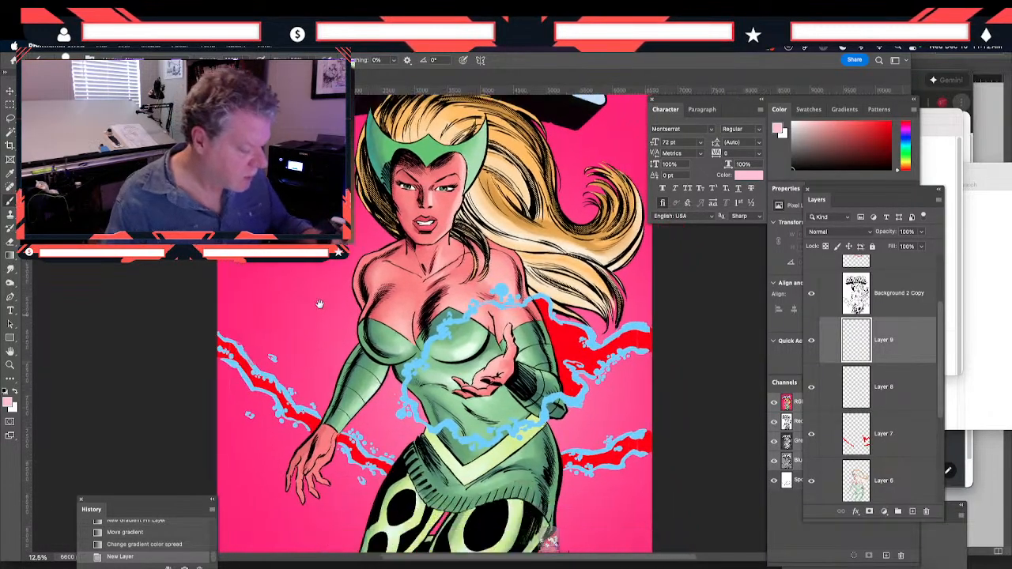
drag(404, 427, 421, 450)
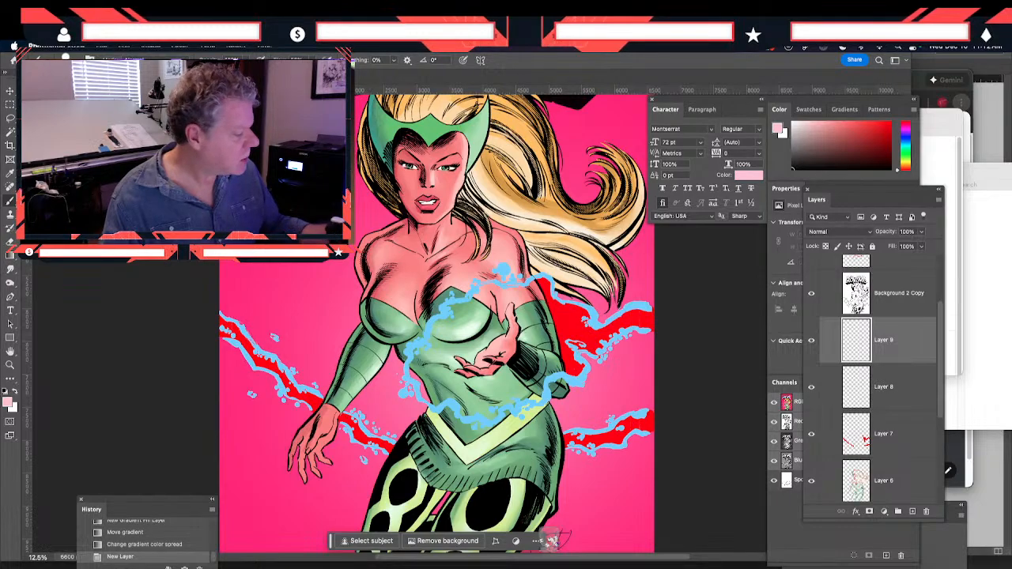
click(11, 173)
click(289, 364)
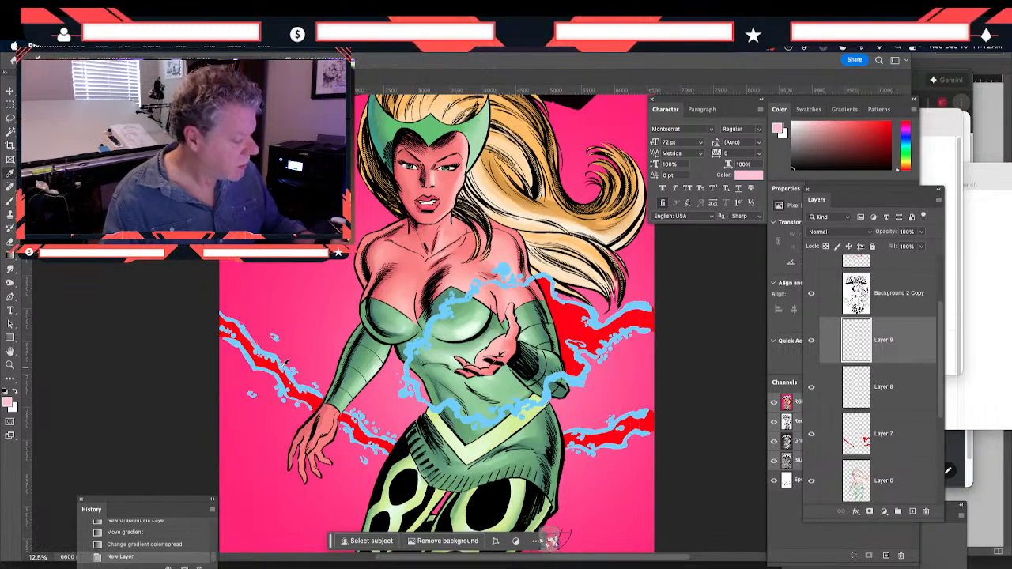
click(8, 404)
click(561, 463)
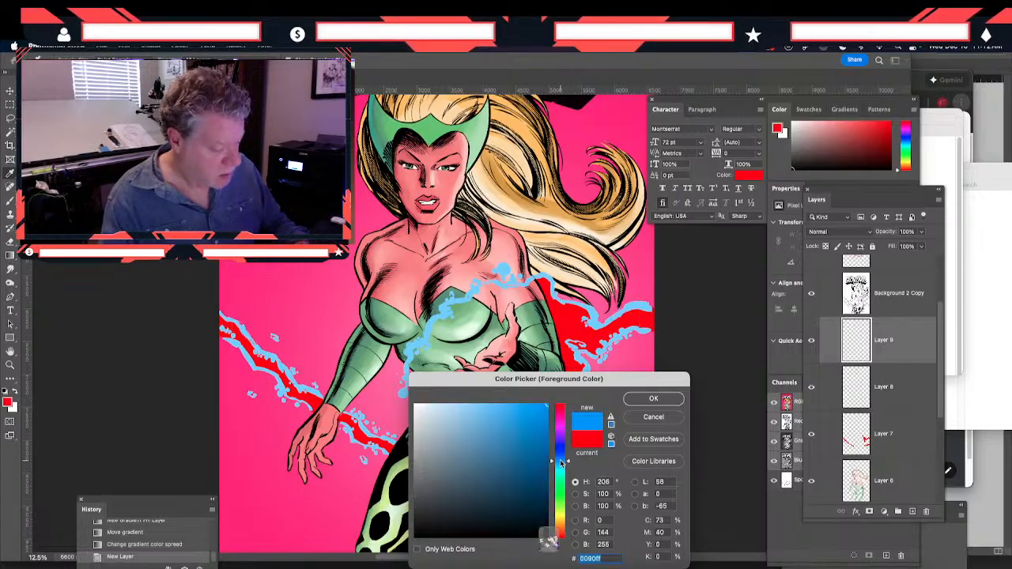
drag(480, 408, 456, 403)
drag(553, 465, 552, 462)
drag(463, 409, 461, 404)
click(639, 401)
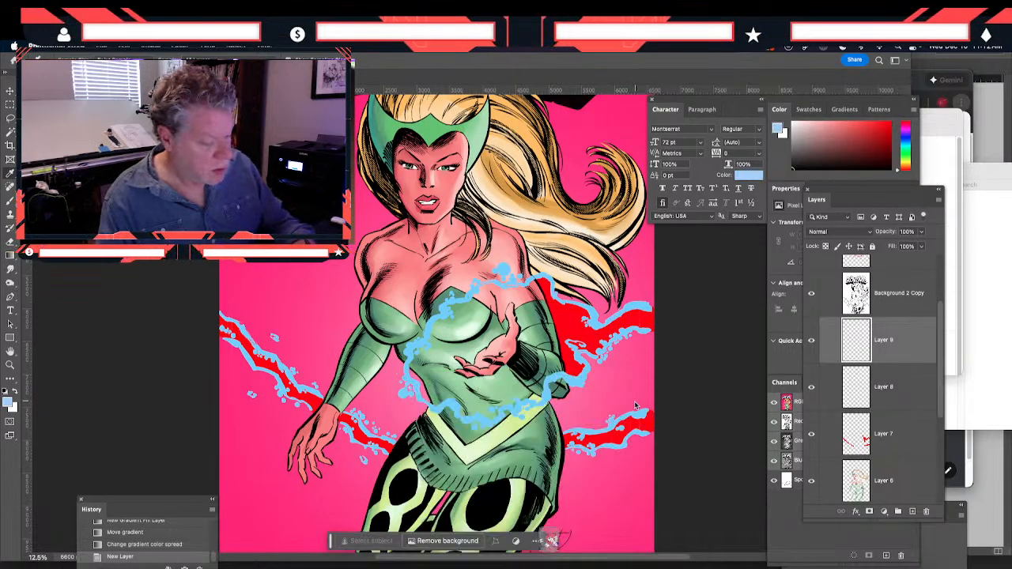
Switch back to the Brush tool for painting pale blue rim light on Layer 9
click(9, 200)
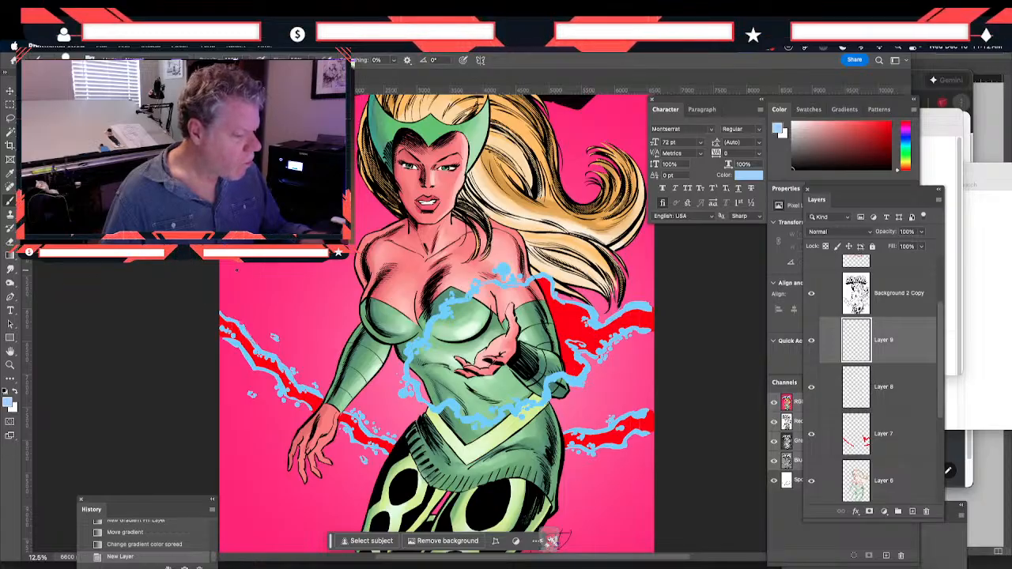
scroll(236, 269, up, 5)
scroll(303, 325, down, 6)
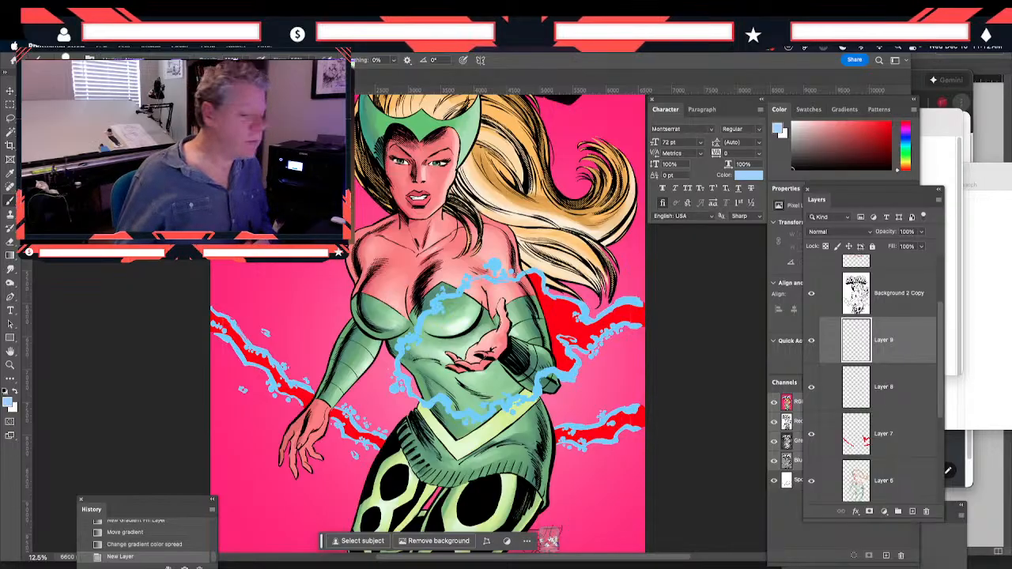
click(101, 47)
mouse_move(124, 47)
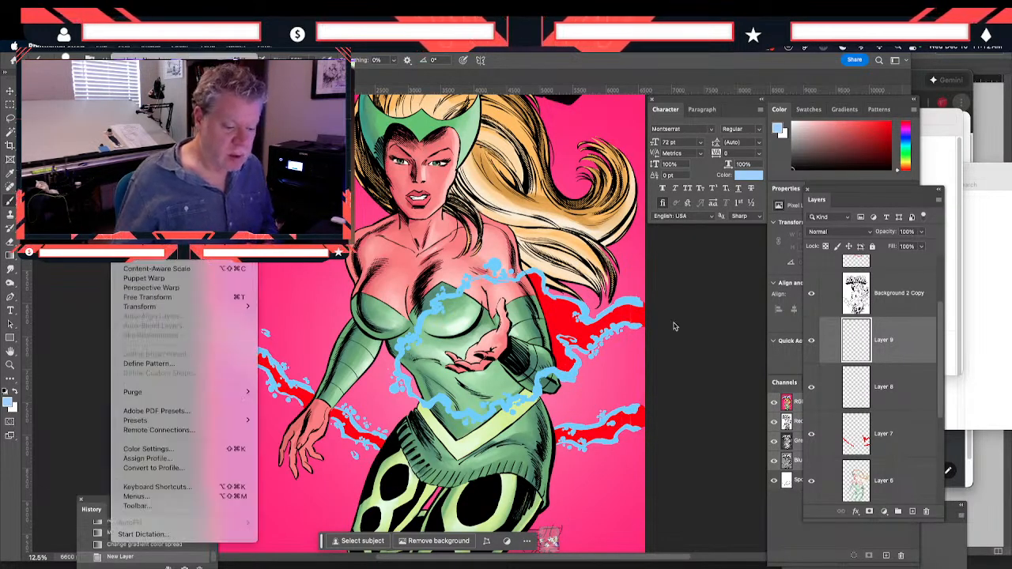
click(786, 484)
click(787, 482)
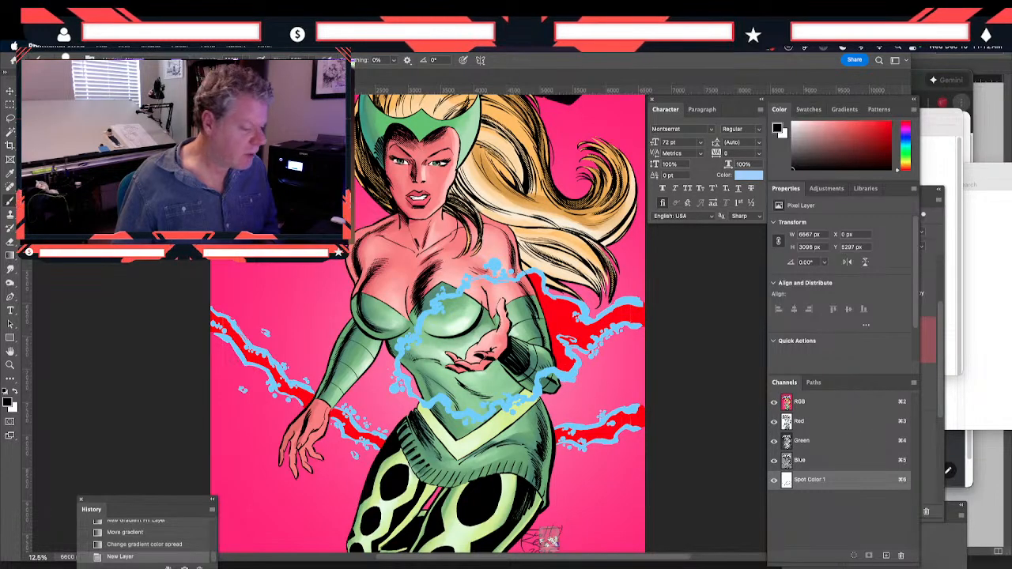
click(179, 310)
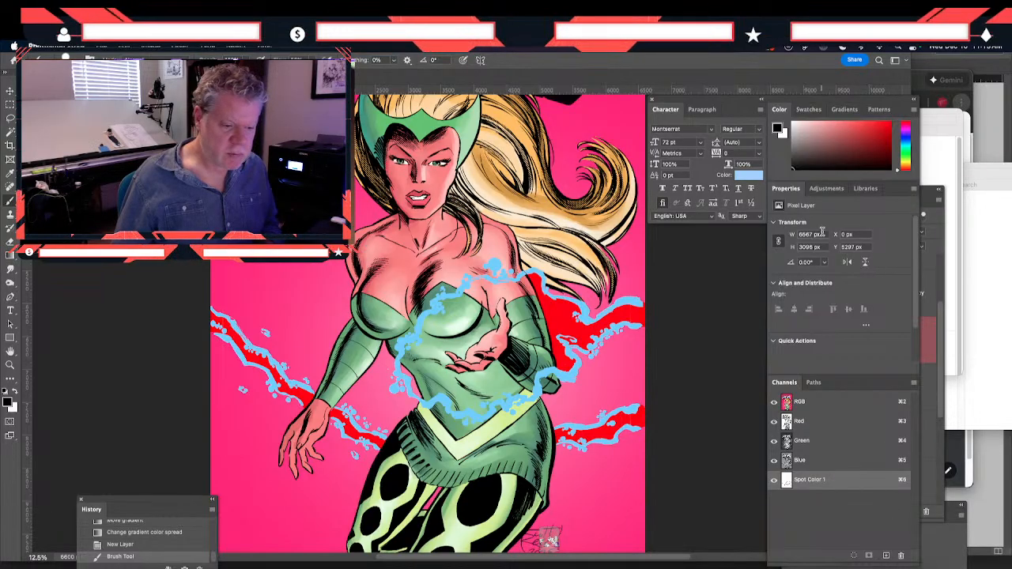
click(939, 346)
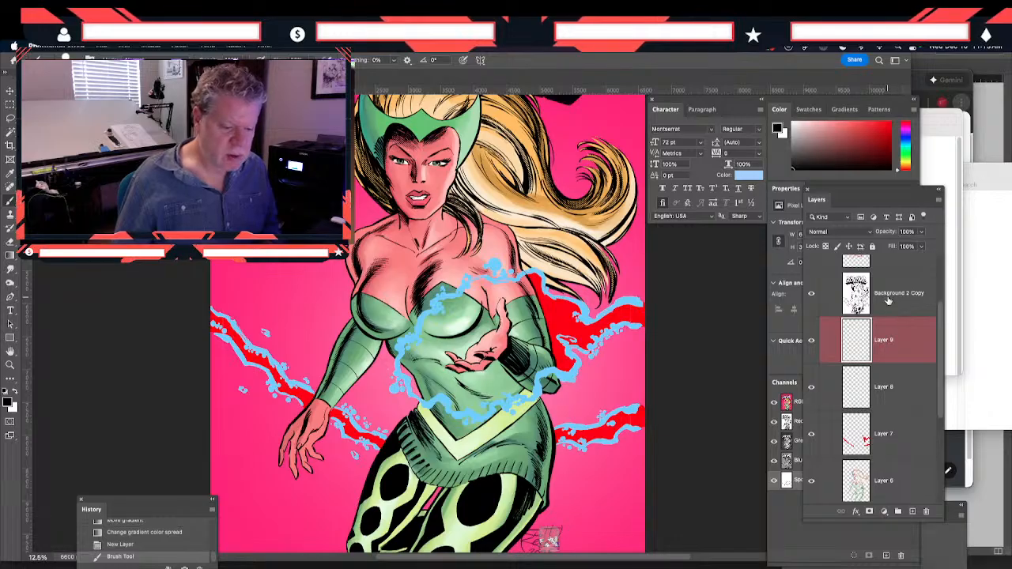
click(882, 352)
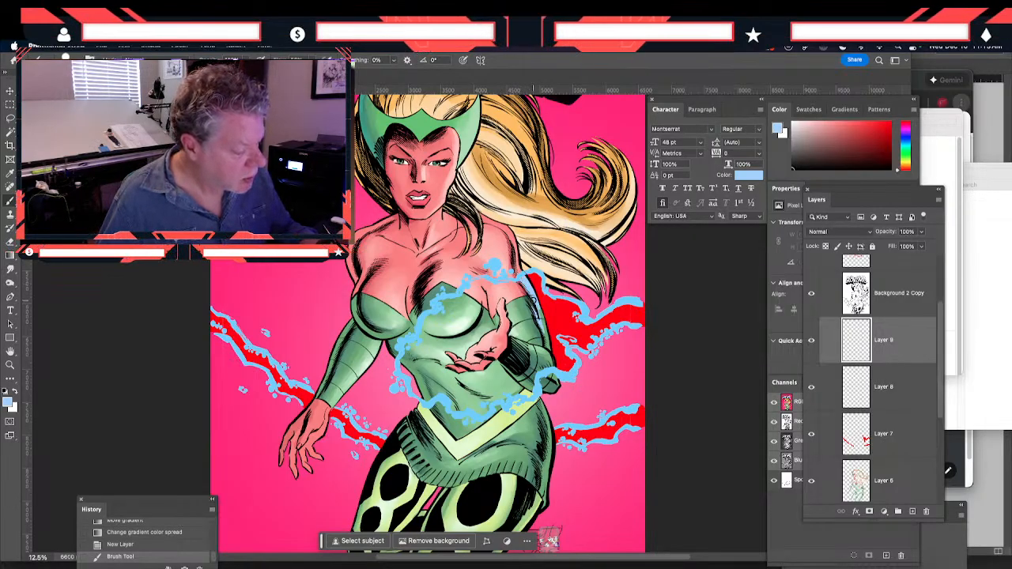
Paint pale blue rim light on Layer 9 along the outer edge of the raised-hand arm, the hip and the thigh beside the signature
drag(545, 343, 545, 321)
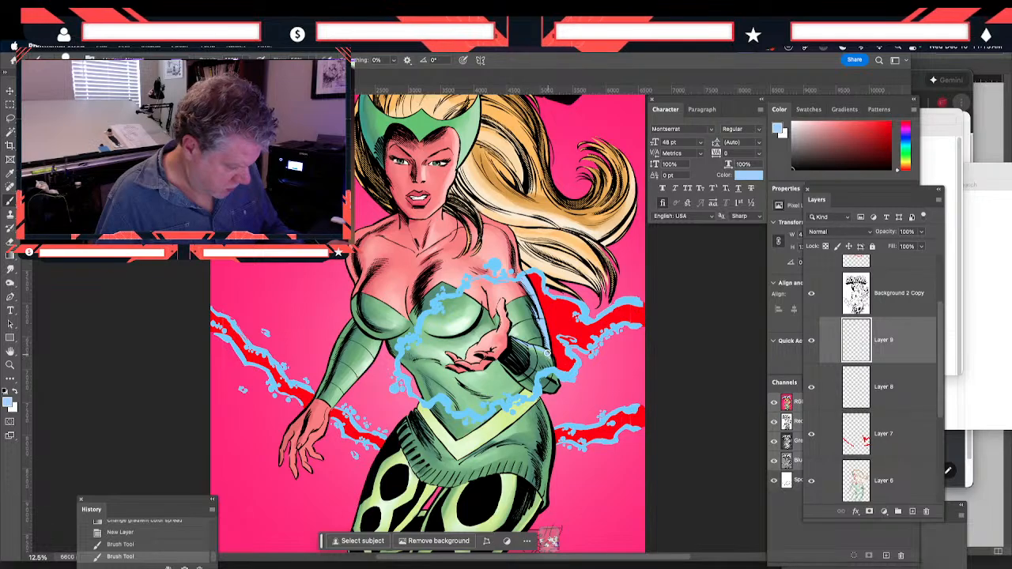
drag(551, 358, 560, 383)
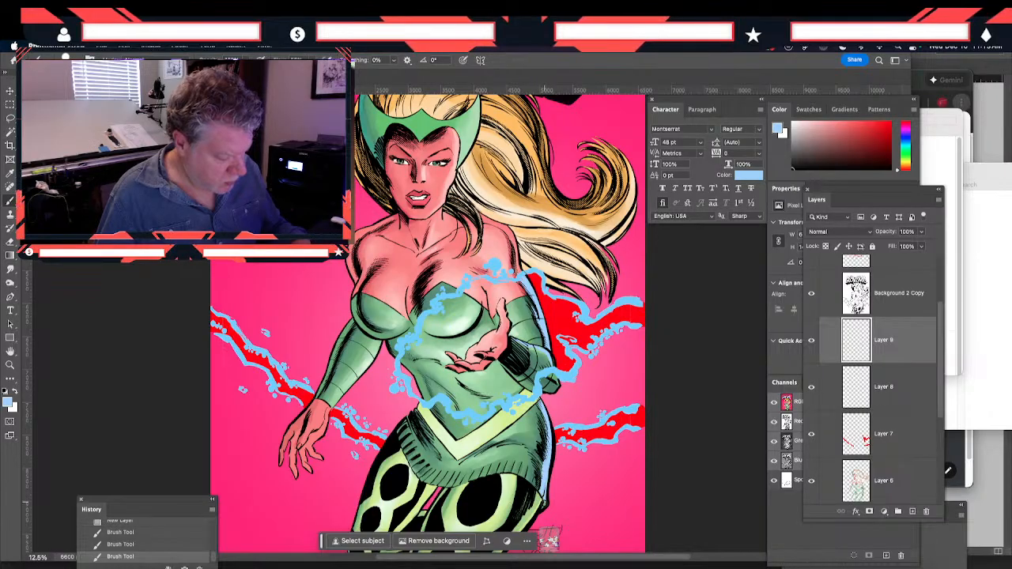
scroll(566, 357, down, 5)
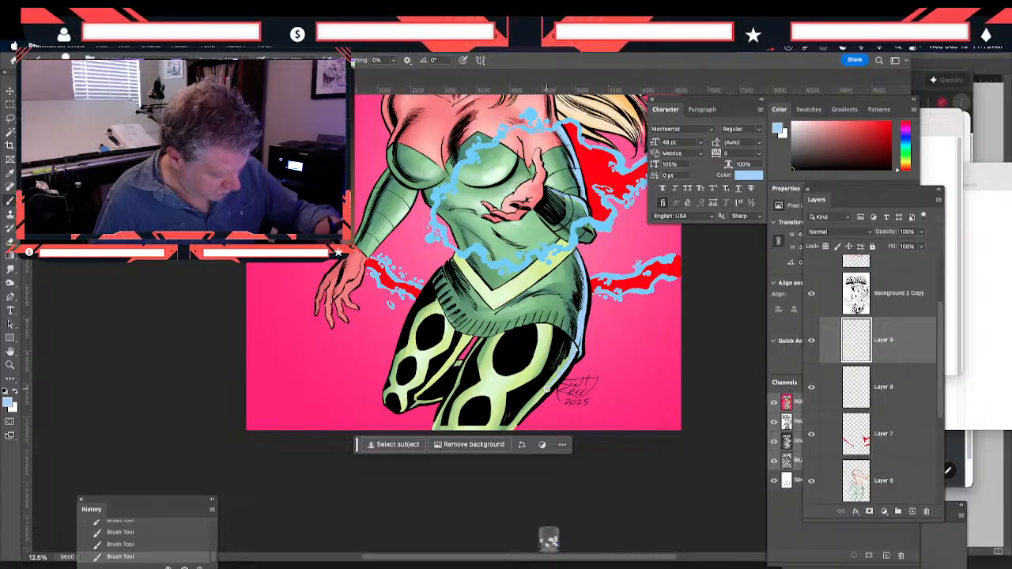
drag(574, 343, 512, 424)
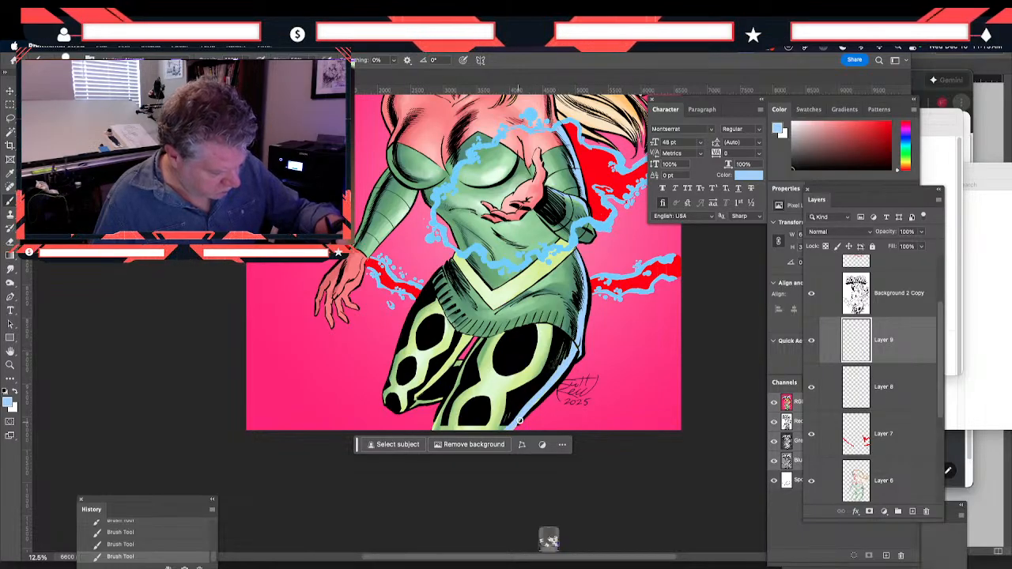
Paint pale blue rim light along the outer edge of the lowered arm, down to the hand and fingers
drag(408, 271, 404, 369)
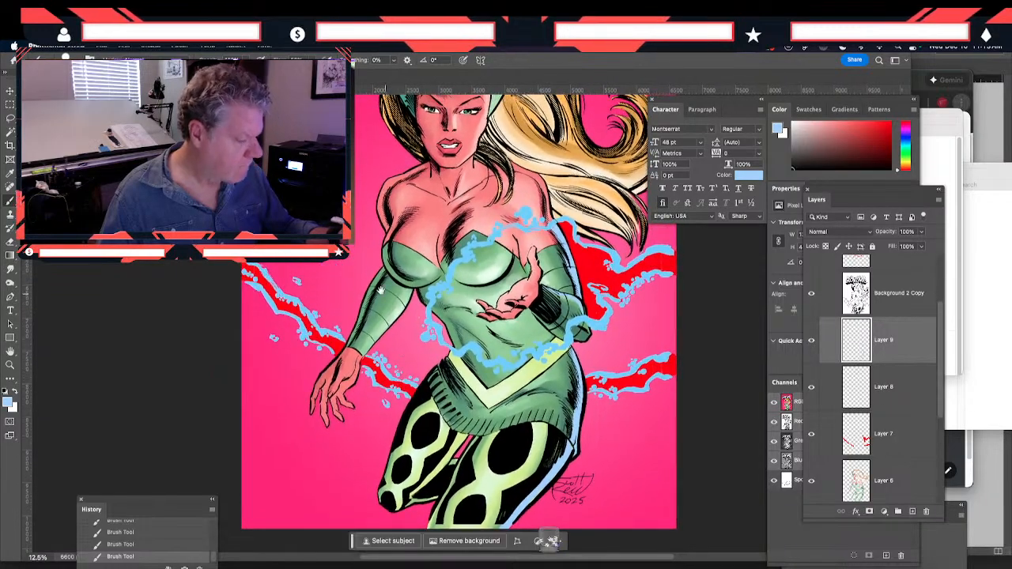
drag(335, 319, 370, 351)
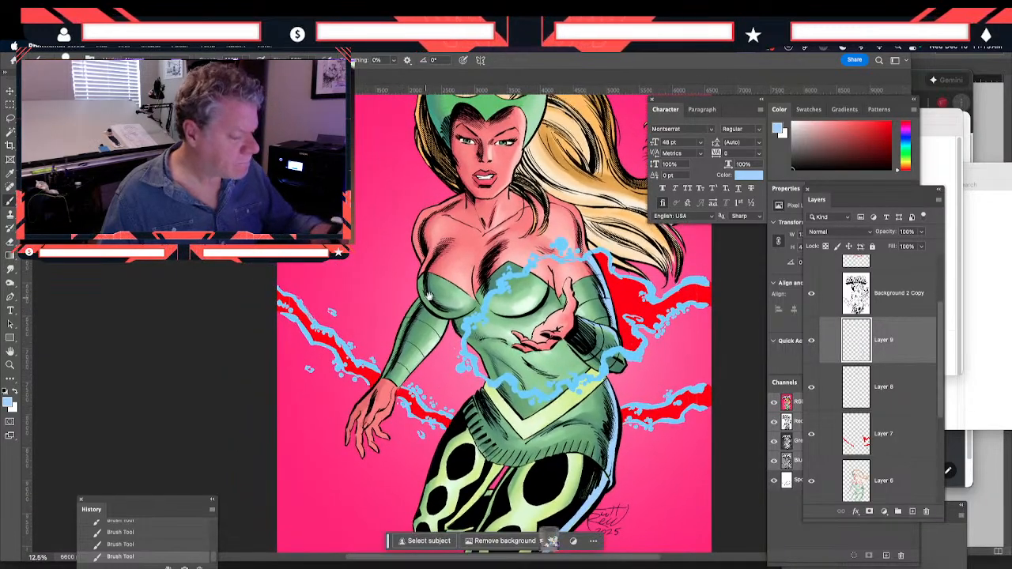
mouse_move(409, 318)
mouse_down()
mouse_move(414, 307)
mouse_move(345, 431)
mouse_up()
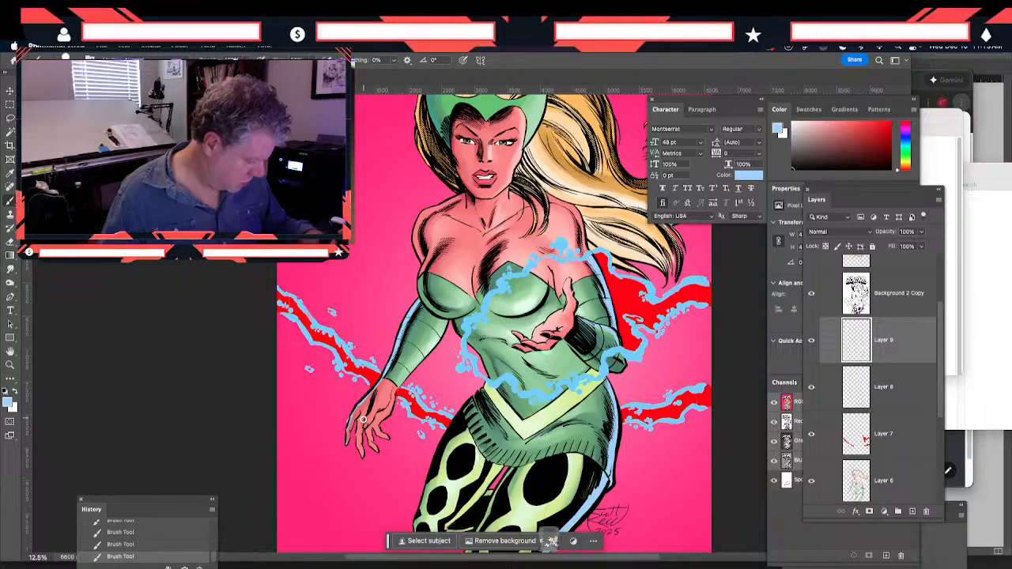
Extend the pale blue rim light from the lowered arm's upper part over the shoulder to the neck
key(space)
drag(381, 217, 382, 253)
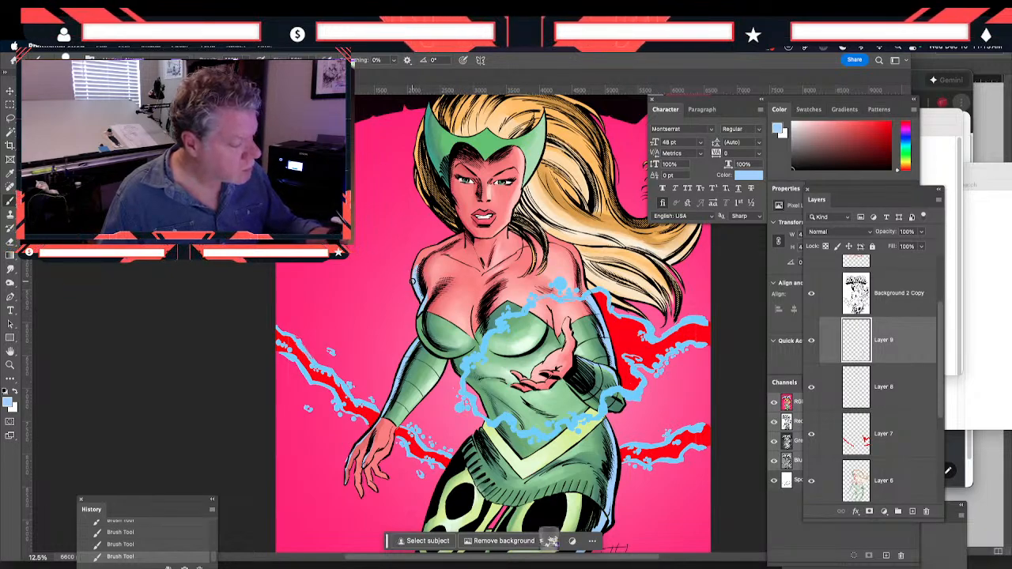
scroll(421, 267, up, 2)
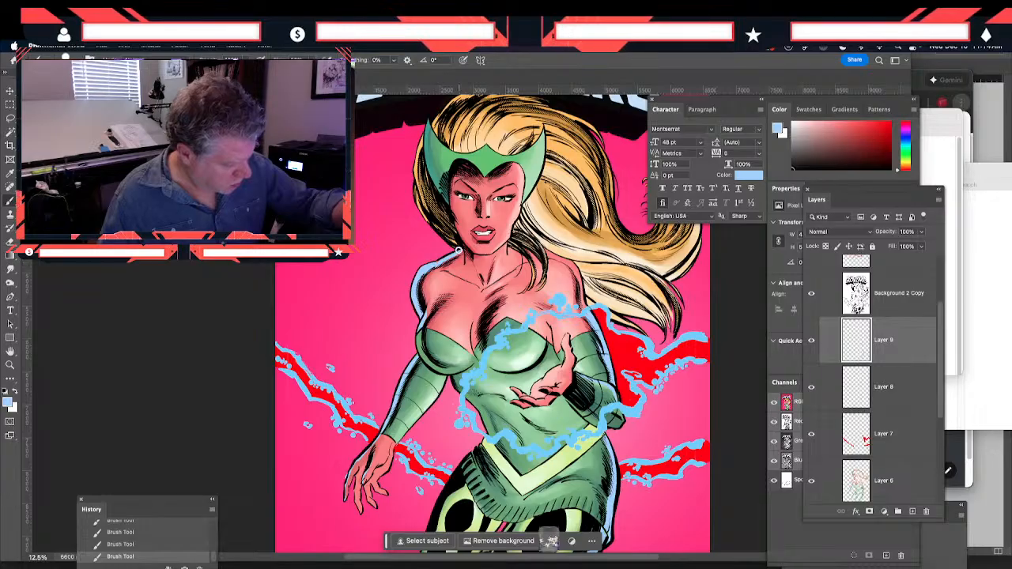
Paint pale blue rim light along the hair beside the helmet above the lowered arm and erase the excess at its edge
scroll(421, 275, up, 3)
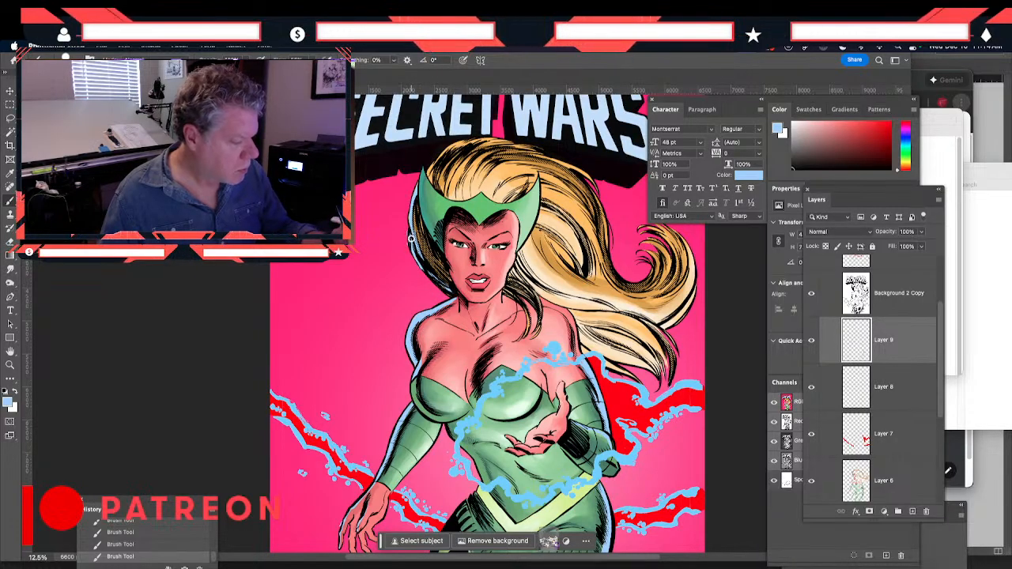
key(e)
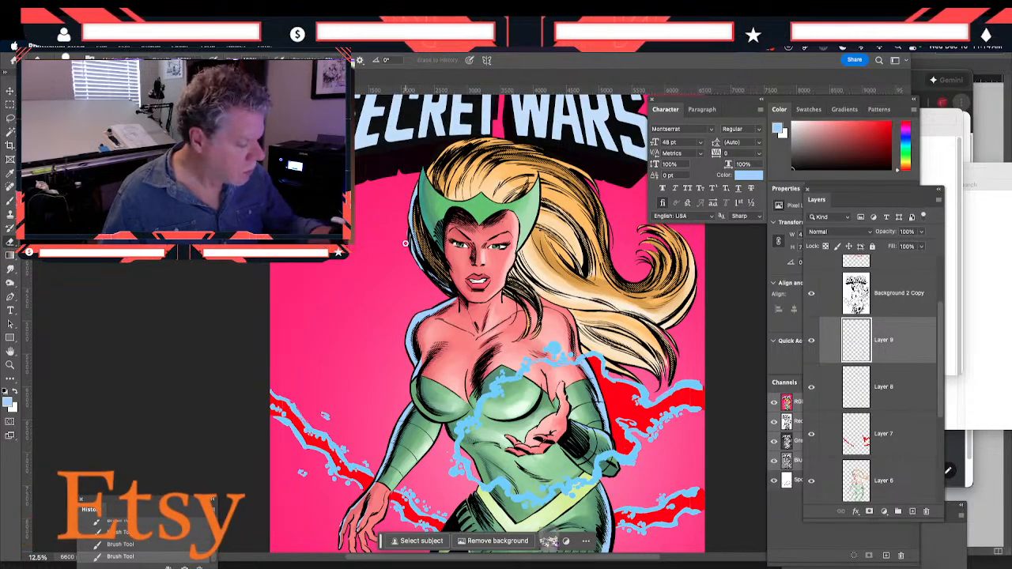
drag(405, 233, 406, 228)
key(b)
Continue the pale blue rim light around the side of the helmet and hair up to the crown below the logo
scroll(445, 354, up, 3)
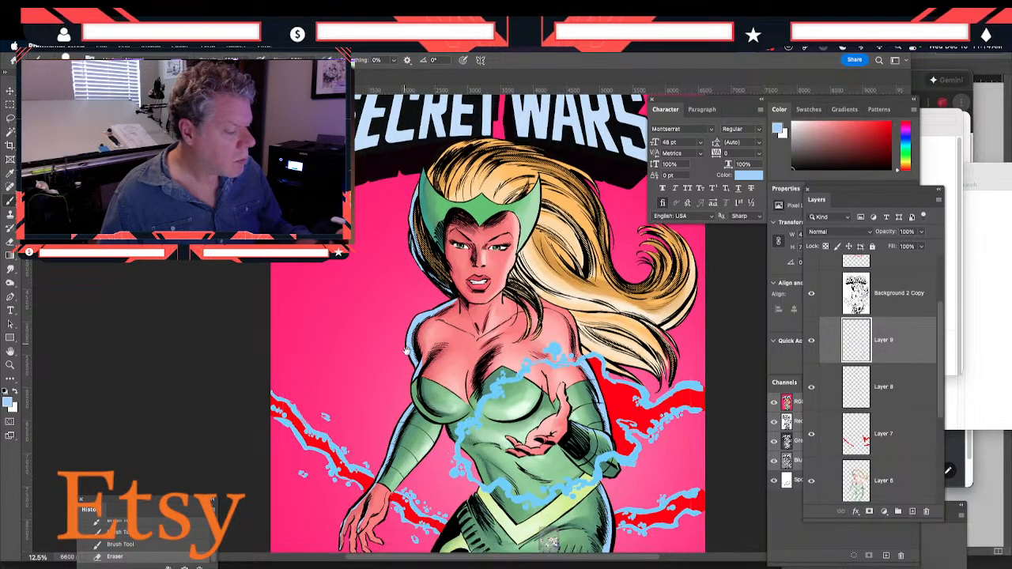
drag(441, 250, 449, 321)
drag(441, 277, 450, 315)
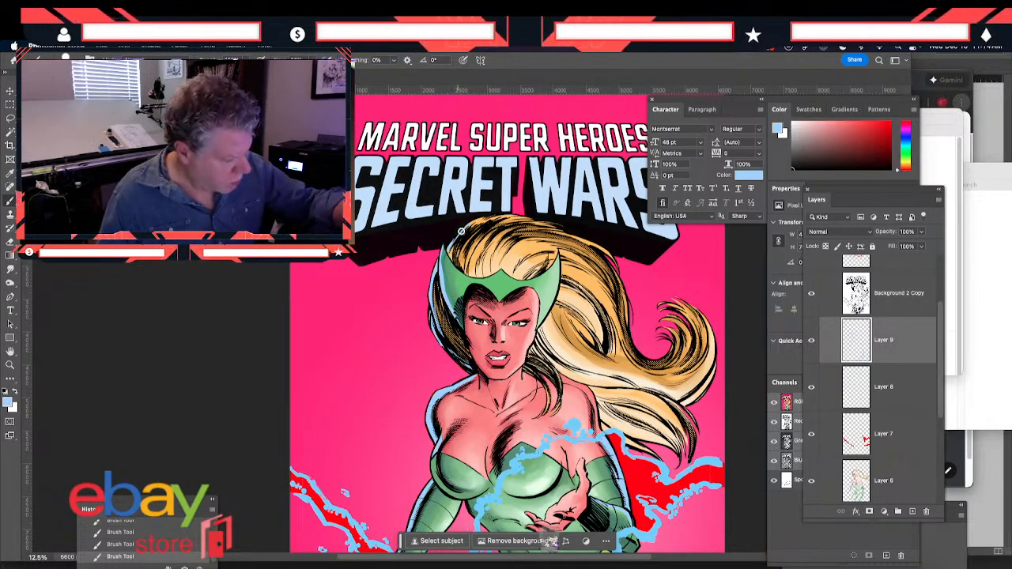
Paint pale blue rim light from the crown down the back of the hair, erasing the excess near the logo's corner
drag(404, 324, 271, 323)
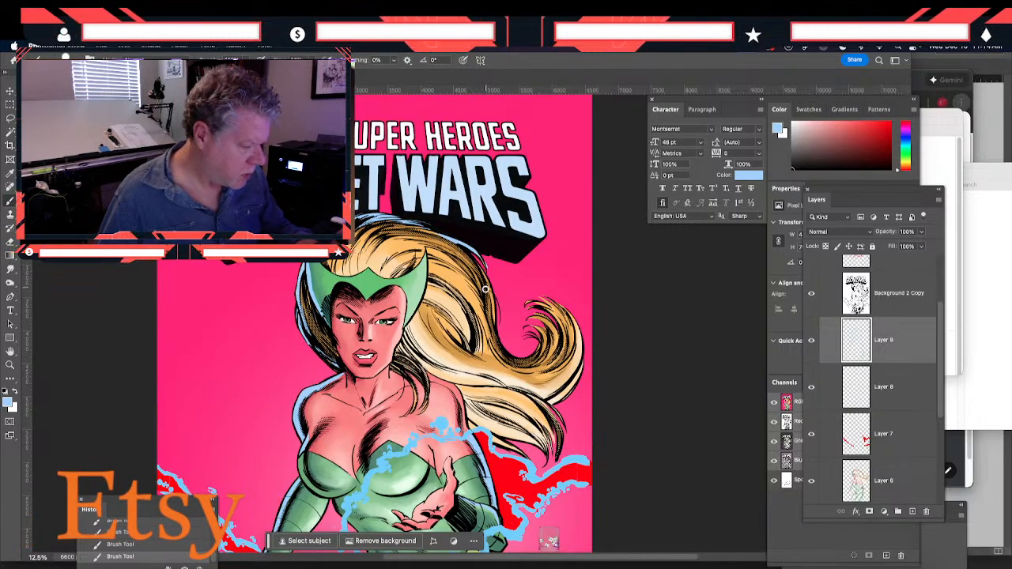
click(9, 242)
drag(488, 267, 489, 273)
click(9, 203)
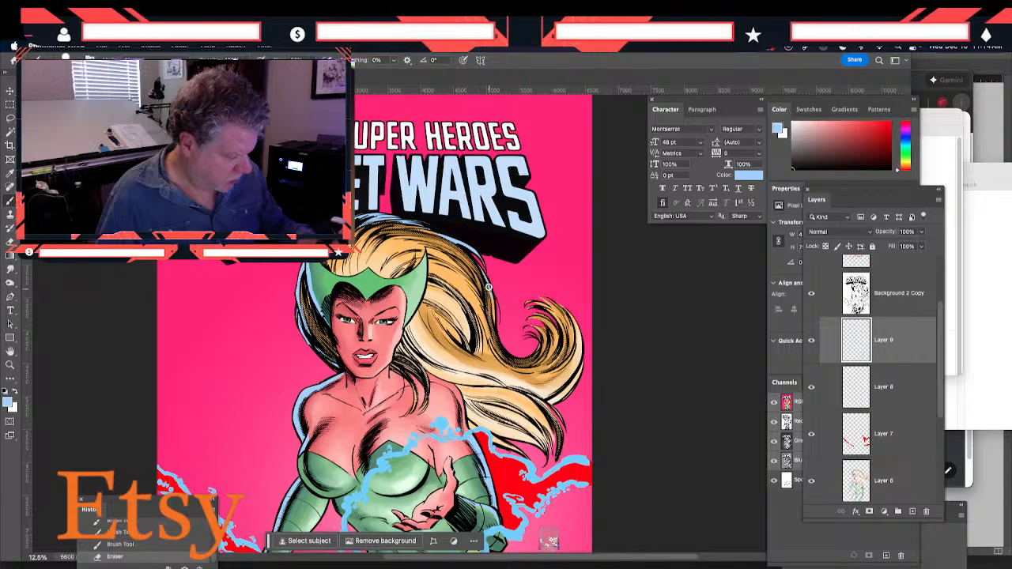
drag(490, 295, 504, 361)
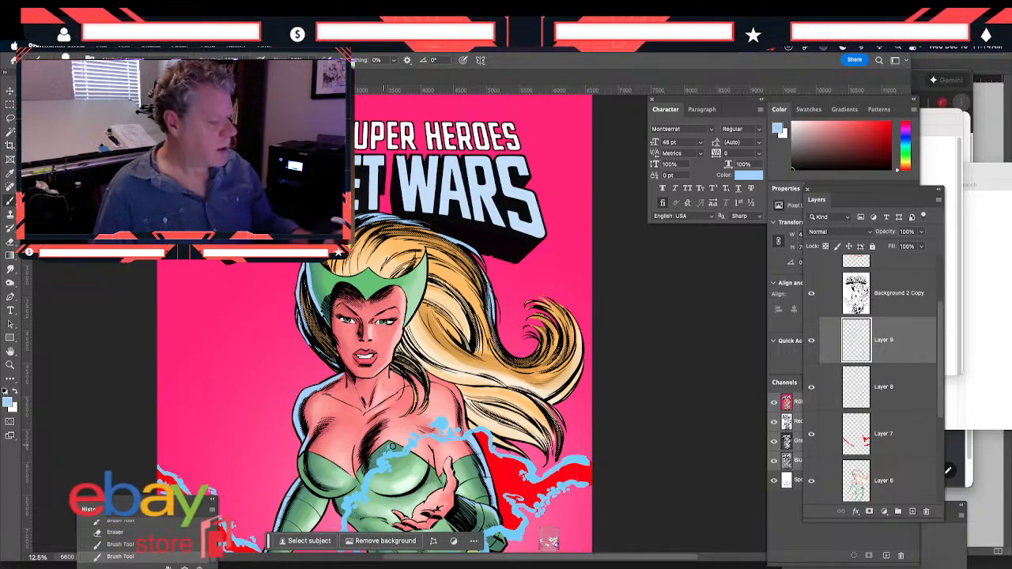
Paint pale blue rim light around the outer edge of the large hair curl and erase the excess on its outer side
drag(579, 328, 581, 341)
drag(568, 312, 582, 343)
drag(571, 316, 581, 353)
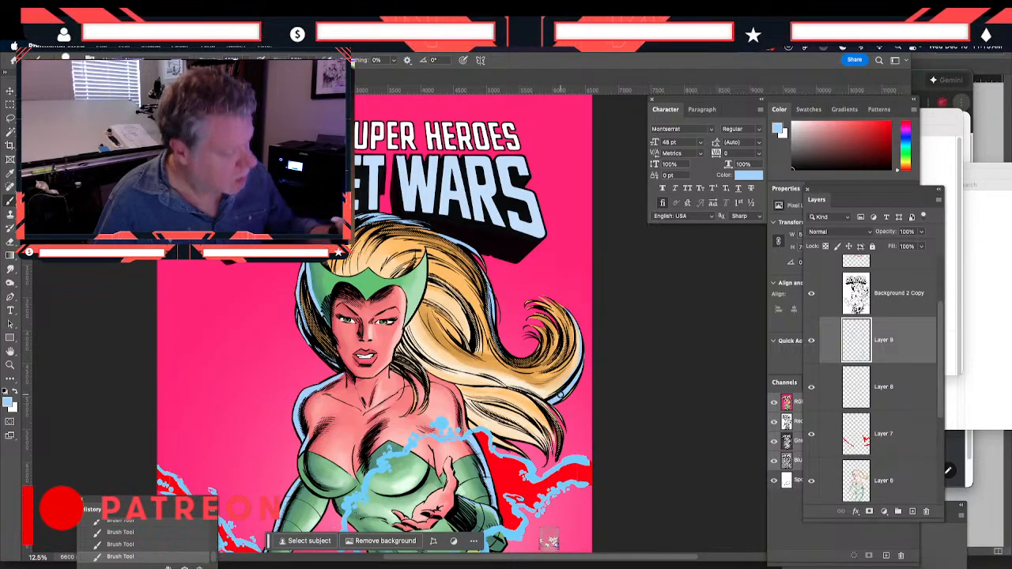
key(e)
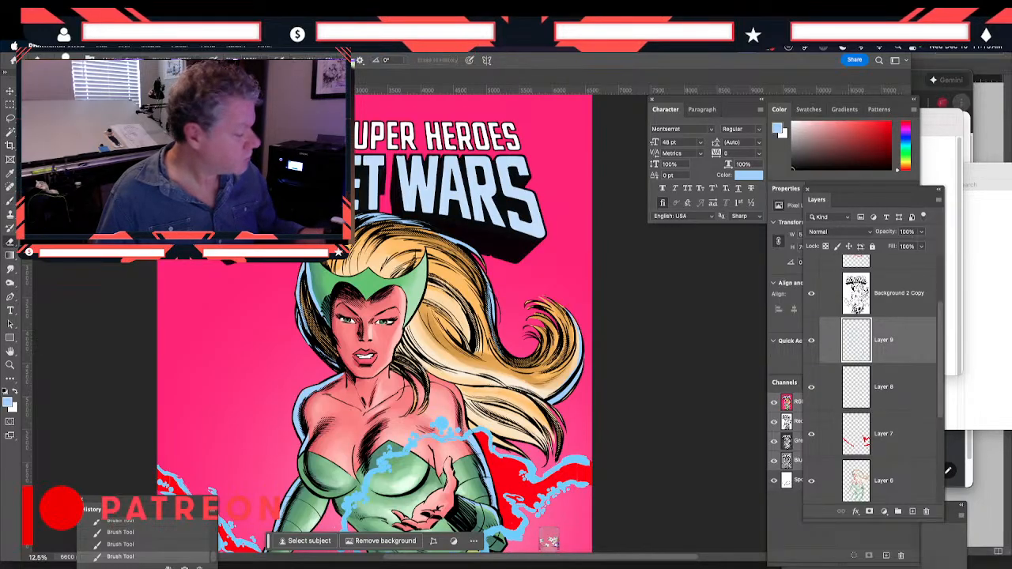
click(583, 359)
Paint pale blue rim light under the lower hair locks and over the raised-hand shoulder, erasing the excess along the shoulder
mouse_move(413, 435)
mouse_down()
mouse_move(368, 315)
mouse_move(433, 309)
mouse_move(465, 326)
mouse_move(440, 304)
mouse_up()
key(b)
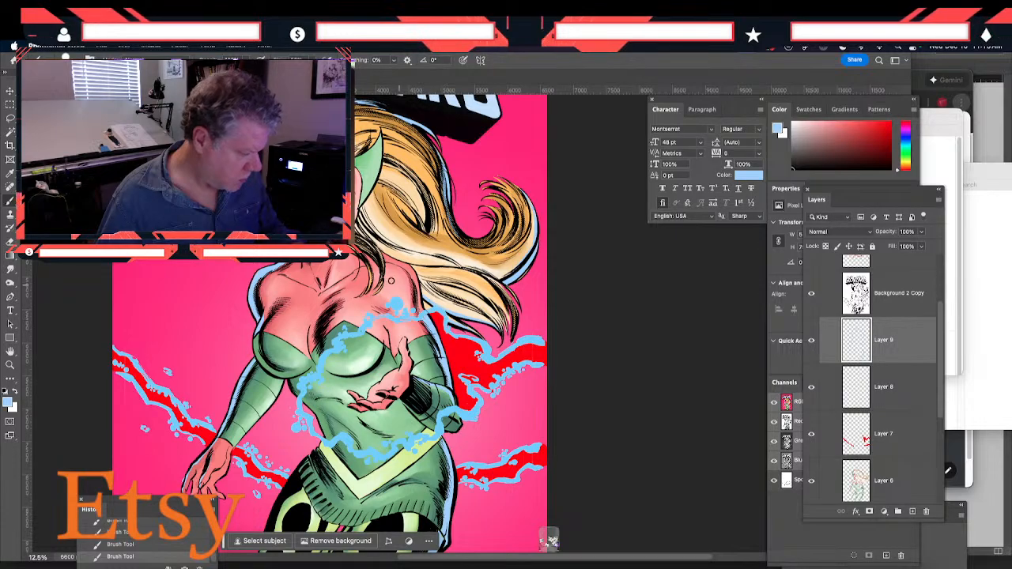
drag(224, 319, 254, 299)
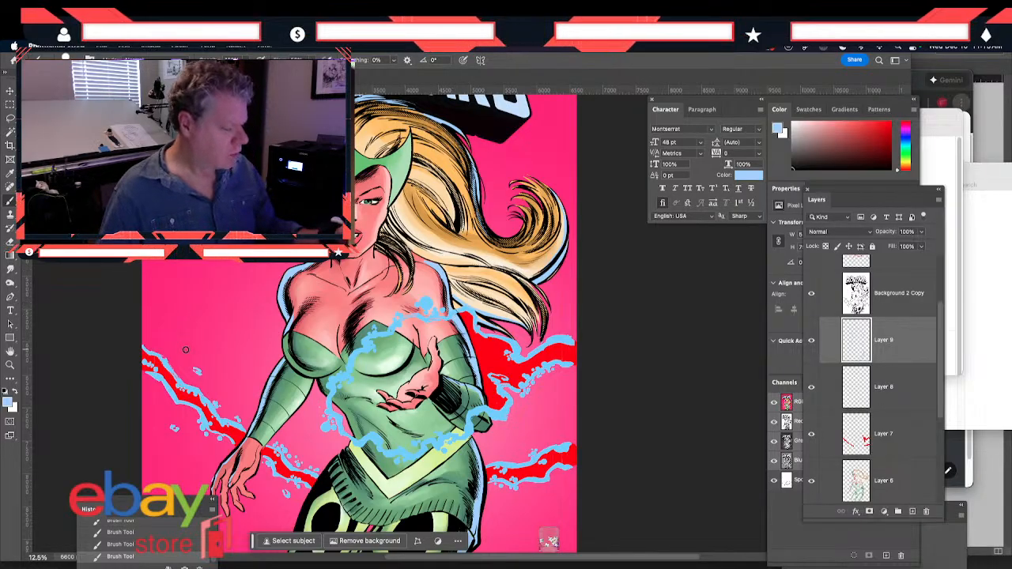
click(10, 251)
drag(417, 260, 447, 309)
key(g)
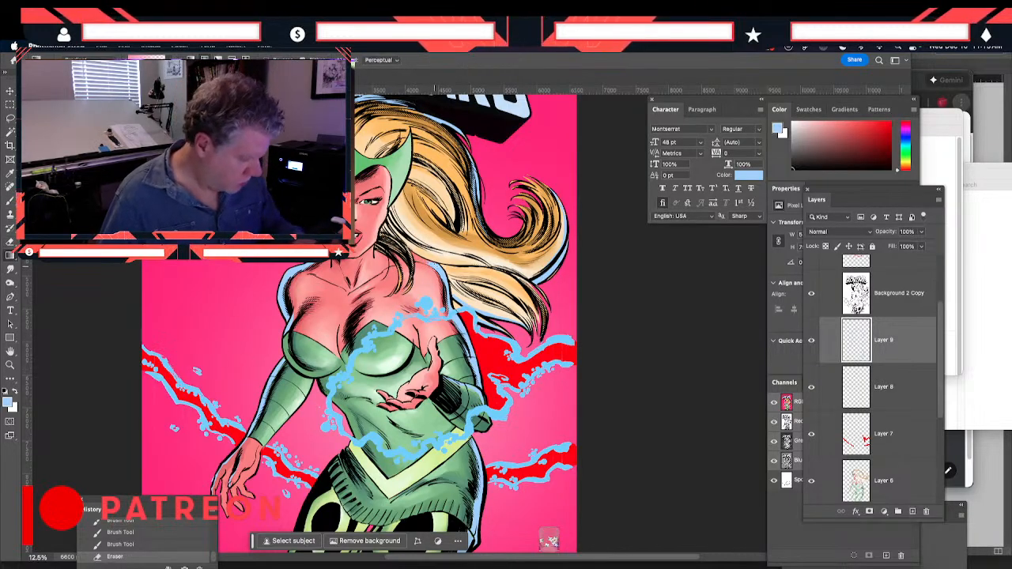
click(427, 262)
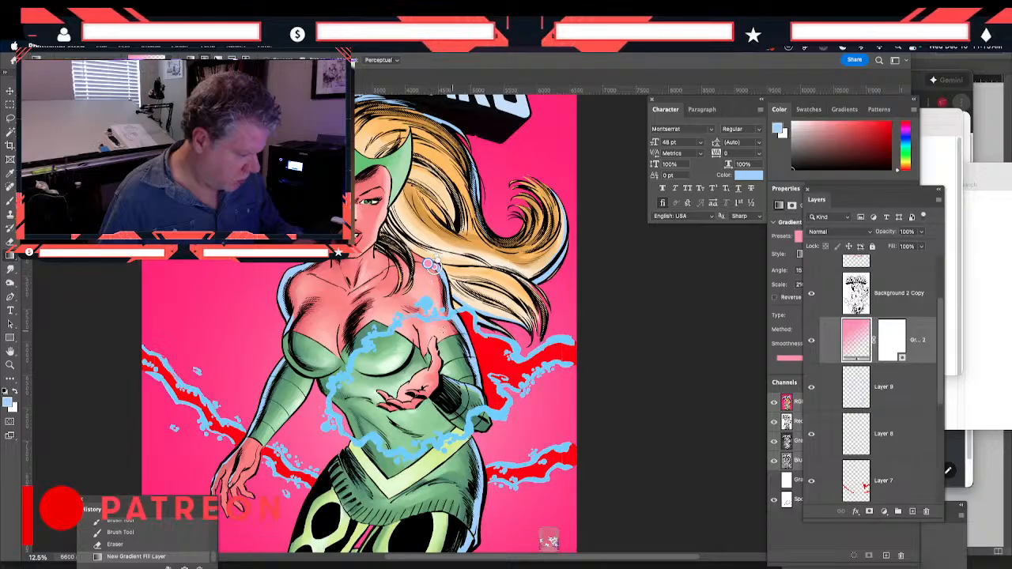
key(super+z)
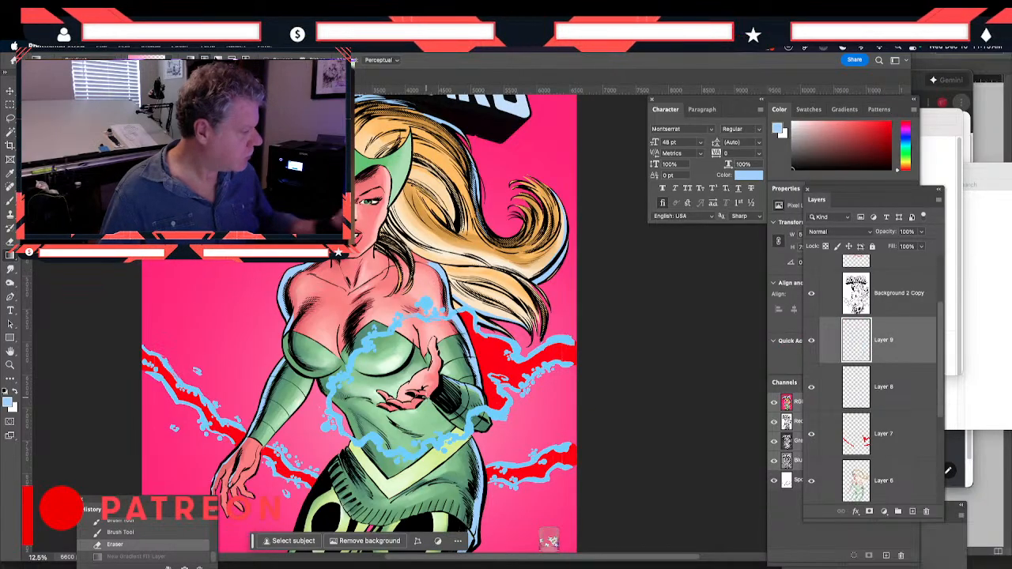
Smudge the end of the rim light on top of the raised-hand shoulder and erase excess rim light around the lowered hand's fingers
key(r)
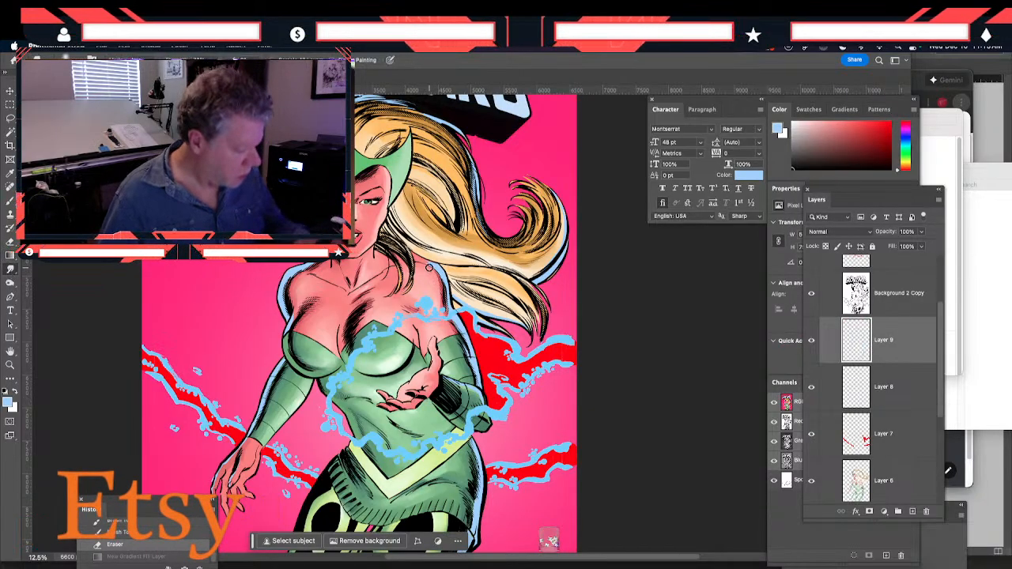
drag(430, 262, 420, 263)
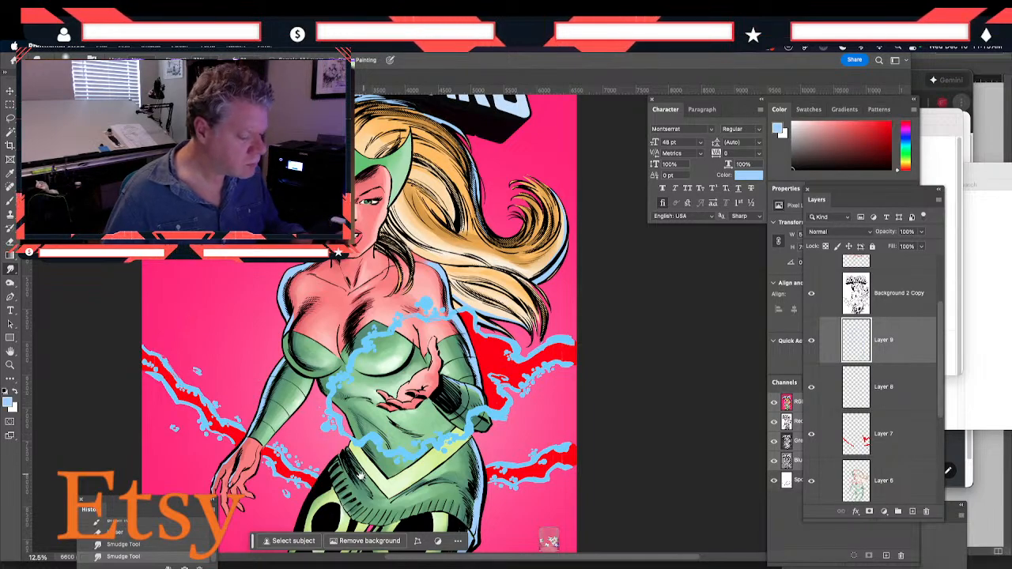
scroll(359, 473, down, 5)
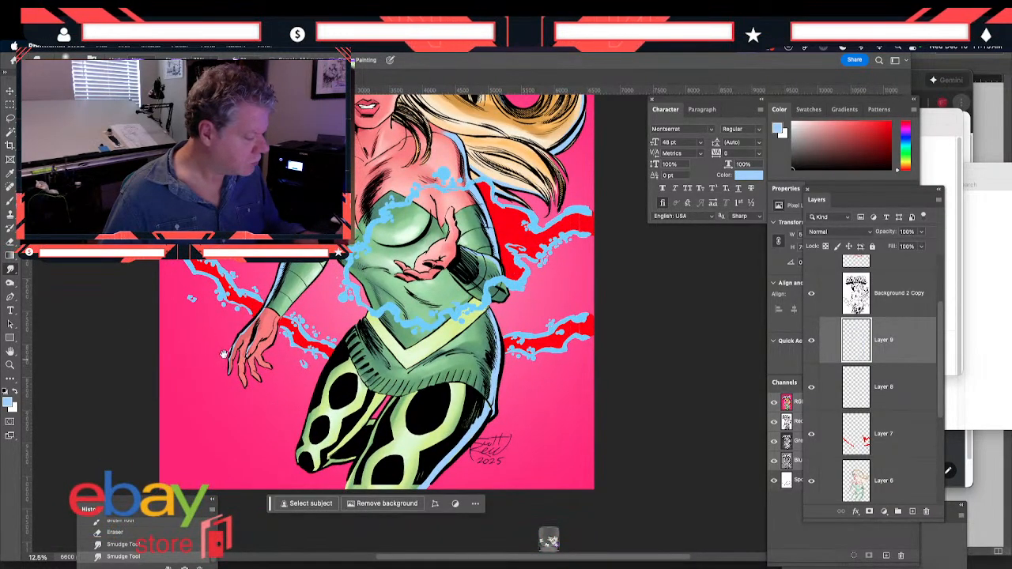
key(e)
drag(228, 356, 231, 372)
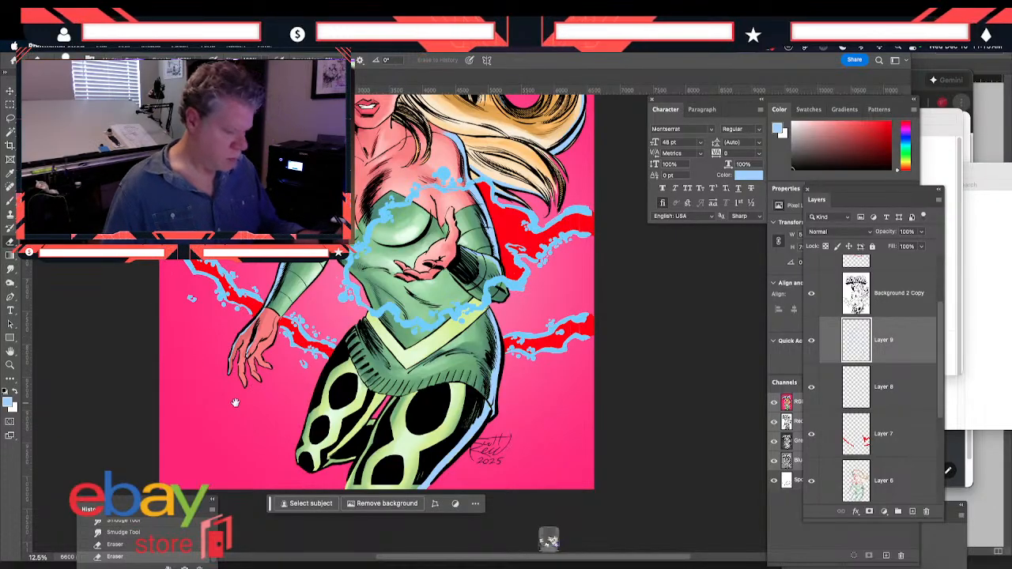
scroll(265, 353, up, 3)
scroll(257, 346, up, 2)
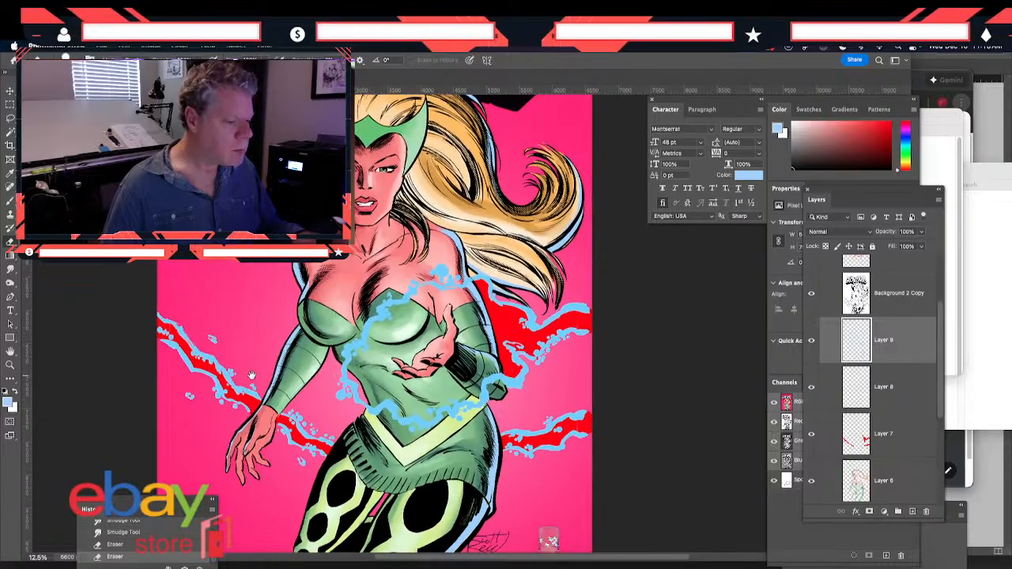
Try to merge the Spot Color 1 channel into the image with the visible layers flattened
click(784, 481)
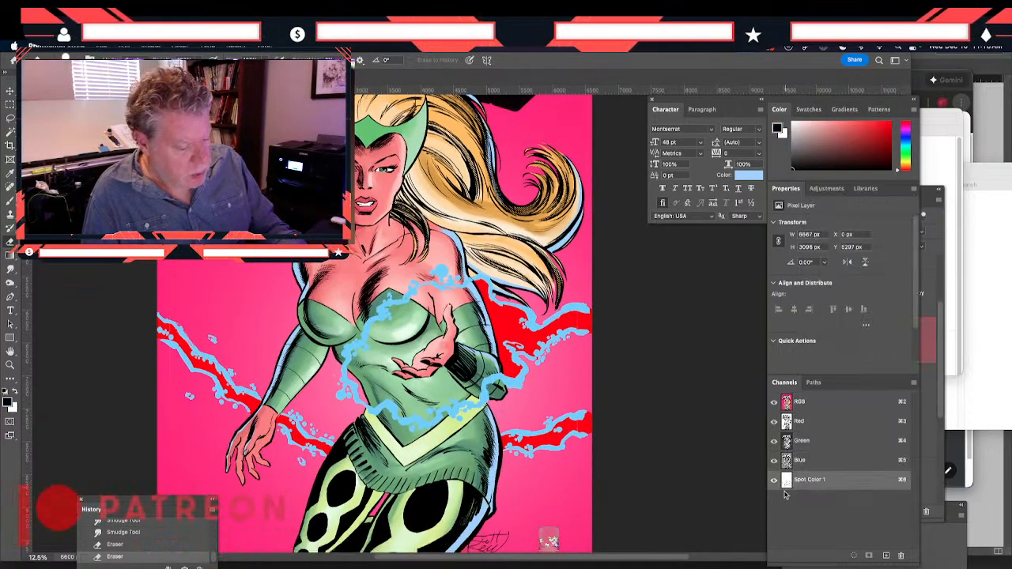
click(913, 382)
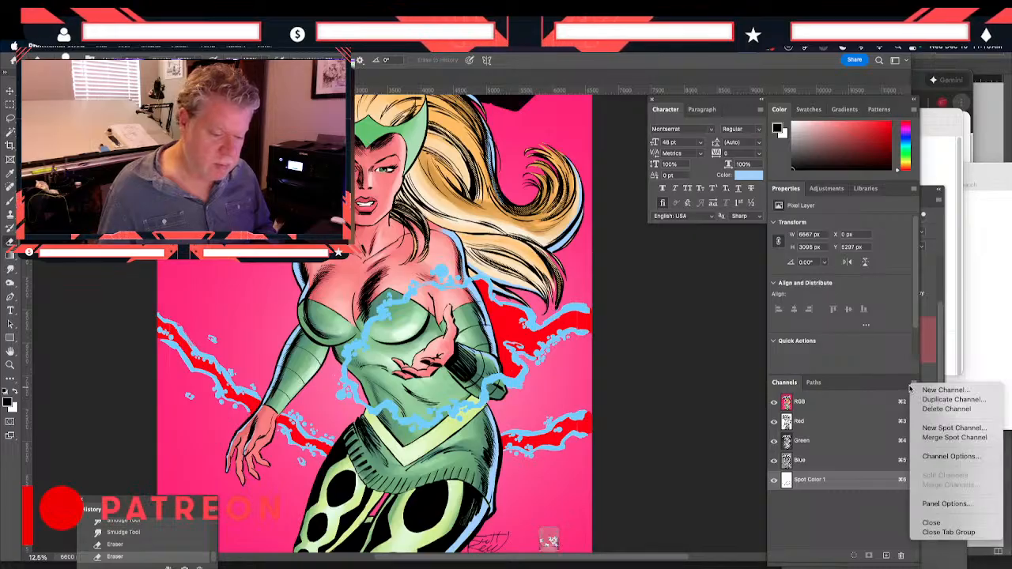
click(938, 442)
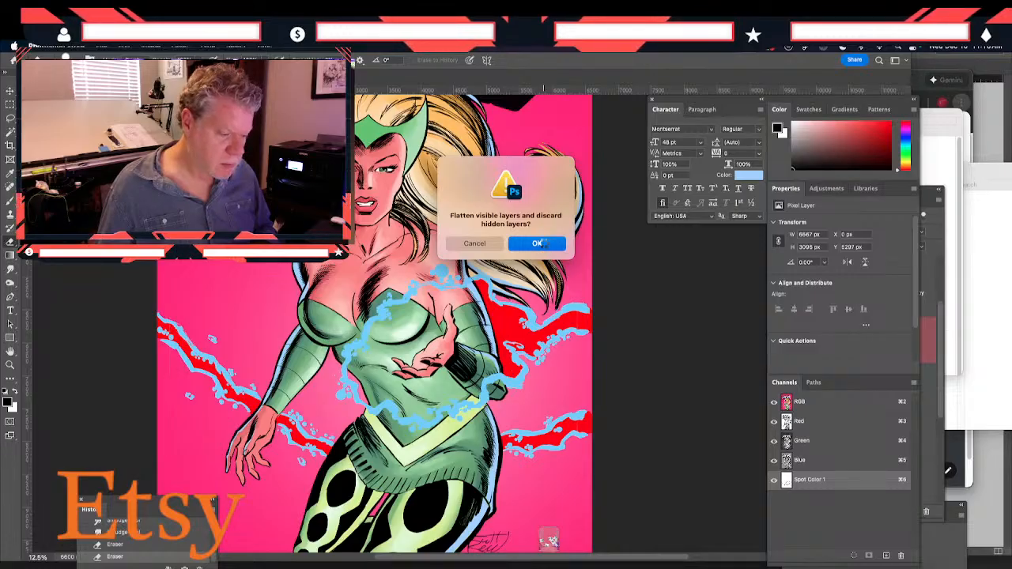
click(538, 244)
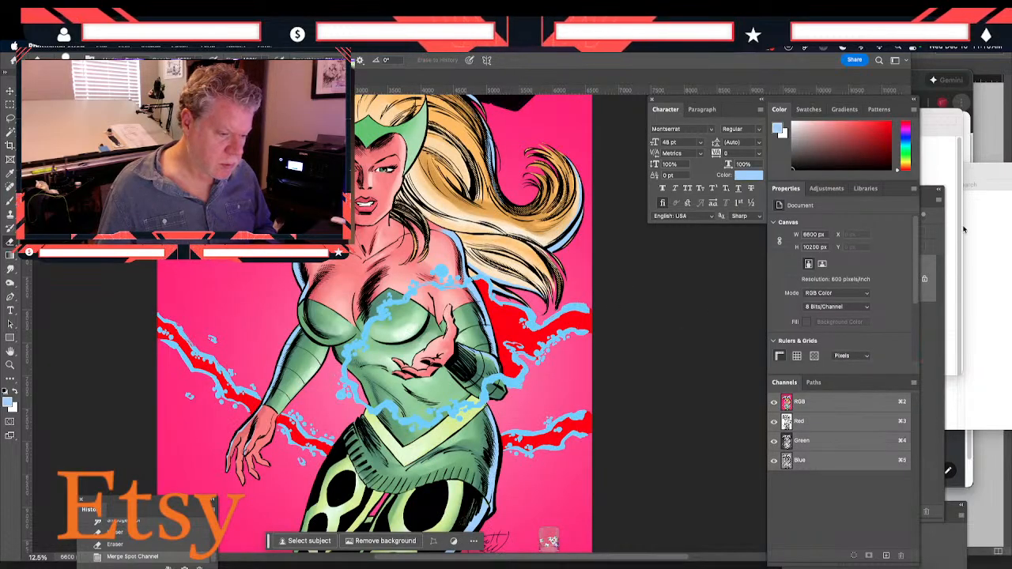
key(F7)
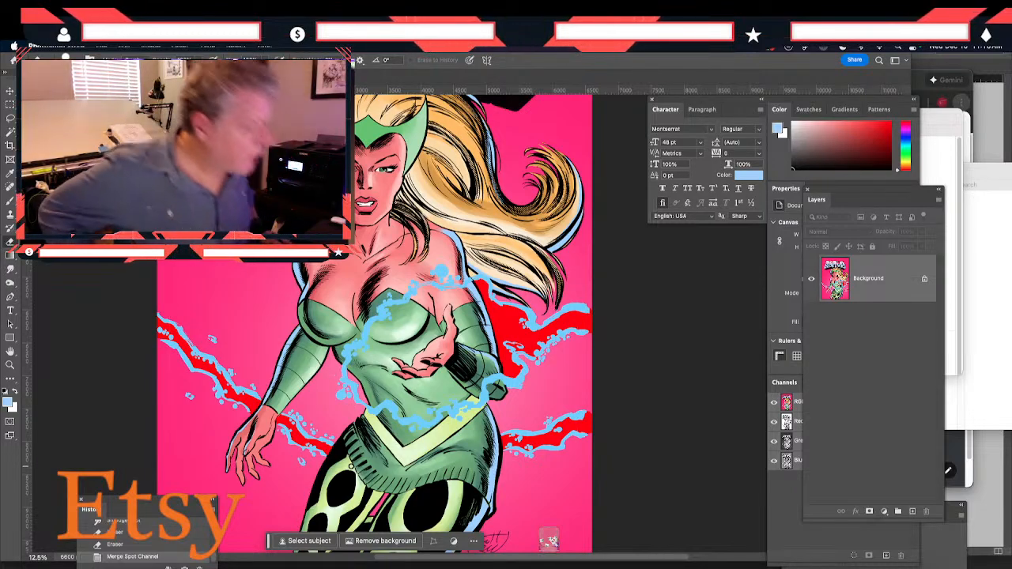
key(super+z)
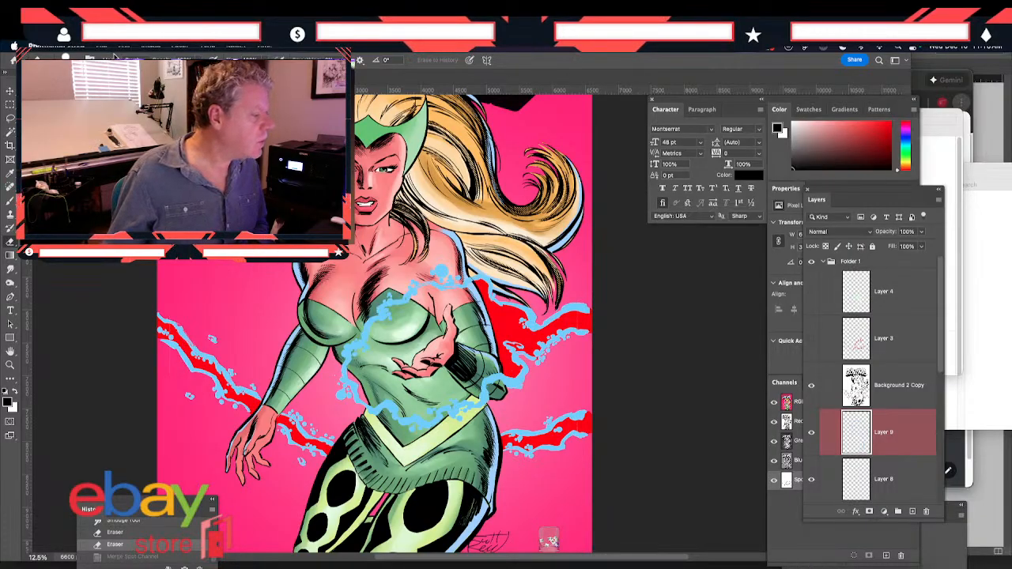
Save the layered document
click(101, 48)
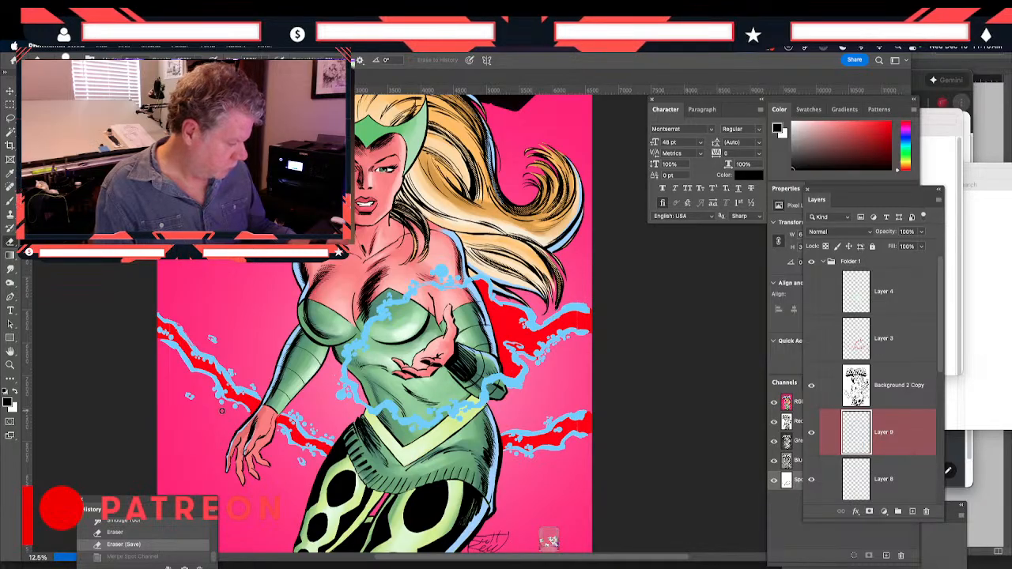
On Layer 7, paint red ff0000, sampled from the energy bolt, into the gap between the tendril and the waist, and save the document
key(b)
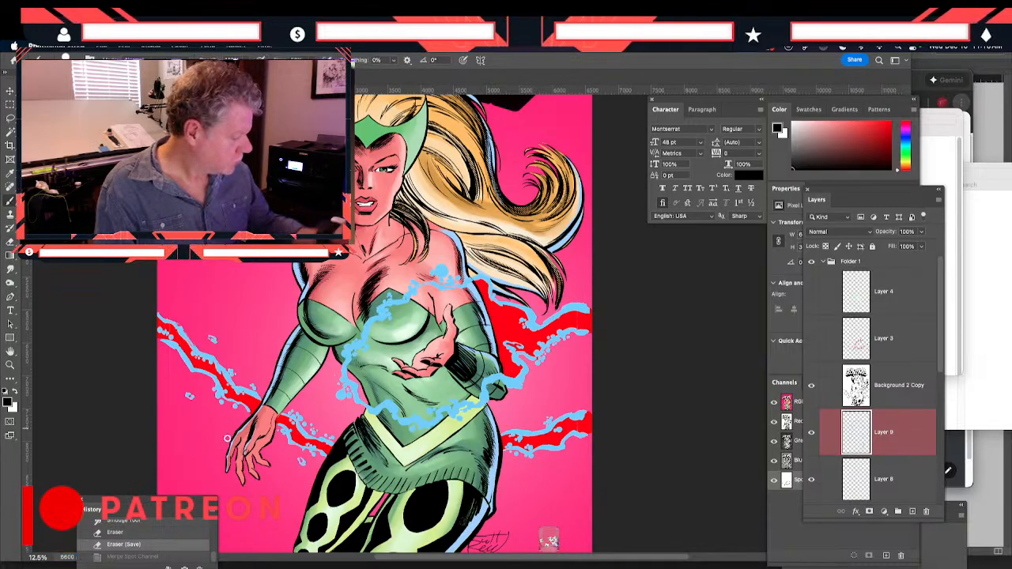
click(204, 364)
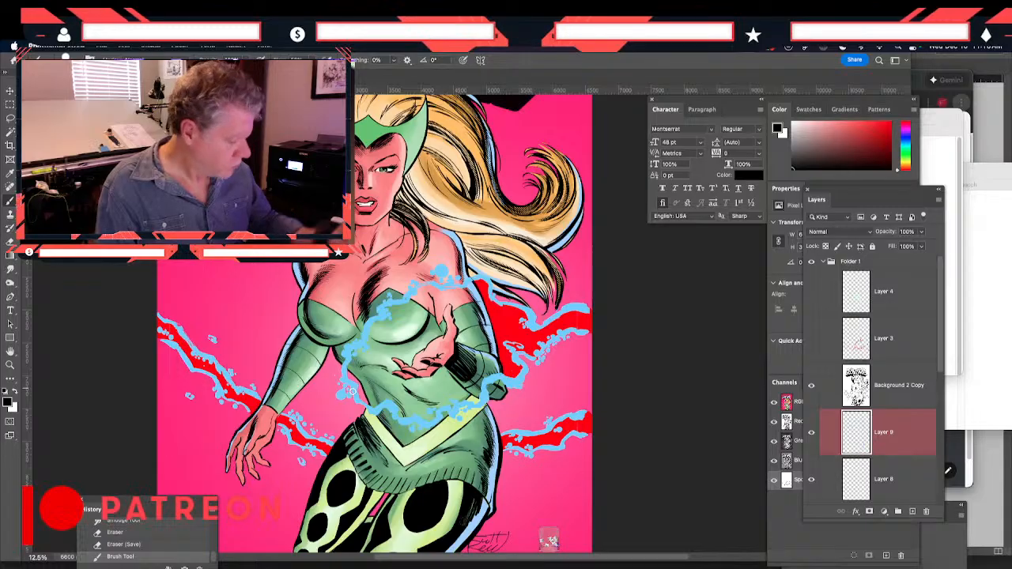
click(857, 474)
scroll(938, 381, down, 1)
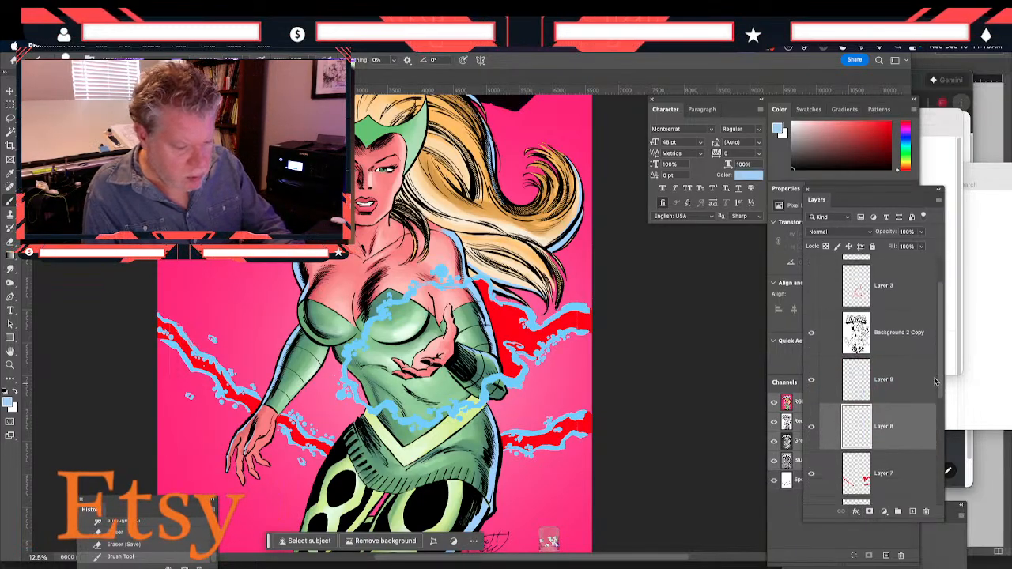
click(873, 482)
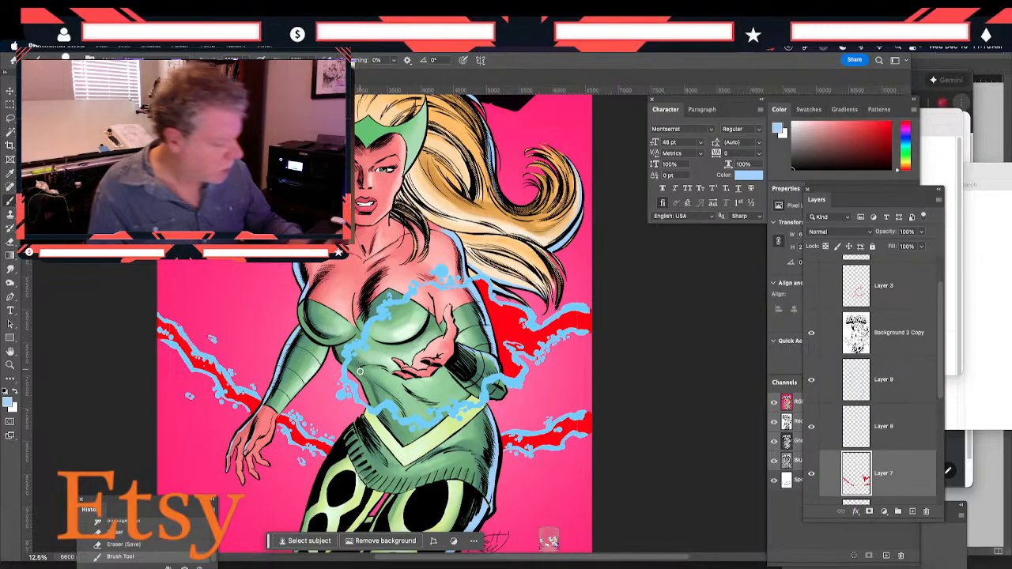
drag(351, 378, 350, 369)
key(super+z)
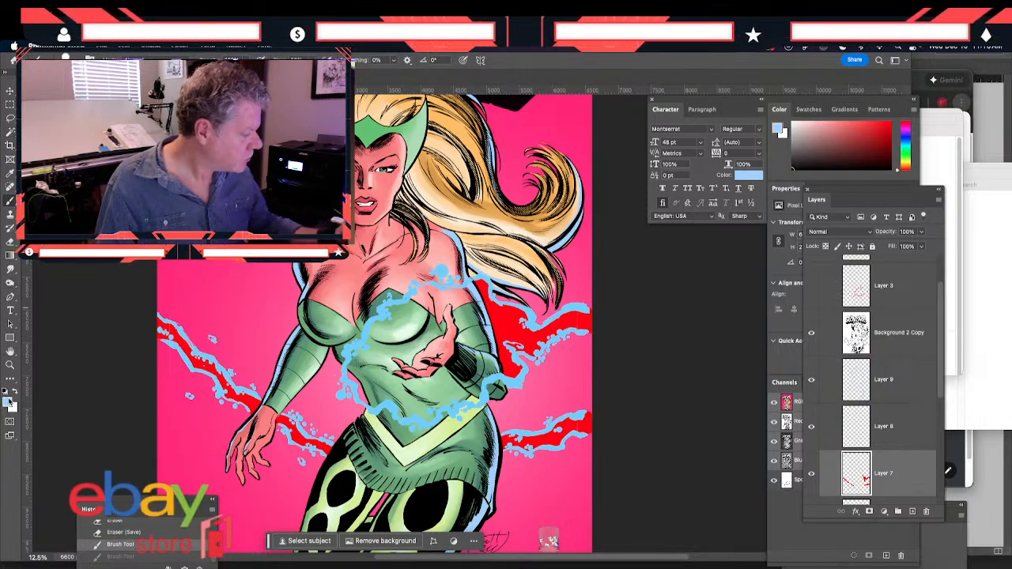
click(9, 403)
click(209, 364)
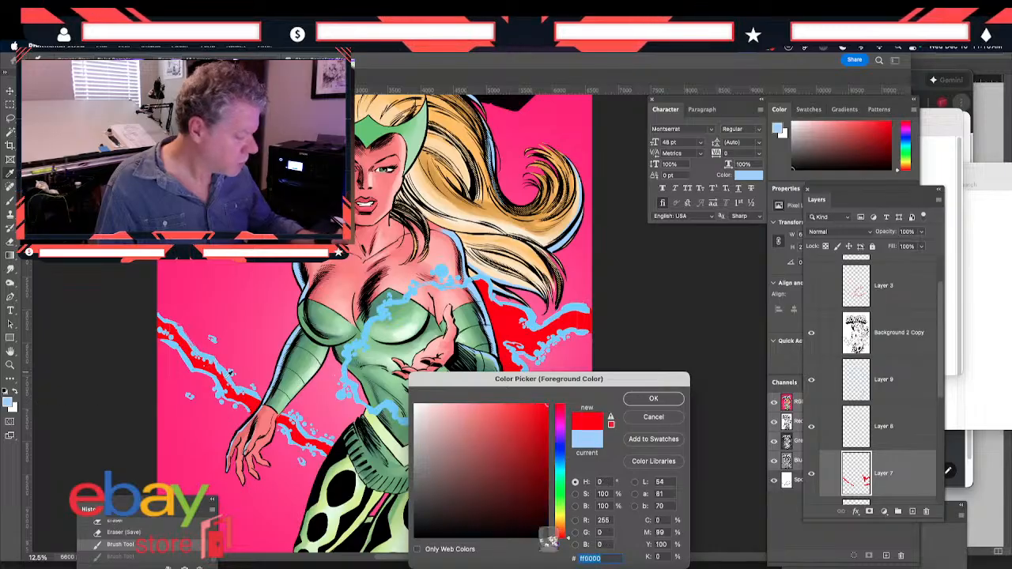
click(651, 398)
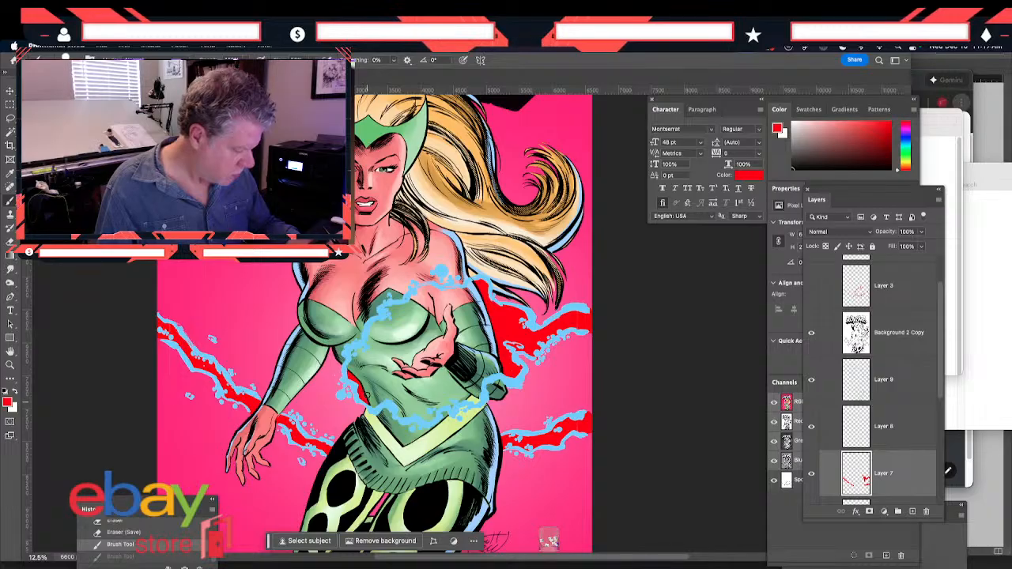
drag(367, 401, 367, 393)
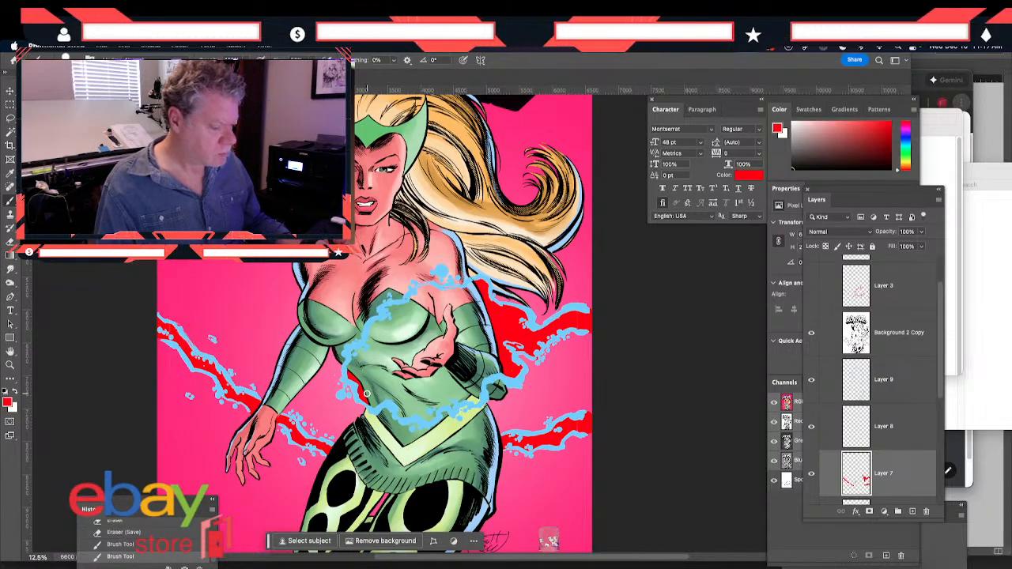
key(super+s)
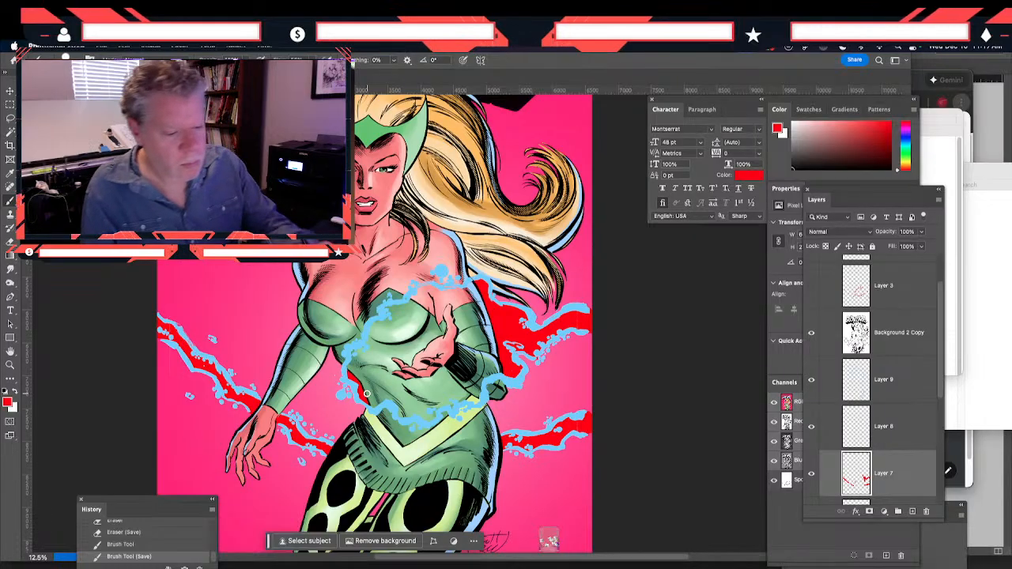
Merge the Spot Color 1 channel into the image, flattening the visible layers
click(938, 200)
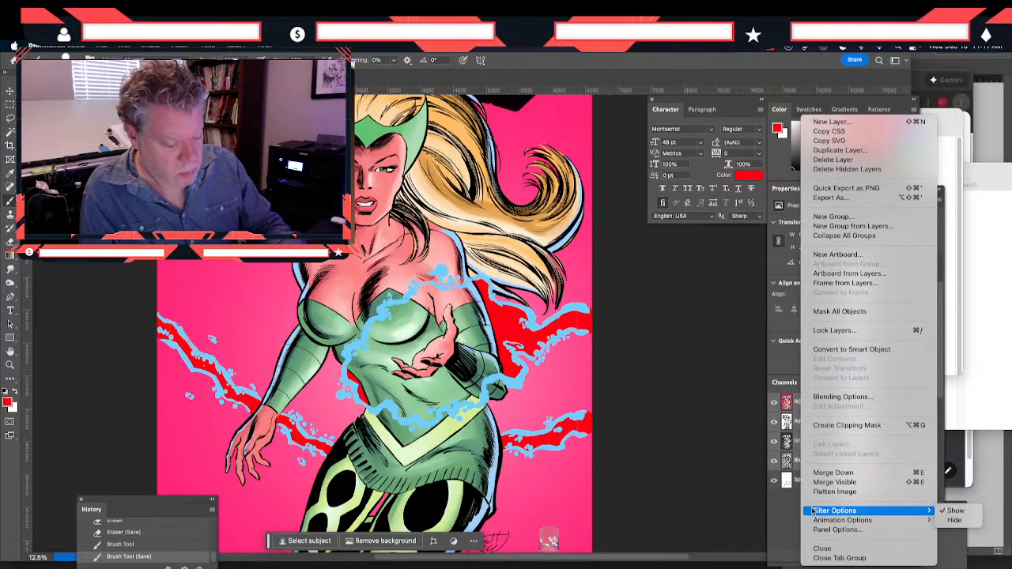
click(789, 481)
click(804, 482)
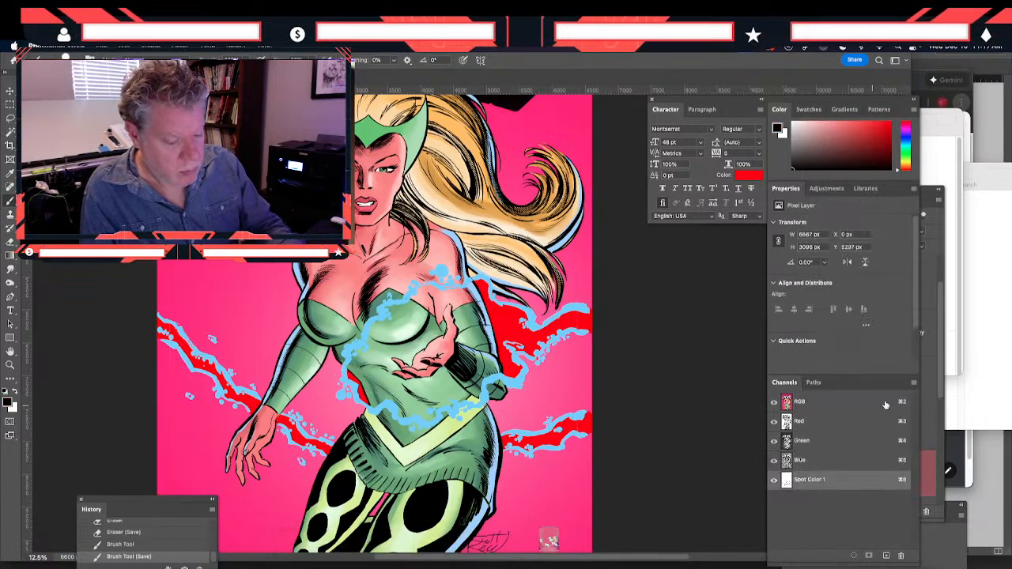
click(913, 382)
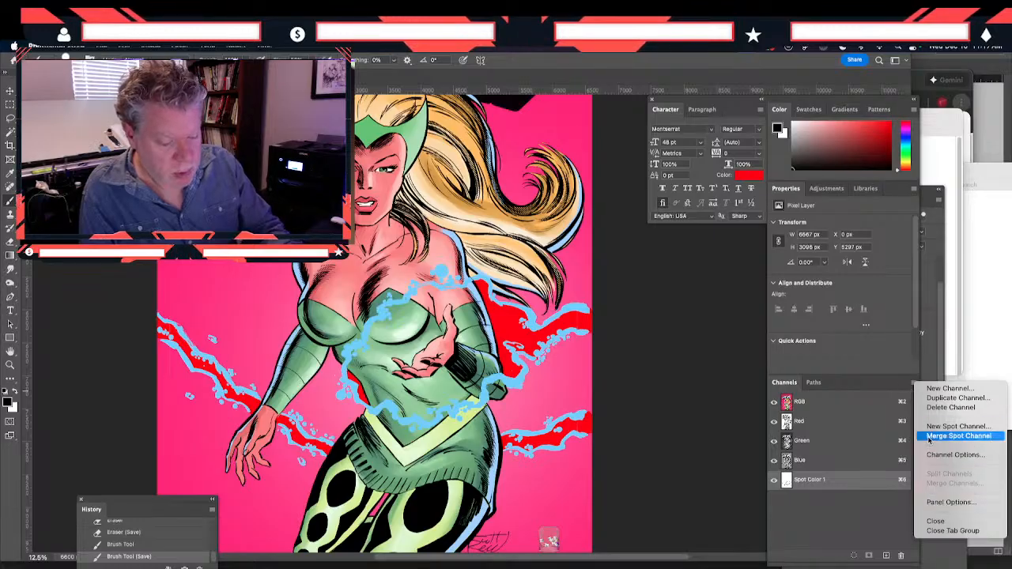
click(957, 435)
click(546, 246)
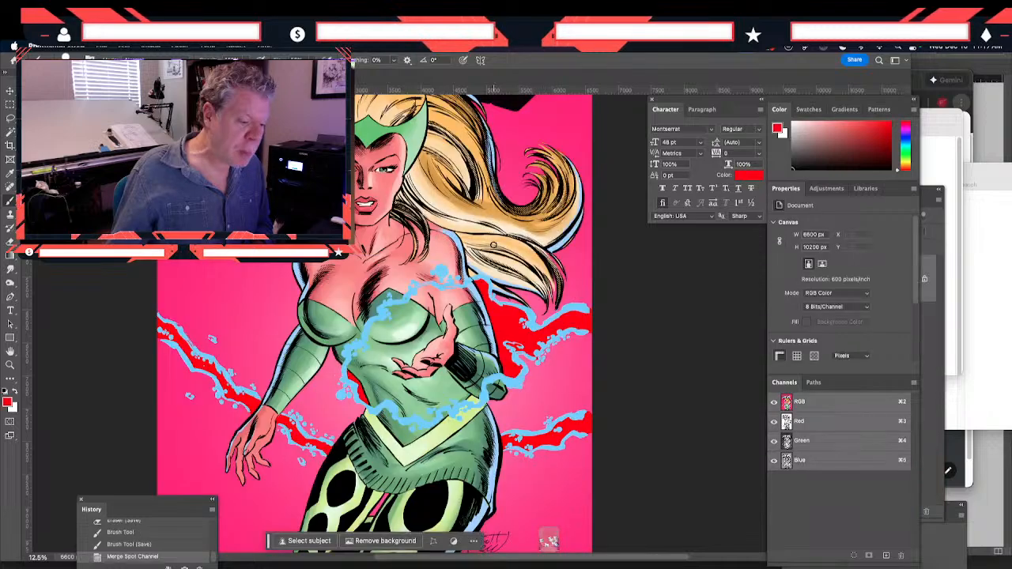
click(934, 298)
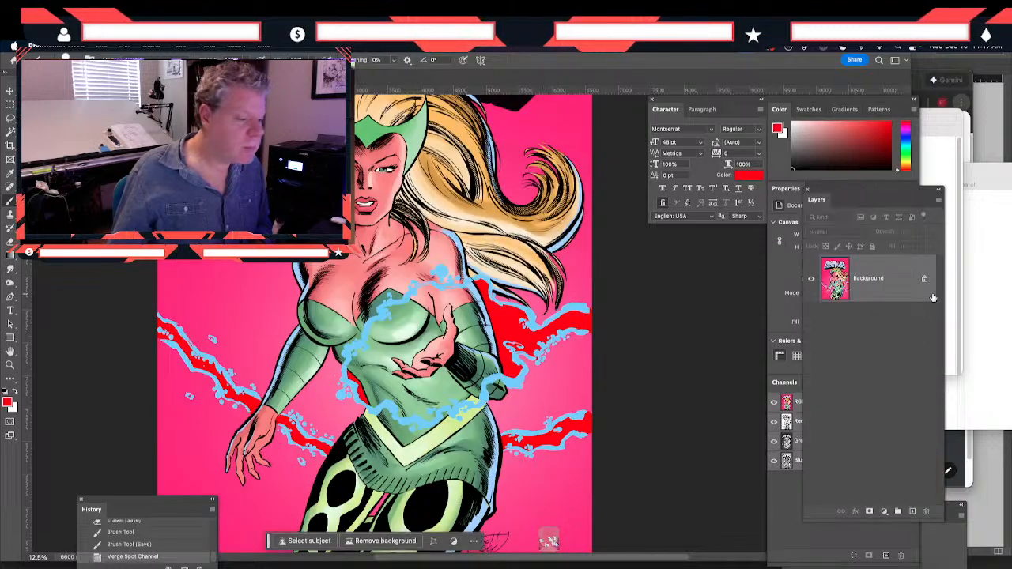
Save the flattened image as a separate Photoshop file named "enchantress colors merged.psd" in the Enchantress Secret Wars folder
click(101, 47)
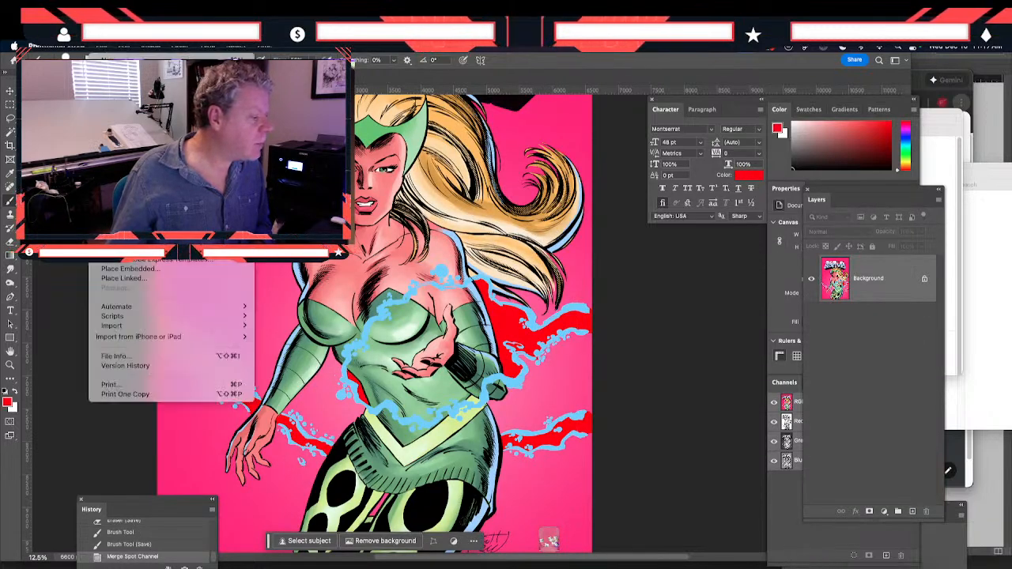
click(119, 165)
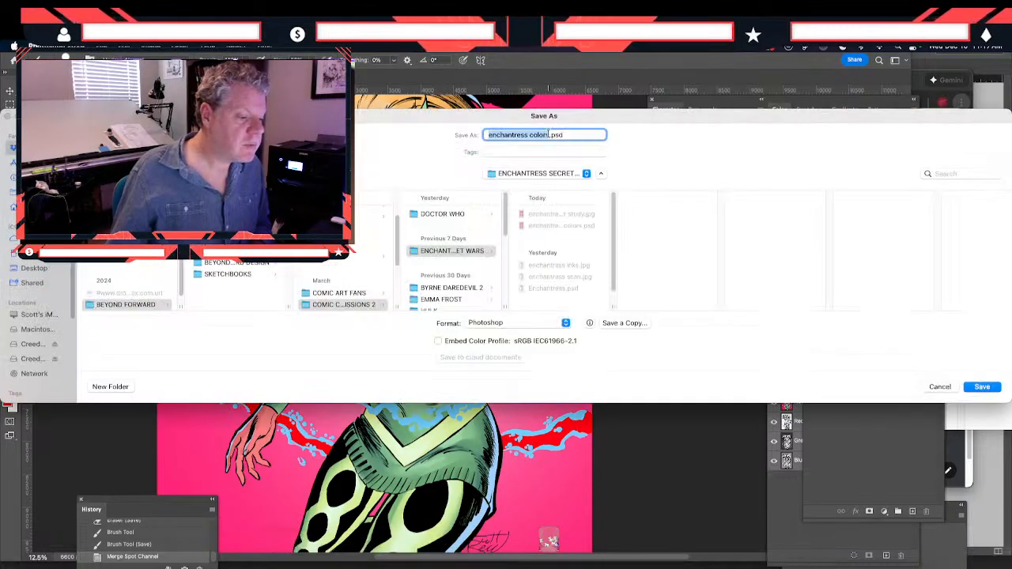
click(548, 135)
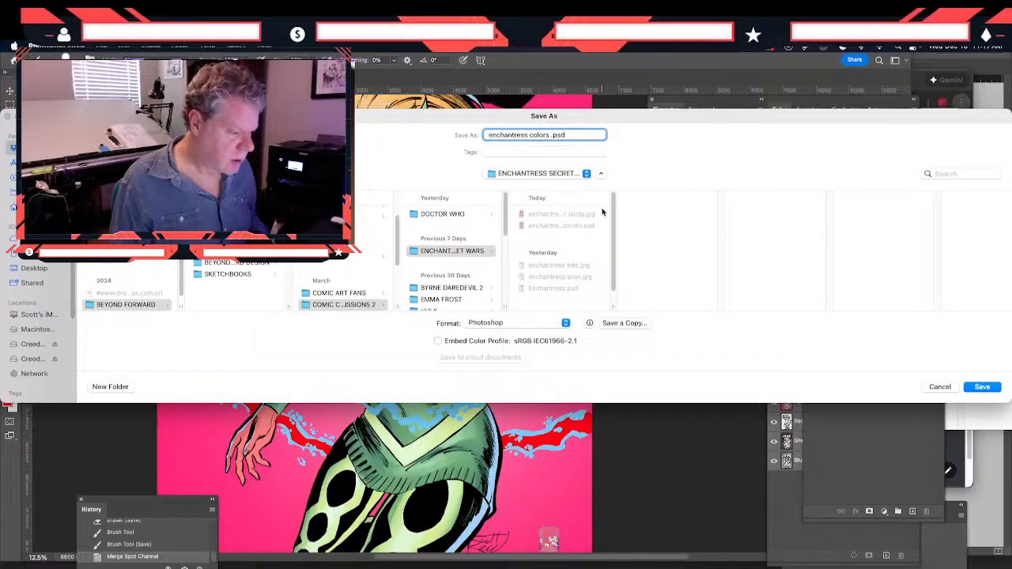
text(flat)
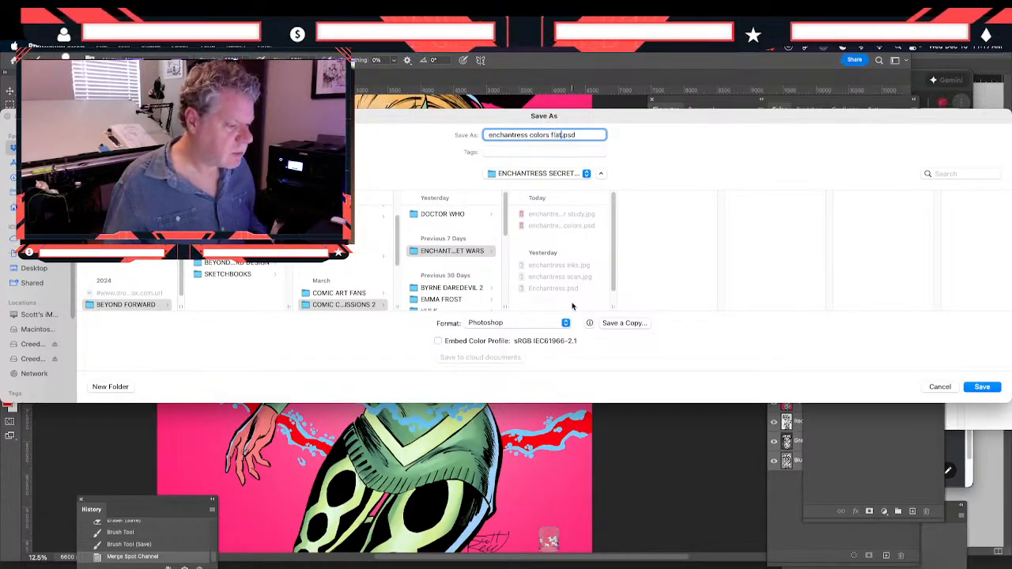
key(BackSpace)
key(BackSpace)
key(BackSpace)
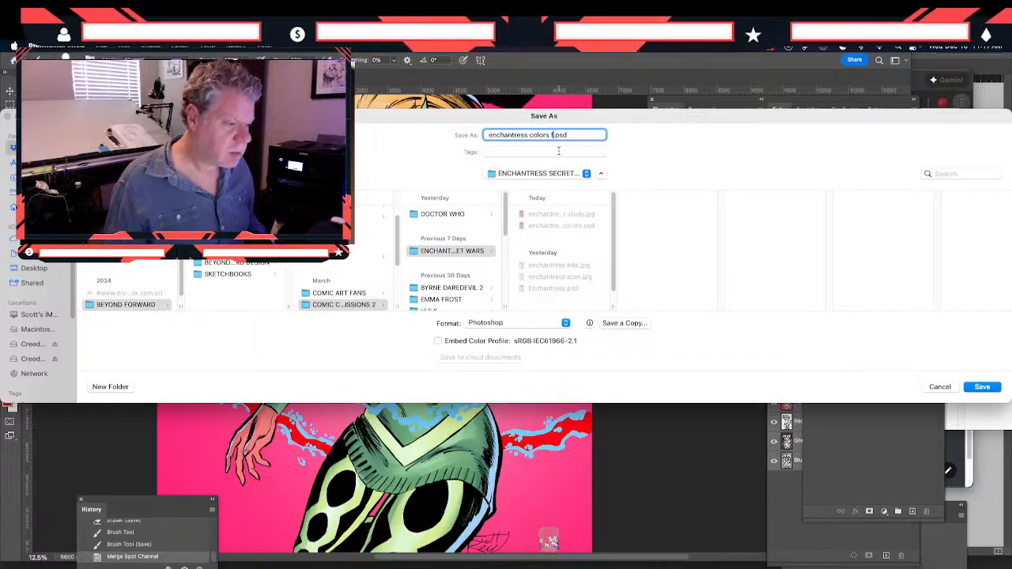
text(merged)
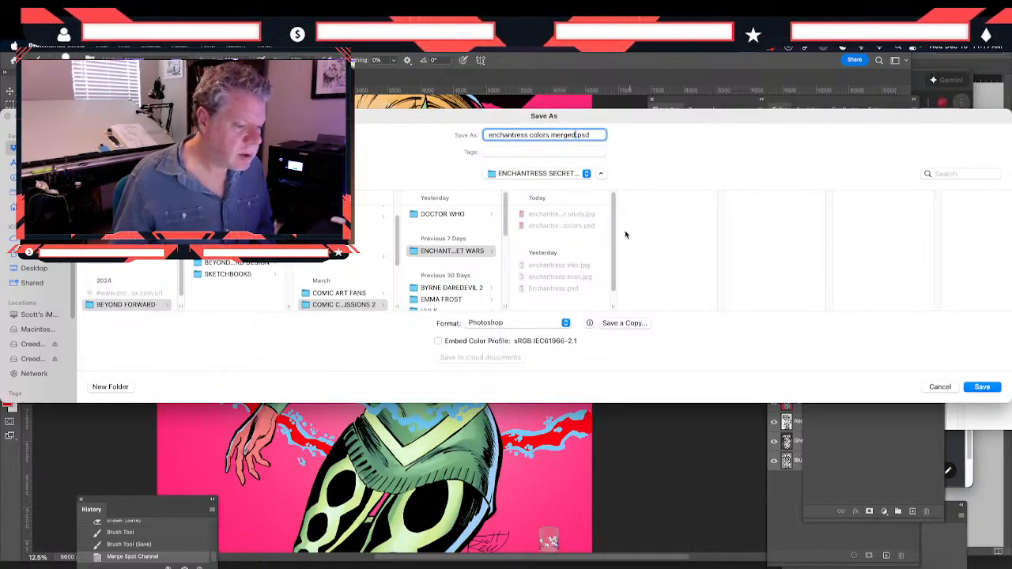
click(981, 387)
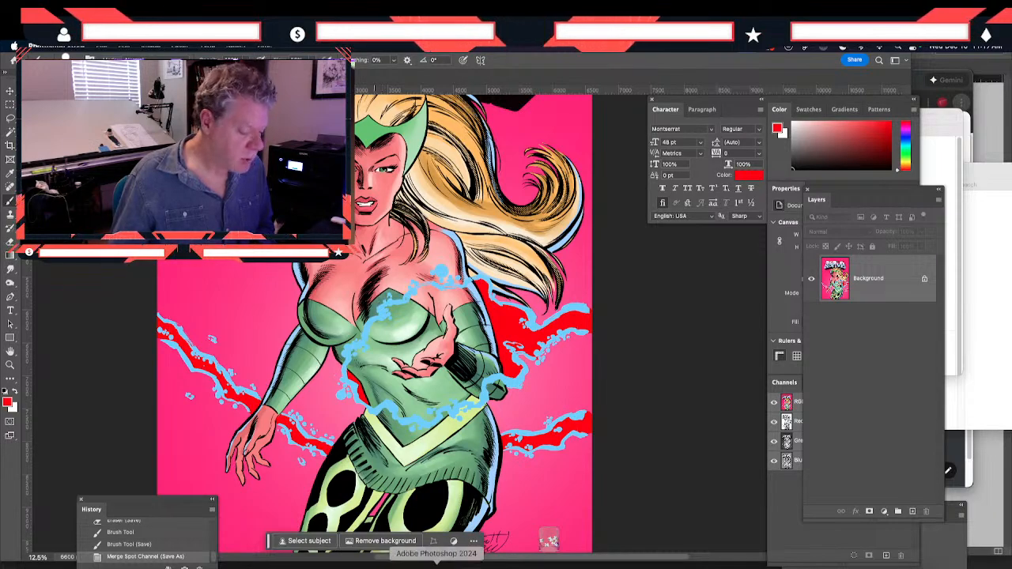
Switch to Clip Studio Paint and bring up the enchantress color study document
click(404, 567)
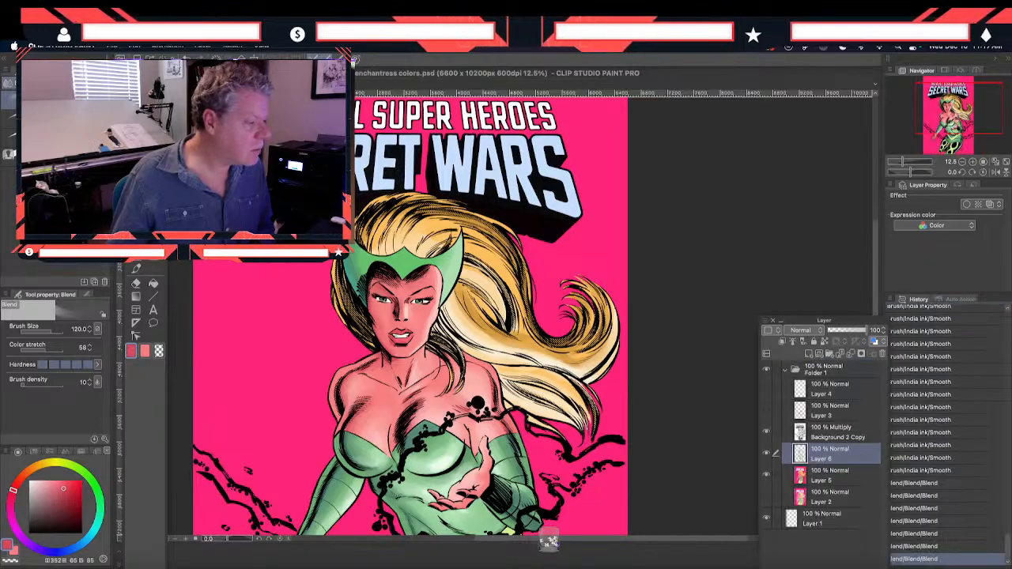
key(ctrl+Tab)
click(113, 49)
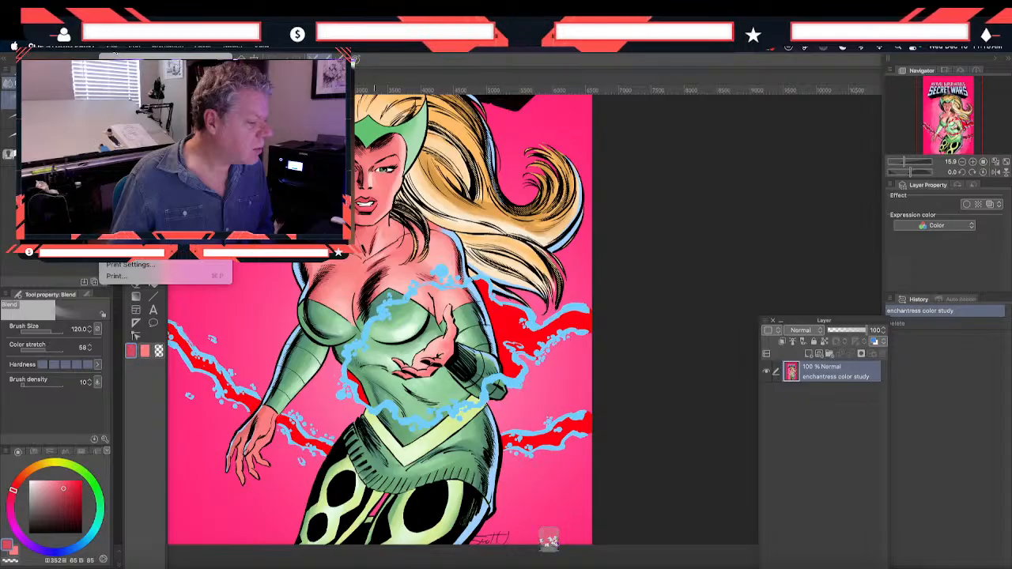
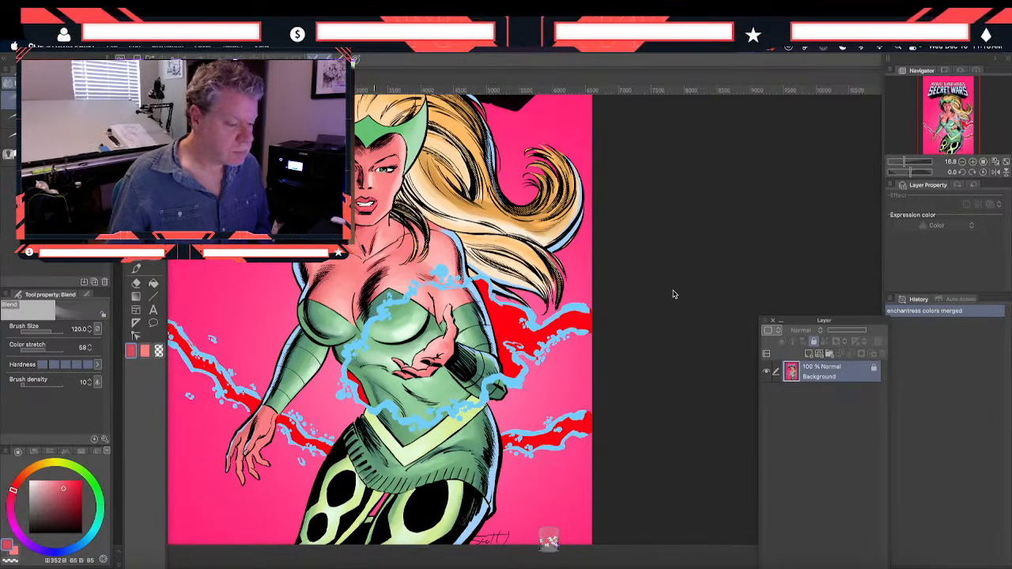
Switch to Photoshop and add a new empty layer above the Background of the enchantress cover
key(super+Tab)
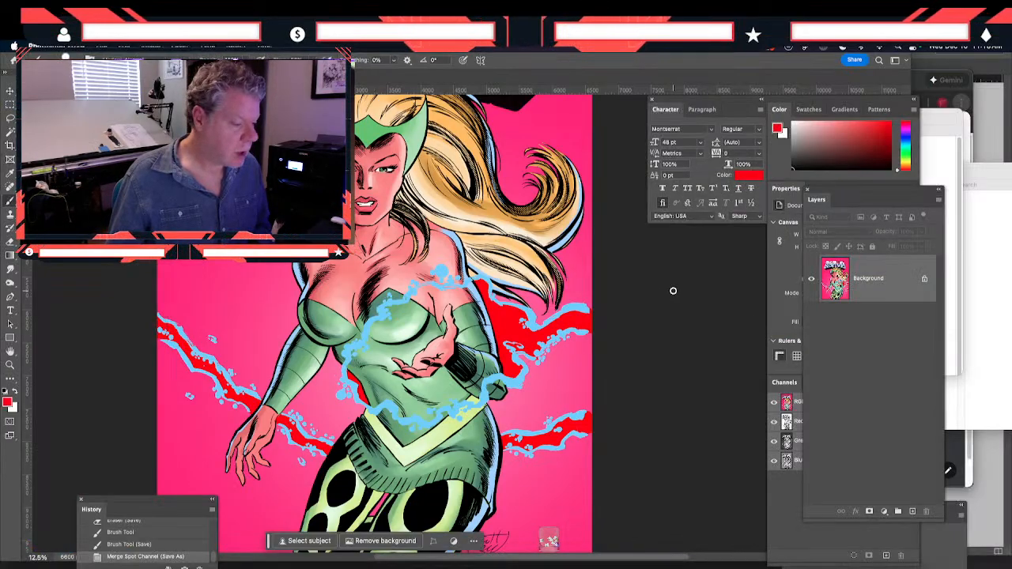
click(913, 512)
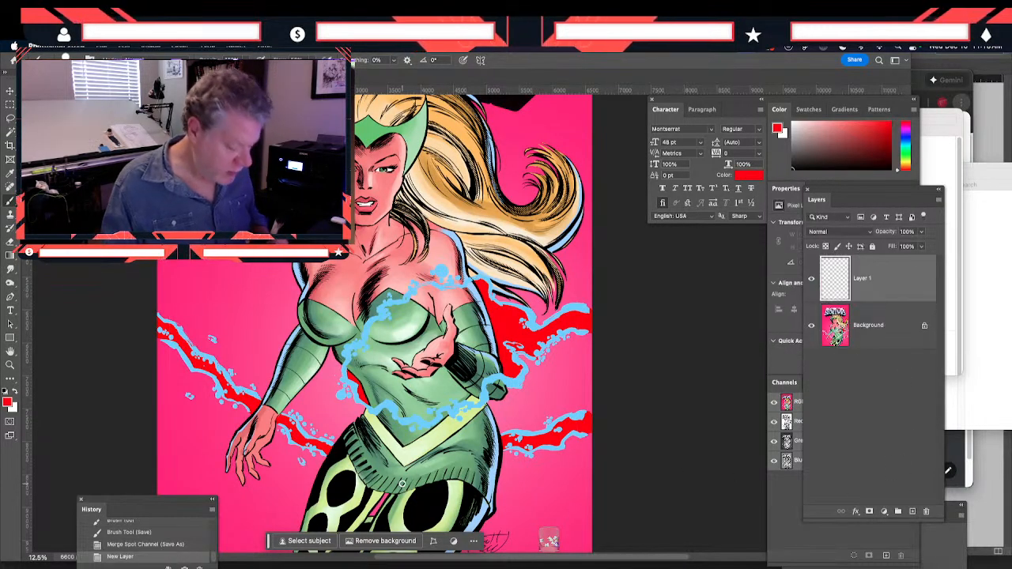
key(super+equal)
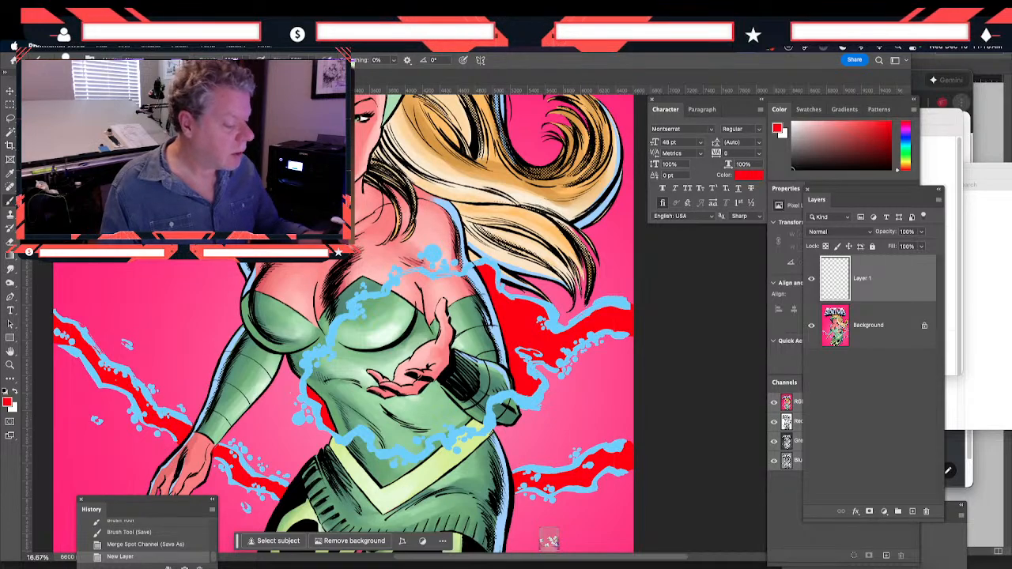
scroll(323, 398, up, 5)
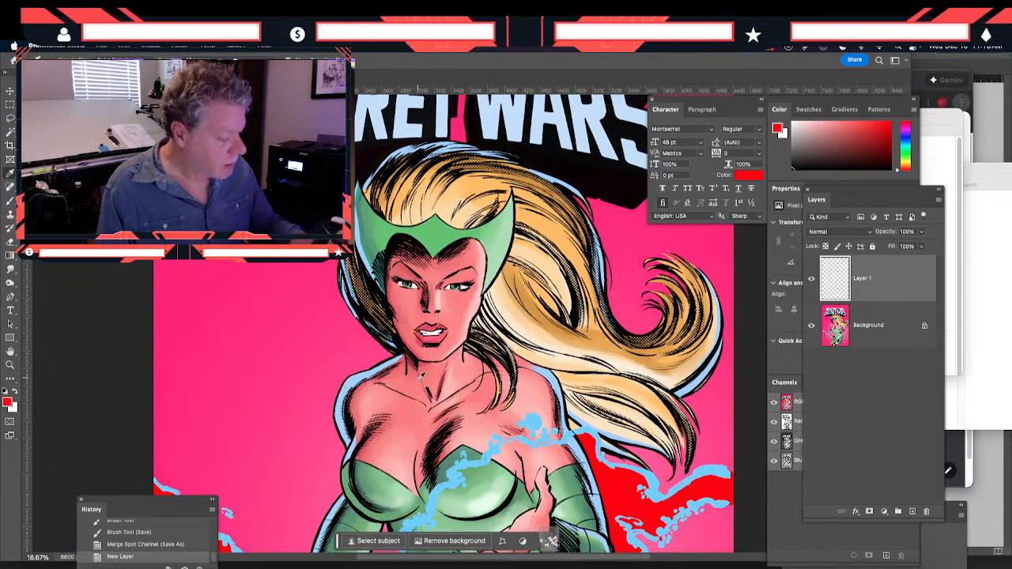
Sample the light blue of the energy effect and brush it onto the woman's lower lip
alt+click(531, 418)
click(8, 241)
click(10, 200)
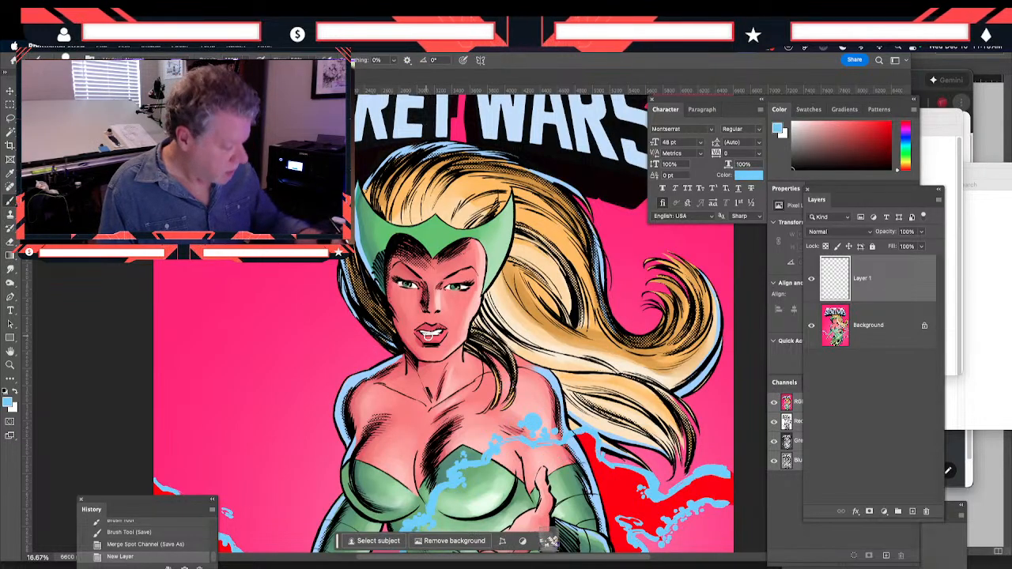
click(439, 337)
click(439, 337)
click(438, 337)
click(437, 338)
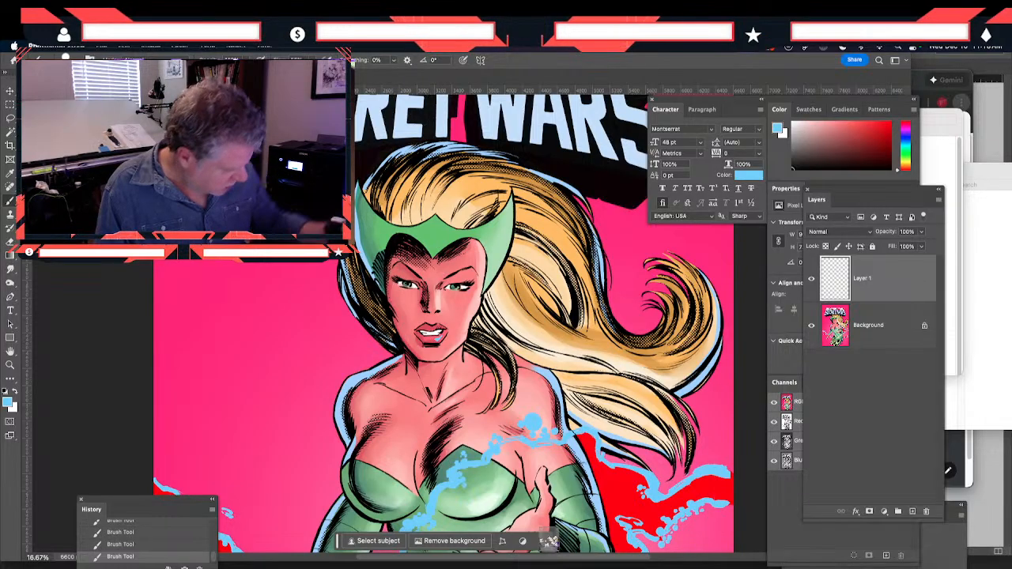
Smudge the light blue strokes into the lower lip with the Smudge tool
click(9, 242)
click(10, 269)
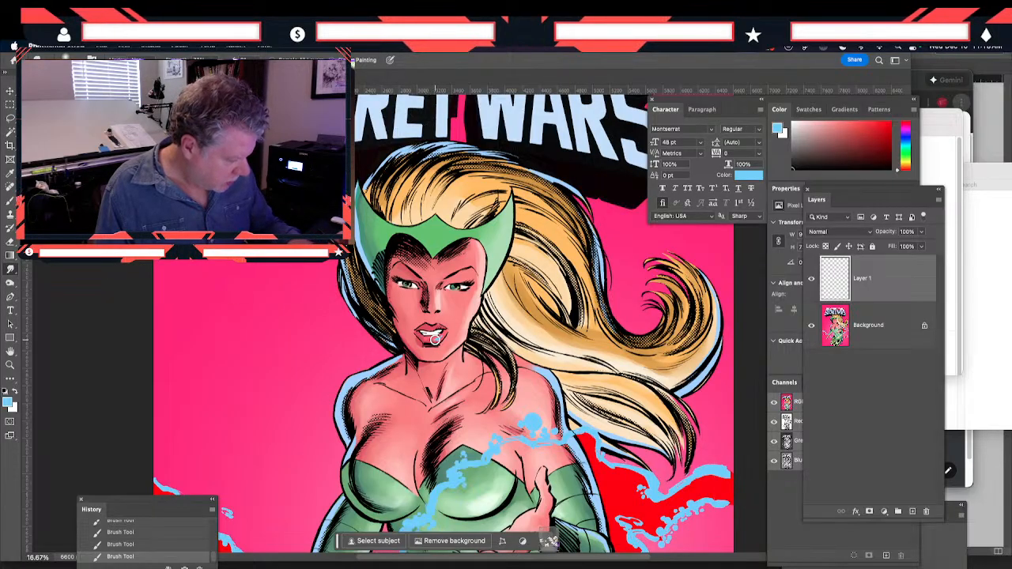
drag(429, 338, 437, 340)
mouse_move(437, 340)
mouse_down()
mouse_move(425, 335)
mouse_move(442, 335)
mouse_up()
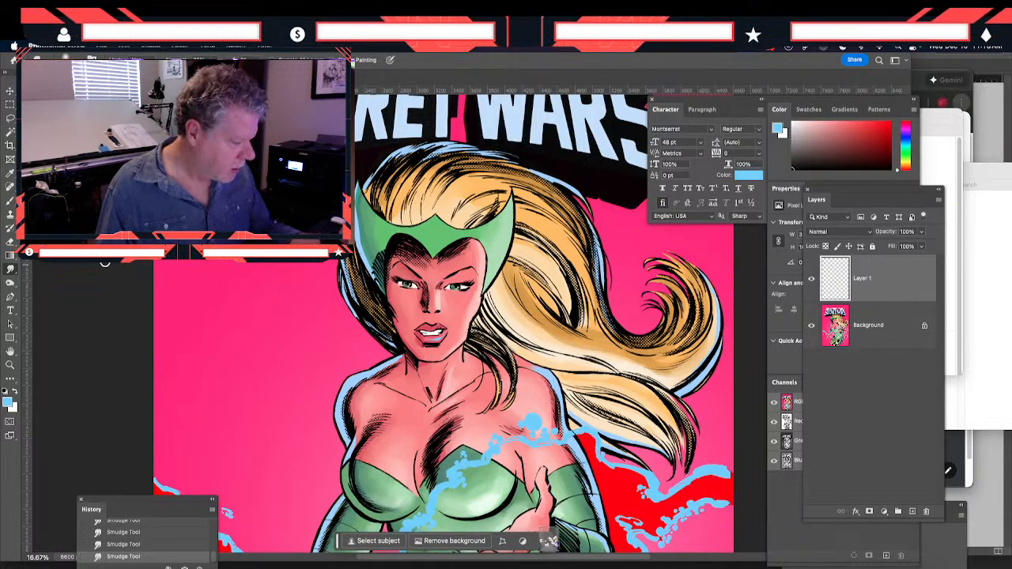
Brush light blue over the irises of both eyes and smudge the lower lip once more
key(b)
drag(450, 288, 454, 288)
click(453, 288)
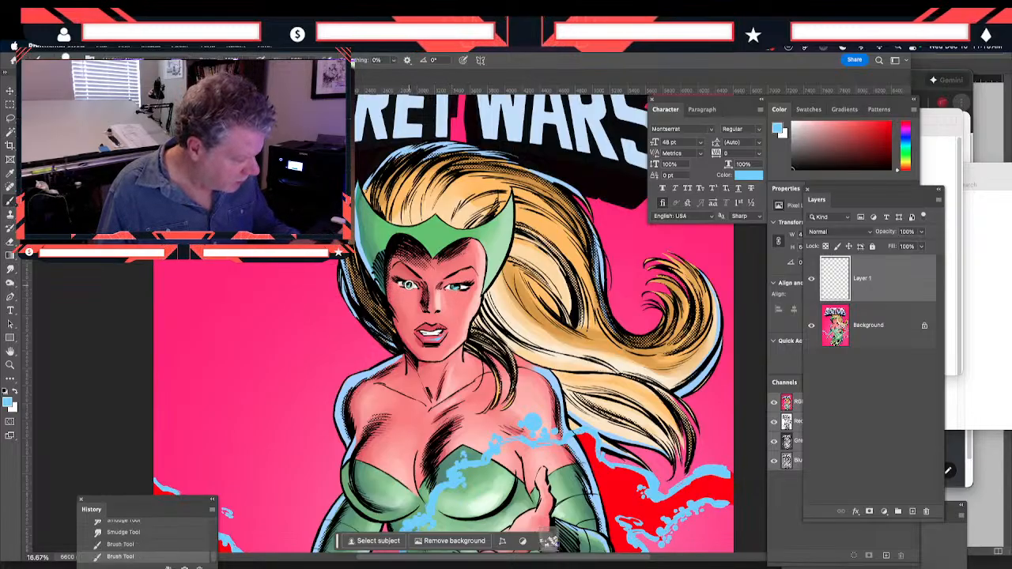
click(405, 284)
click(458, 287)
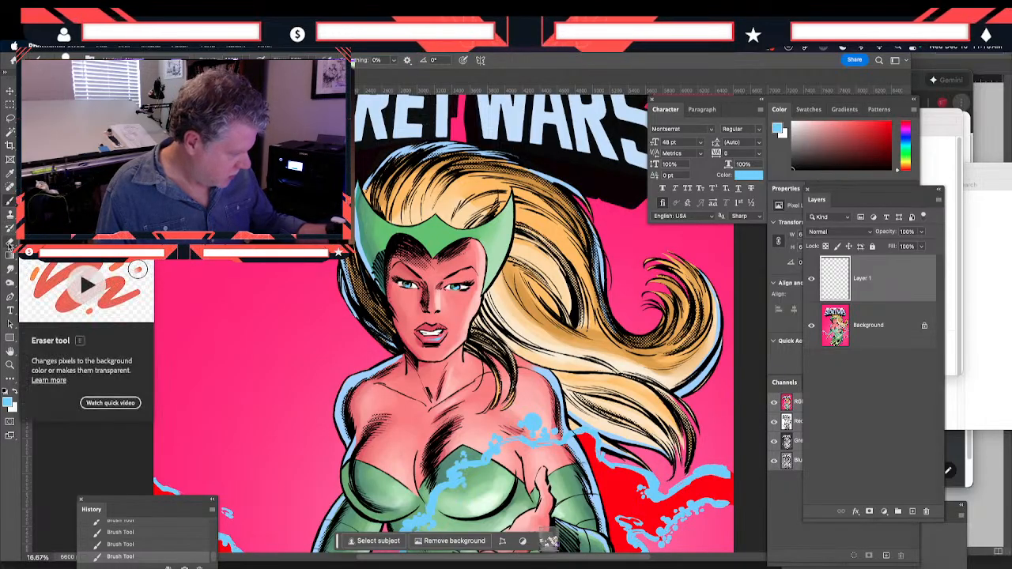
click(11, 268)
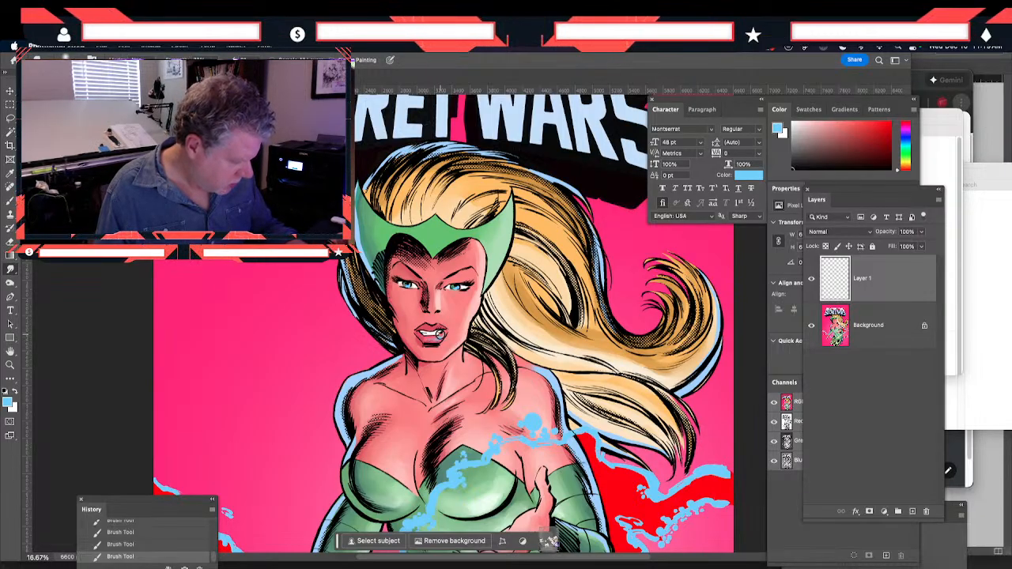
drag(437, 338, 441, 336)
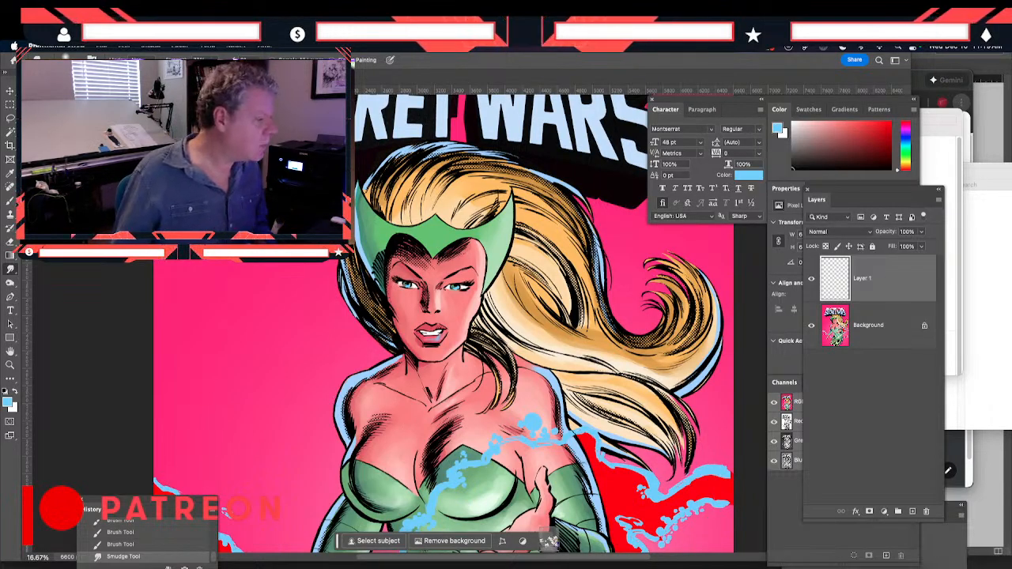
Close the cover document without saving and switch back to Clip Studio Paint
key(super+w)
click(484, 266)
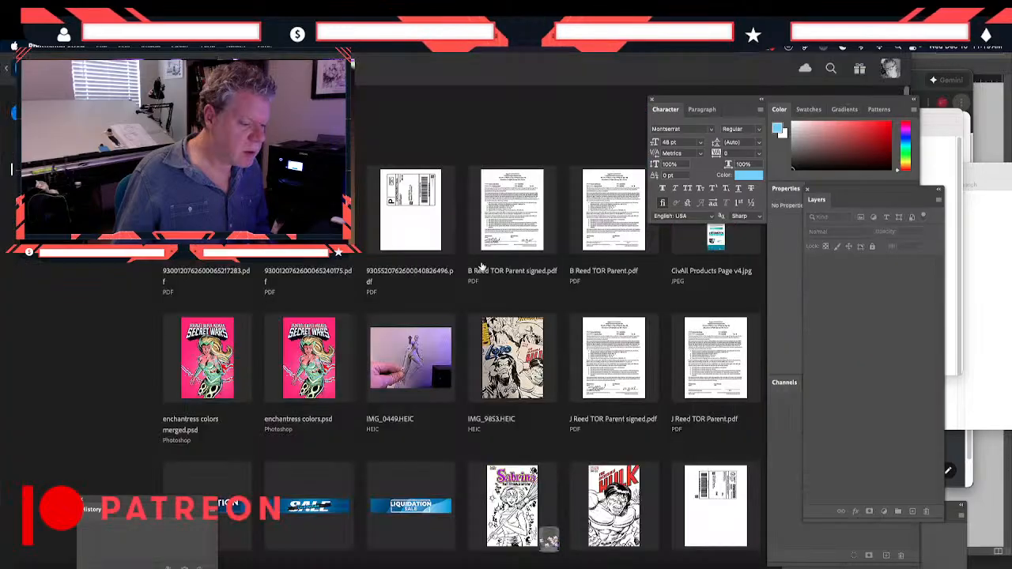
click(405, 562)
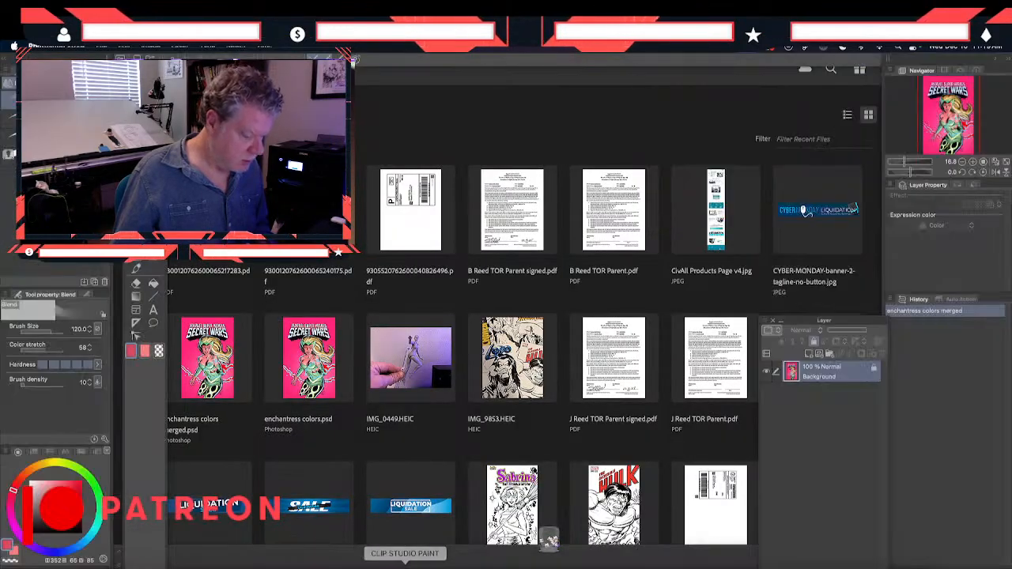
Open enchantress colors merged.psd from the recent files and resize its window to fill the workspace
click(112, 47)
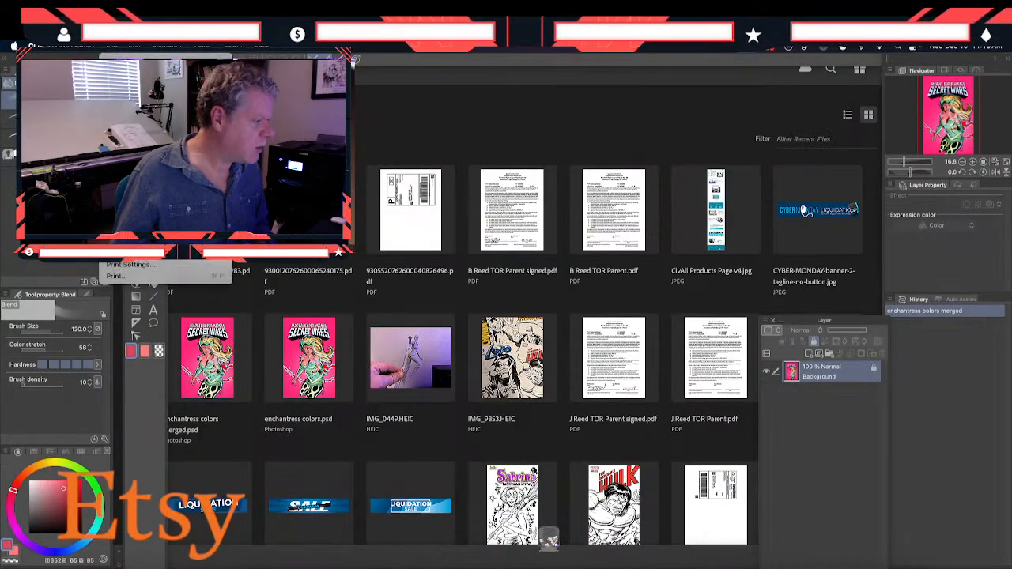
mouse_move(134, 96)
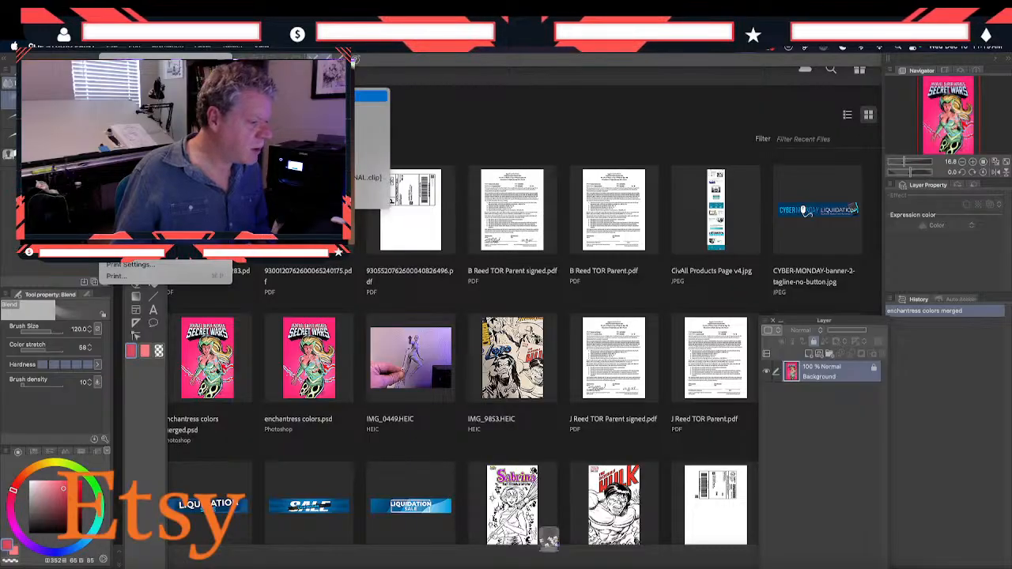
click(277, 96)
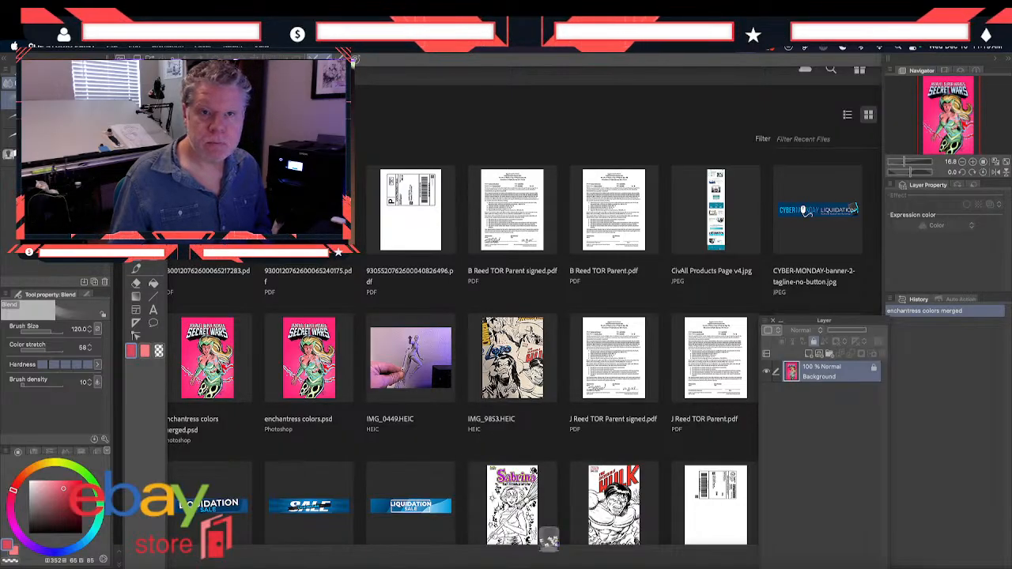
drag(237, 506, 412, 90)
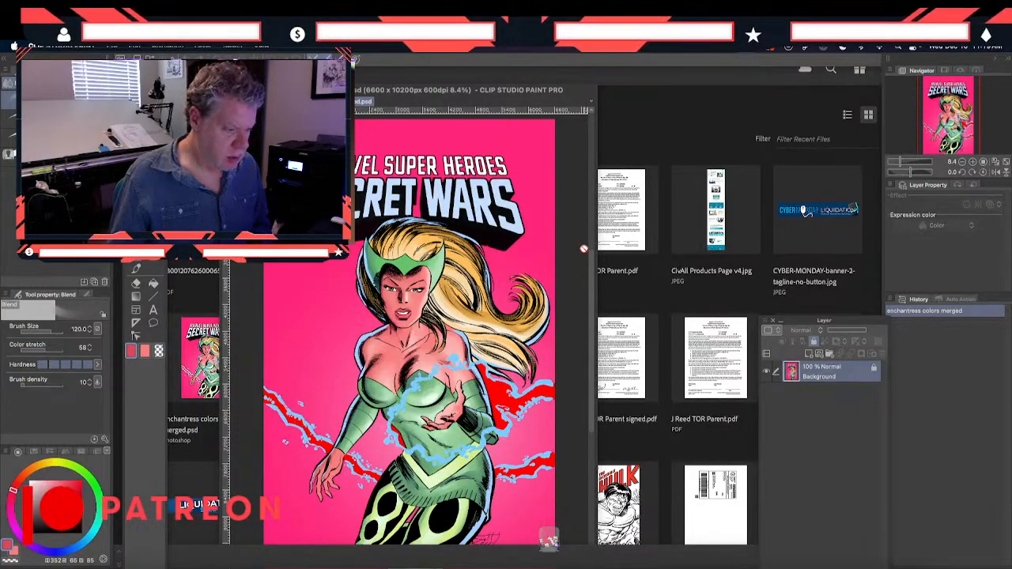
drag(597, 85, 1010, 75)
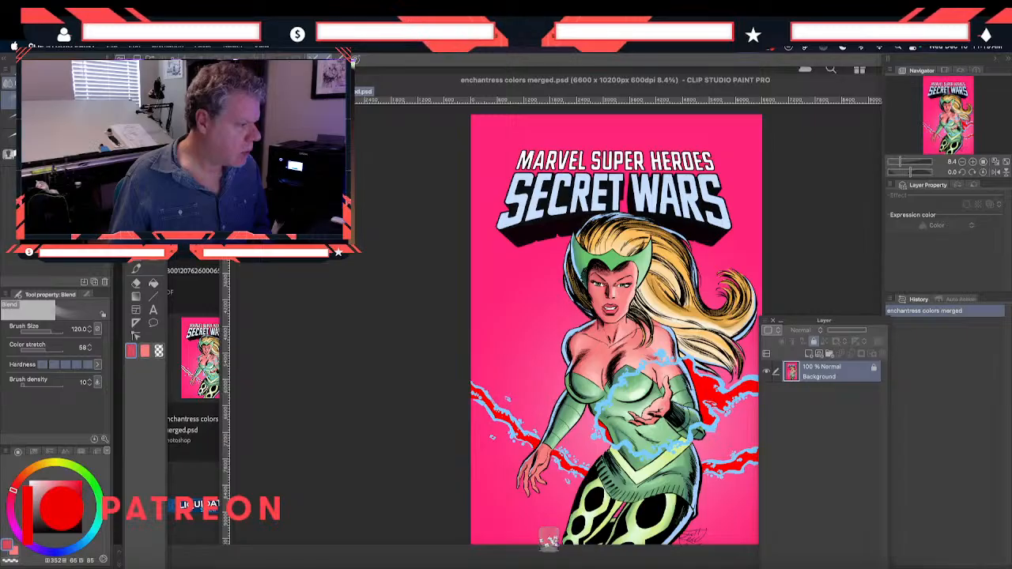
drag(221, 76, 62, 69)
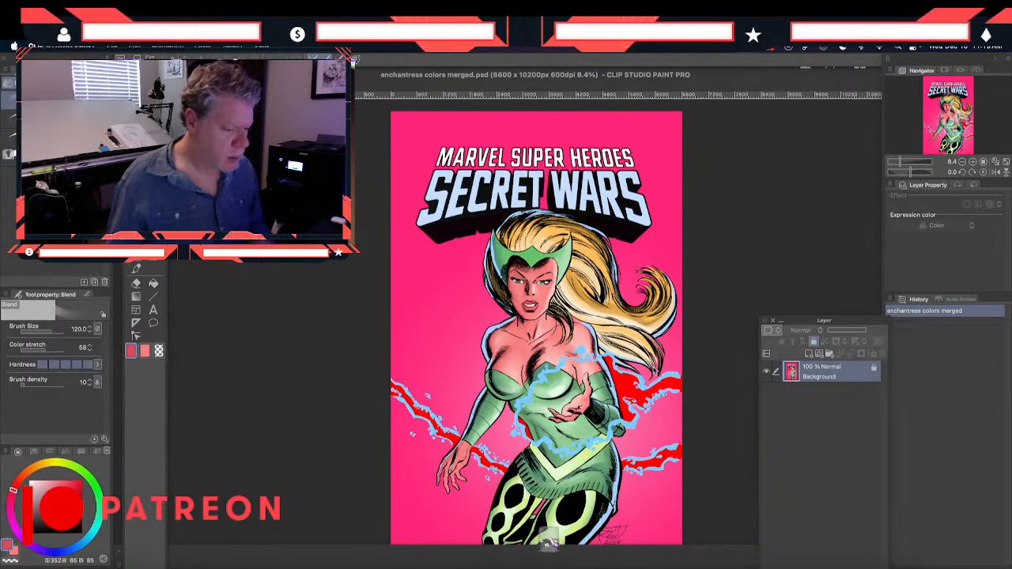
Move the Layer palette higher and add a new raster layer above the Background
scroll(655, 371, up, 1)
scroll(654, 370, up, 2)
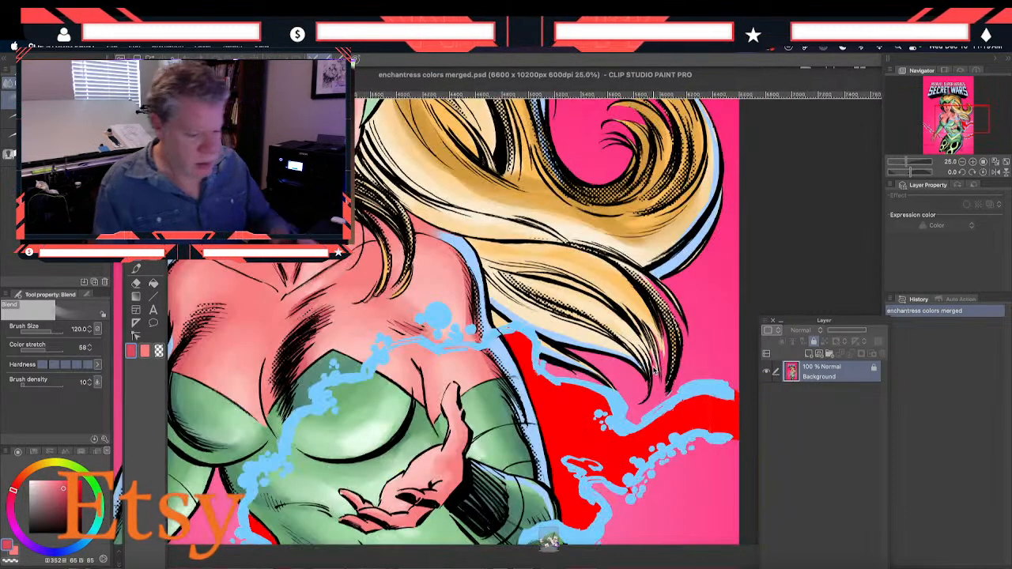
drag(800, 326, 804, 162)
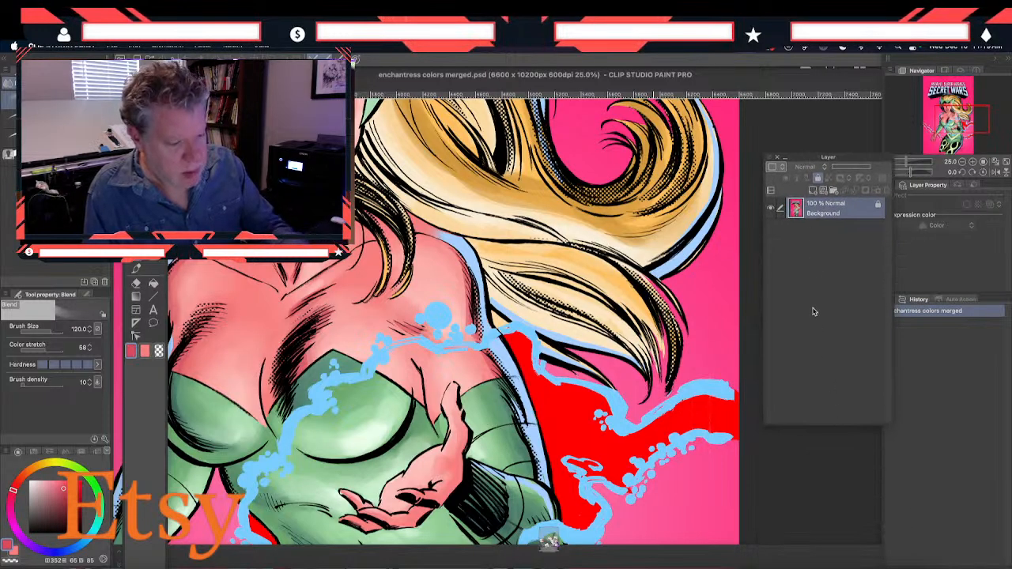
click(814, 190)
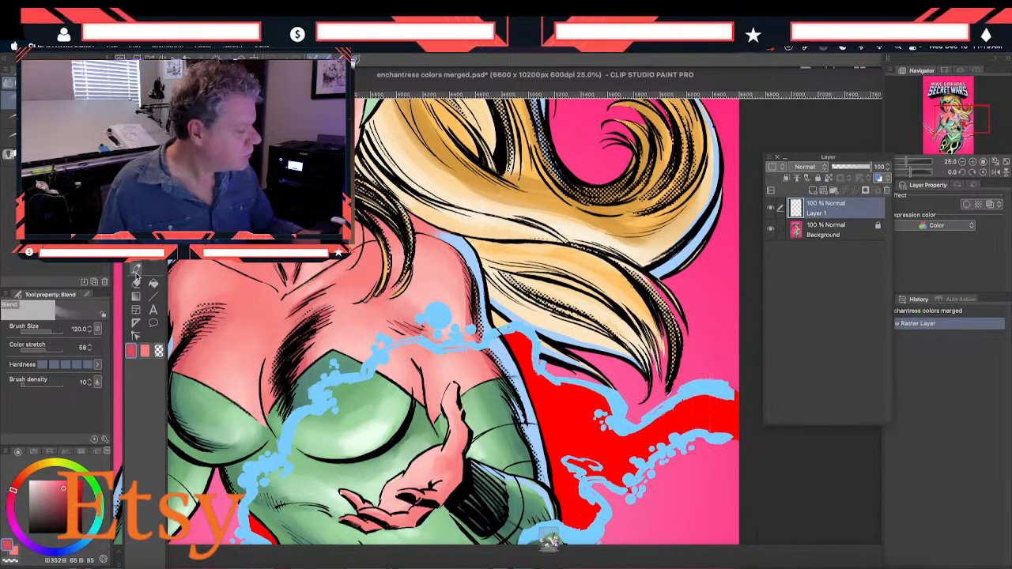
Sample the light blue of the energy effect and paint it over the lower lip with the Smooth brush
click(136, 229)
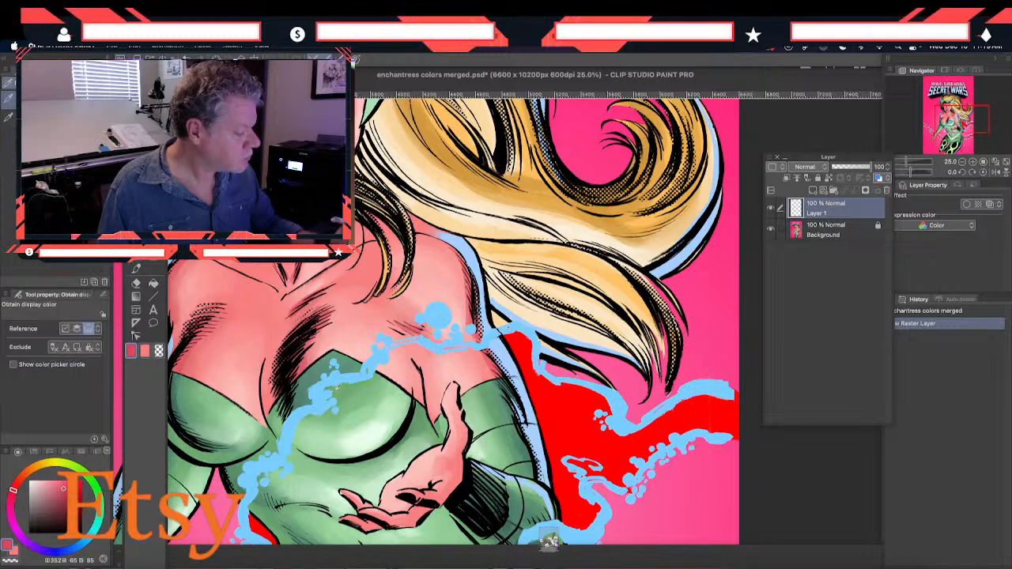
click(322, 387)
key(b)
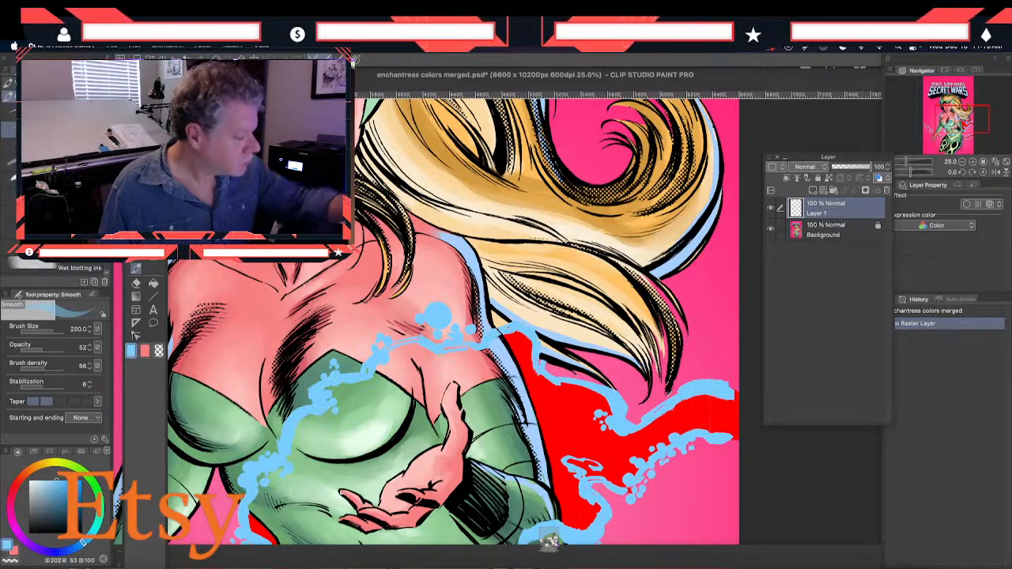
click(721, 388)
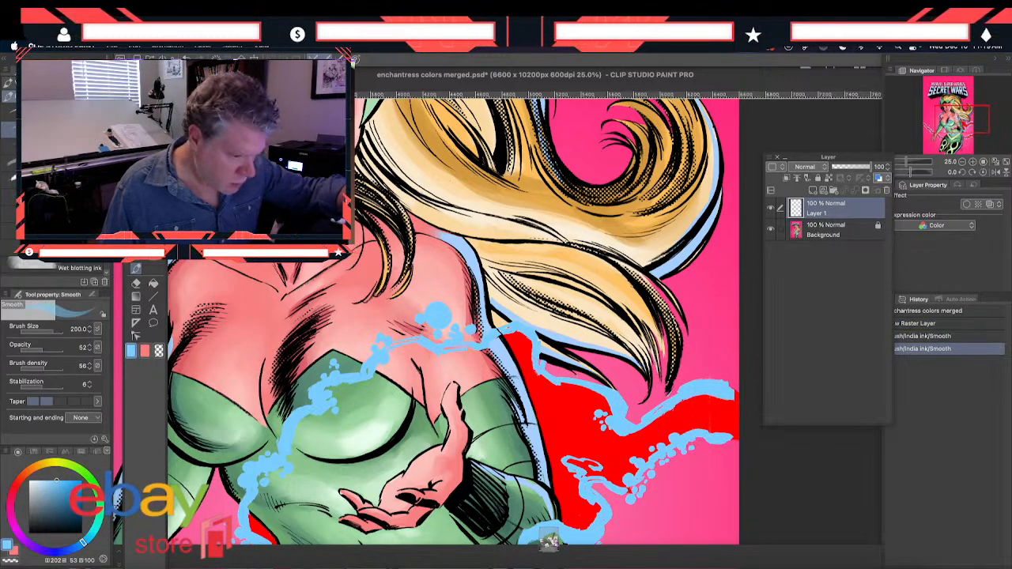
click(725, 389)
click(727, 390)
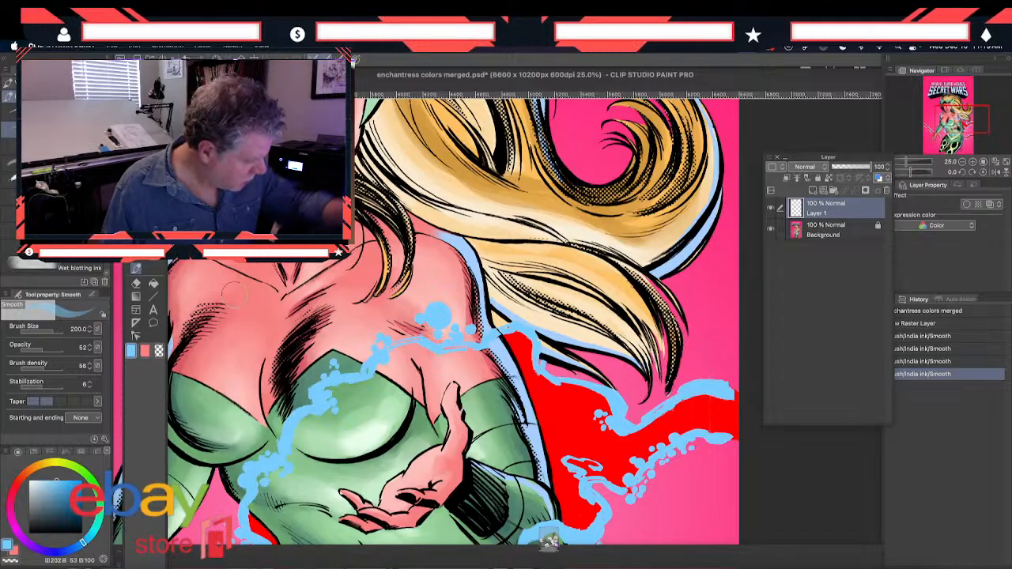
click(728, 391)
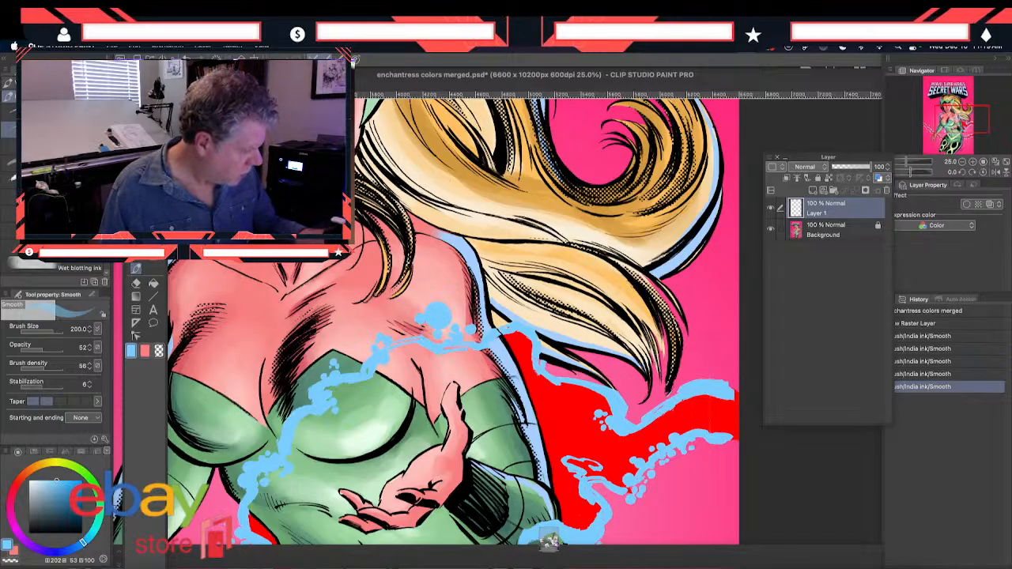
Soften the light blue strokes on the lower lip with the Blend tool
key(j)
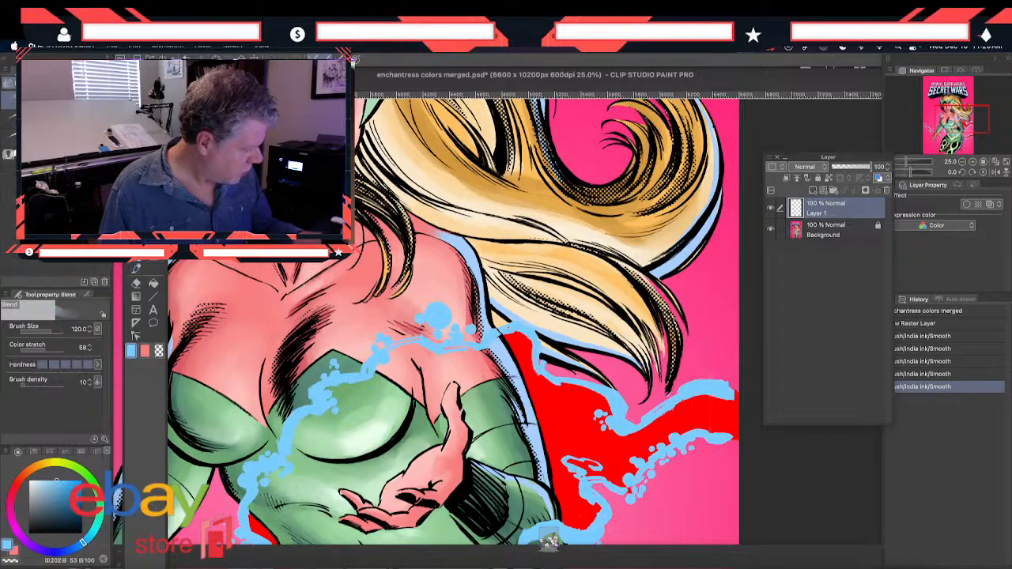
click(727, 390)
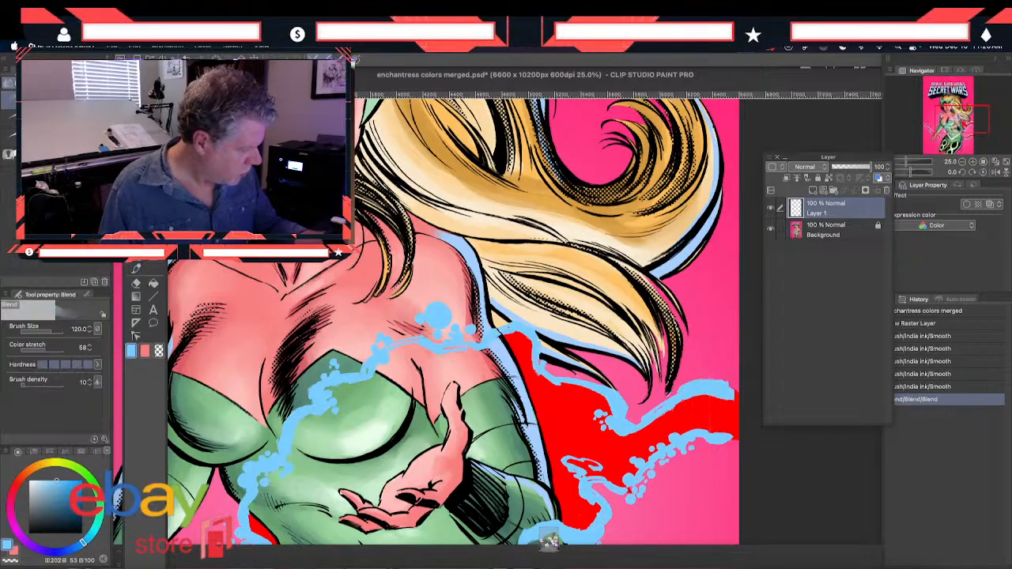
click(727, 390)
click(728, 391)
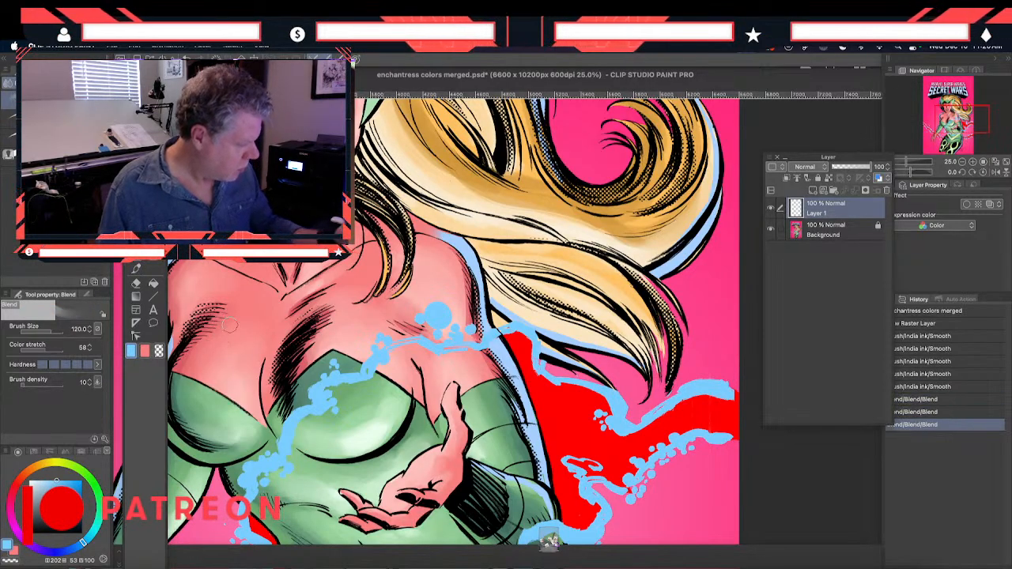
Paint the eyes' irises light blue with several short strokes of the Smooth brush
drag(506, 316, 544, 393)
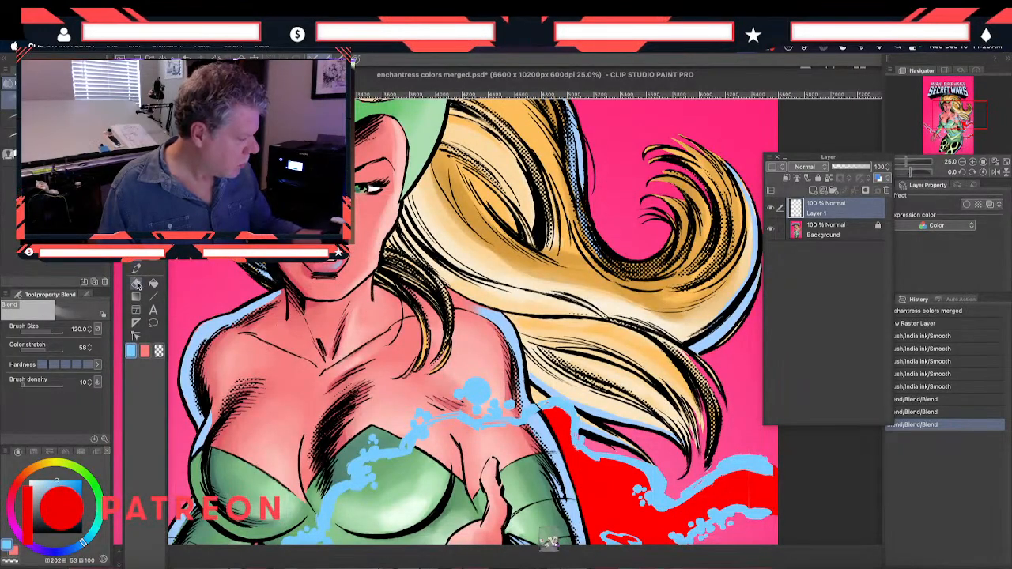
click(135, 269)
click(477, 391)
click(477, 391)
click(477, 392)
click(476, 391)
click(477, 392)
click(477, 391)
click(477, 391)
click(477, 391)
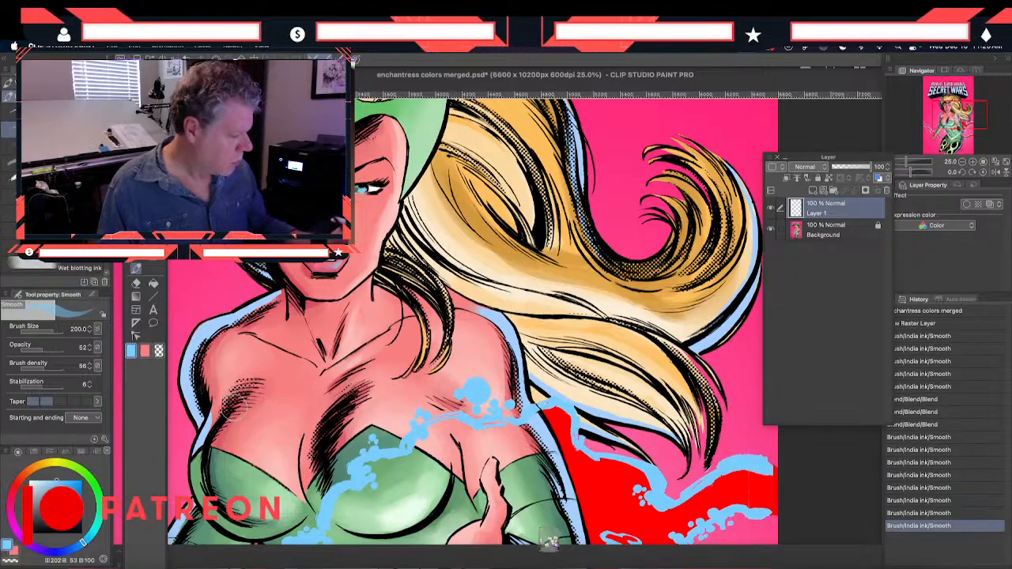
Blend the light blue paint on the face with the Blend tool
drag(221, 450, 218, 406)
drag(132, 280, 166, 324)
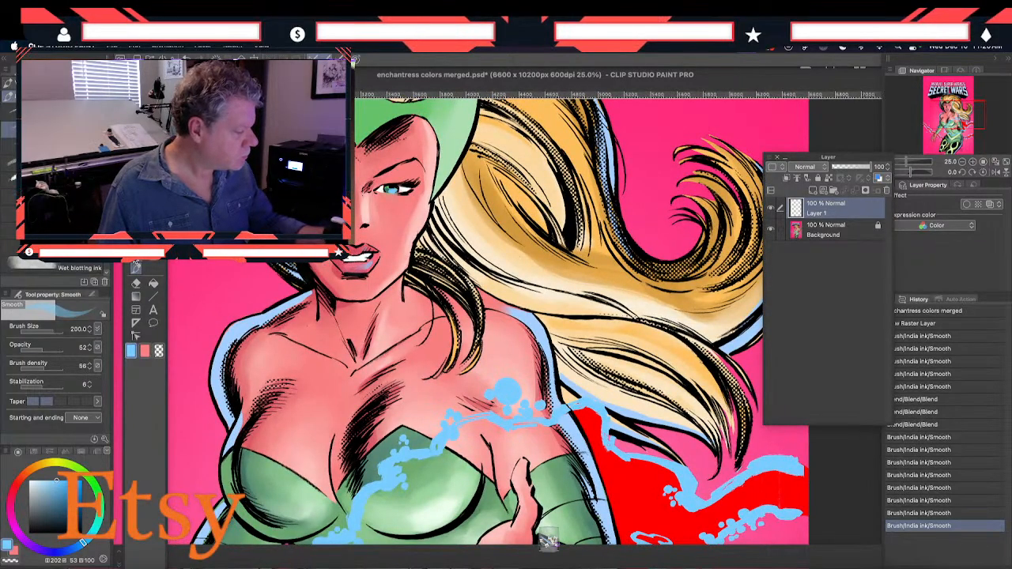
key(j)
drag(310, 295, 306, 295)
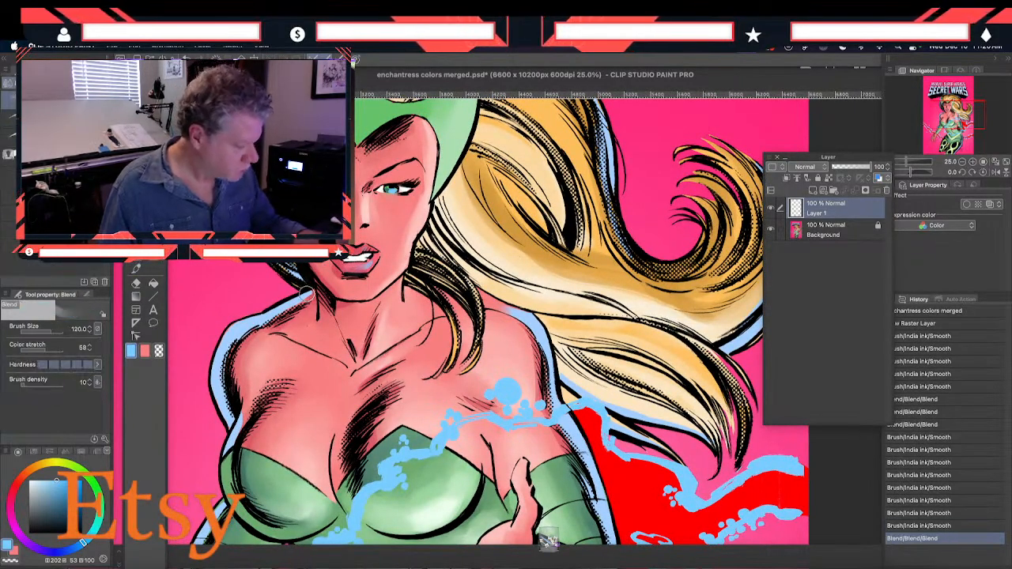
Unlock the Background layer and blend the light blue outline where the shoulder meets the hair beside the neck
click(805, 234)
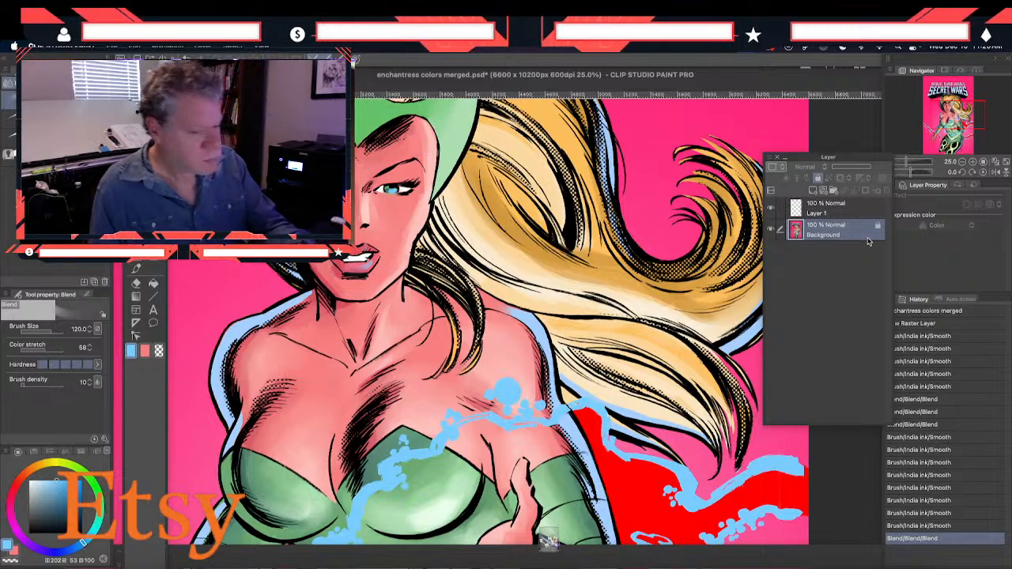
click(818, 178)
drag(309, 295, 306, 294)
drag(304, 294, 313, 289)
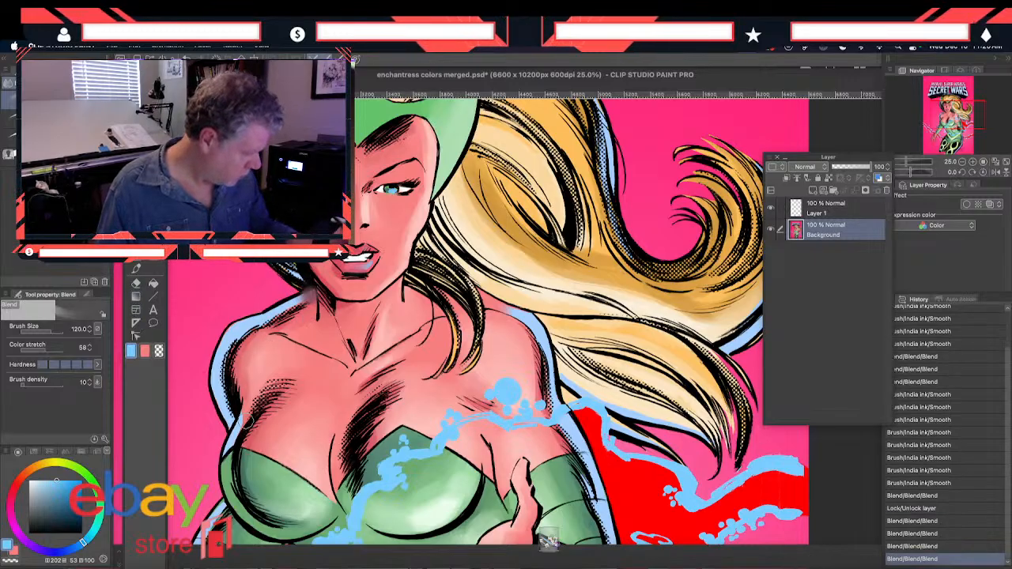
Smear the ends of the upper and lower energy bolts at the page's edge with the Blend tool
drag(310, 470, 276, 341)
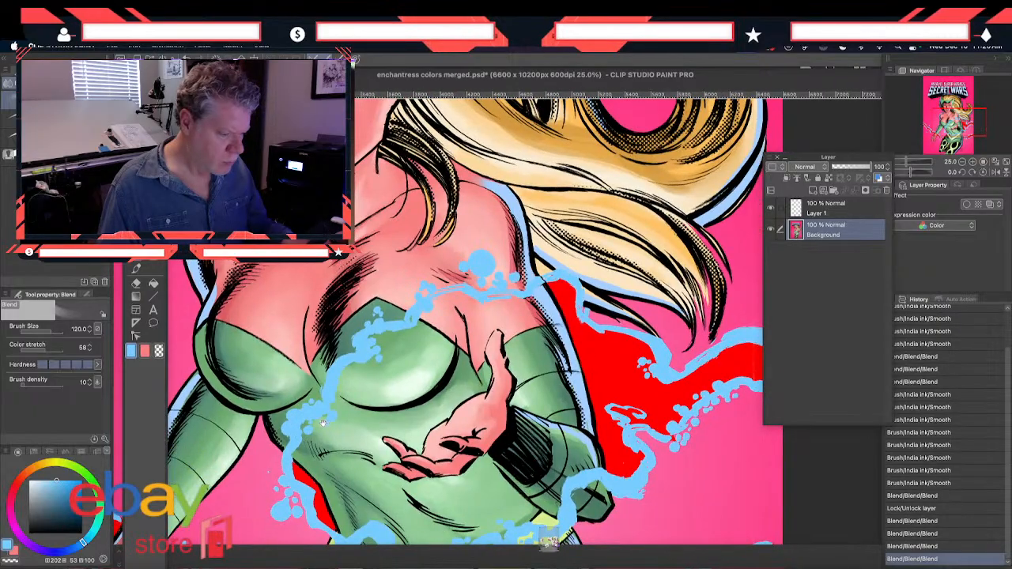
drag(319, 422, 282, 421)
mouse_move(309, 527)
mouse_down()
mouse_move(302, 428)
mouse_move(271, 442)
mouse_up()
mouse_move(707, 269)
mouse_down()
mouse_move(677, 249)
mouse_move(706, 264)
mouse_up()
mouse_move(684, 253)
mouse_down()
mouse_move(718, 265)
mouse_move(706, 270)
mouse_up()
drag(681, 302, 710, 307)
drag(678, 302, 708, 306)
mouse_move(681, 299)
mouse_down()
mouse_move(717, 305)
mouse_move(700, 306)
mouse_up()
mouse_move(668, 465)
mouse_down()
mouse_move(705, 473)
mouse_move(705, 460)
mouse_move(704, 476)
mouse_up()
drag(673, 509, 710, 509)
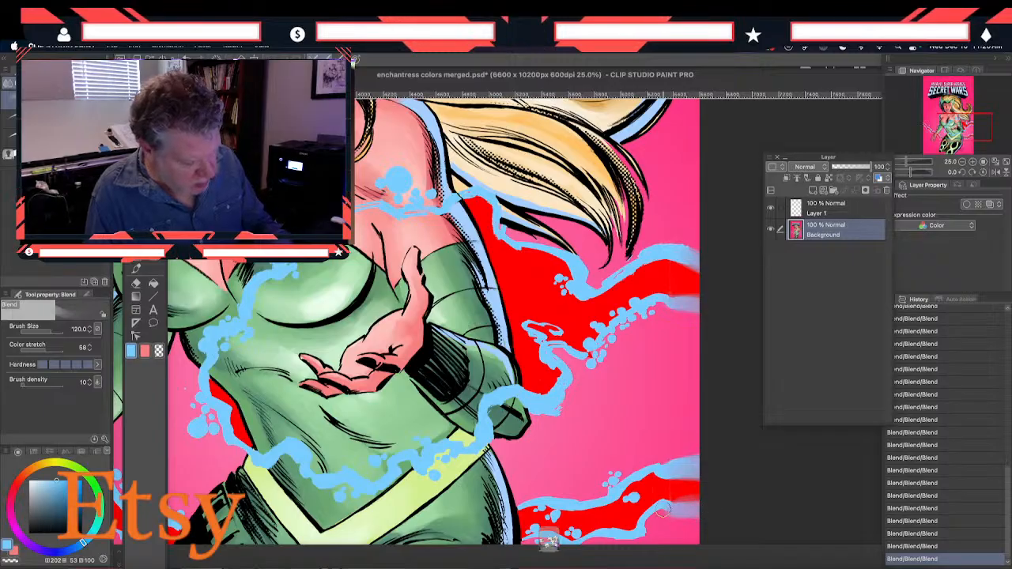
Sample the red of the energy effect and set the Smooth brush's opacity and brush density to 100
scroll(294, 360, down, 10)
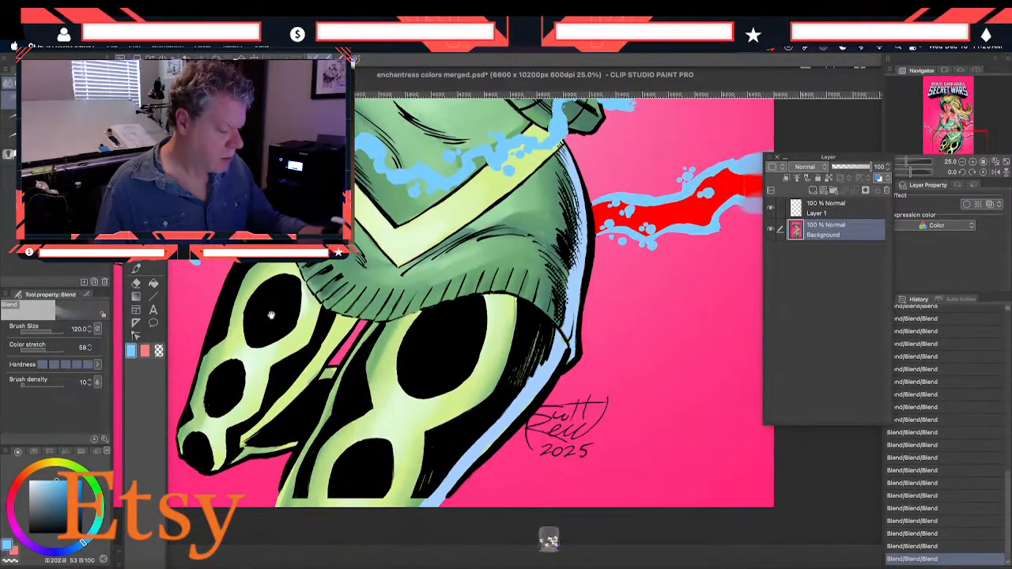
mouse_move(225, 360)
mouse_down()
mouse_move(293, 286)
mouse_move(267, 300)
mouse_move(318, 343)
mouse_up()
scroll(232, 299, up, 10)
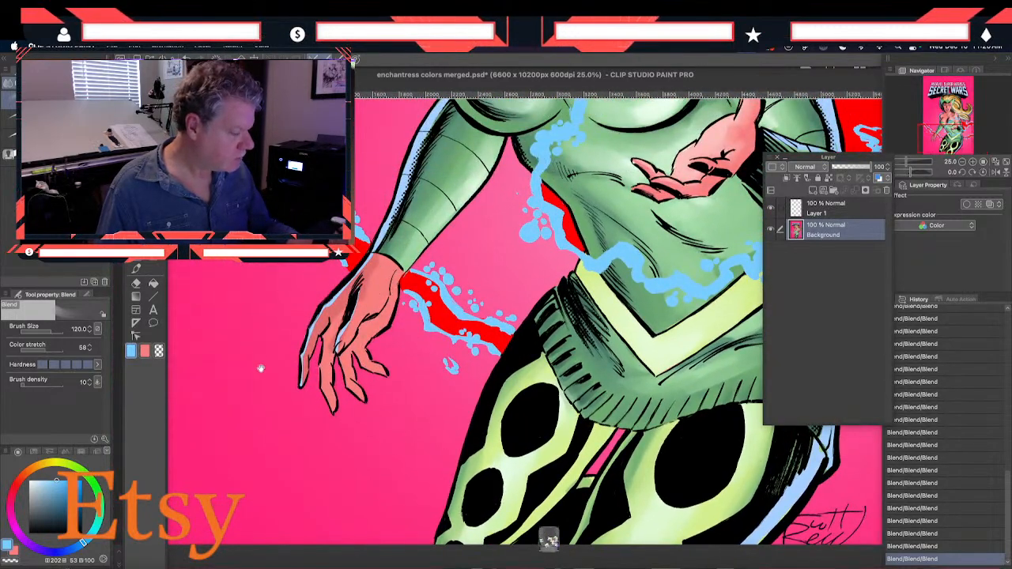
drag(251, 337, 306, 488)
mouse_move(474, 383)
mouse_down()
mouse_move(448, 419)
mouse_move(342, 434)
mouse_move(215, 404)
mouse_move(180, 427)
mouse_move(186, 434)
mouse_up()
key(i)
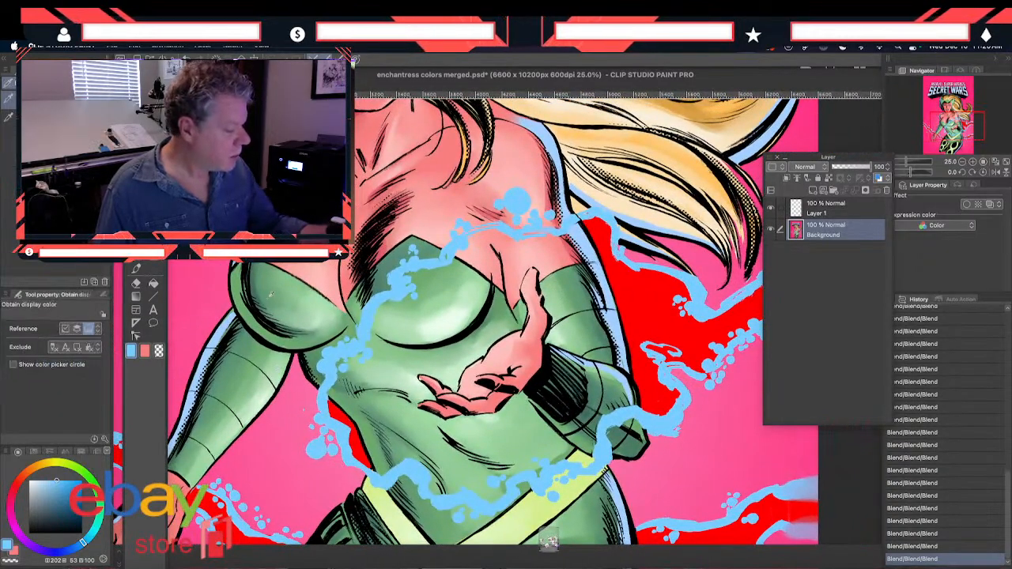
click(343, 409)
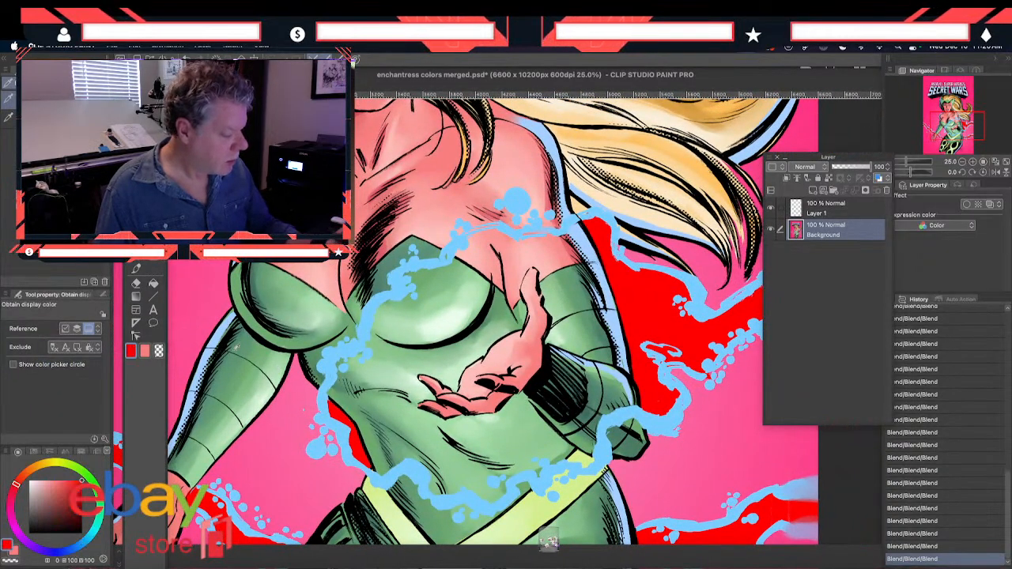
click(136, 271)
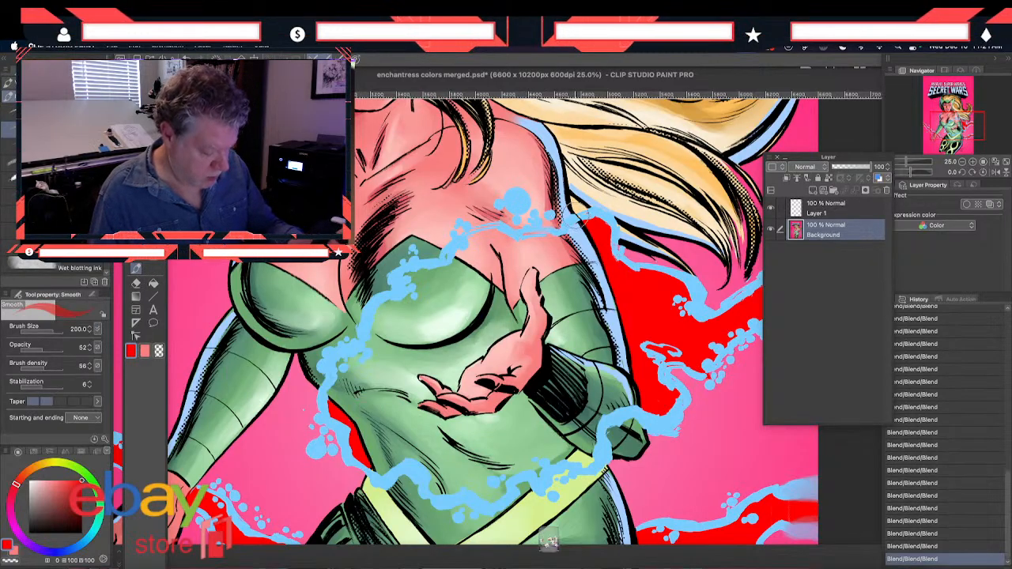
mouse_move(49, 351)
mouse_down()
mouse_move(65, 348)
mouse_move(64, 368)
mouse_up()
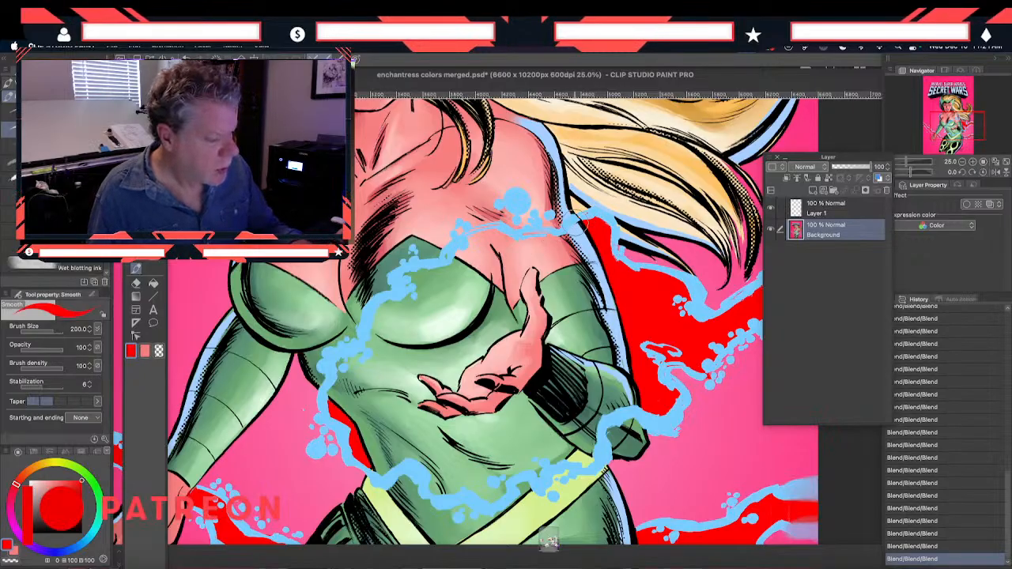
Paint a red core along the light blue energy ring around the chest, waist and belt
drag(575, 221, 505, 230)
drag(478, 231, 444, 247)
mouse_move(399, 276)
mouse_down()
mouse_move(369, 309)
mouse_move(362, 336)
mouse_move(318, 373)
mouse_move(346, 421)
mouse_up()
drag(389, 495, 353, 401)
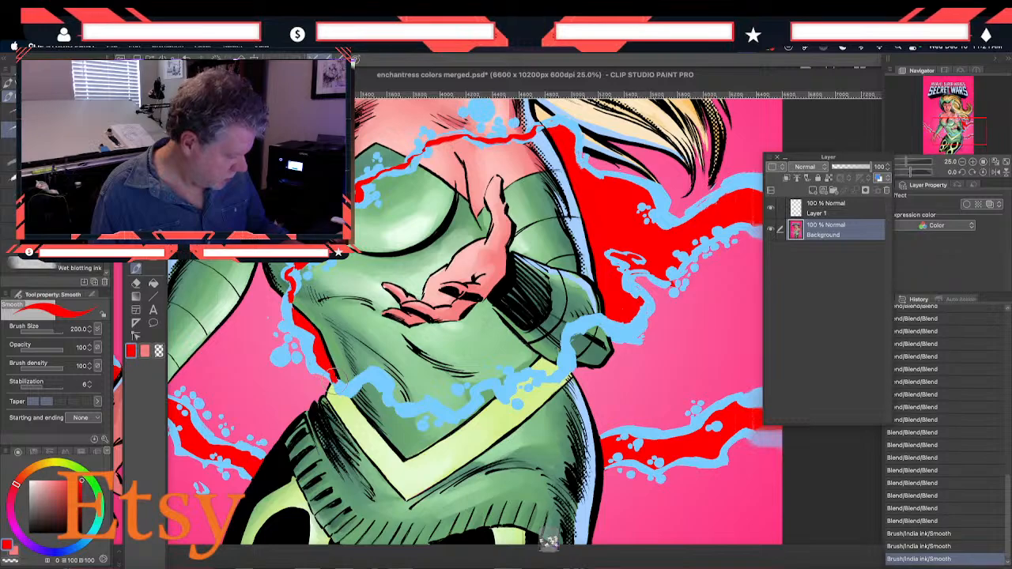
mouse_move(342, 381)
mouse_down()
mouse_move(382, 377)
mouse_move(398, 403)
mouse_move(456, 410)
mouse_move(492, 378)
mouse_move(509, 387)
mouse_move(525, 368)
mouse_move(539, 376)
mouse_move(564, 361)
mouse_move(564, 338)
mouse_move(616, 313)
mouse_up()
drag(493, 172, 491, 231)
drag(529, 192, 547, 185)
Dab red spatter dots on the pink background outside the energy ring, between the waist and the lowered arm
mouse_move(225, 419)
mouse_down()
mouse_move(239, 376)
mouse_move(267, 353)
mouse_move(274, 367)
mouse_up()
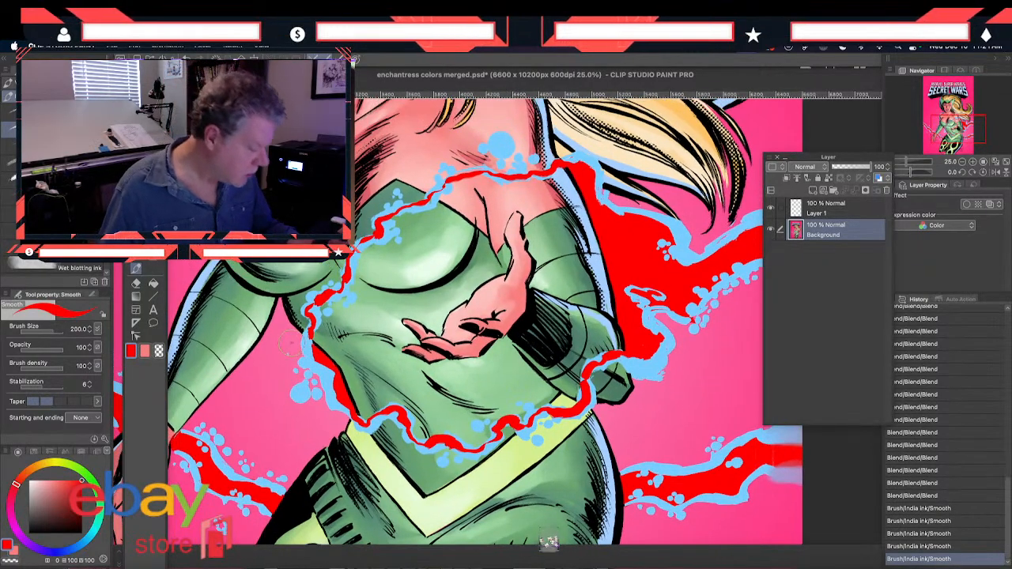
click(292, 343)
click(289, 333)
click(281, 361)
click(290, 372)
click(268, 362)
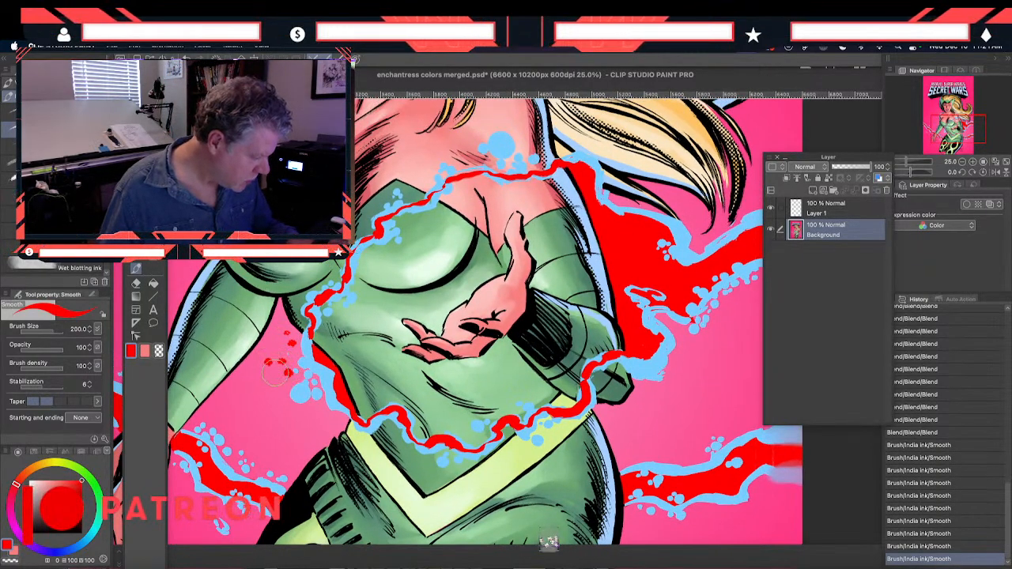
click(277, 383)
click(315, 411)
click(294, 415)
click(290, 400)
click(275, 390)
click(285, 434)
click(298, 429)
Dab red spatter dots on and around the elbow of the raised arm
click(636, 419)
click(646, 395)
click(619, 390)
click(610, 389)
click(611, 380)
click(615, 387)
click(617, 380)
click(620, 382)
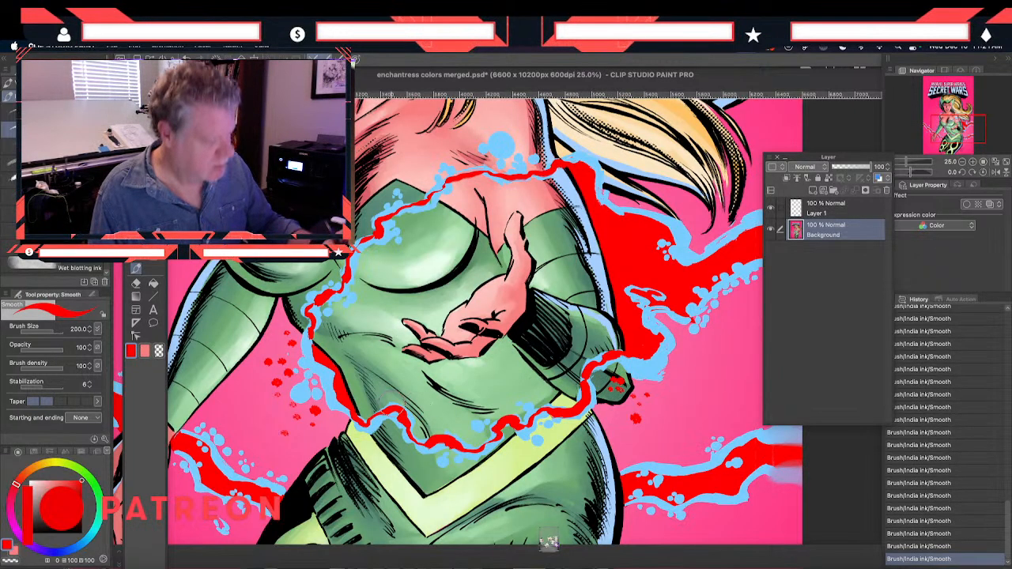
Dab red spatter dots along the energy ring above the belt and across the upper chest
click(496, 399)
click(505, 405)
click(512, 415)
drag(294, 223, 302, 319)
click(465, 282)
click(469, 286)
click(473, 258)
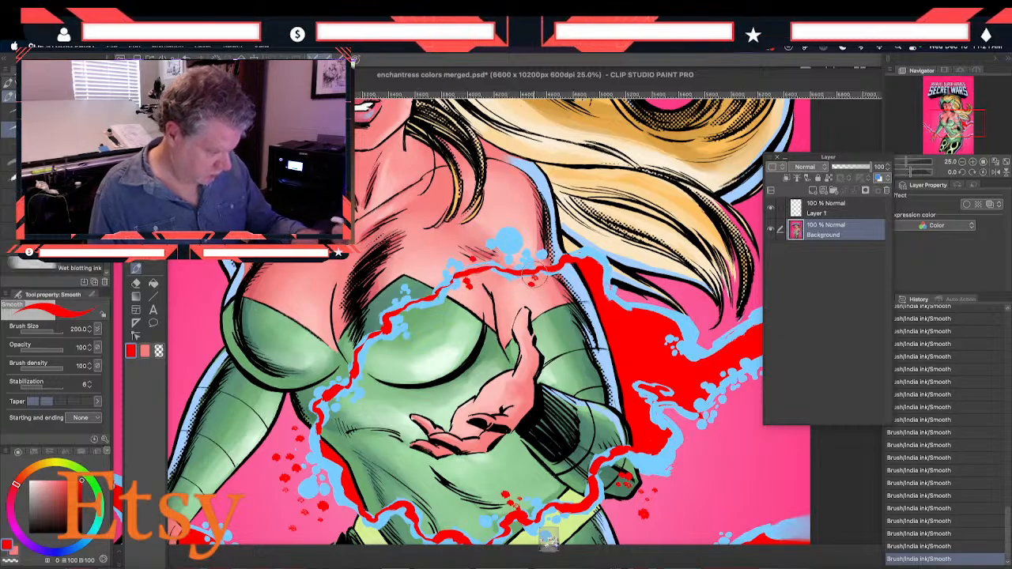
Try blending the energy bolt on both sides of the lowered arm's wrist, and undo the blend strokes
drag(245, 429, 356, 301)
drag(272, 448, 333, 441)
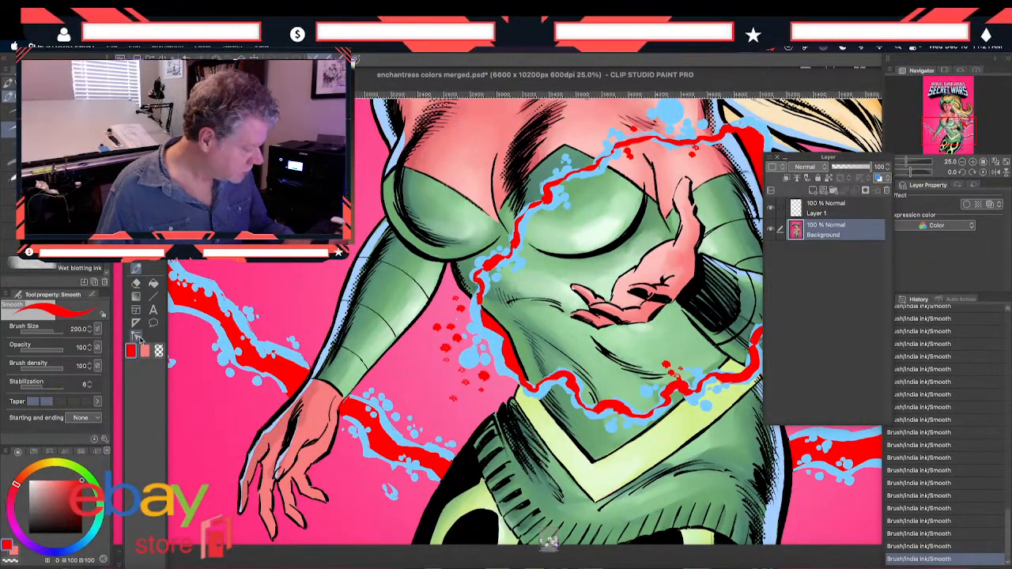
click(134, 269)
drag(284, 389, 289, 394)
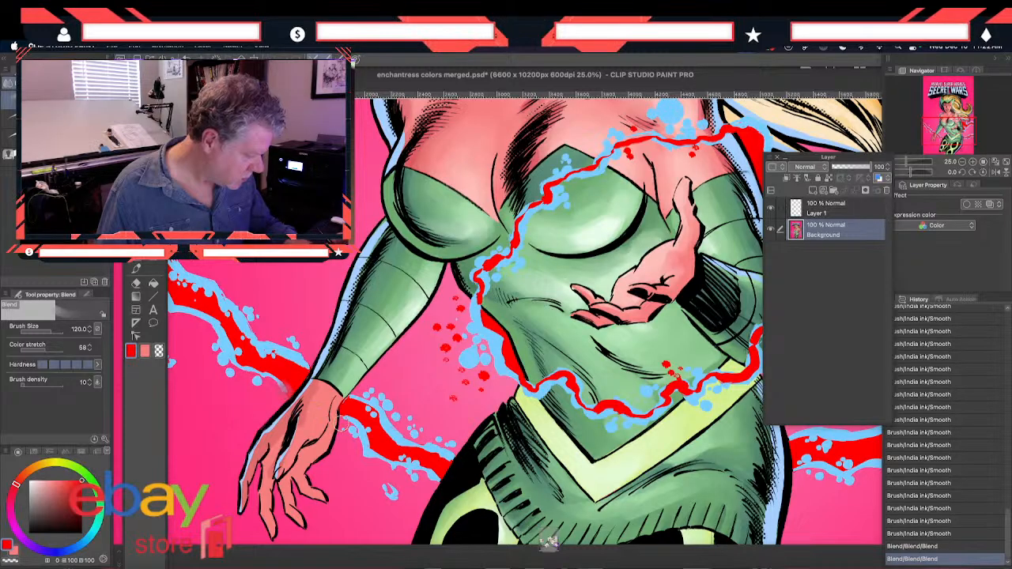
mouse_move(347, 419)
mouse_down()
mouse_move(339, 408)
mouse_move(360, 427)
mouse_up()
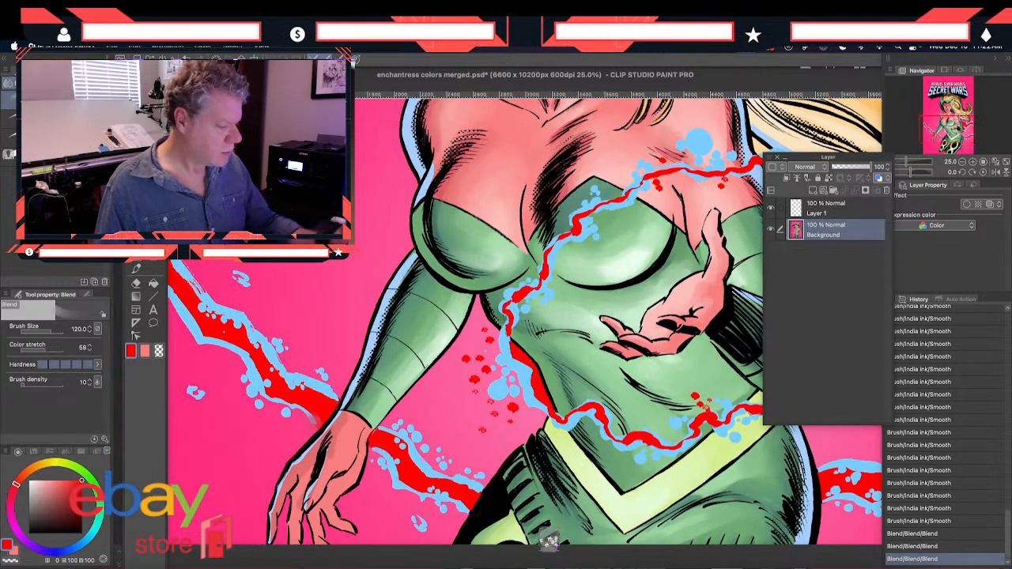
key(super+z)
key(super+z)
key(super+z)
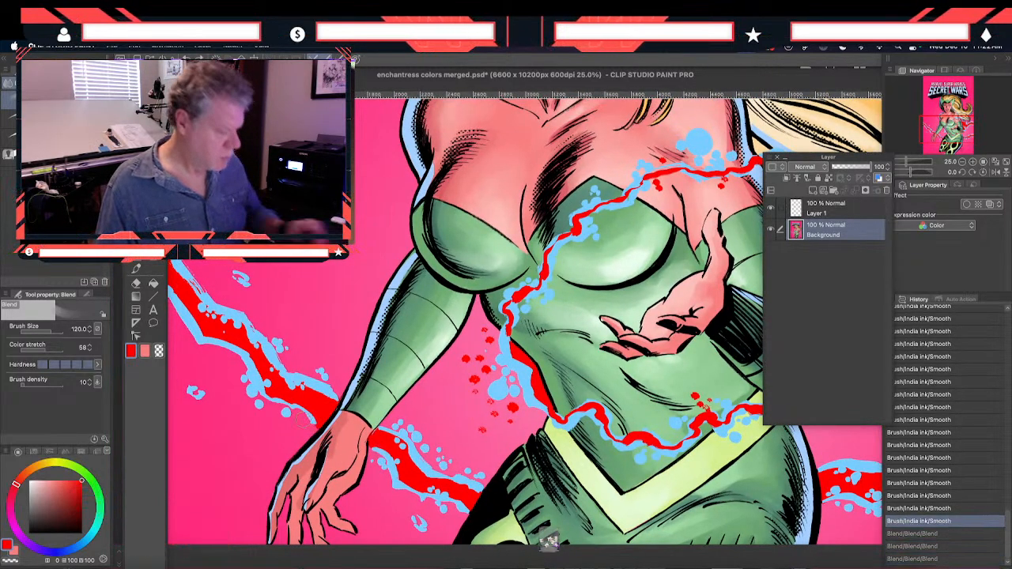
Examine the whole cover from the title lettering down to the legs, including the face and the repainted energy effect
scroll(365, 342, up, 10)
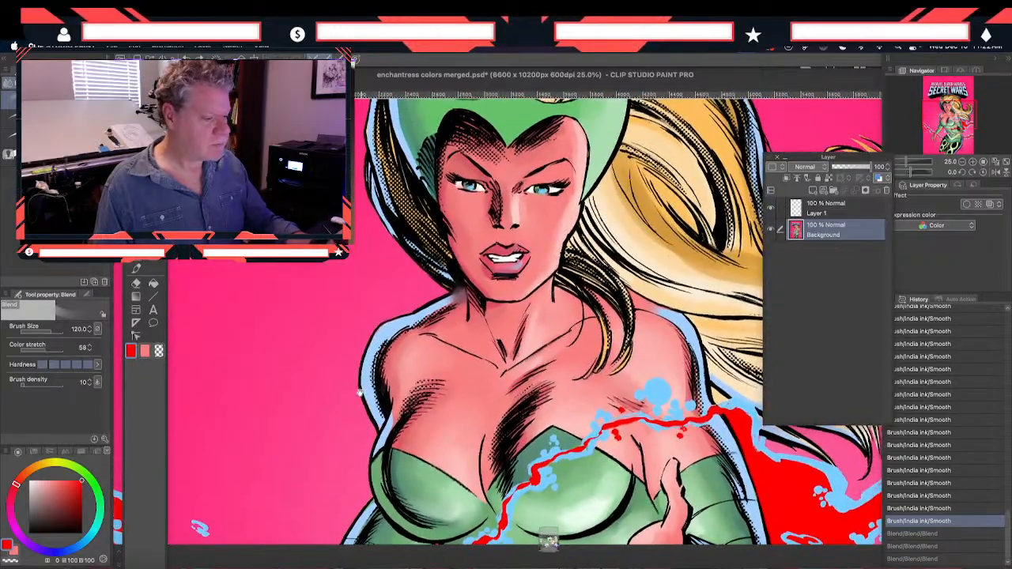
scroll(364, 342, right, 6)
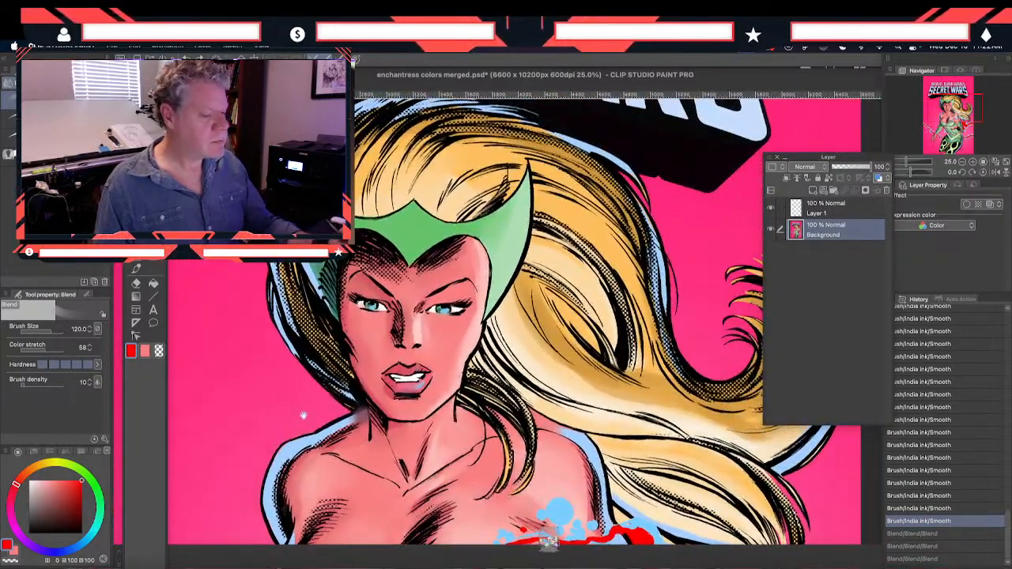
scroll(300, 376, down, 4)
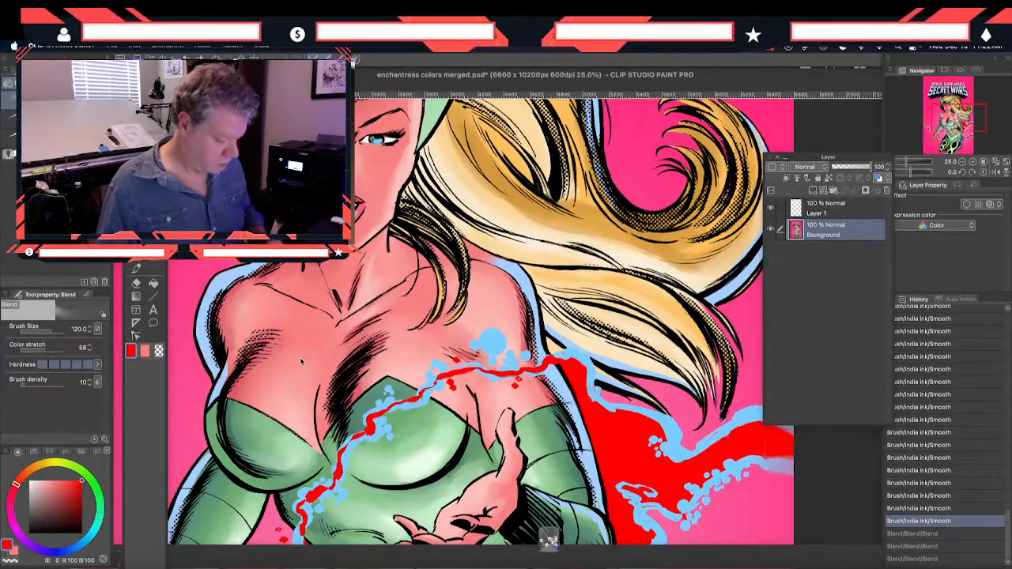
scroll(230, 328, down, 8)
scroll(230, 328, left, 3)
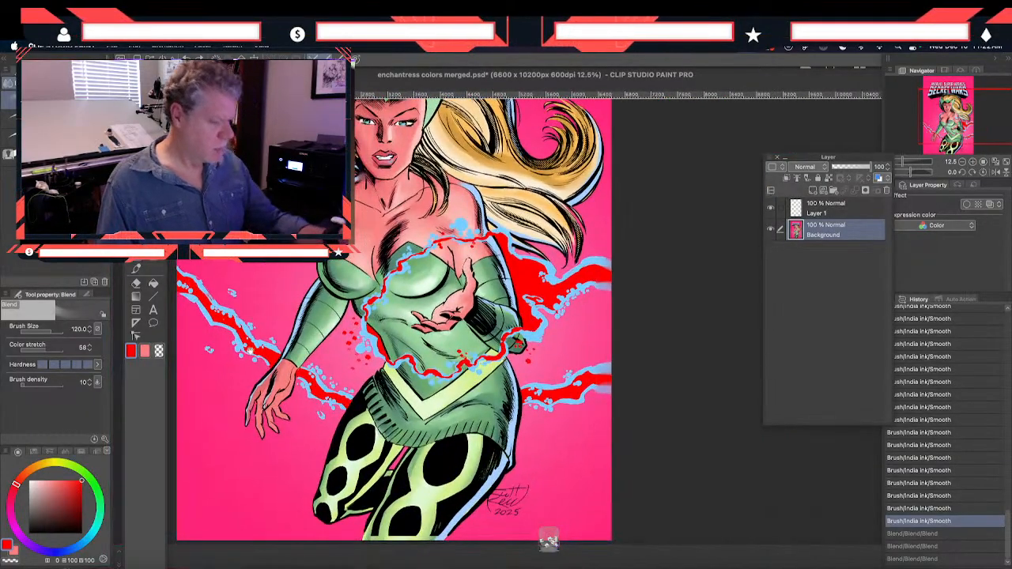
scroll(230, 328, up, 7)
scroll(230, 328, left, 1)
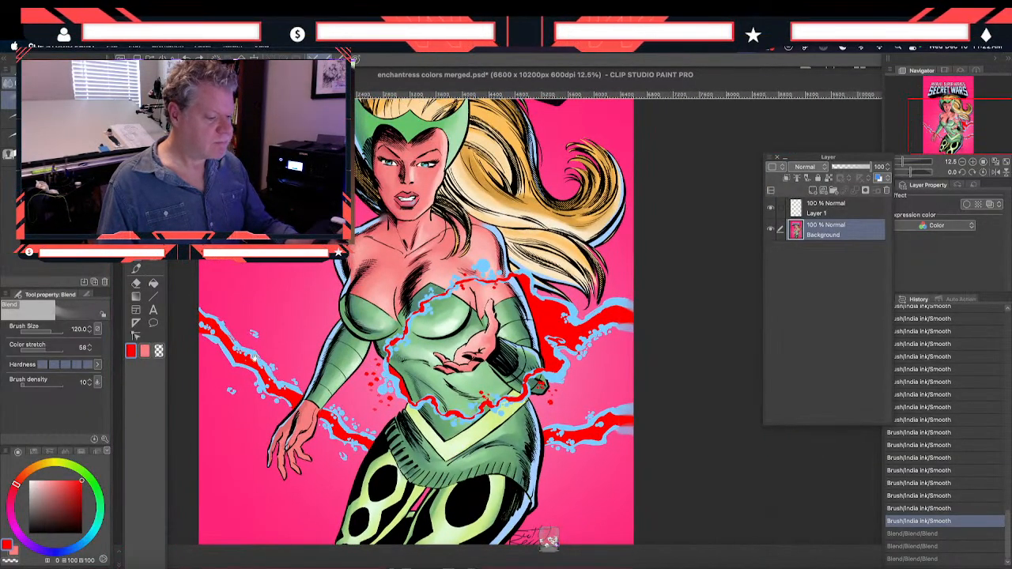
scroll(549, 541, up, 1)
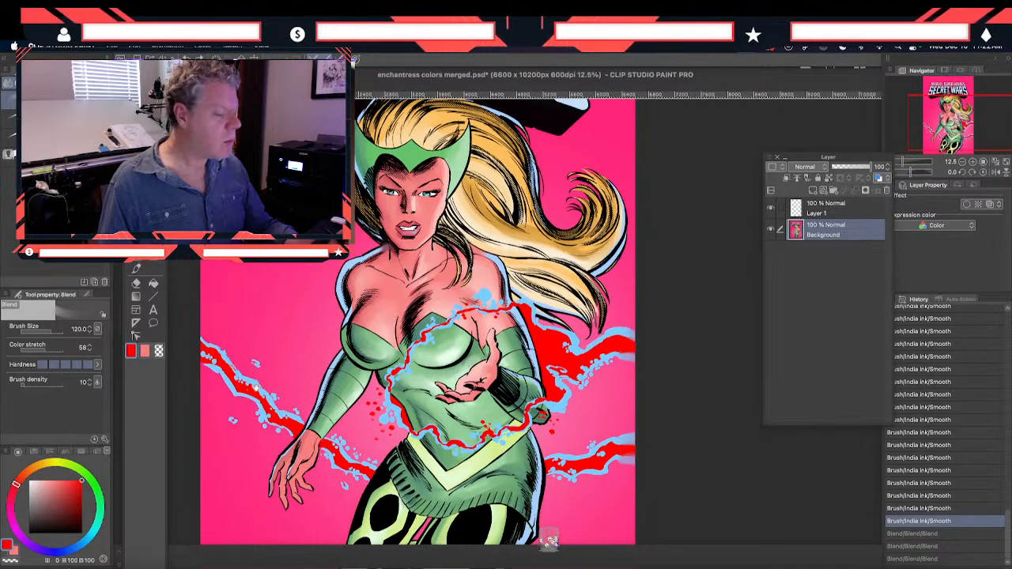
scroll(550, 540, up, 2)
scroll(549, 541, left, 1)
scroll(549, 540, down, 1)
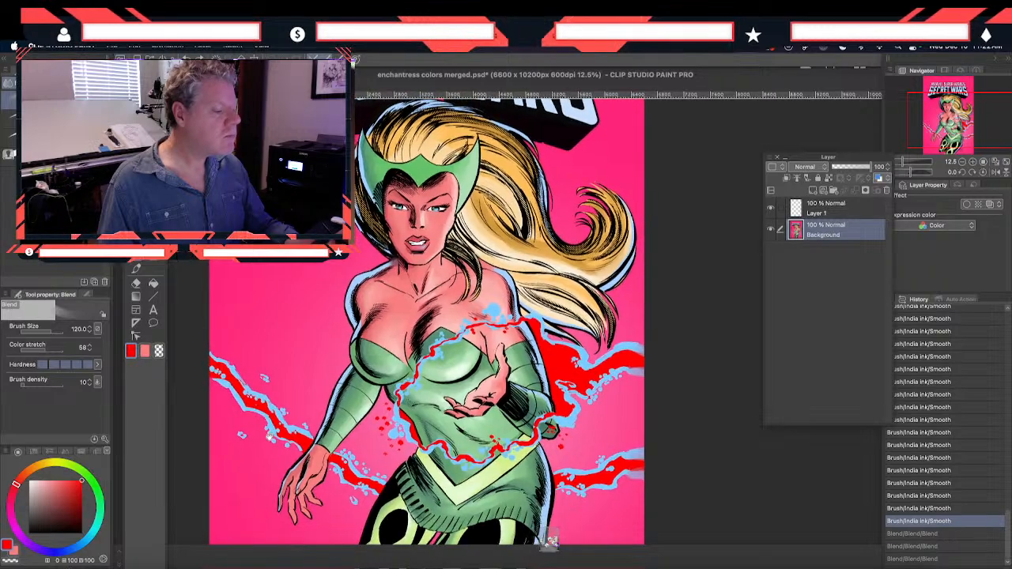
scroll(551, 540, up, 4)
scroll(551, 541, left, 1)
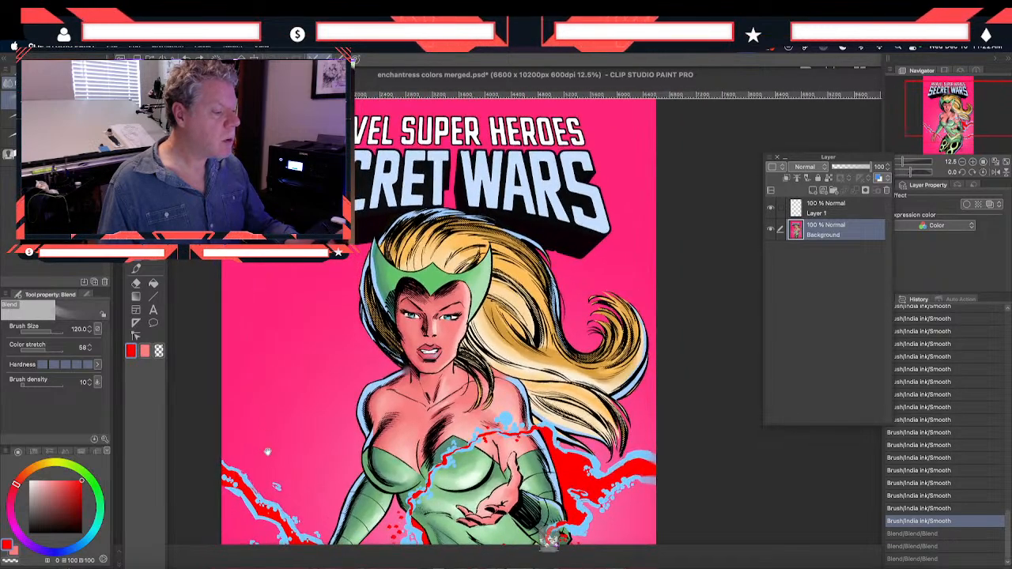
scroll(268, 470, down, 6)
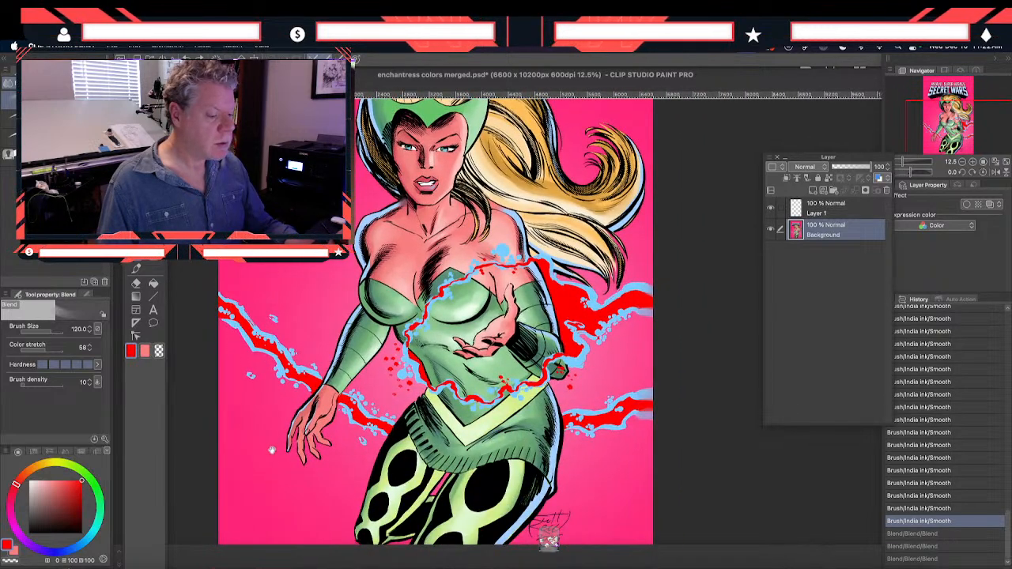
scroll(276, 453, down, 2)
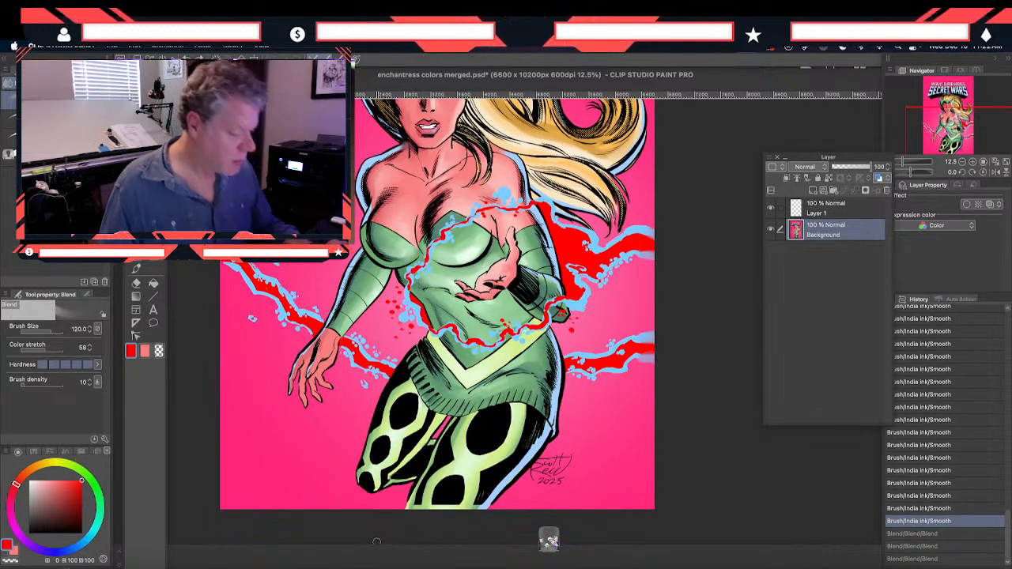
scroll(293, 409, up, 7)
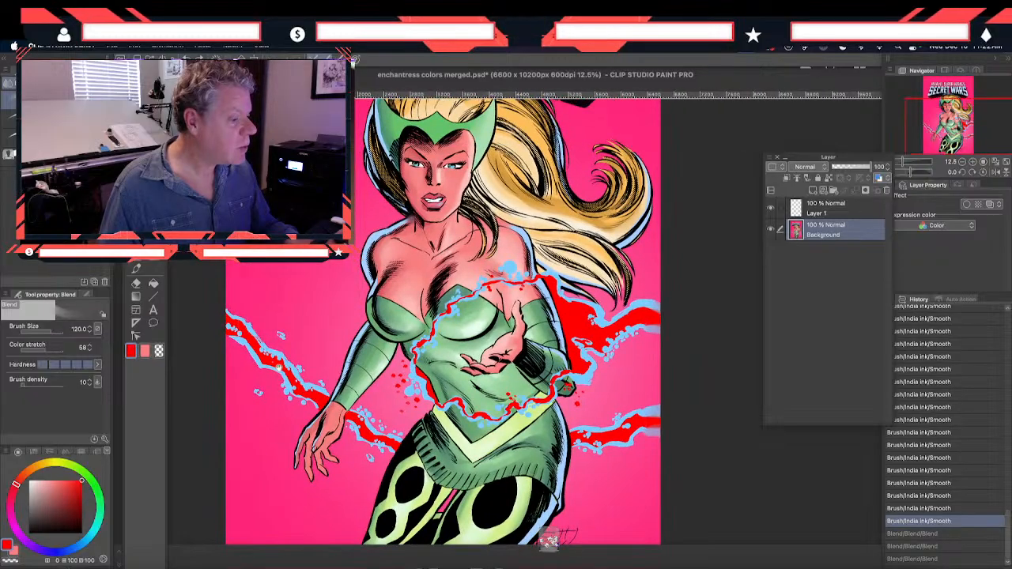
scroll(294, 405, up, 1)
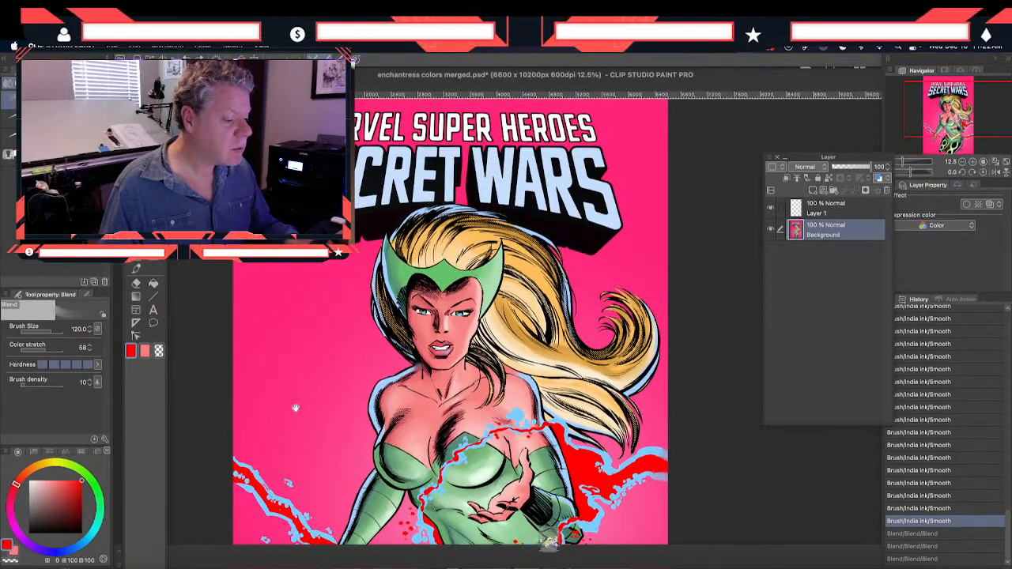
scroll(295, 408, down, 7)
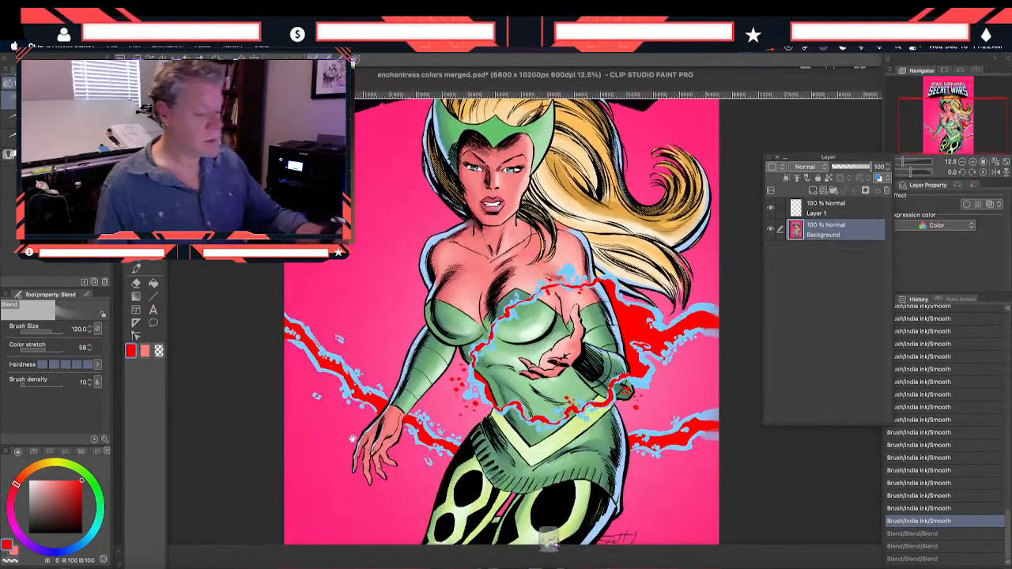
scroll(299, 451, down, 1)
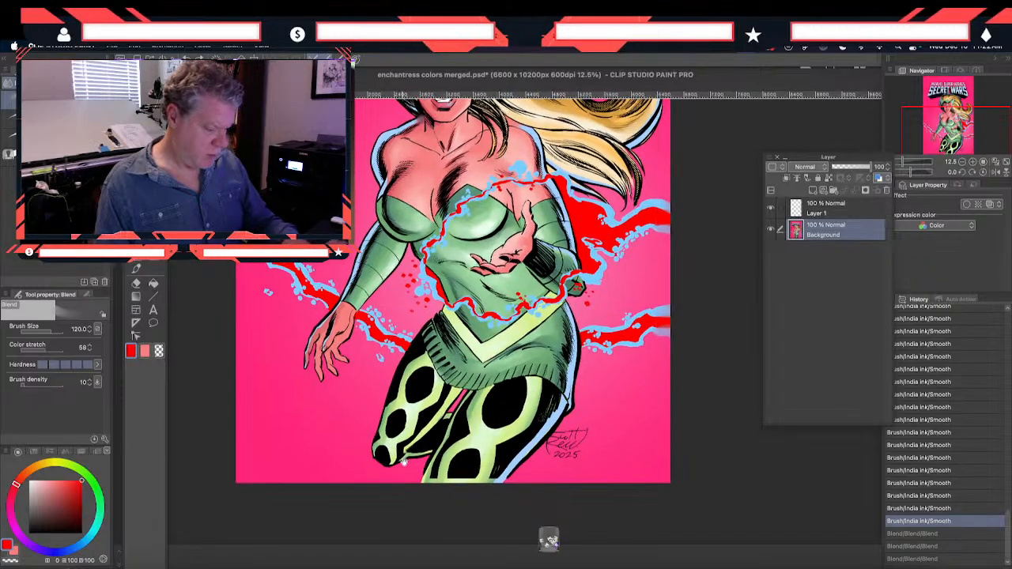
Sample the black from the leggings and extend the front leg's black shapes and outlines down to the page's lower edge with the size 200 Smooth brush
scroll(404, 461, up, 3)
drag(431, 414, 361, 298)
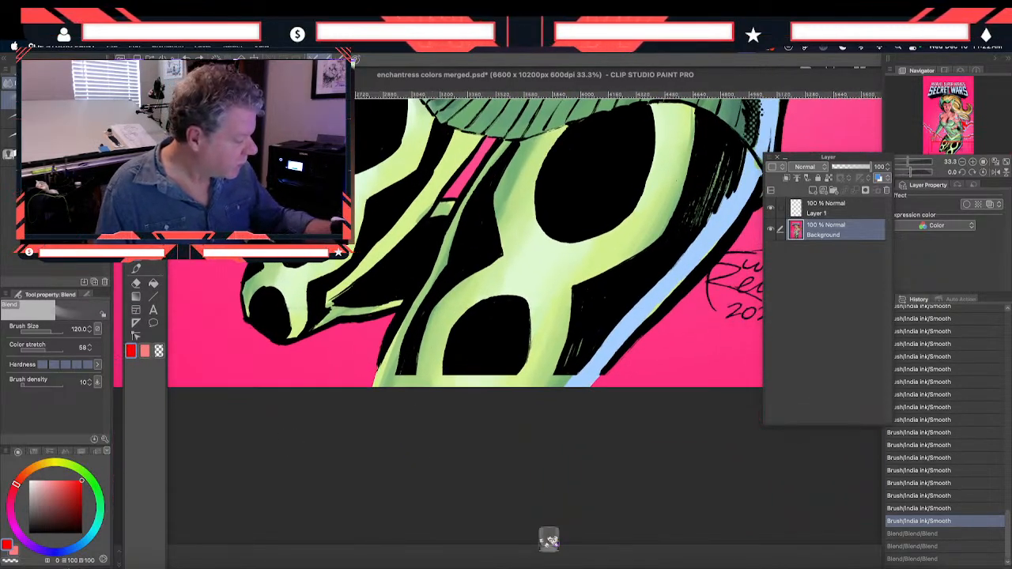
key(i)
click(458, 350)
click(136, 270)
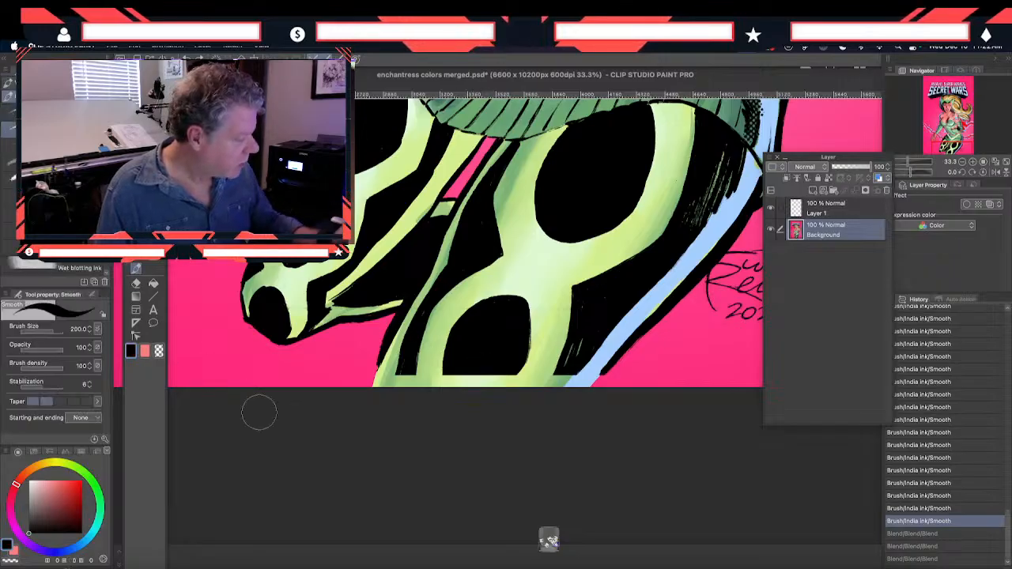
mouse_move(411, 365)
mouse_down()
mouse_move(411, 387)
mouse_move(396, 393)
mouse_up()
drag(385, 348, 374, 373)
drag(451, 359, 448, 399)
mouse_move(464, 354)
mouse_down()
mouse_move(492, 388)
mouse_move(518, 359)
mouse_move(496, 393)
mouse_move(542, 388)
mouse_up()
mouse_move(585, 356)
mouse_down()
mouse_move(558, 393)
mouse_move(574, 366)
mouse_move(544, 395)
mouse_up()
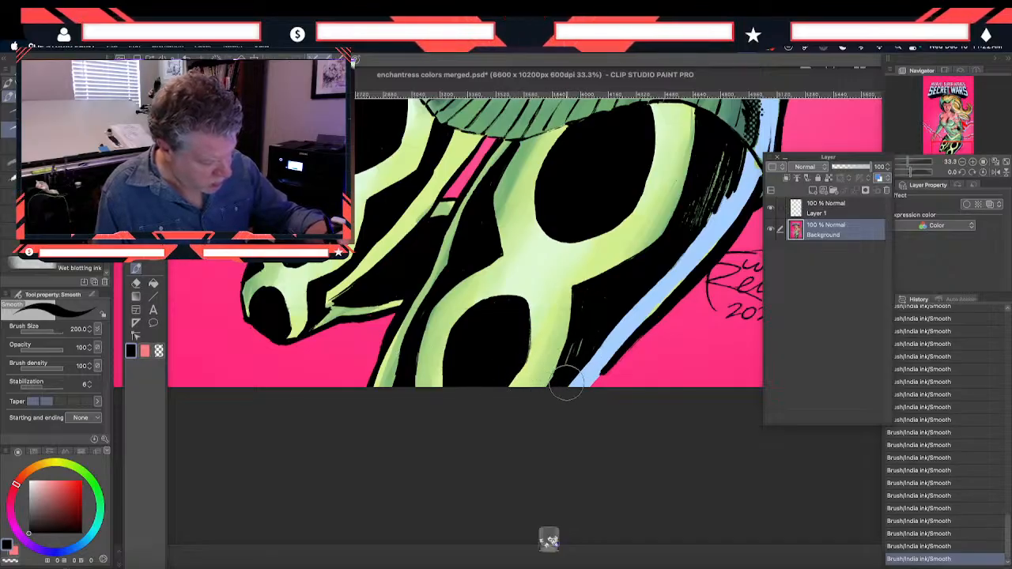
mouse_move(609, 365)
mouse_down()
mouse_move(593, 388)
mouse_move(596, 378)
mouse_up()
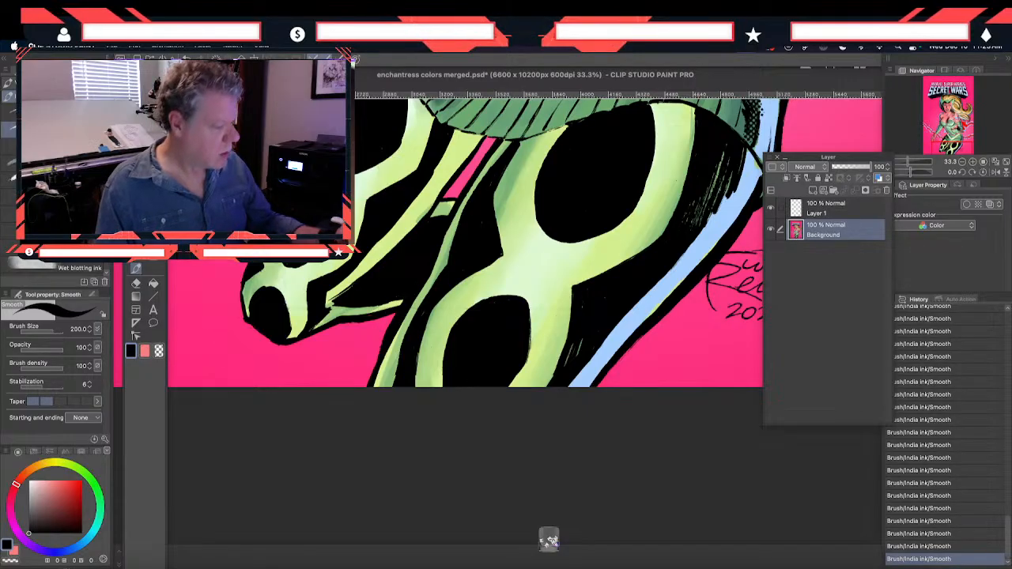
Add a raster layer, sample the energy effect's light blue and draw a circular Photosphere gradient centered on the raised hand
drag(366, 263, 281, 377)
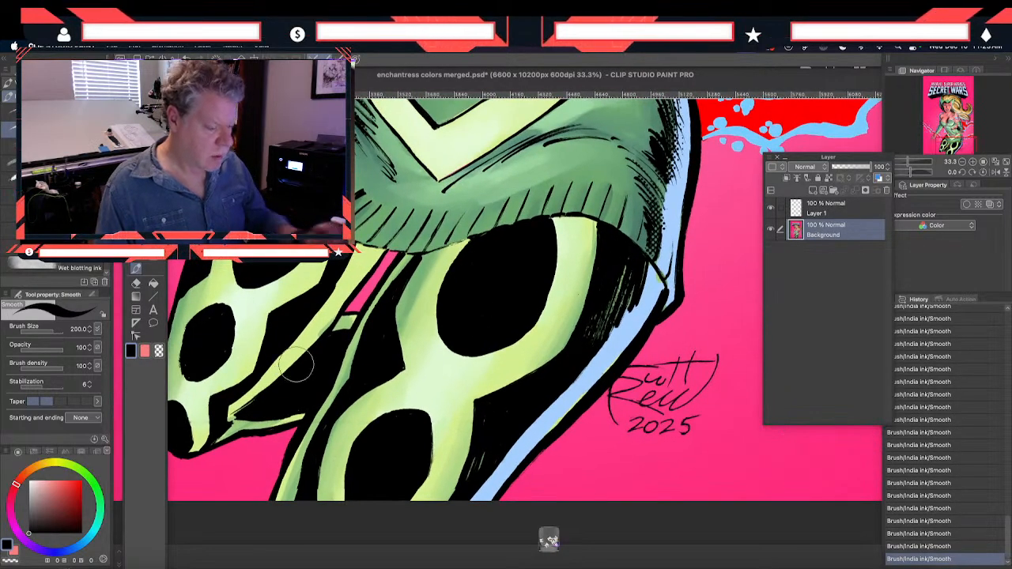
scroll(297, 365, down, 3)
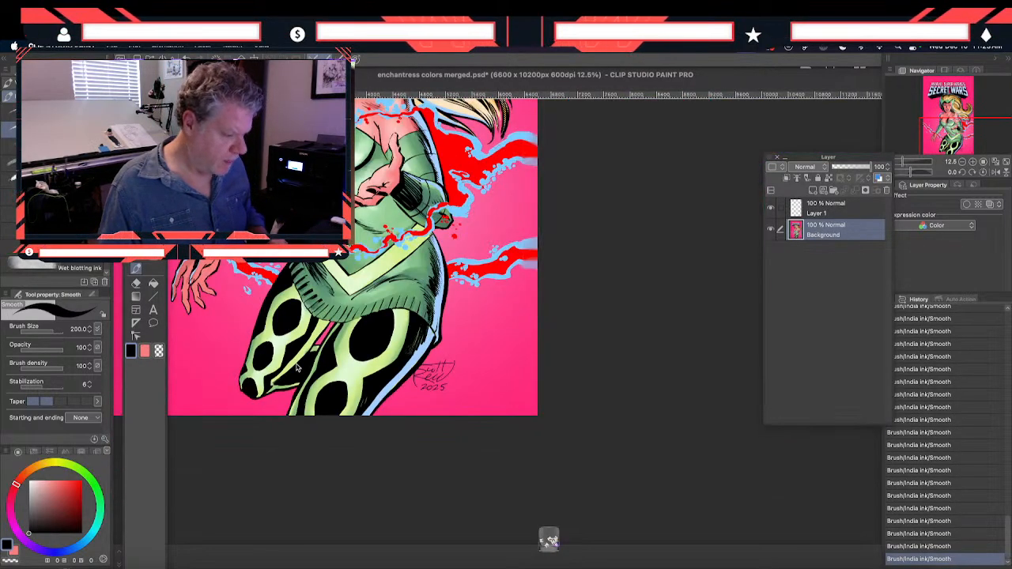
scroll(296, 366, down, 2)
drag(235, 385, 260, 439)
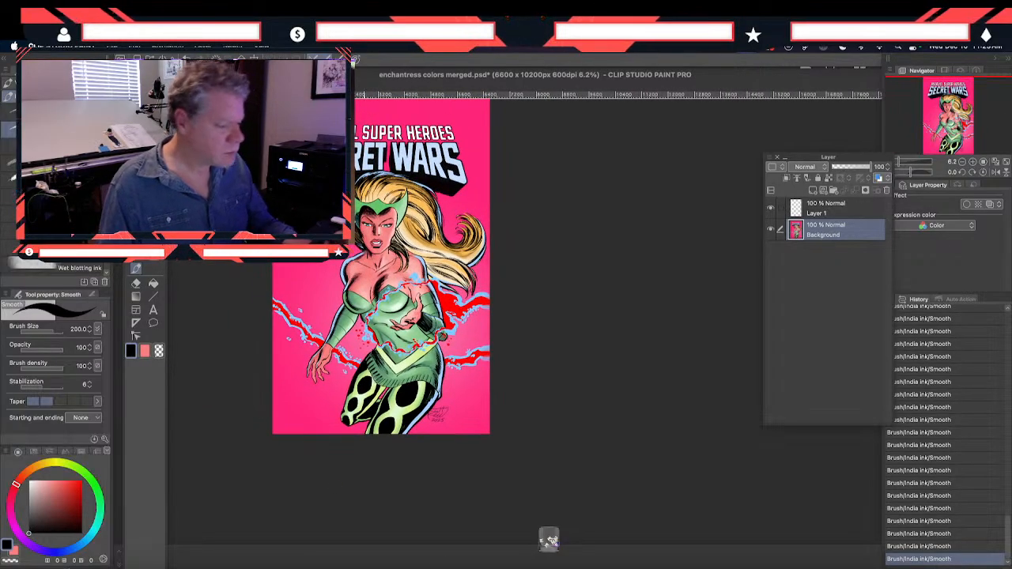
key(super+shift+n)
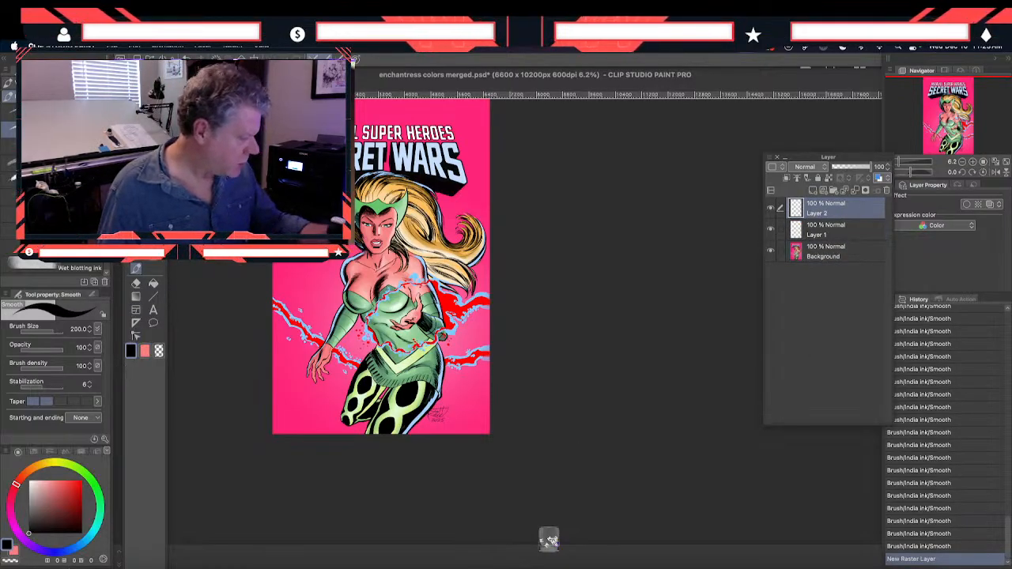
click(9, 82)
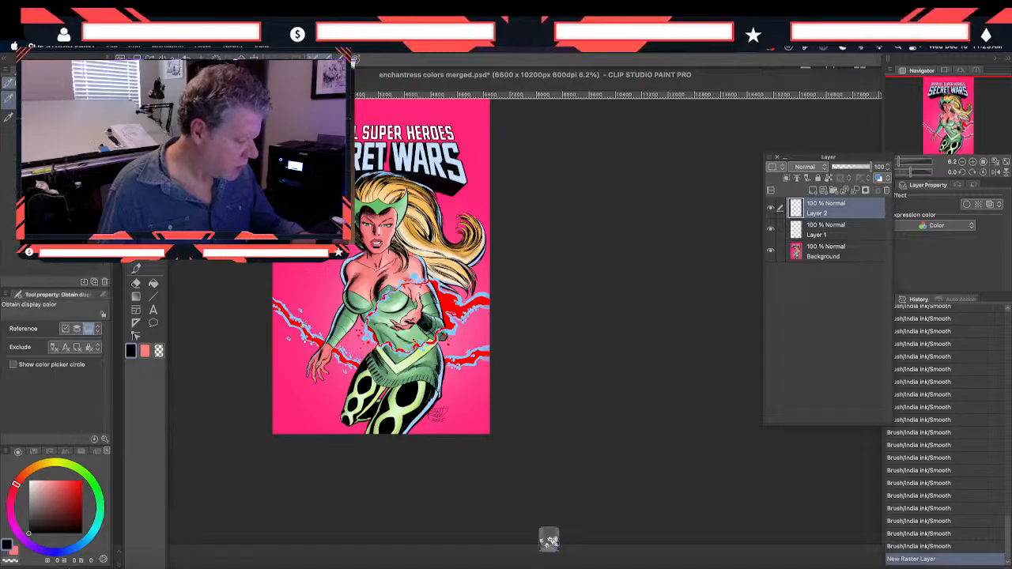
click(414, 277)
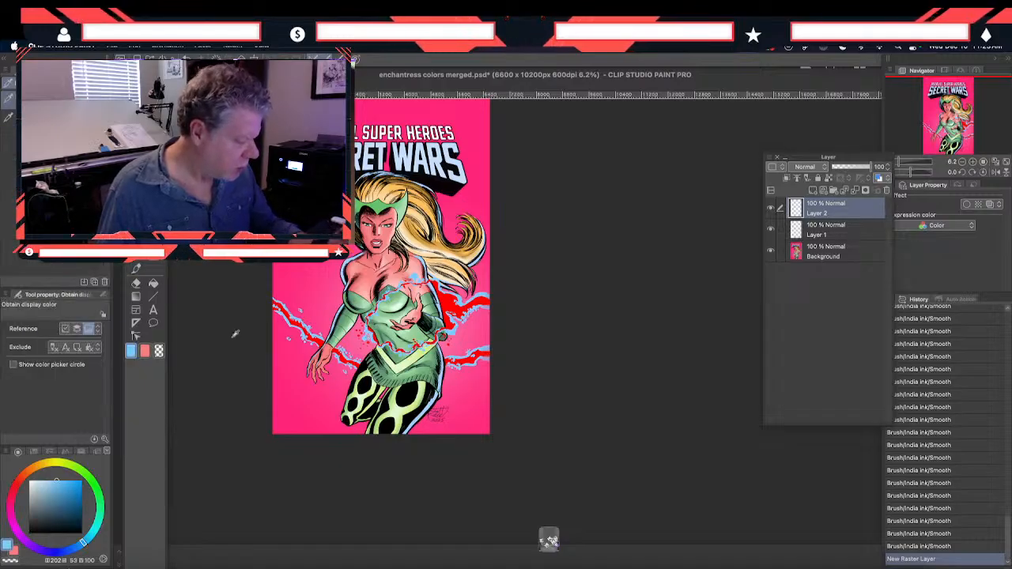
click(136, 283)
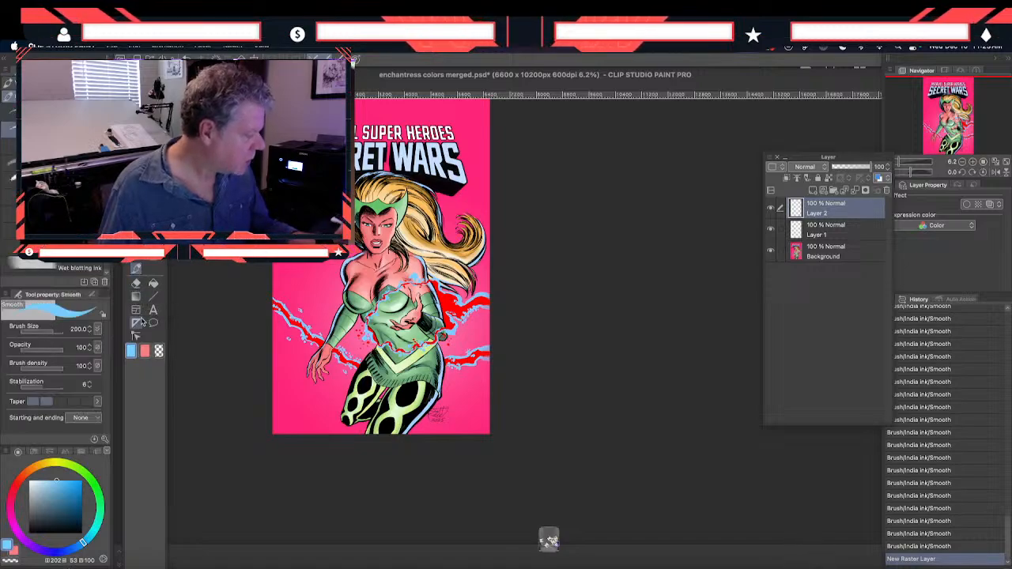
click(136, 324)
click(77, 381)
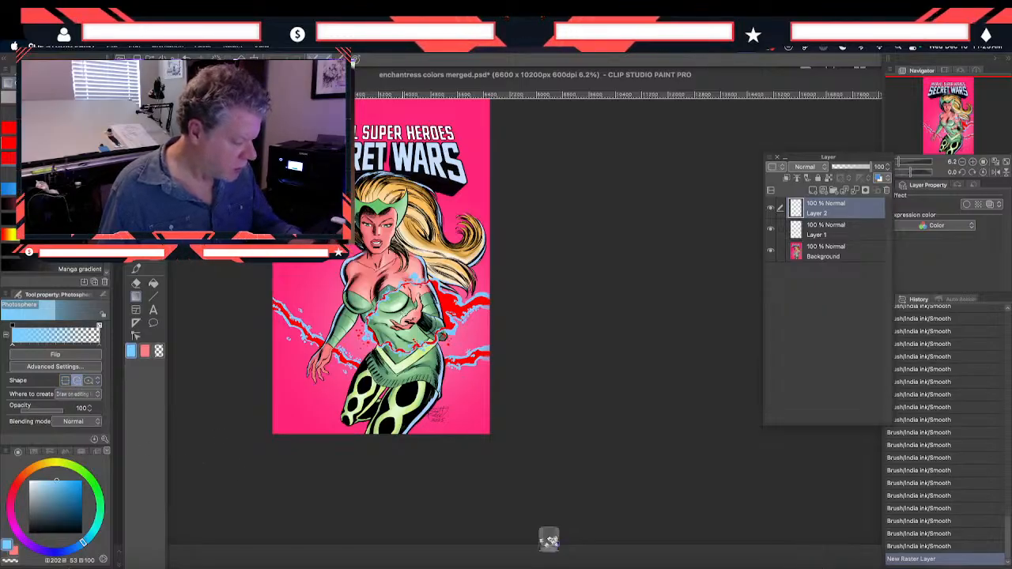
drag(402, 313, 444, 278)
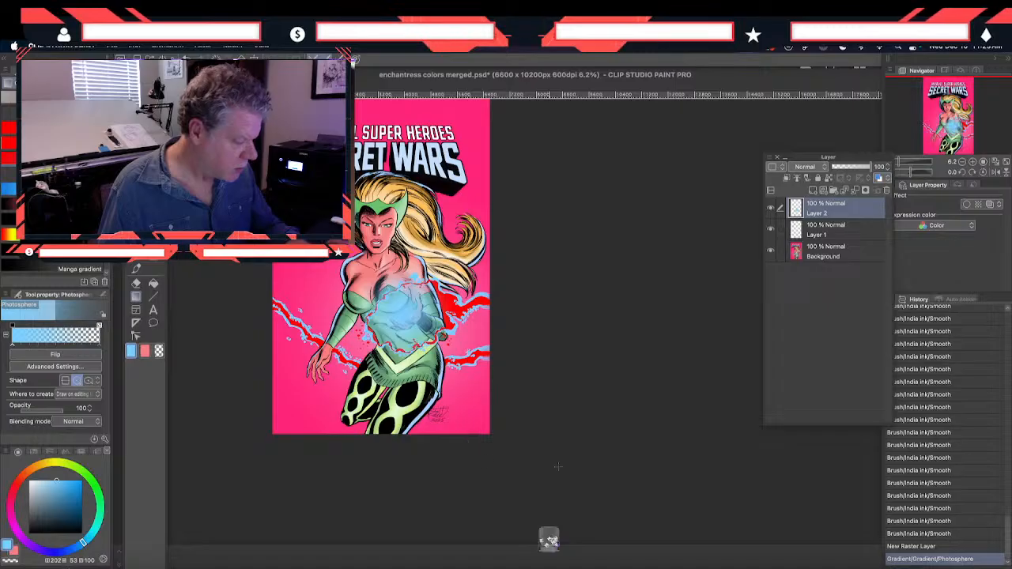
Set the blue gradient layer to 57% opacity with the Lighten blending mode
drag(871, 169, 854, 172)
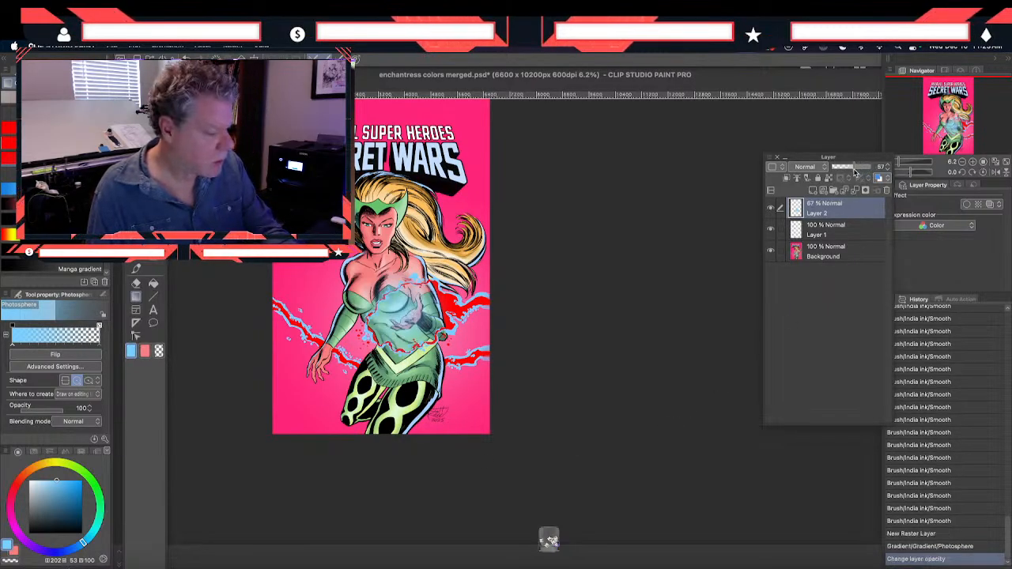
click(806, 167)
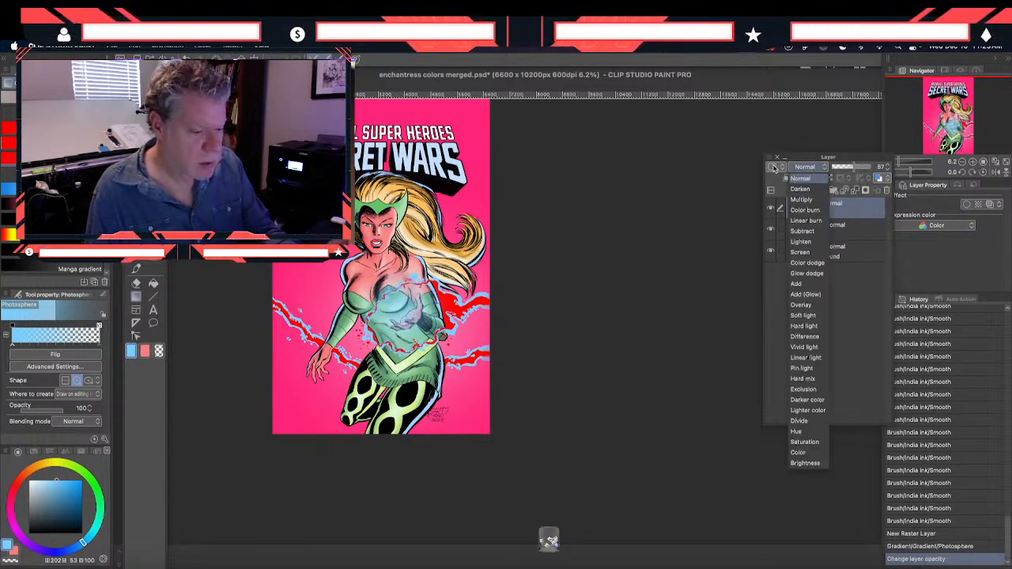
click(800, 241)
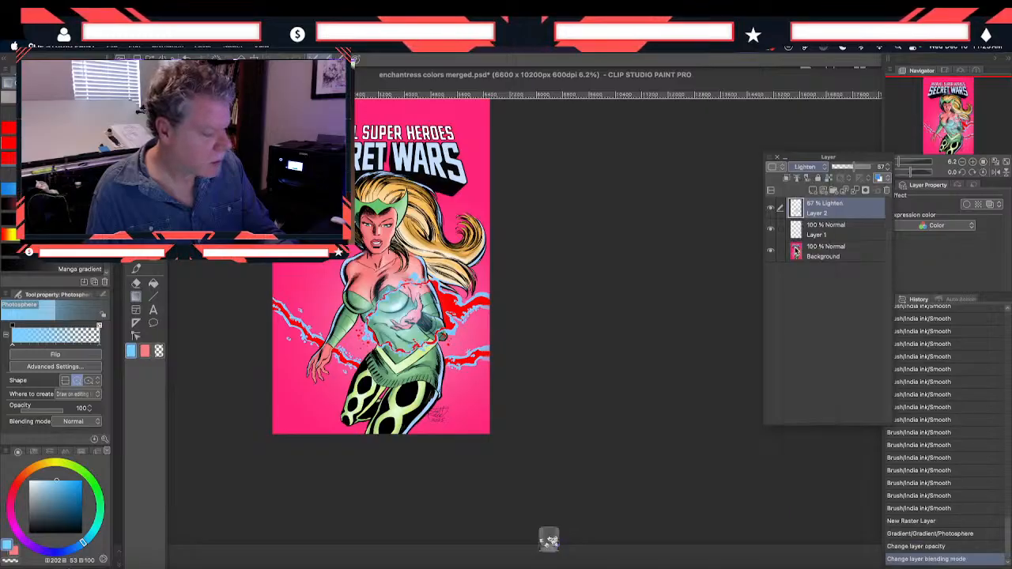
key(super+plus)
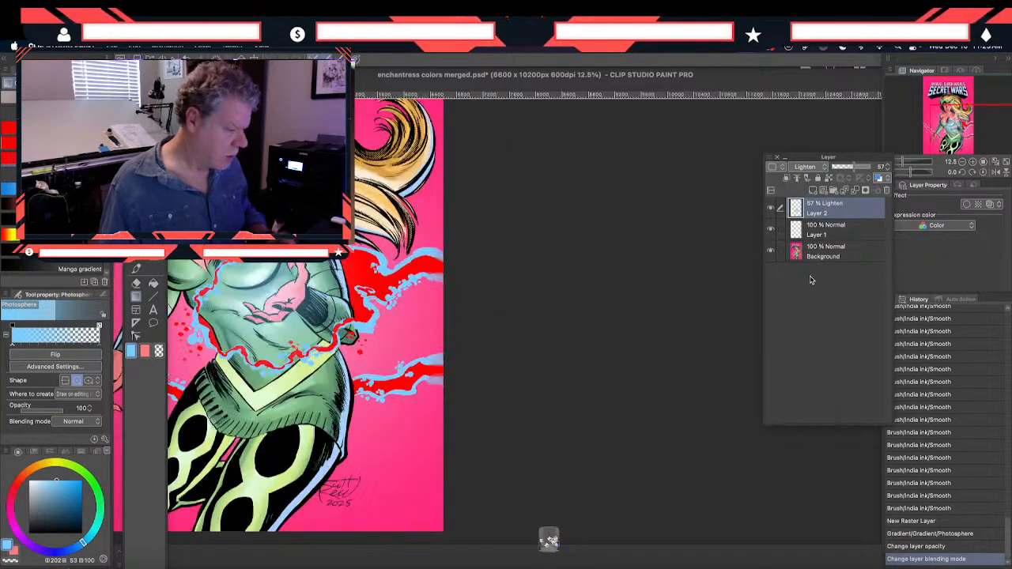
drag(237, 379, 384, 416)
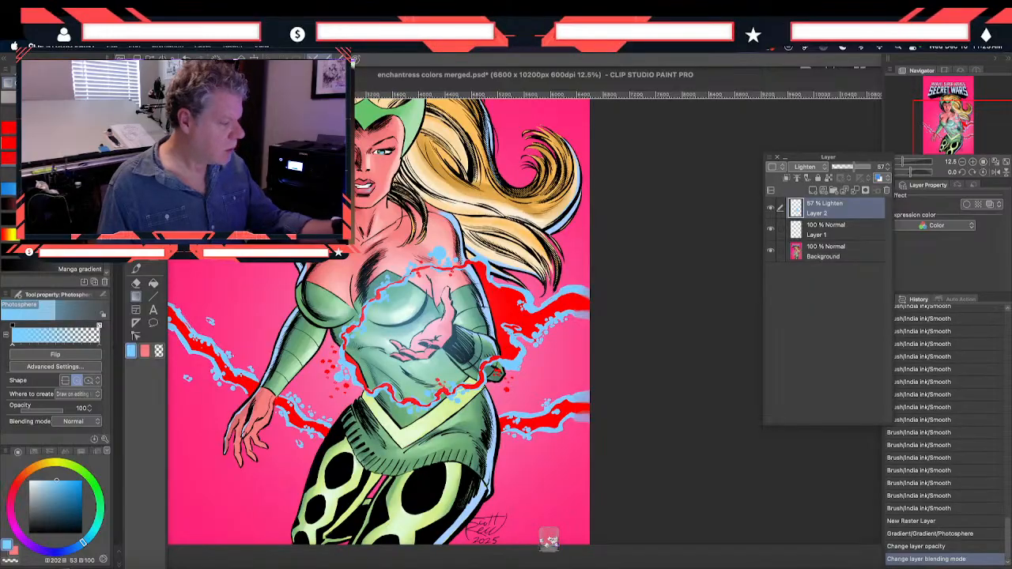
key(m)
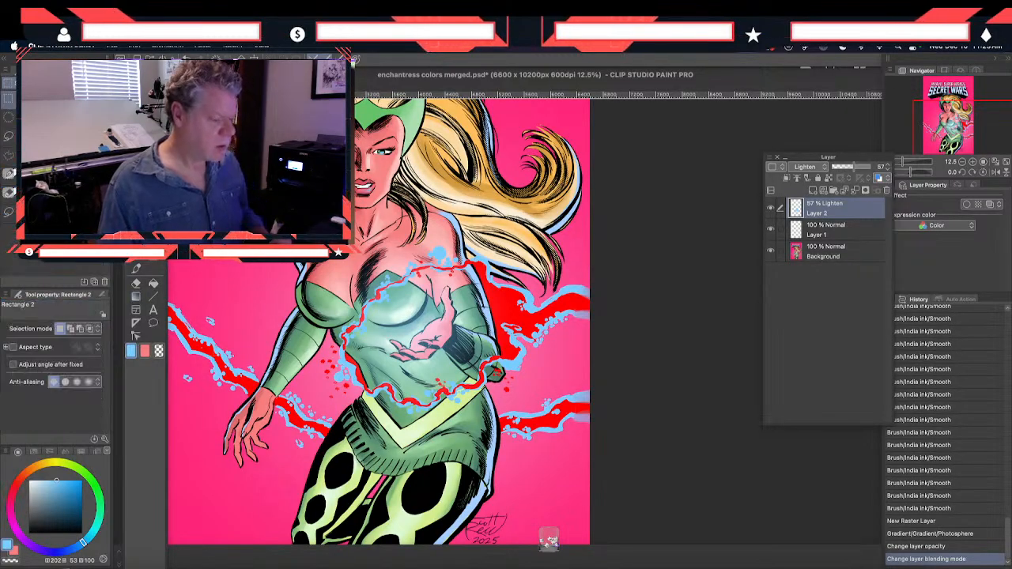
mouse_move(222, 232)
mouse_down()
mouse_move(257, 282)
mouse_move(241, 271)
mouse_move(246, 289)
mouse_up()
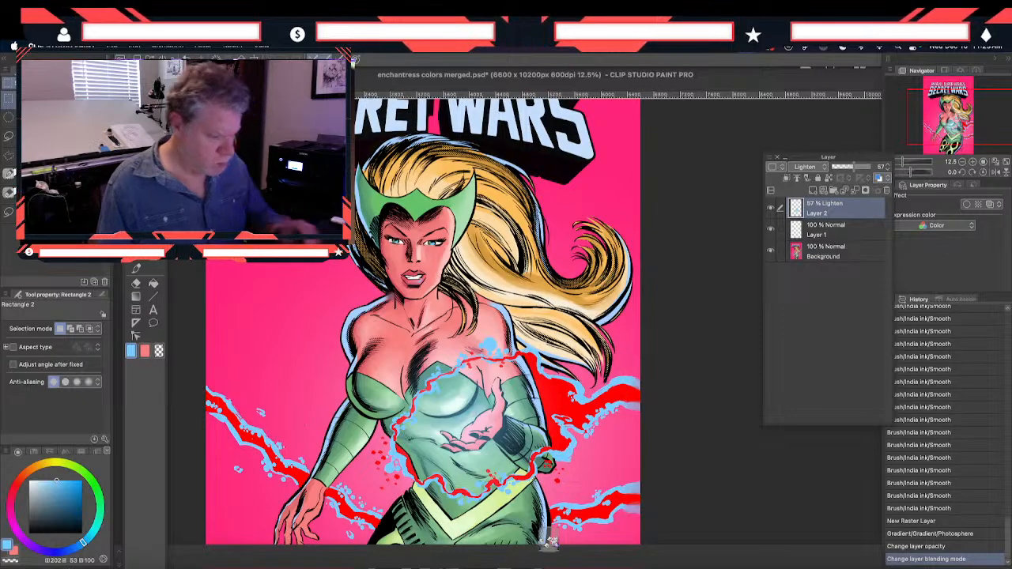
On the Background layer, sample the golden hair color and paint the curled hair tip's strands with the Smooth brush at size 80
click(822, 252)
key(super+plus)
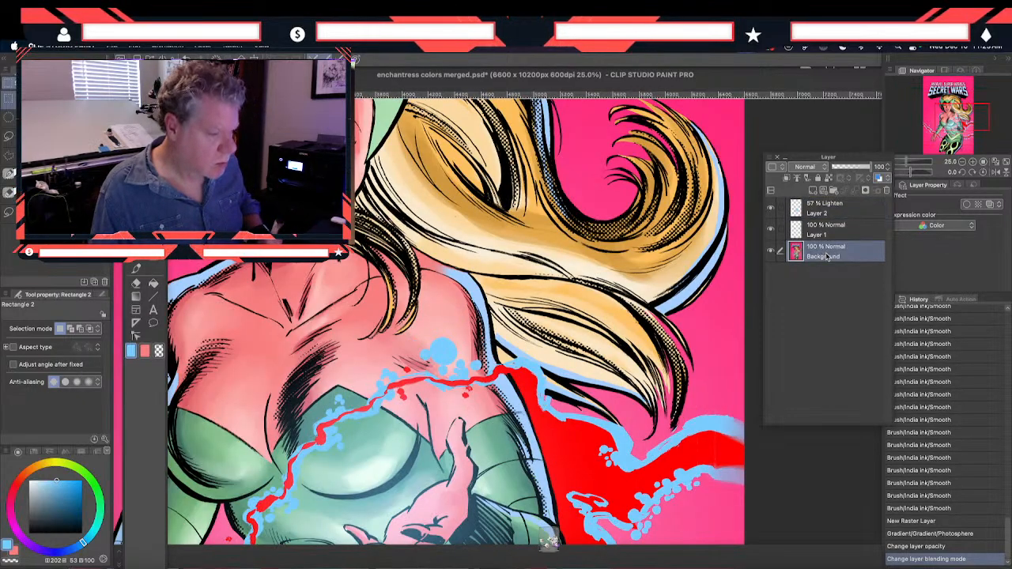
drag(582, 208, 497, 356)
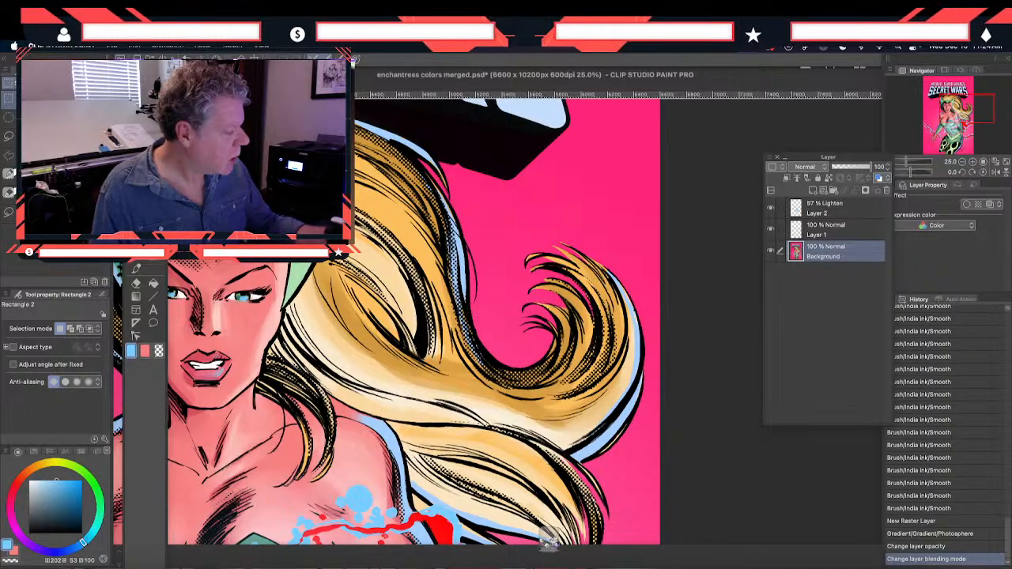
key(i)
click(562, 254)
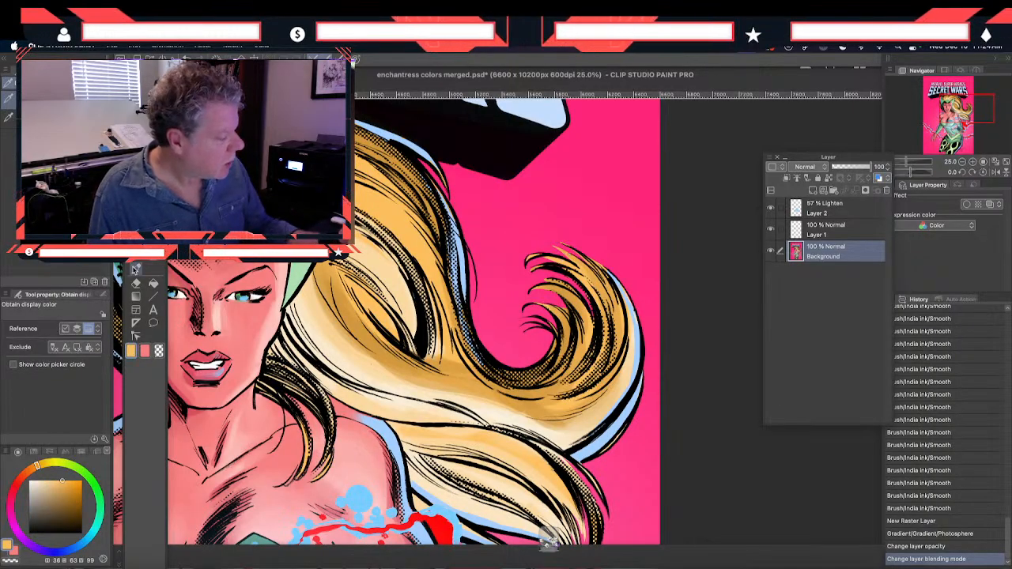
click(135, 269)
key([)
mouse_move(539, 254)
mouse_down()
mouse_move(528, 261)
mouse_move(559, 251)
mouse_move(583, 265)
mouse_up()
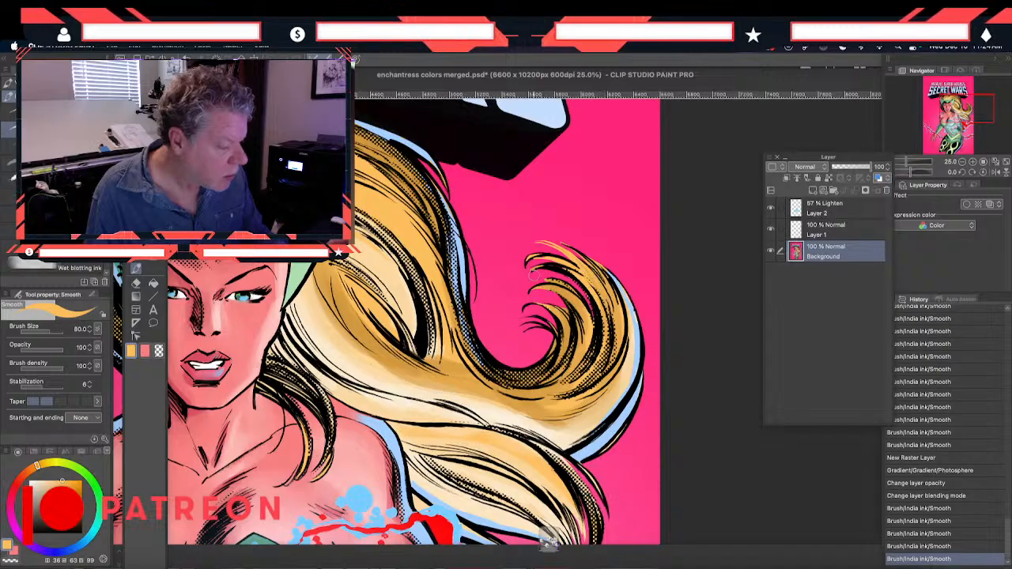
drag(528, 281, 591, 305)
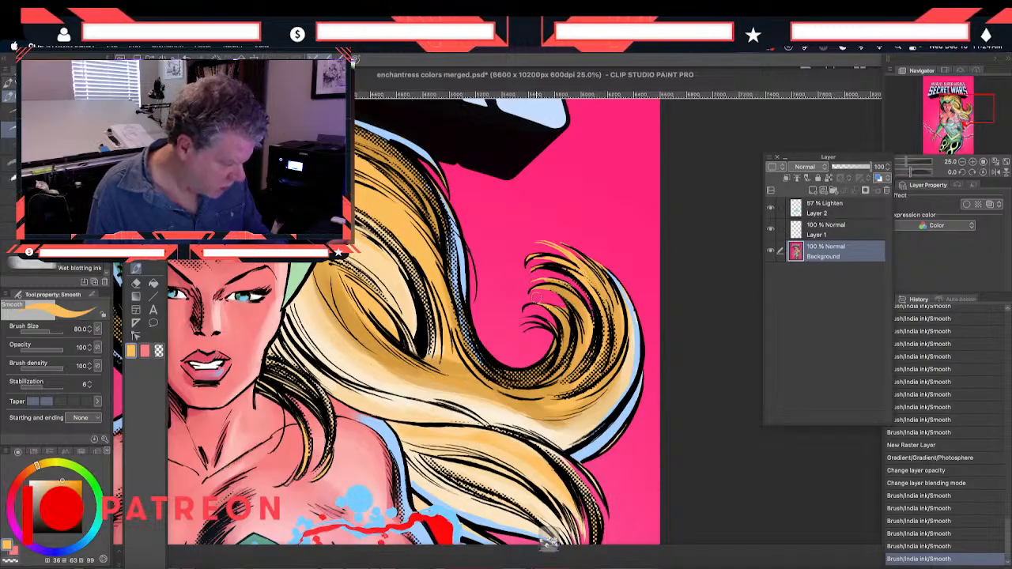
drag(530, 297, 563, 329)
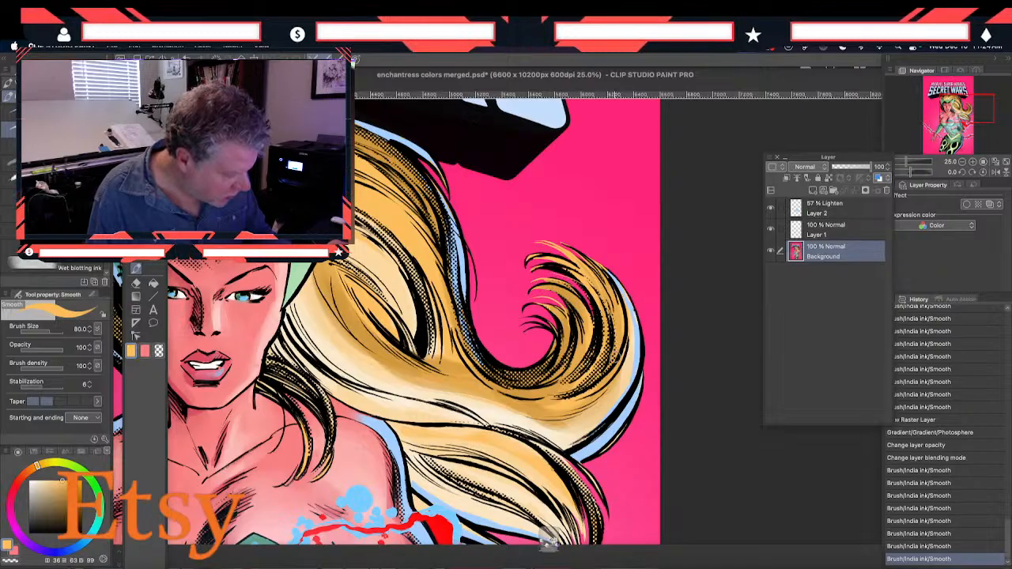
drag(615, 355, 588, 364)
drag(536, 324, 534, 376)
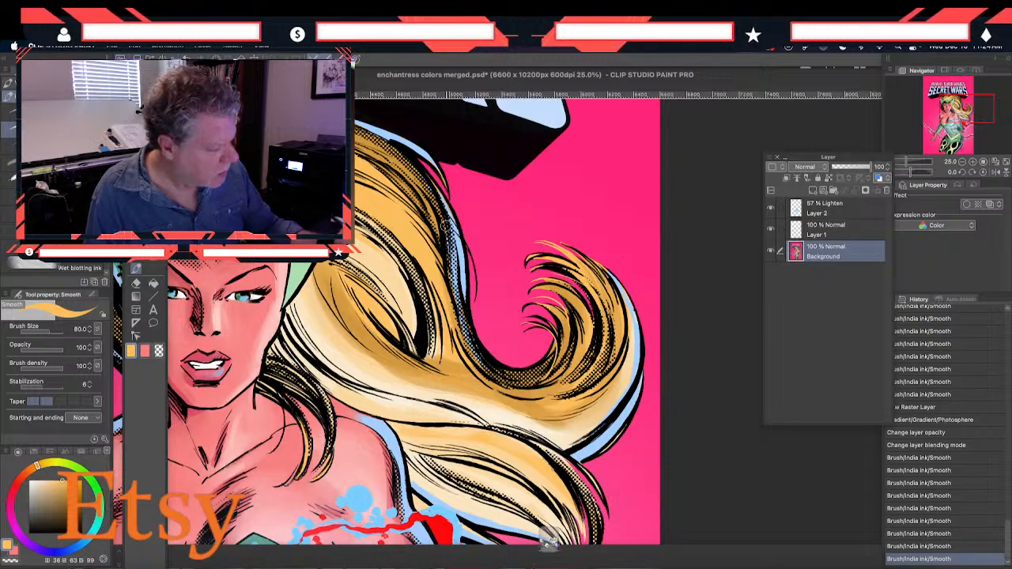
Paint golden strokes along the outer edge of the long hair wave and at the inside of the curl
drag(454, 225, 469, 314)
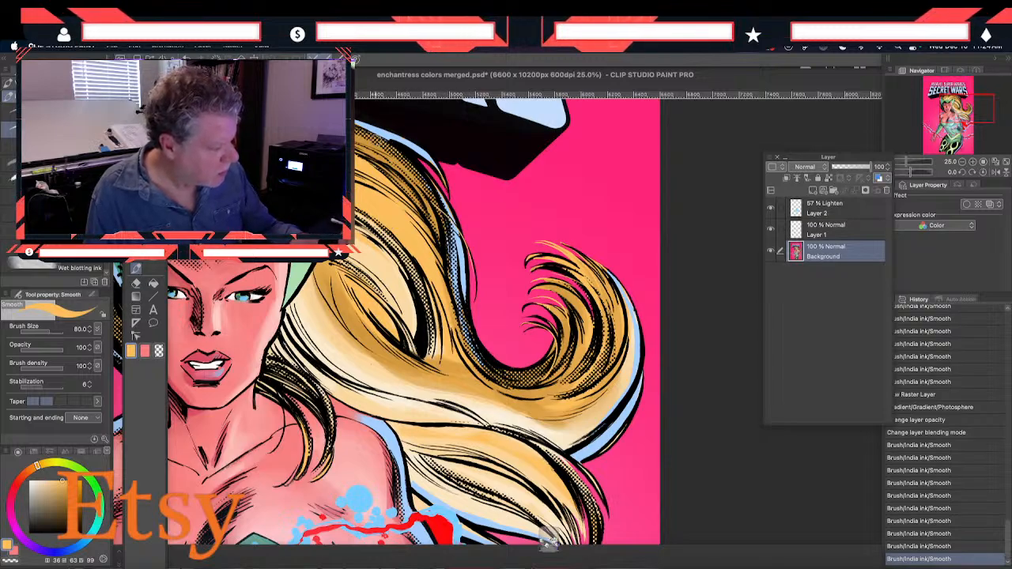
drag(380, 141, 431, 188)
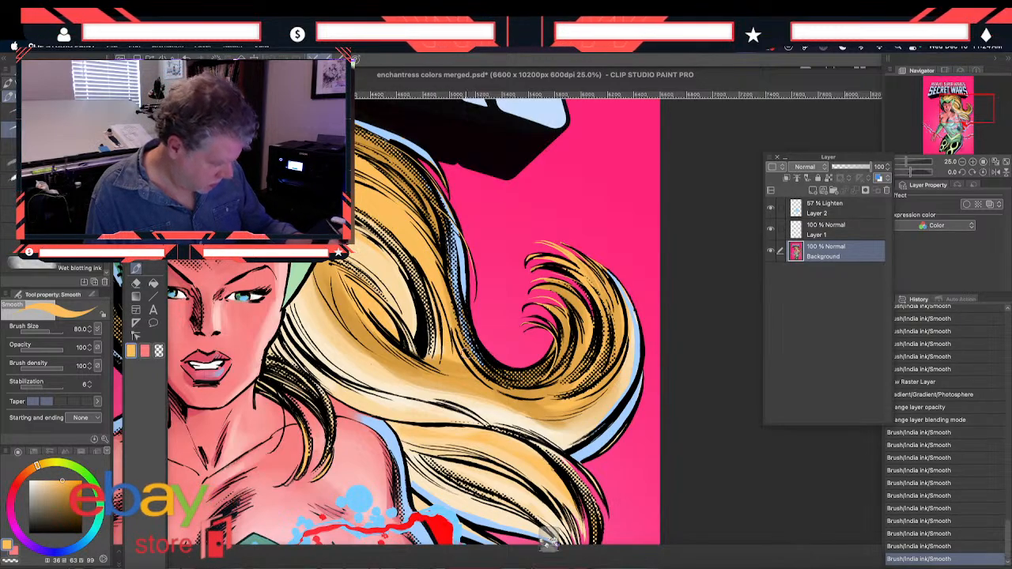
drag(465, 329, 471, 351)
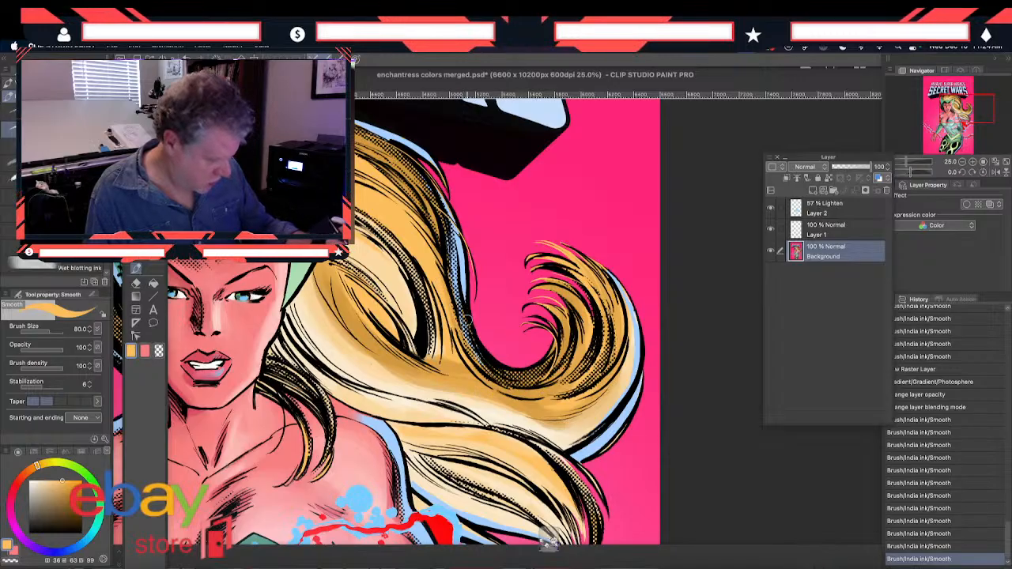
drag(559, 338, 551, 355)
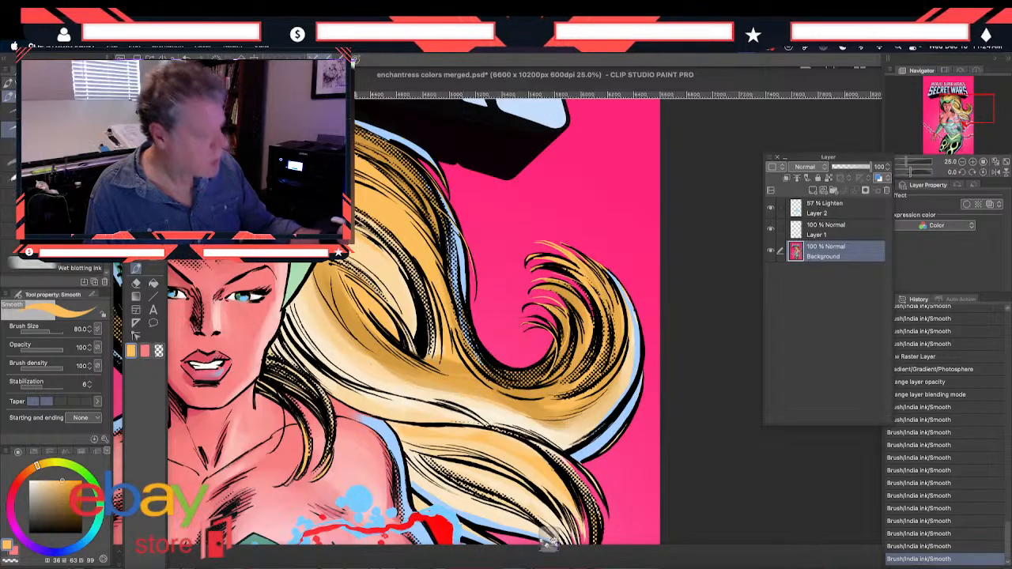
Paint golden strokes through the lower hair lock and its pointed tips above the energy bolt
scroll(411, 317, down, 5)
drag(566, 329, 579, 397)
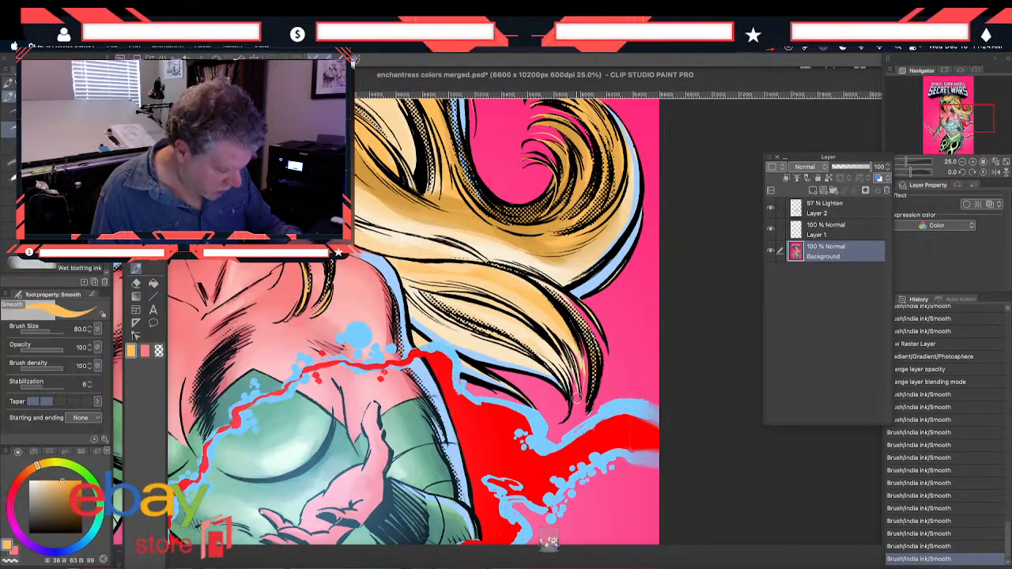
mouse_move(538, 306)
mouse_down()
mouse_move(567, 350)
mouse_move(570, 396)
mouse_up()
drag(563, 334, 586, 403)
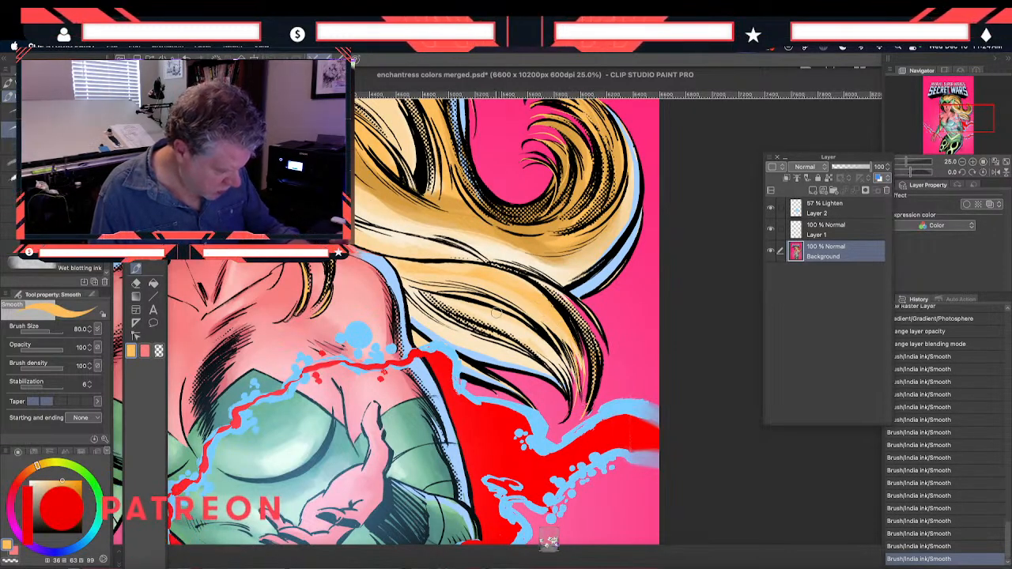
mouse_move(541, 355)
mouse_down()
mouse_move(569, 407)
mouse_move(561, 364)
mouse_up()
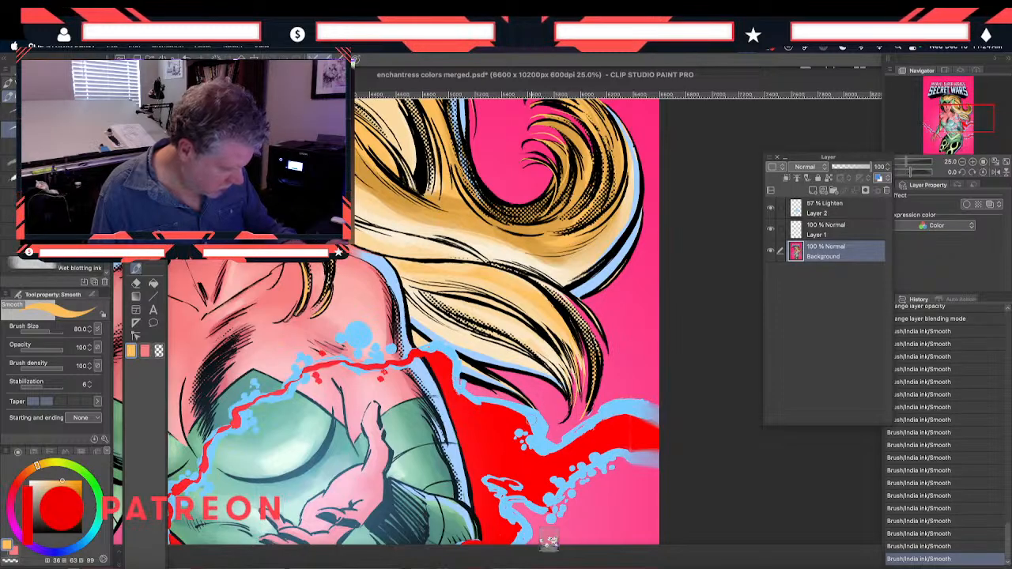
Sample the light blue rim color beside the shoulder, lighten it to hex E6F2FF, and paint a highlight on the lower lip with the Smooth brush
mouse_move(231, 248)
mouse_down()
mouse_move(256, 274)
mouse_move(268, 364)
mouse_move(319, 400)
mouse_up()
key(i)
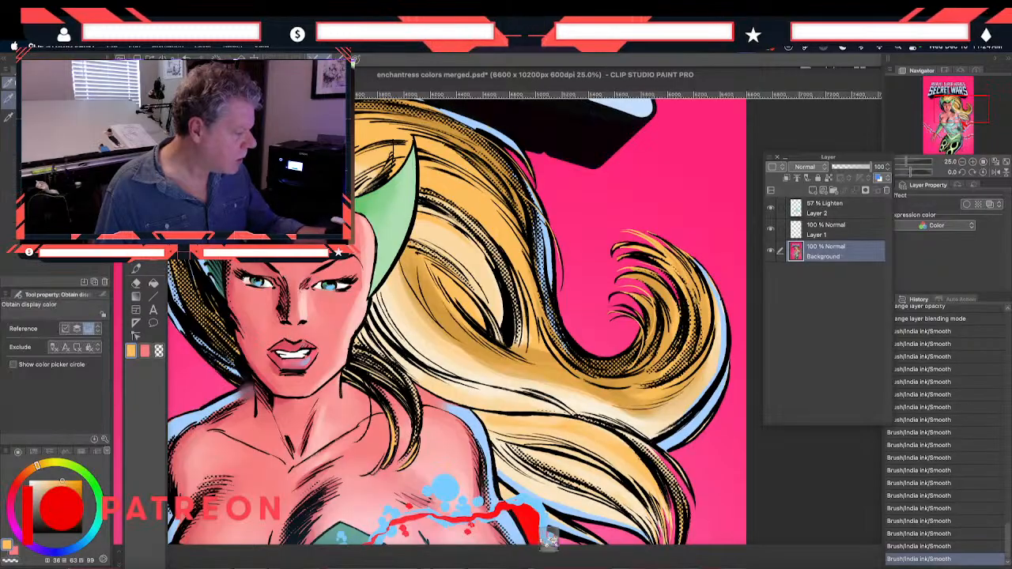
click(473, 417)
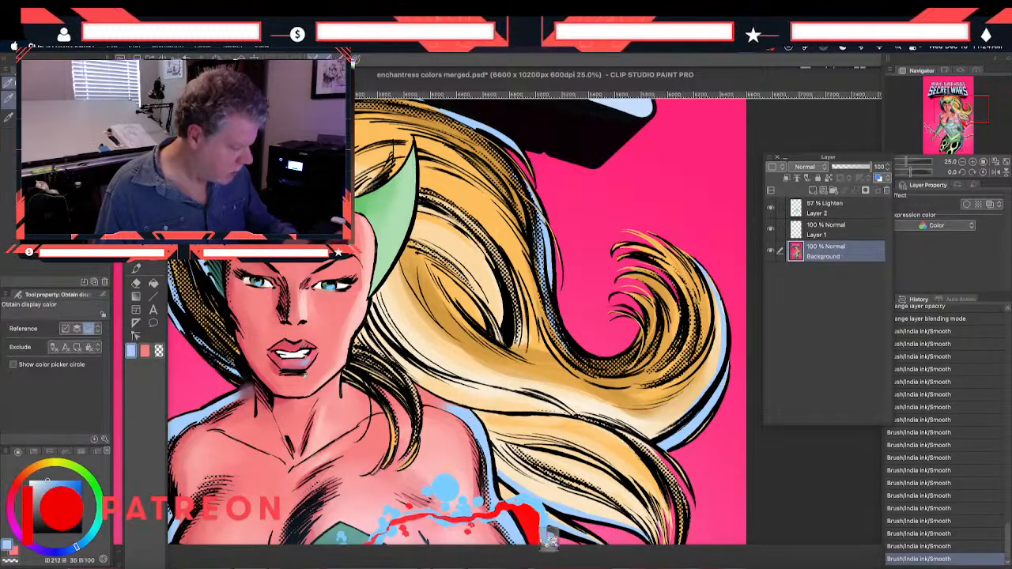
click(133, 353)
click(577, 243)
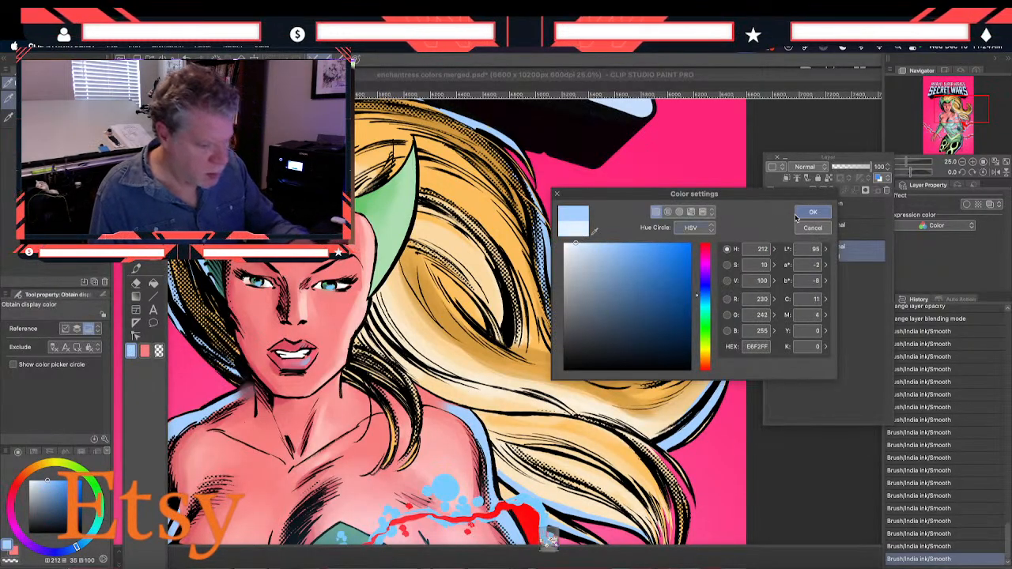
click(813, 212)
click(135, 268)
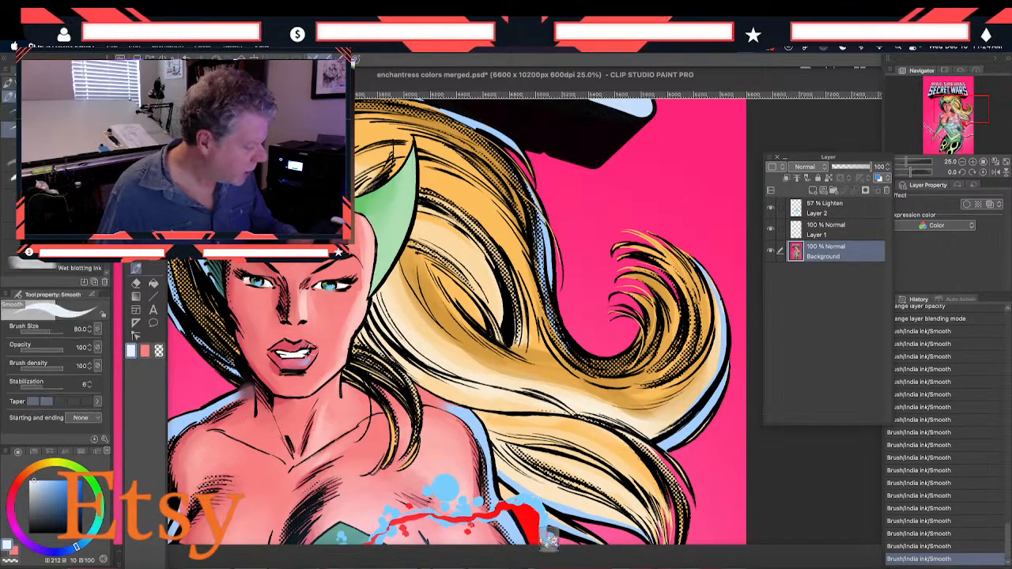
drag(306, 359, 304, 360)
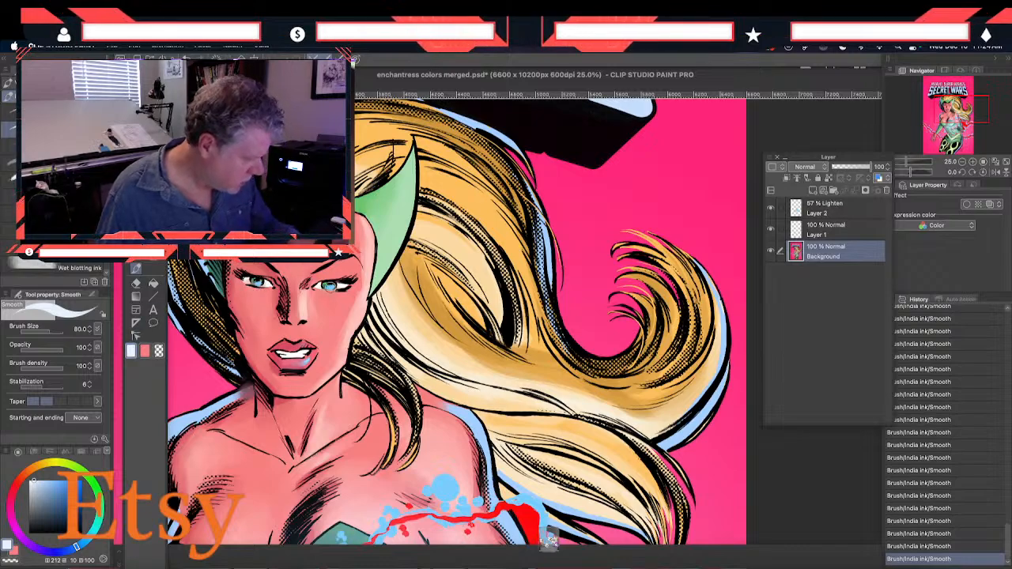
Blend the pale highlight into the lower lip on the Background layer using the Blend tool at size 50
click(826, 210)
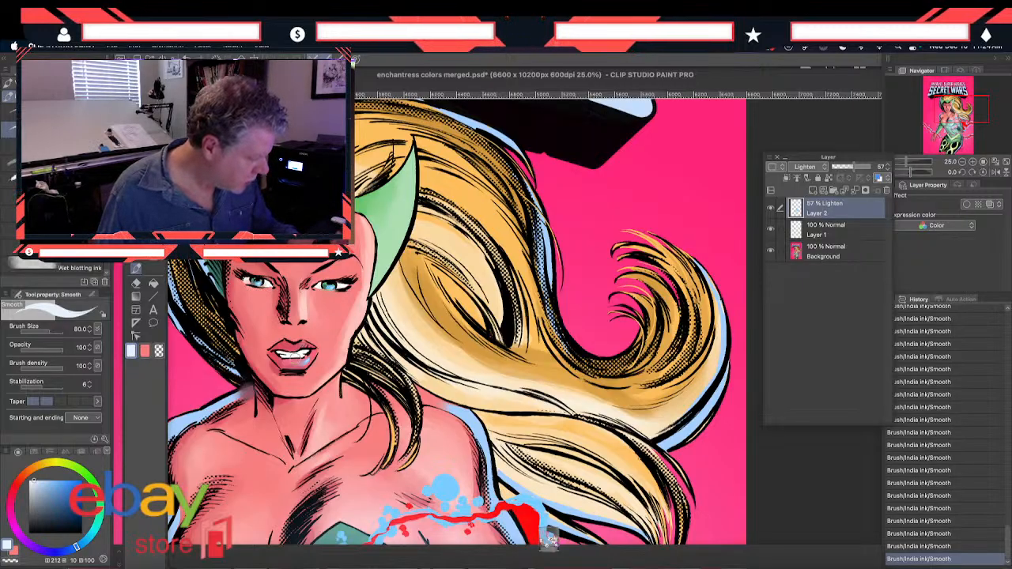
drag(266, 445, 311, 375)
drag(307, 466, 294, 442)
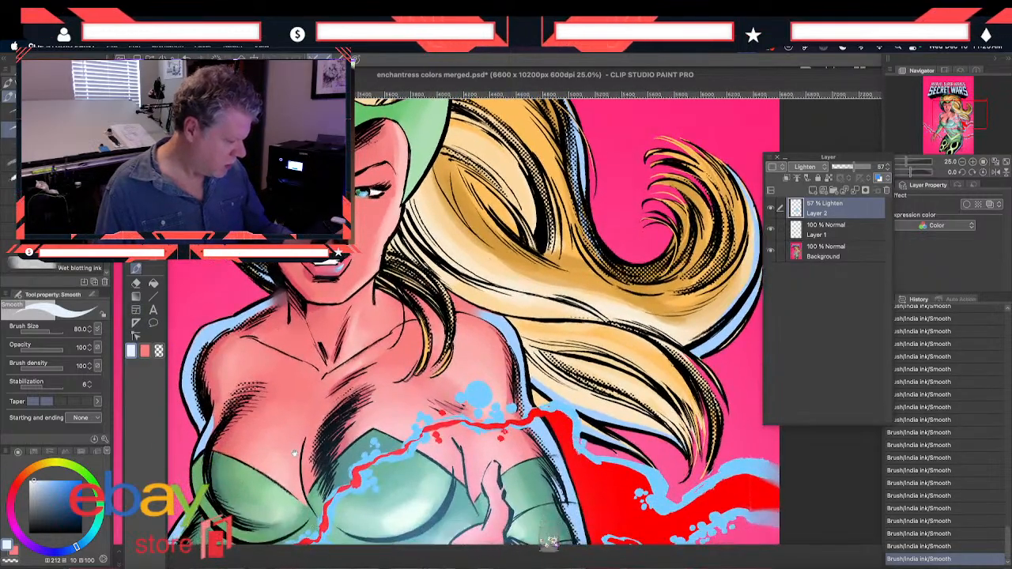
key(j)
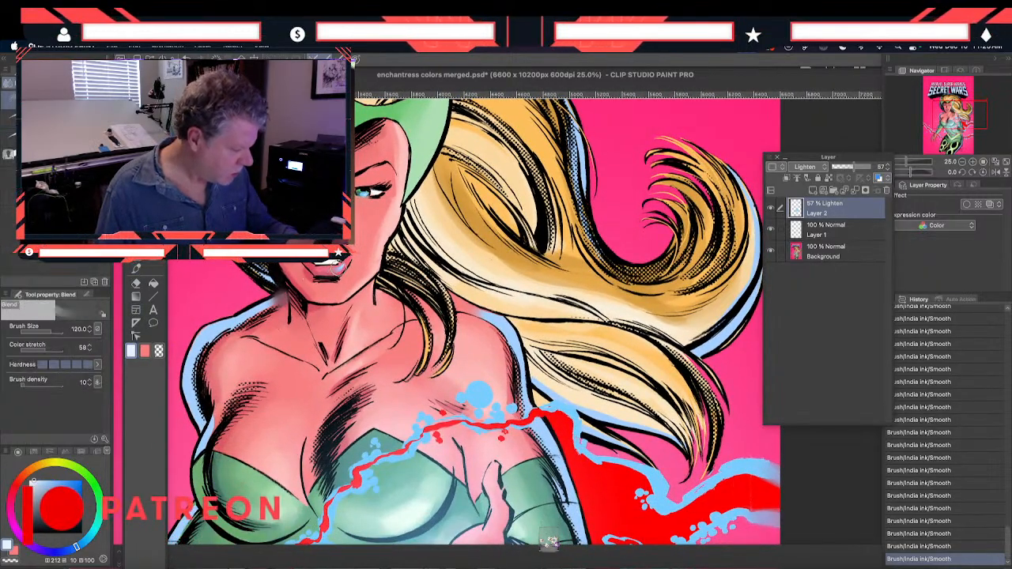
drag(339, 269, 322, 277)
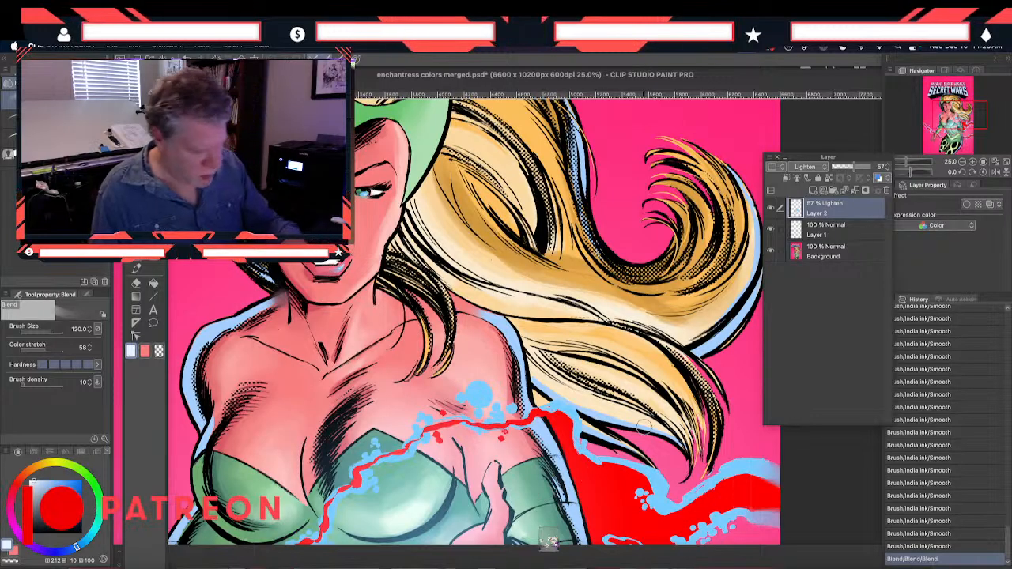
click(826, 229)
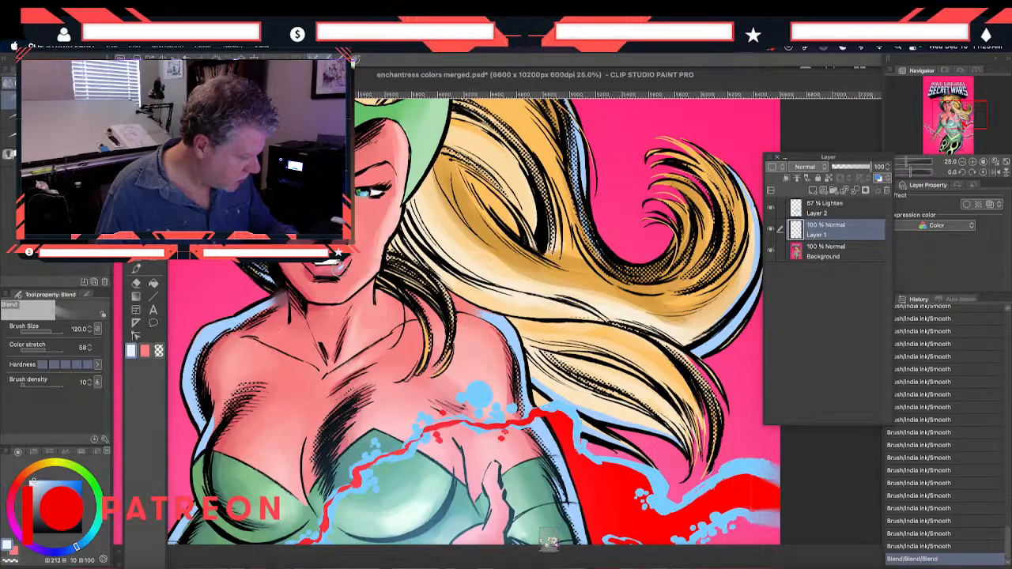
mouse_move(335, 270)
mouse_down()
mouse_move(327, 285)
mouse_move(343, 274)
mouse_up()
click(819, 211)
key([)
key([)
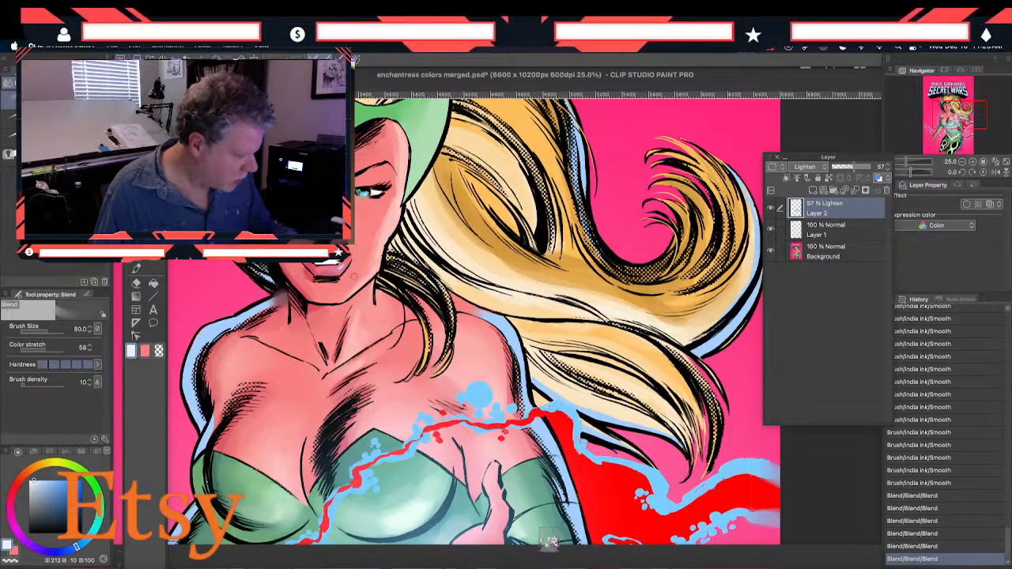
click(811, 255)
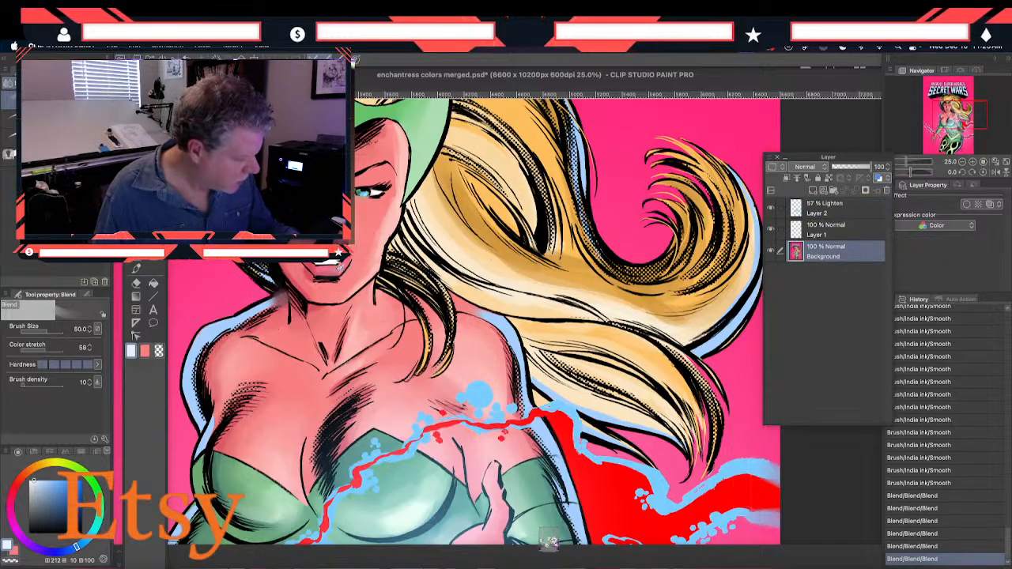
drag(334, 271, 340, 268)
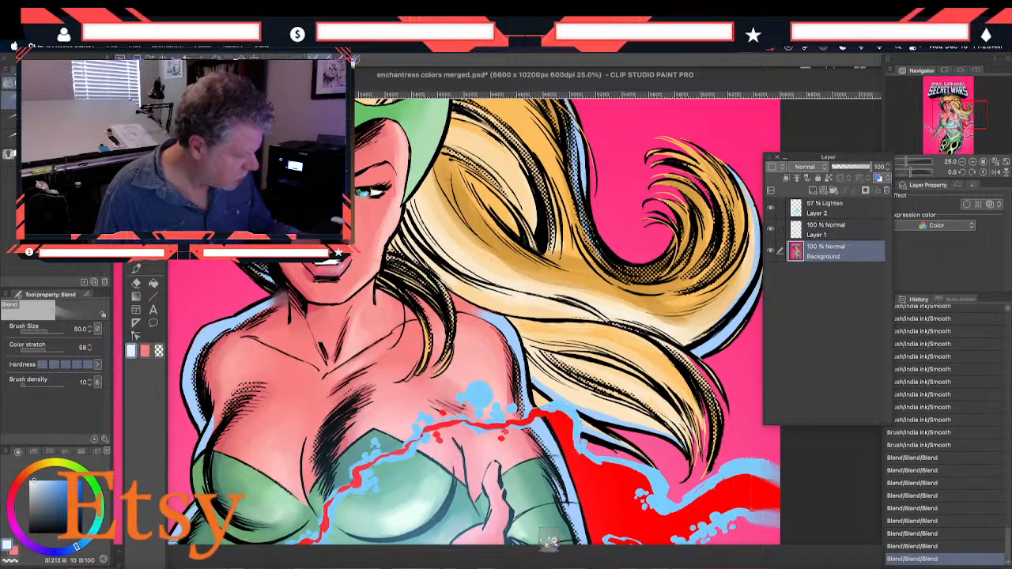
Resample the light blue rim color and paint rim-light strokes on the dark hair beside the face and over the crown with the Smooth brush at size 80
drag(256, 394, 307, 353)
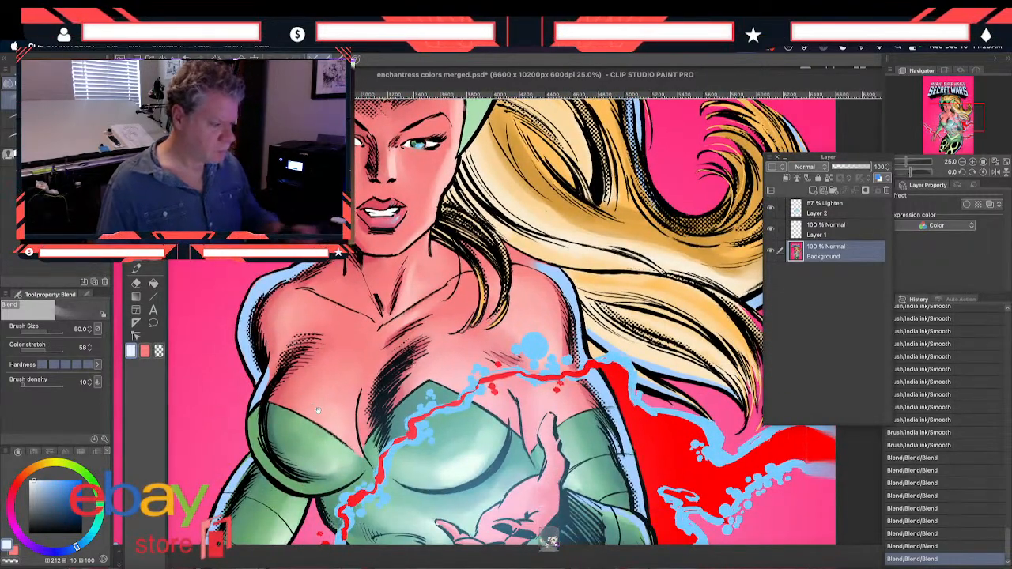
scroll(317, 409, down, 2)
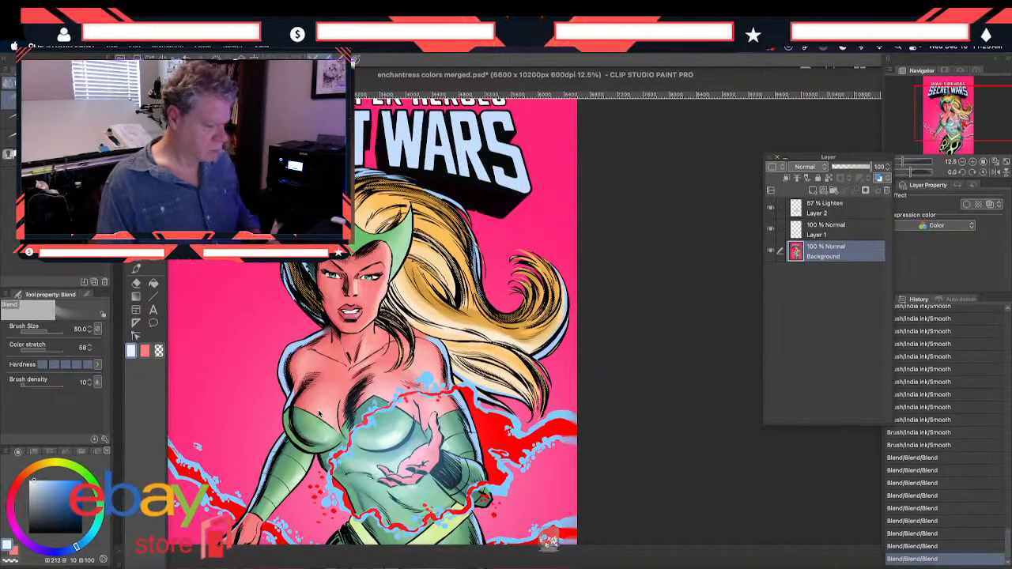
drag(249, 403, 282, 395)
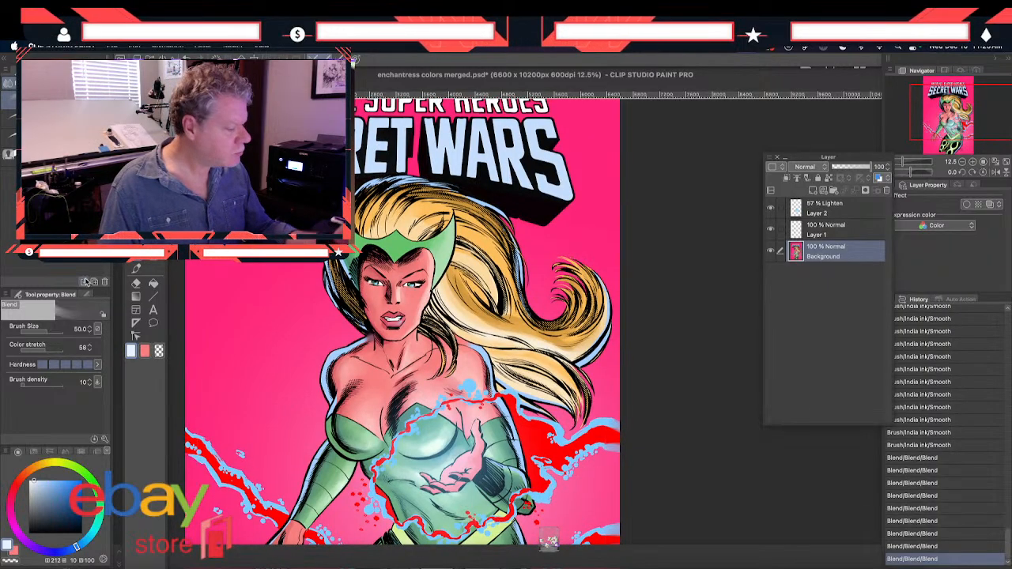
key(i)
click(549, 541)
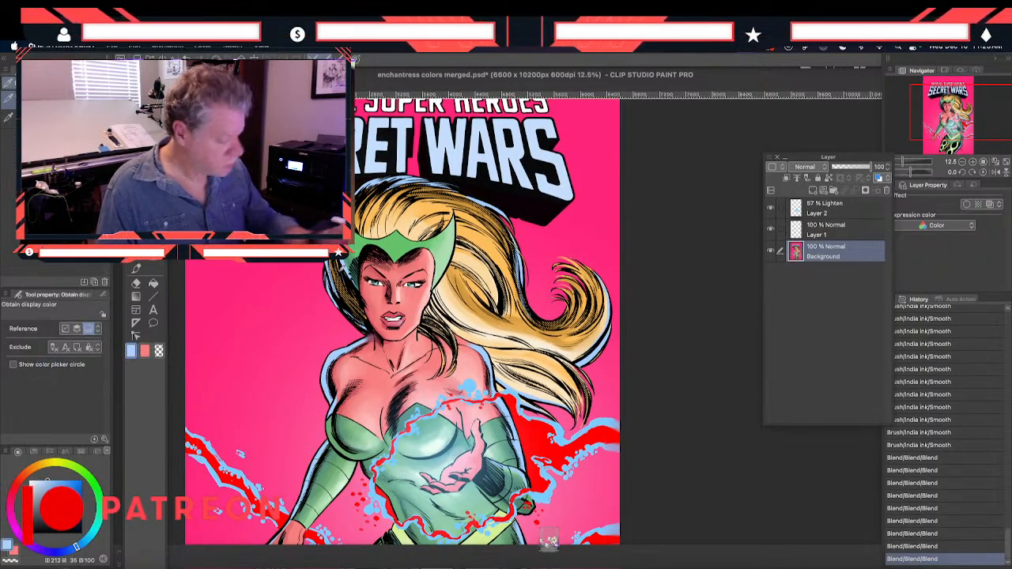
key(super+equal)
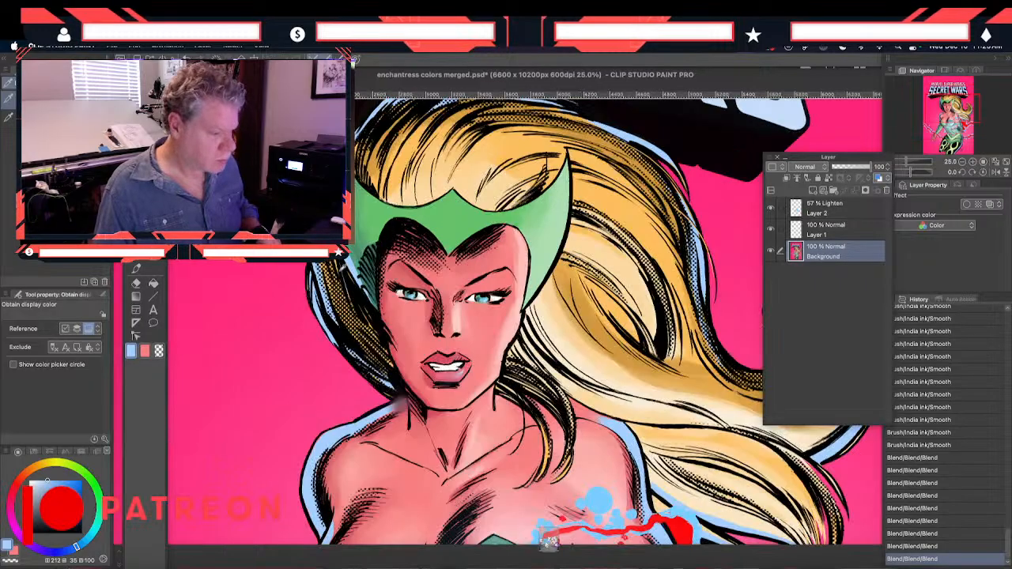
click(136, 268)
drag(319, 304, 366, 348)
drag(323, 269, 331, 286)
drag(372, 186, 382, 321)
drag(404, 226, 365, 275)
mouse_move(423, 224)
mouse_down()
mouse_move(462, 215)
mouse_move(412, 247)
mouse_move(417, 290)
mouse_move(460, 229)
mouse_move(418, 278)
mouse_move(466, 224)
mouse_up()
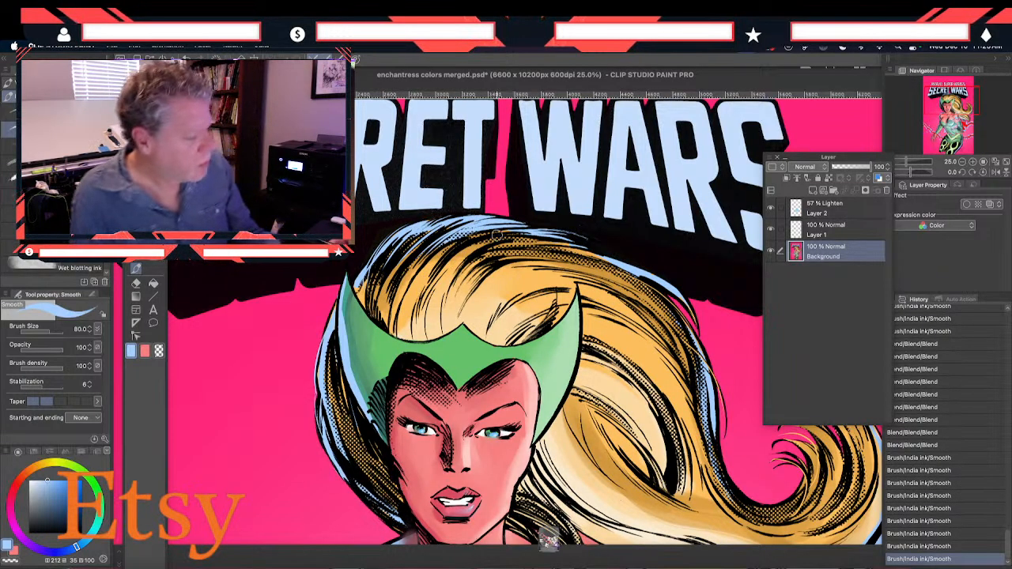
Paint light blue strokes between the ink lines across the top of the hair, just below the title lettering
drag(538, 233, 506, 230)
drag(598, 245, 556, 244)
mouse_move(489, 222)
mouse_down()
mouse_move(583, 239)
mouse_move(558, 230)
mouse_move(668, 280)
mouse_up()
drag(601, 248, 651, 271)
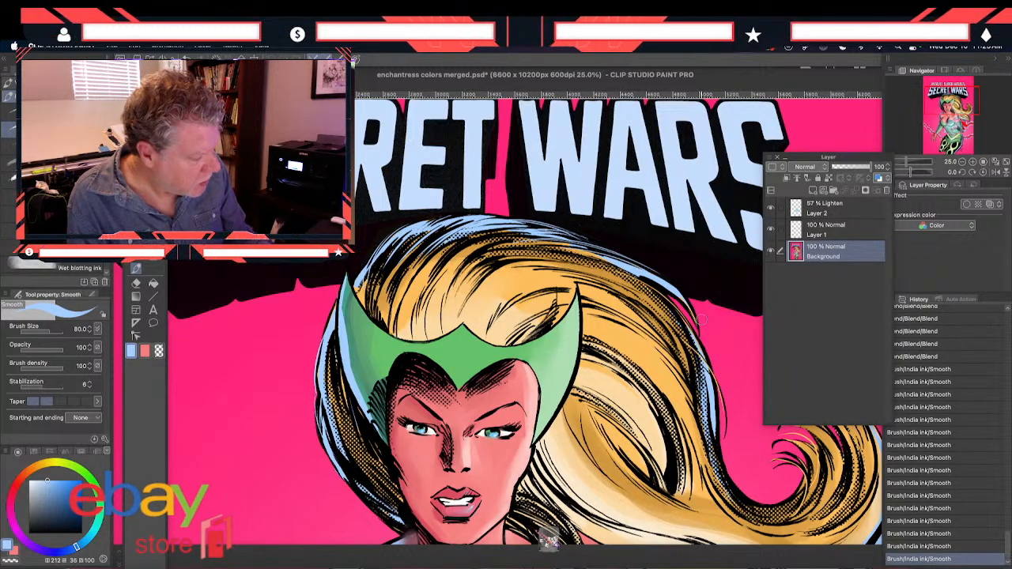
drag(569, 244, 644, 278)
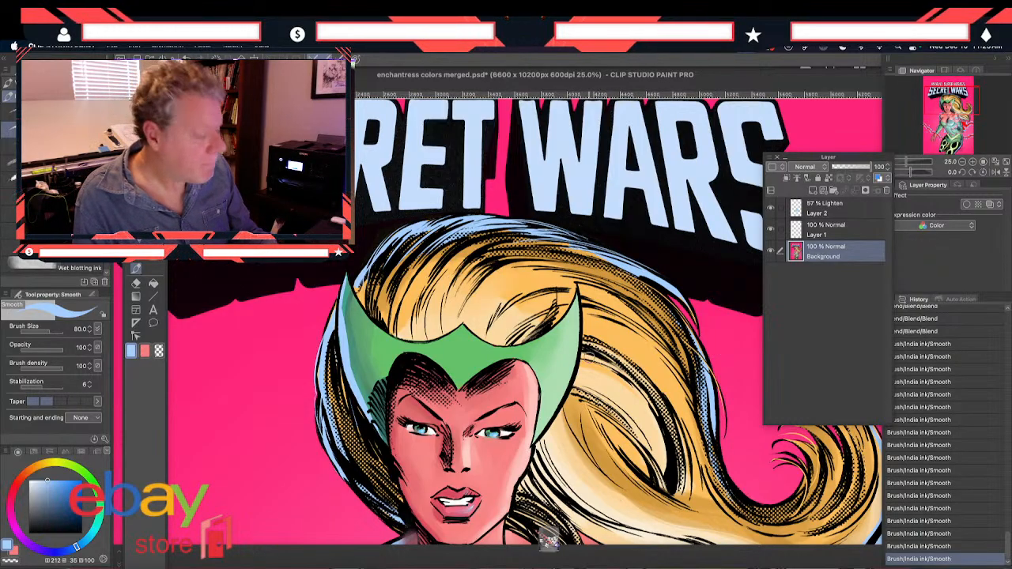
Continue the light blue rim strokes down the outer edge of the long hair wave and beneath the curl
mouse_move(620, 268)
mouse_down()
mouse_move(658, 293)
mouse_move(702, 369)
mouse_up()
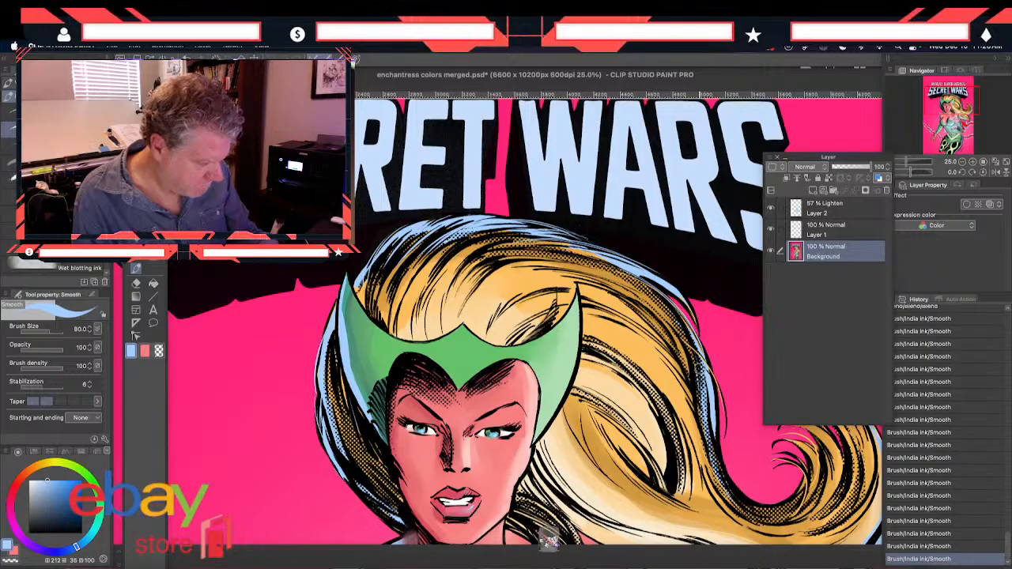
mouse_move(650, 275)
mouse_down()
mouse_move(693, 305)
mouse_move(702, 336)
mouse_move(599, 298)
mouse_move(576, 277)
mouse_up()
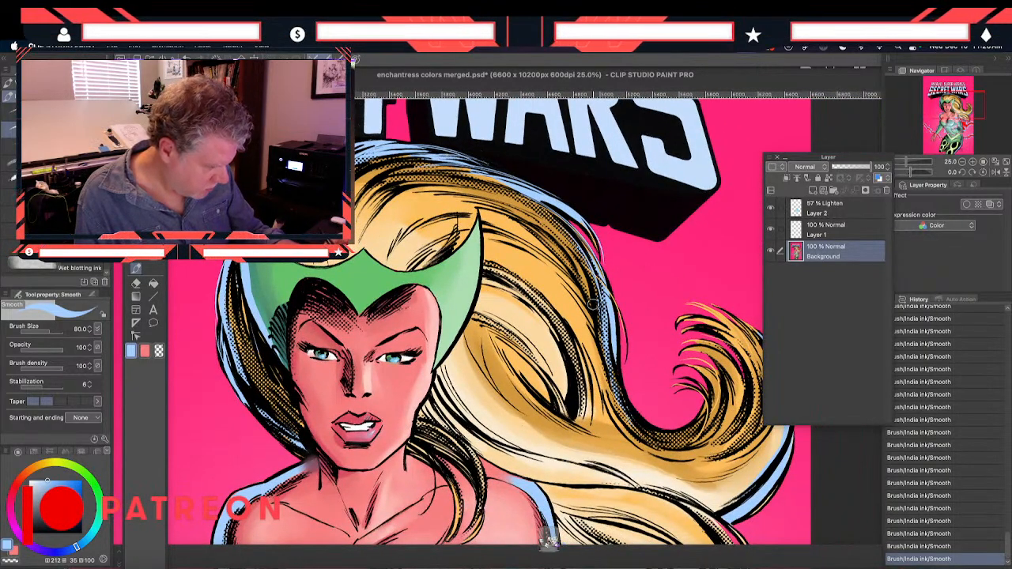
drag(375, 403, 287, 280)
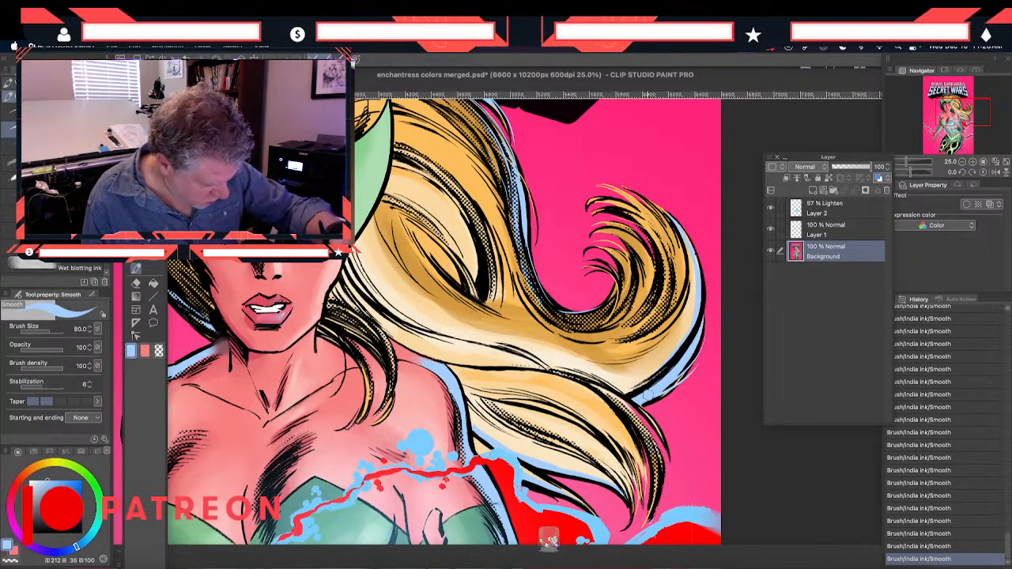
drag(458, 321, 434, 249)
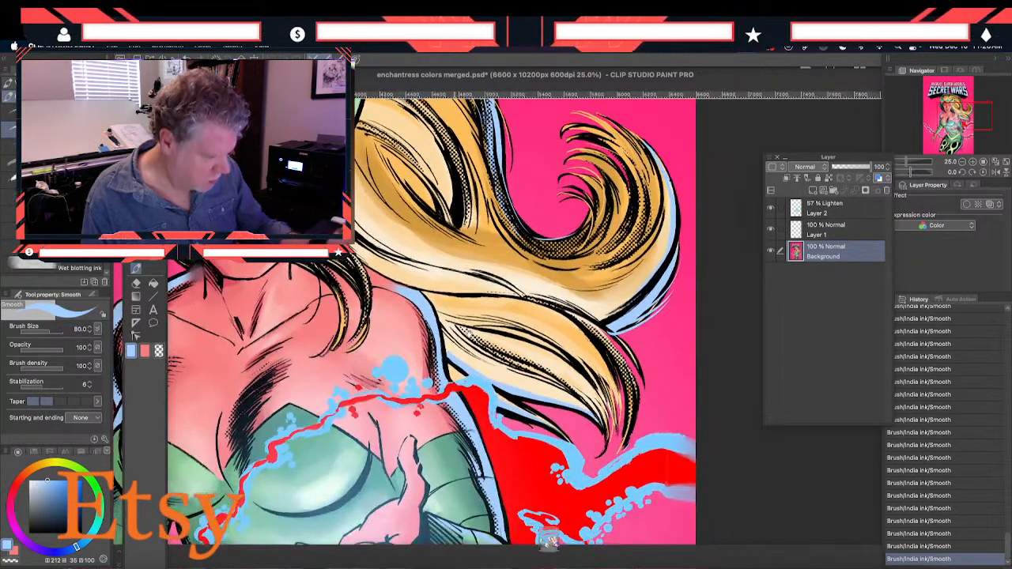
Undo the last two light blue hair strokes and redo them to compare the result
key(super+z)
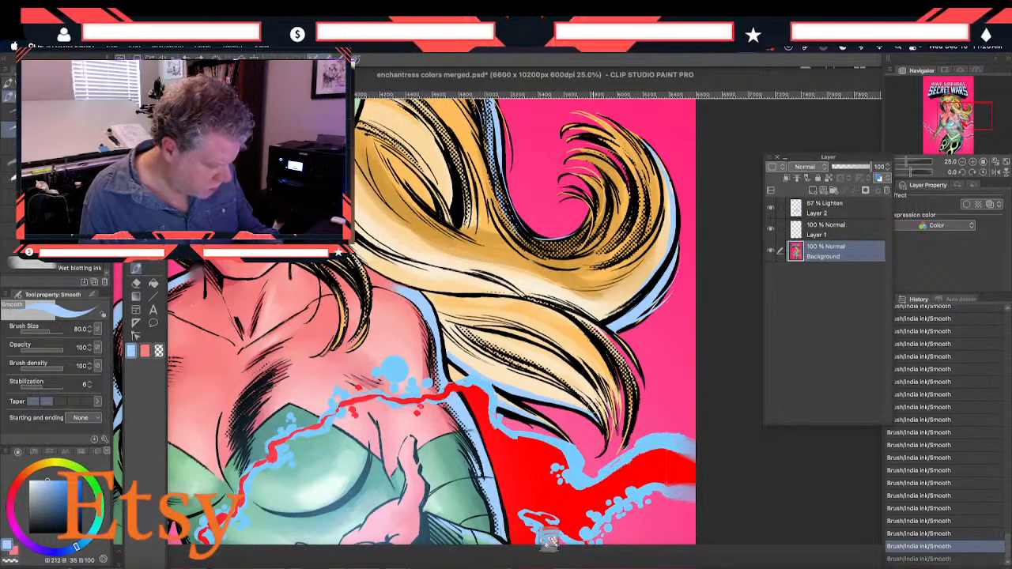
key(super+y)
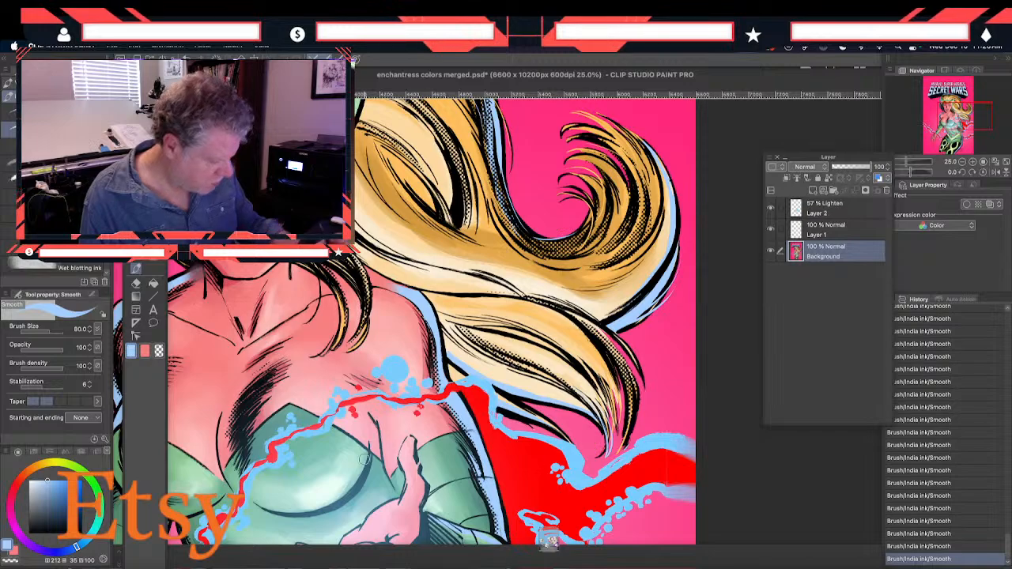
key(super+z)
key(super+z)
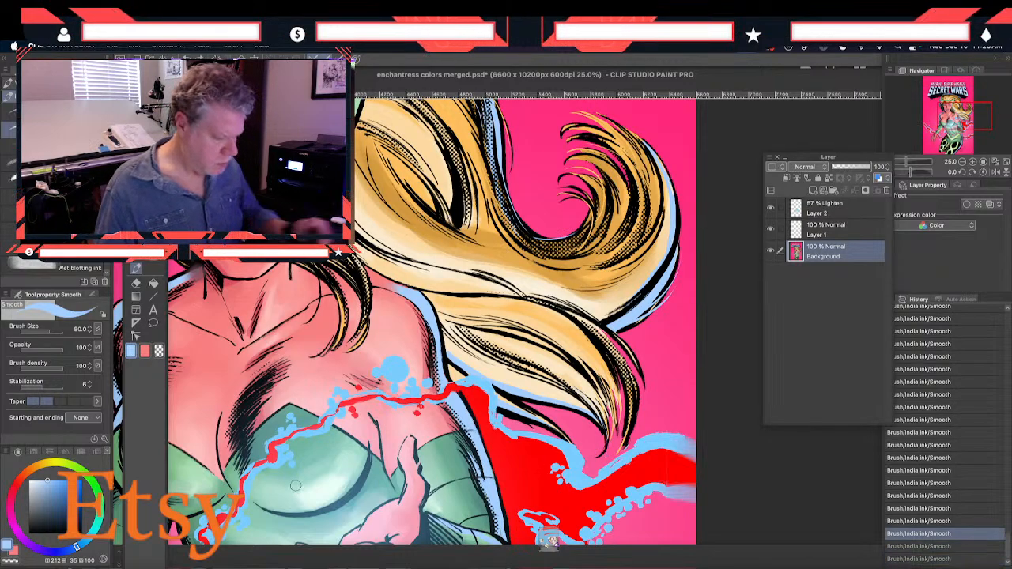
drag(284, 331, 415, 380)
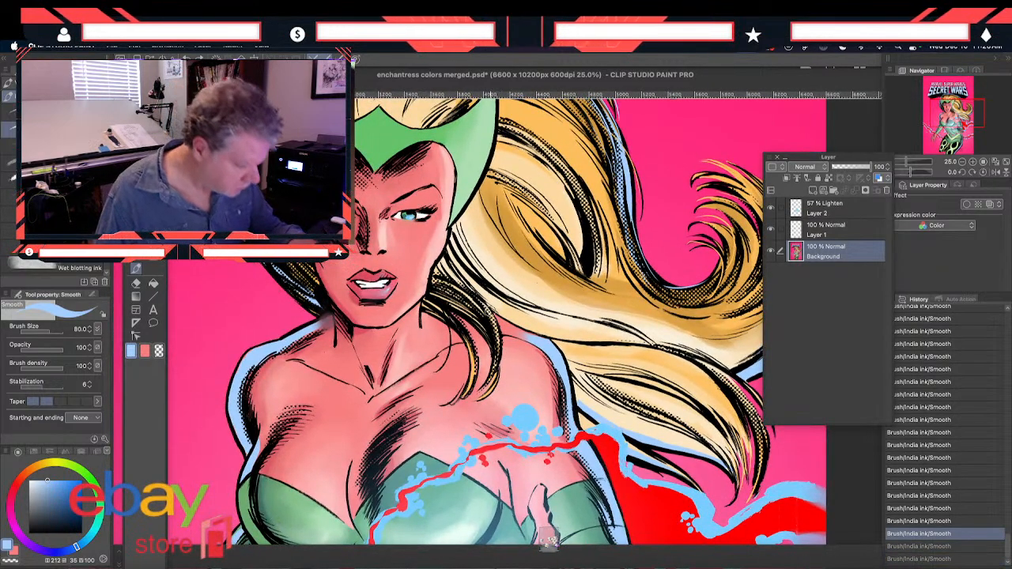
key(super+y)
key(super+y)
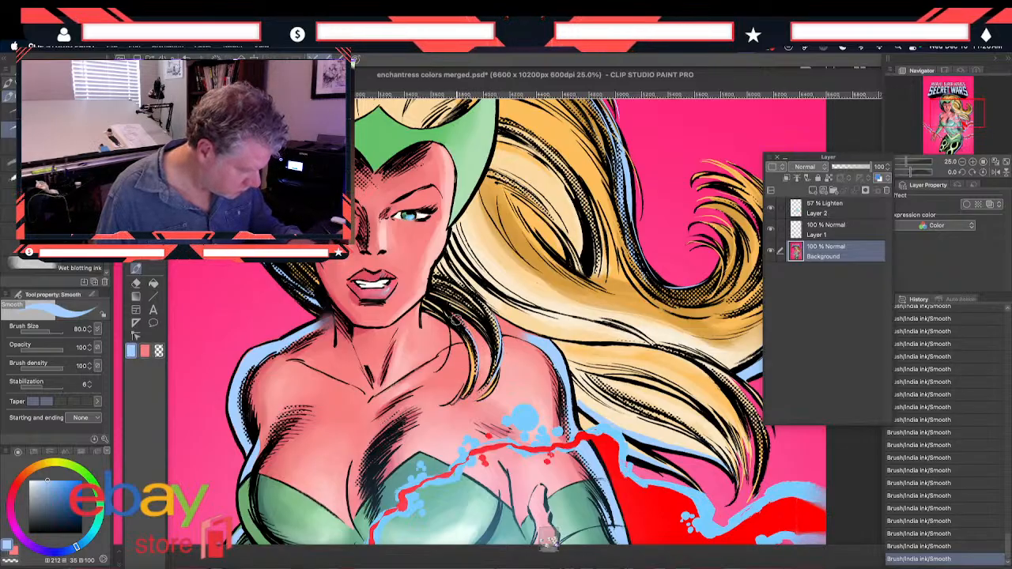
Save the touched-up cover document and hide the palettes to show the whole page
drag(238, 368, 249, 418)
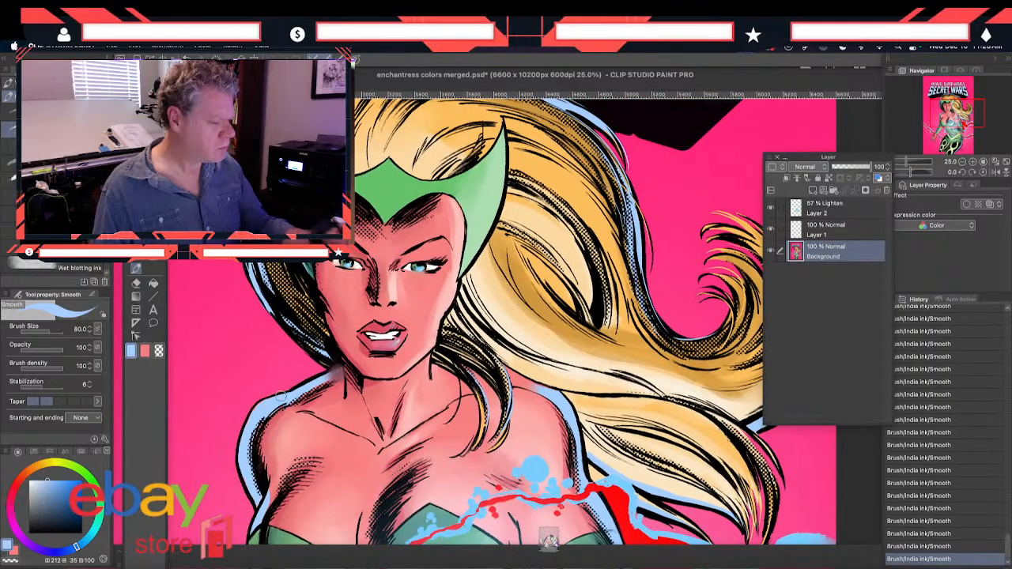
scroll(281, 398, down, 5)
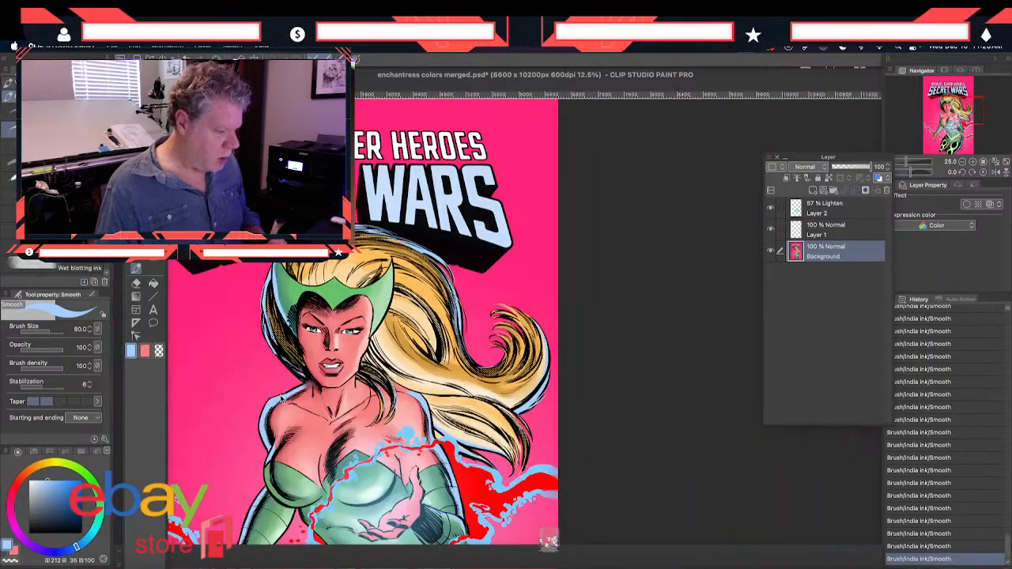
drag(281, 396, 348, 289)
mouse_move(253, 467)
mouse_down()
mouse_move(256, 452)
mouse_move(264, 456)
mouse_up()
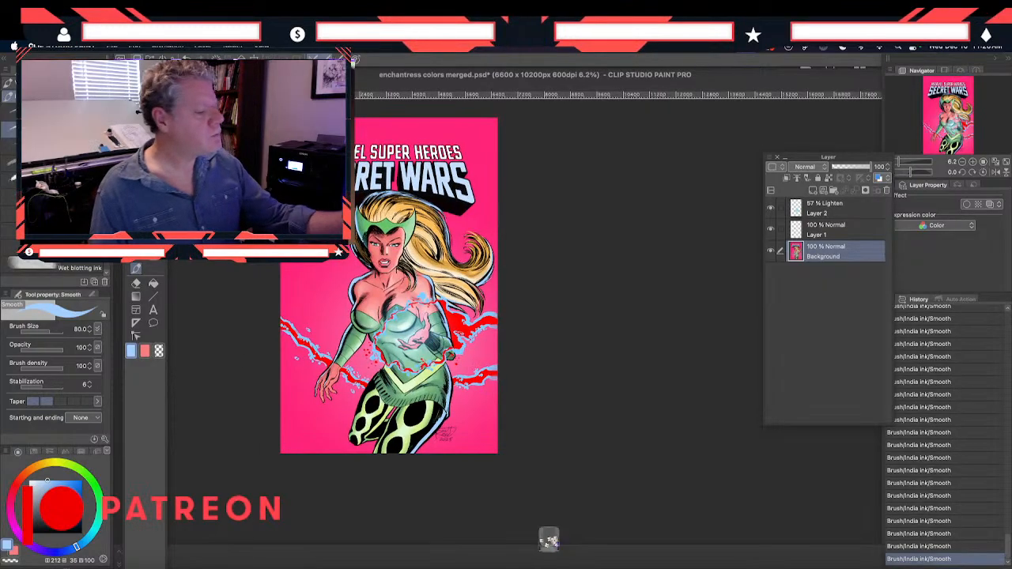
click(112, 49)
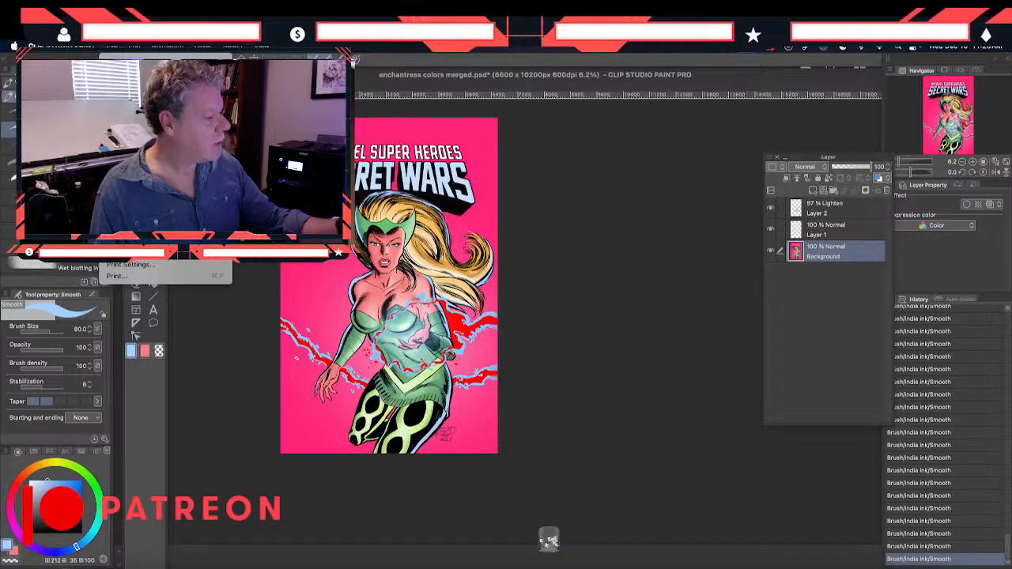
click(134, 130)
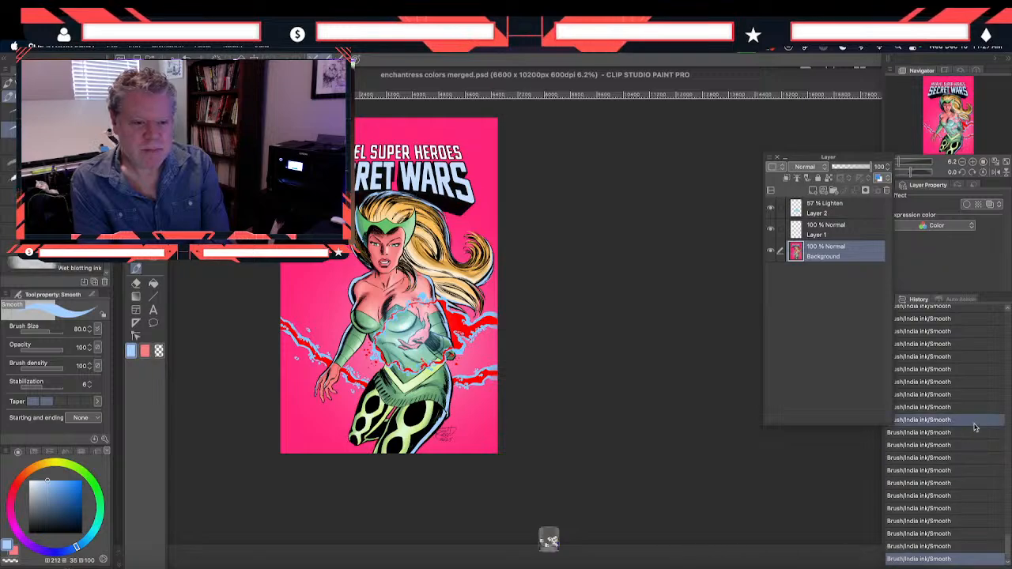
key(Tab)
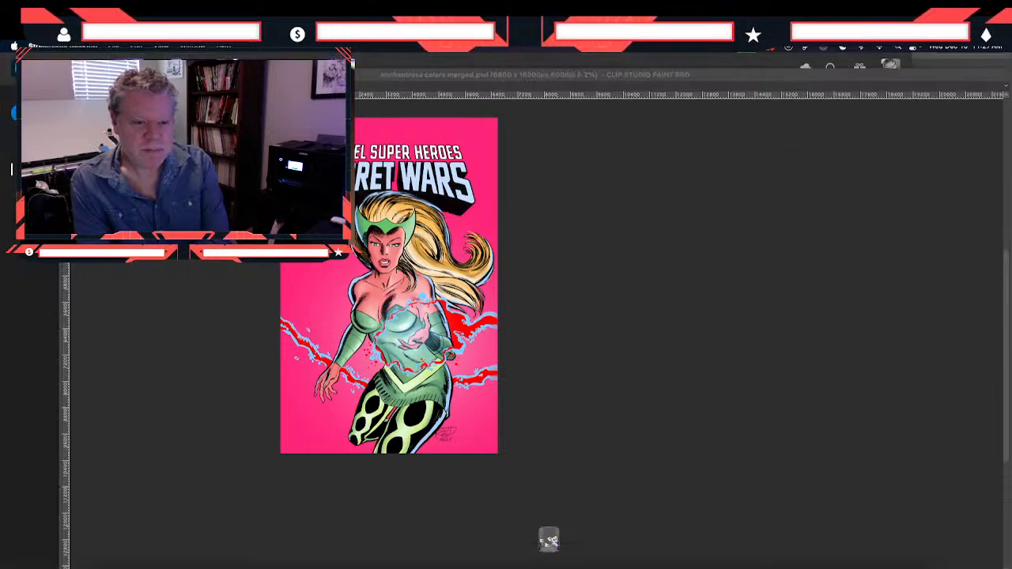